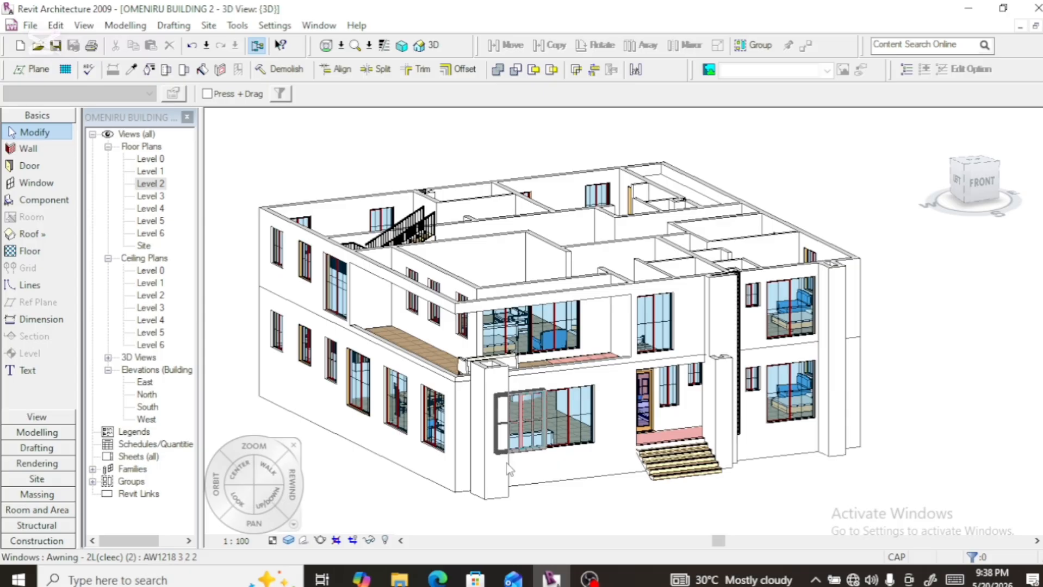
Open the Level 2 floor plan and look over its rooms, doors and windows
key("Delete")
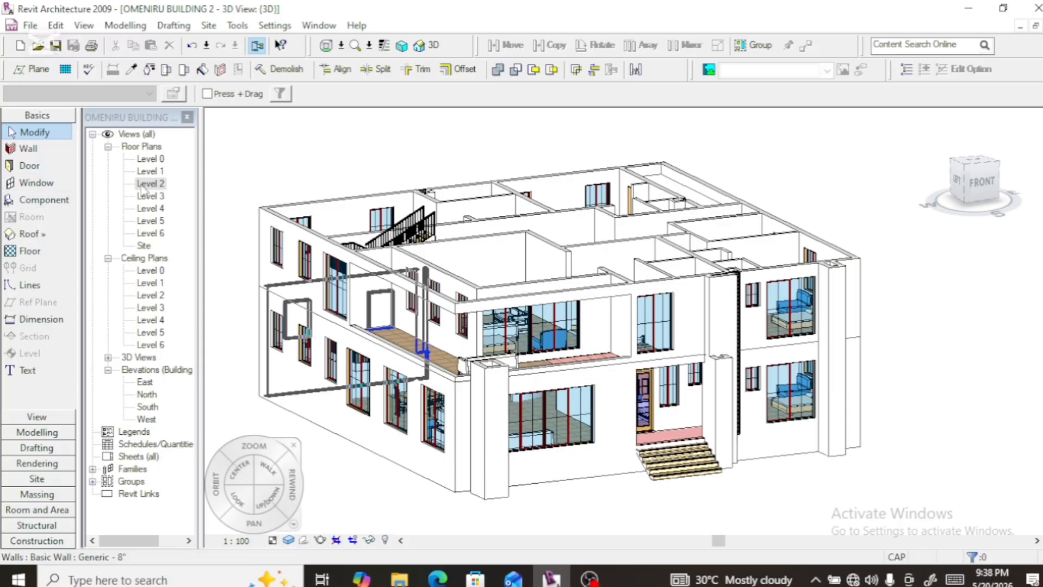
double_click(148, 184)
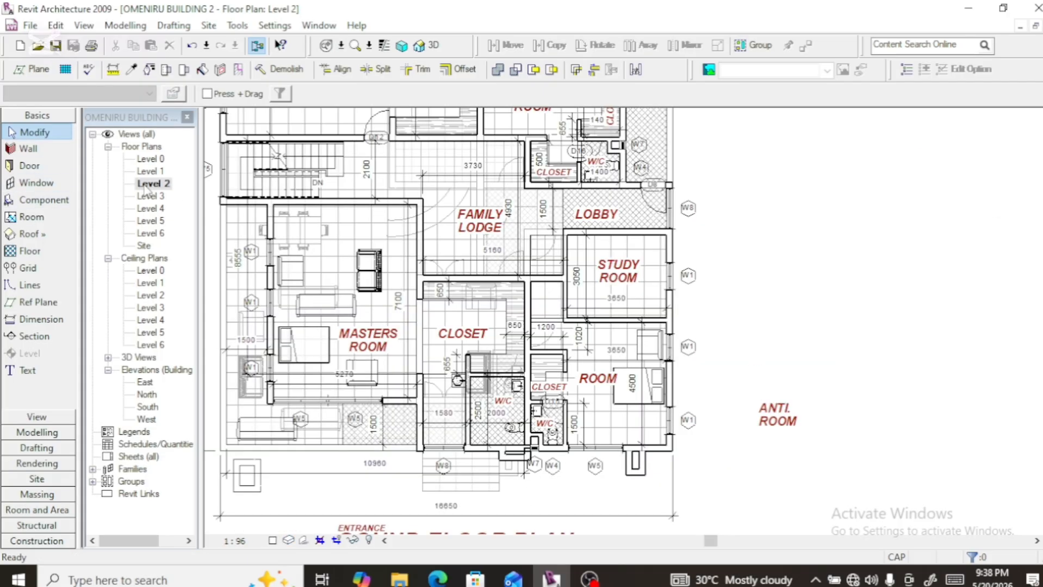
scroll(750, 385, "down", 5)
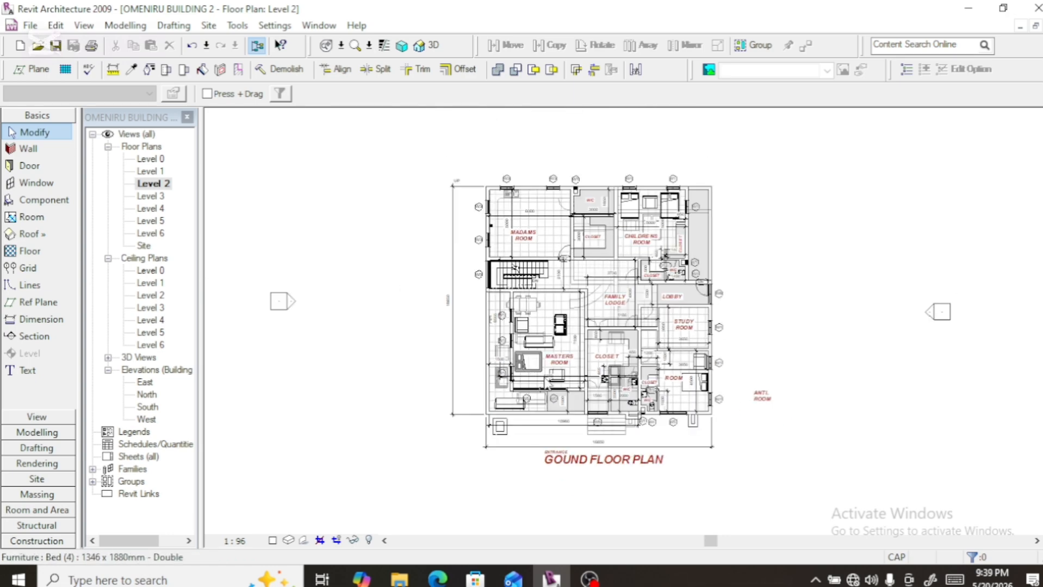
scroll(538, 253, "up", 3)
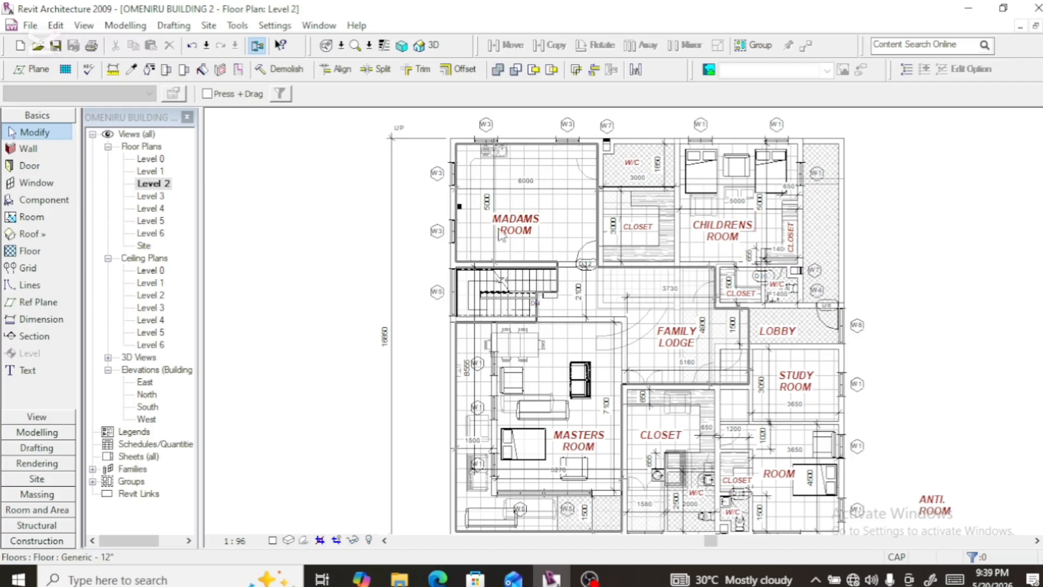
scroll(501, 236, "down", 2)
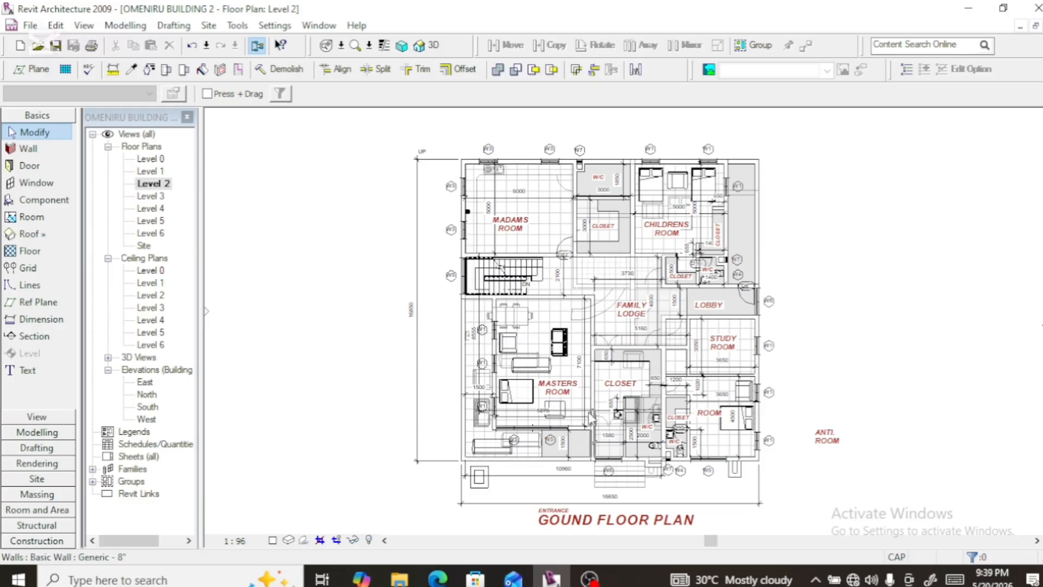
scroll(591, 419, "up", 2)
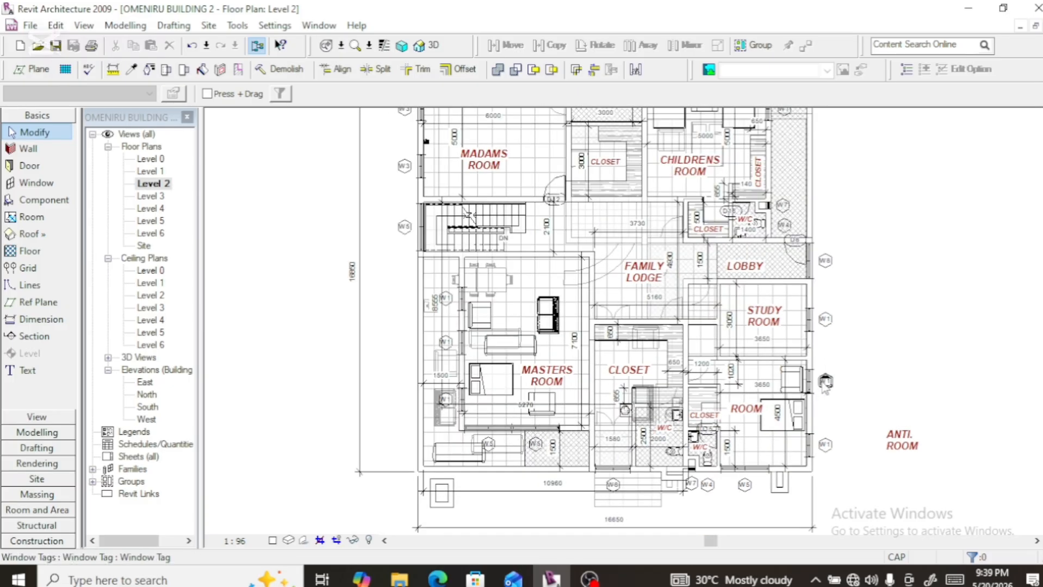
scroll(824, 381, "up", 2)
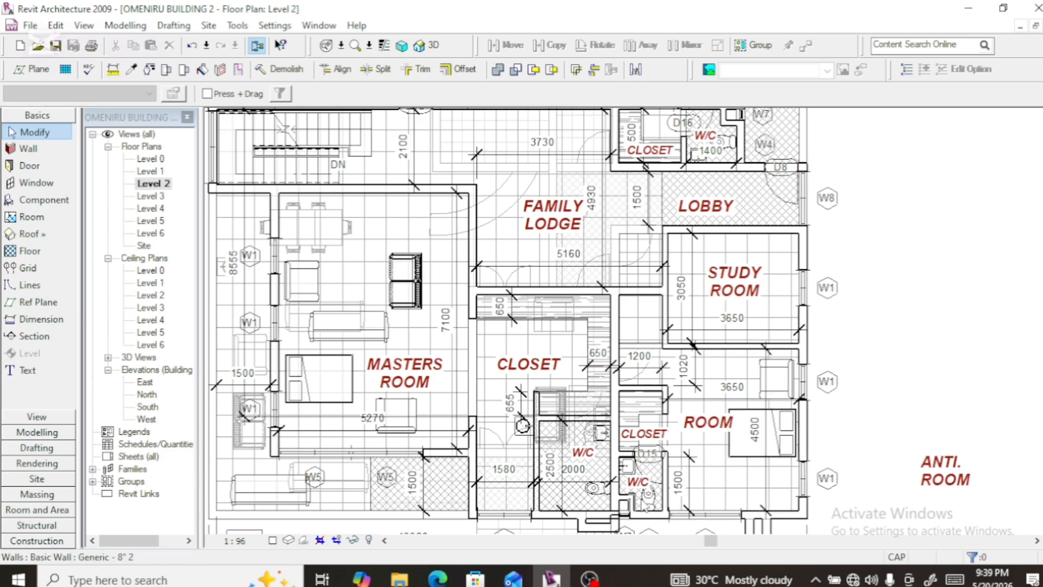
scroll(641, 514, "down", 1)
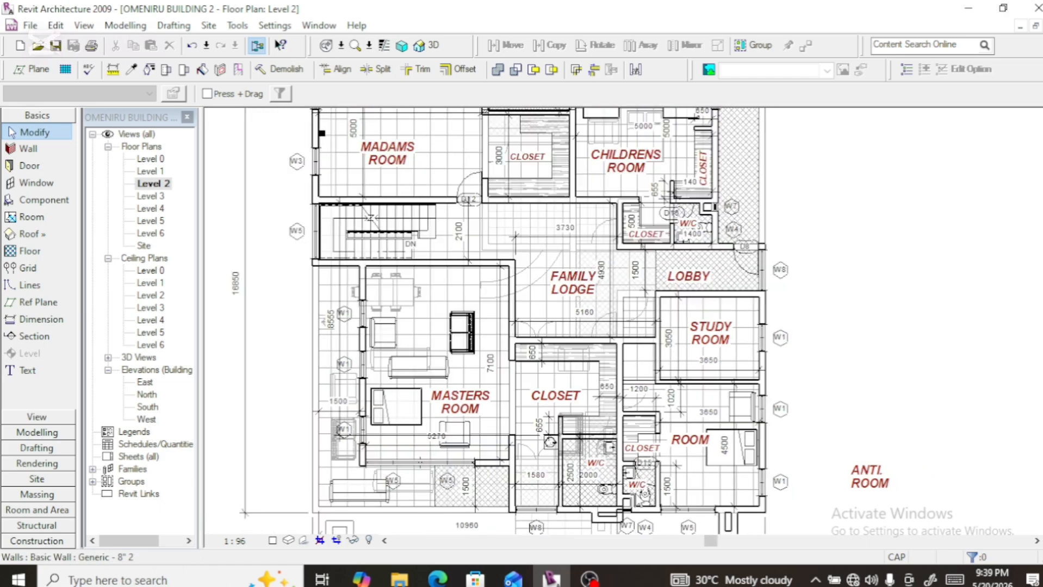
scroll(726, 403, "down", 1)
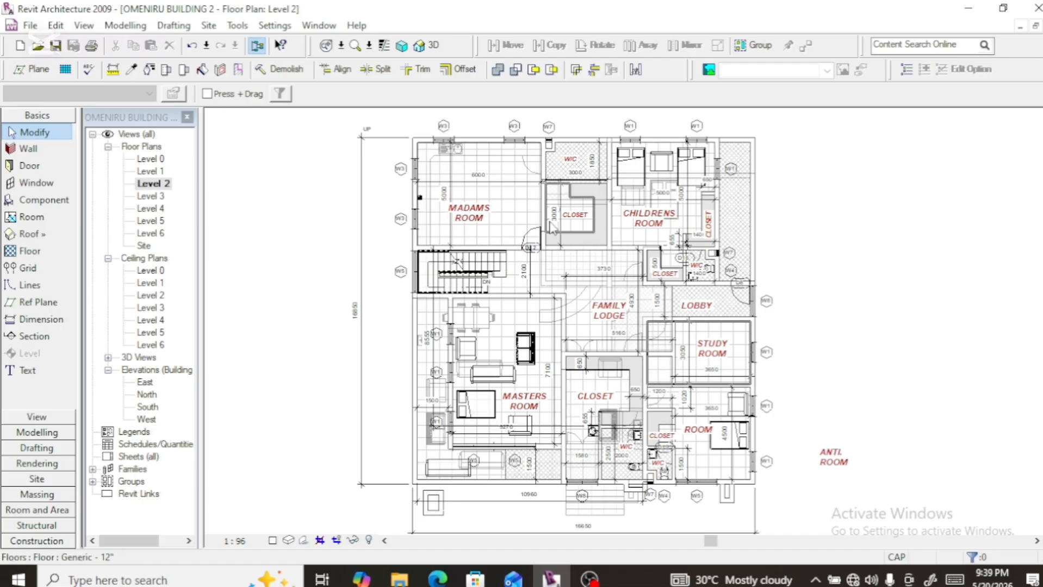
Change the mark of the Madams Room entrance door to D2
scroll(497, 235, "up", 3)
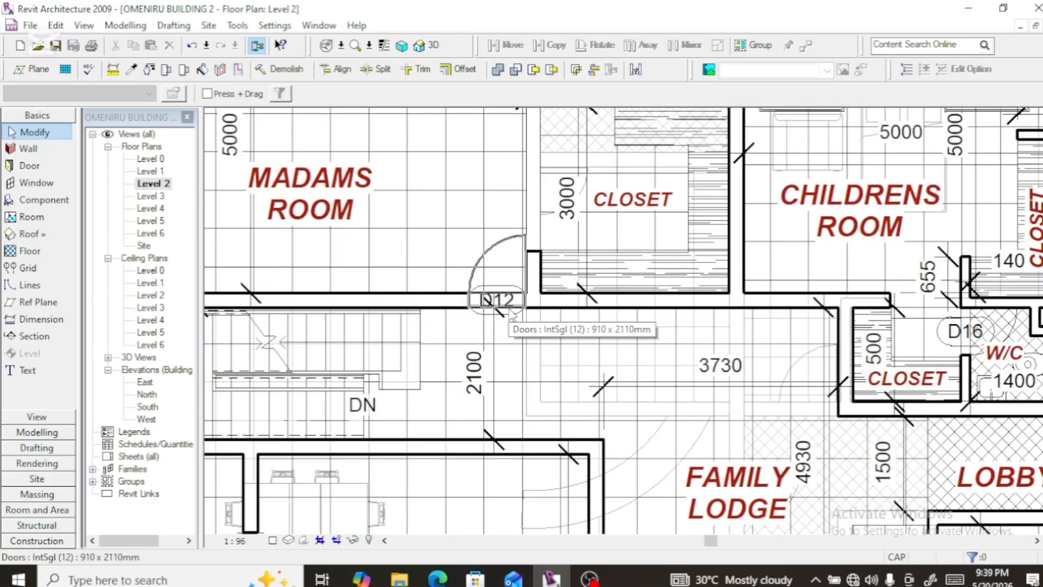
left_click(501, 306)
left_click(504, 302)
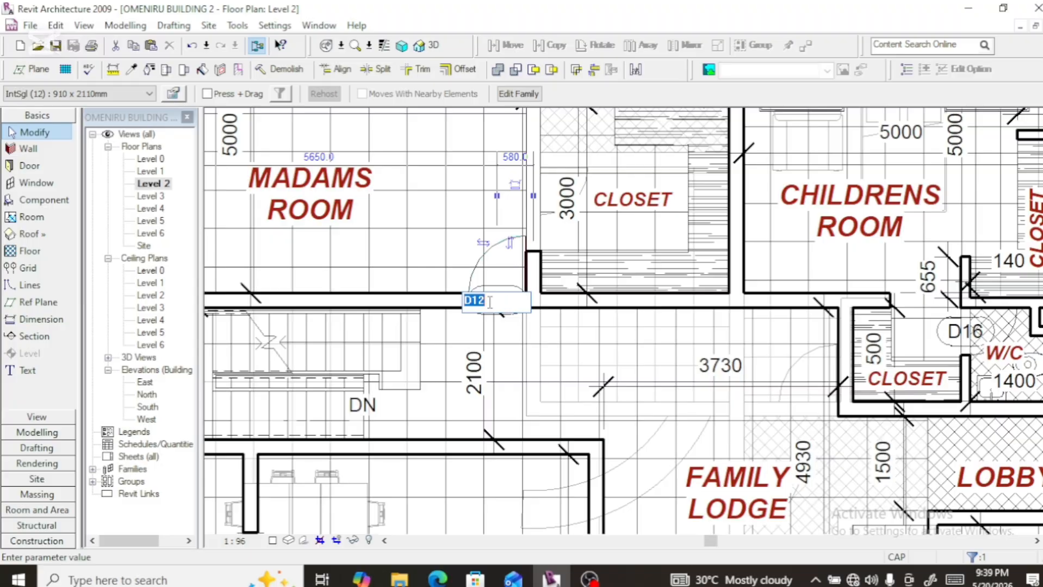
left_click(480, 301)
key("BackSpace")
key("Return")
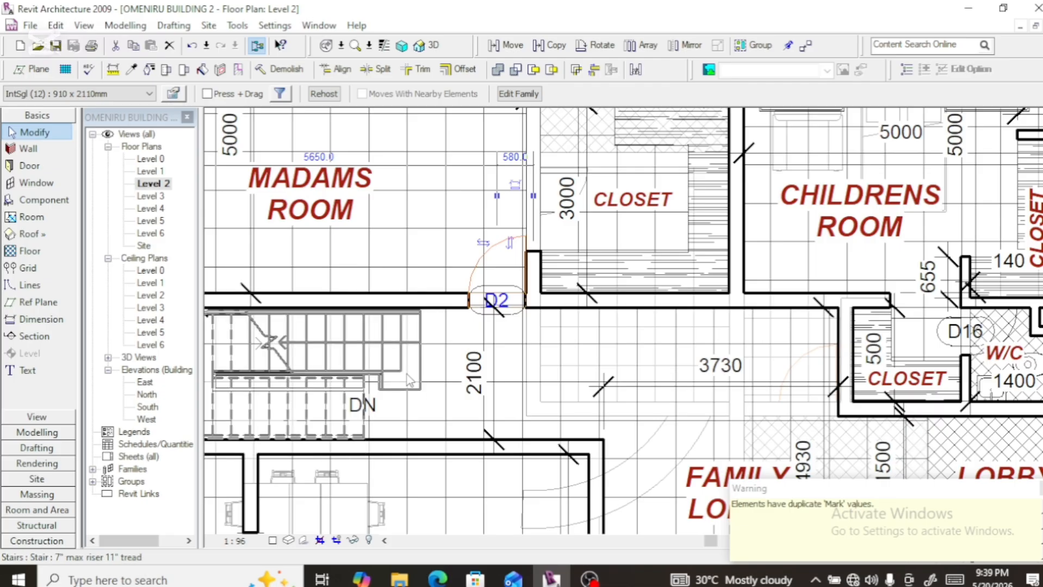
Place an IntSgl (12) : 910 x 2110mm door between the Childrens Room and the Family Lodge, hinged at the closet wall, and mark it D2
scroll(413, 380, "down", 3)
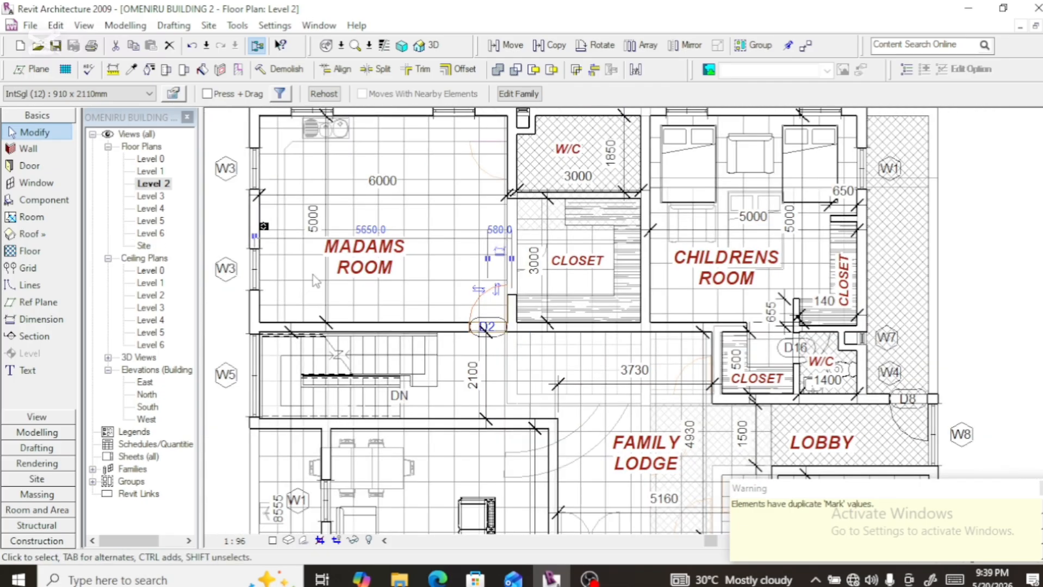
scroll(633, 318, "down", 2)
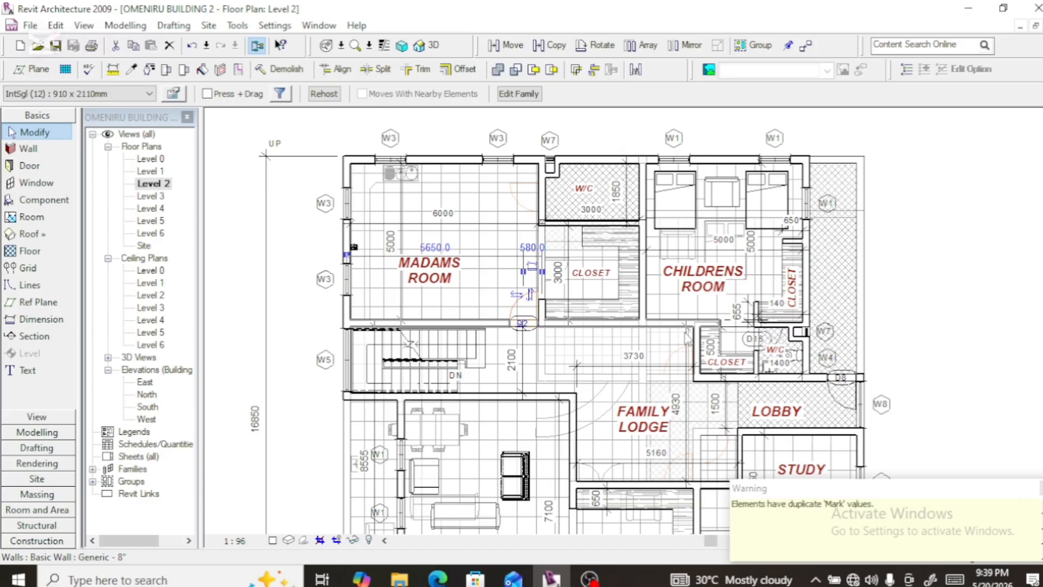
scroll(686, 337, "up", 2)
left_click(30, 165)
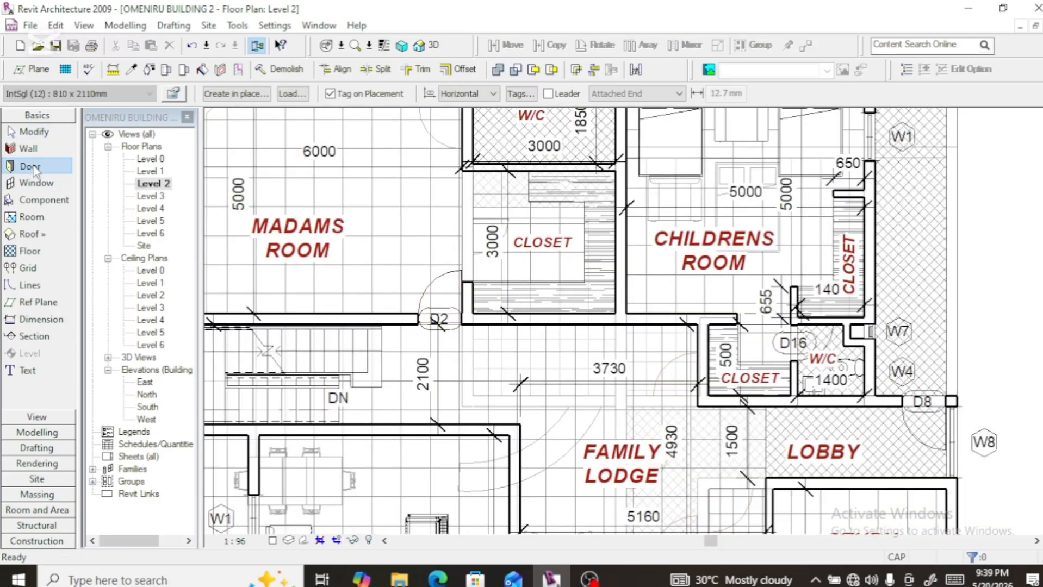
left_click(150, 93)
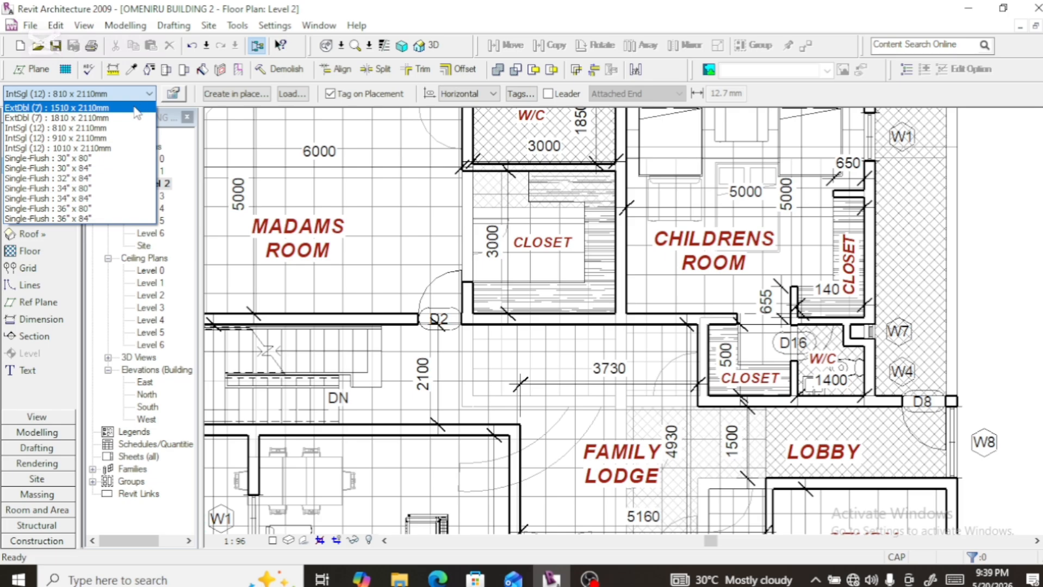
left_click(121, 137)
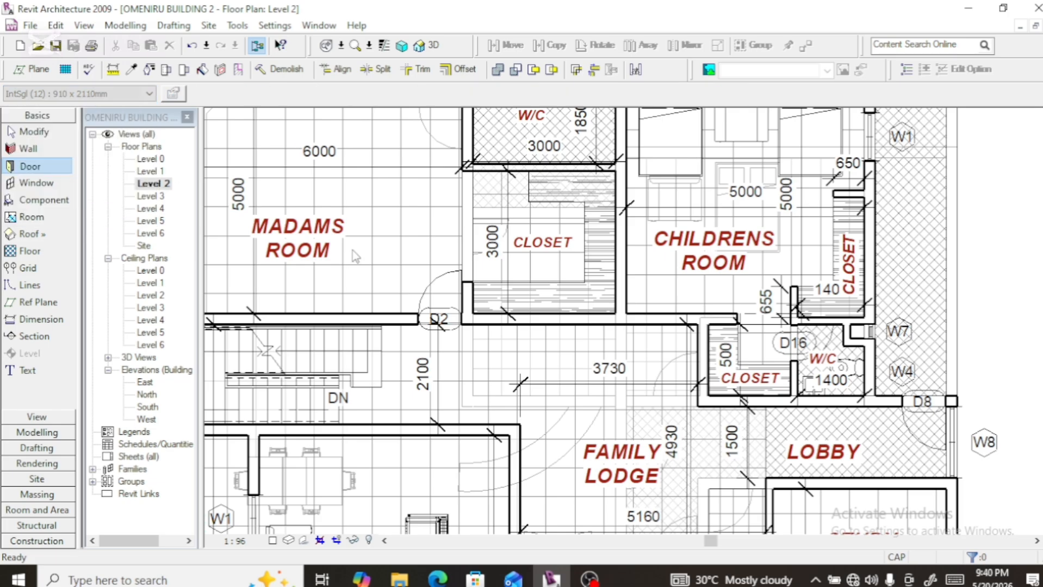
left_click(654, 322)
scroll(661, 319, "up", 4)
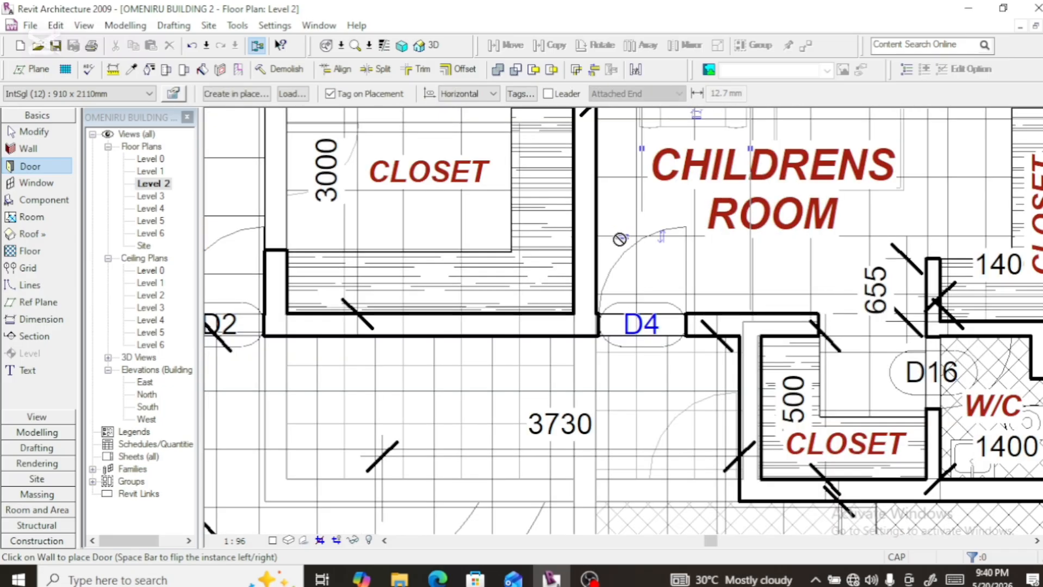
key("space")
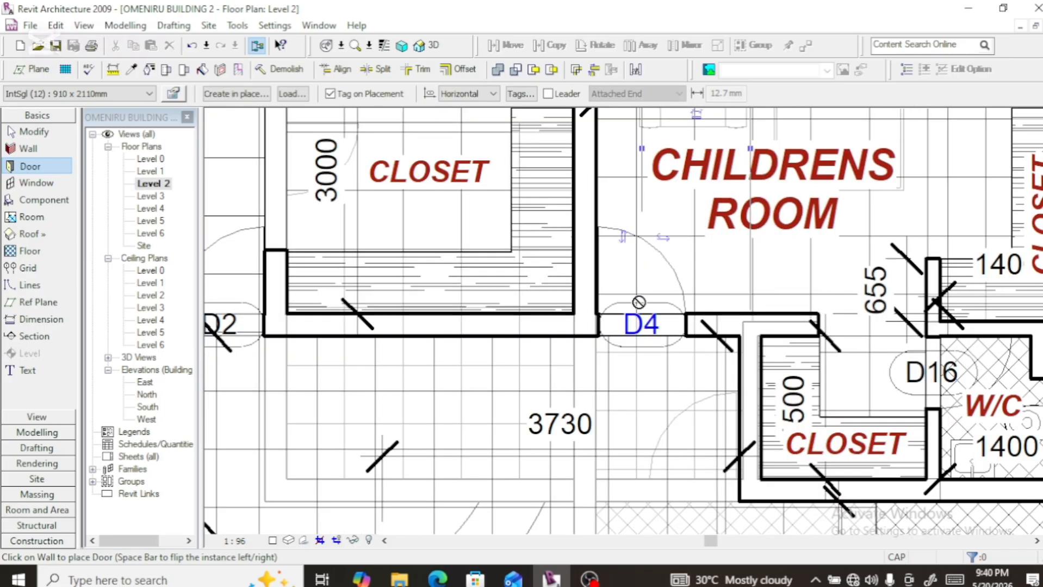
left_click(653, 325)
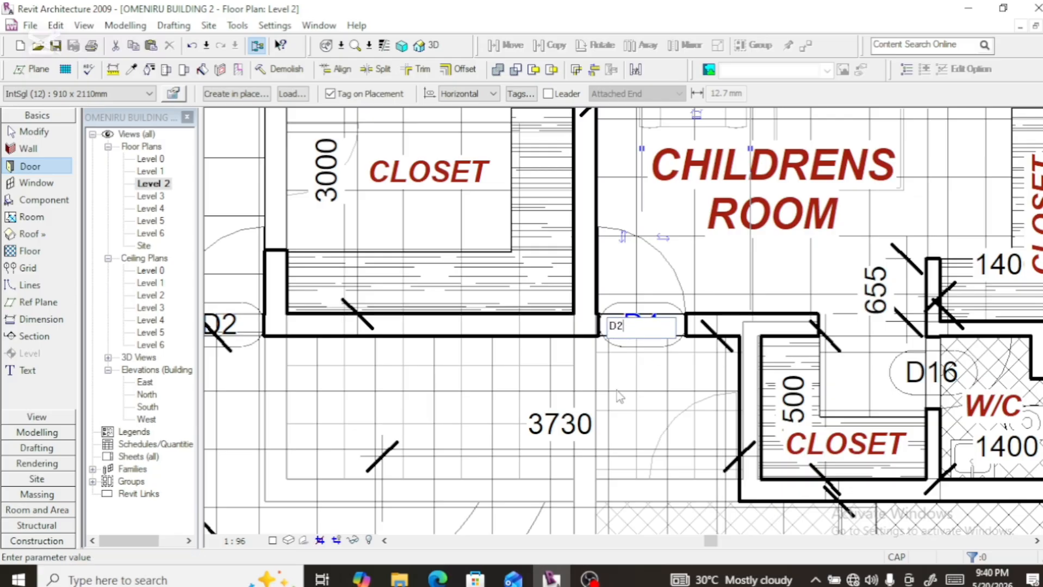
key("Return")
Place a 910 x 2110mm door in the Study Room's wall facing the Family Lodge, hinged on the Lobby side, and mark it D2
scroll(626, 326, "down", 3)
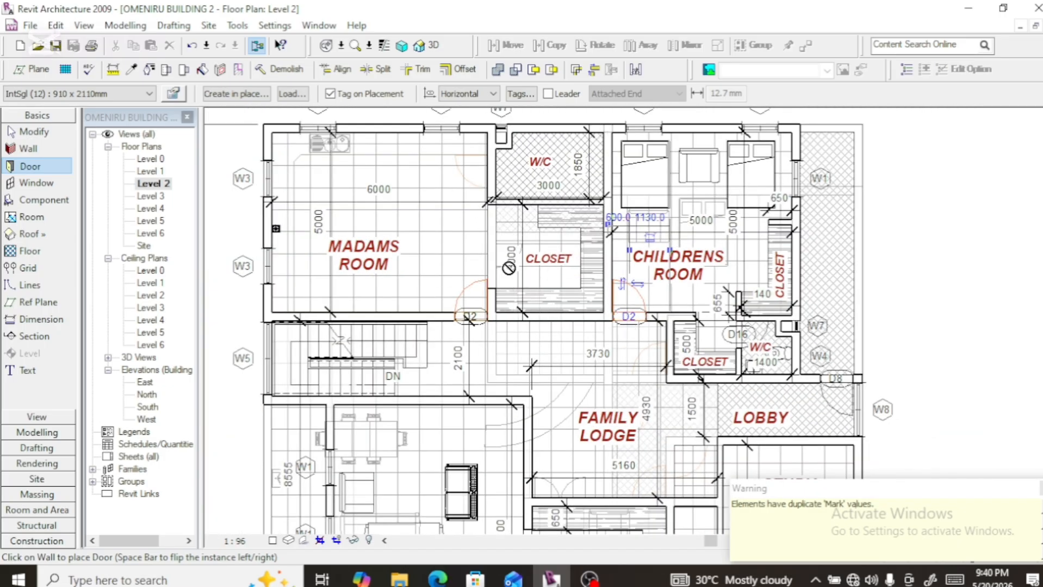
scroll(505, 266, "down", 2)
scroll(616, 450, "up", 2)
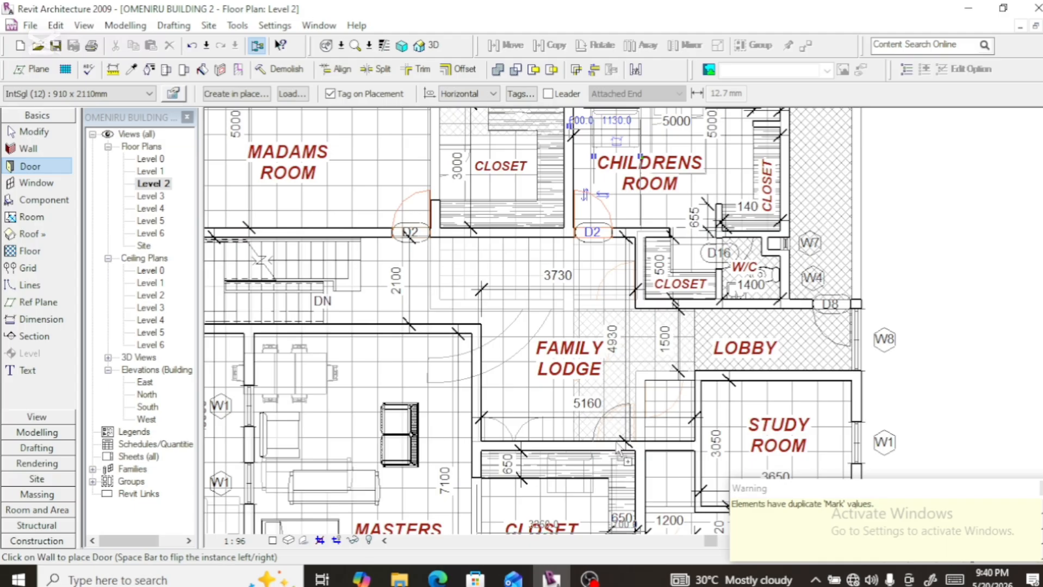
scroll(618, 368, "down", 2)
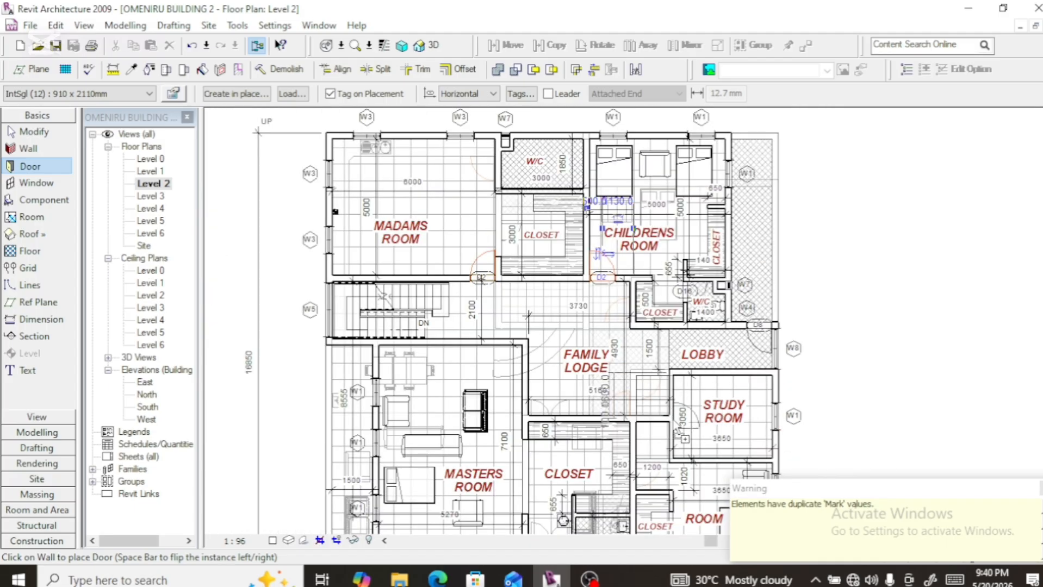
scroll(757, 349, "up", 3)
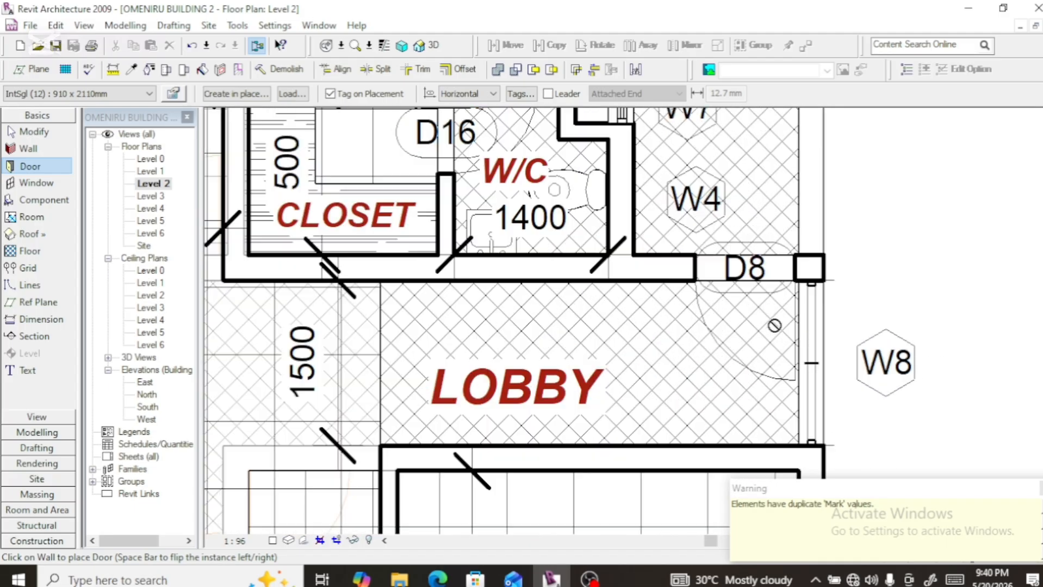
scroll(775, 325, "up", 1)
scroll(664, 354, "down", 4)
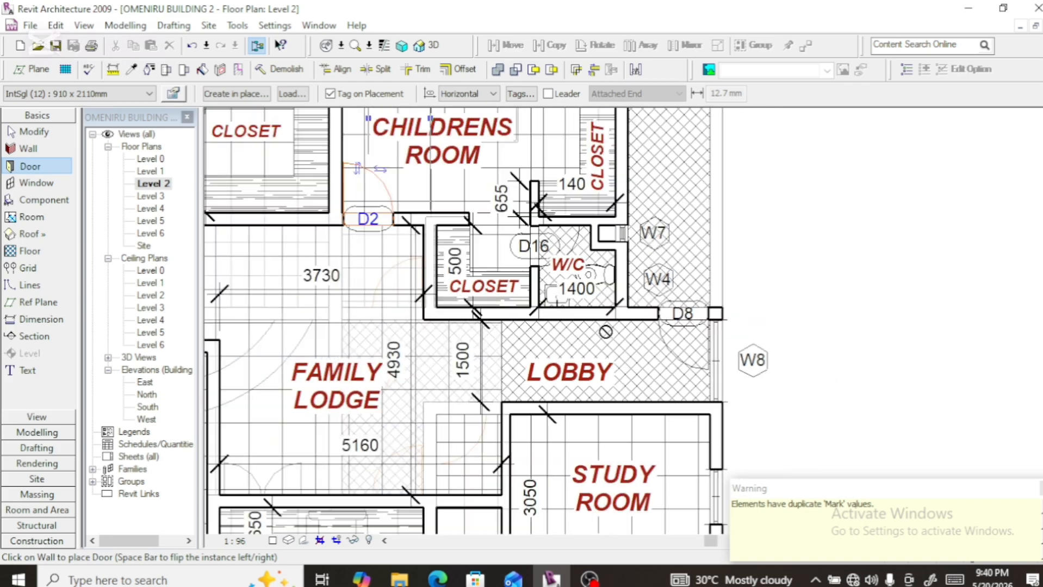
scroll(605, 332, "down", 2)
scroll(538, 403, "up", 2)
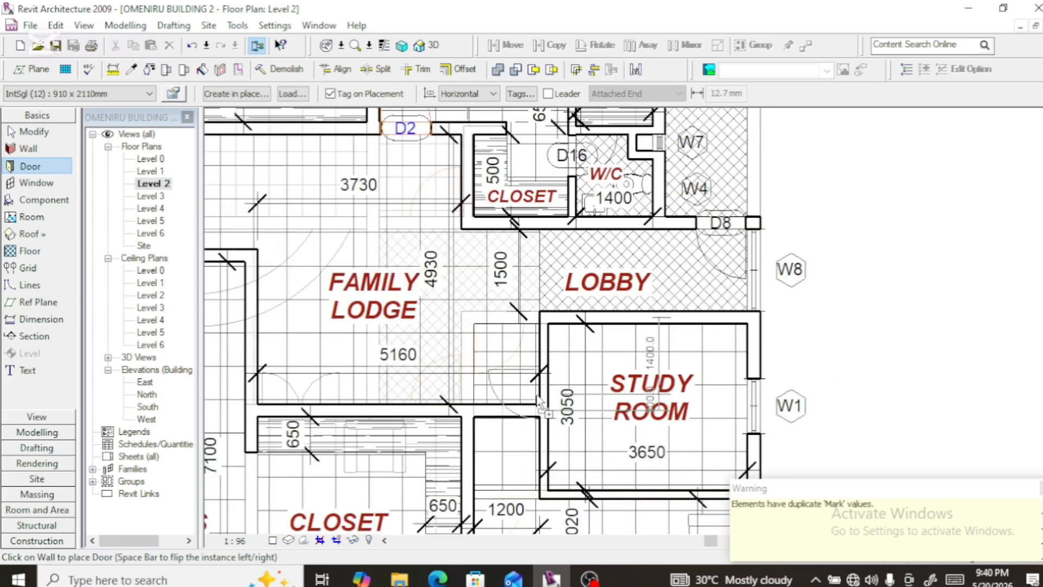
left_click(554, 358)
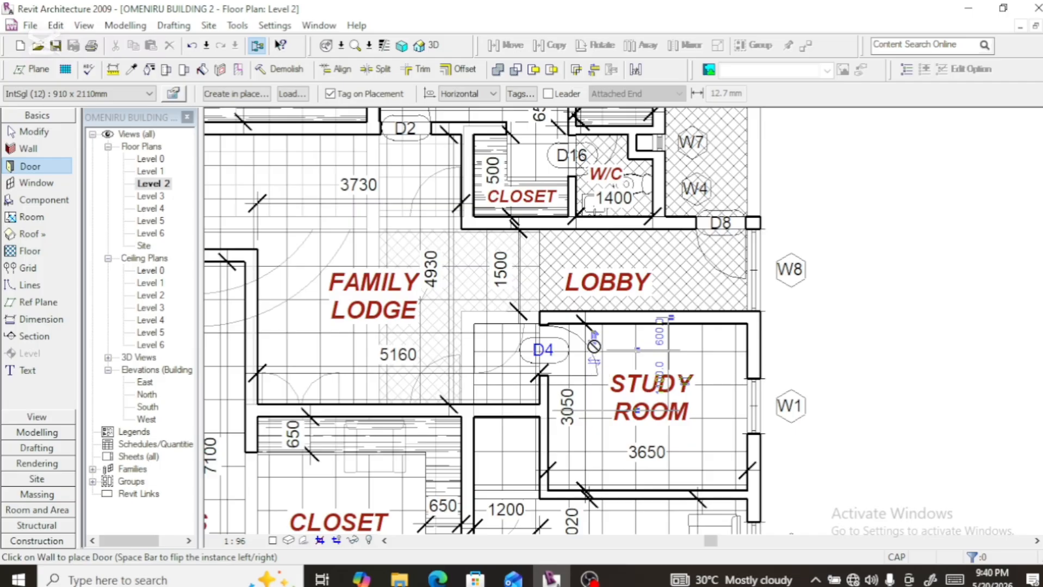
left_click(555, 354)
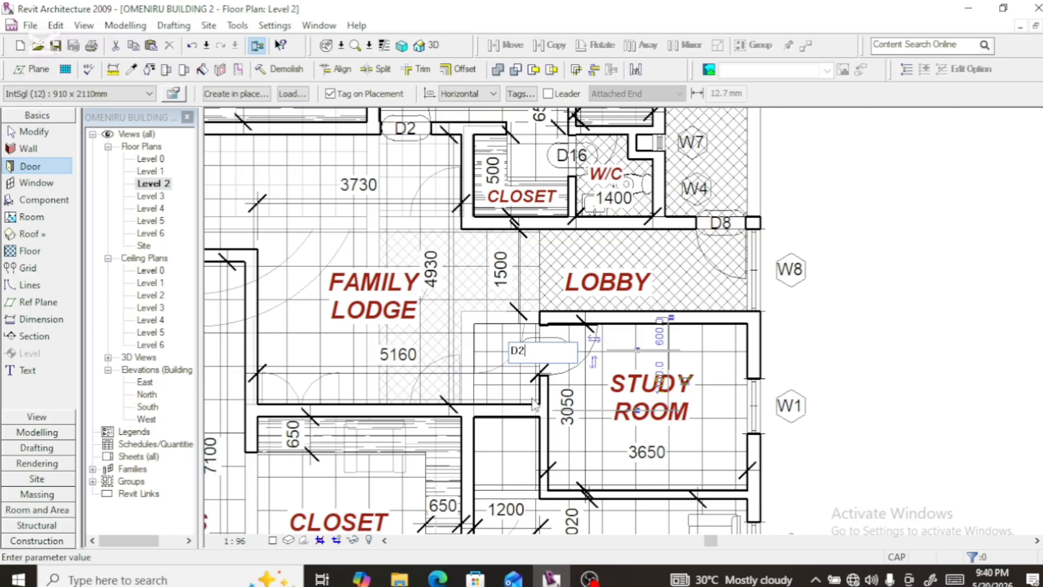
scroll(511, 421, "down", 2)
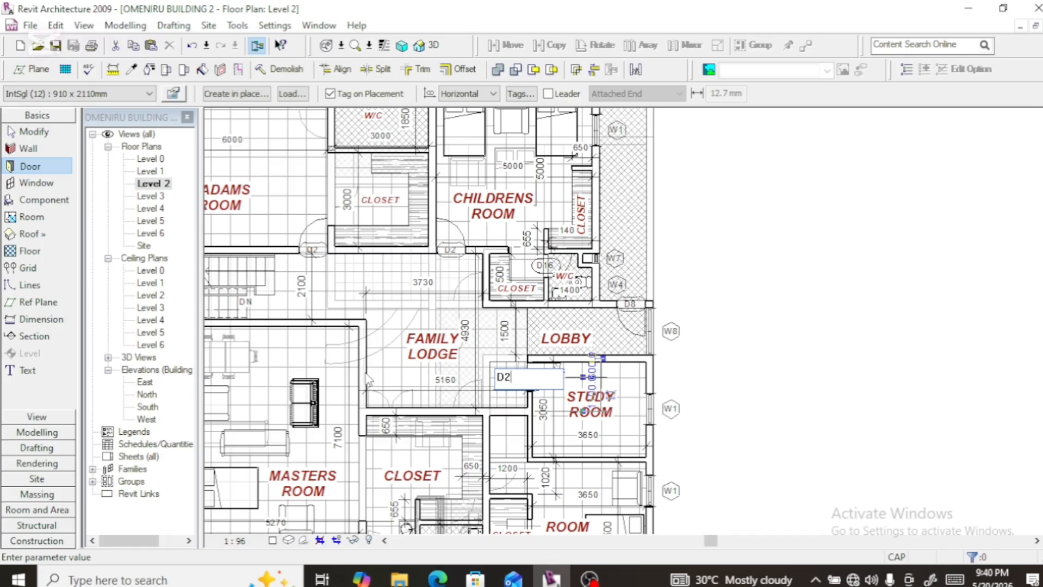
key("Return")
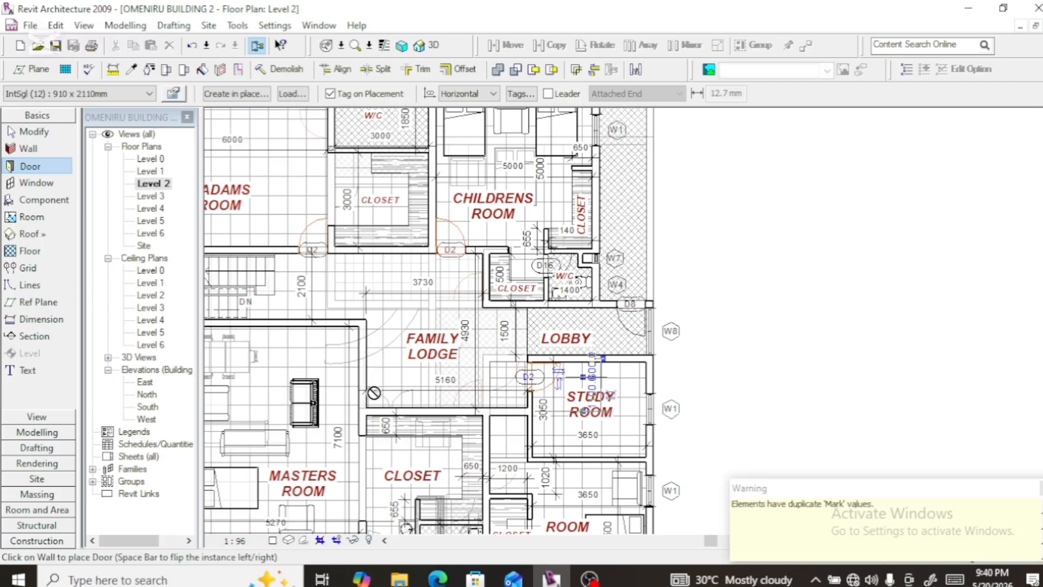
Place a 910 x 2110mm door between the Family Lodge and the 1200-wide passage to the Room, hinged on the closet side, and mark it D2
scroll(381, 360, "down", 3)
scroll(390, 433, "down", 2)
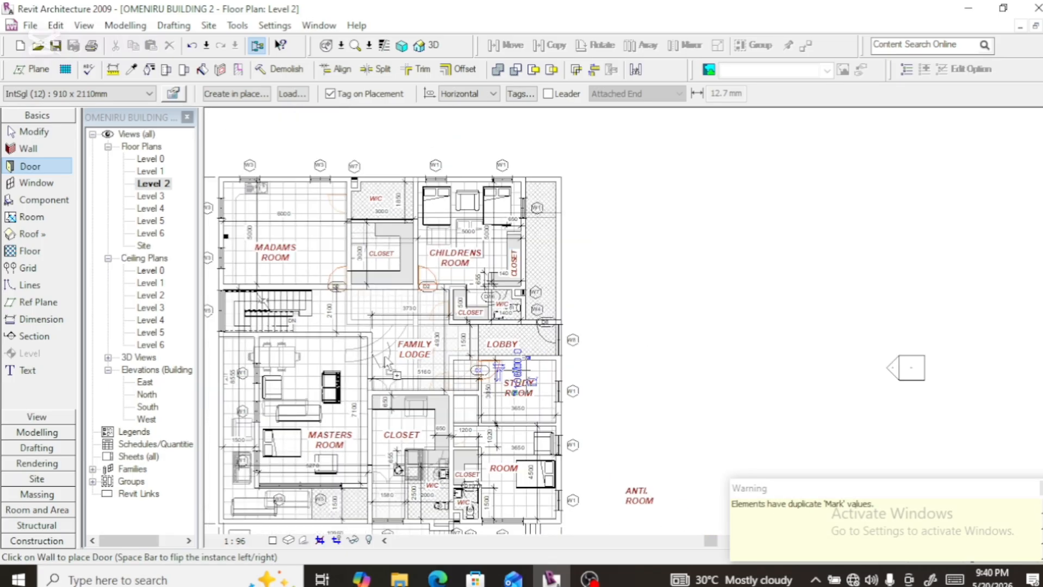
scroll(406, 486, "up", 5)
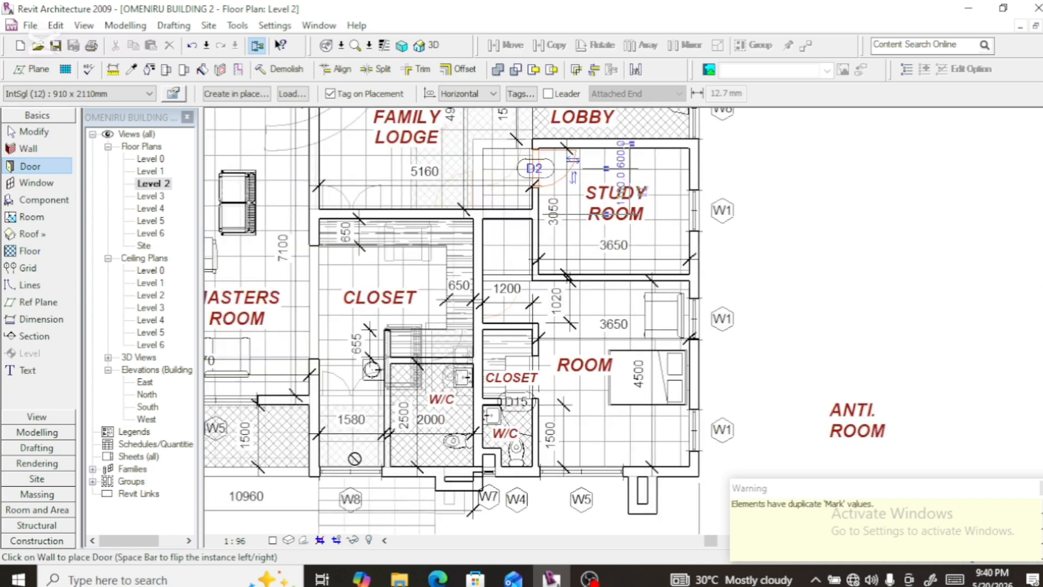
scroll(354, 429, "down", 2)
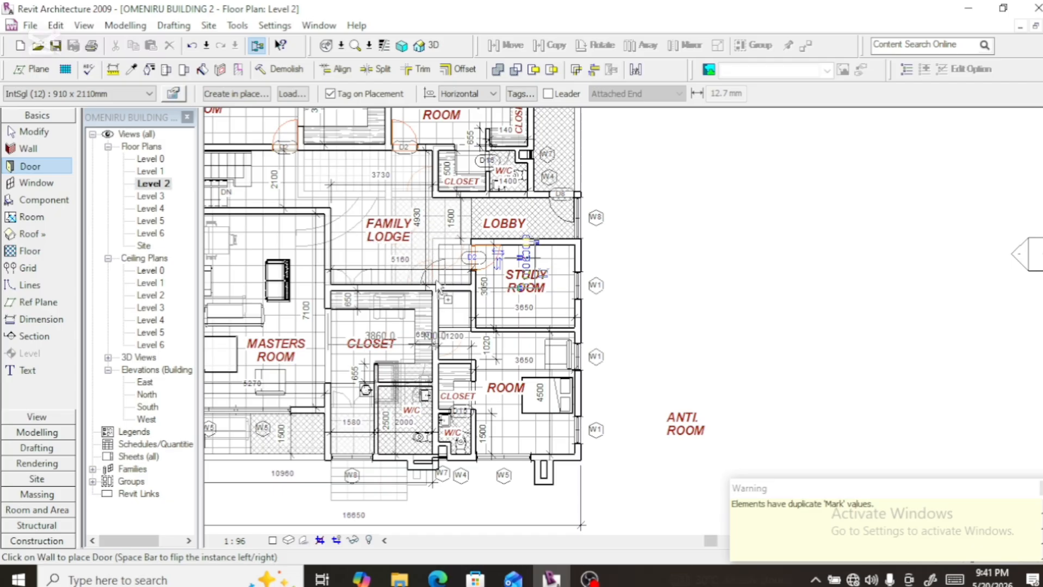
scroll(455, 293, "up", 1)
scroll(456, 293, "up", 4)
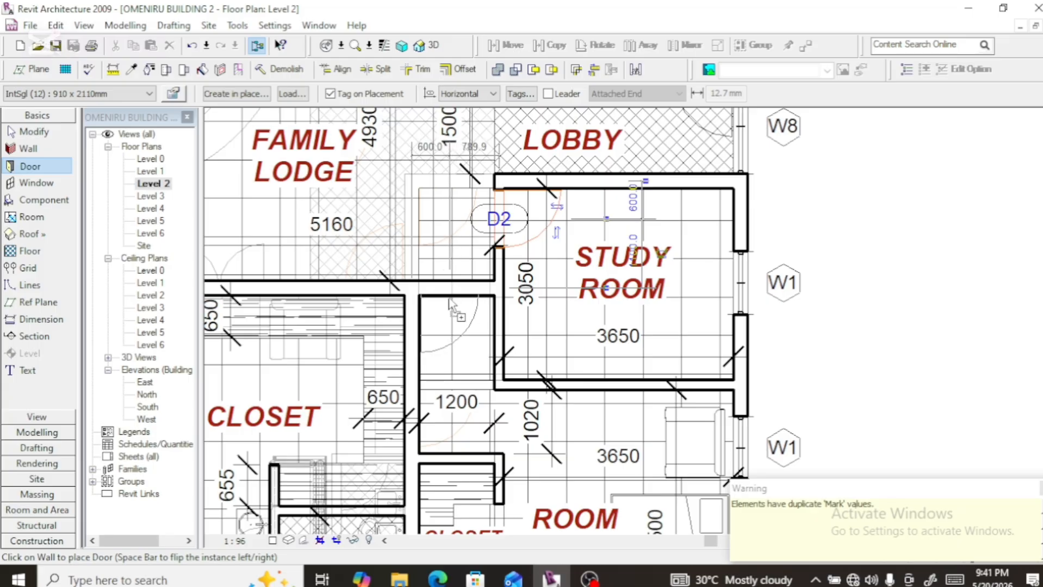
left_click(449, 299)
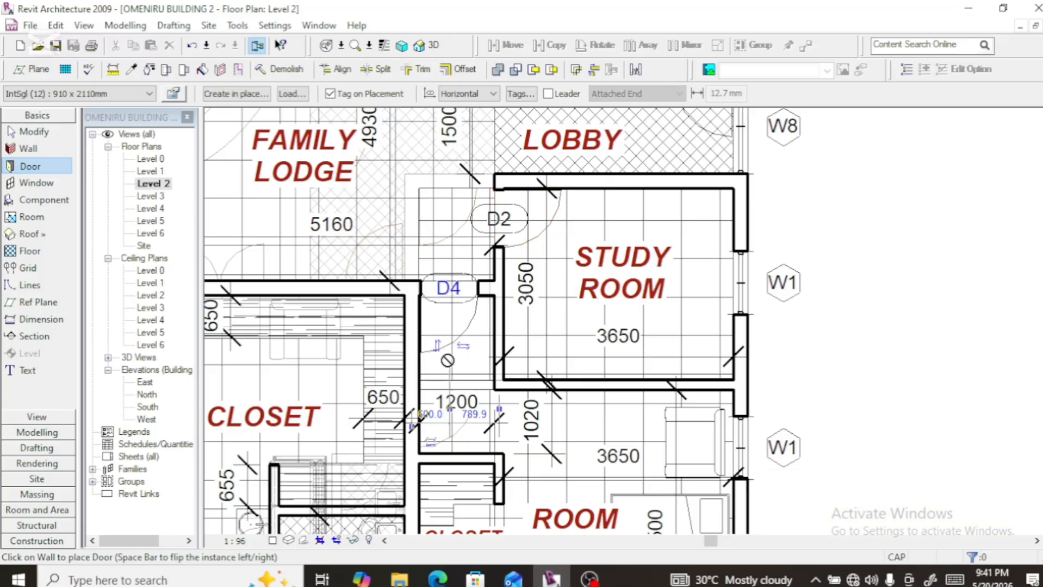
scroll(447, 360, "up", 2)
left_click(462, 256)
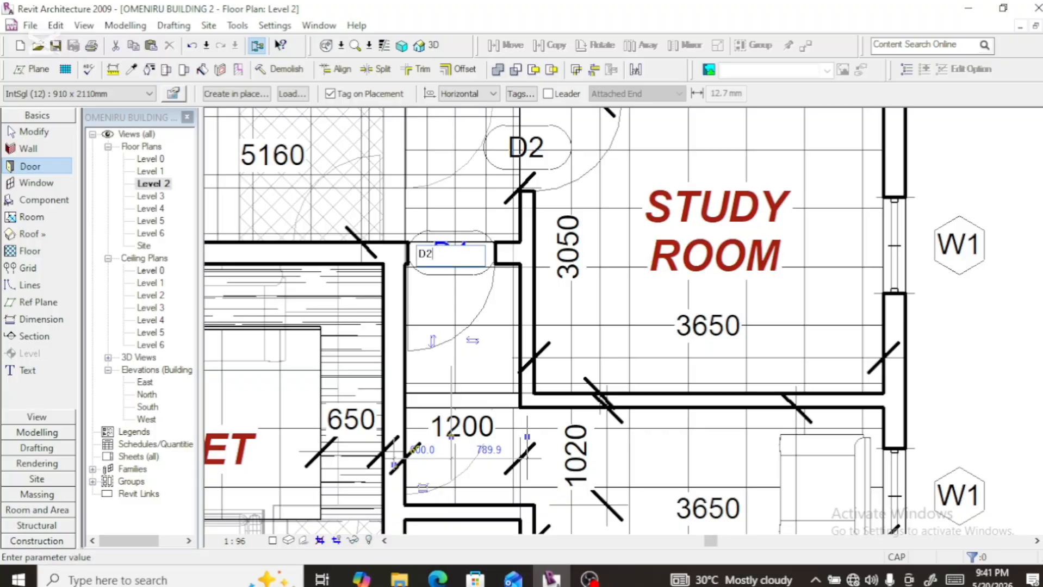
key("Return")
Place a 910 x 2110mm door in the Masters Room wall facing the Family Lodge, swinging into the Masters Room, and mark it D2
scroll(437, 303, "down", 5)
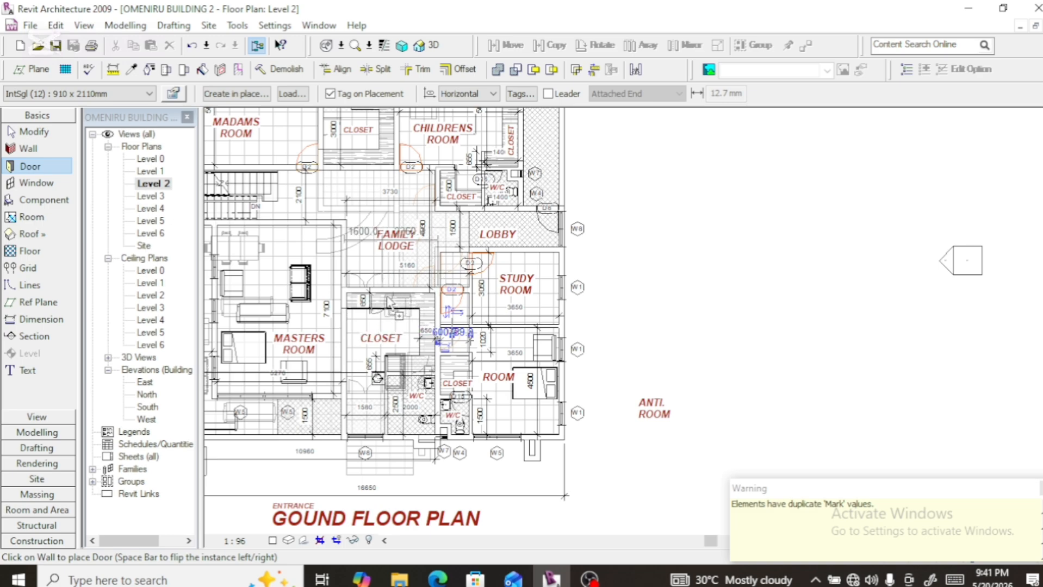
scroll(343, 278, "up", 3)
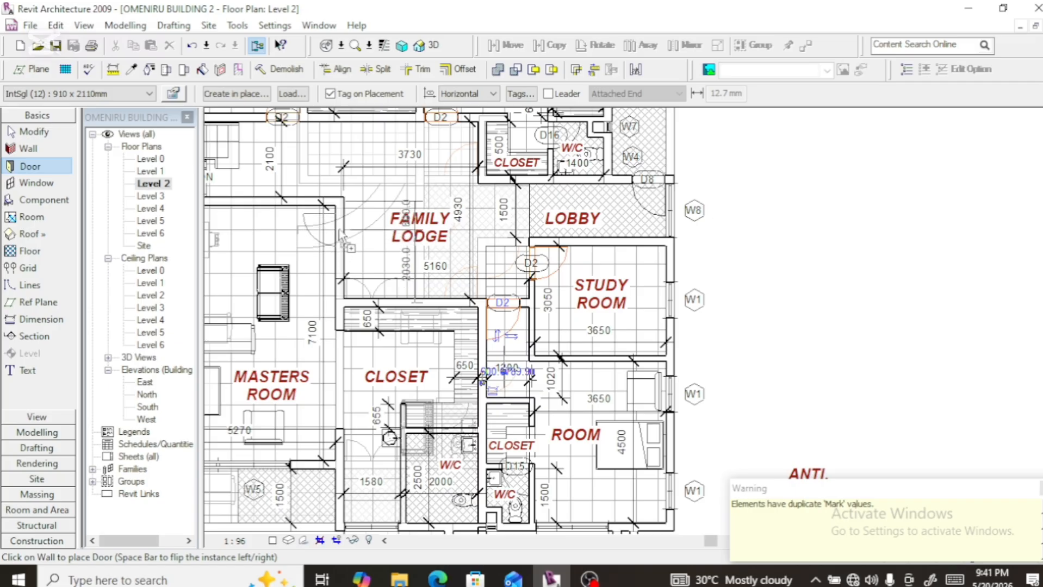
left_click(341, 234)
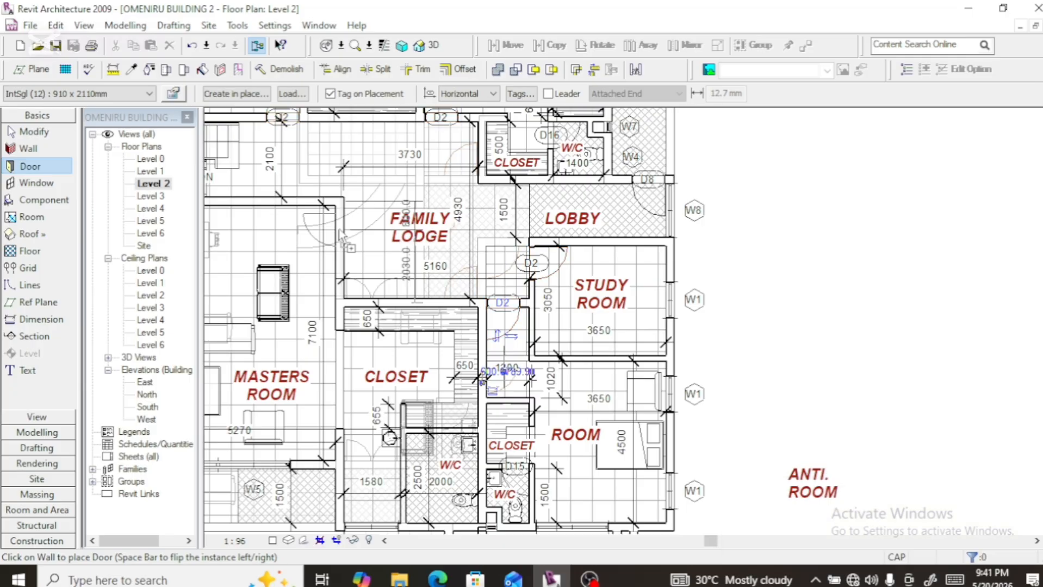
scroll(354, 216, "up", 3)
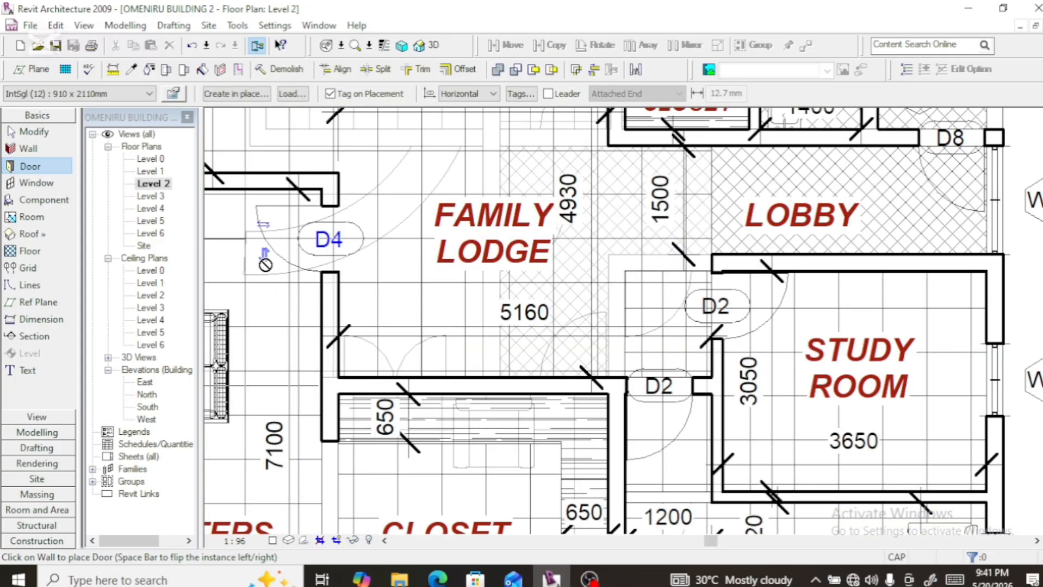
left_click(342, 238)
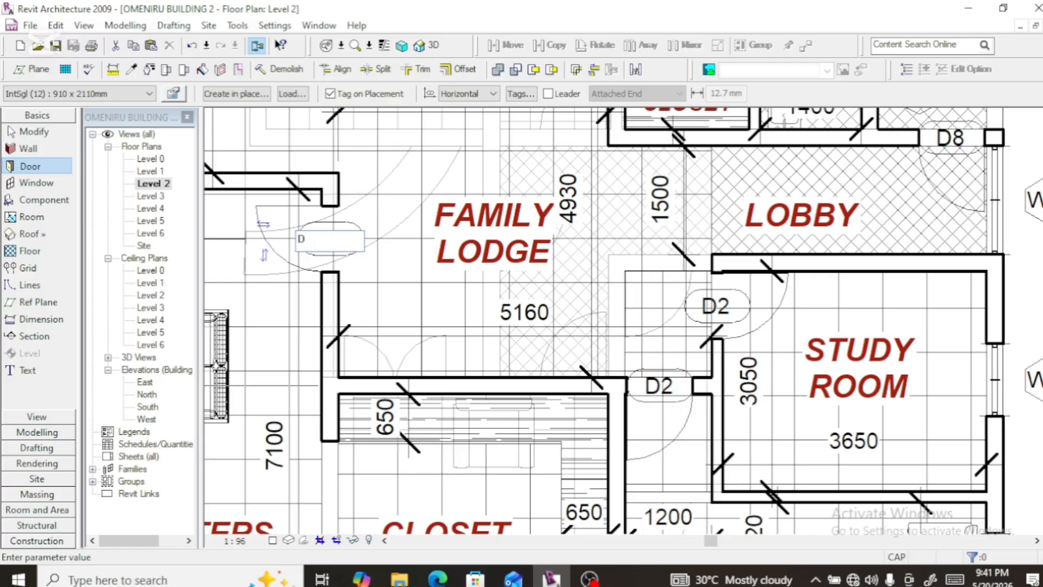
type("D2")
key("Return")
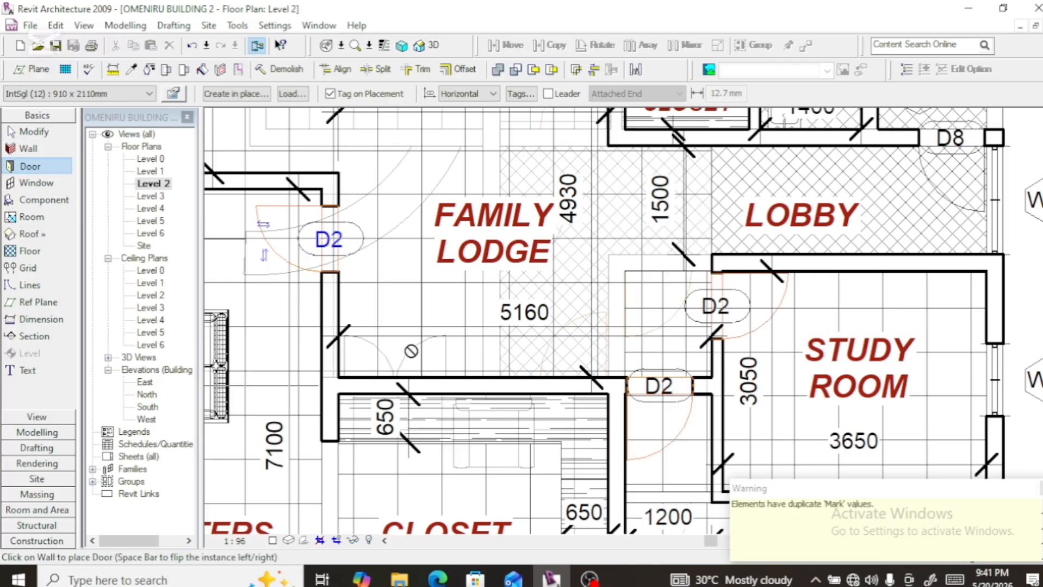
Place a 910 x 2110mm door between the 1580-wide area below the Masters closet and the adjoining balcony, swinging onto the balcony, and mark it D2
scroll(450, 320, "down", 4)
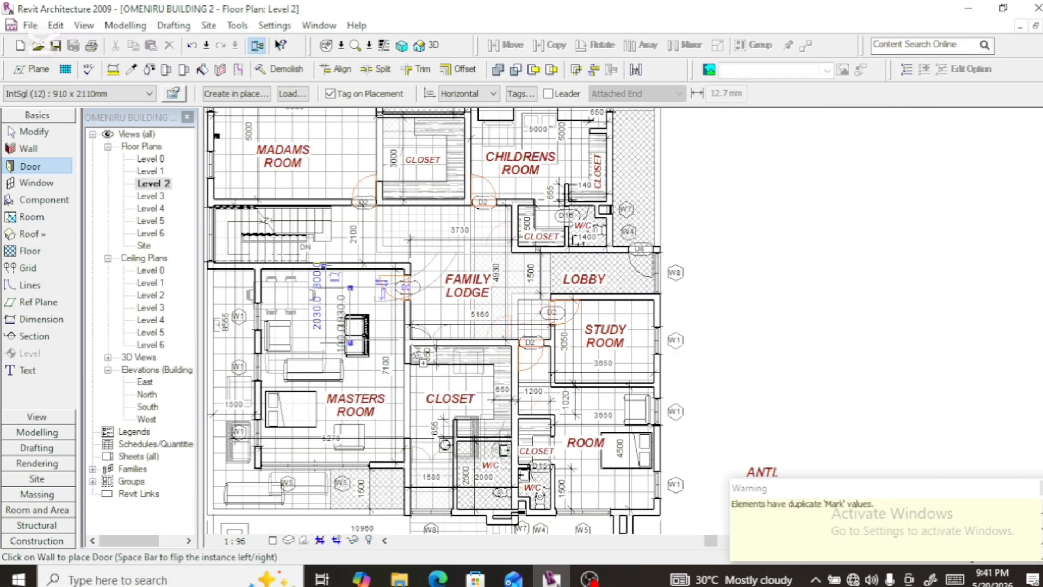
scroll(416, 334, "down", 1)
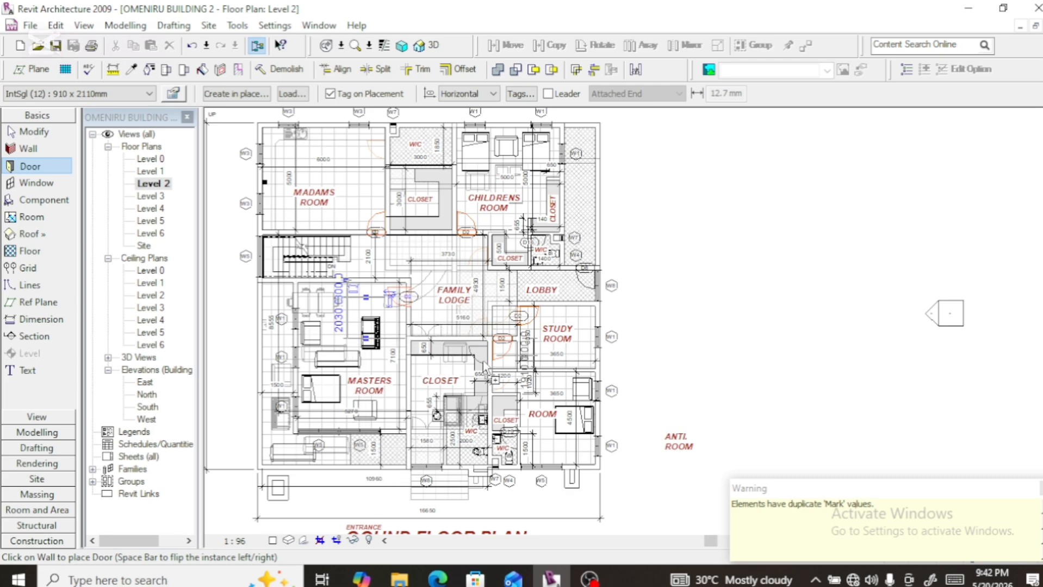
scroll(449, 466, "up", 1)
scroll(449, 466, "up", 1)
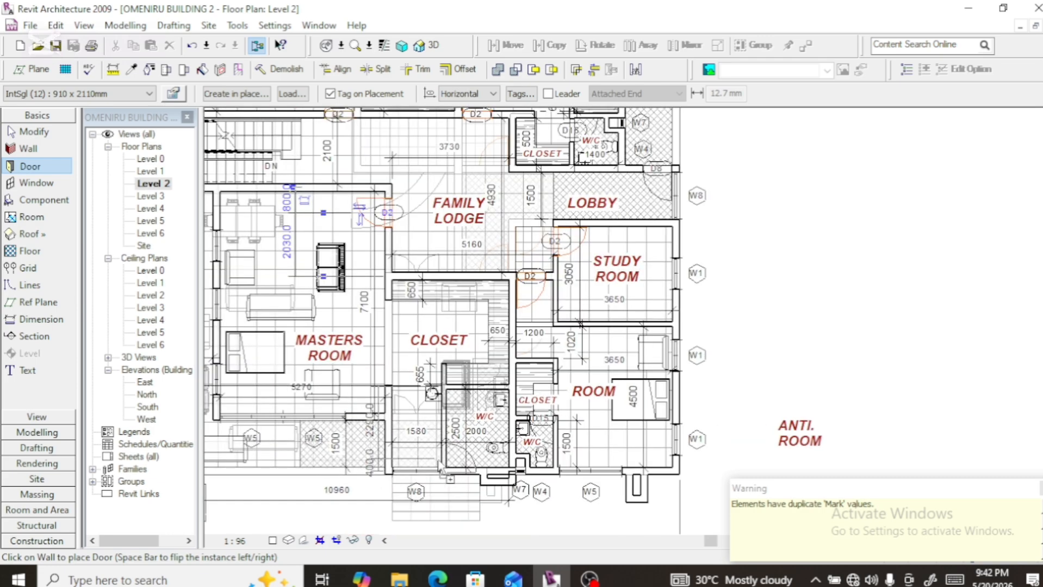
scroll(399, 462, "up", 1)
scroll(400, 462, "up", 2)
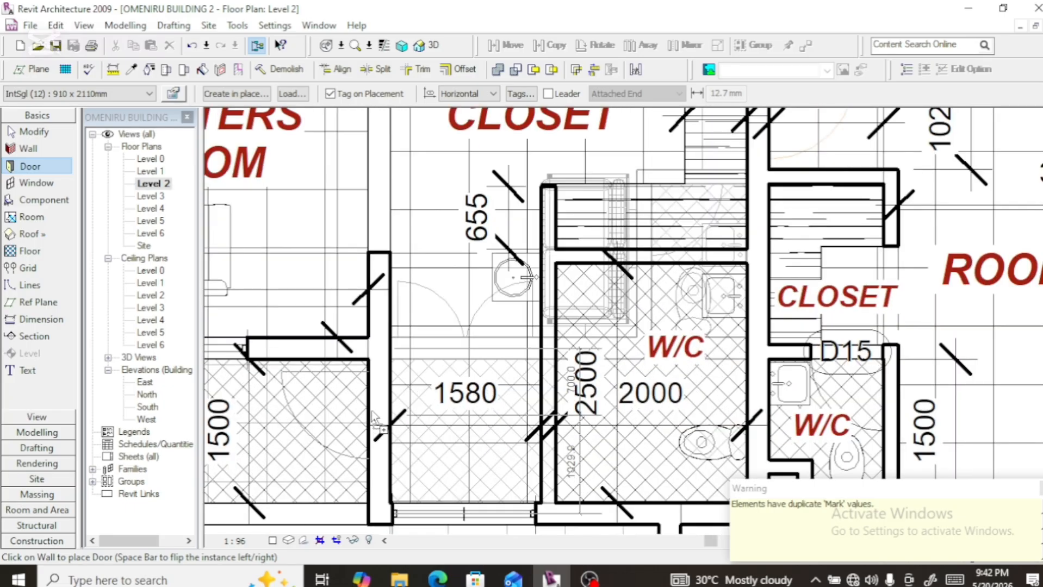
left_click(373, 415)
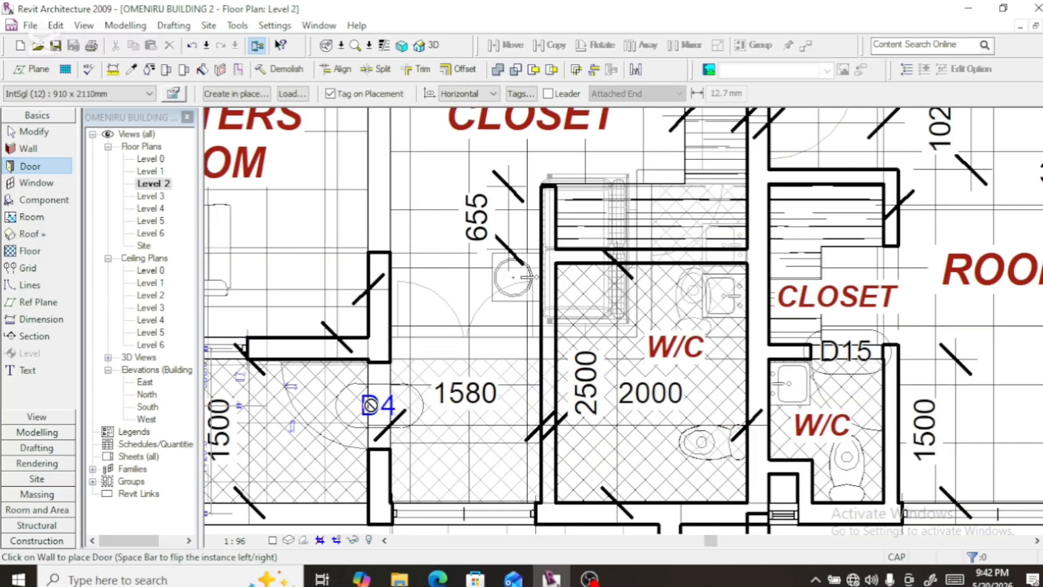
scroll(381, 401, "up", 2)
left_click(399, 410)
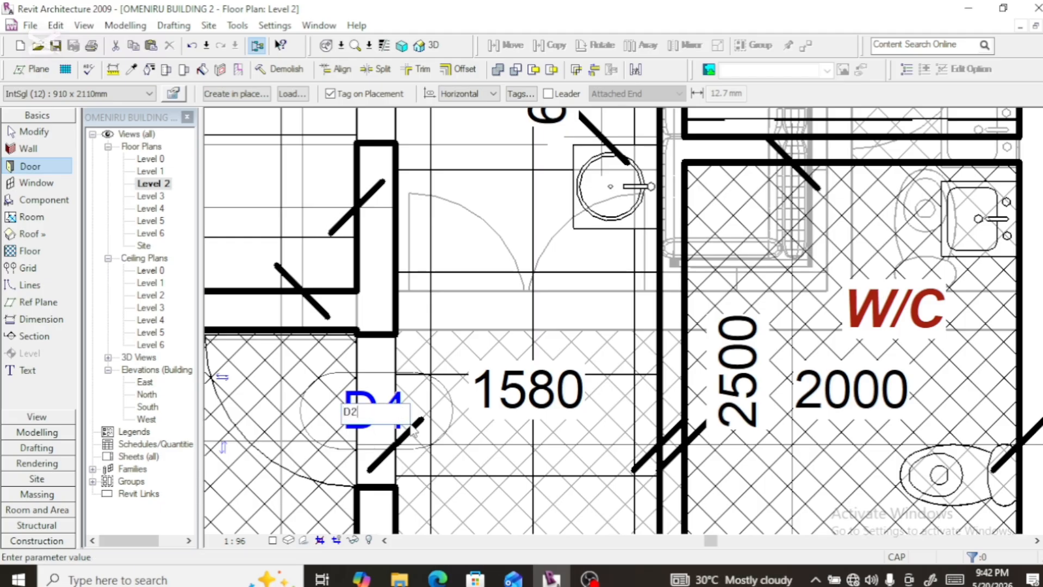
type("D2")
key("Return")
Finish placing doors and change the mark of the existing Lobby door beside window W8 to D2
scroll(373, 458, "down", 2)
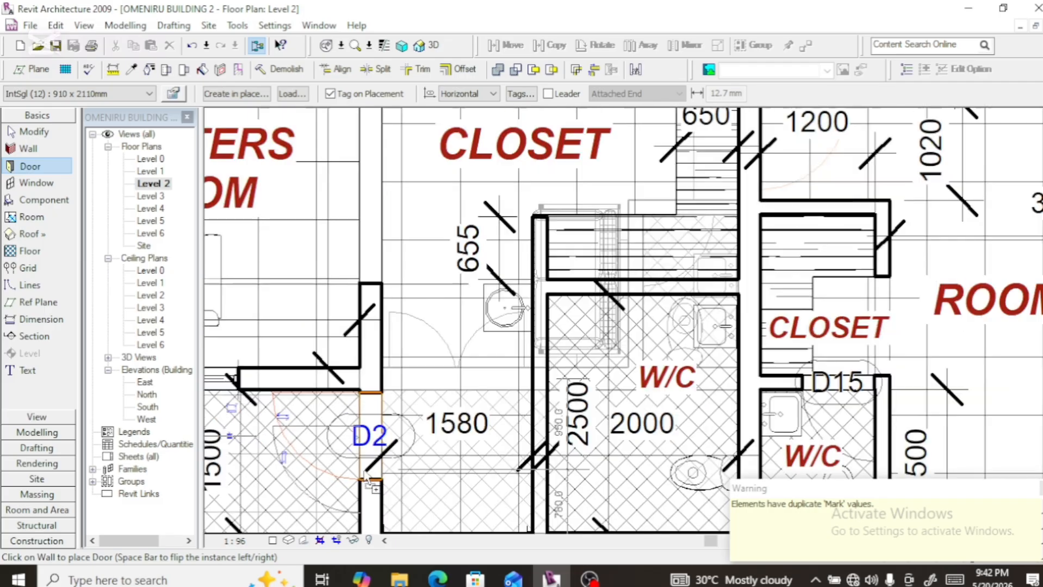
scroll(363, 454, "down", 3)
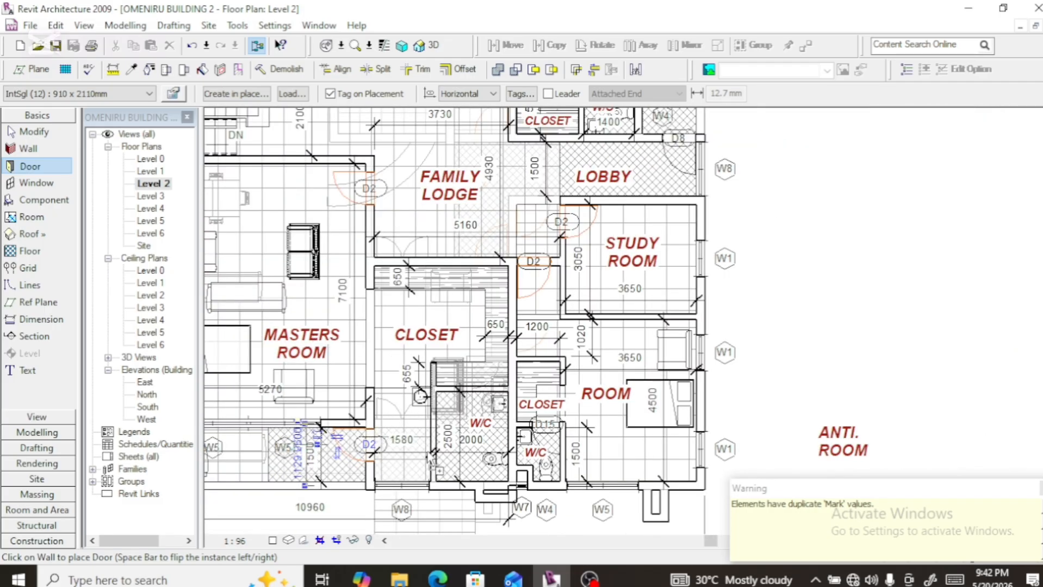
scroll(468, 443, "down", 3)
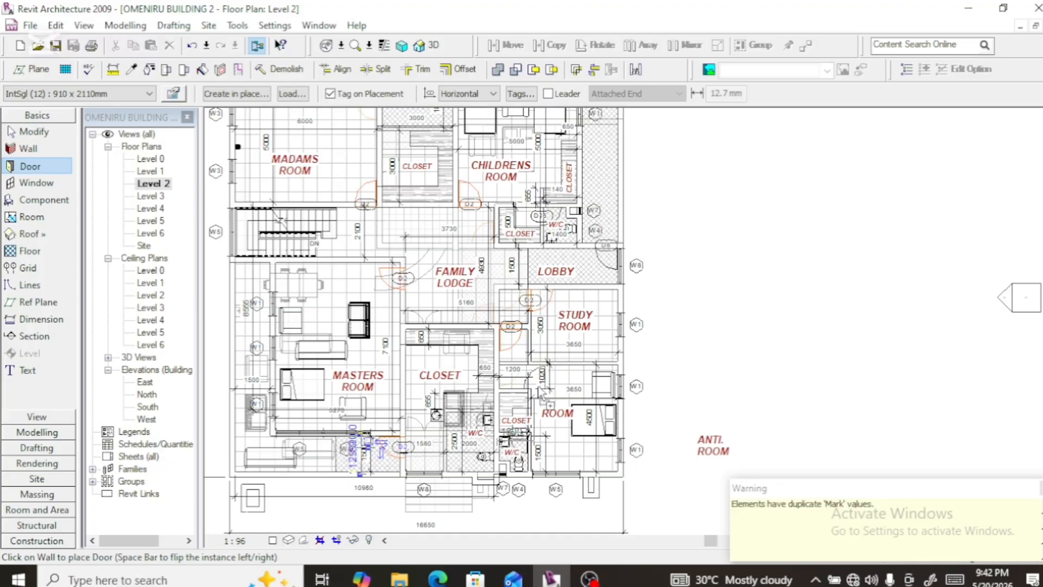
scroll(544, 375, "down", 2)
scroll(583, 320, "up", 3)
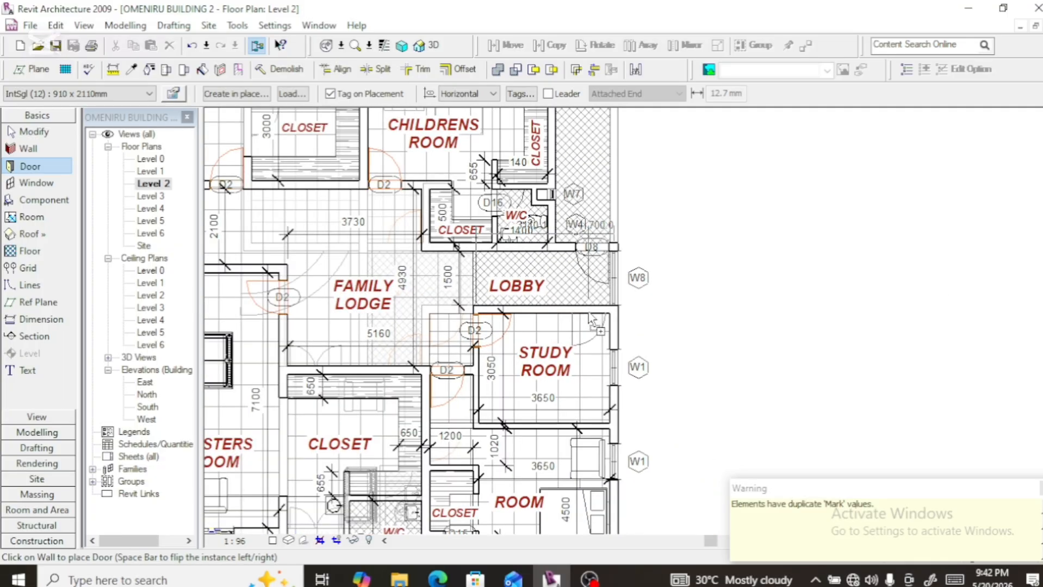
scroll(575, 344, "down", 1)
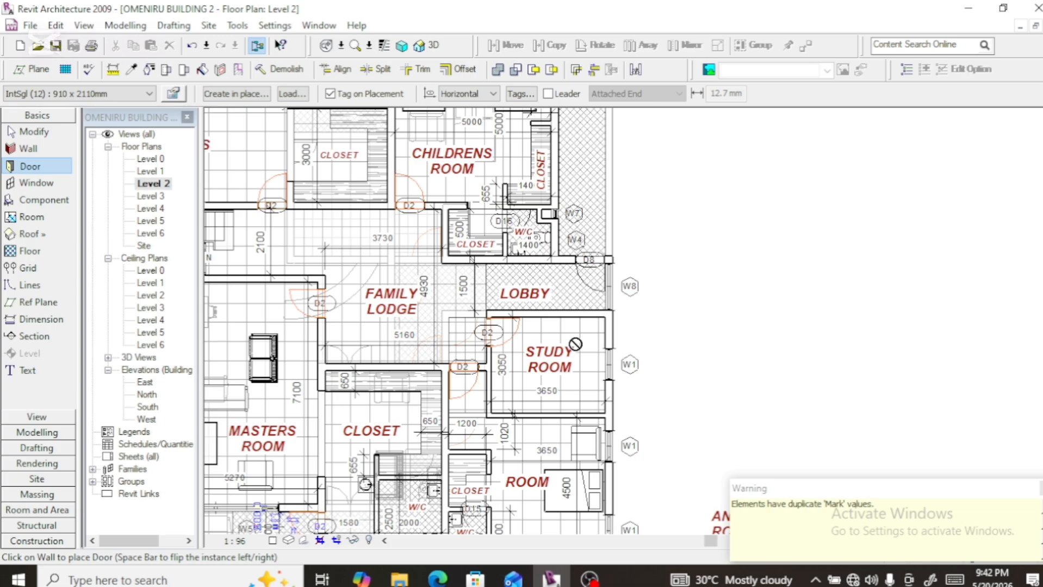
key("Escape")
scroll(587, 262, "up", 4)
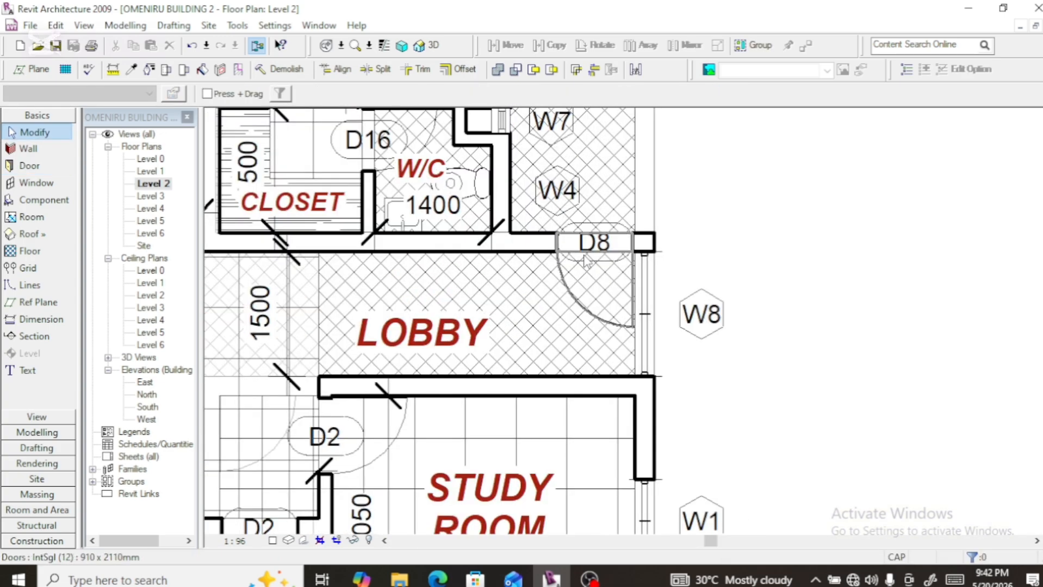
left_click(591, 258)
left_click(596, 243)
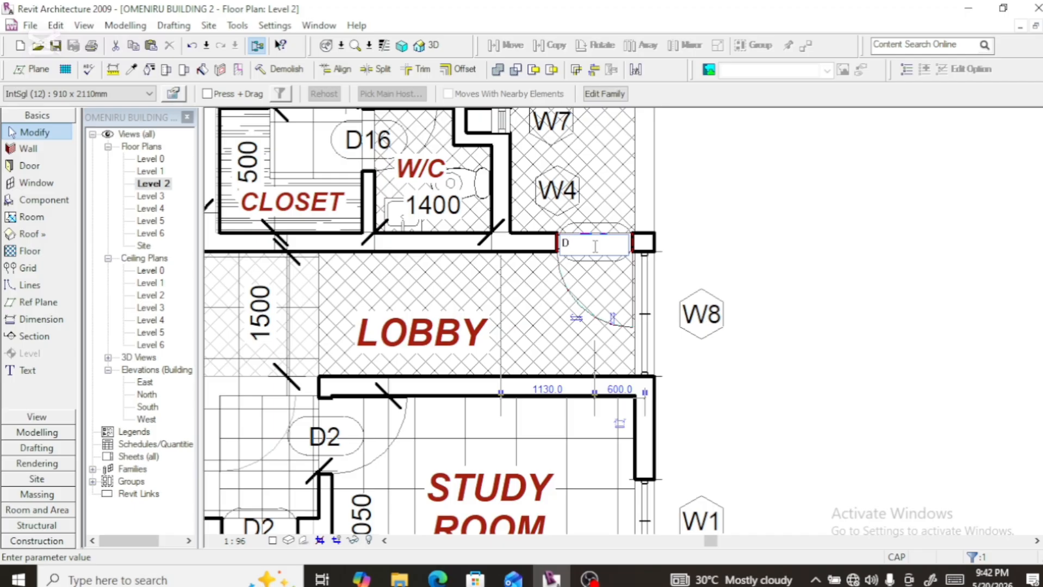
key("Return")
Change the mark of the 810 x 2110mm door to the Childrens Room W/C to D3
scroll(582, 354, "down", 4)
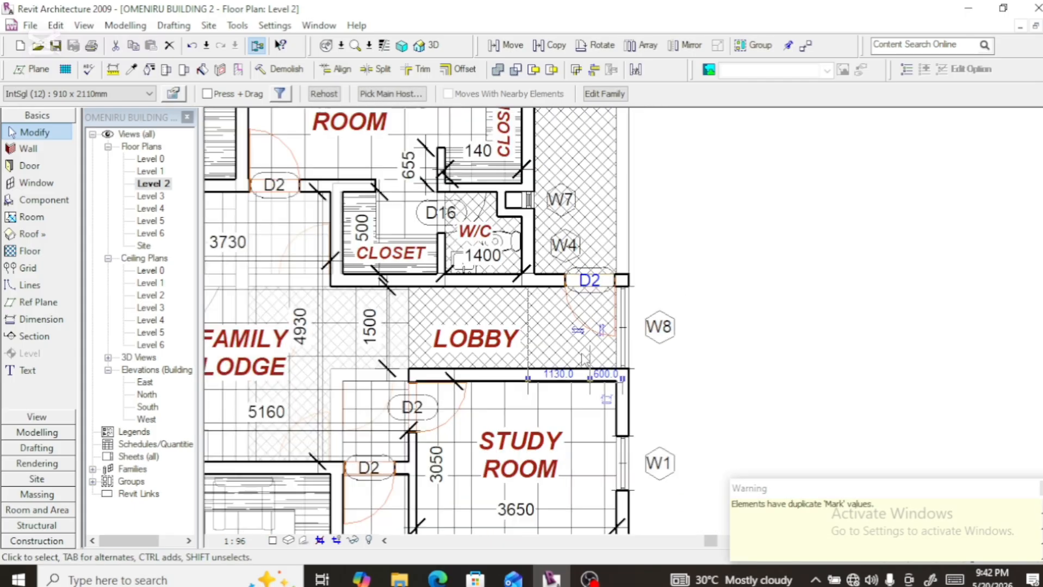
scroll(587, 354, "down", 2)
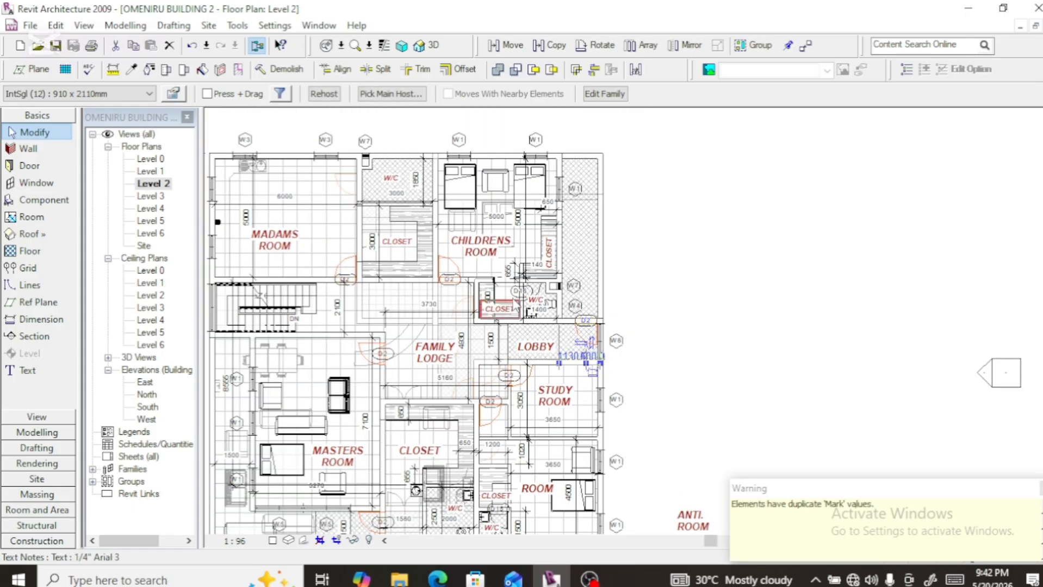
scroll(521, 294, "up", 5)
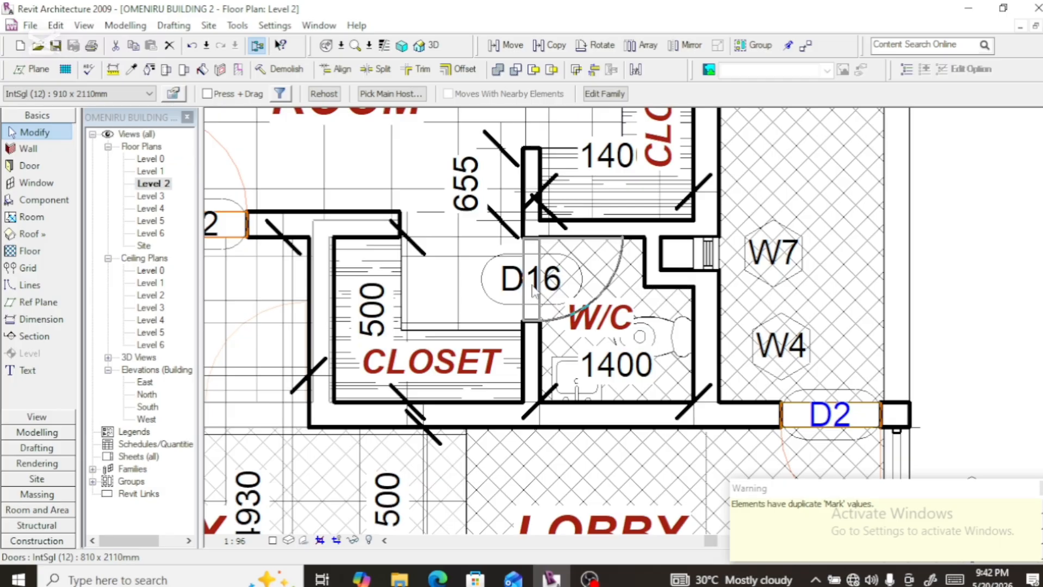
left_click(527, 297)
left_click(550, 290)
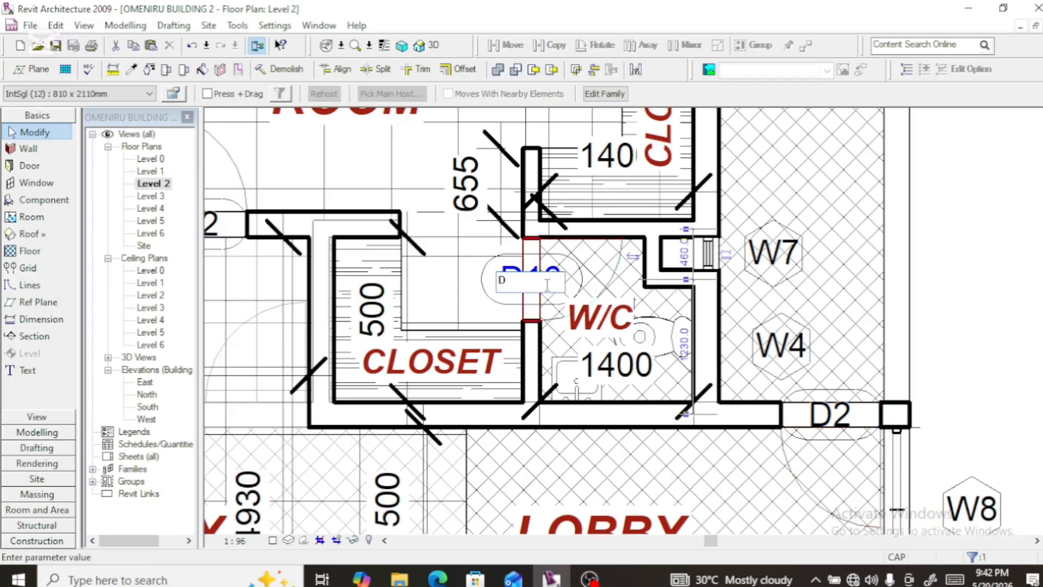
type("D3")
key("Return")
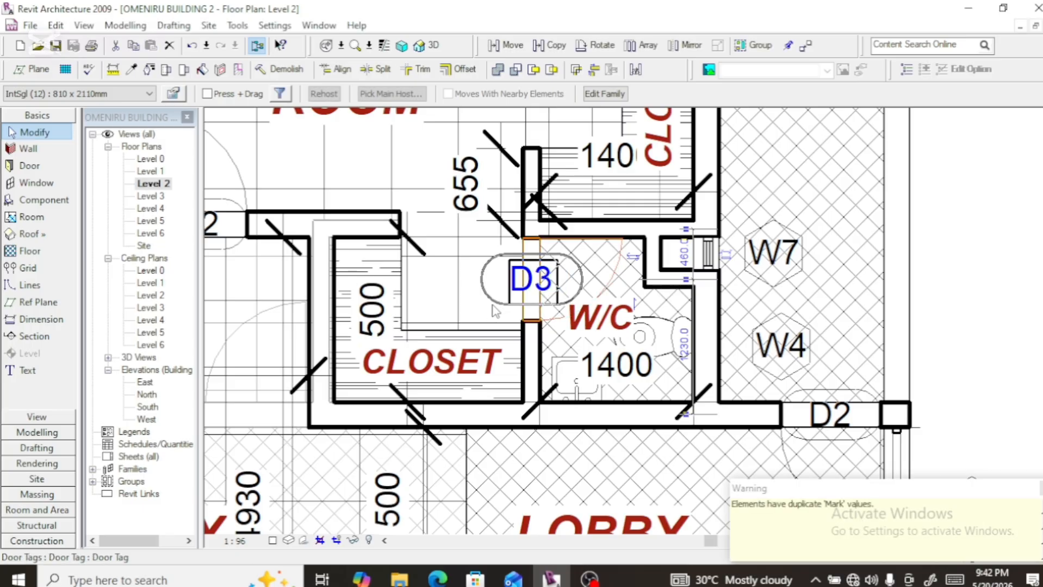
Change the mark of the 810 x 2110mm door between the lower Room's closet and its W/C to D3
scroll(504, 302, "down", 3)
scroll(508, 307, "down", 2)
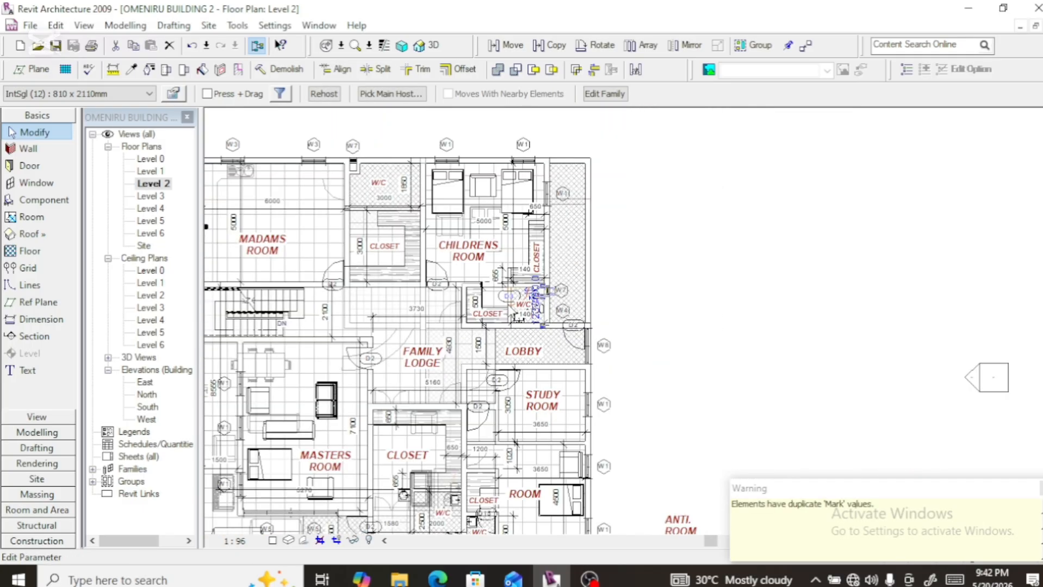
scroll(424, 251, "up", 3)
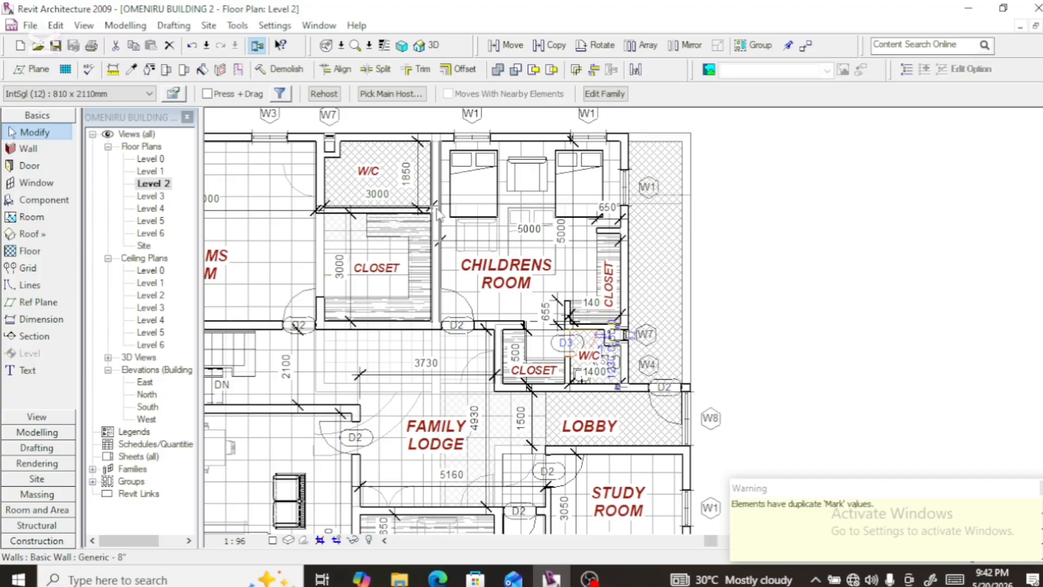
scroll(438, 210, "down", 2)
scroll(438, 209, "down", 2)
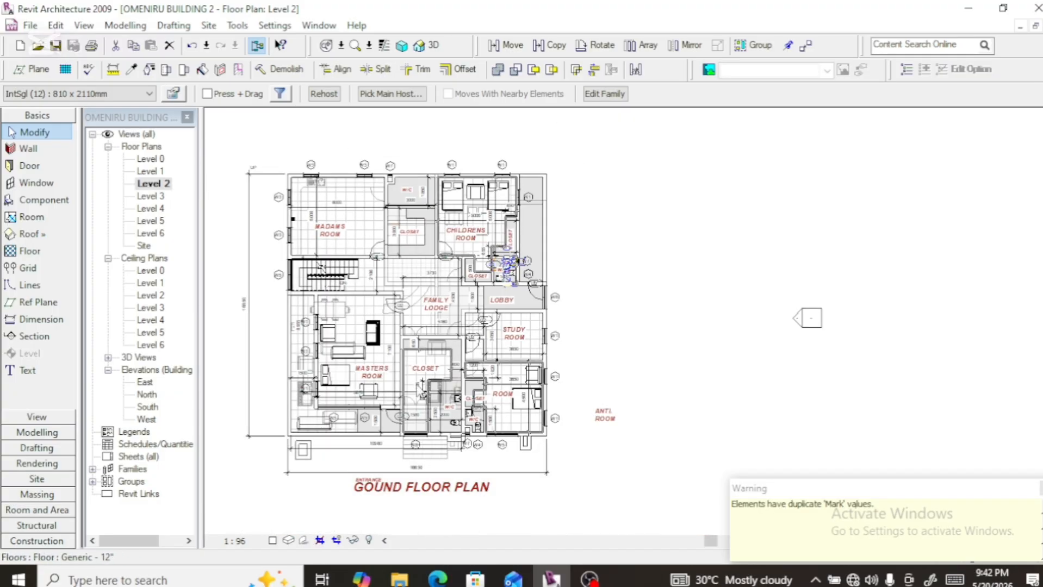
scroll(431, 432, "up", 3)
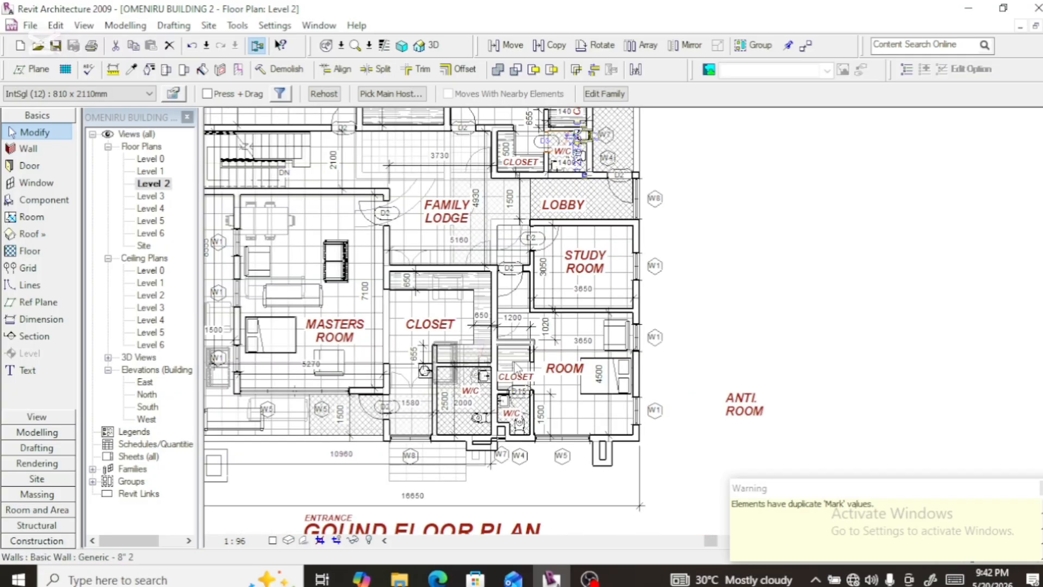
scroll(529, 416, "up", 4)
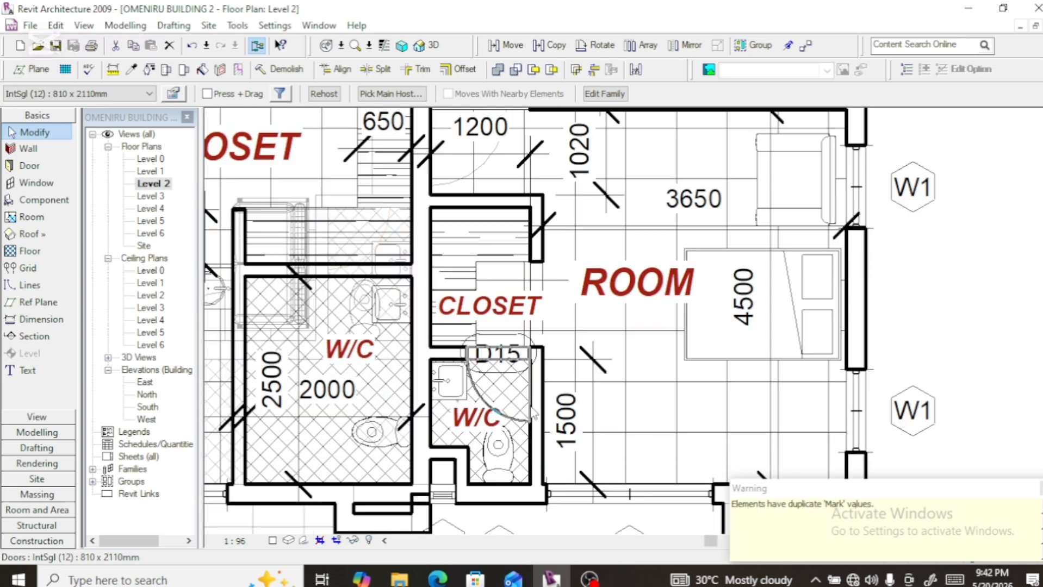
left_click(507, 357)
left_click(510, 356)
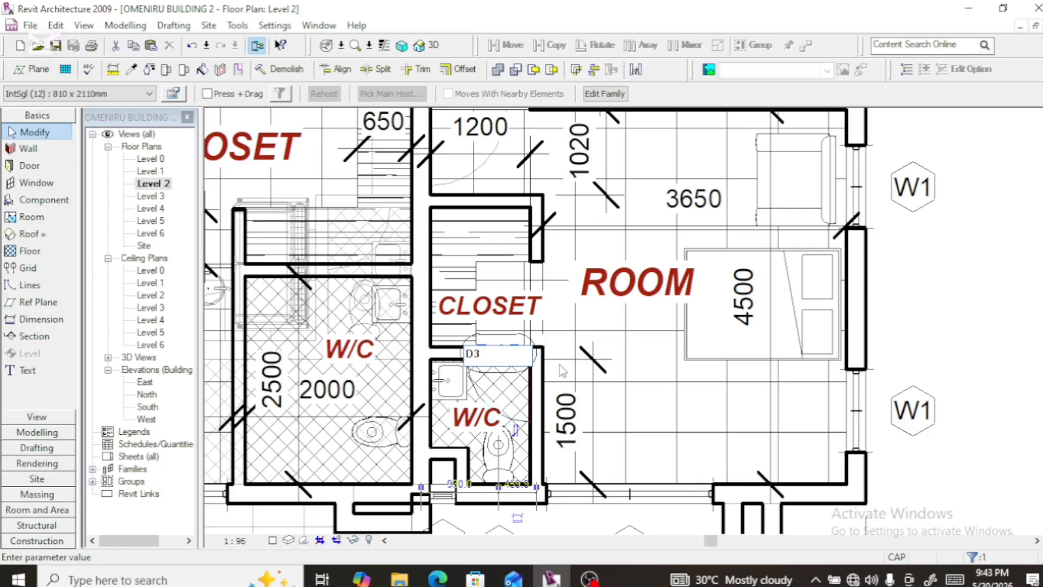
key("Return")
Move the bathroom sink in the 1580-wide area below the Masters closet along its wall, toward window W8
scroll(561, 430, "down", 3)
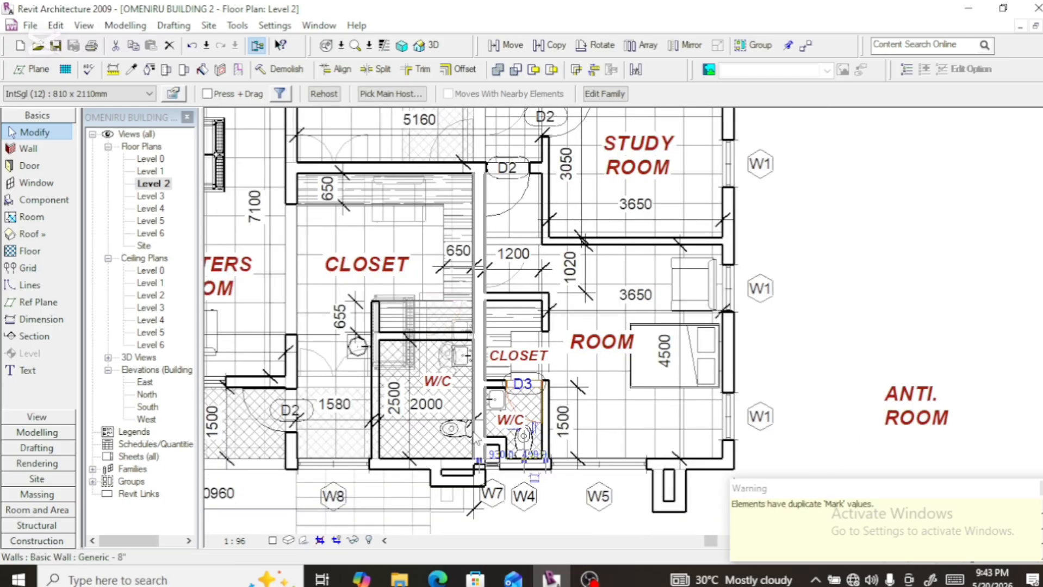
scroll(427, 393, "down", 2)
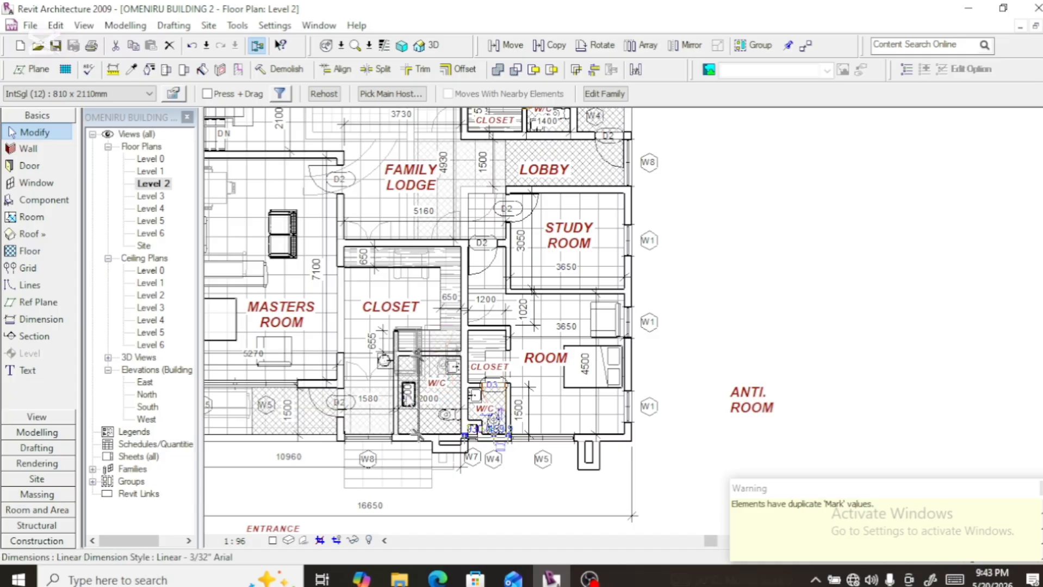
scroll(387, 365, "up", 3)
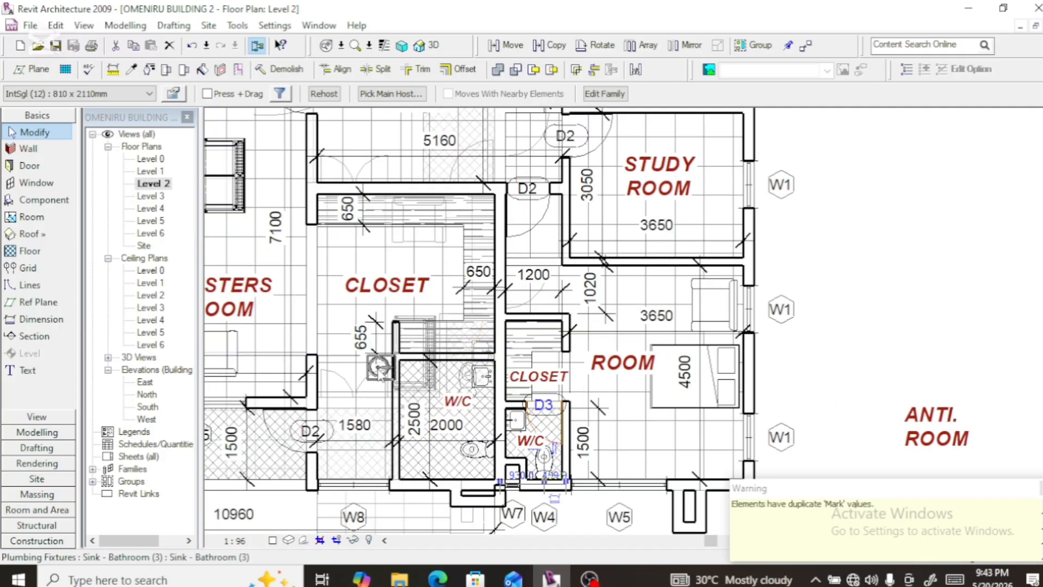
left_click(379, 369)
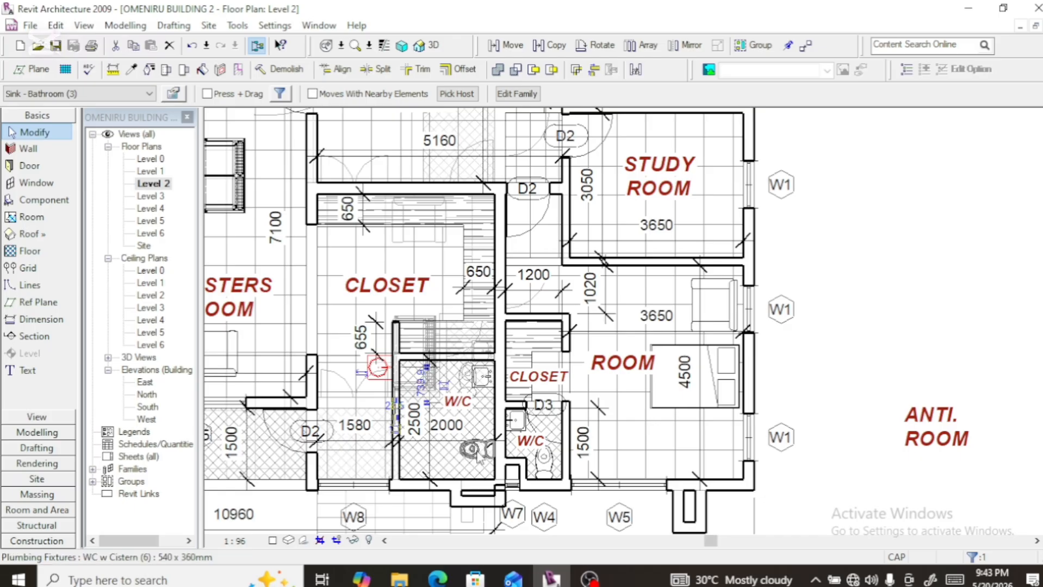
left_click_drag(379, 369, 379, 418)
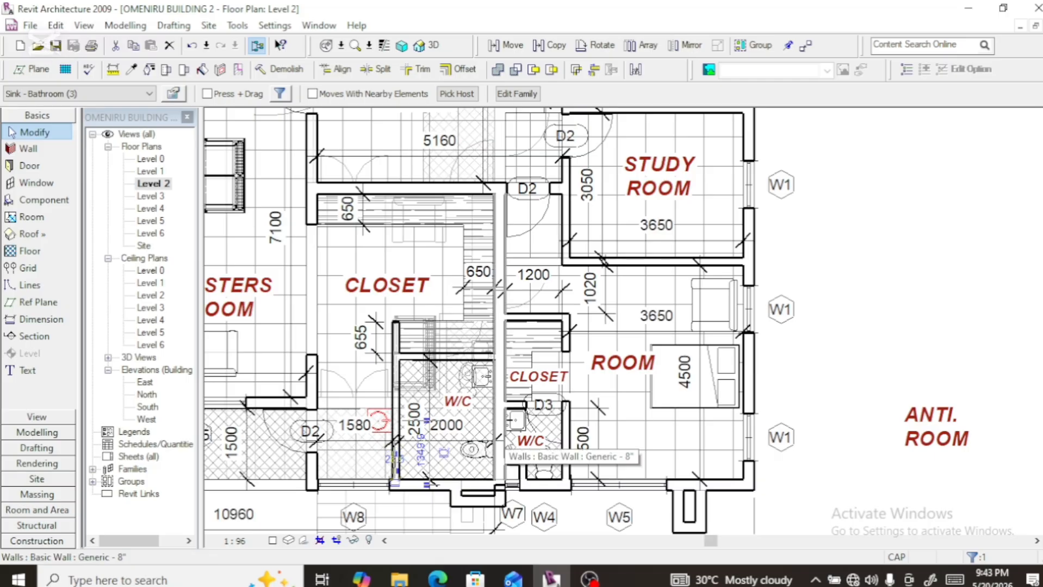
Place an 810 x 2110mm door between the 1580-wide area and the Masters W/C, about 500 mm from the W/C's closet-side wall, swinging into the W/C
scroll(505, 409, "down", 1)
scroll(485, 419, "down", 3)
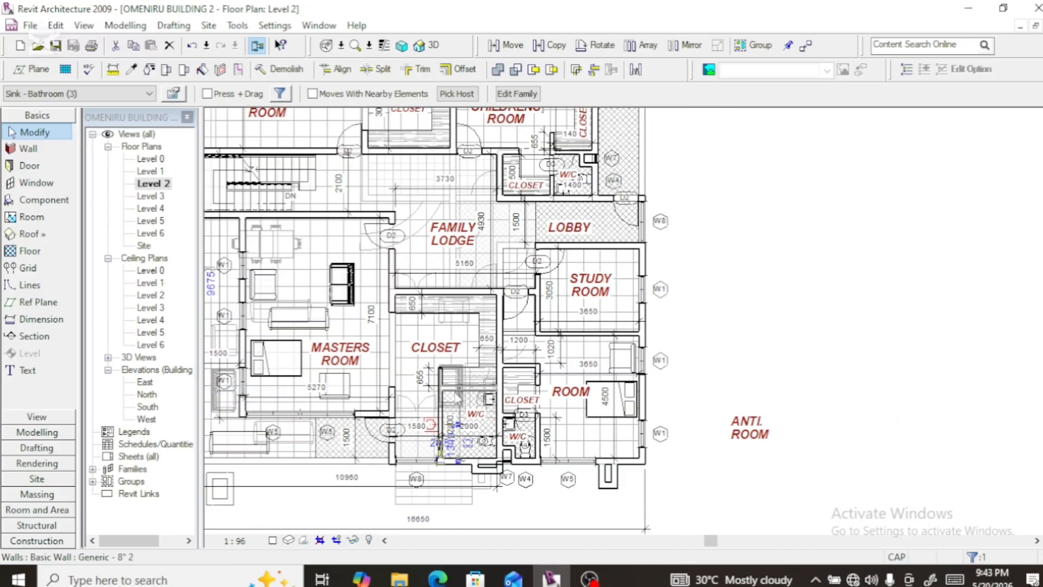
scroll(459, 393, "down", 1)
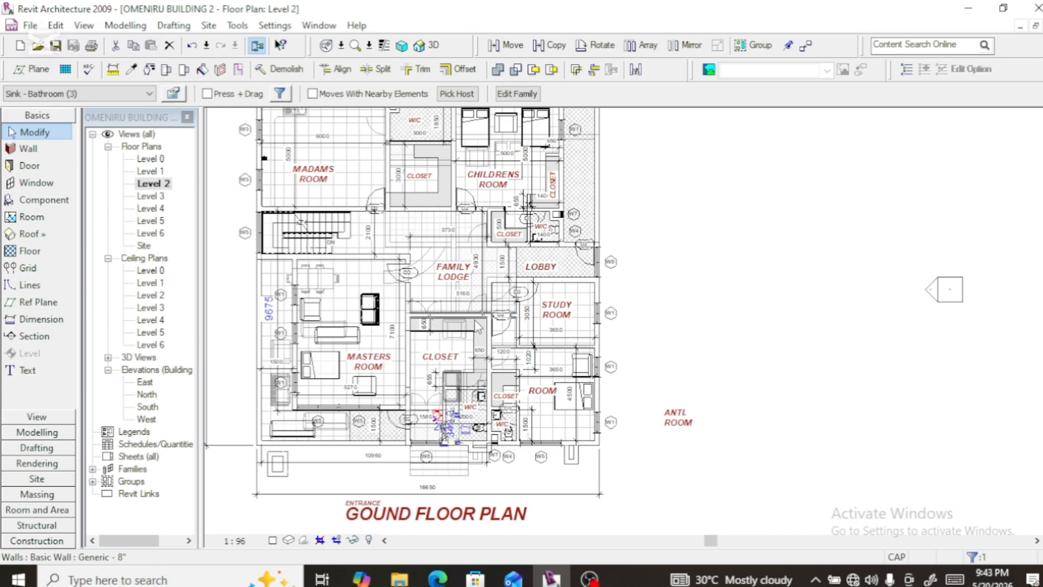
left_click(31, 166)
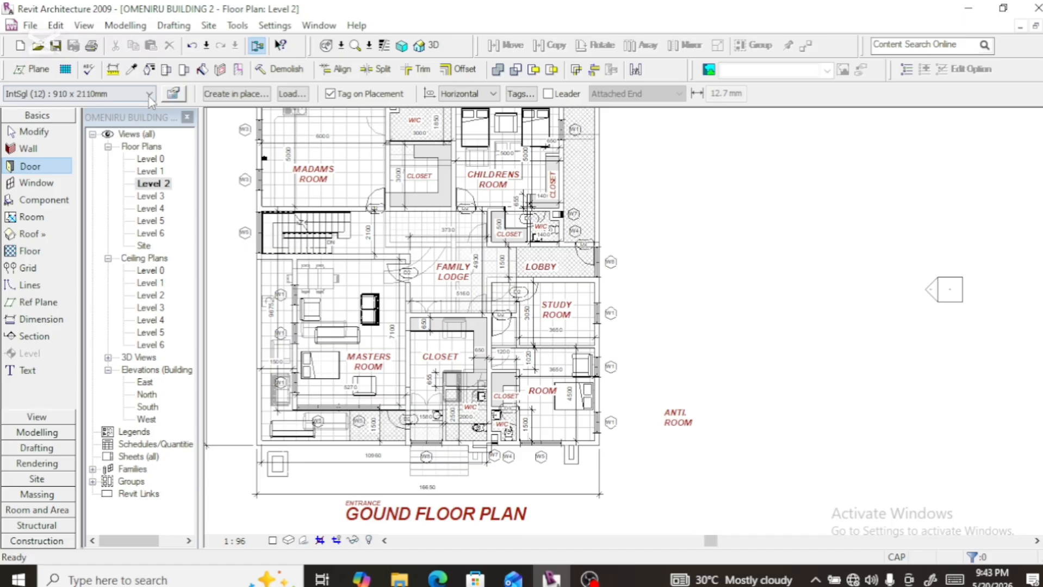
left_click(150, 96)
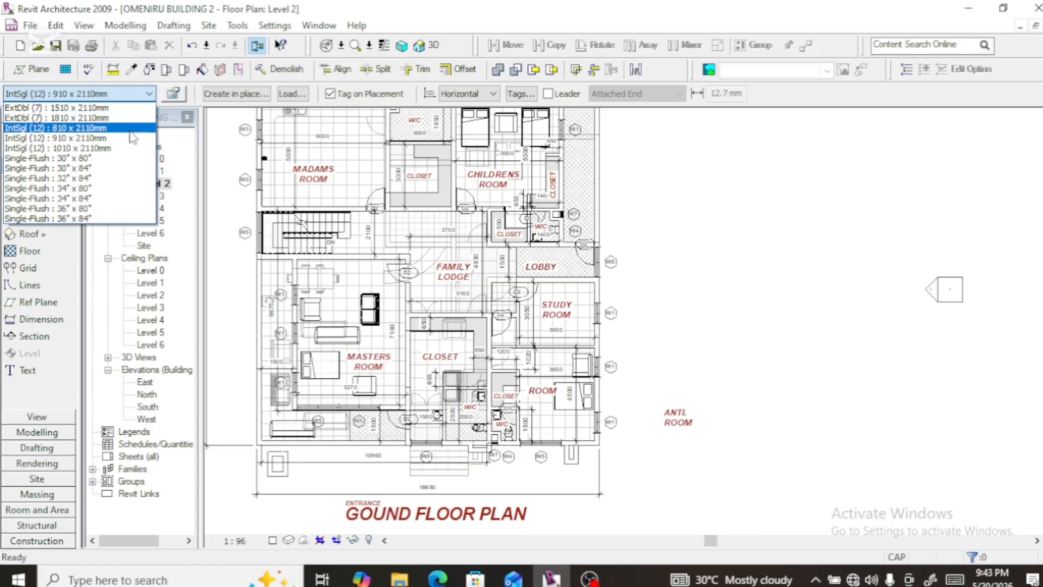
left_click(132, 138)
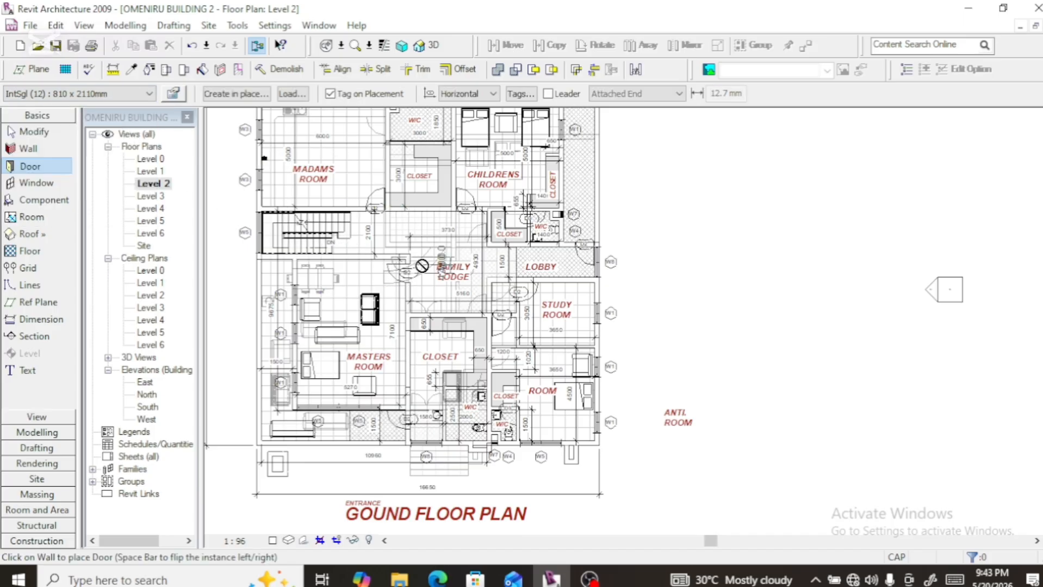
scroll(485, 329, "up", 4)
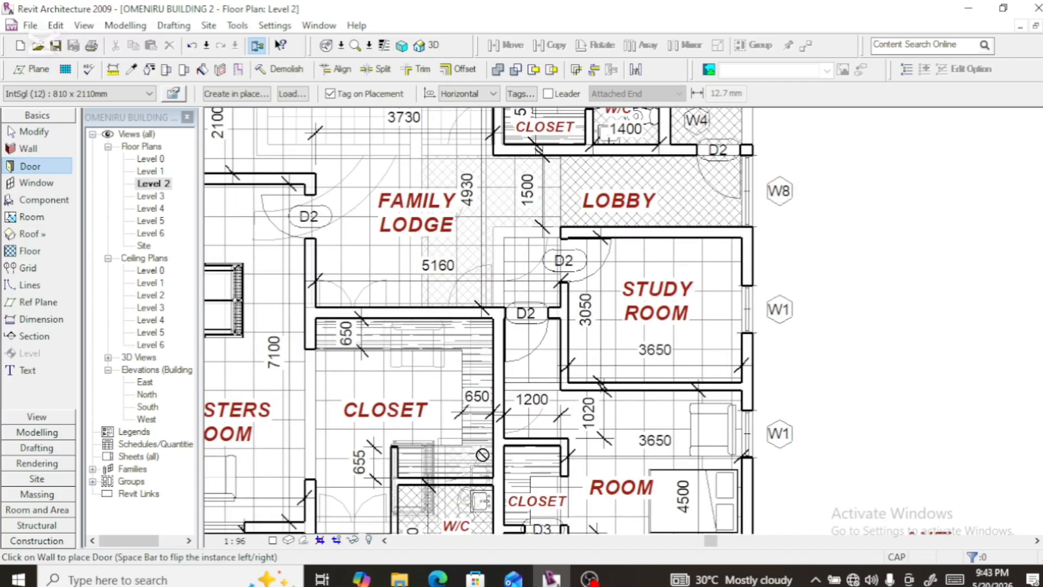
scroll(410, 384, "up", 2)
scroll(409, 384, "down", 2)
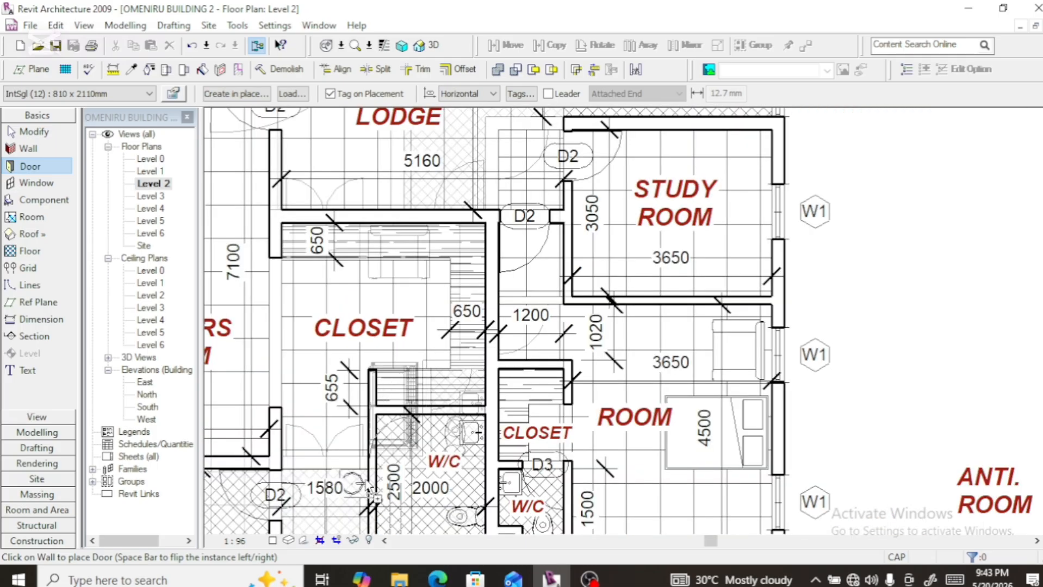
scroll(391, 427, "up", 2)
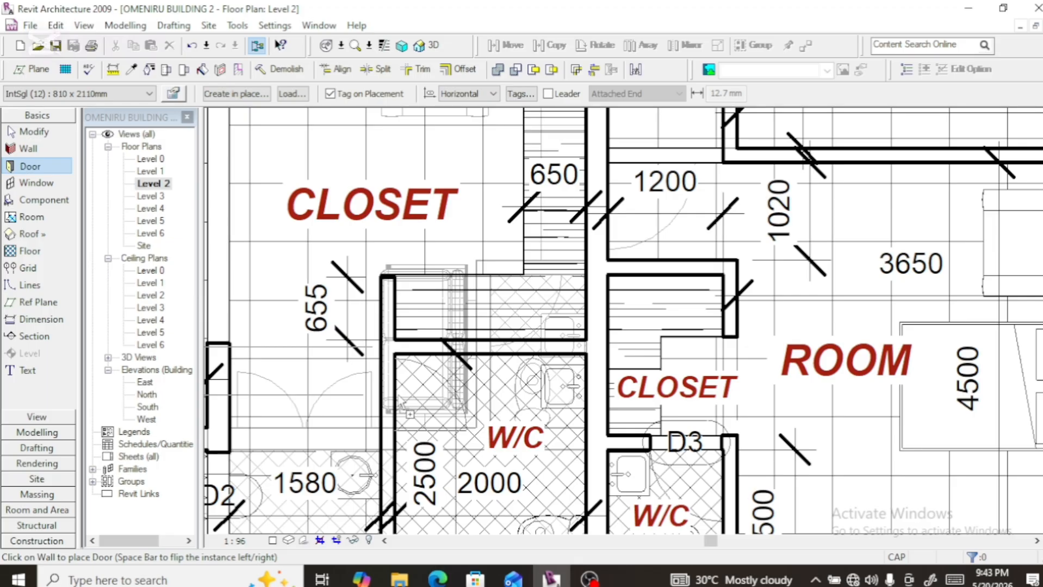
left_click(402, 406)
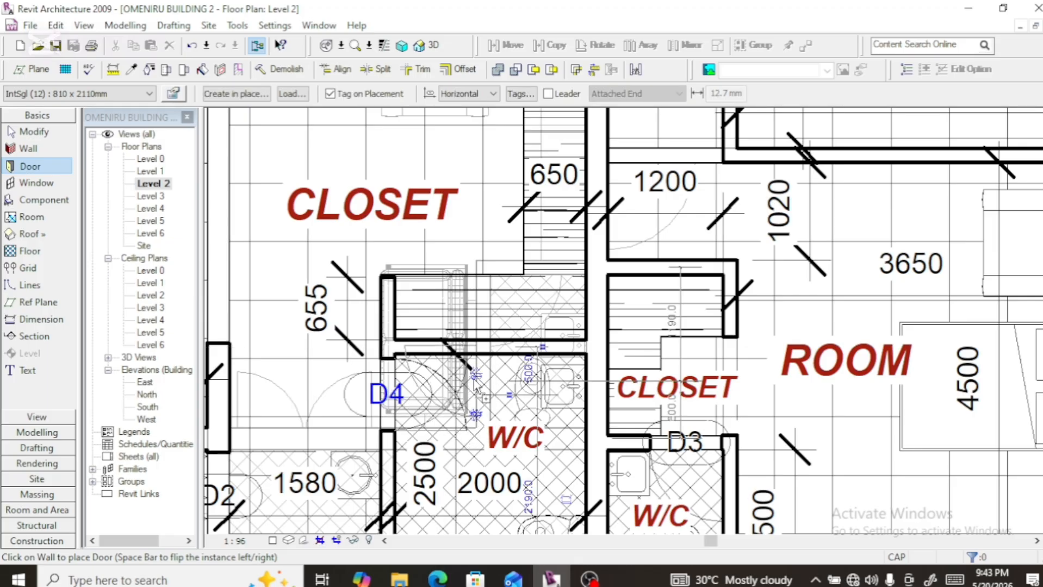
Change the mark of the new Masters W/C door to D3
scroll(416, 427, "up", 5)
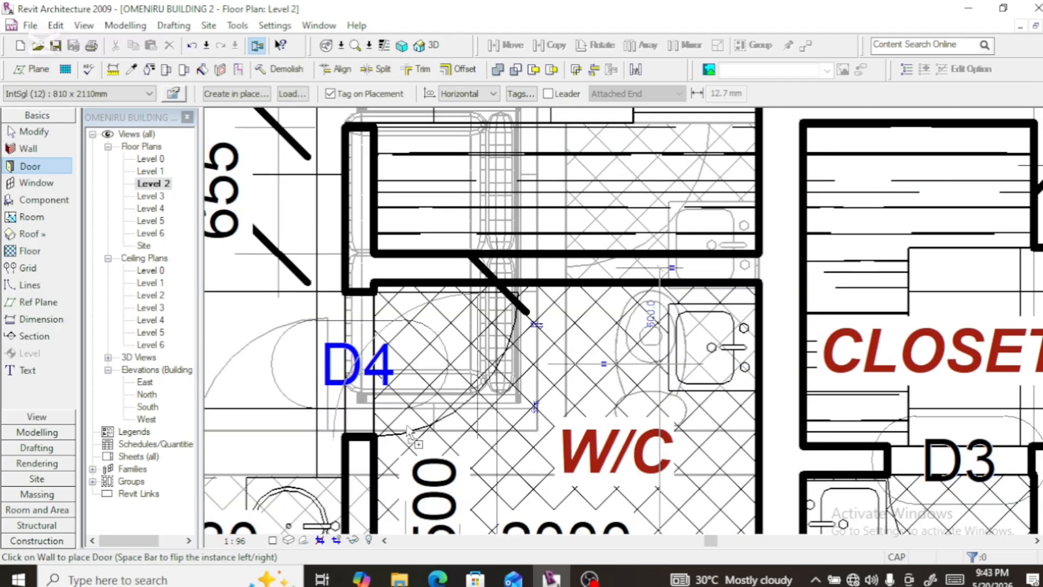
left_click(342, 346)
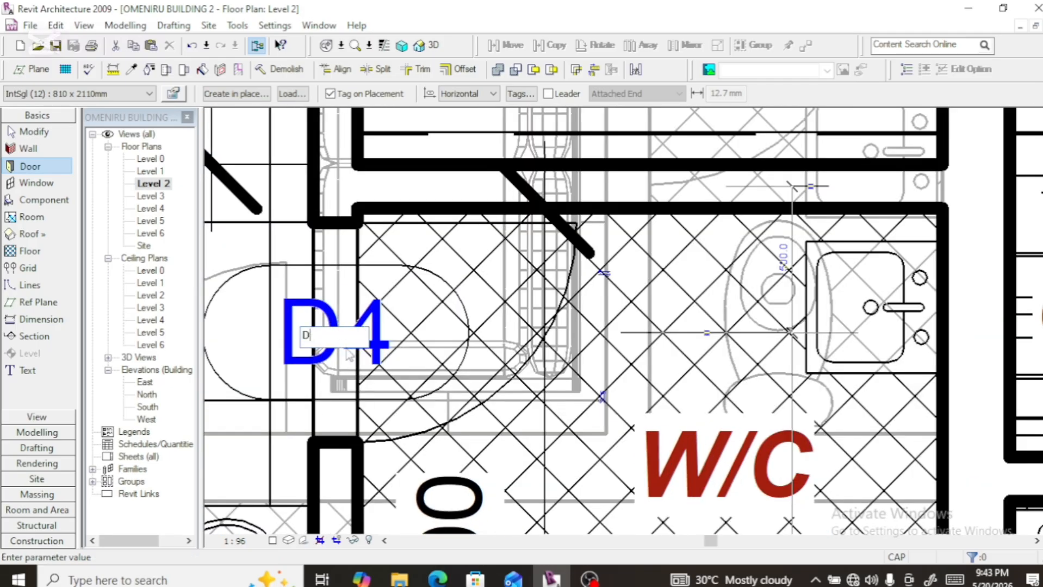
type("D3")
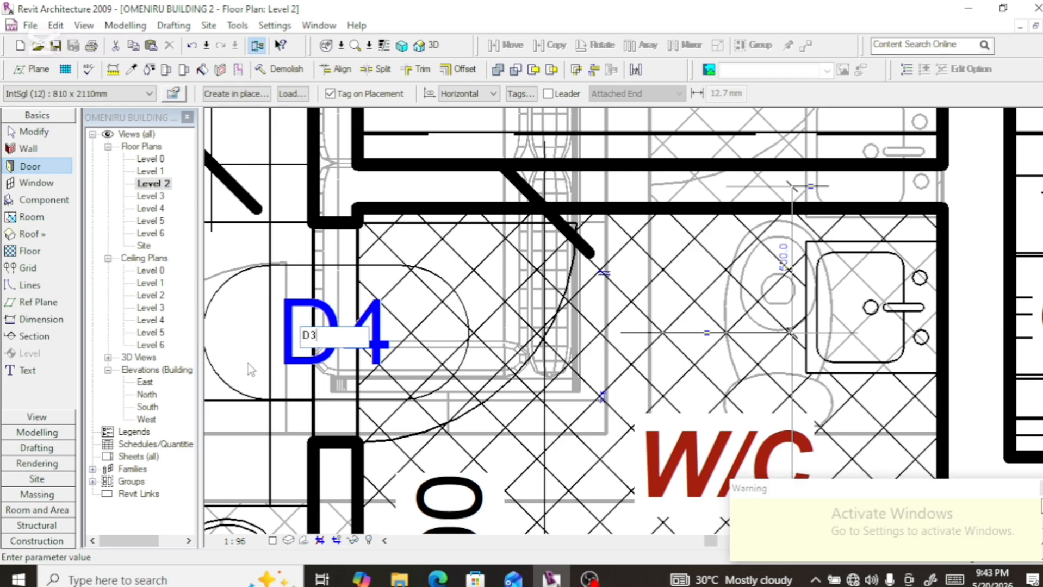
key("Return")
Place an 810 x 2110mm door between the Madams Room closet and its W/C, about 500 mm from the Madams Room wall, swinging into the W/C
scroll(440, 393, "down", 4)
scroll(439, 392, "down", 3)
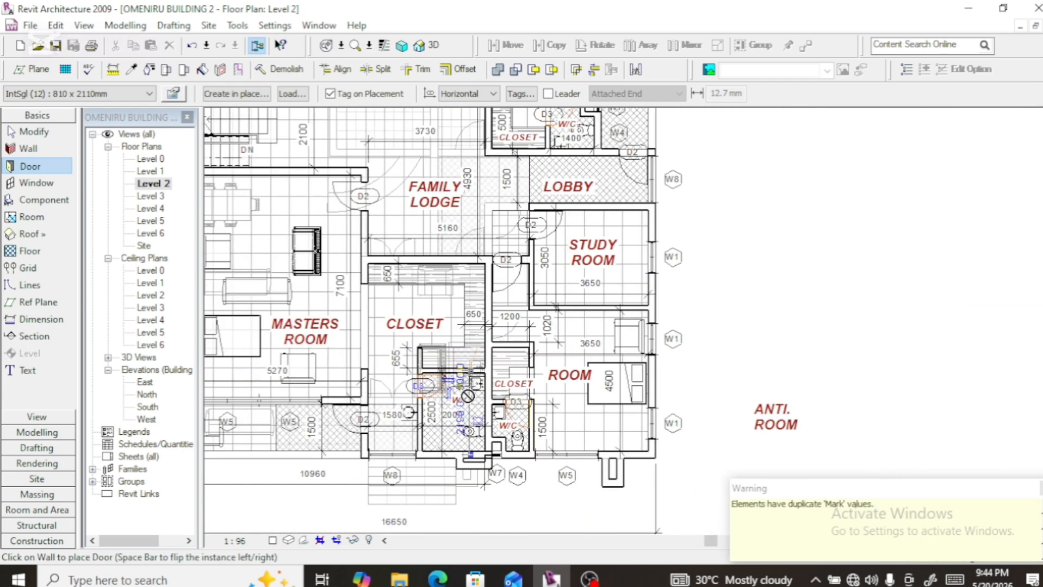
scroll(515, 430, "up", 3)
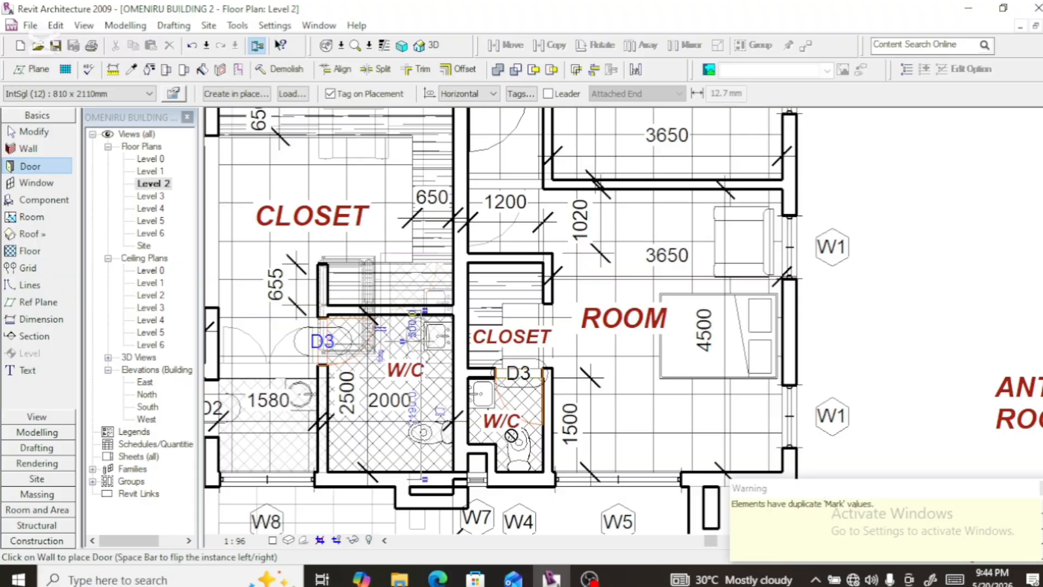
scroll(511, 435, "down", 2)
scroll(511, 435, "down", 4)
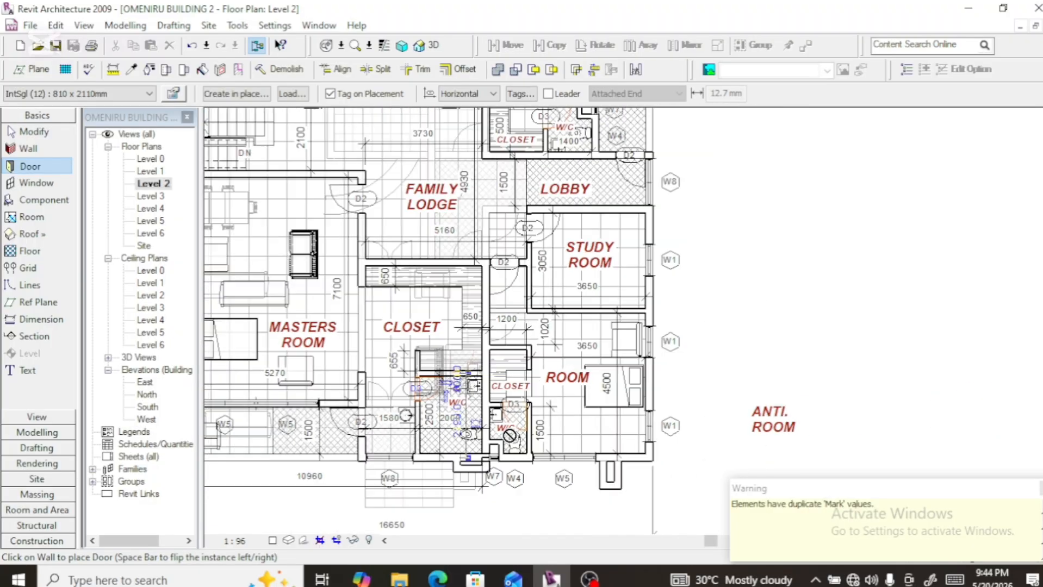
scroll(425, 341, "down", 2)
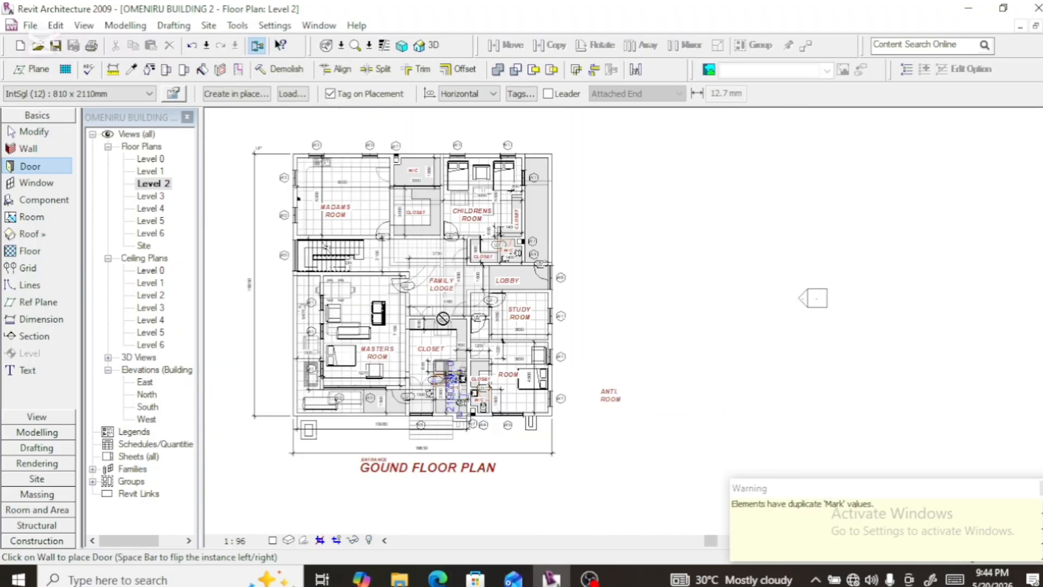
scroll(490, 237, "up", 5)
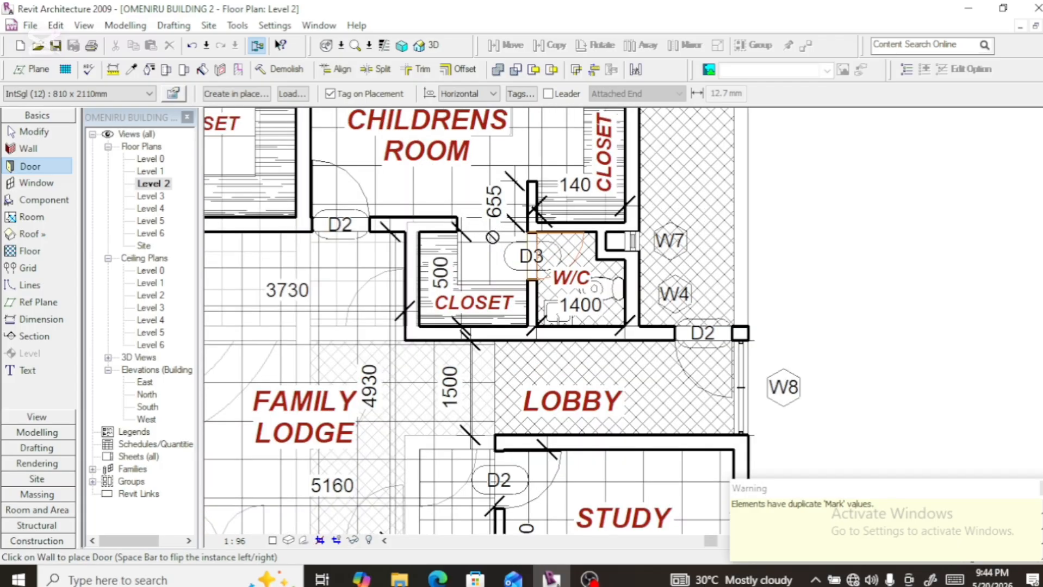
scroll(549, 306, "down", 5)
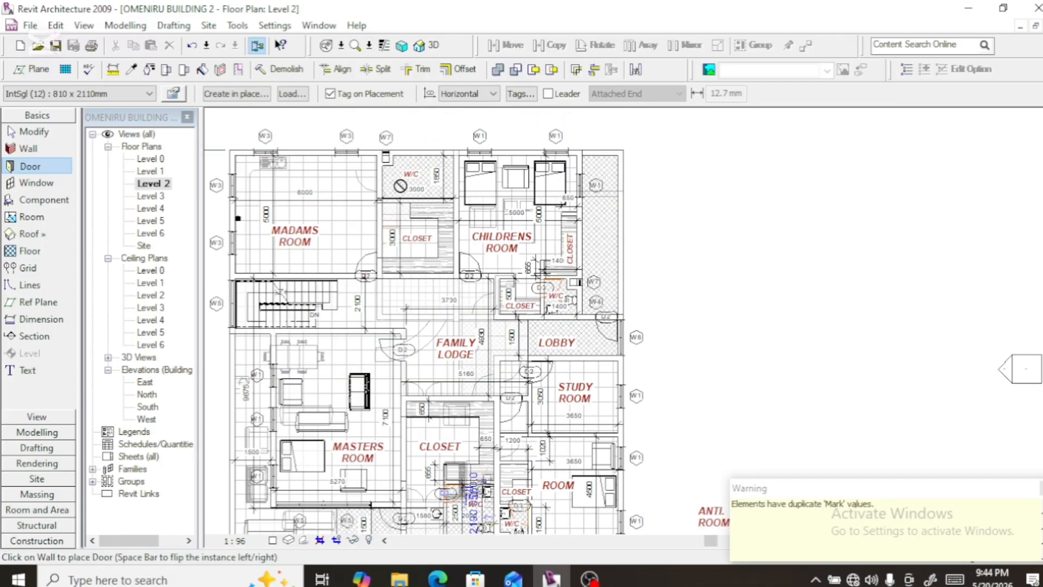
scroll(390, 215, "up", 4)
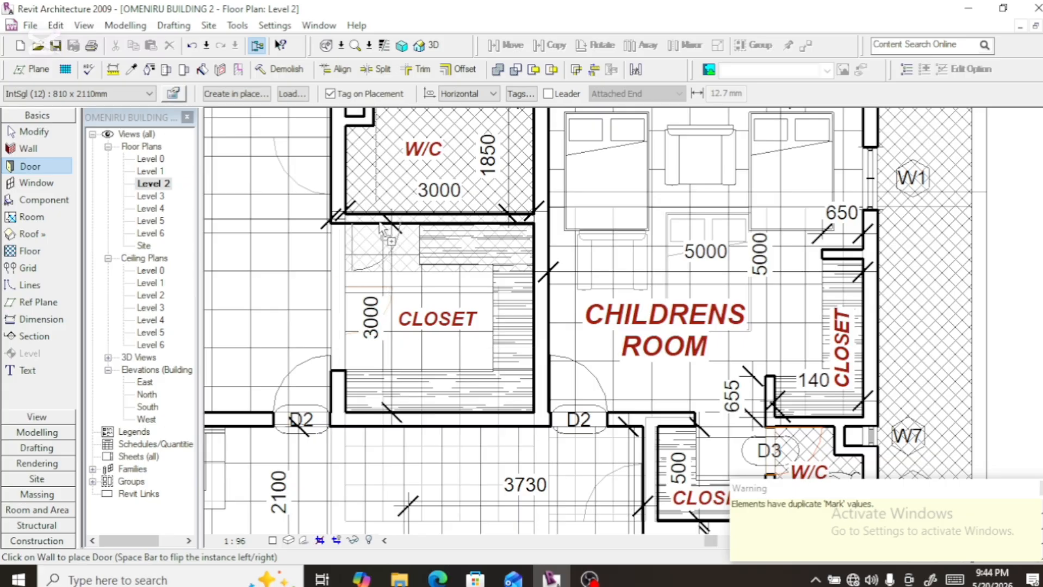
scroll(376, 215, "up", 2)
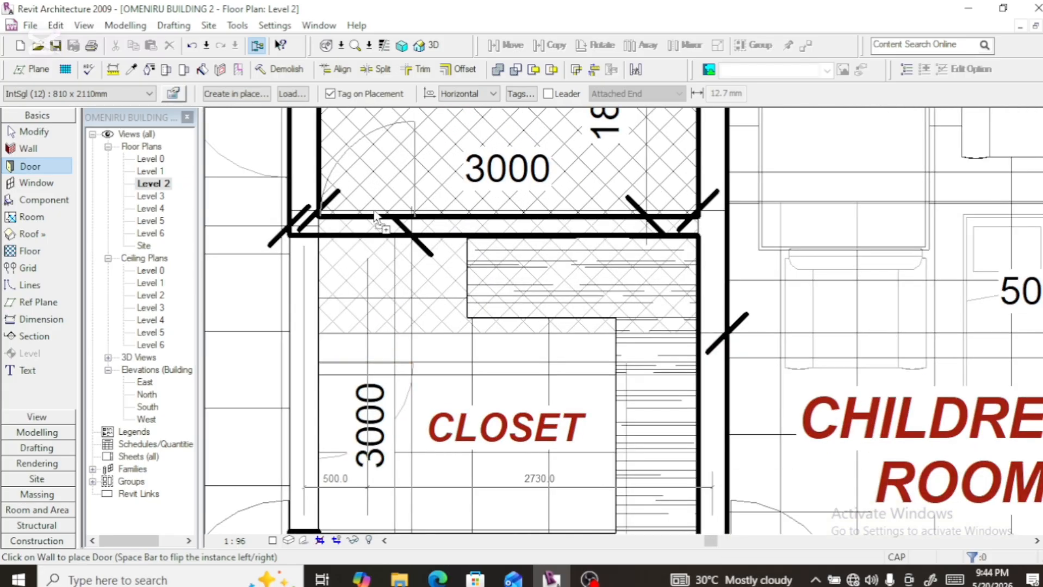
left_click(375, 215)
Mark the new Madams W/C door D3 and flip its hinge to the Madams Room wall side
double_click(386, 233)
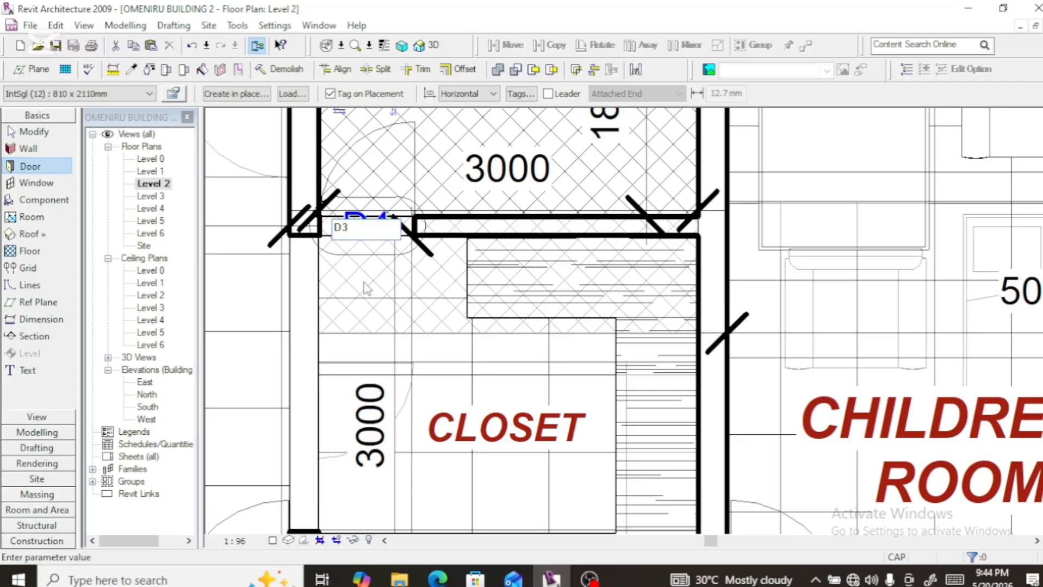
type("D3")
scroll(365, 261, "down", 2)
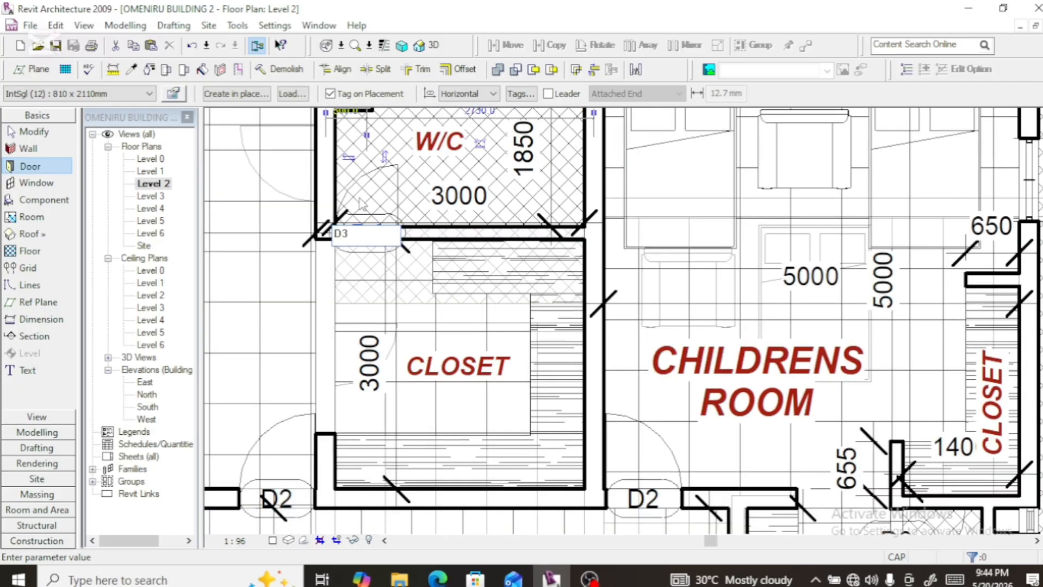
key("Return")
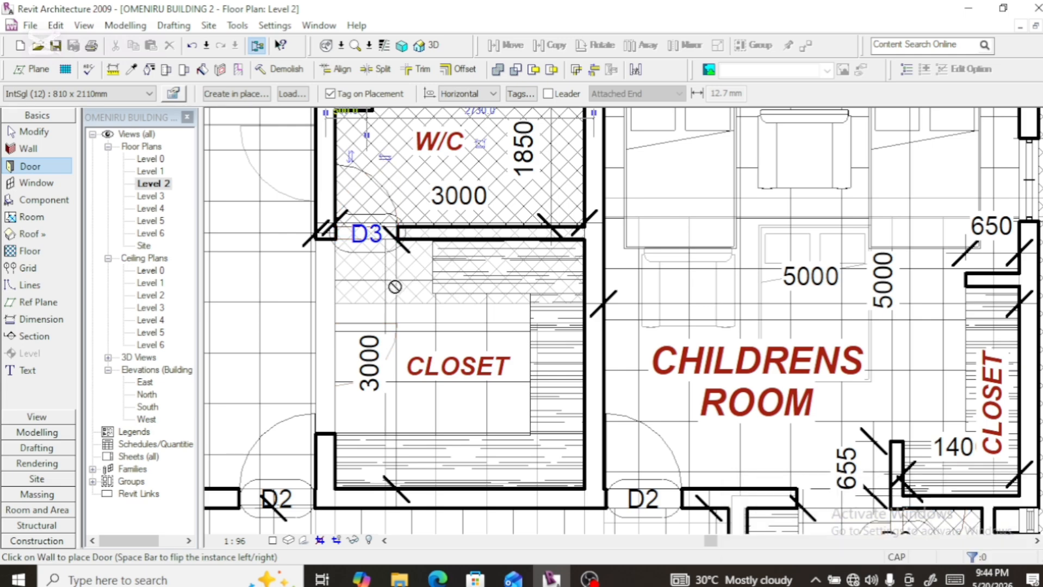
key("Escape")
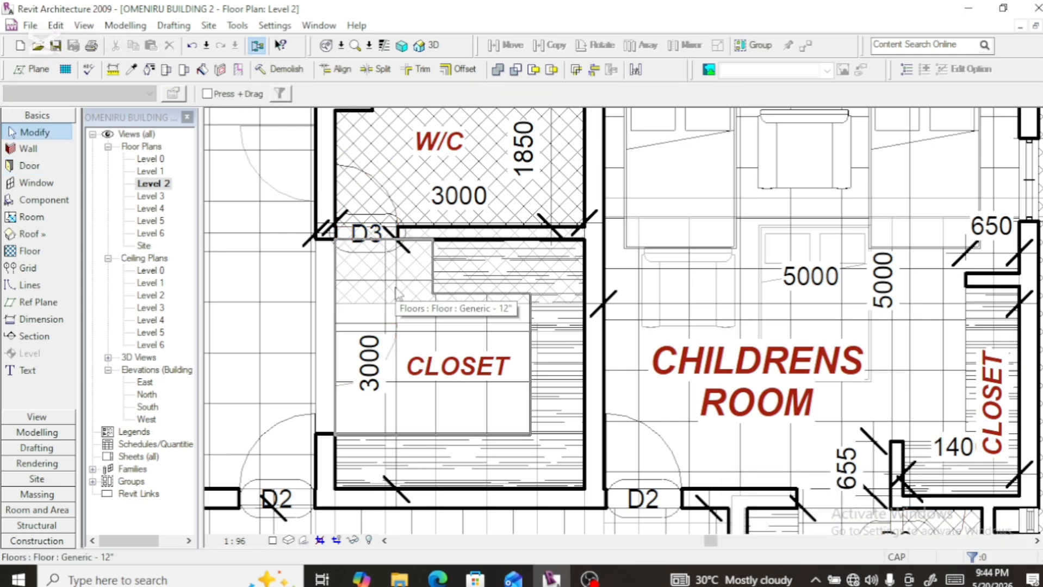
Edit the Madams Room closet floor boundary, moving the short edge beside the W/C door to about 815 mm from the Madams Room wall
left_click(427, 292)
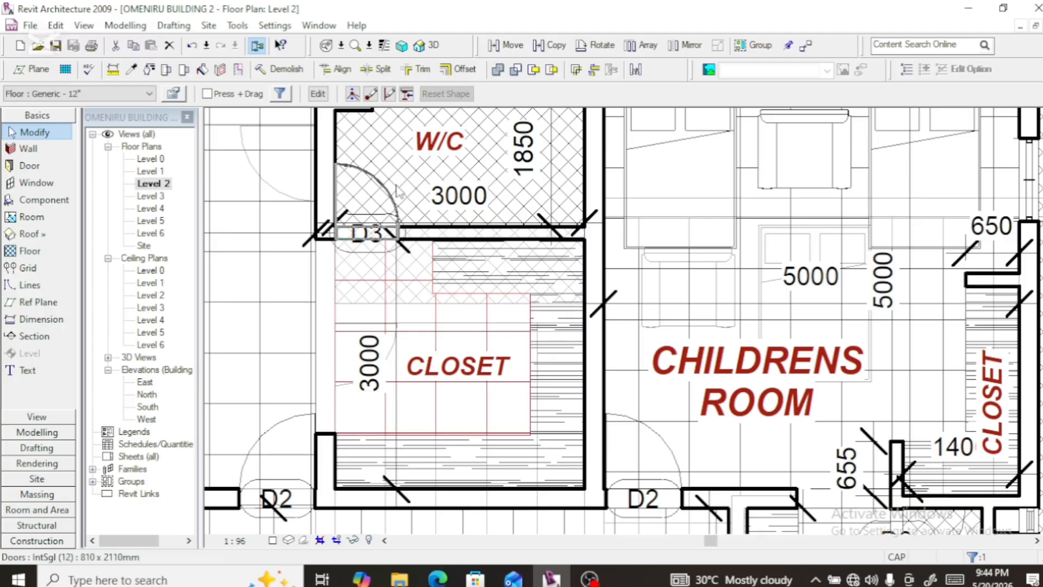
left_click(319, 94)
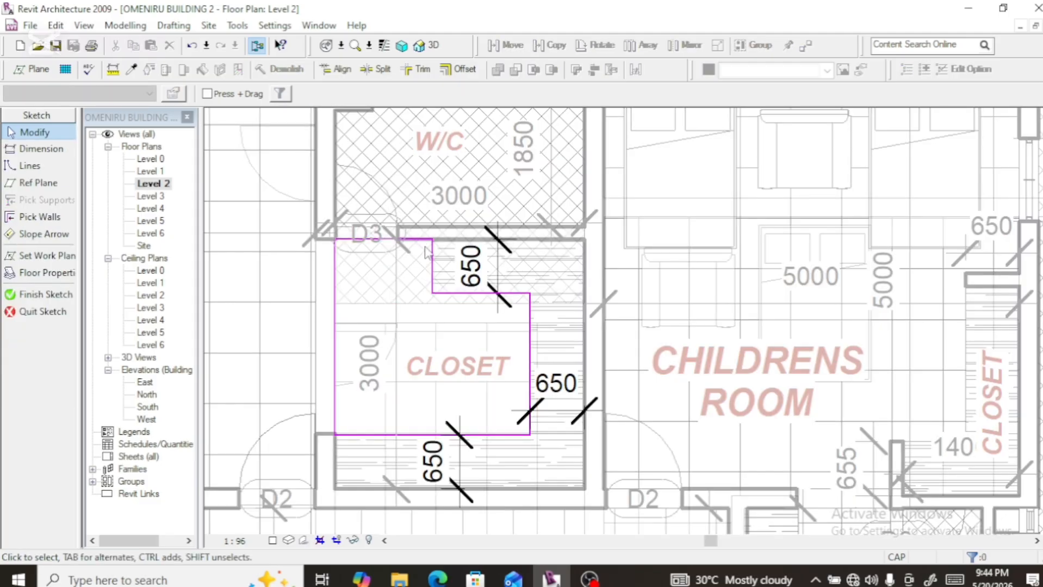
left_click(434, 266)
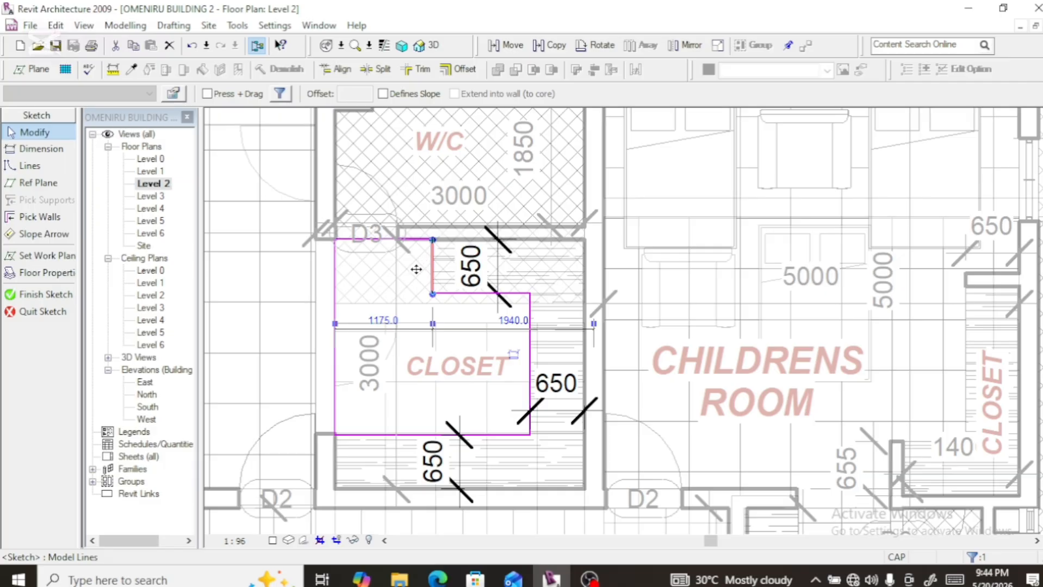
left_click_drag(416, 270, 408, 278)
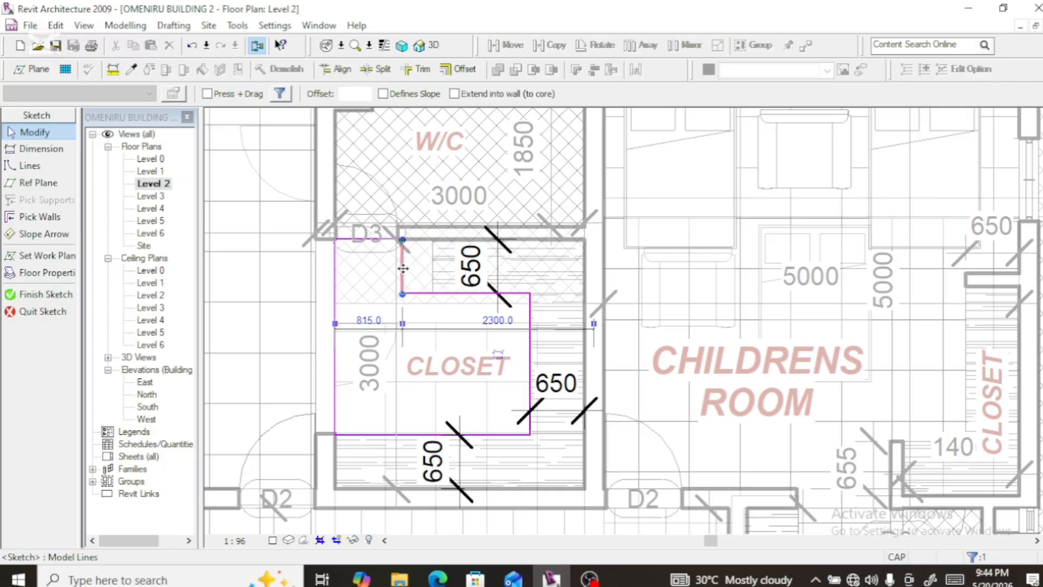
left_click(19, 295)
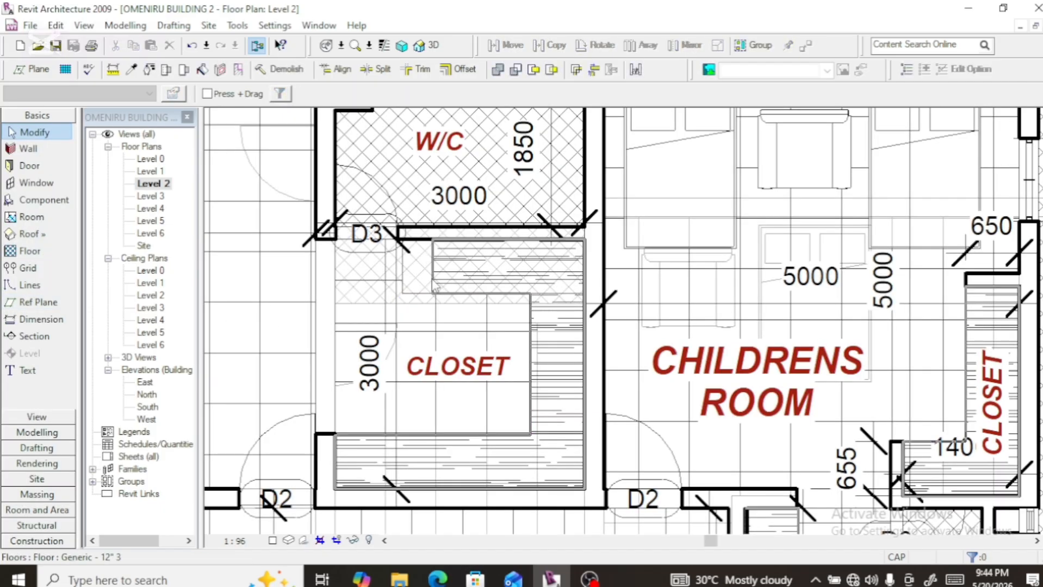
Edit the wood-patterned closet floor boundary, extending its short end beside the D3 door to meet the adjoining floor's edge
left_click(433, 287)
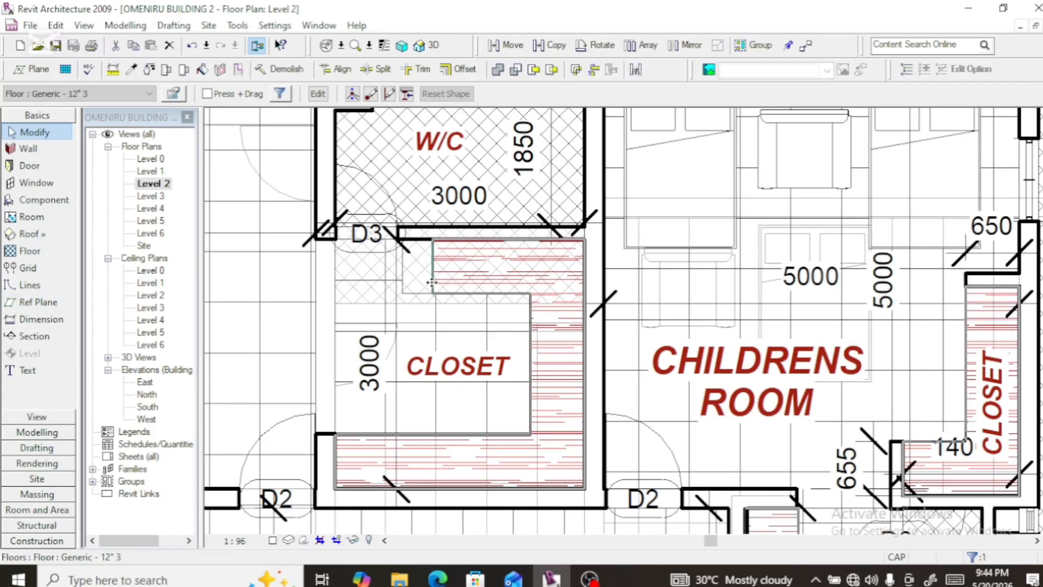
left_click(317, 94)
left_click(432, 269)
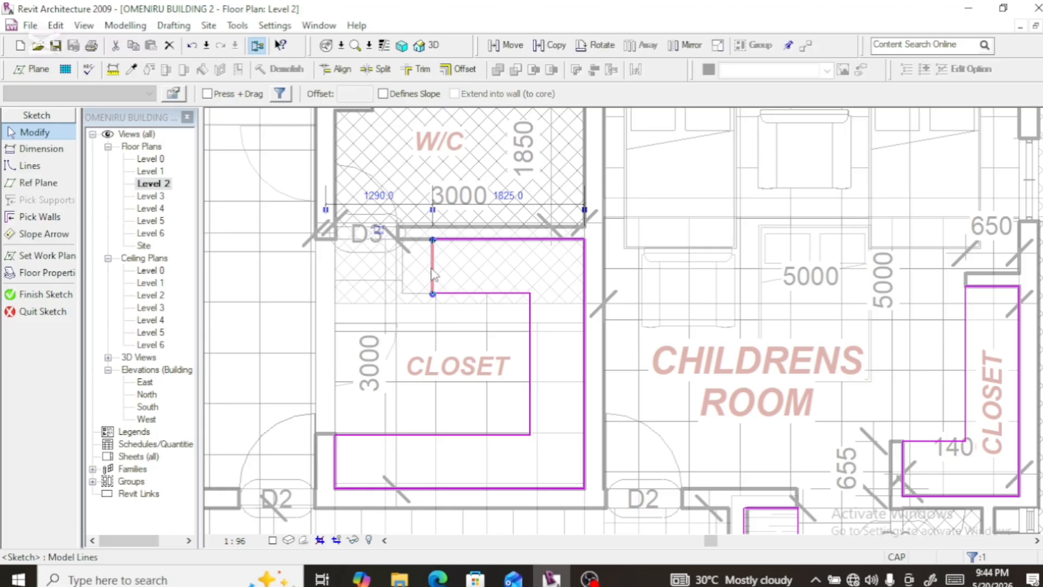
left_click_drag(419, 271, 402, 270)
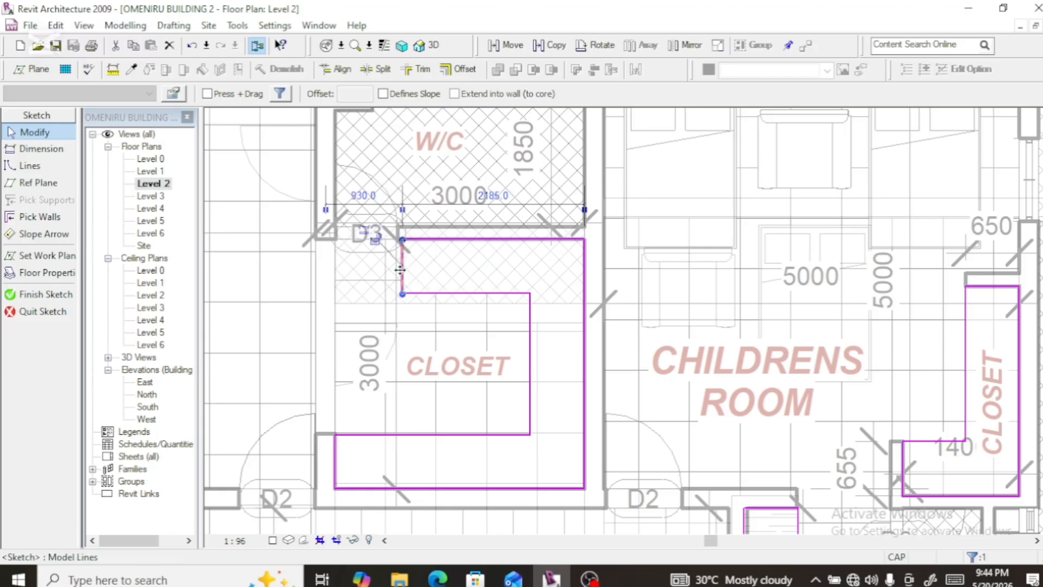
left_click(59, 296)
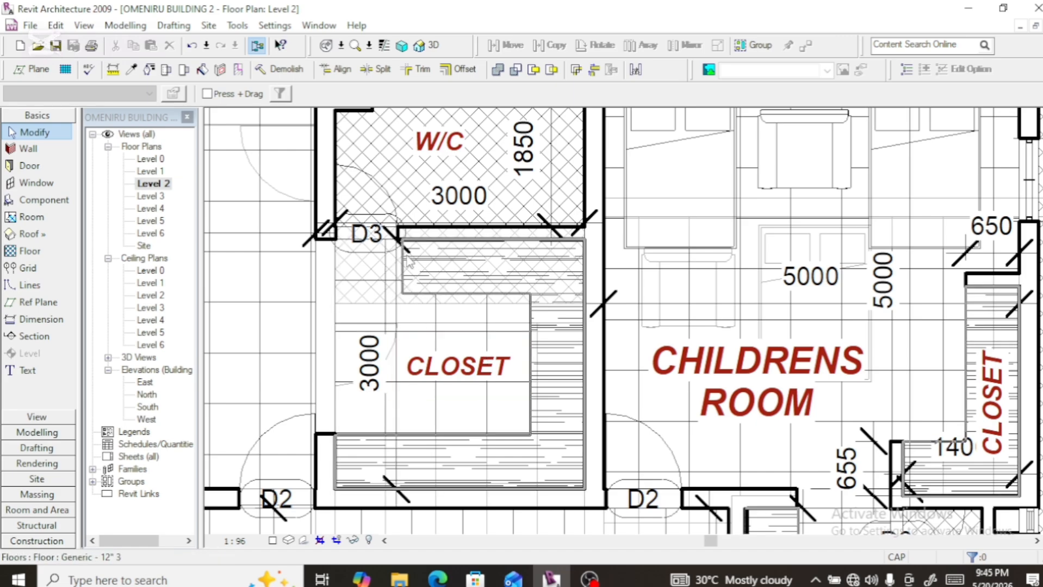
Delete the stray ANTI. ROOM text note outside the building
scroll(423, 326, "down", 4)
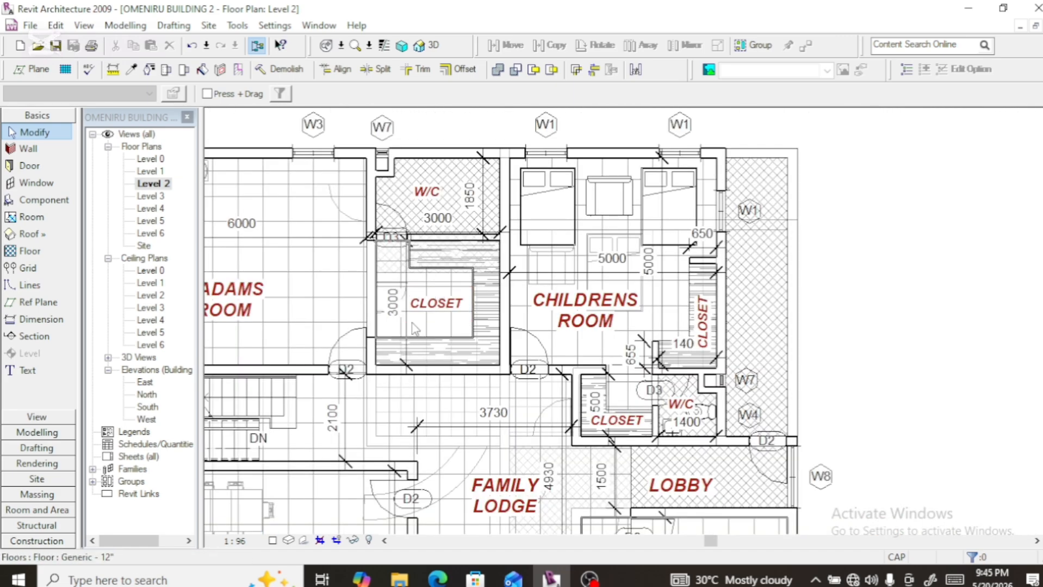
scroll(446, 232, "down", 3)
scroll(447, 233, "down", 2)
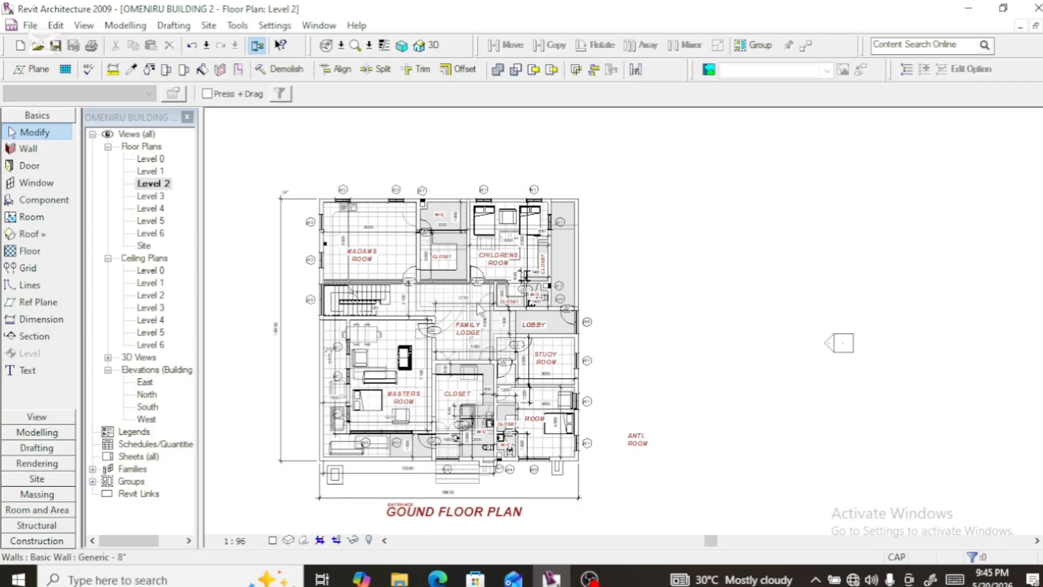
scroll(472, 427, "up", 3)
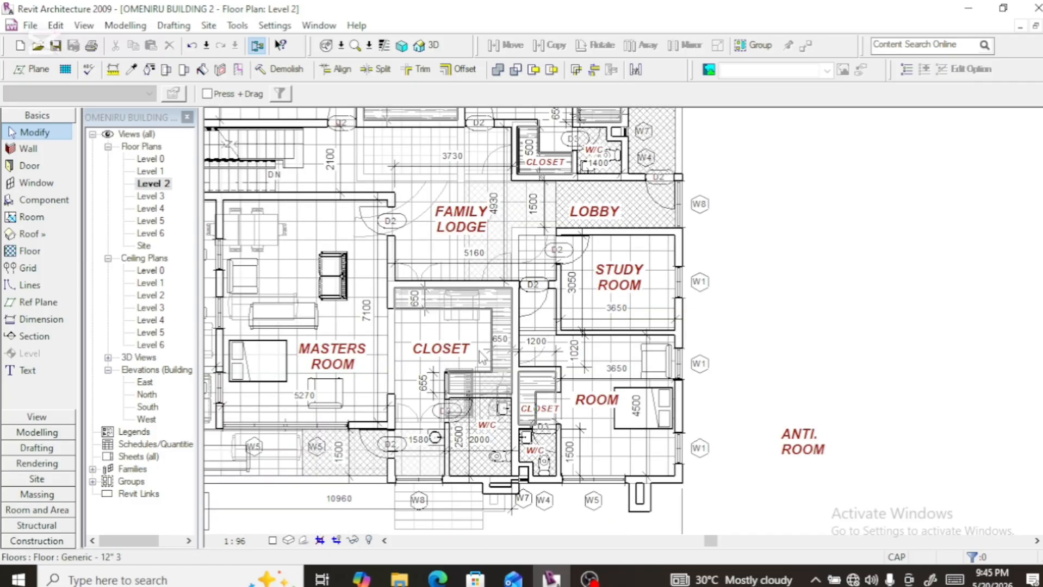
scroll(524, 362, "down", 1)
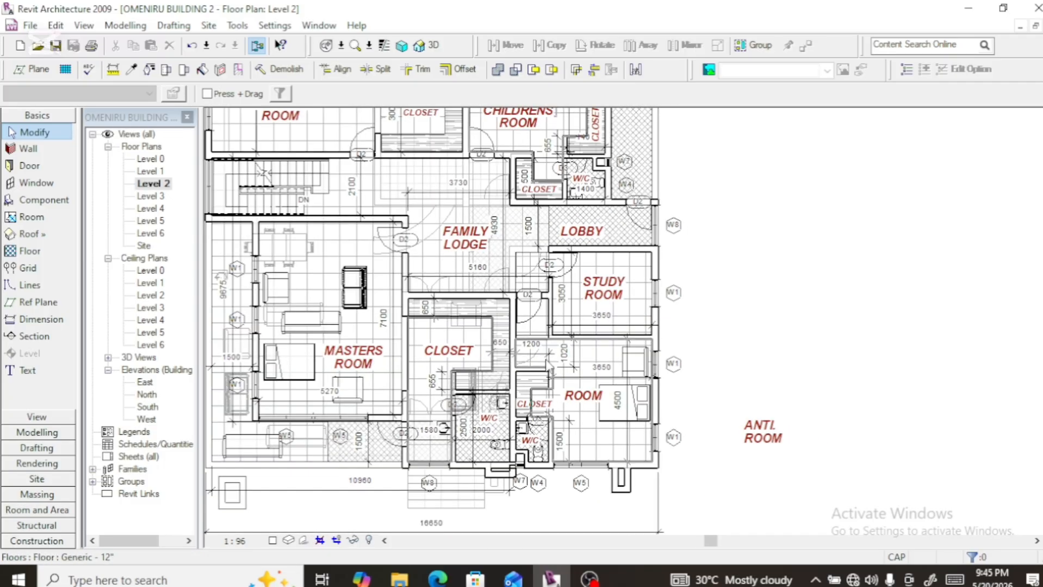
left_click(776, 456)
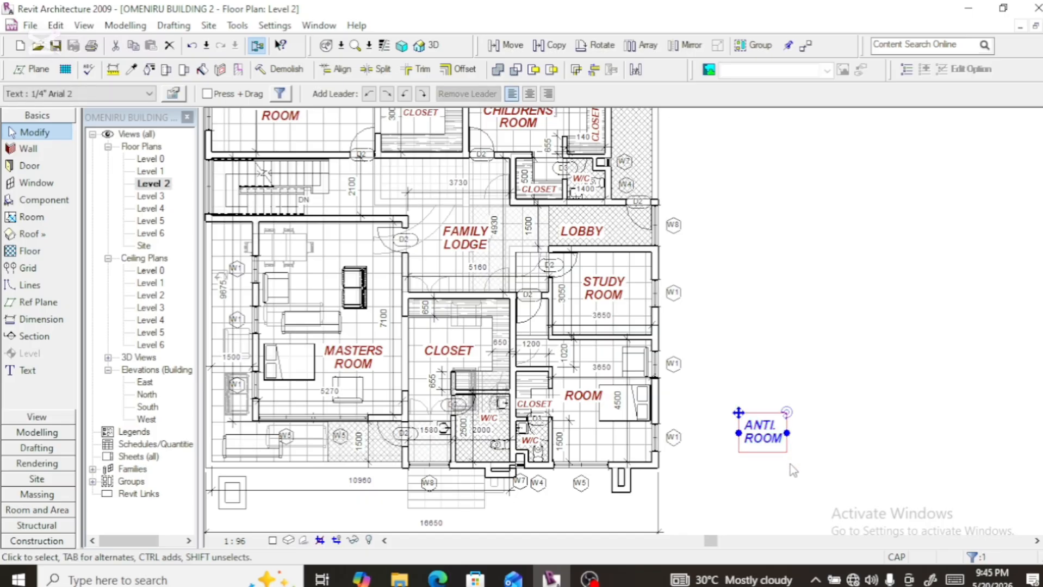
key("Delete")
Copy the CLOSET label from the Madams Room closet onto the landing side of the staircase
scroll(804, 466, "down", 3)
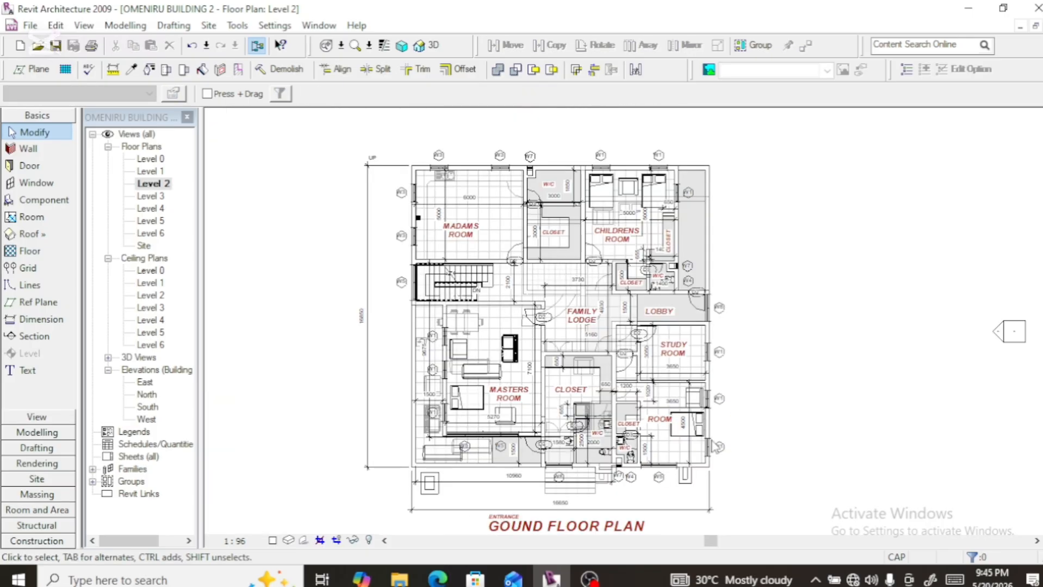
scroll(445, 288, "up", 2)
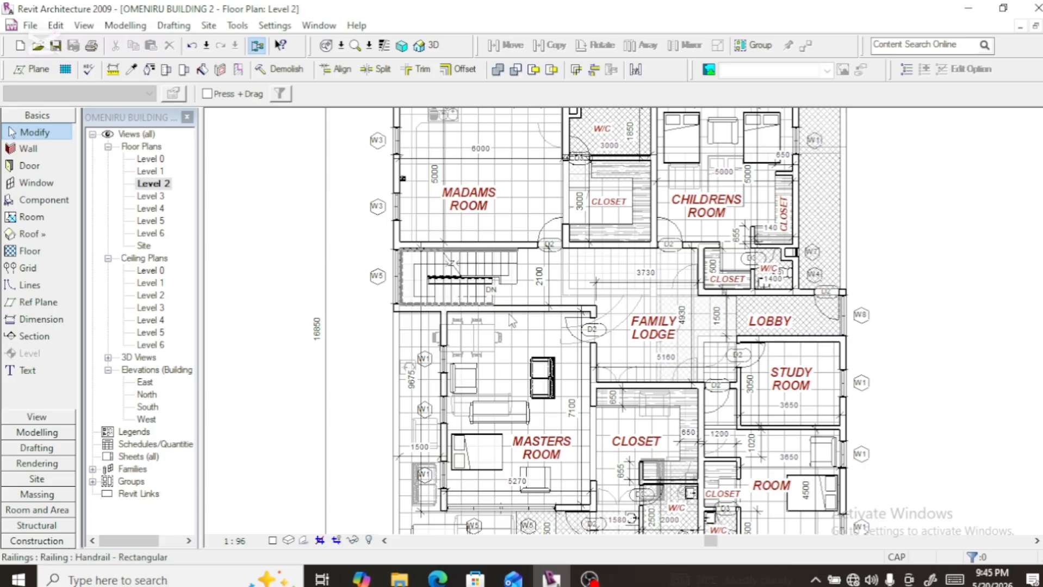
left_click(608, 202)
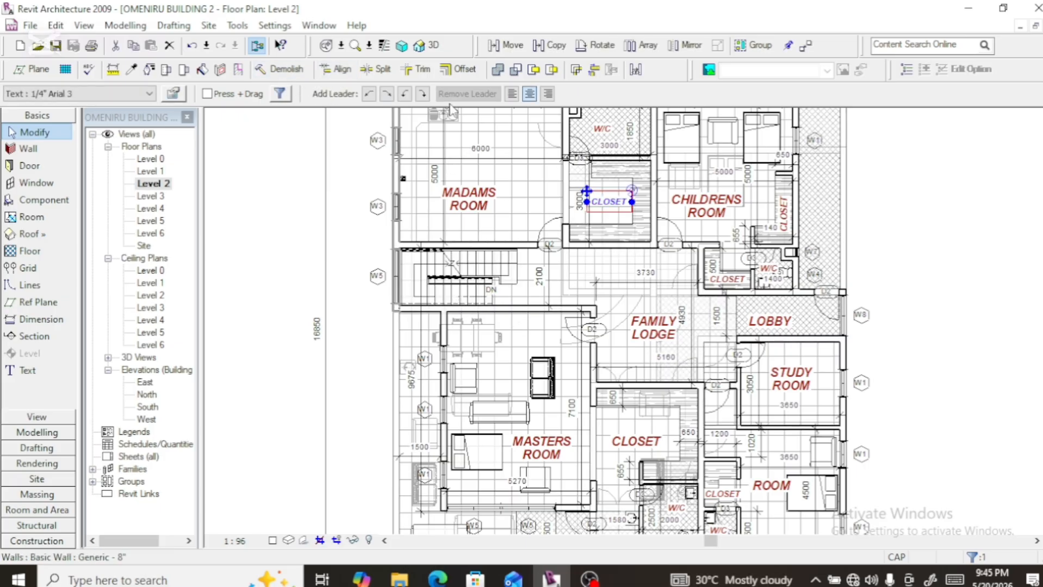
left_click(551, 45)
left_click(588, 207)
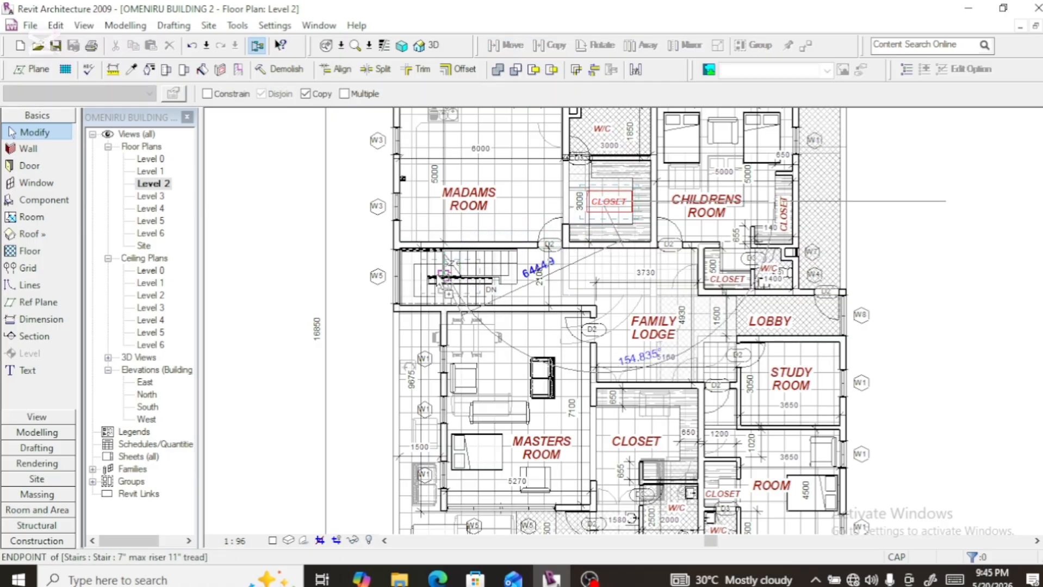
left_click(434, 276)
scroll(429, 272, "up", 5)
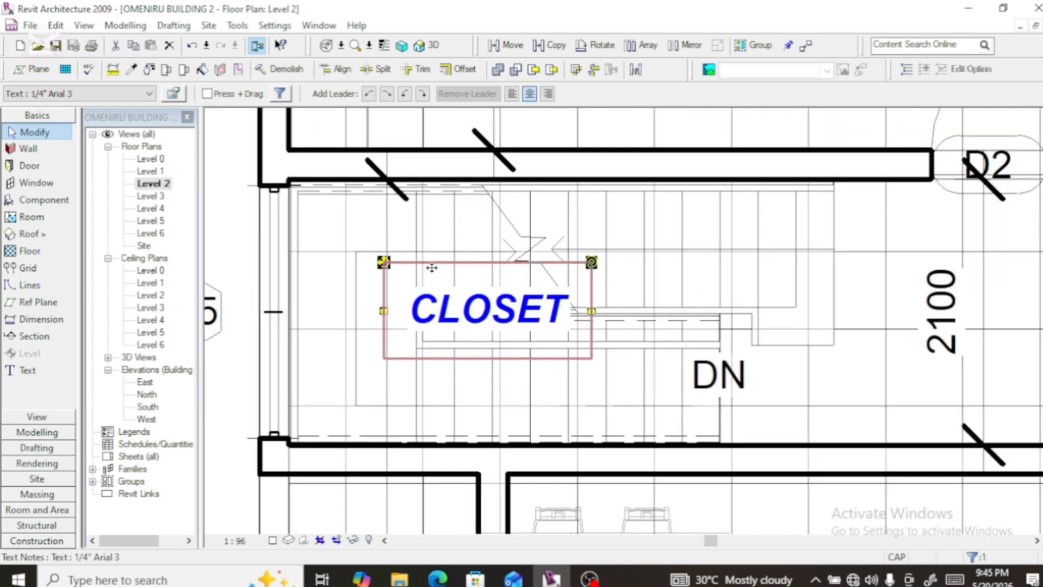
Nudge the copied CLOSET label onto the lower part of the stair landing, clear of the window wall and the DN text
key("Up")
key("Up")
key("Up")
key("Up")
key("Up")
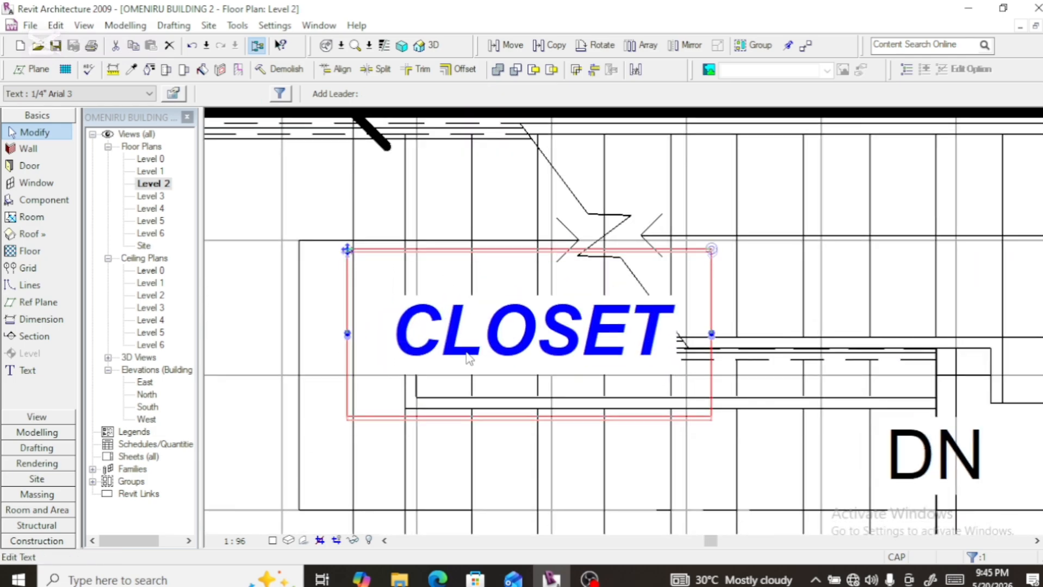
key("Left")
key("Left")
key("Left")
key("Left")
key("Left")
key("Left")
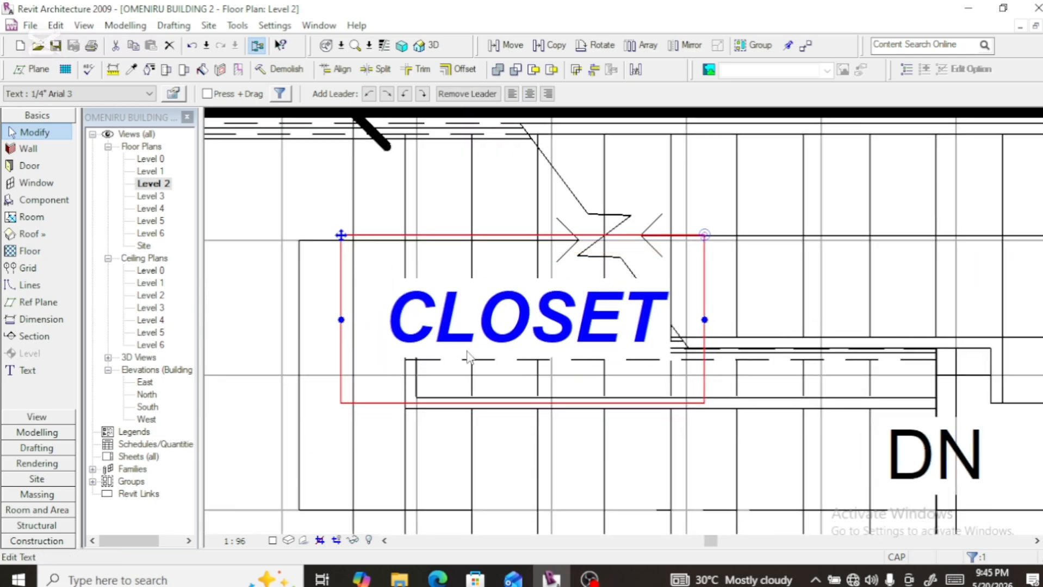
key("Left")
key("Left")
key("Left")
key("Left")
key("Left")
key("Left")
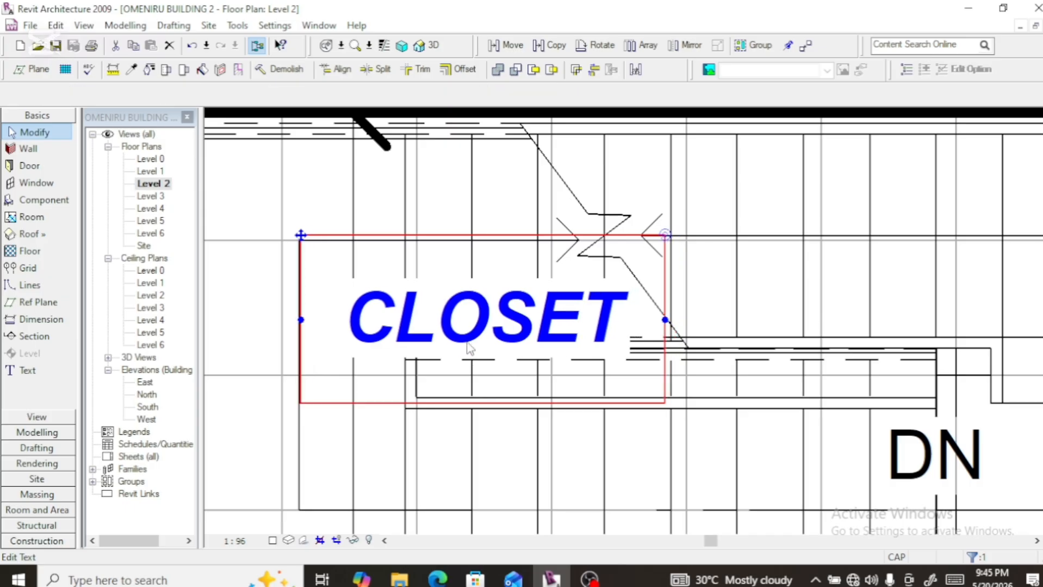
key("Left")
key("Left")
key("Left")
key("Left")
key("Left")
key("Left")
key("Left")
key("Left")
key("Left")
key("Left")
key("Left")
key("Left")
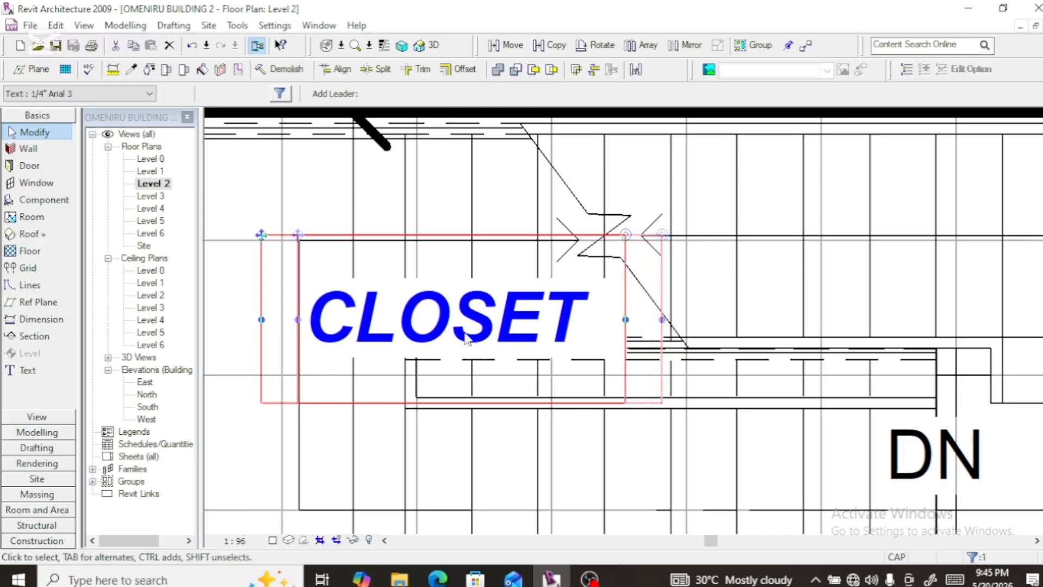
key("Left")
key("Left")
key("Left")
key("Left")
key("Left")
key("Left")
key("Left")
key("Left")
key("Left")
key("Left")
key("Left")
key("Left")
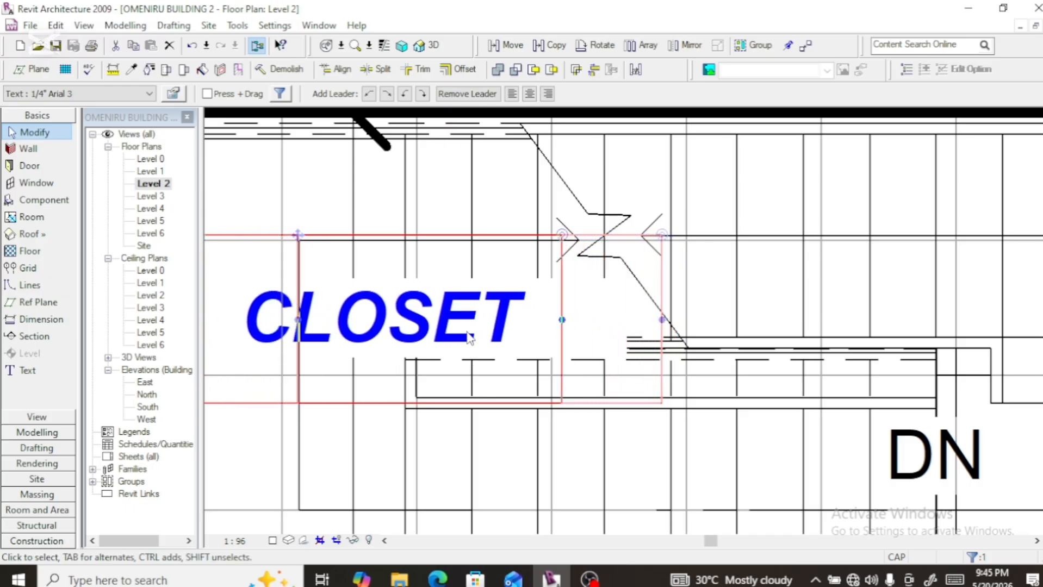
key("Left")
key("Left")
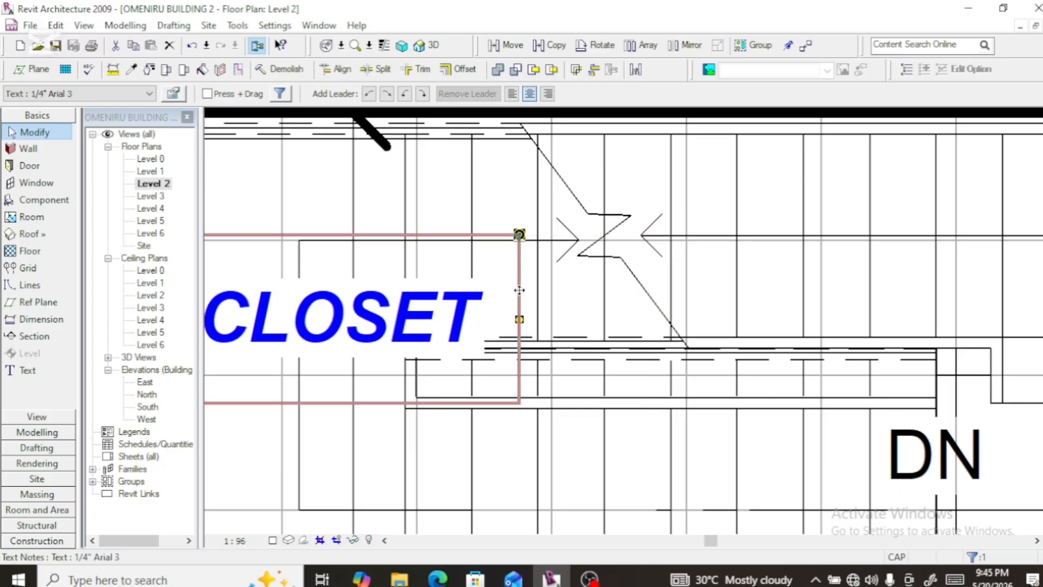
scroll(470, 330, "down", 3)
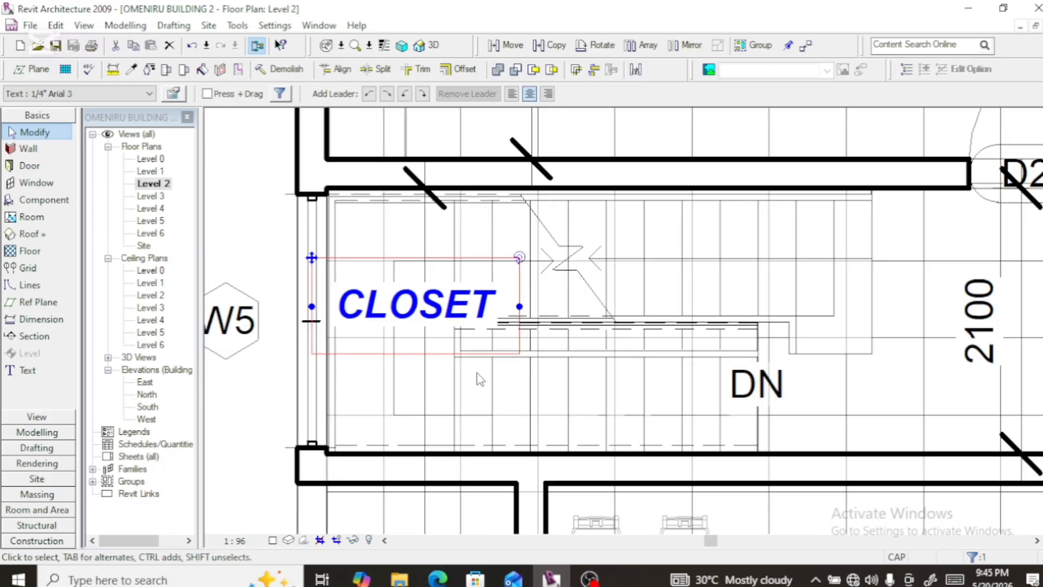
key("Down")
key("Down")
key("Down")
key("Down")
key("Down")
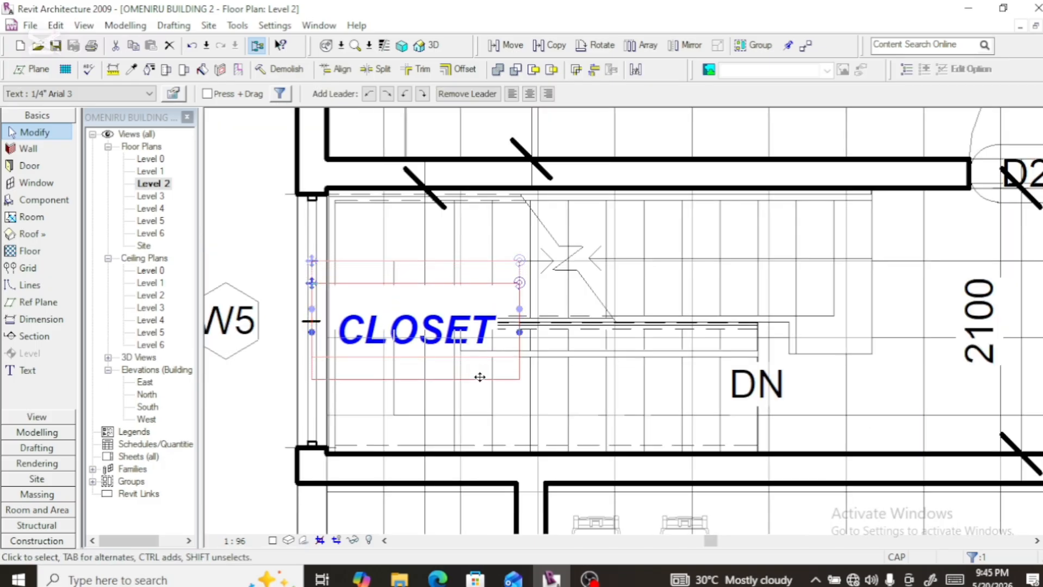
key("Down")
key("Down")
key("Down")
key("Down")
key("Down")
key("Down")
key("Down")
key("Down")
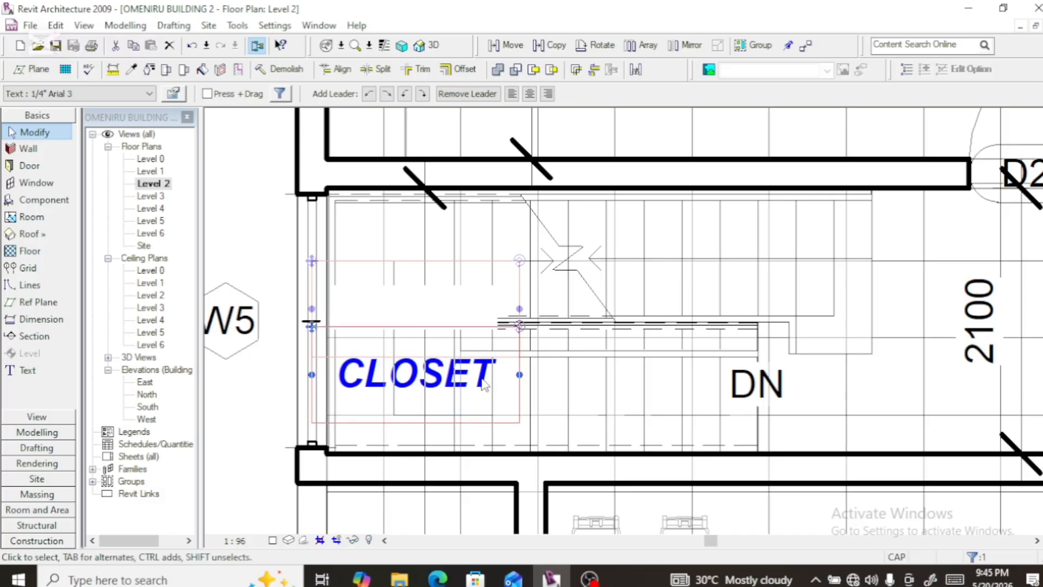
key("Down")
key("Down")
key("Down")
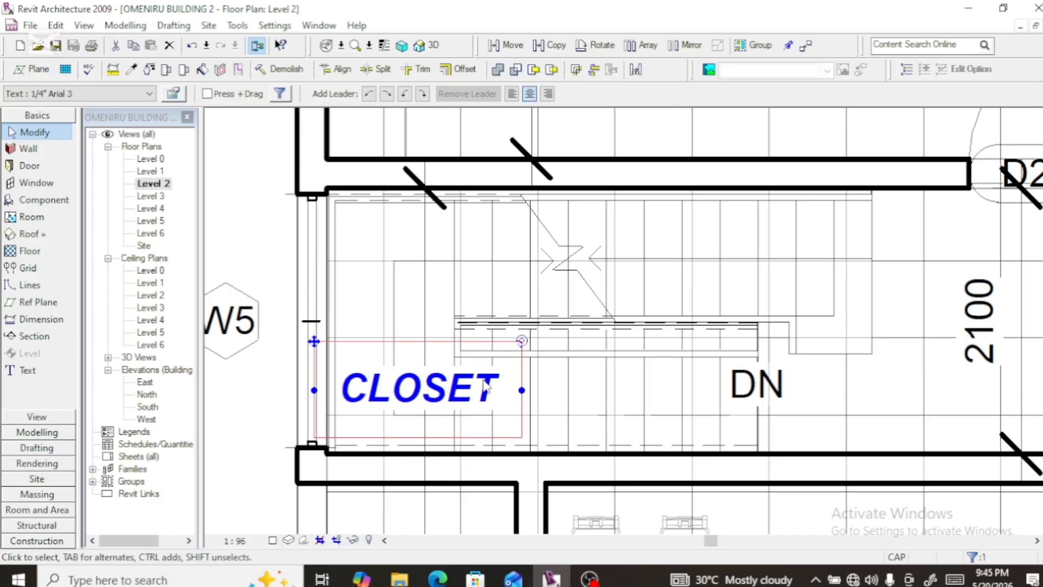
key("Right")
key("Right")
key("Right")
key("Right")
key("Right")
key("Right")
key("Right")
key("Right")
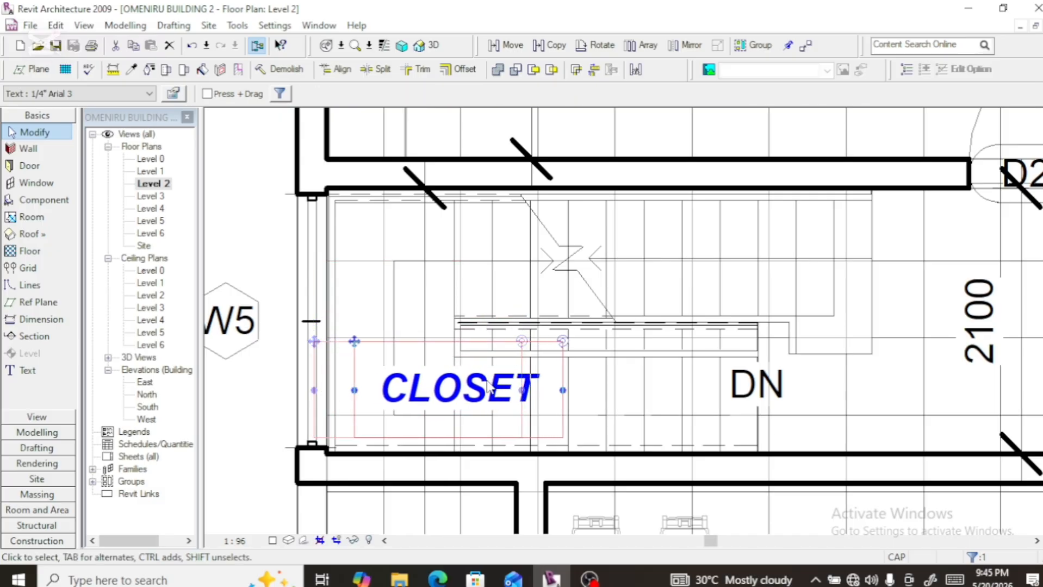
key("Right")
key("Right")
key("Right")
Replace the copied label's text on the stairs with STAIRCASE
double_click(545, 387)
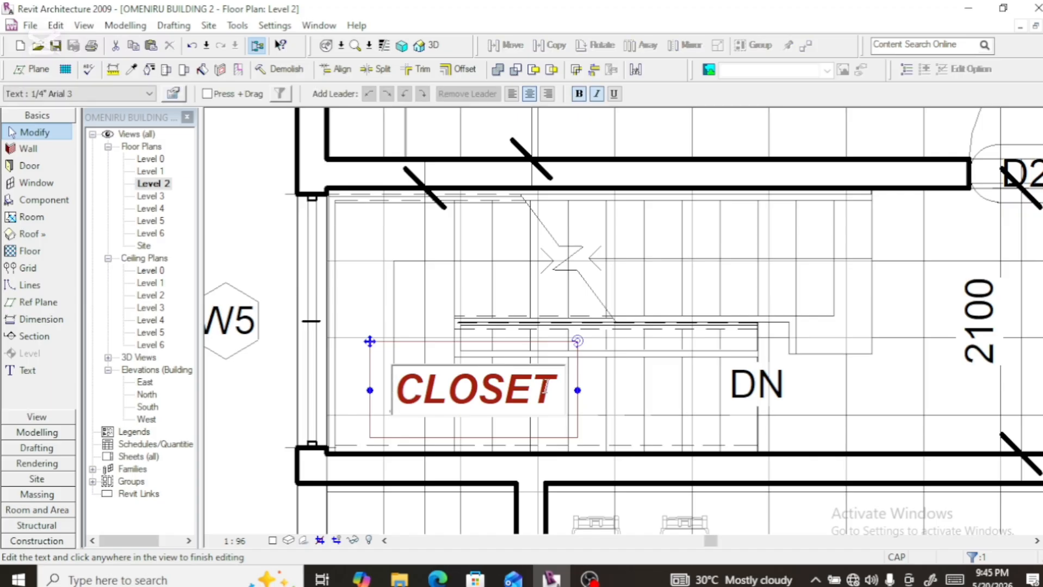
key("shift+Left")
key("shift+Left")
key("shift+Left")
key("shift+Left")
key("shift+Left")
key("shift+Left")
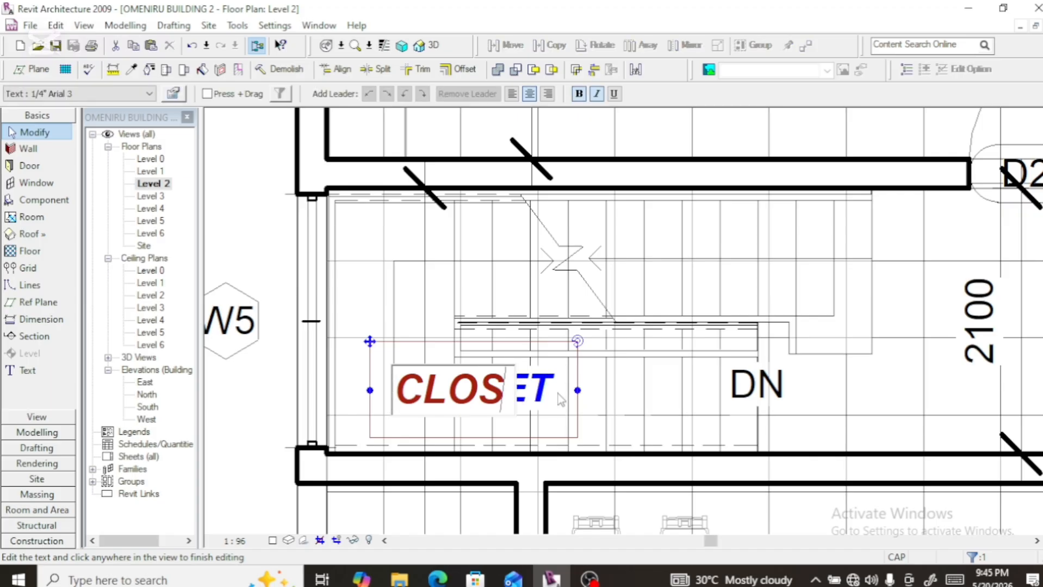
type("S")
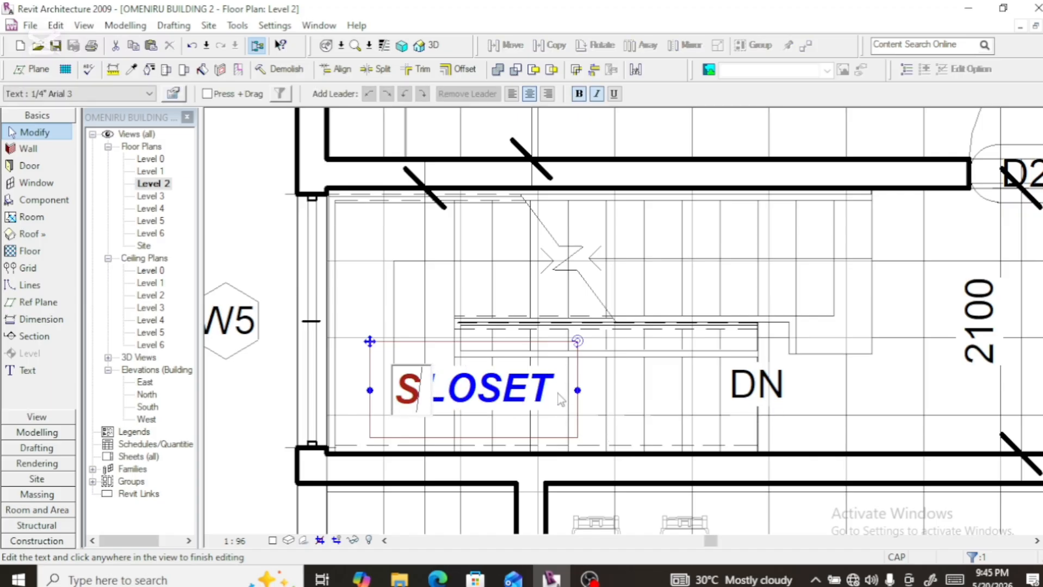
type("TAIR")
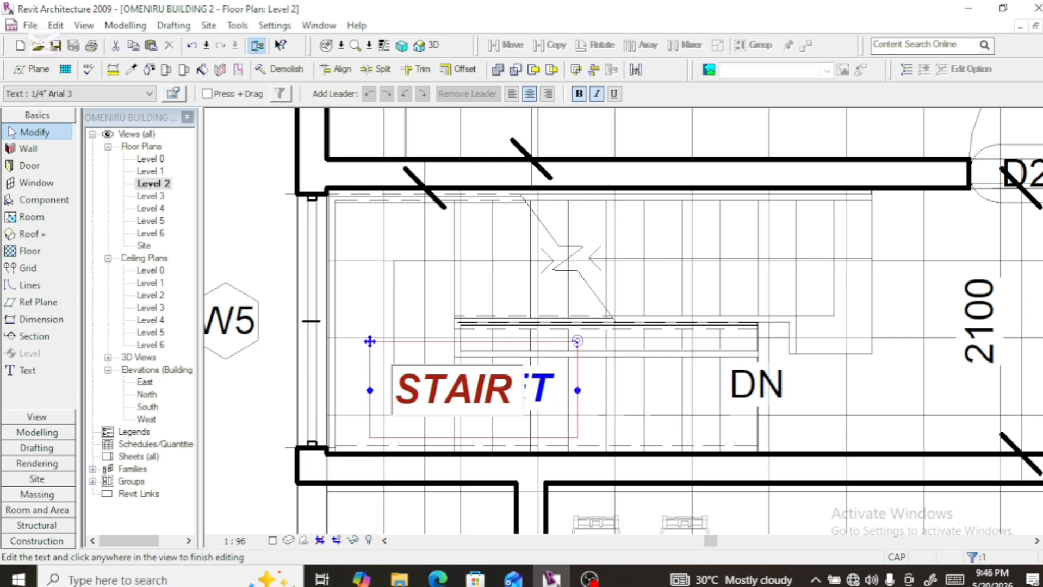
type("CASE")
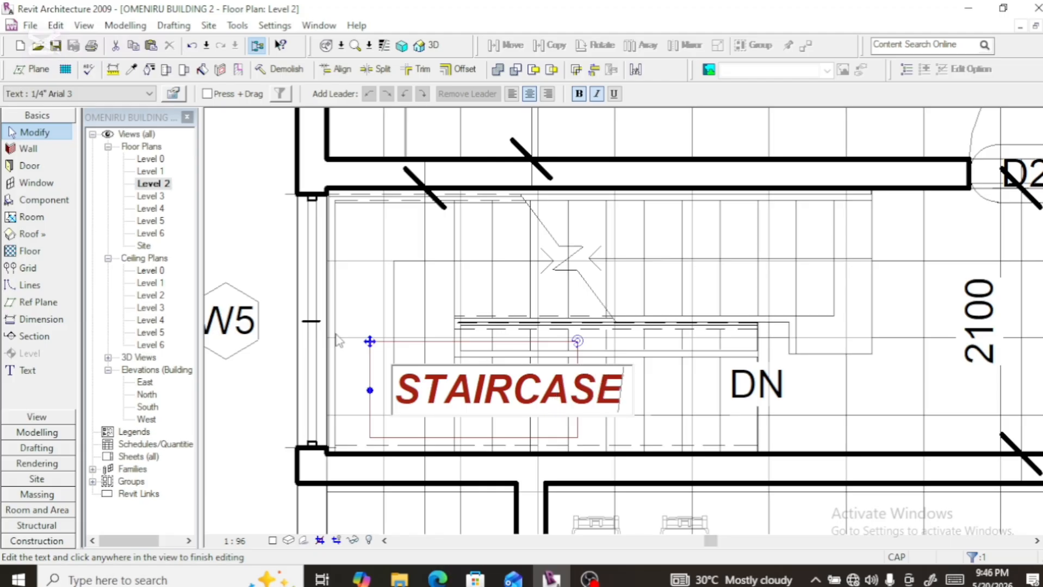
Finish the STAIRCASE text and move the label along the lower stair flight until it sits beside the DN text
left_click(260, 423)
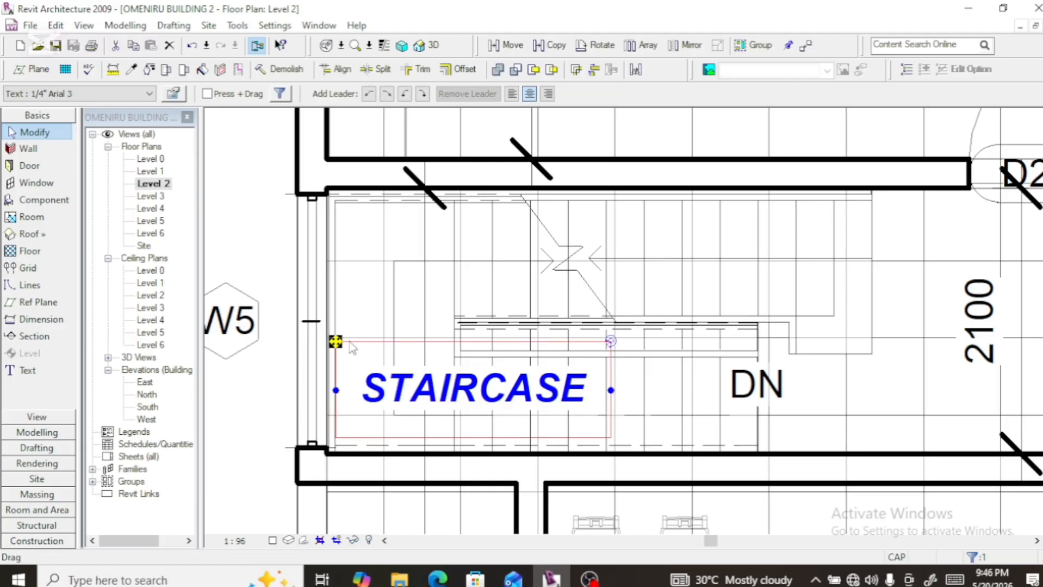
left_click_drag(336, 342, 426, 341)
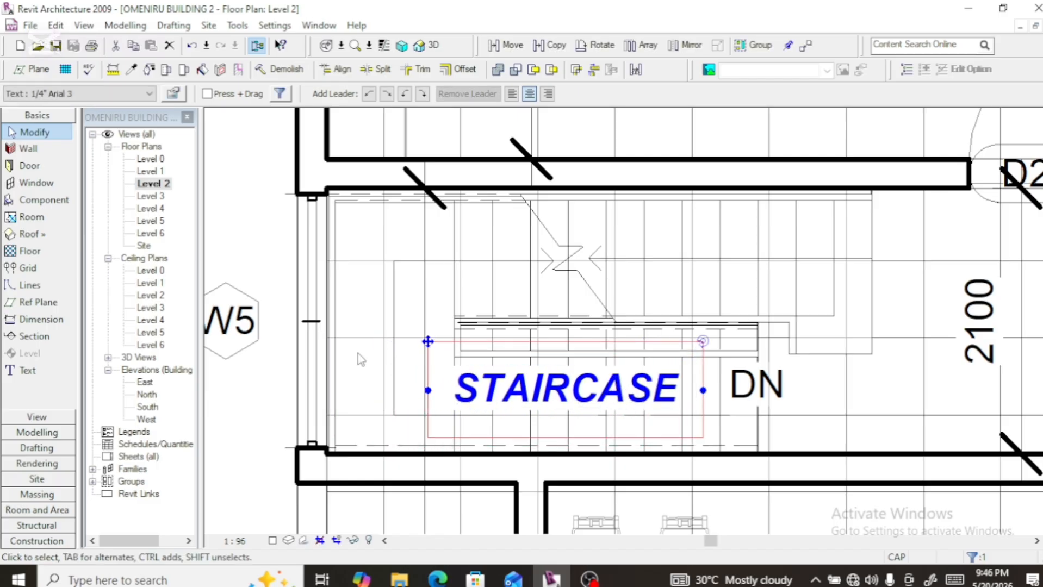
scroll(356, 354, "down", 3)
left_click(255, 387)
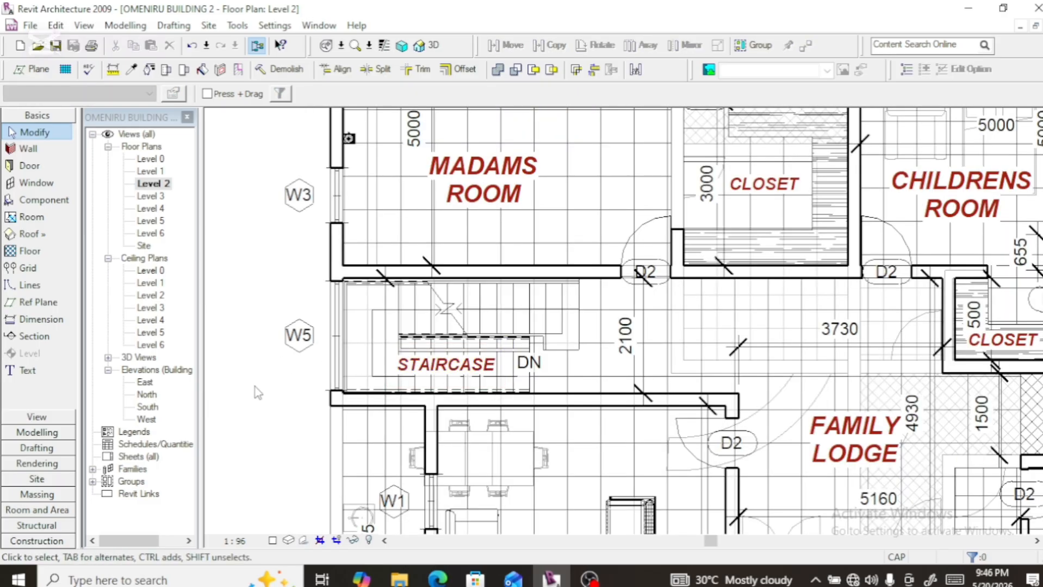
Look over the whole Level 2 plan, from the upper rooms down to the drawing title, for missing or misplaced labels
scroll(391, 329, "down", 2)
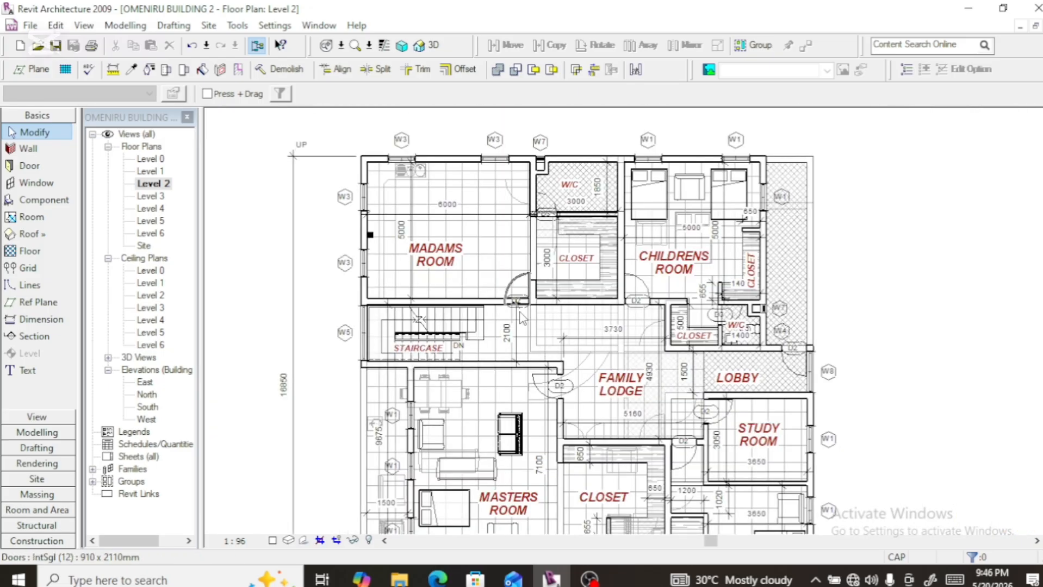
scroll(519, 327, "down", 2)
scroll(674, 433, "up", 2)
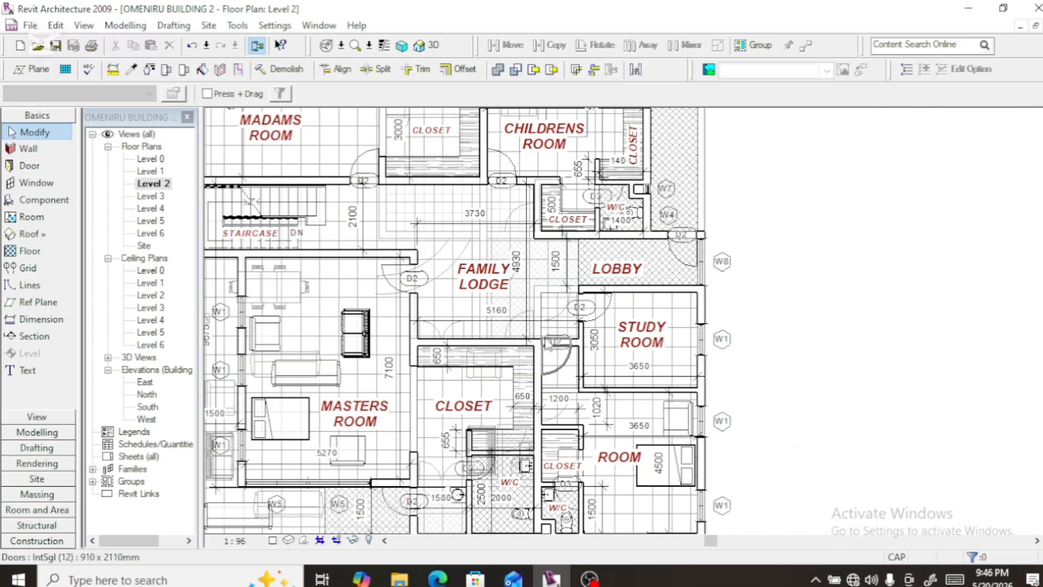
scroll(547, 343, "down", 2)
scroll(554, 471, "down", 1)
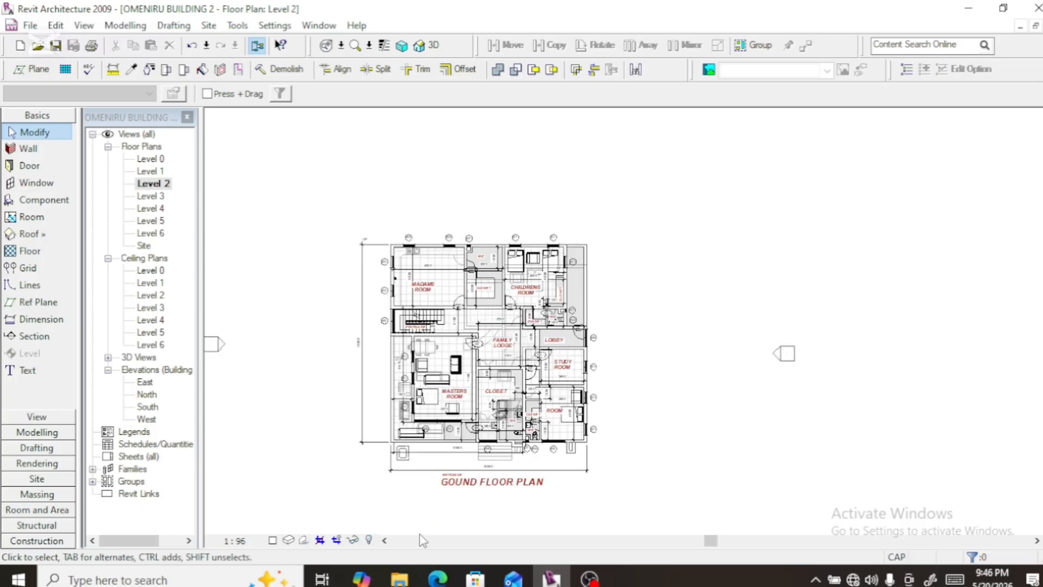
scroll(438, 495, "up", 3)
scroll(440, 492, "up", 2)
scroll(467, 473, "down", 2)
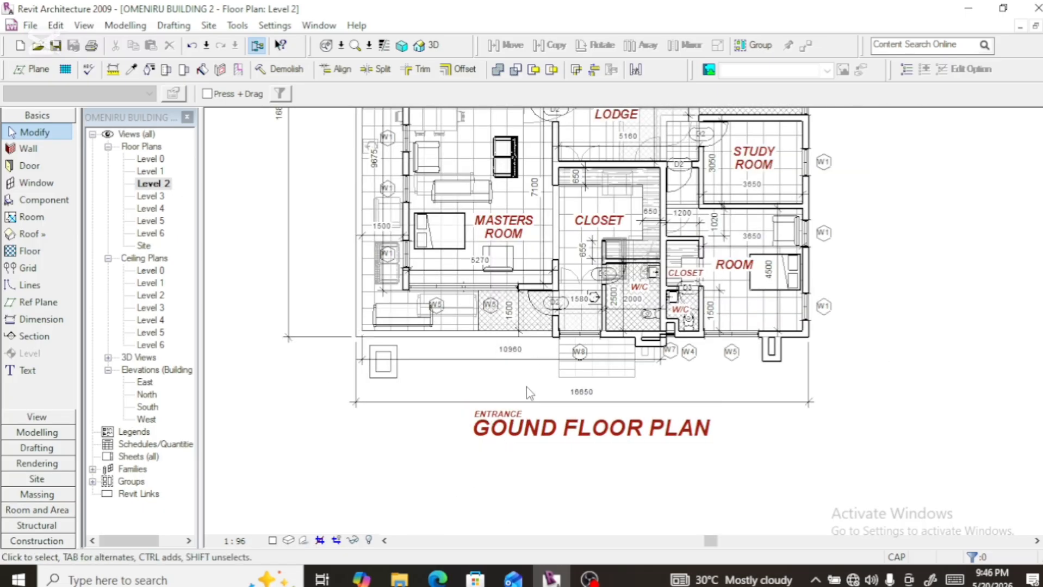
scroll(527, 387, "down", 2)
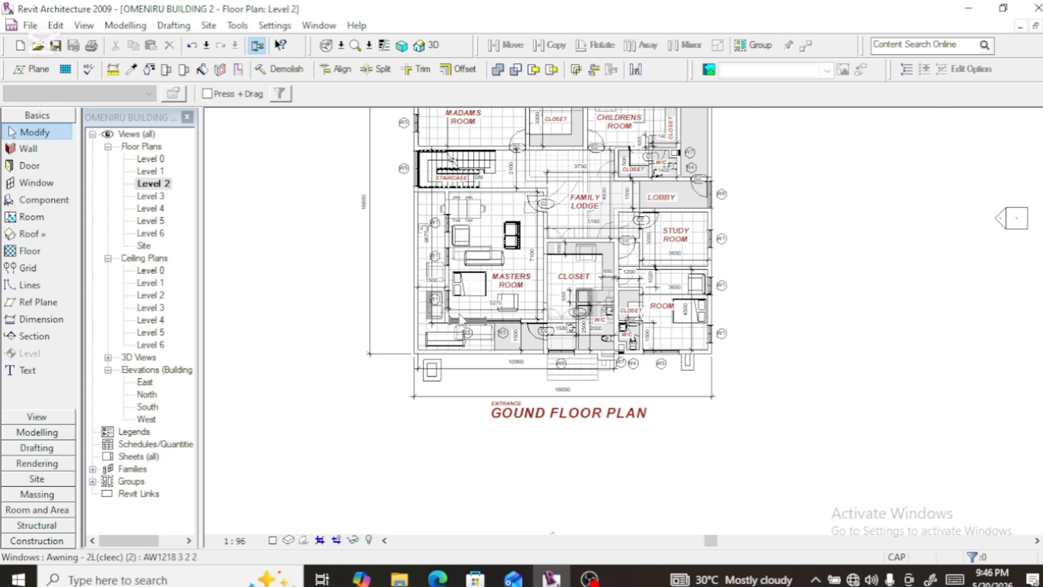
scroll(492, 401, "up", 2)
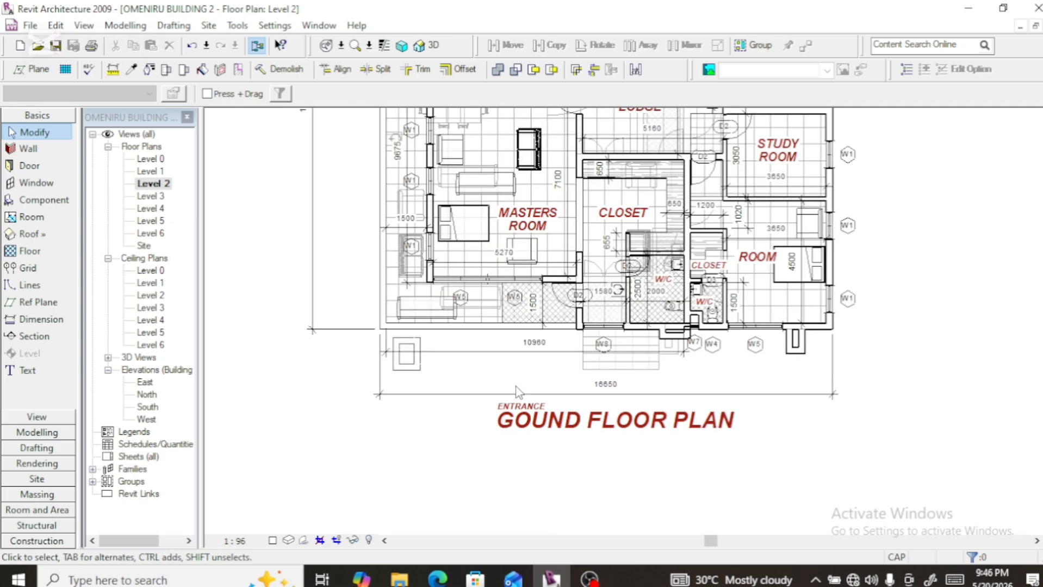
Move the ENTRANCE label from above the drawing title onto the balcony below the Masters Room
left_click(489, 406)
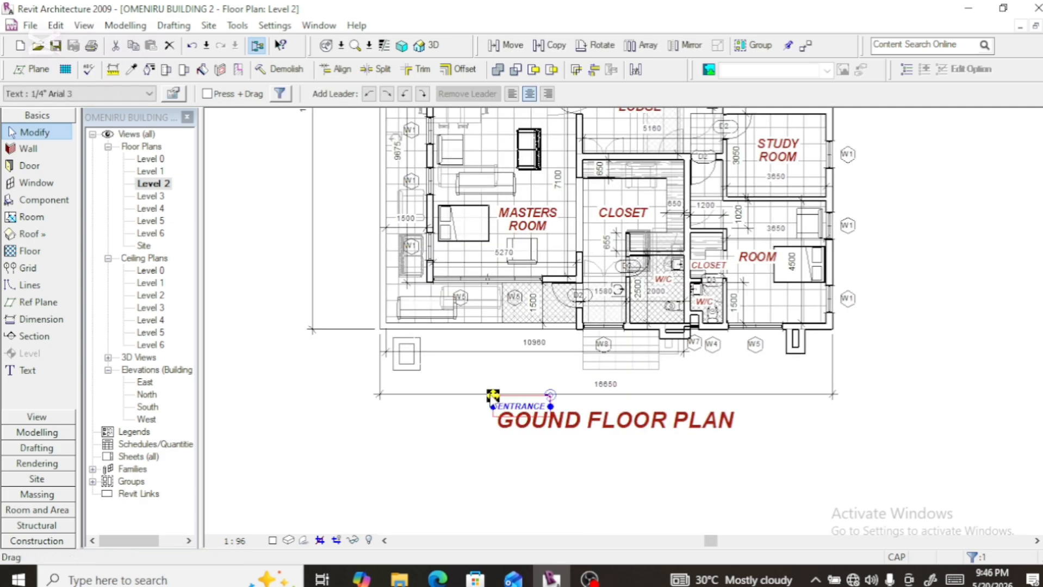
left_click_drag(492, 396, 467, 298)
scroll(517, 325, "up", 4)
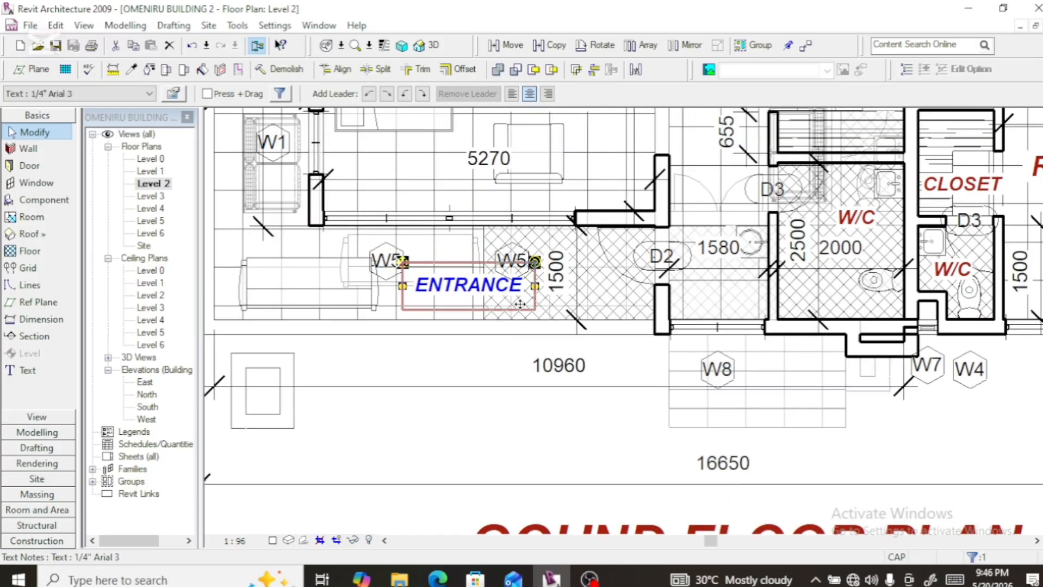
Replace the moved ENTRANCE label's text with BALCONNY
double_click(520, 304)
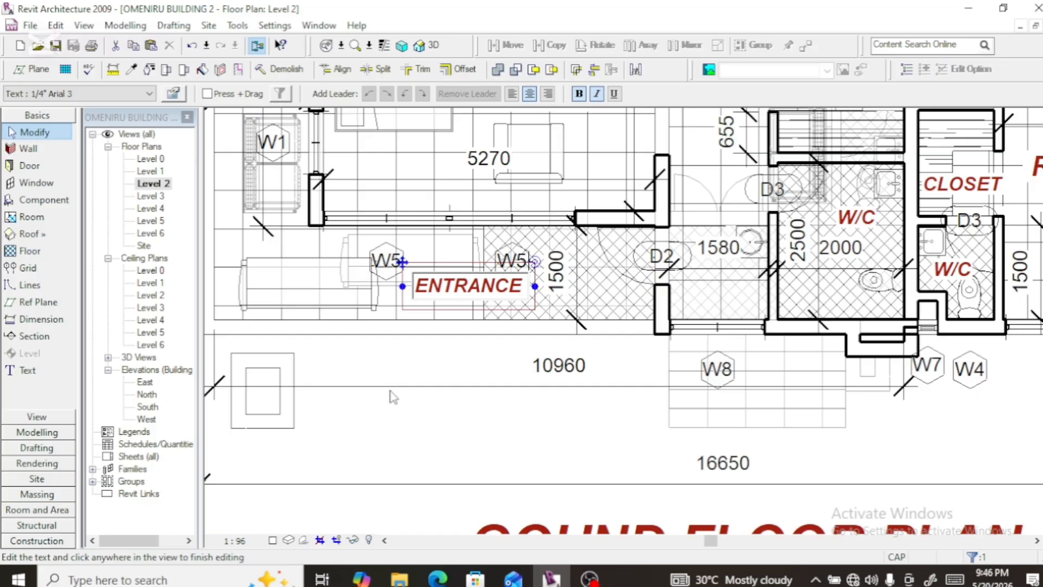
key("shift+Left")
key("shift+Left")
key("shift+Left")
key("shift+Left")
key("shift+Left")
key("shift+Left")
key("shift+Left")
key("shift+Left")
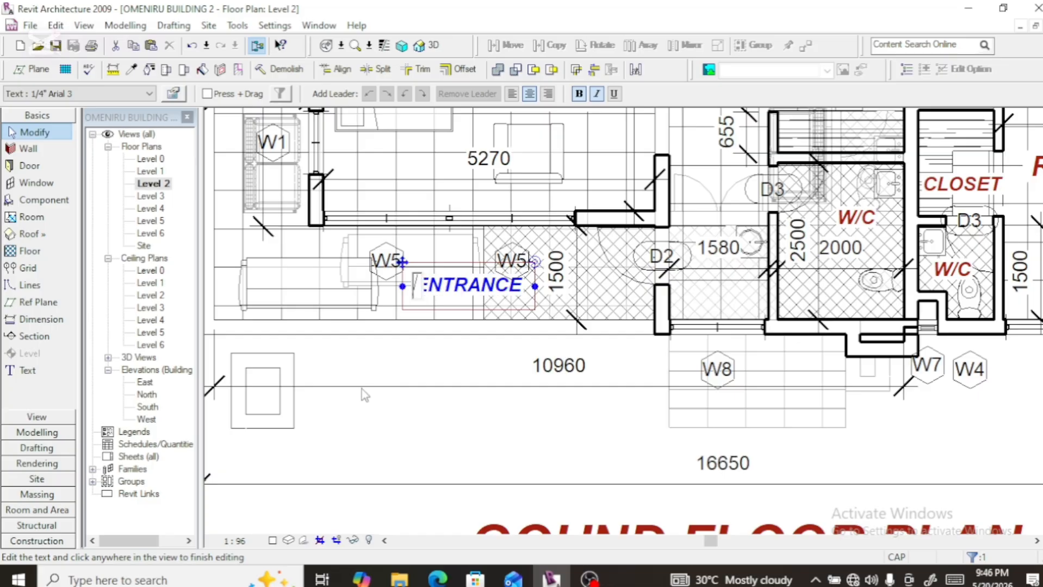
type("BAL")
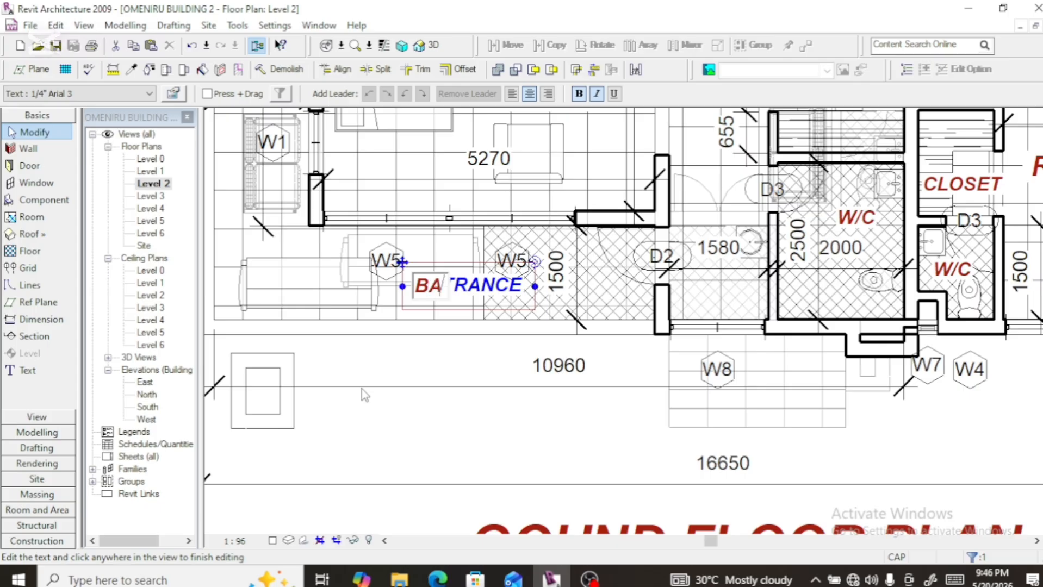
type("CONN")
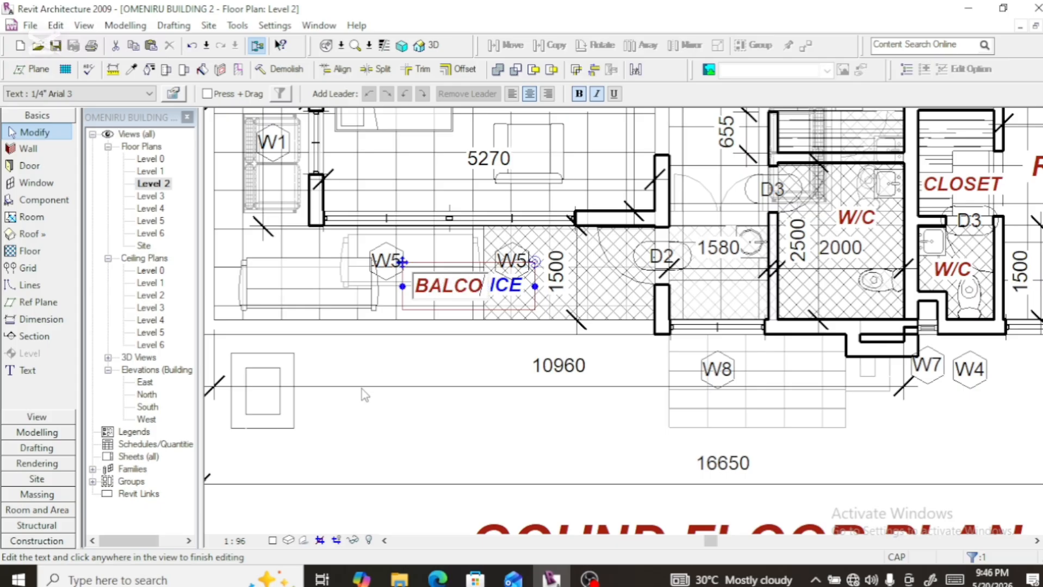
type("Y")
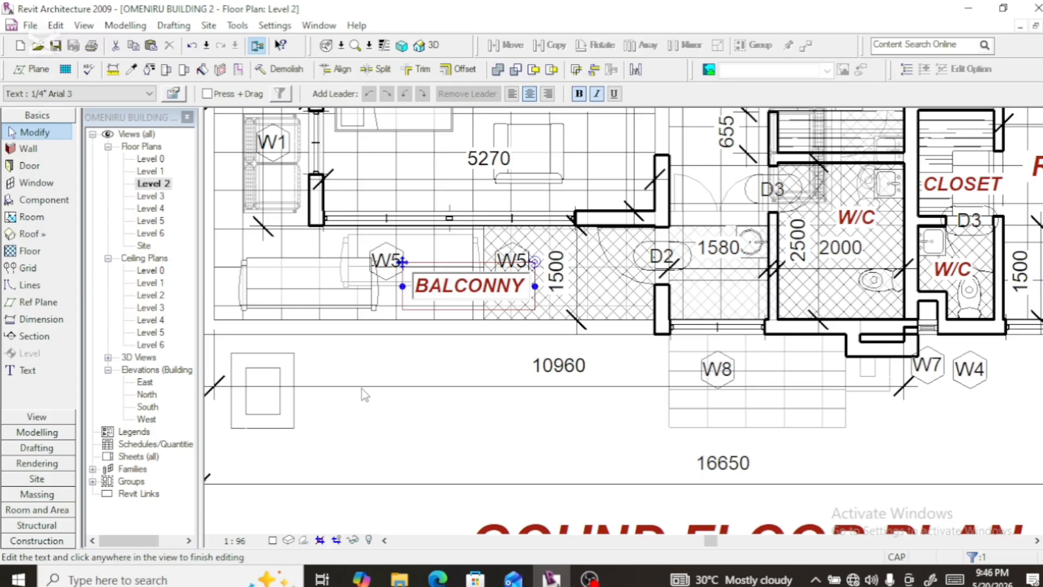
scroll(511, 413, "down", 3)
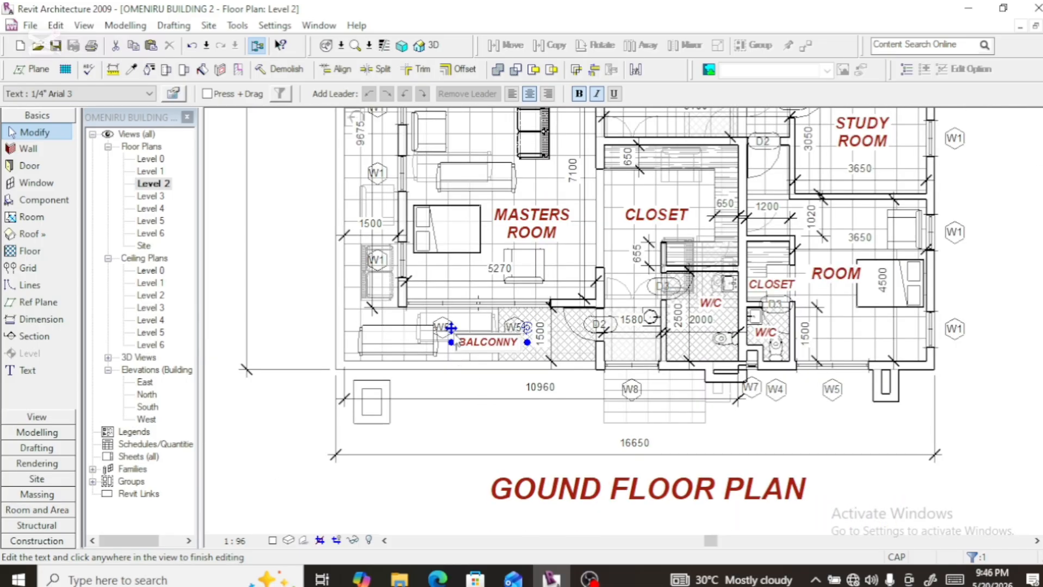
left_click(451, 328)
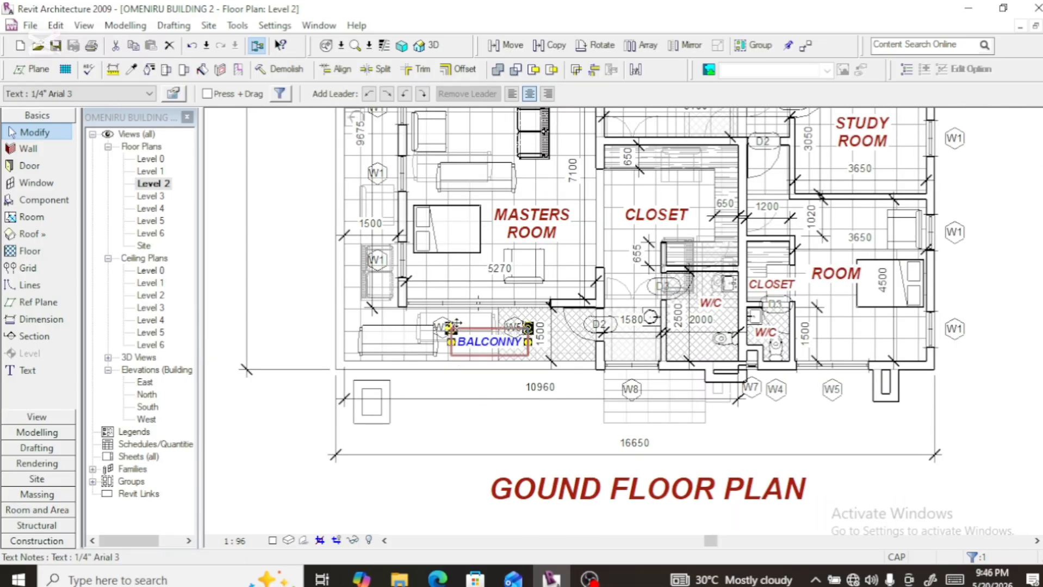
Nudge the BALCONNY label slightly to the right, clear of the first W5 window tag
scroll(467, 356, "up", 2)
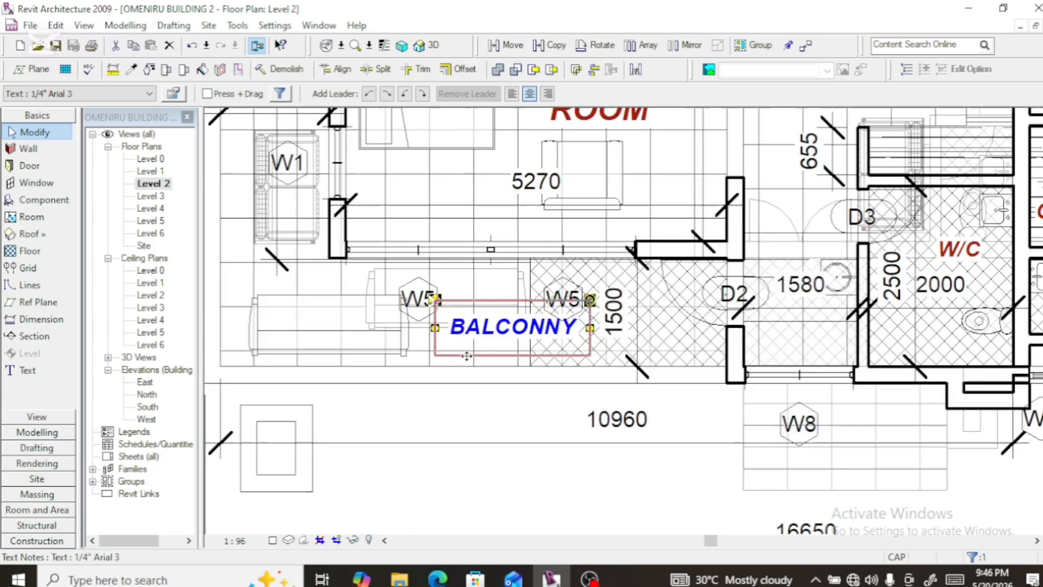
scroll(466, 356, "up", 1)
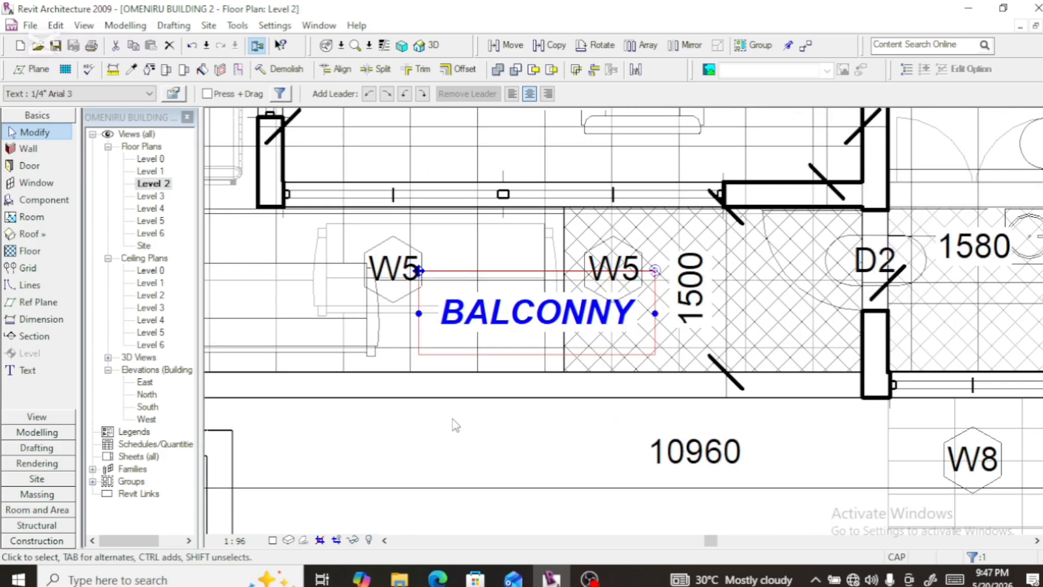
key("Right")
key("Right")
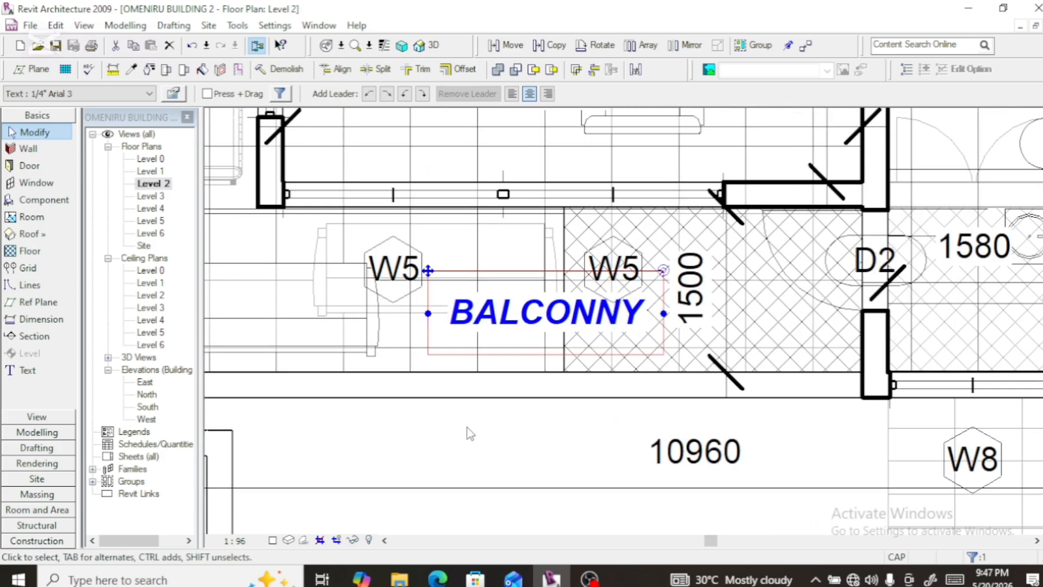
Copy the BALCONNY label onto the side balcony along the Masters Room's W1 windows
scroll(471, 434, "down", 3)
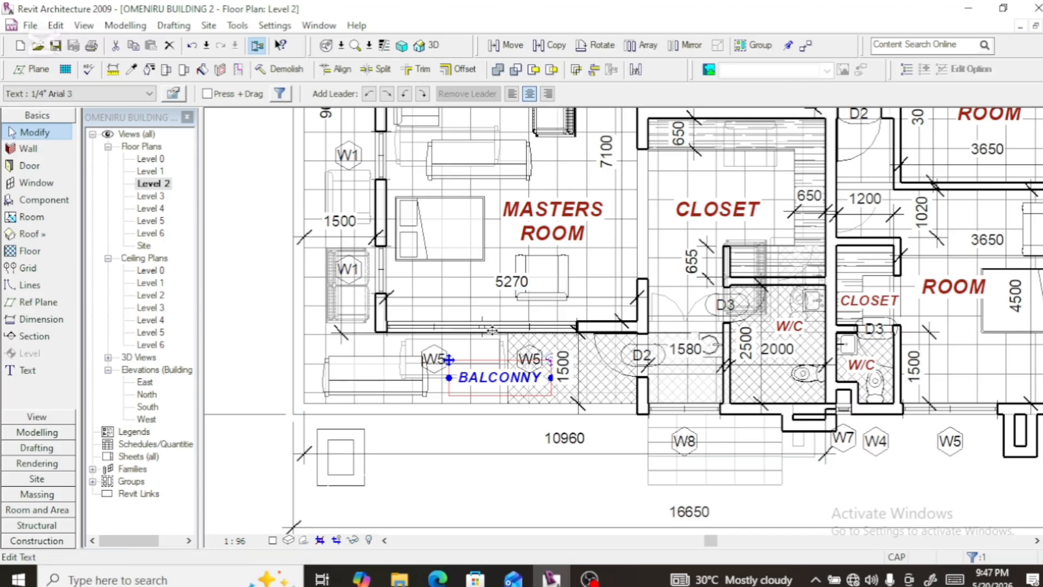
left_click(550, 45)
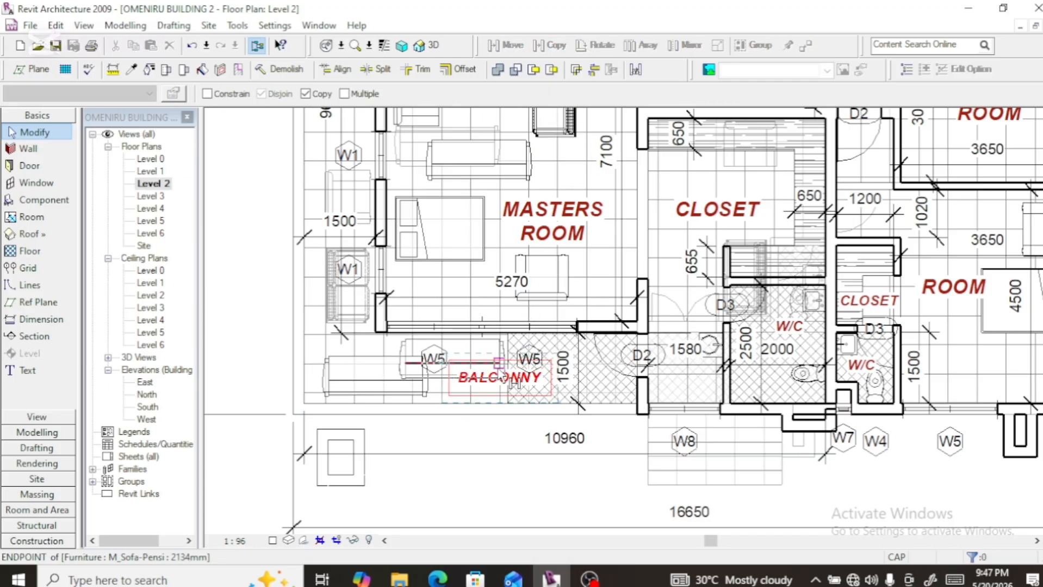
left_click(498, 367)
scroll(460, 370, "down", 2)
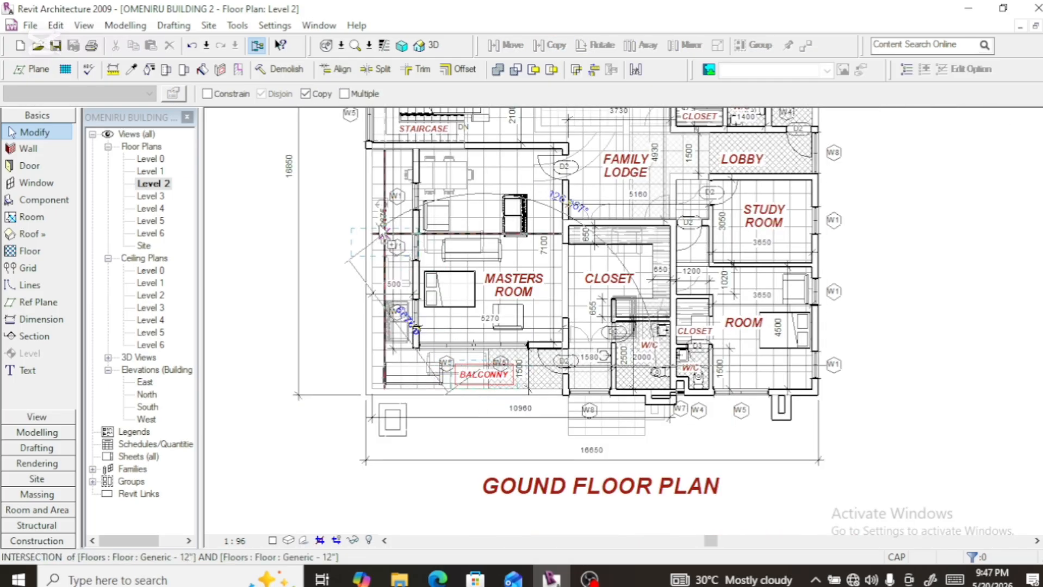
scroll(397, 250, "up", 2)
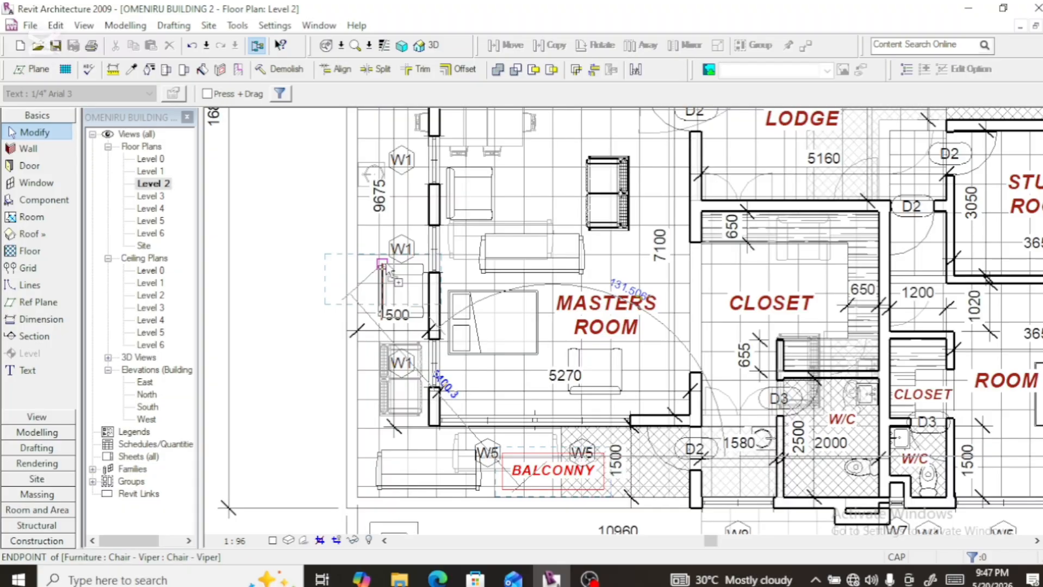
left_click(384, 267)
Rotate the copied BALCONNY label to read vertically and nudge it towards the side balcony's outer edge, clear of the W1 tag
mouse_move(433, 270)
left_mouse_down()
mouse_move(421, 242)
mouse_move(396, 227)
mouse_move(364, 228)
left_mouse_up()
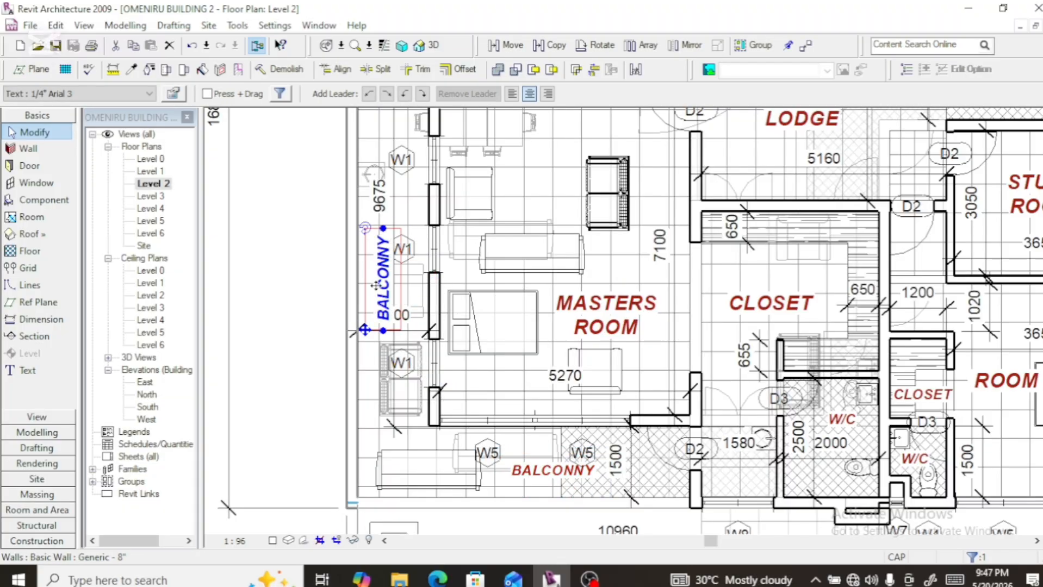
key("Left")
key("Left")
key("Left")
key("Left")
key("Left")
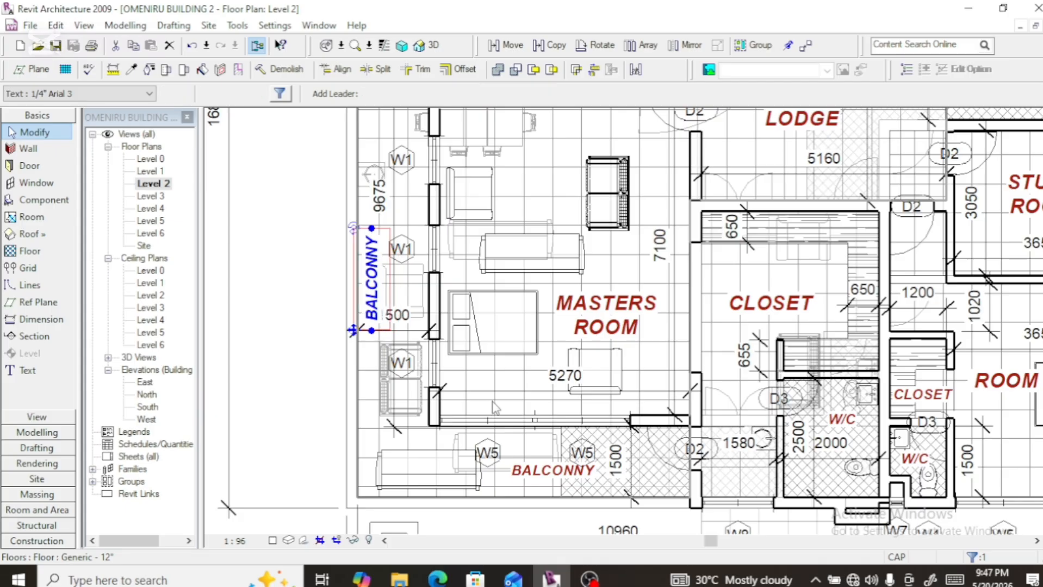
key("Right")
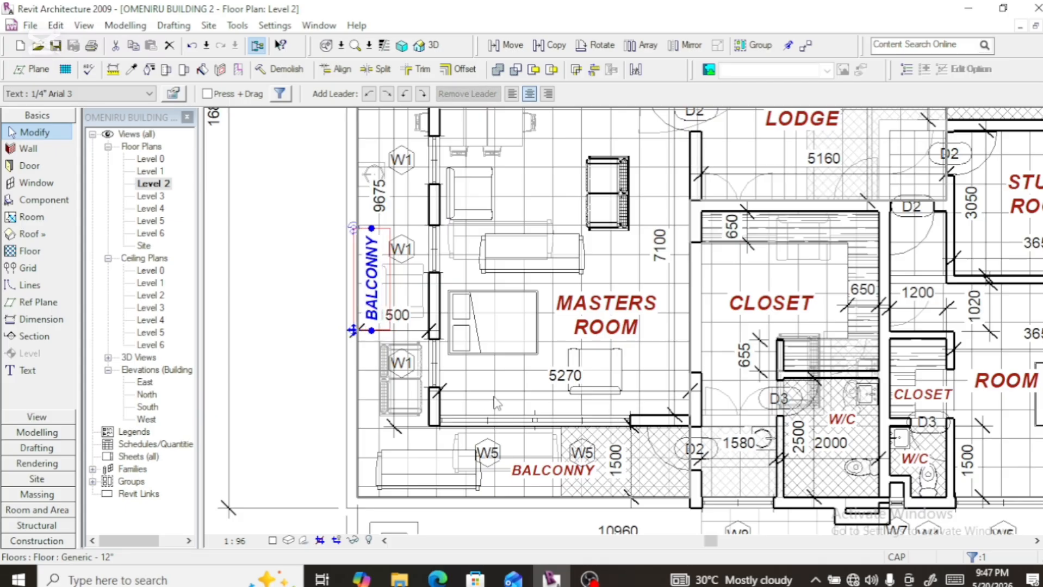
scroll(497, 403, "down", 2)
left_click(371, 332)
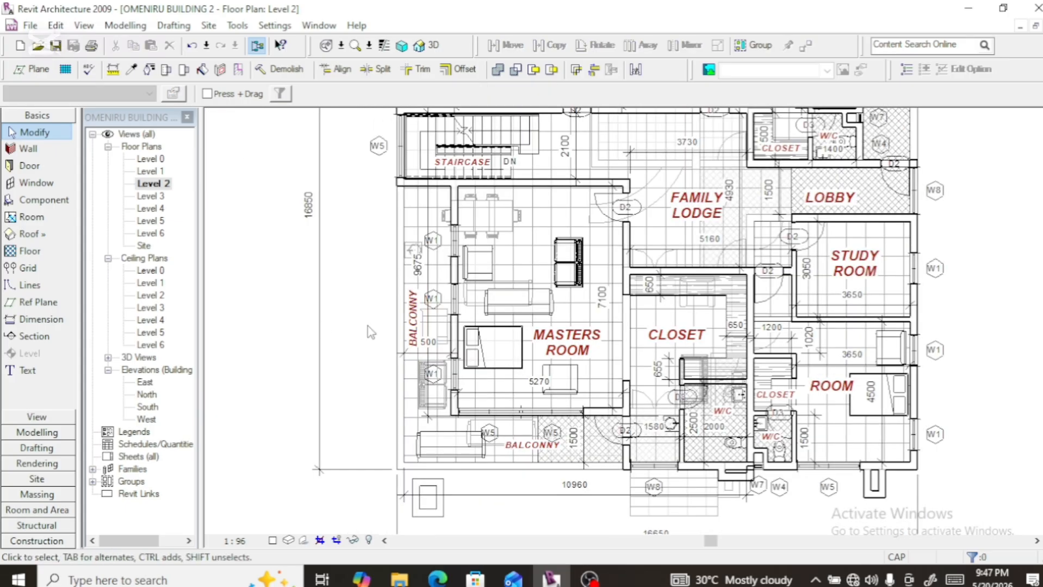
Correct the drawing title below the plan to read FIRST FLOOR PLAN
scroll(371, 332, "down", 2)
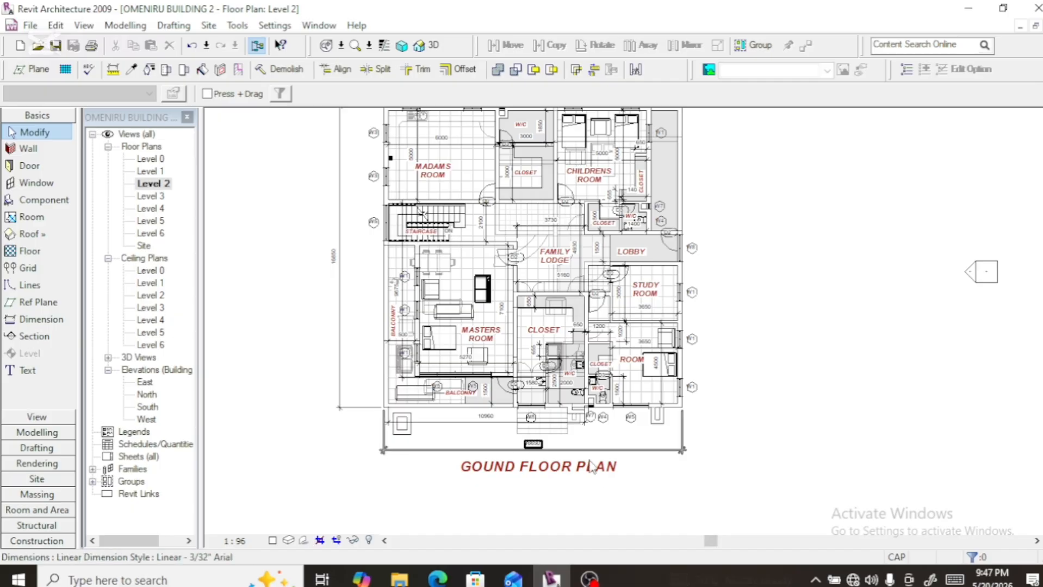
scroll(626, 479, "down", 2)
scroll(609, 482, "up", 5)
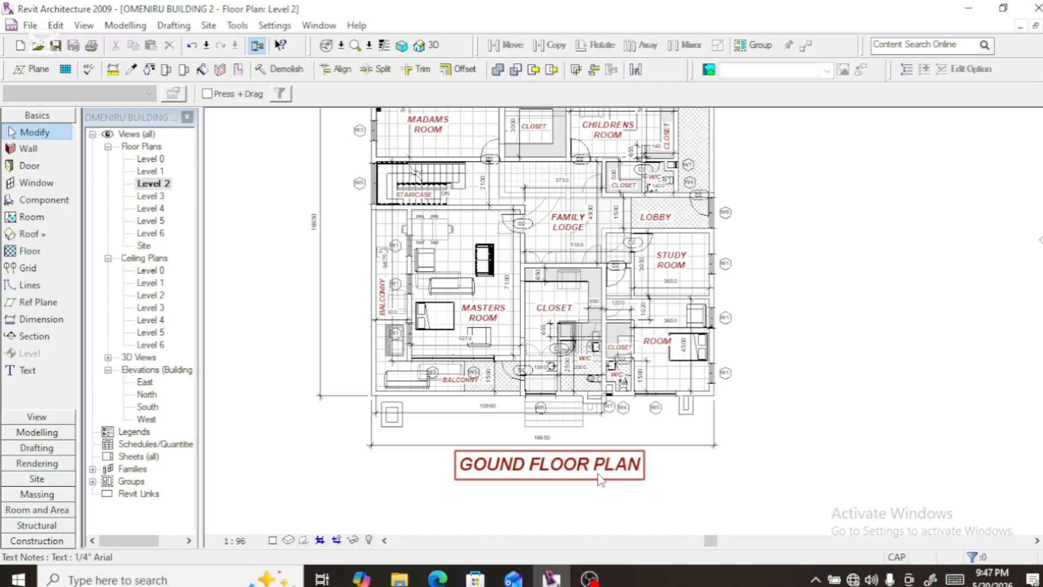
left_click(470, 458)
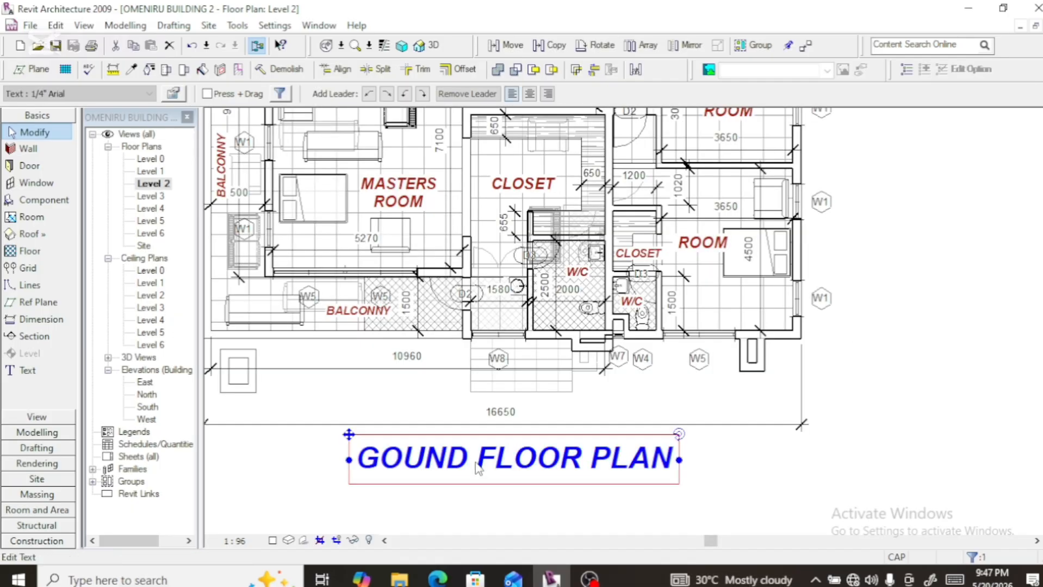
left_click(473, 463)
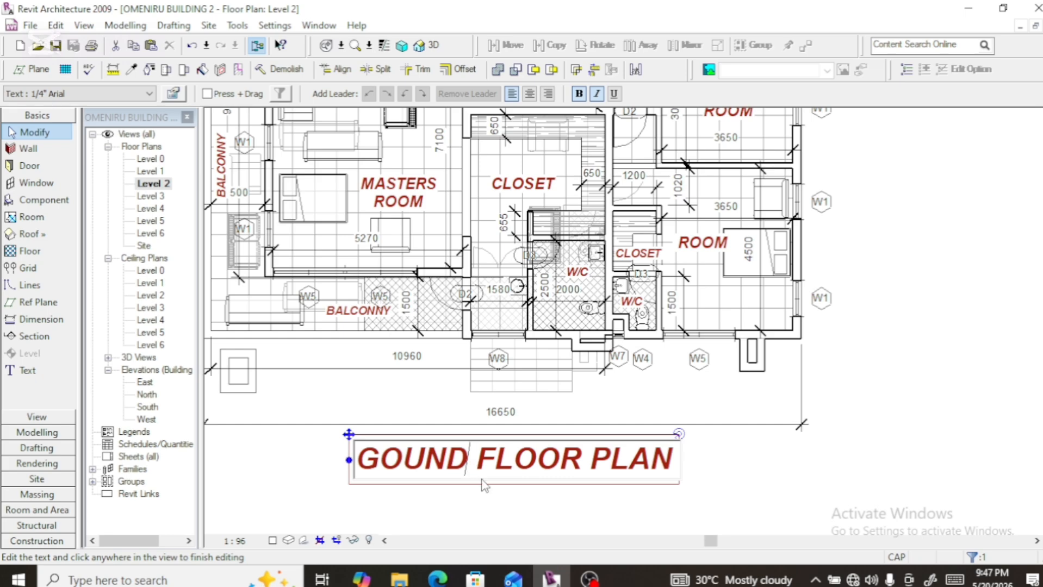
key("BackSpace")
key("BackSpace")
key("BackSpace")
key("BackSpace")
key("BackSpace")
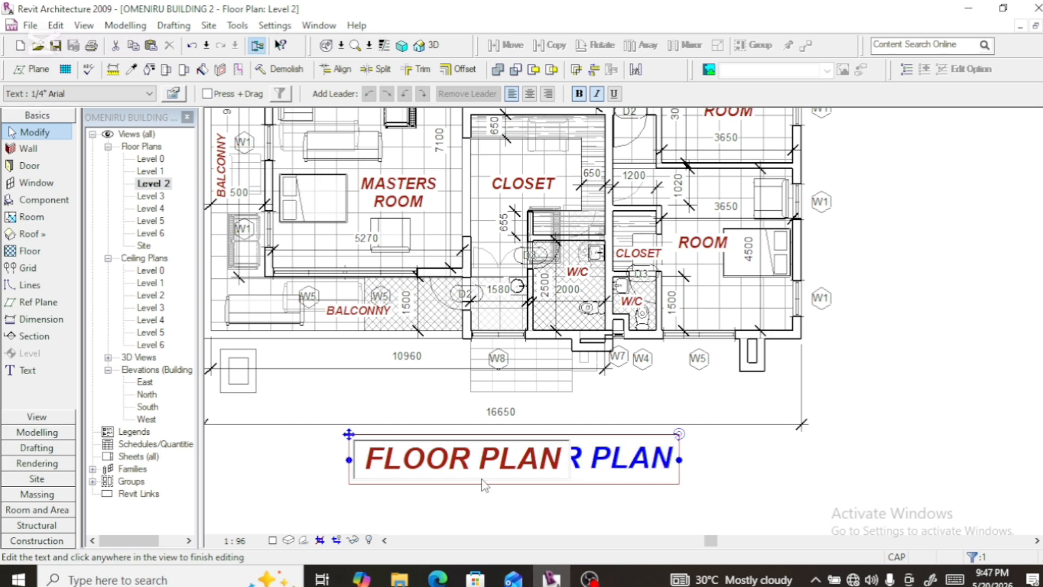
type("F ")
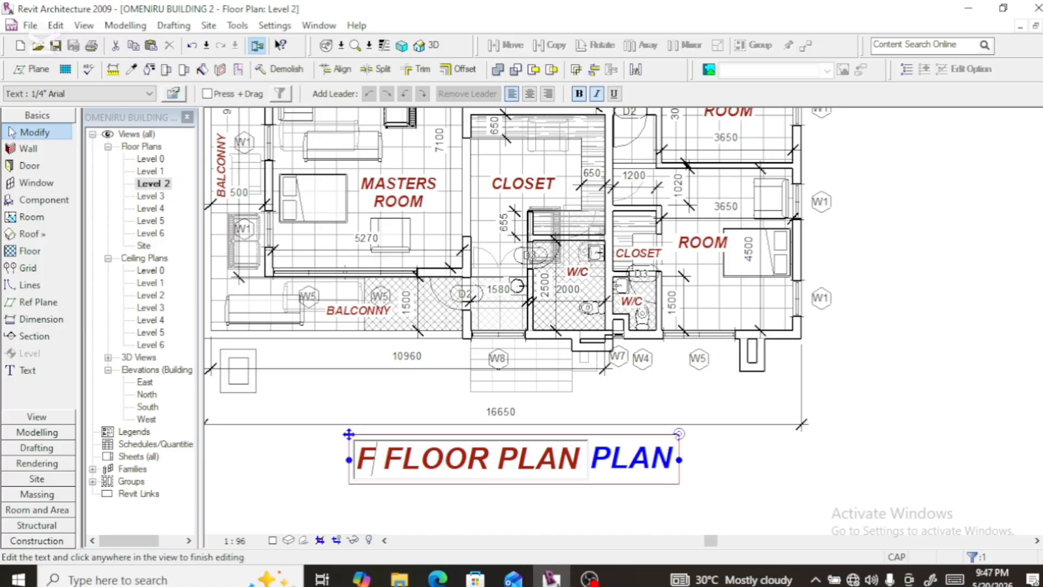
type("IRS")
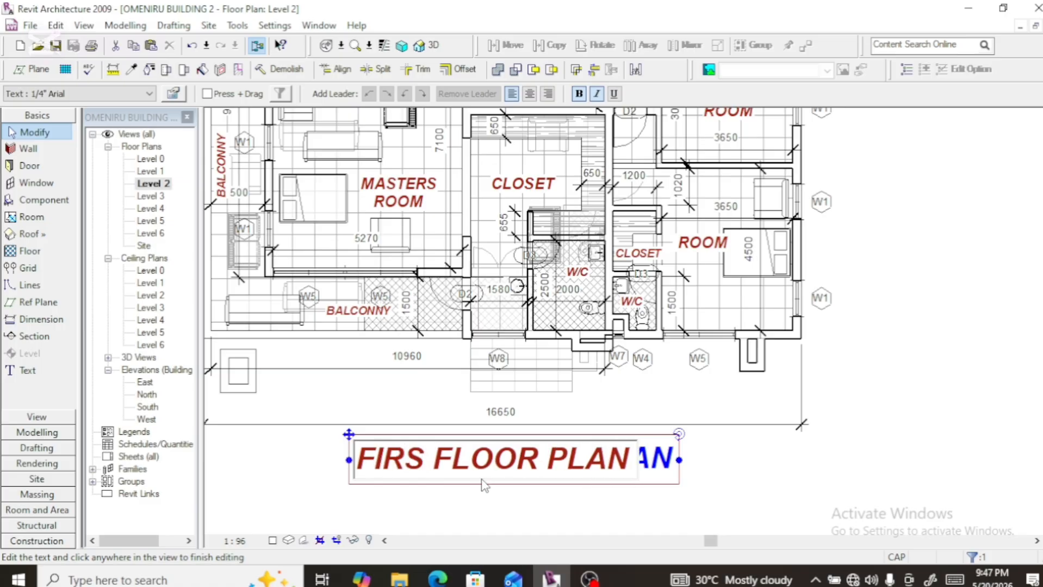
type("T")
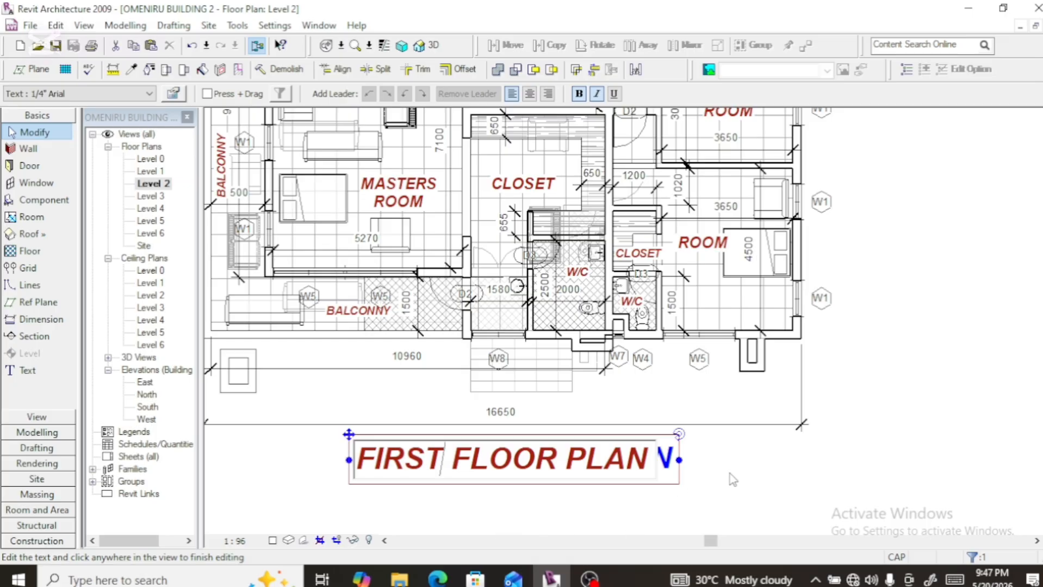
left_click(691, 477)
scroll(684, 462, "down", 5)
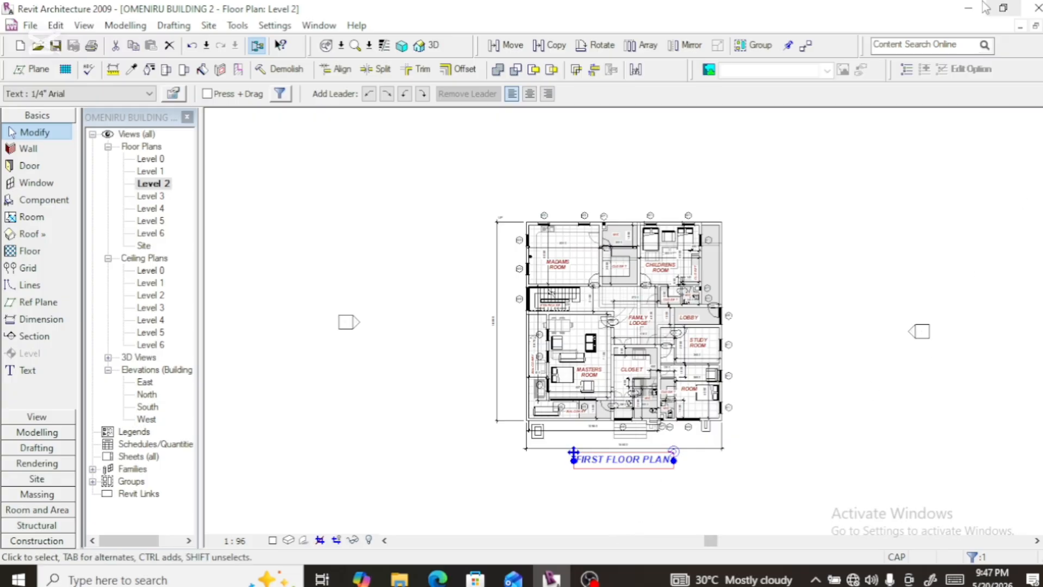
Switch to the desktop, open the sketch photo 1779140992042.jpg full size and examine the hand-drawn floor layouts
left_click(1002, 9)
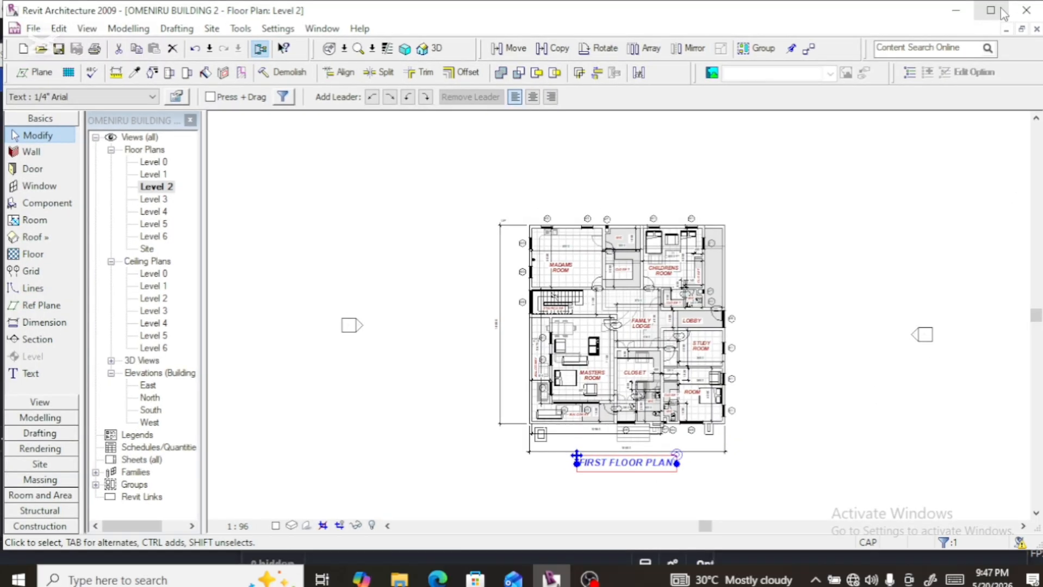
left_click(991, 10)
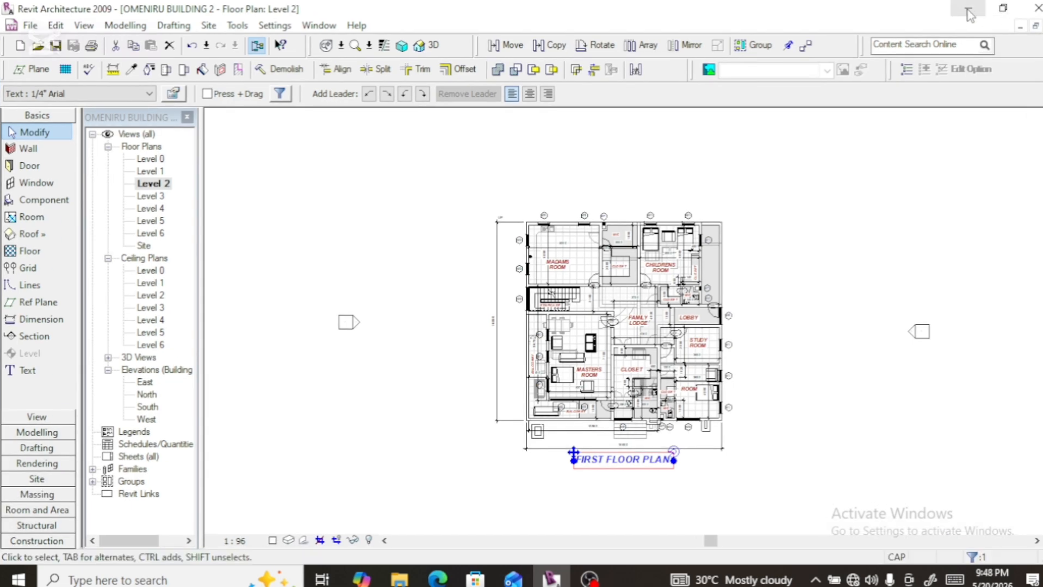
left_click(969, 13)
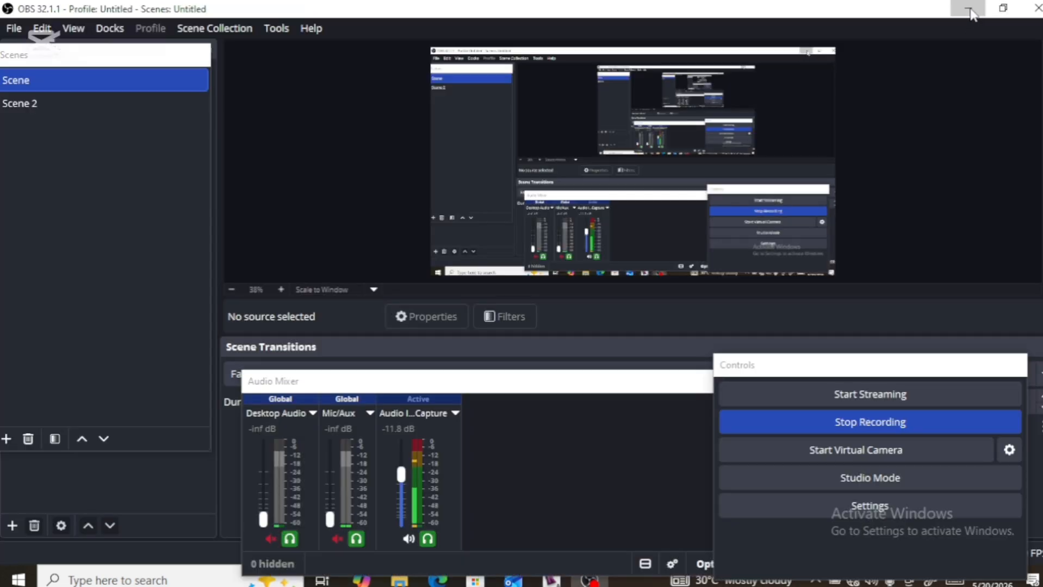
left_click(969, 10)
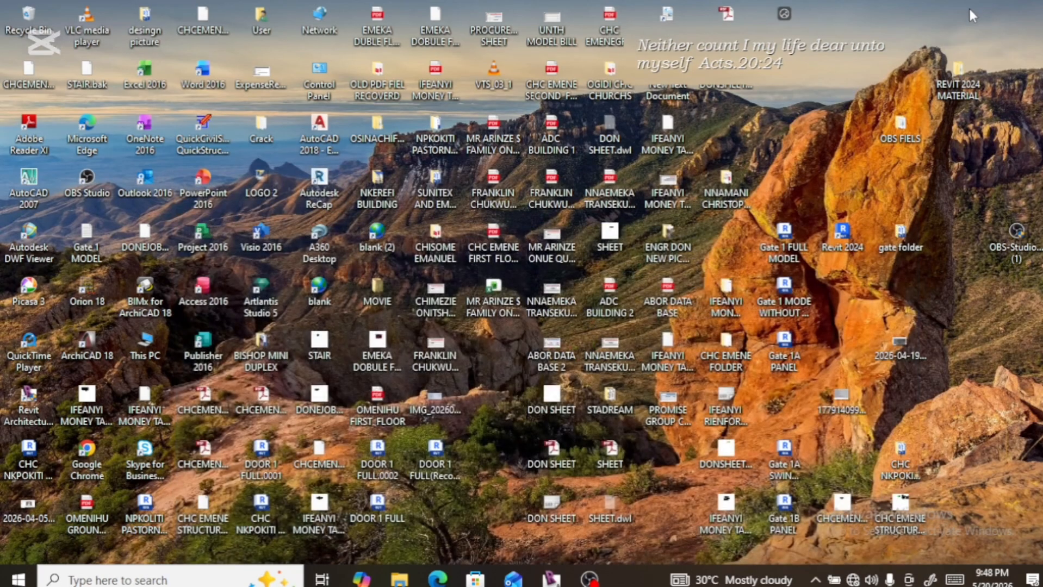
left_click(832, 414)
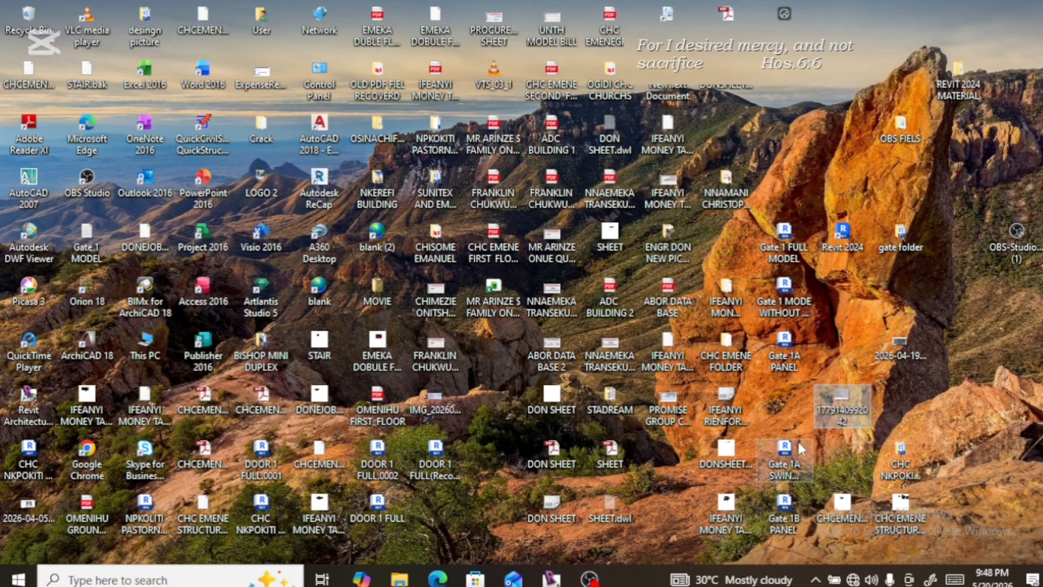
double_click(842, 401)
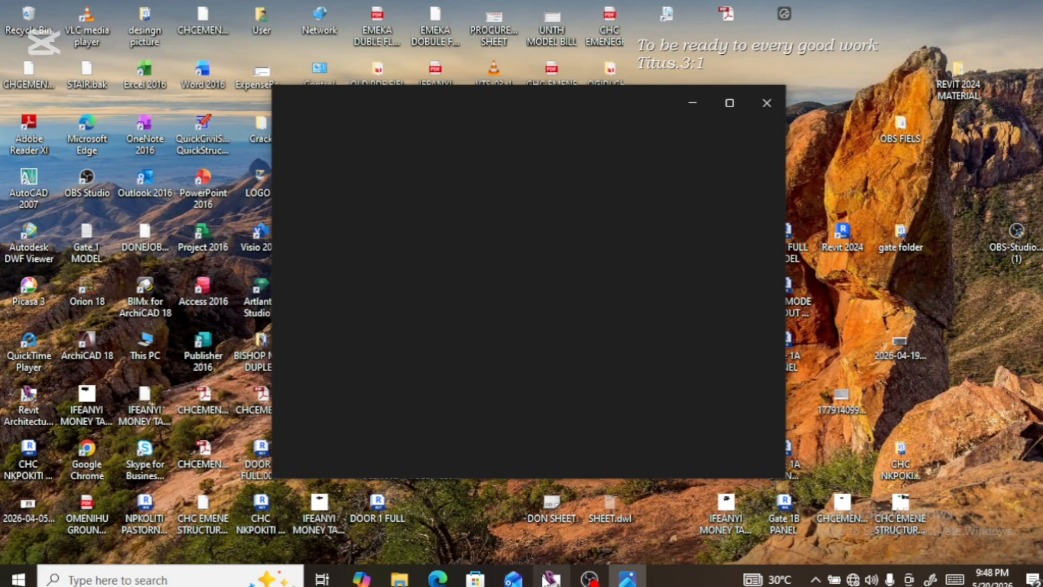
mouse_move(548, 579)
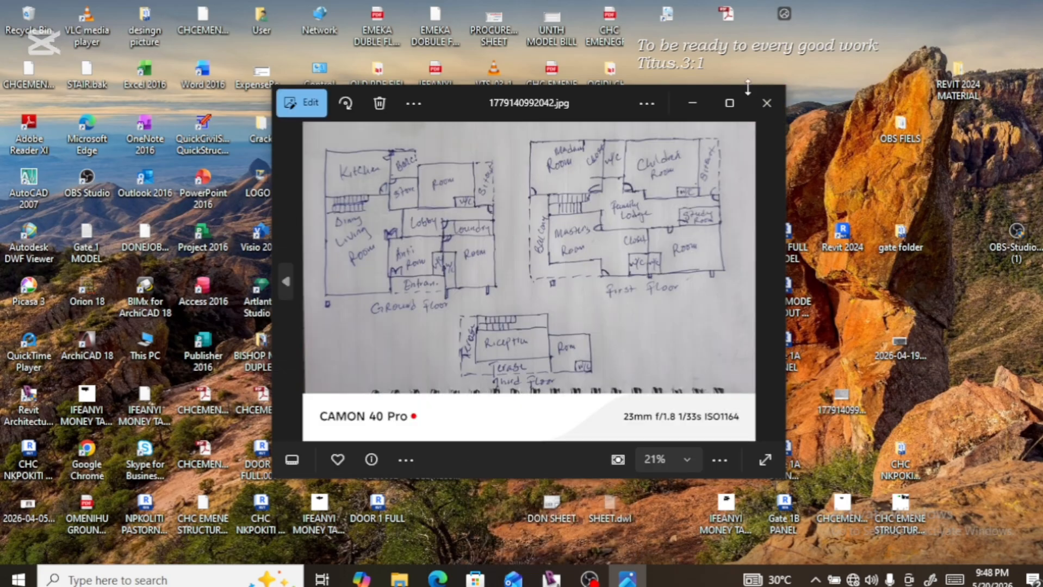
left_click(729, 108)
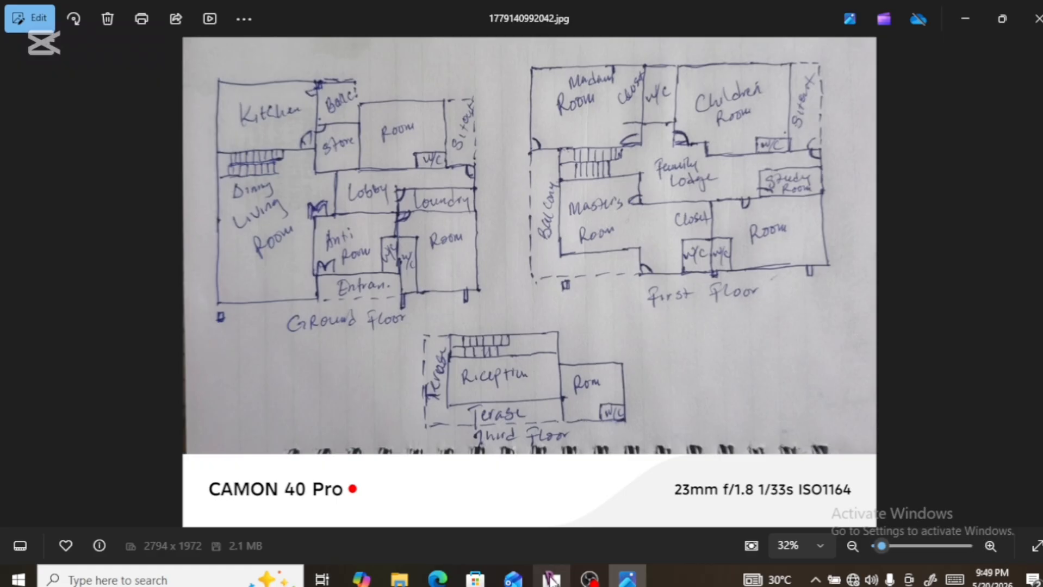
Return to Revit and measure the clear distance from the freestanding column below the balcony to the projecting wall below the W/C
left_click(551, 579)
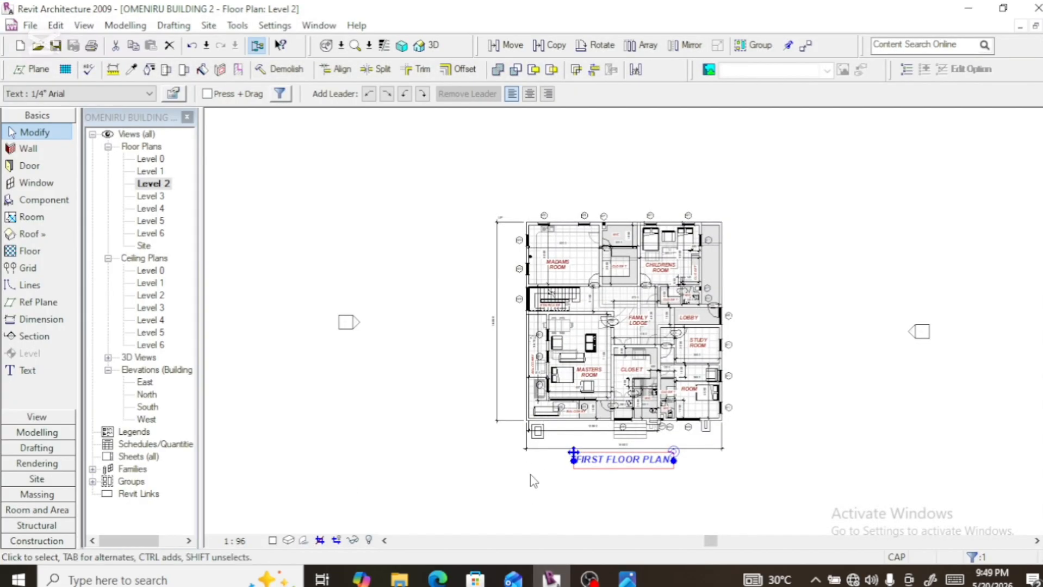
scroll(540, 459, "up", 3)
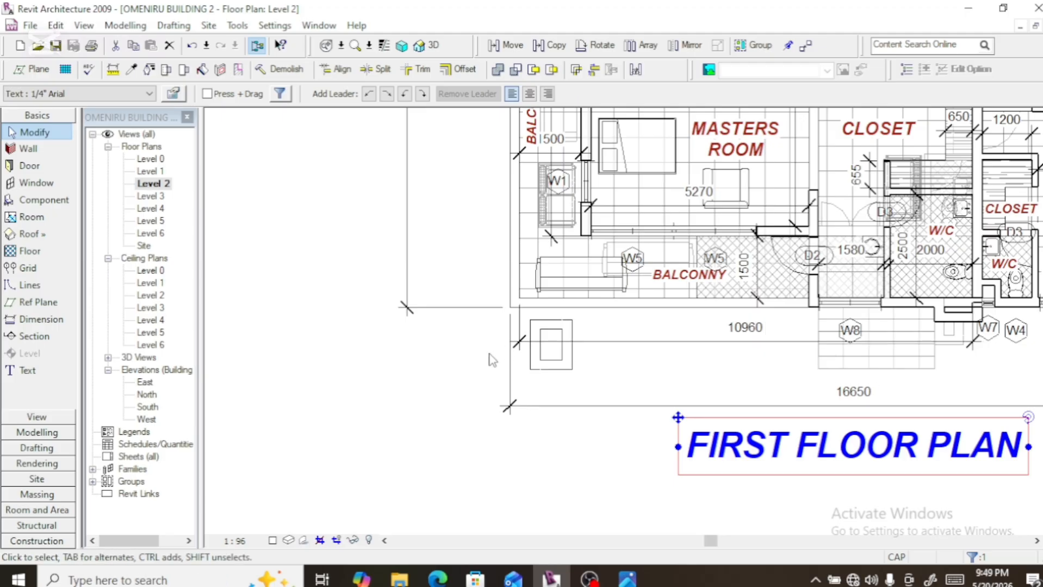
scroll(487, 355, "down", 1)
scroll(801, 374, "up", 2)
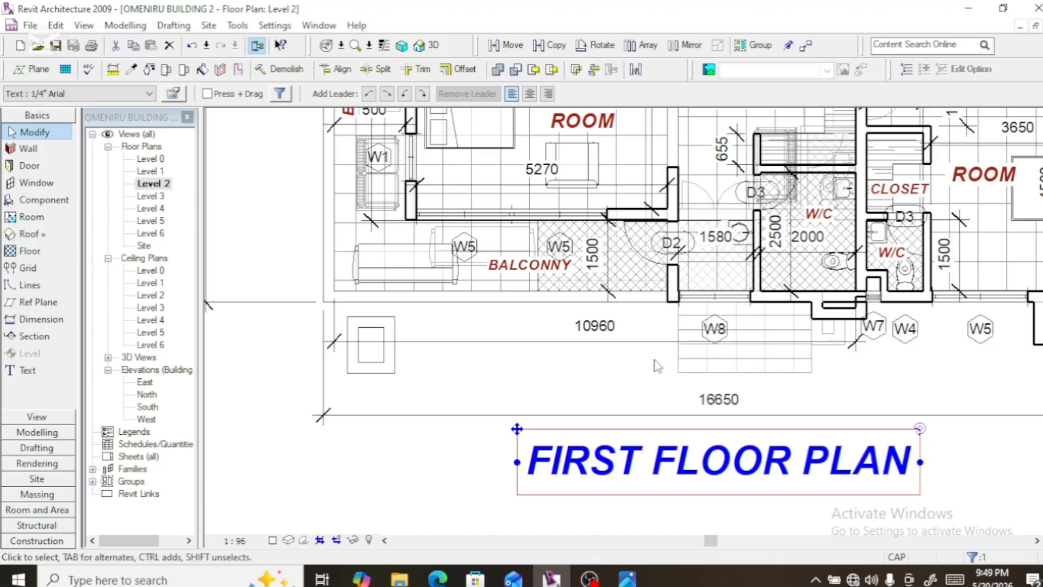
scroll(579, 357, "down", 1)
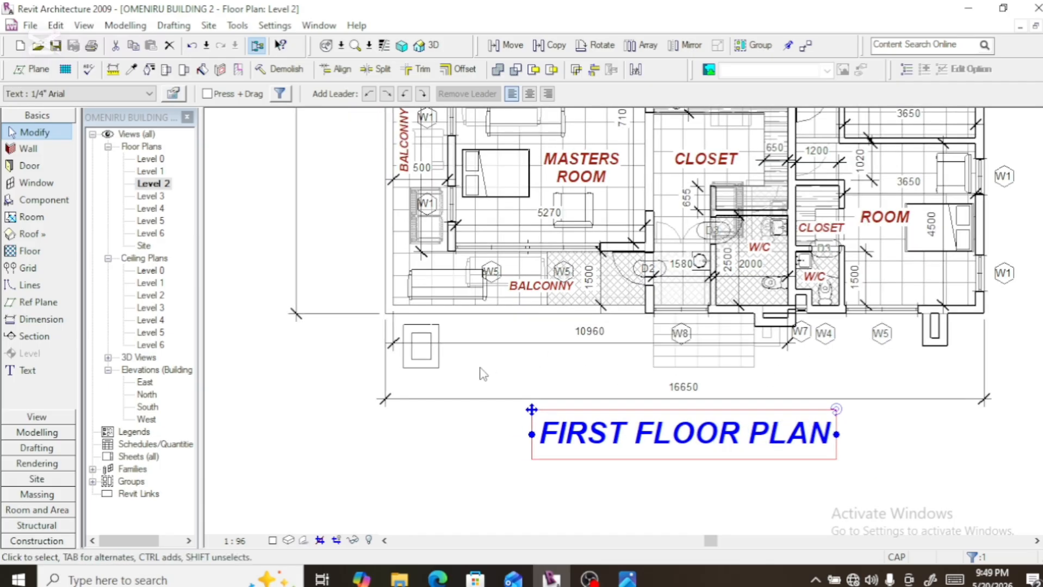
left_click(53, 317)
left_click(439, 357)
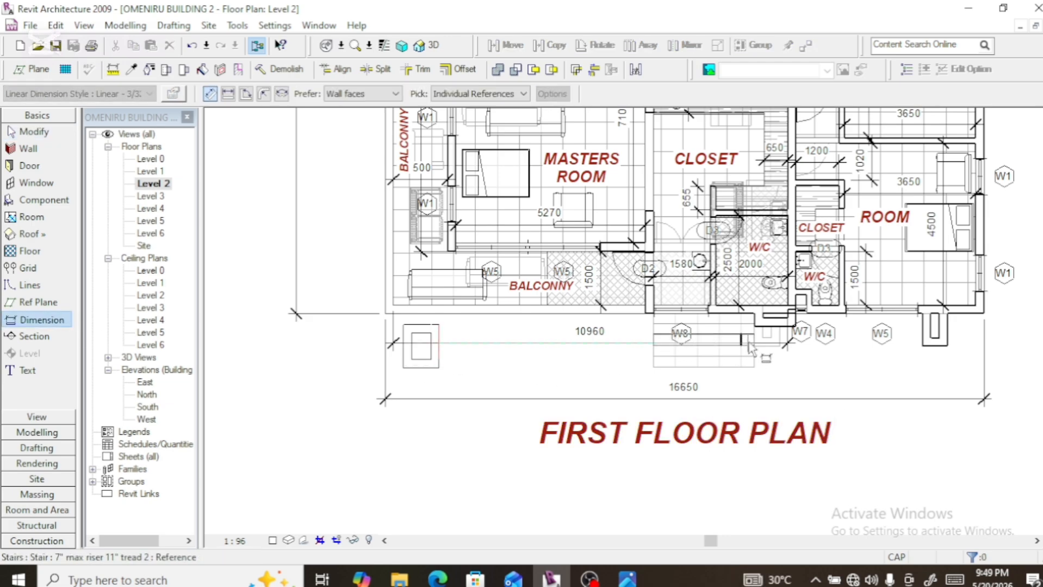
scroll(760, 343, "up", 5)
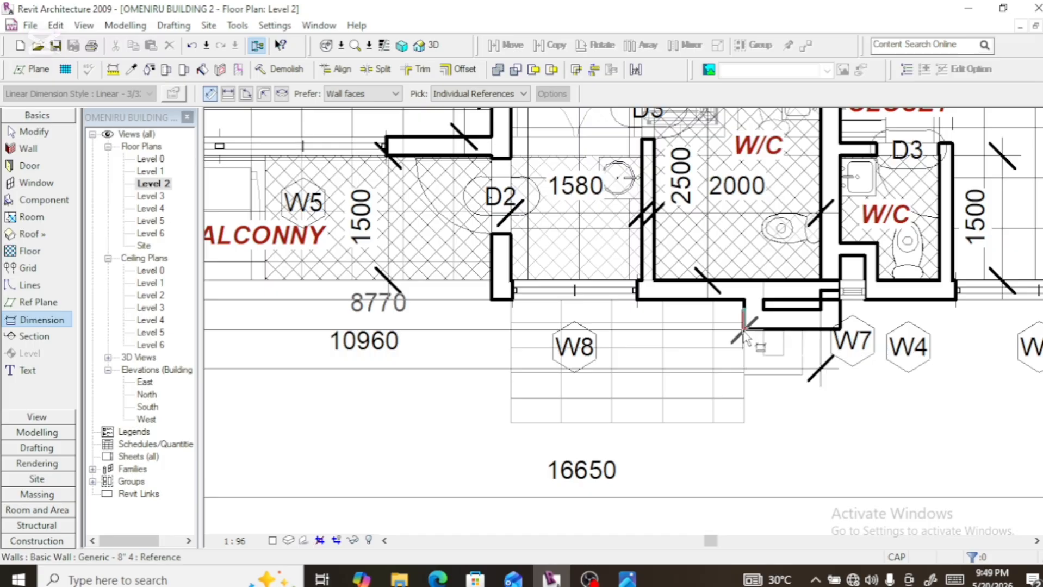
scroll(740, 346, "down", 4)
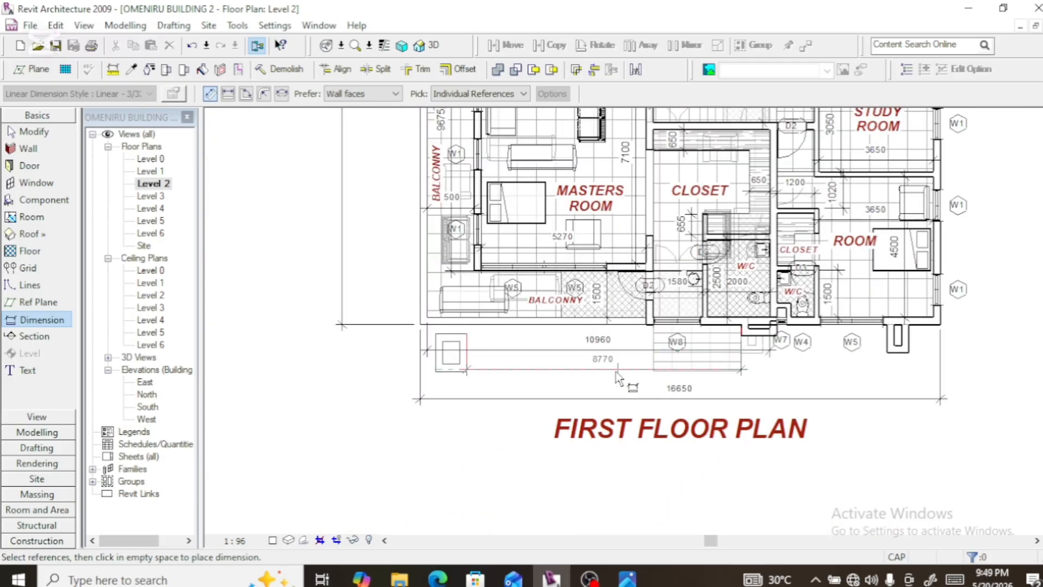
scroll(616, 376, "up", 3)
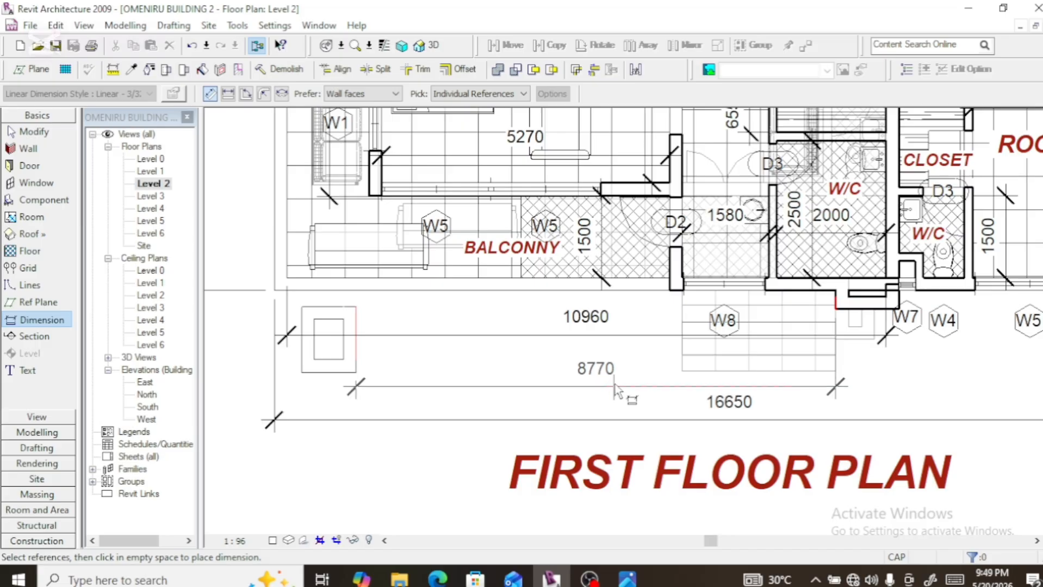
key("Escape")
key("Escape")
scroll(614, 384, "down", 2)
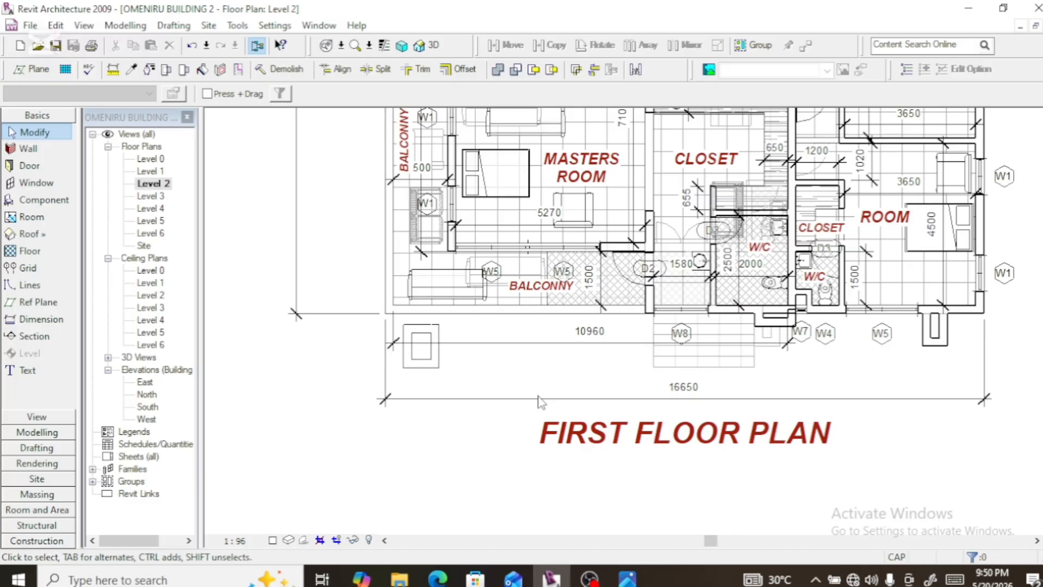
Select the entire Level 2 plan with its dimensions, tags, labels and title, and copy it to the clipboard
scroll(494, 443, "down", 5)
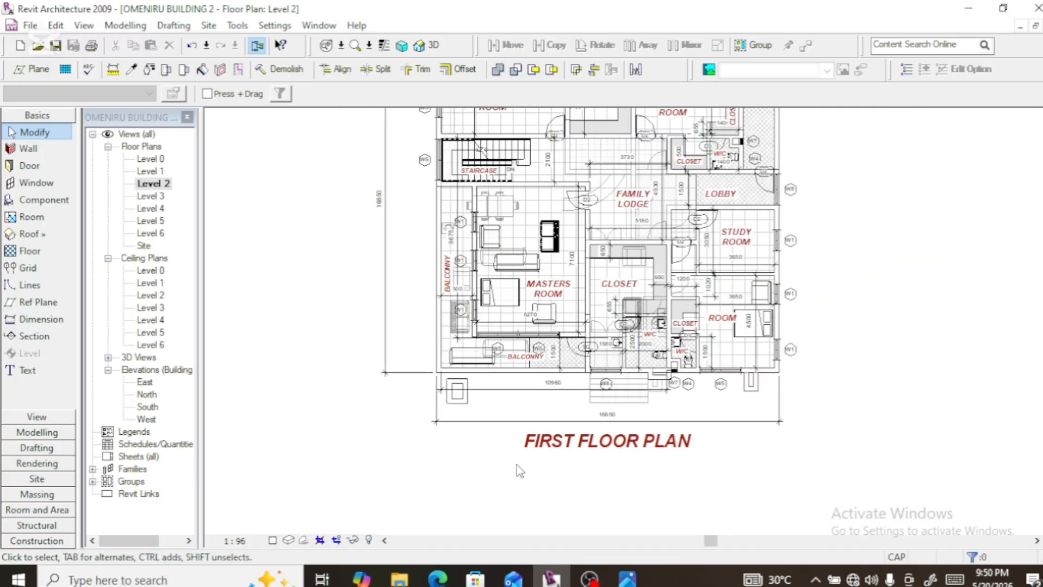
scroll(517, 465, "down", 2)
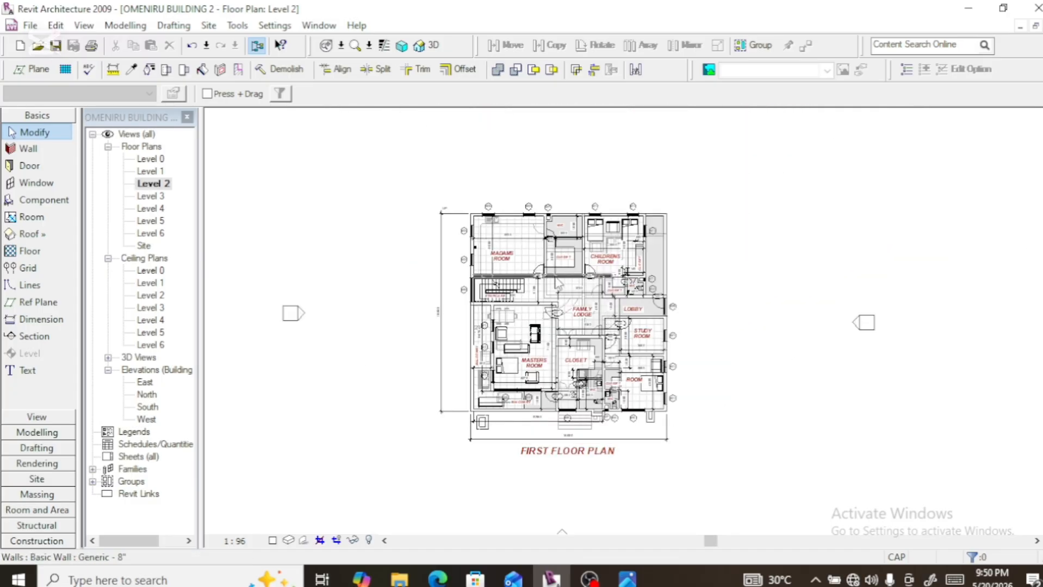
scroll(552, 291, "down", 1)
scroll(552, 291, "up", 1)
scroll(571, 332, "down", 1)
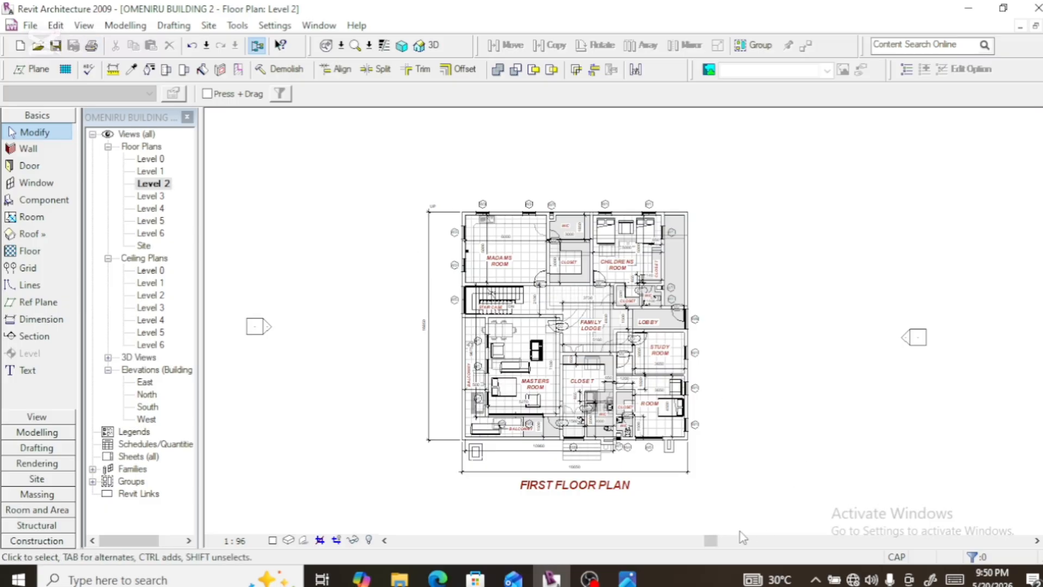
left_click_drag(727, 516, 405, 177)
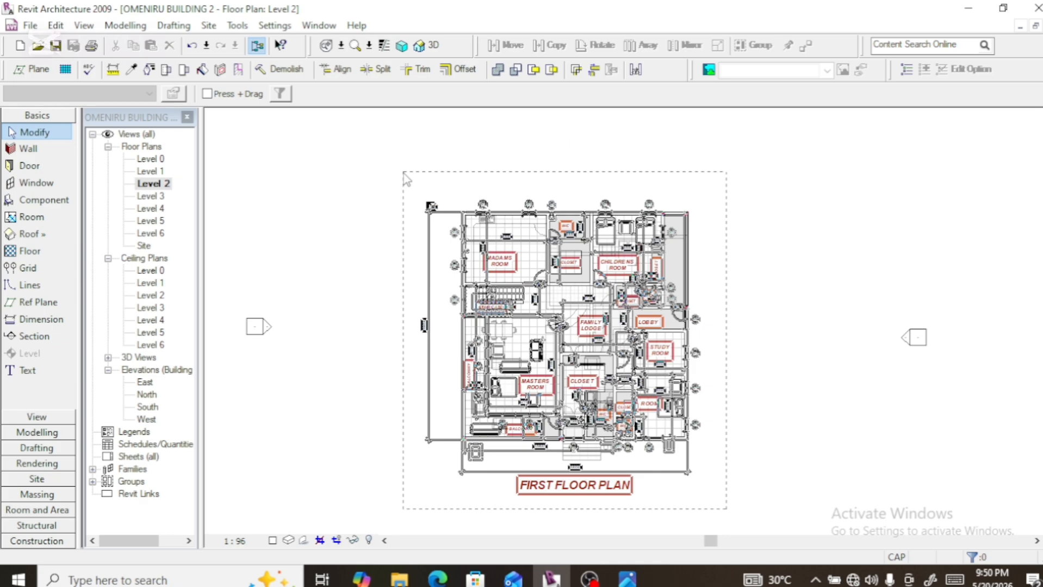
left_click_drag(404, 175, 403, 175)
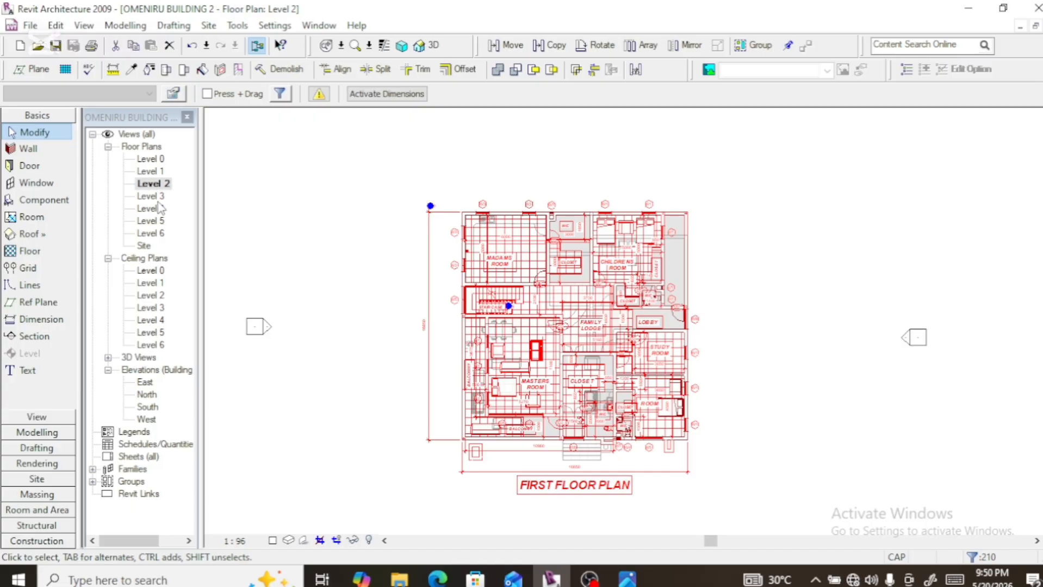
left_click(55, 28)
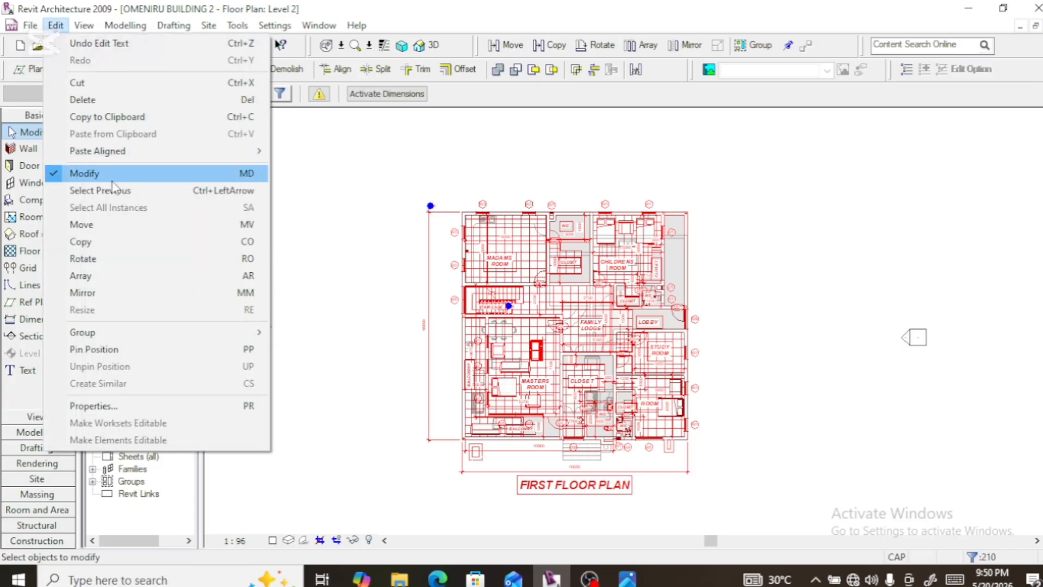
left_click(146, 122)
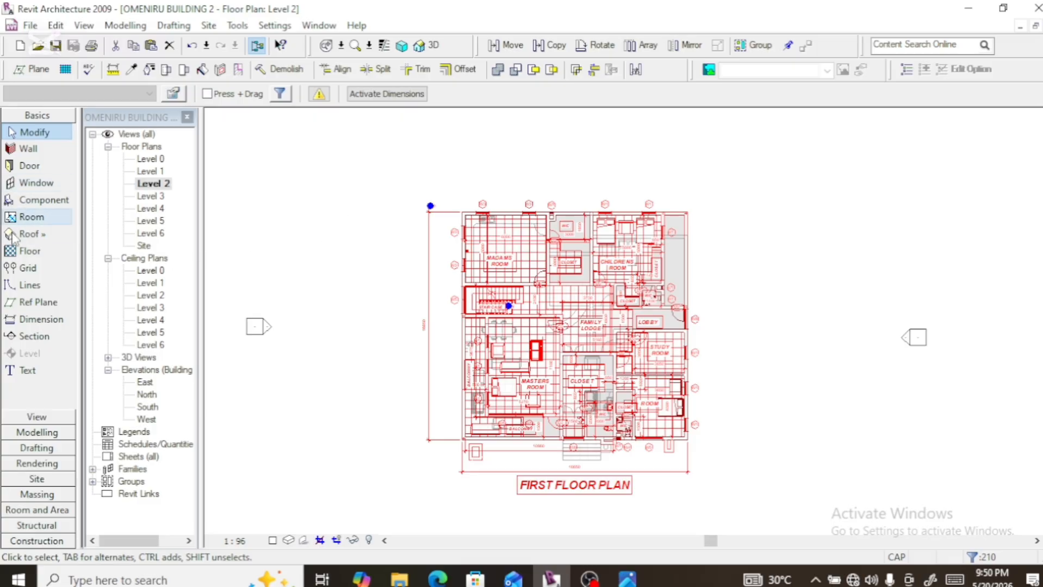
Open the Level 3 floor plan and clear the current selection
double_click(154, 197)
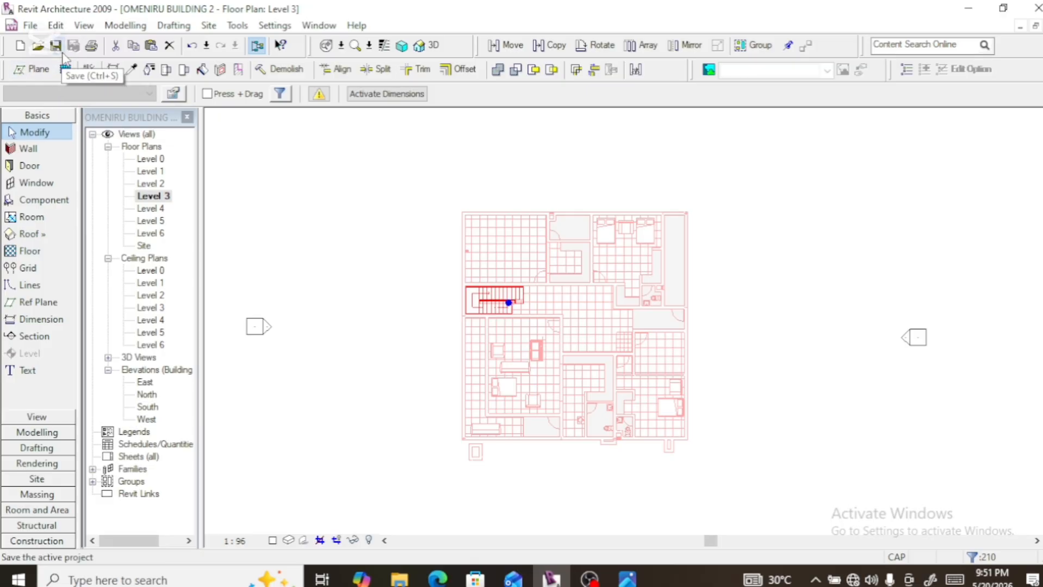
left_click(56, 26)
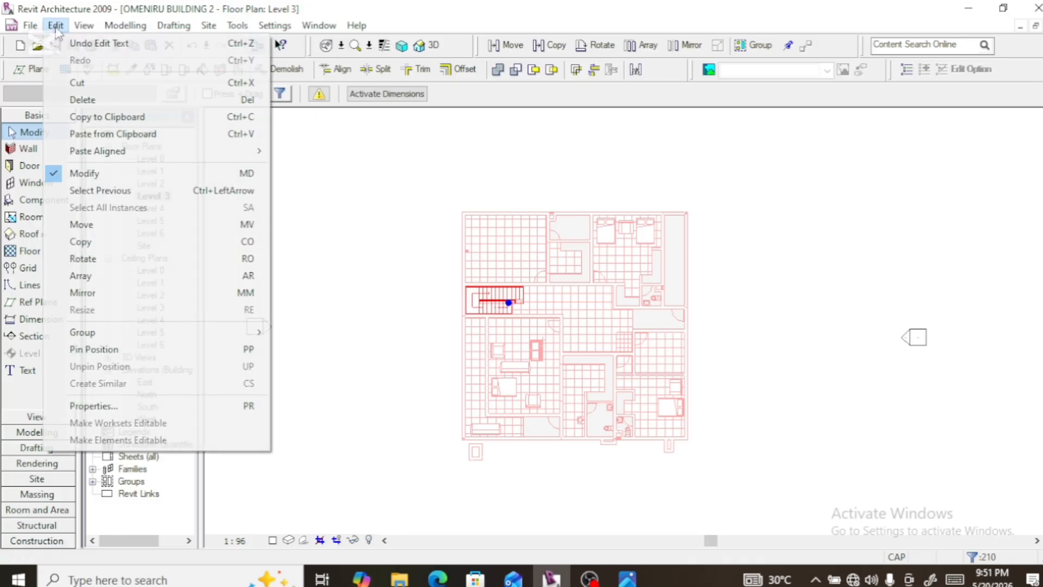
mouse_move(83, 26)
mouse_move(30, 26)
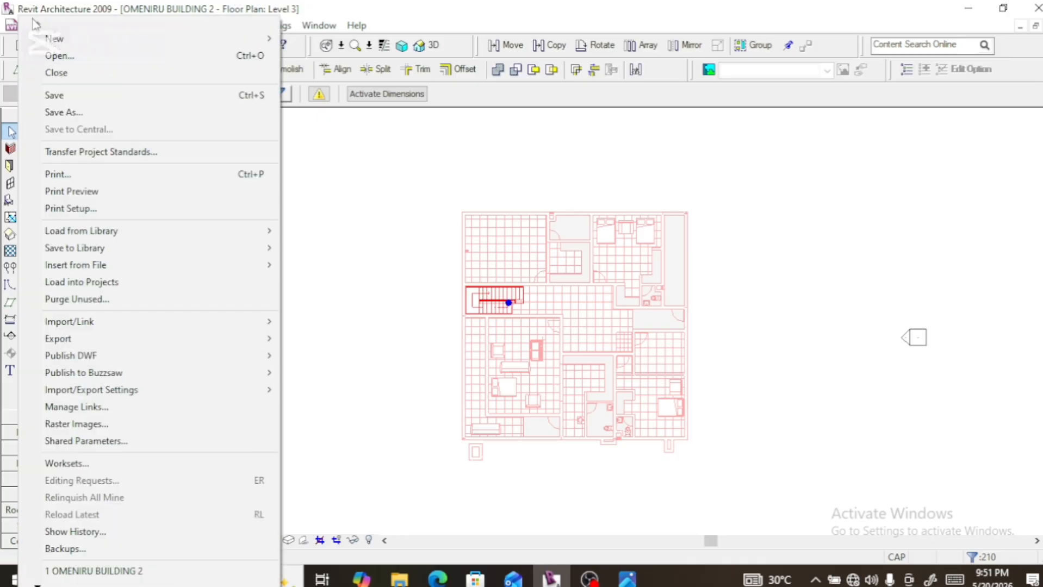
left_click(387, 196)
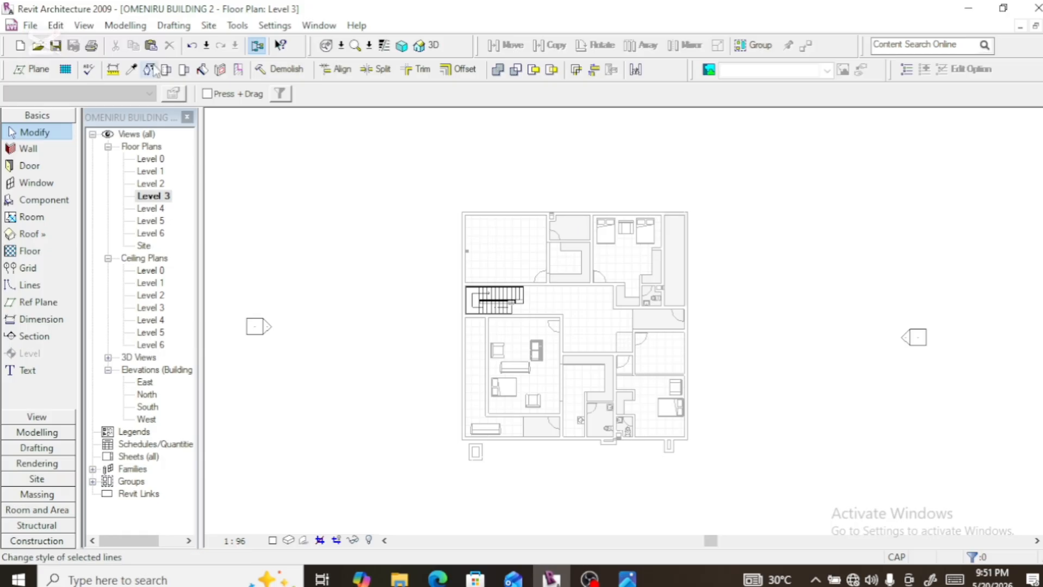
Paste the copied Level 2 plan into Level 3, positioned so its walls coincide with the underlying building outline
left_click(59, 26)
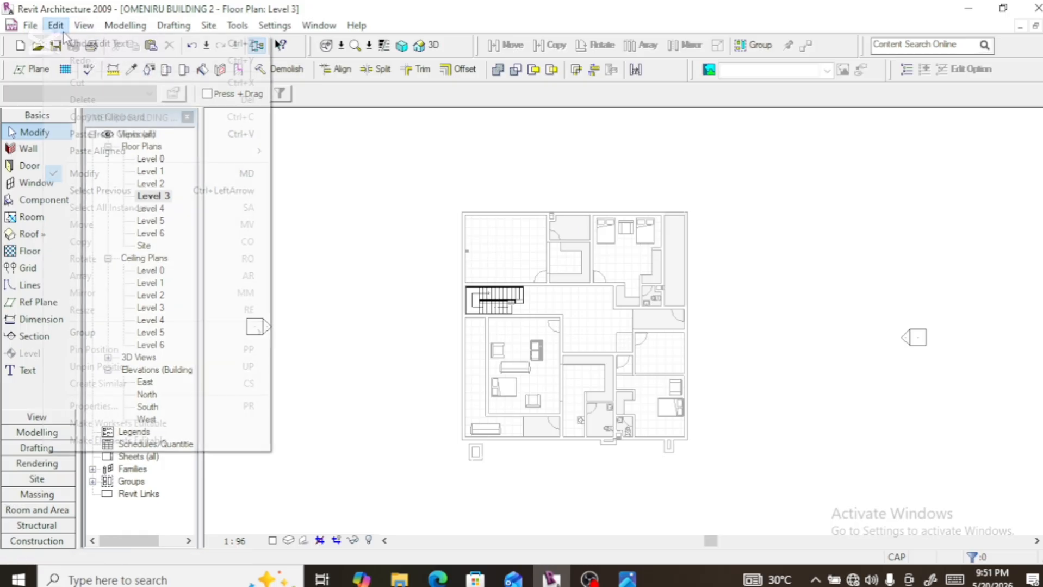
left_click(108, 136)
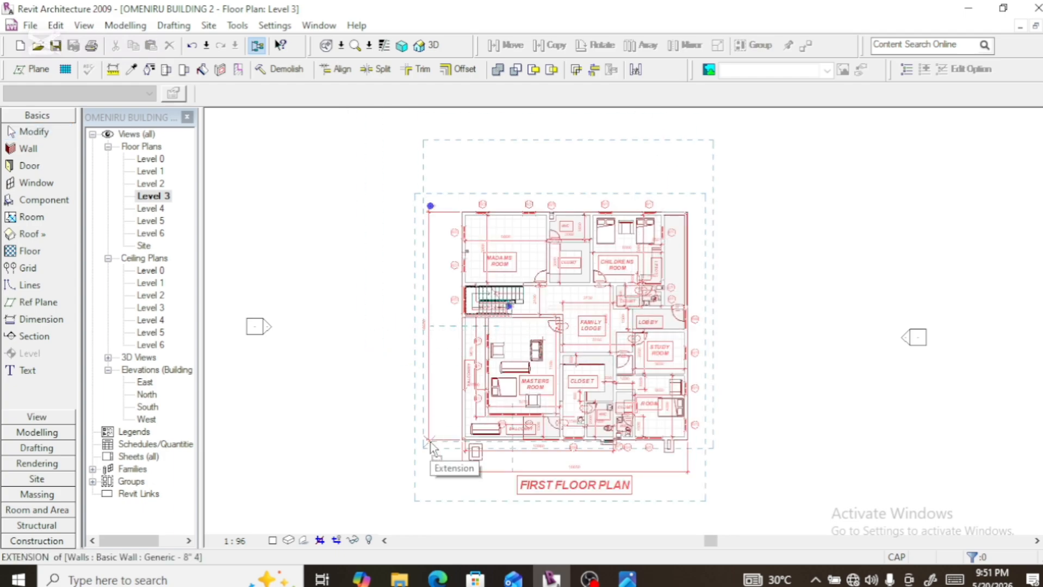
scroll(435, 410, "down", 3)
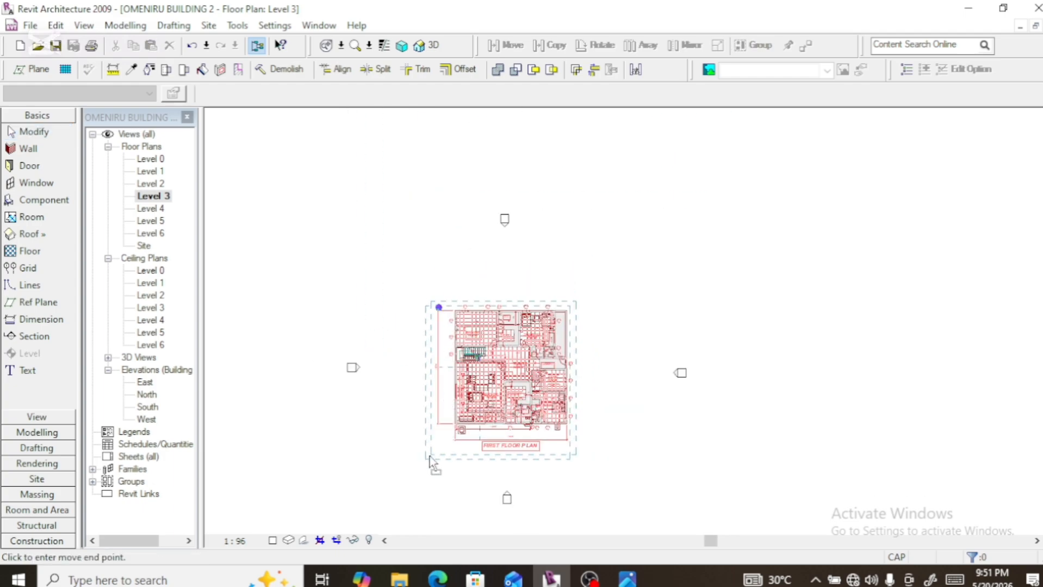
scroll(430, 460, "up", 6)
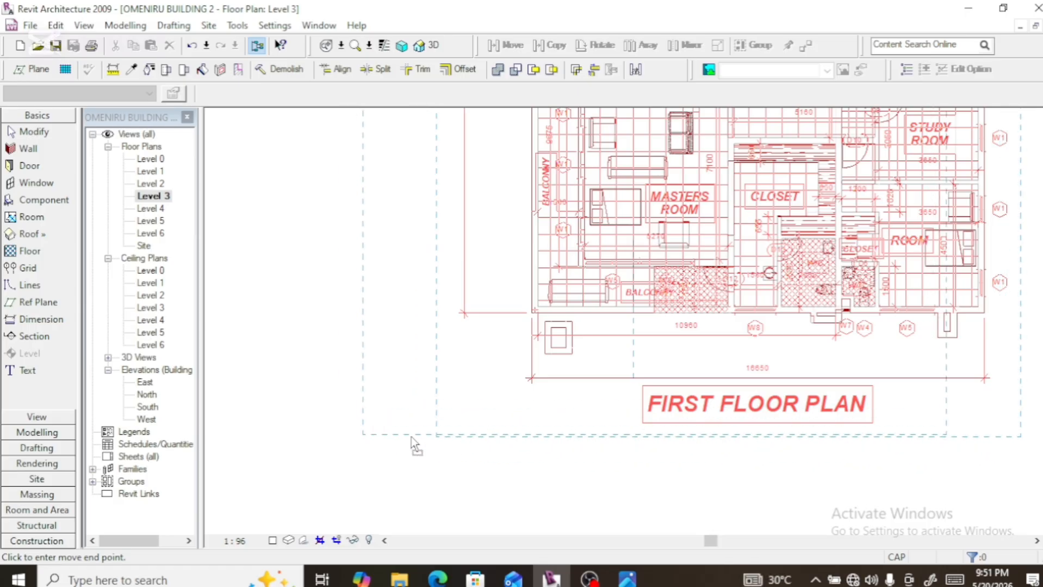
scroll(484, 453, "up", 5)
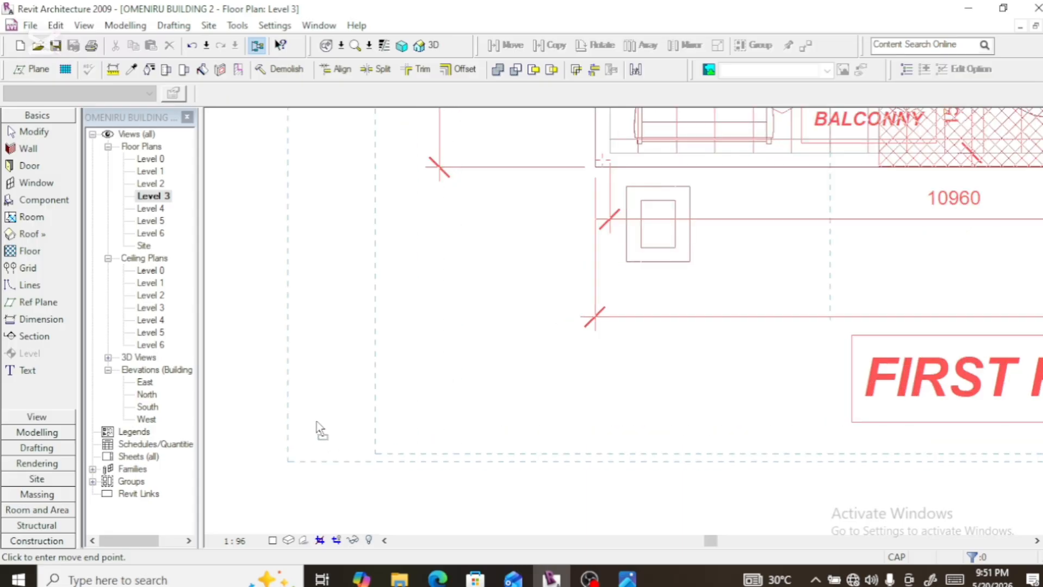
scroll(355, 471, "up", 5)
scroll(480, 384, "up", 3)
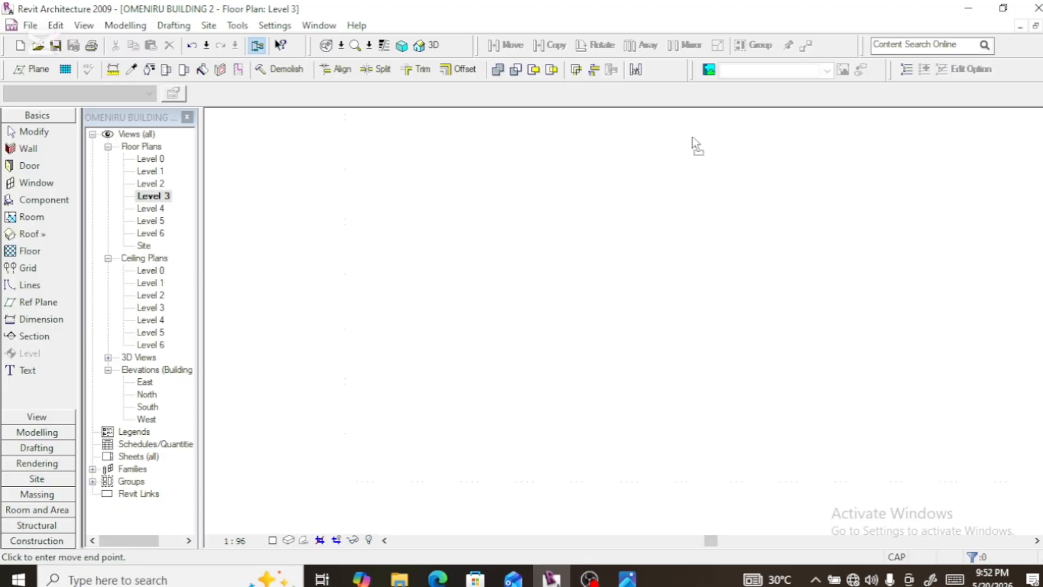
left_click(693, 137)
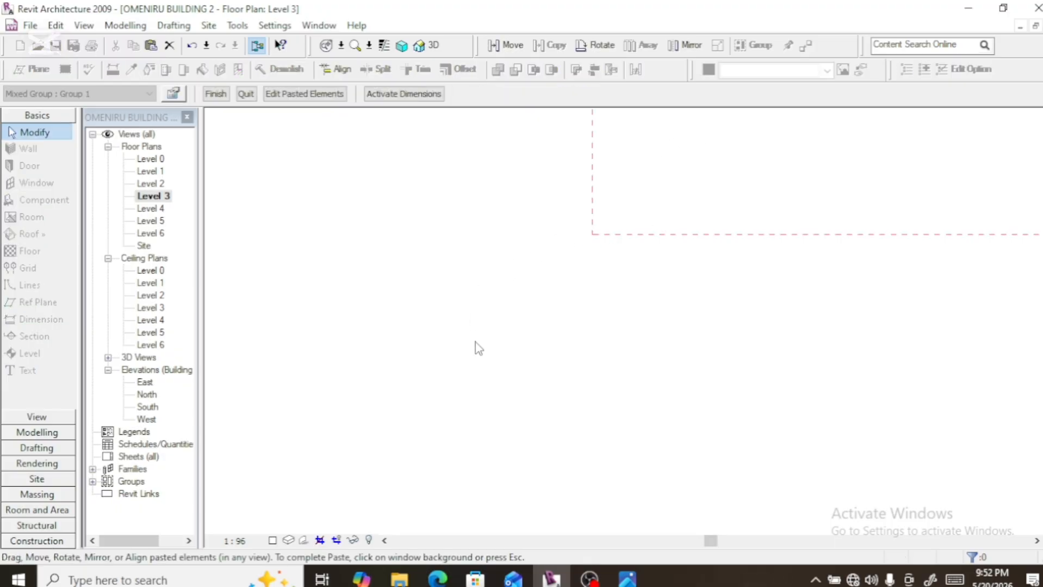
scroll(478, 347, "down", 2)
scroll(488, 352, "down", 3)
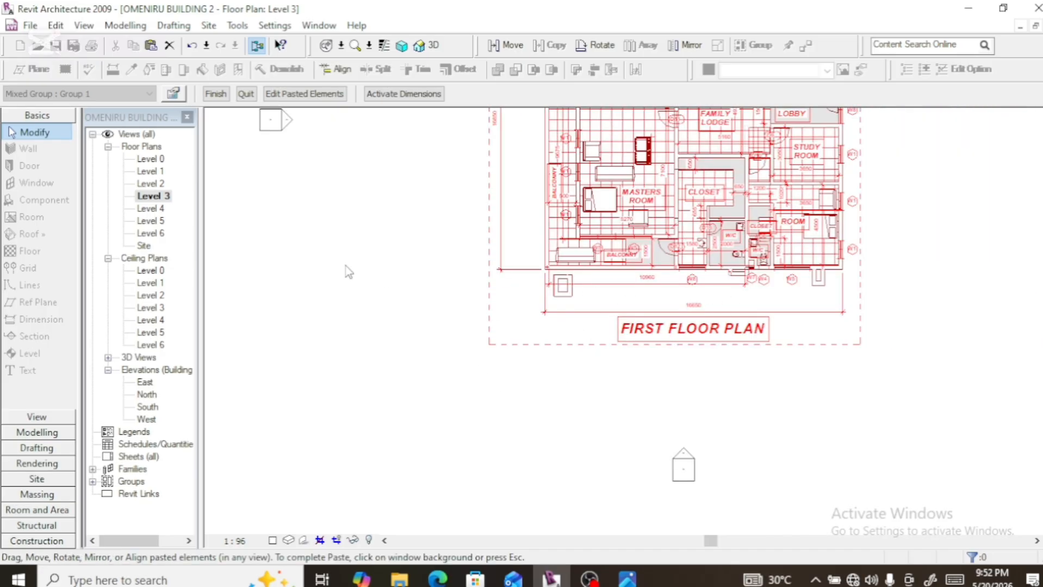
Show the building in 3D and examine the pasted storey from the left and back sides
left_click(434, 47)
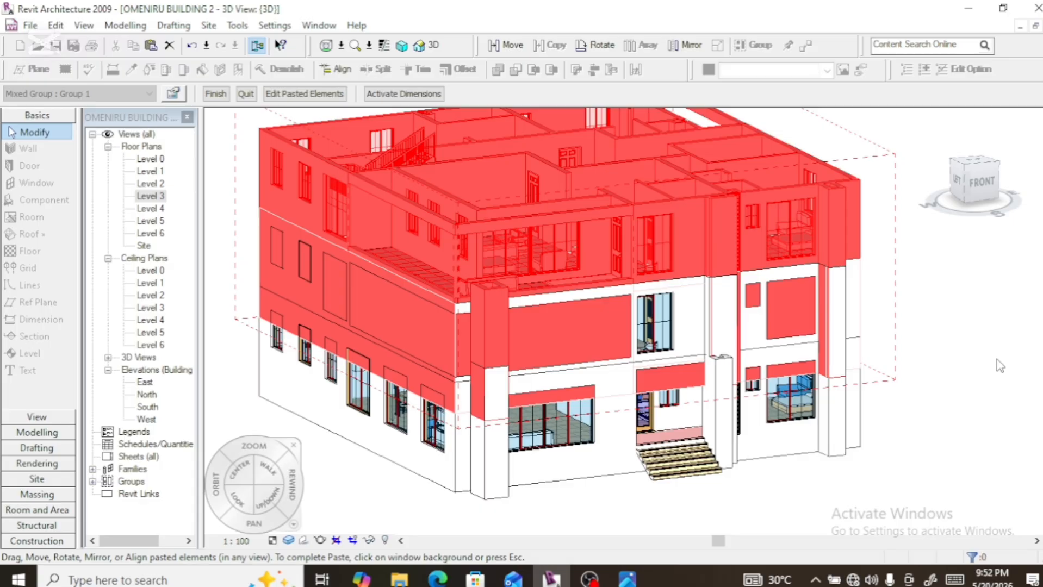
left_click(966, 185)
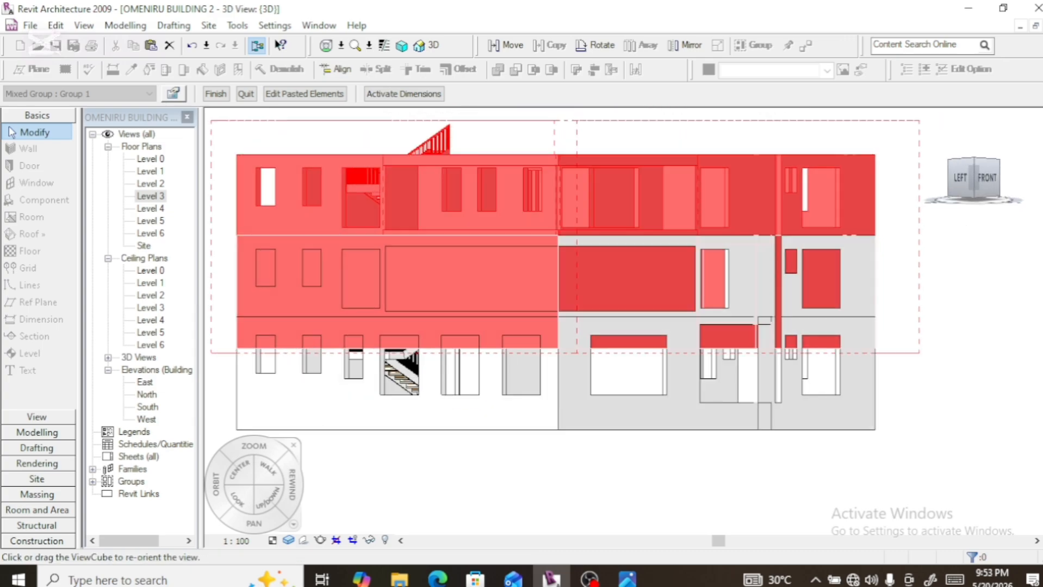
left_click_drag(972, 180, 1006, 180)
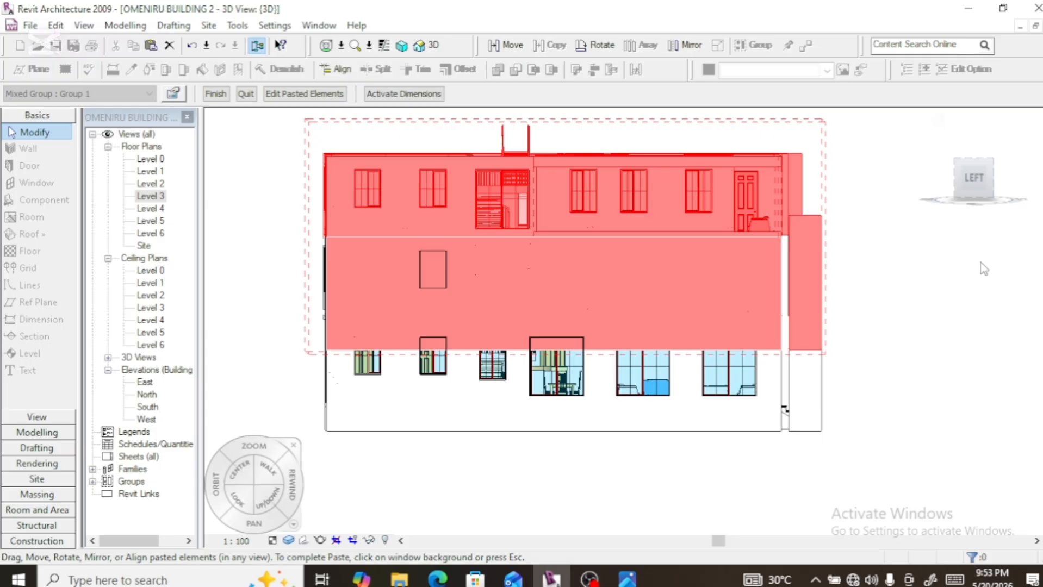
left_click(969, 189)
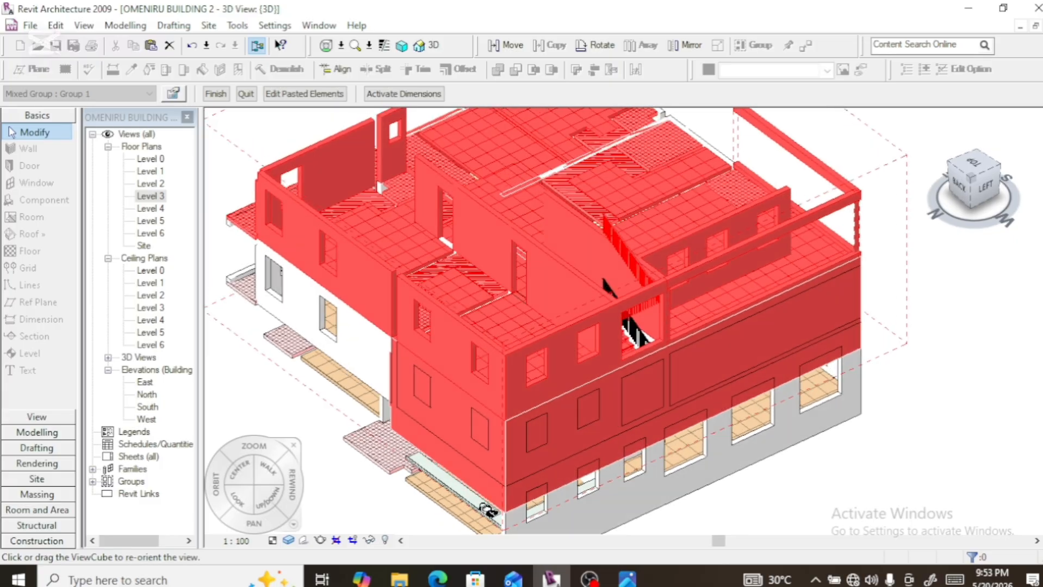
left_click_drag(974, 177, 1000, 158)
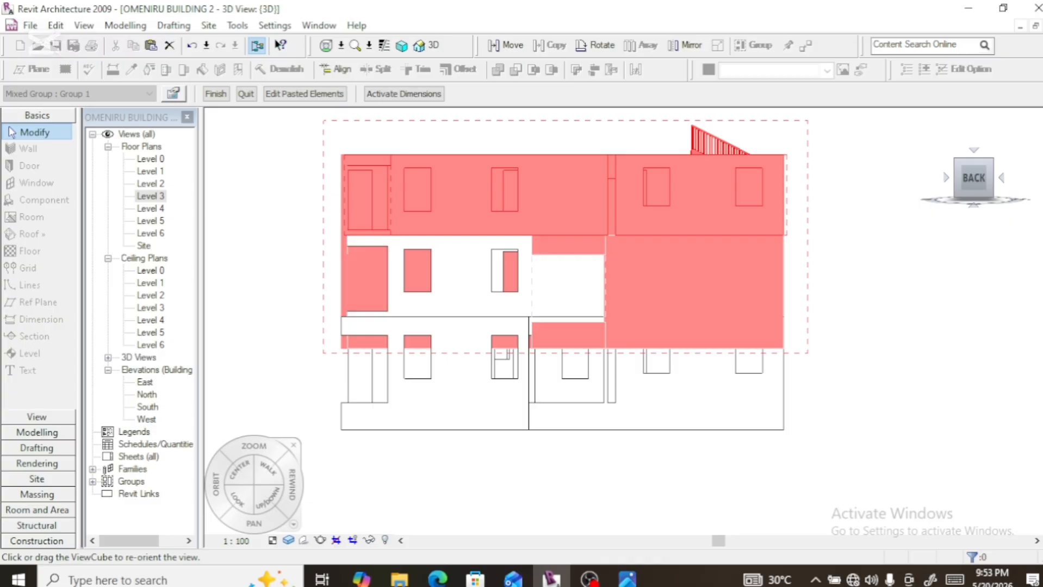
Examine on the back elevation how the pasted storey's lower outer corner aligns with the wall below
scroll(341, 257, "up", 1)
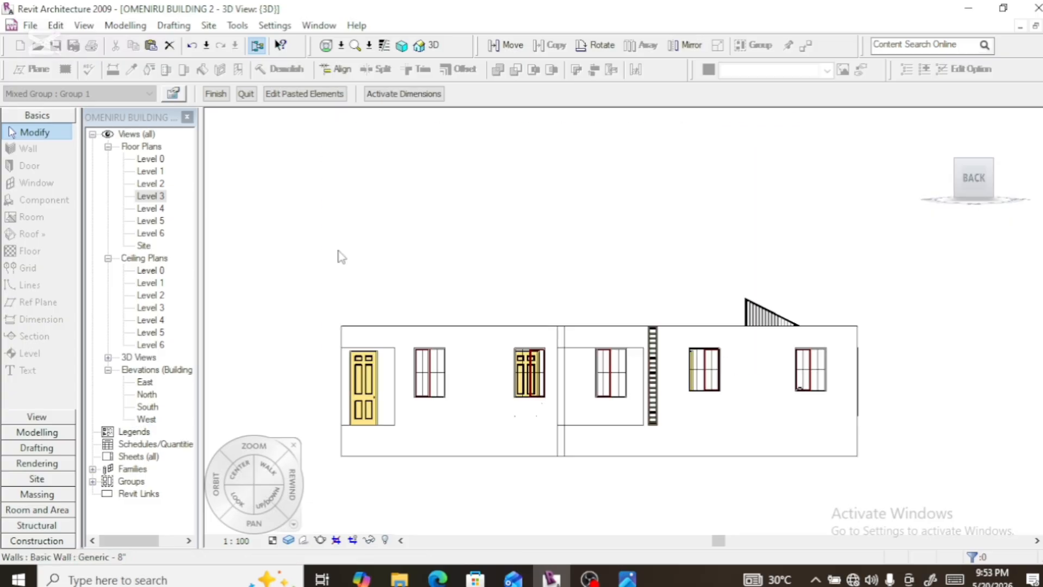
scroll(342, 256, "up", 5)
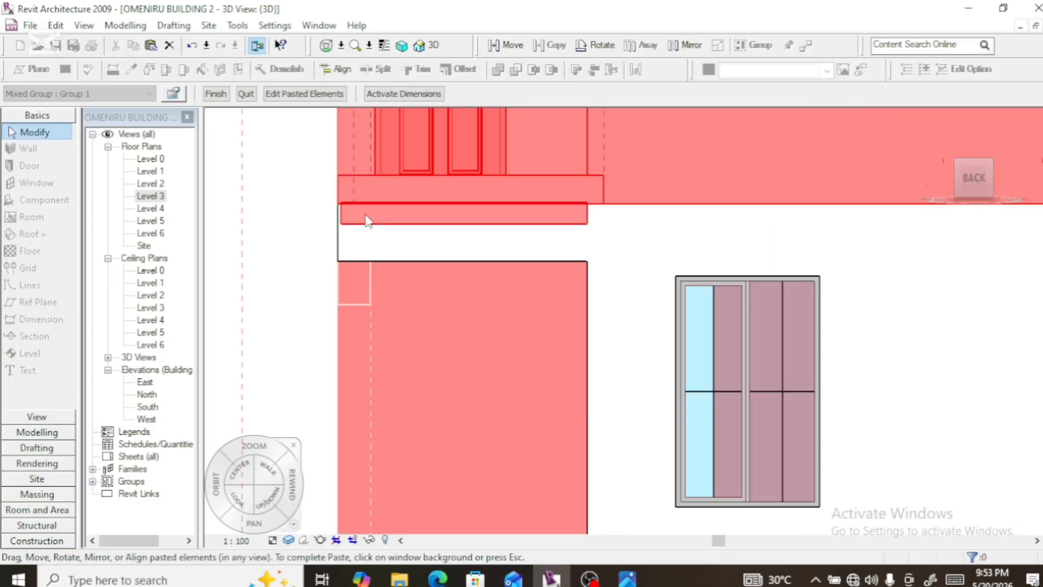
scroll(366, 219, "up", 2)
scroll(304, 187, "up", 2)
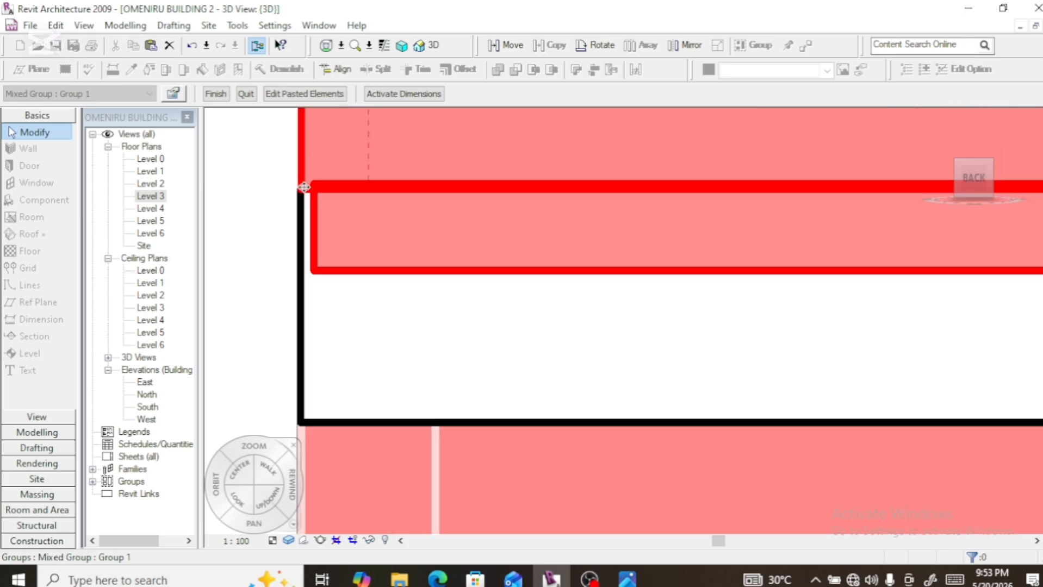
scroll(304, 187, "up", 3)
scroll(298, 174, "up", 1)
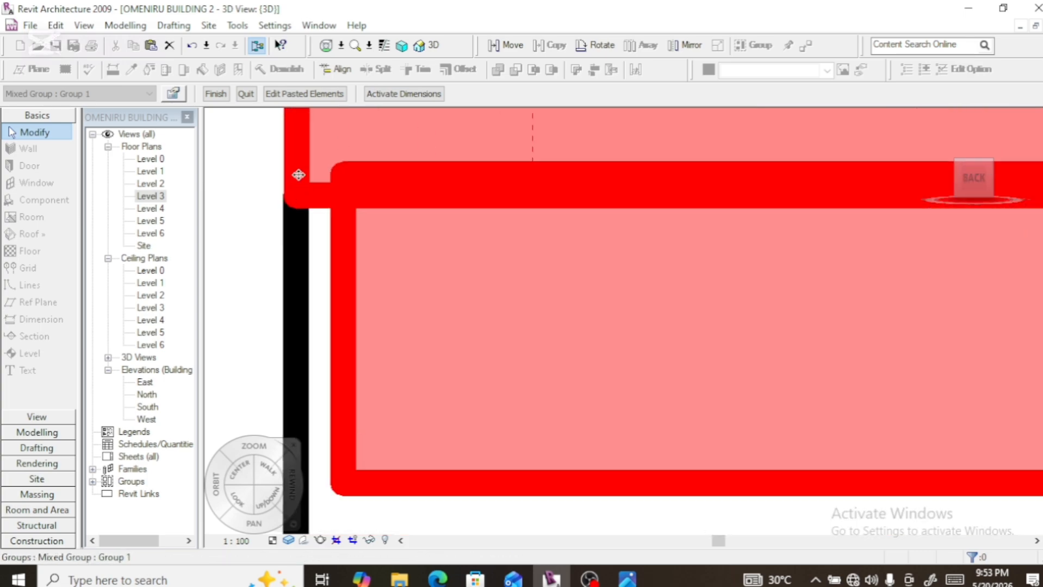
scroll(299, 175, "up", 2)
scroll(267, 286, "up", 2)
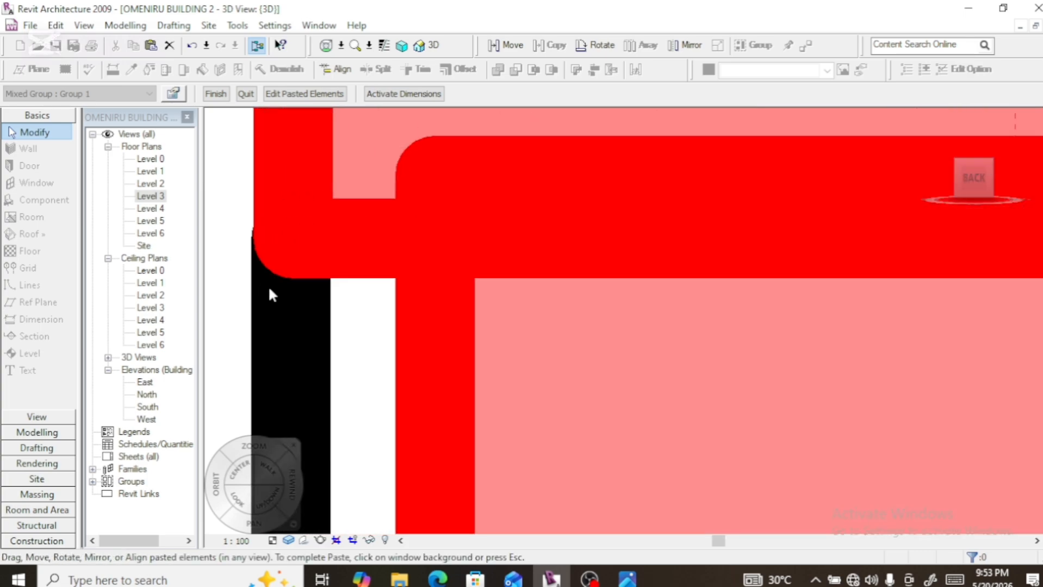
scroll(268, 285, "down", 5)
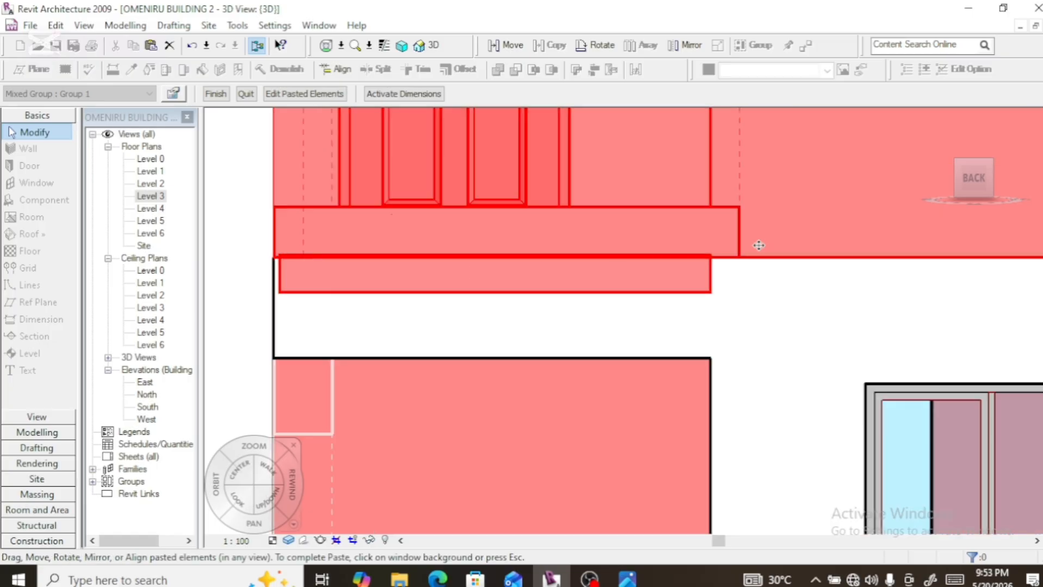
Examine on the right elevation how the pasted storey's outer edge aligns with the storey below
left_click(989, 181)
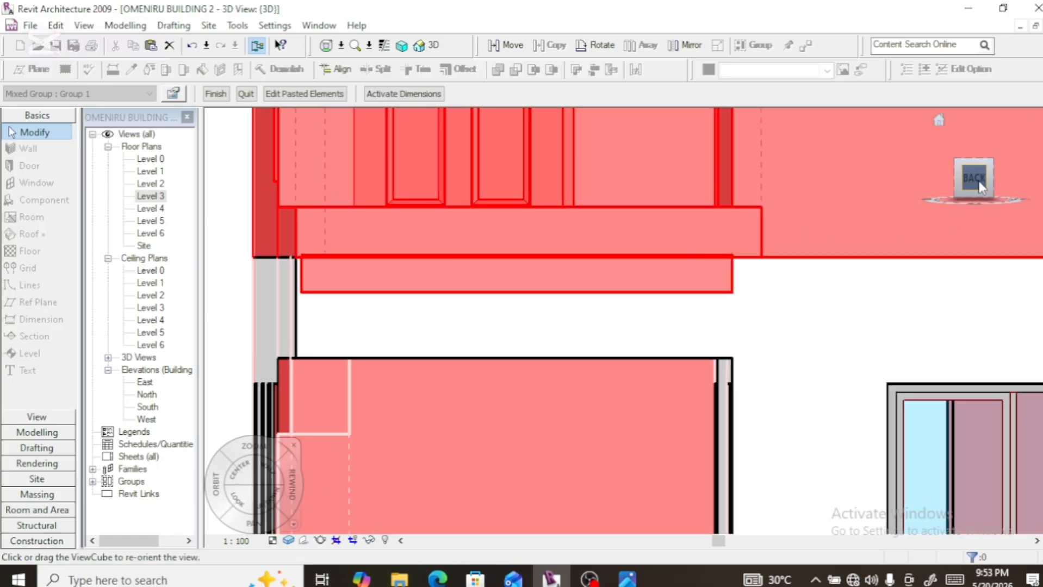
left_click_drag(978, 182, 942, 178)
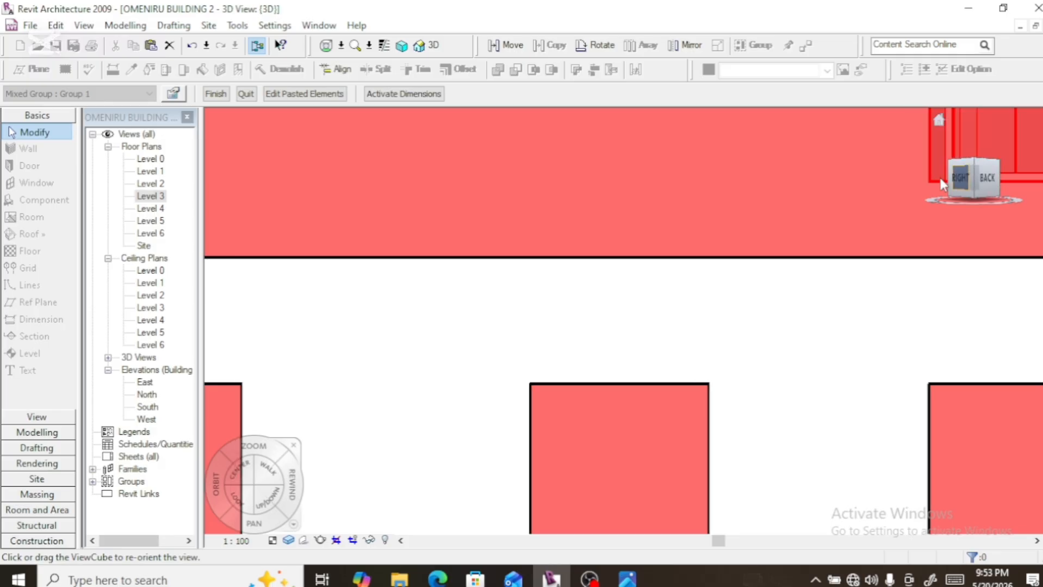
left_click(960, 179)
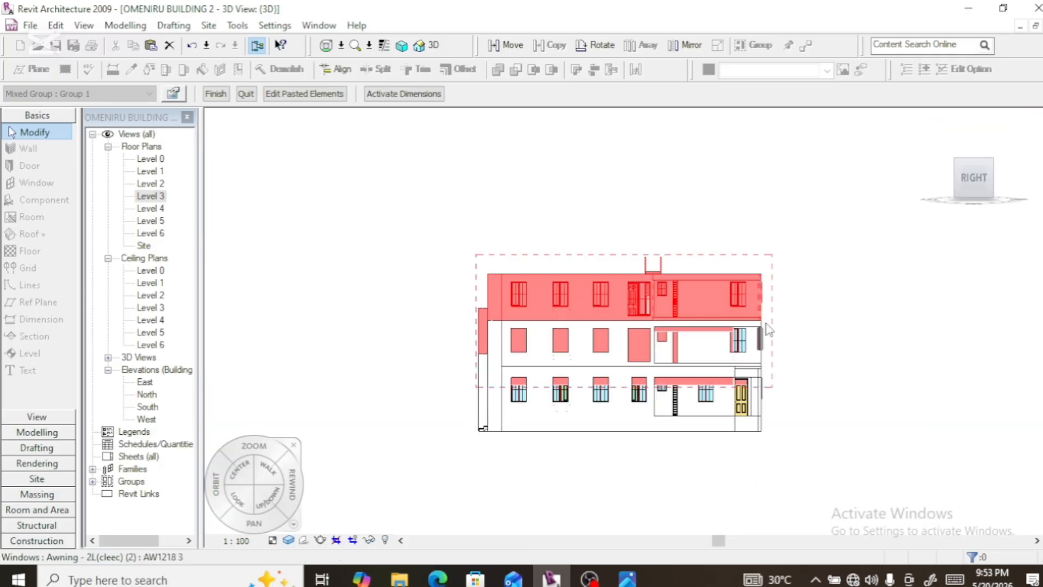
scroll(766, 323, "up", 5)
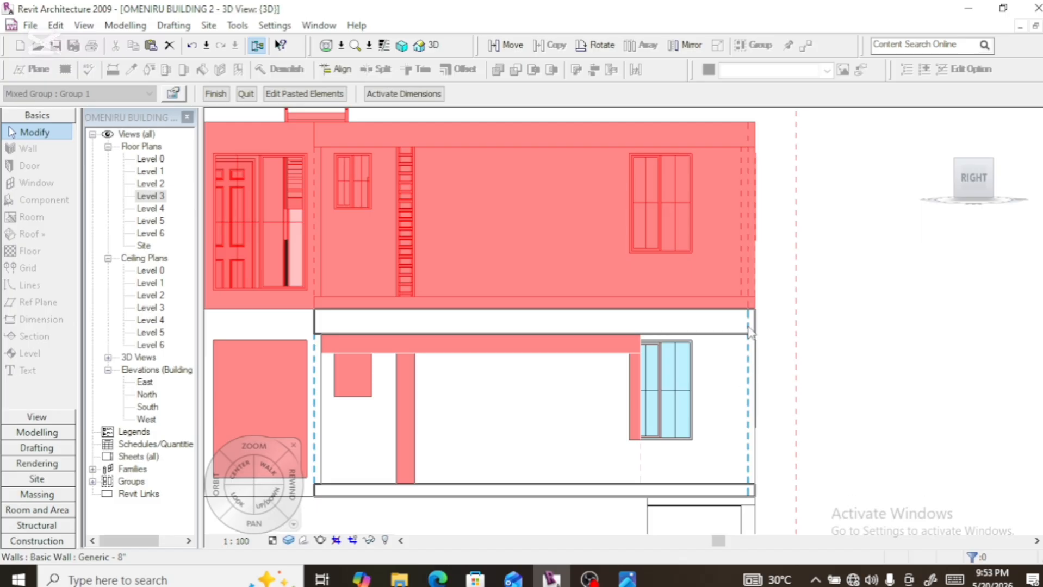
scroll(751, 325, "up", 5)
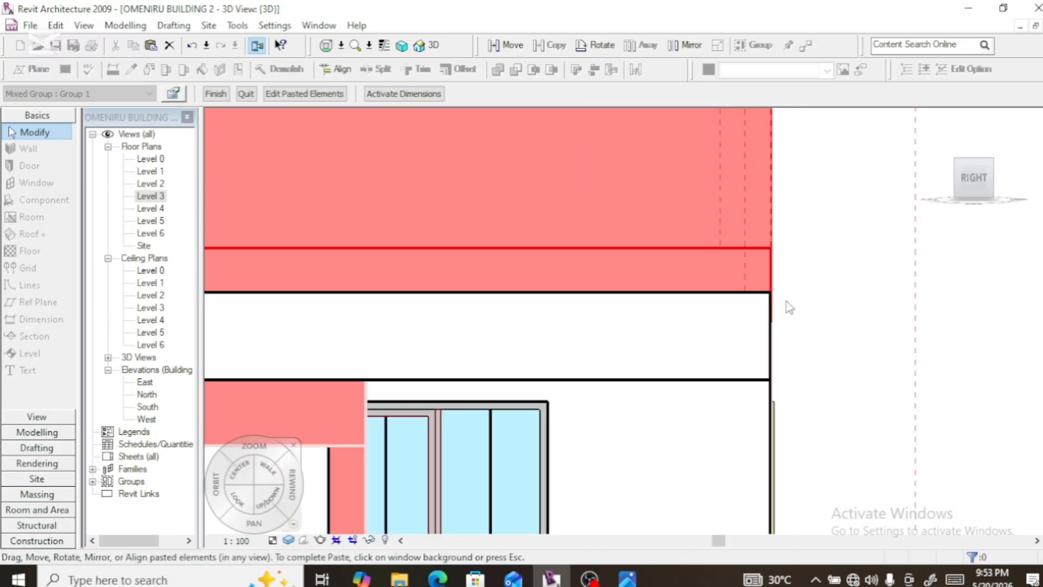
scroll(776, 287, "up", 3)
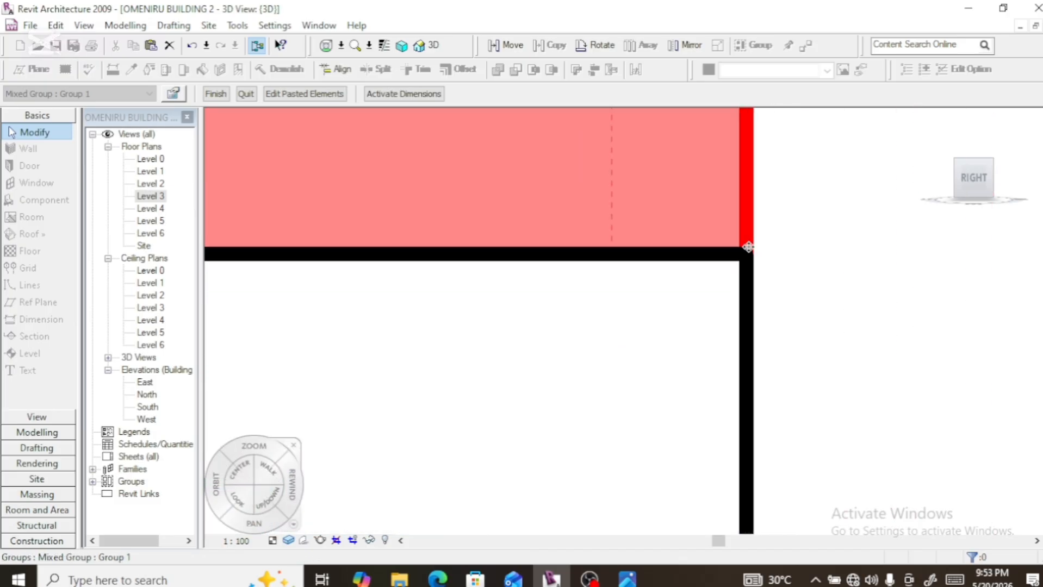
scroll(750, 253, "down", 8)
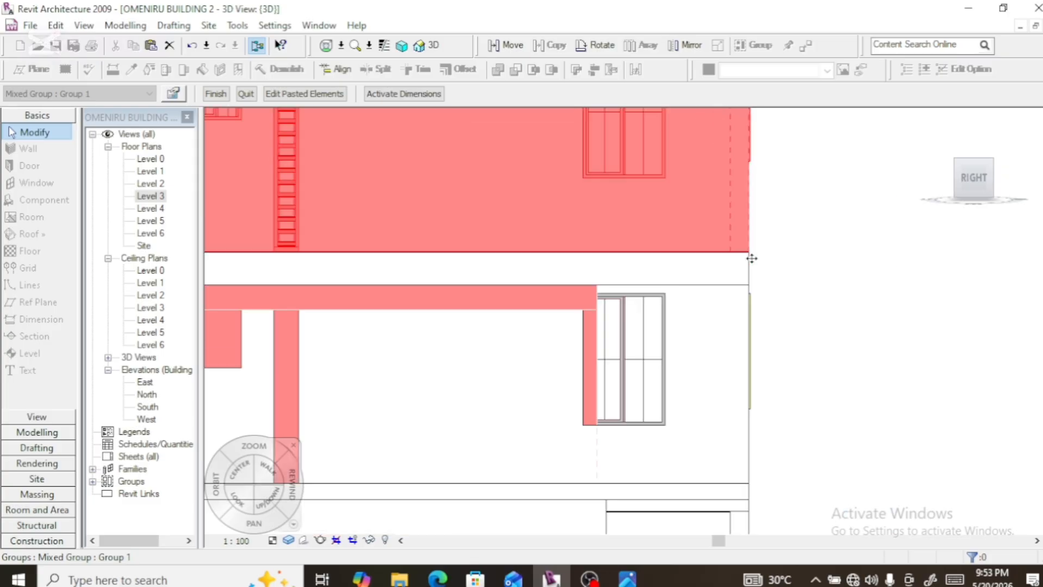
scroll(752, 260, "down", 2)
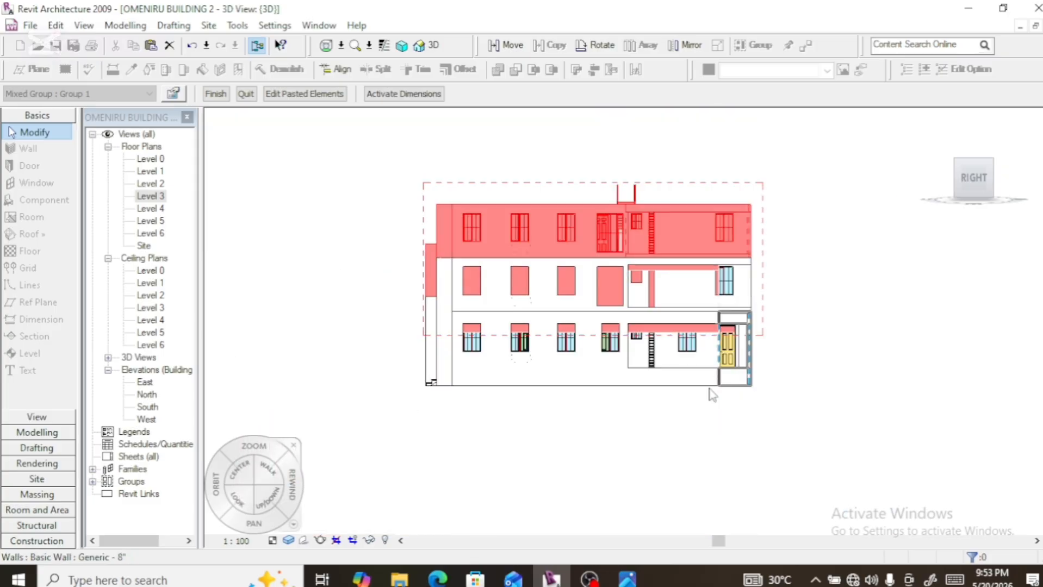
Finish placing the pasted storey and accept the overlapping-wall warnings
left_click(681, 442)
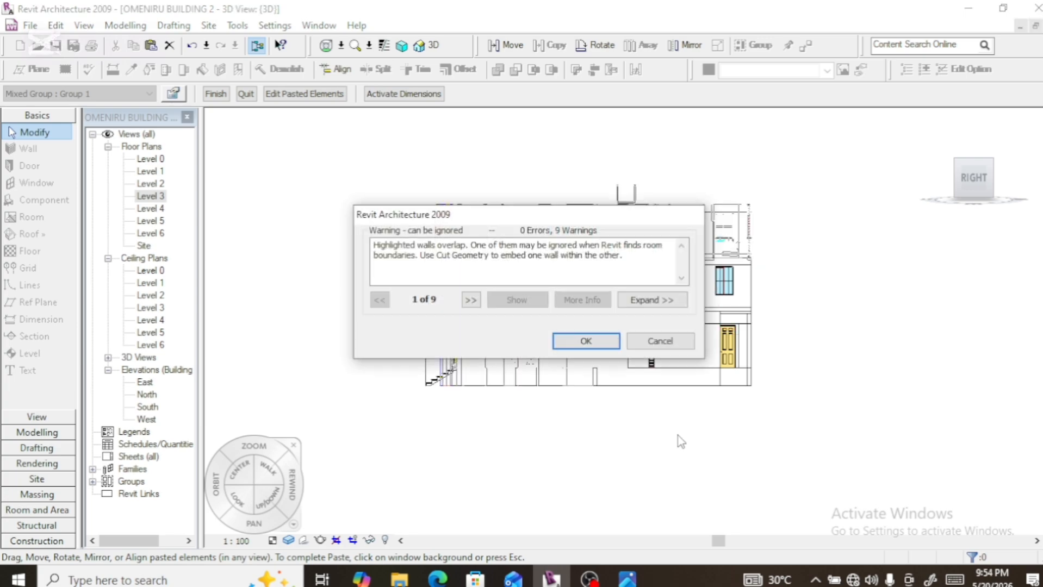
left_click(600, 342)
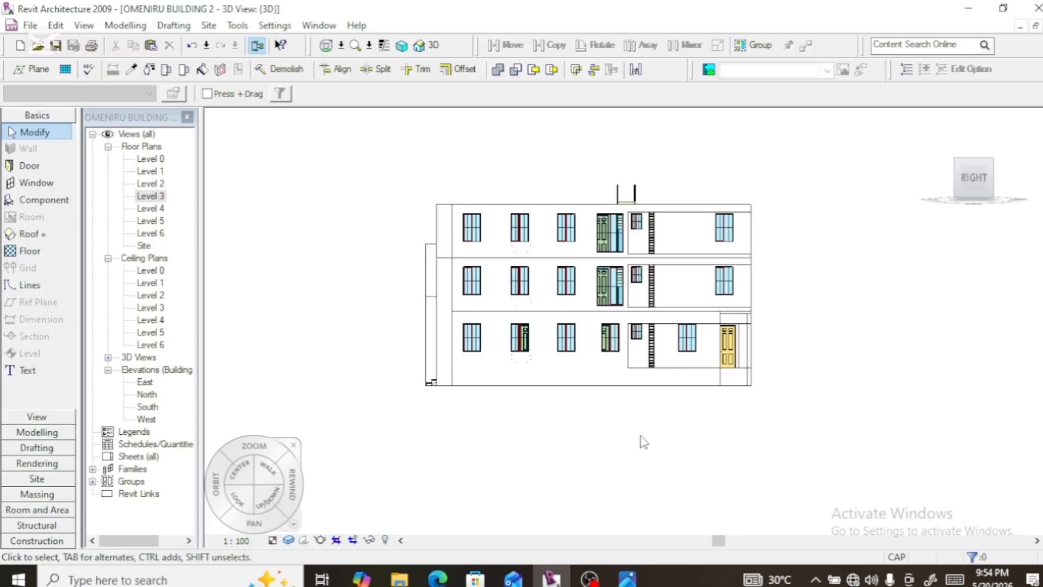
scroll(643, 442, "down", 3)
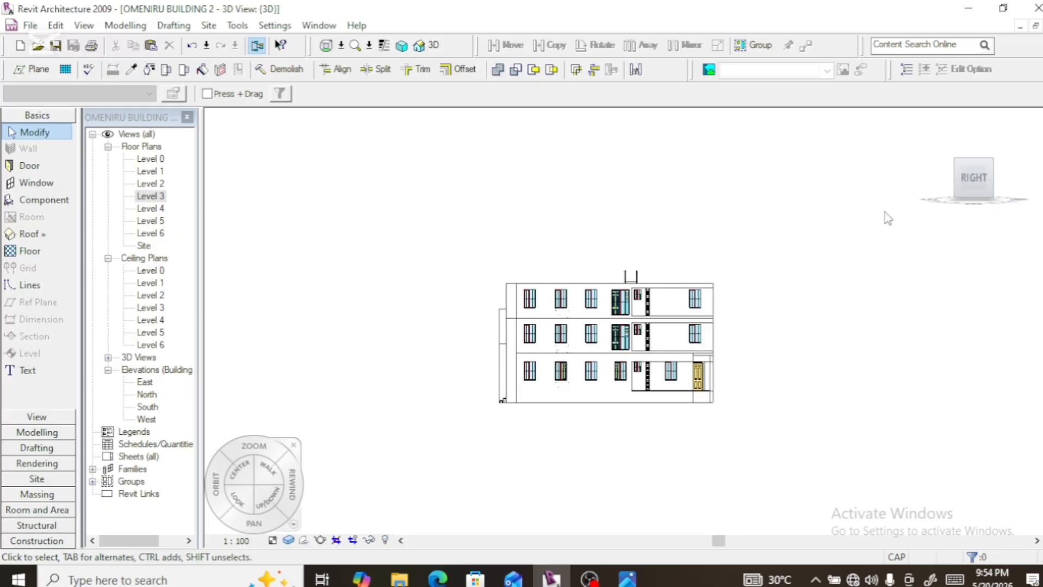
mouse_move(964, 185)
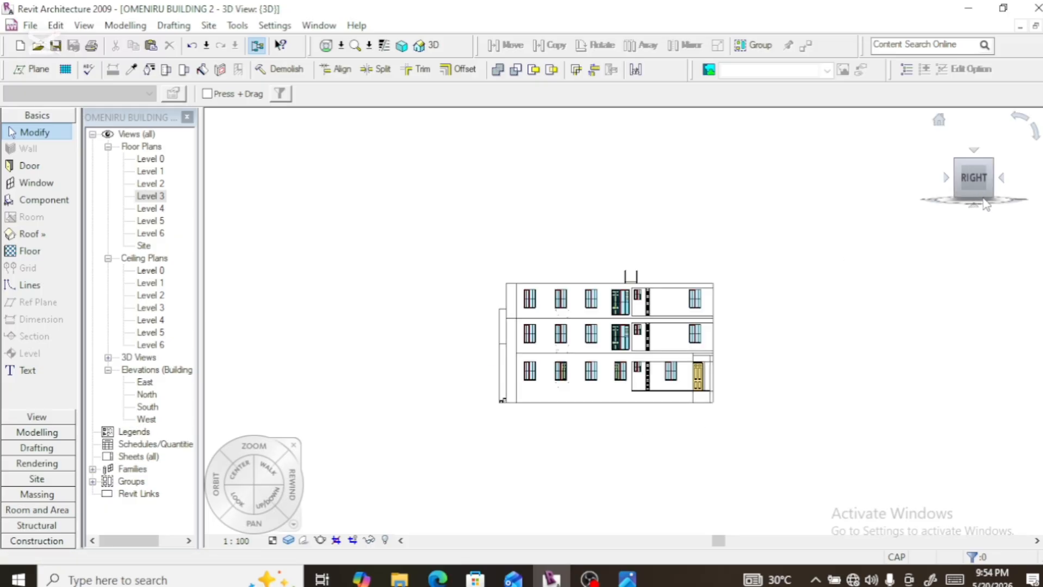
Examine the three-storey building in 3D from a raised front angle, inspecting the top storey's balcony, interior walls and the front corner column
left_click_drag(974, 186, 1036, 200)
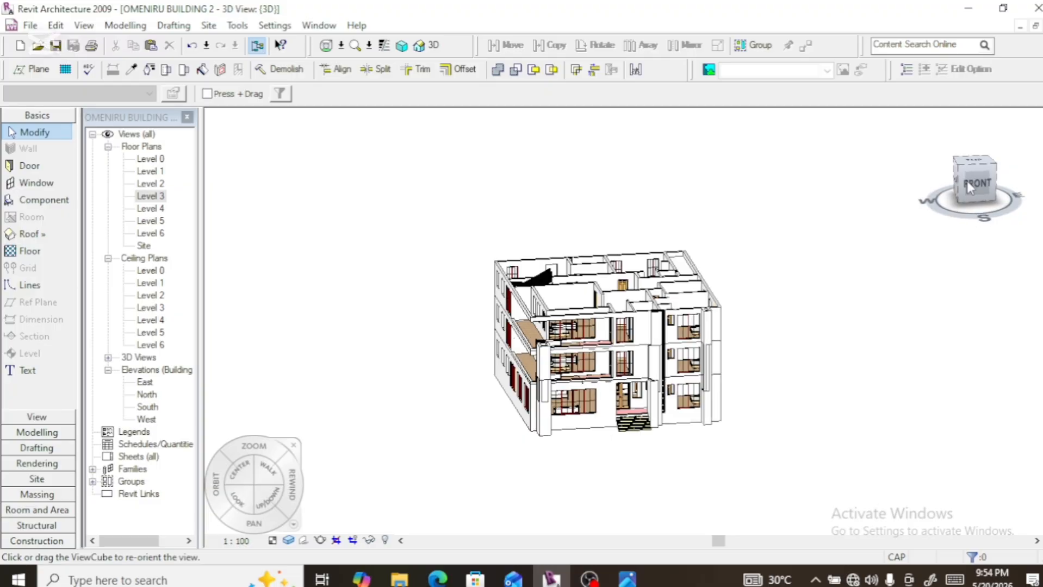
scroll(534, 313, "up", 3)
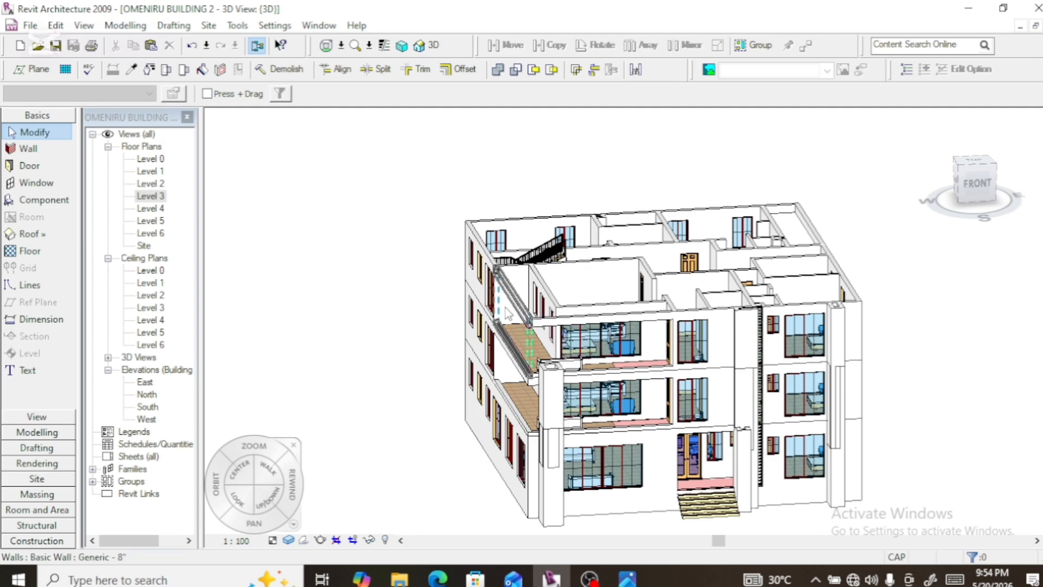
scroll(505, 305, "up", 4)
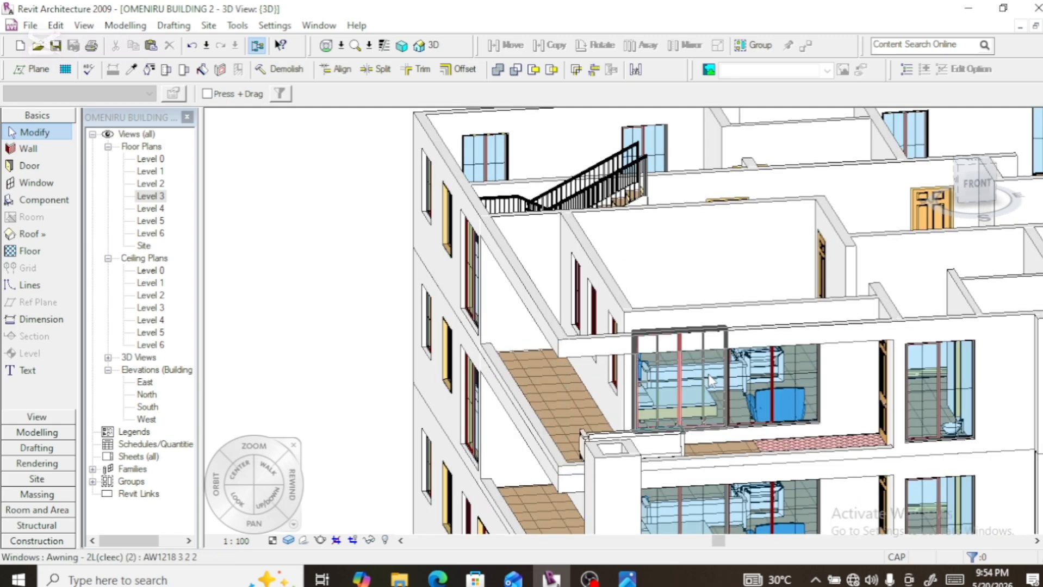
scroll(696, 373, "down", 2)
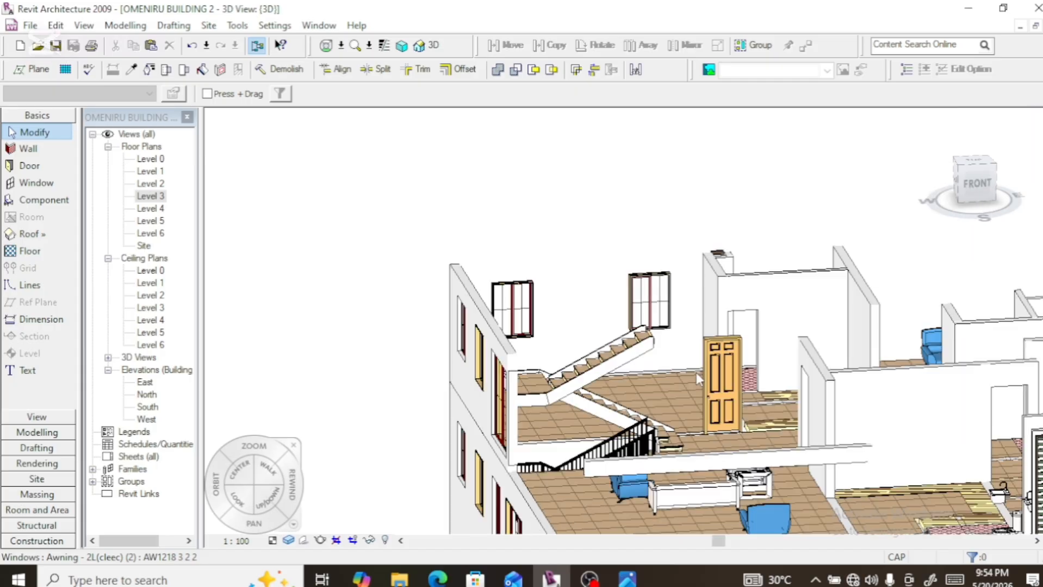
scroll(492, 328, "down", 1)
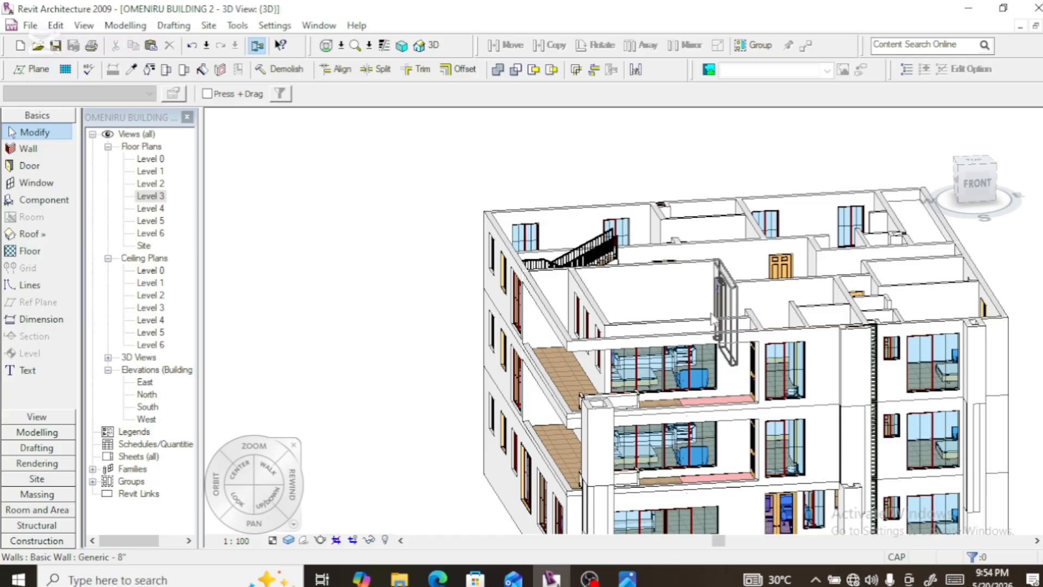
scroll(635, 264, "down", 2)
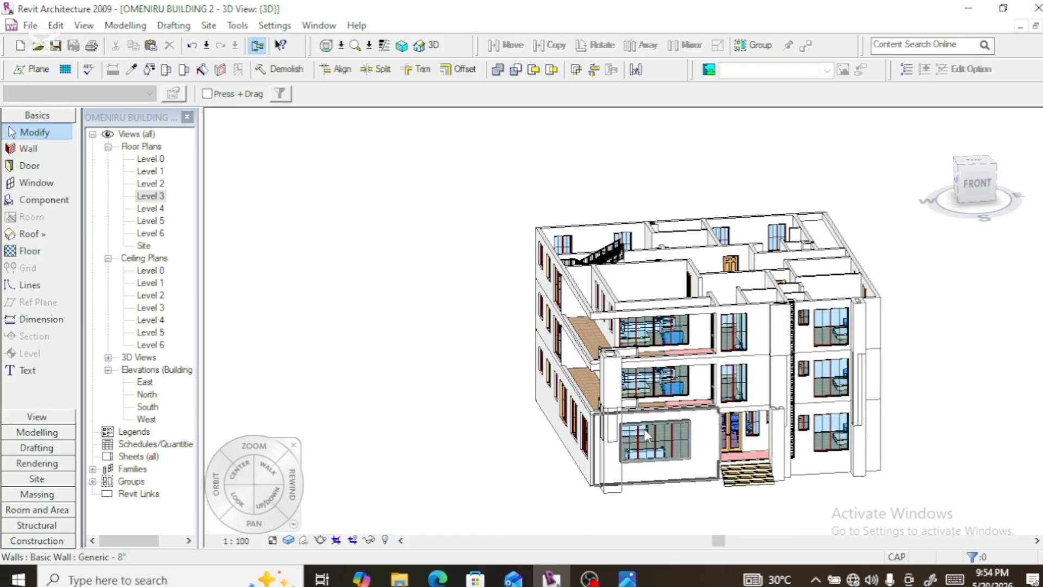
scroll(615, 464, "up", 4)
scroll(614, 461, "up", 1)
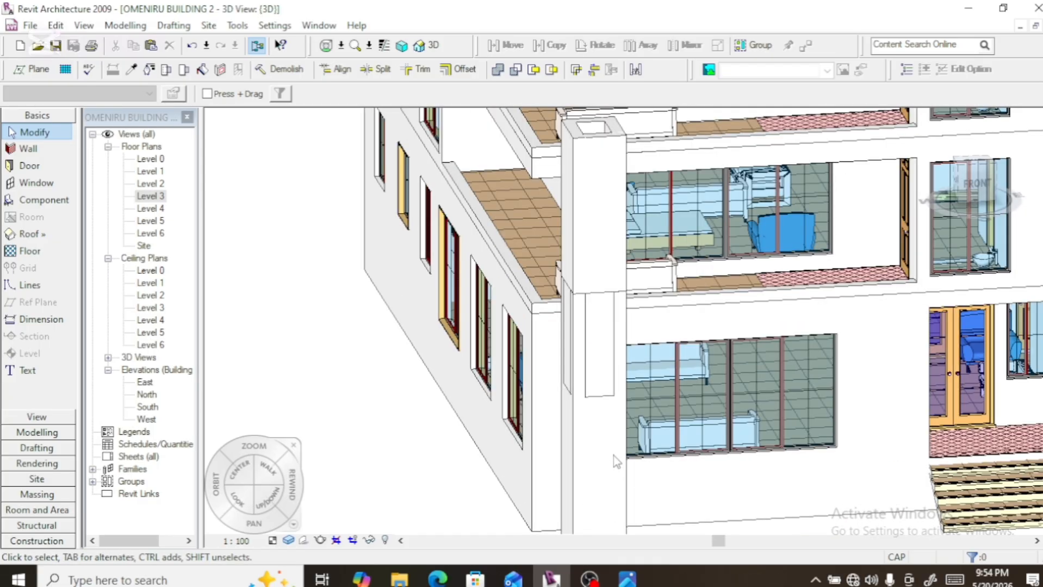
Select the corner column's overhanging wall and examine how it meets the storey below, including in the straight front elevation
left_click(589, 298)
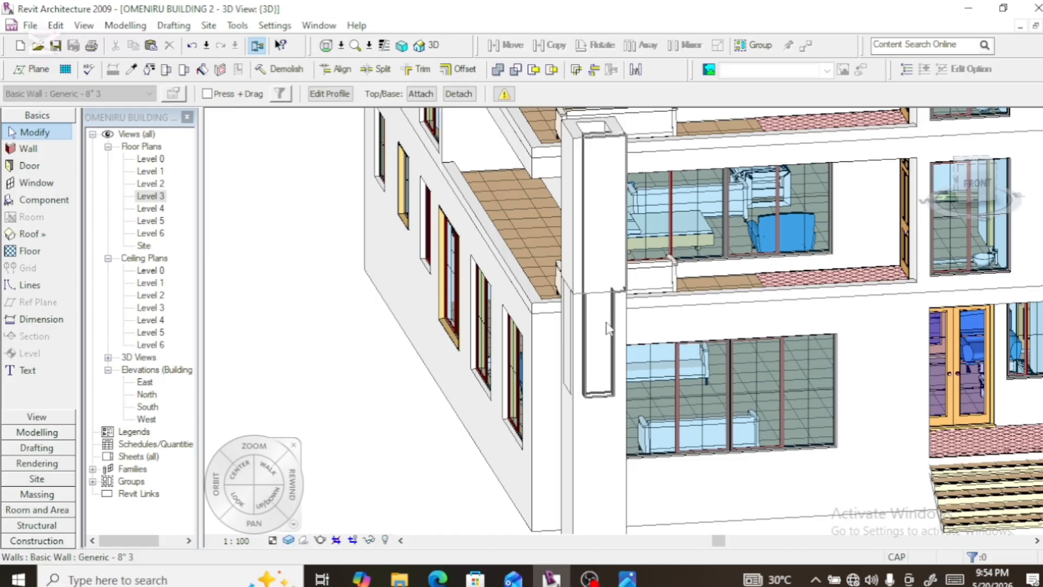
scroll(607, 442, "up", 2)
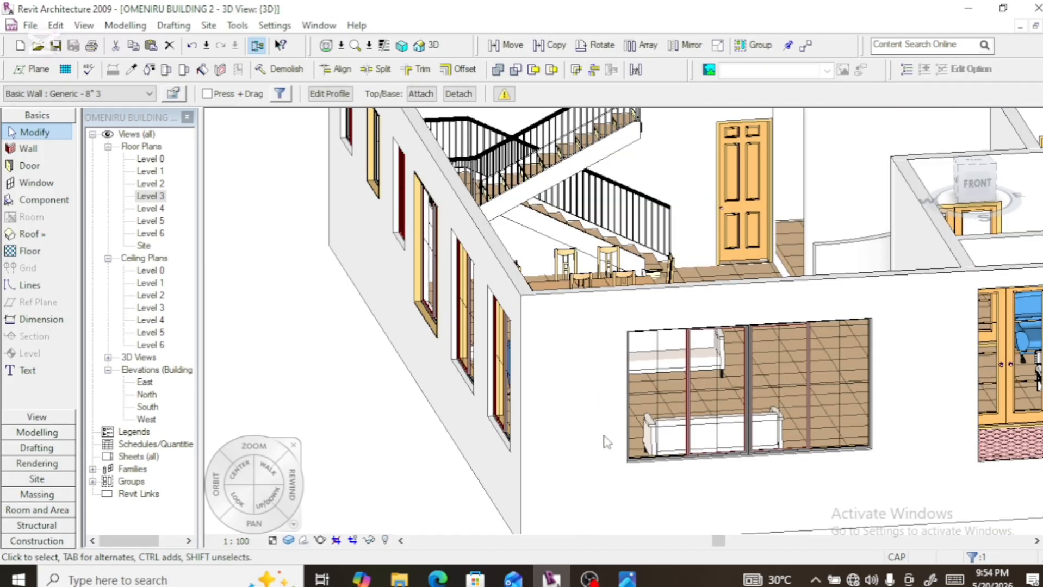
scroll(598, 442, "down", 2)
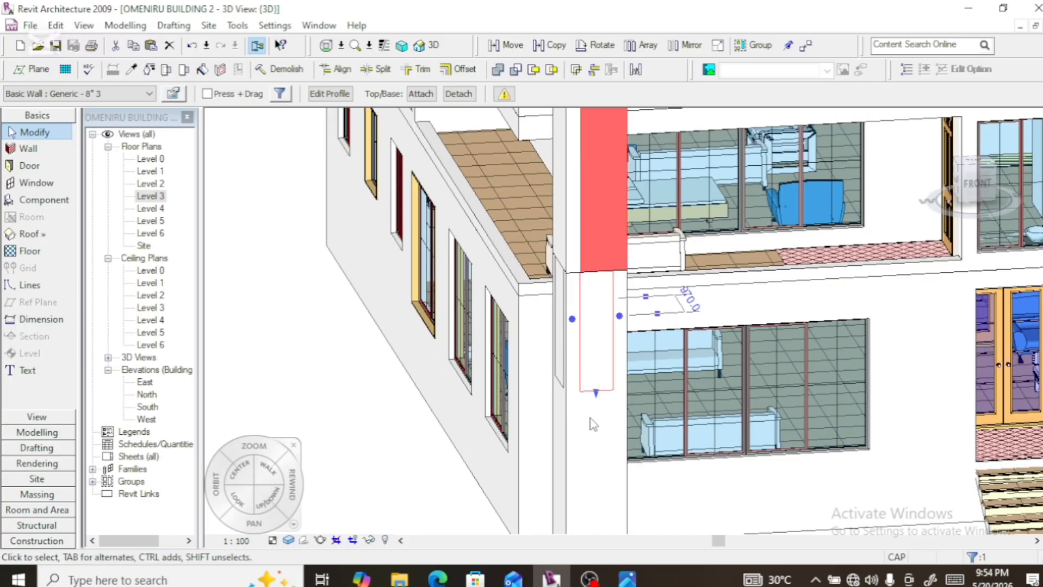
scroll(598, 416, "down", 3)
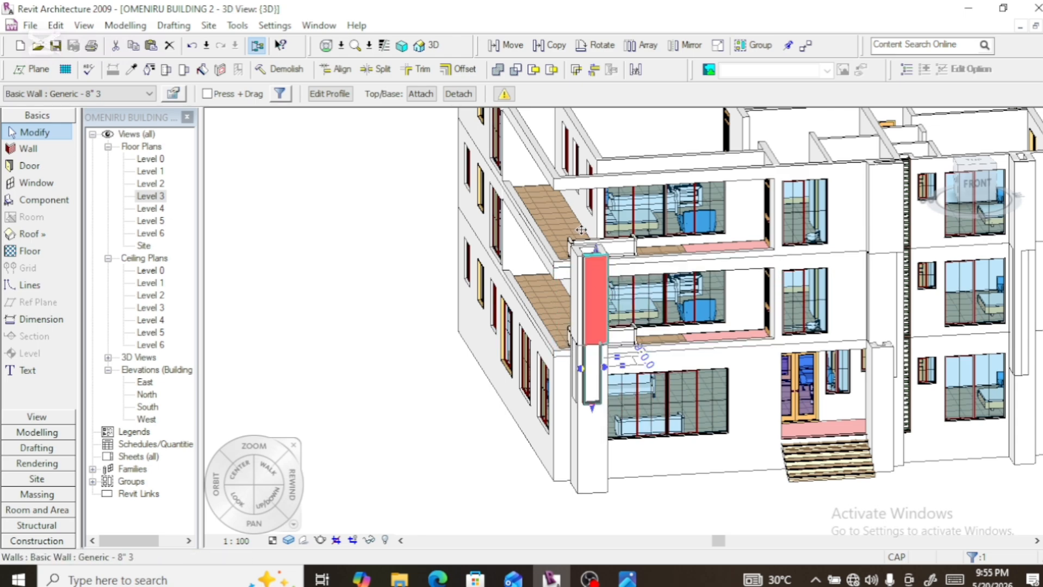
scroll(583, 280, "down", 2)
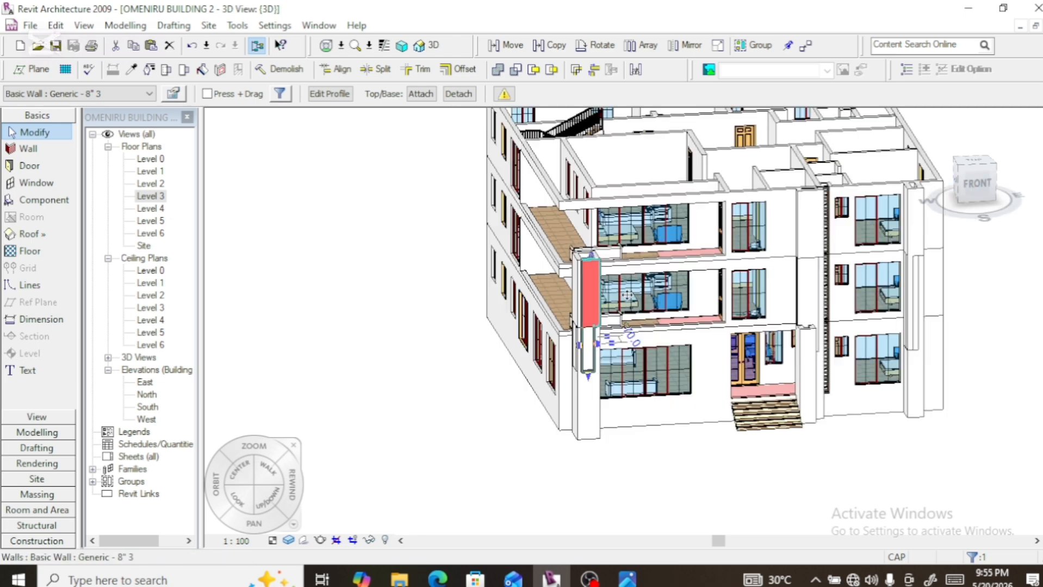
left_click(968, 184)
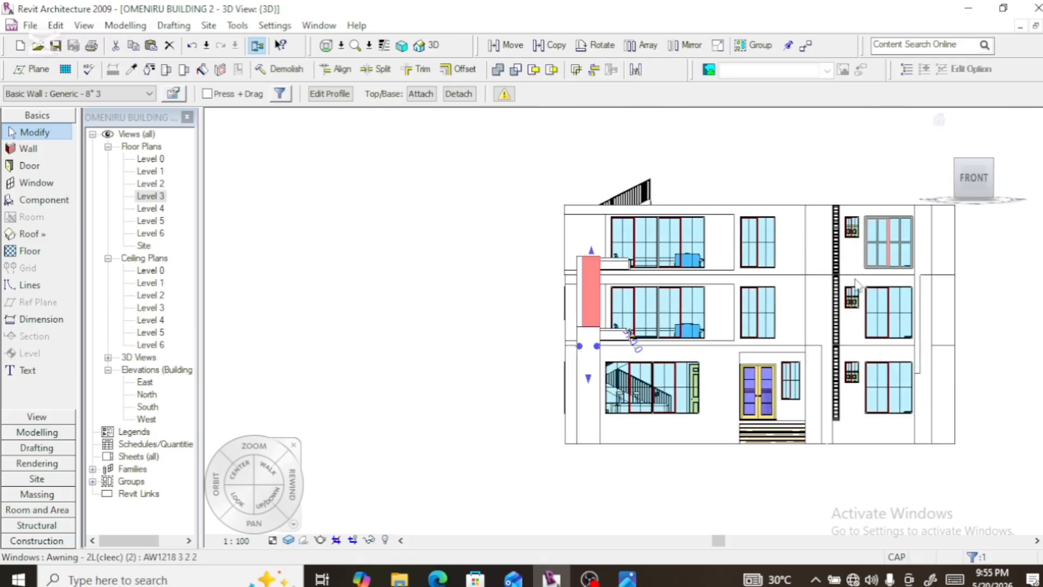
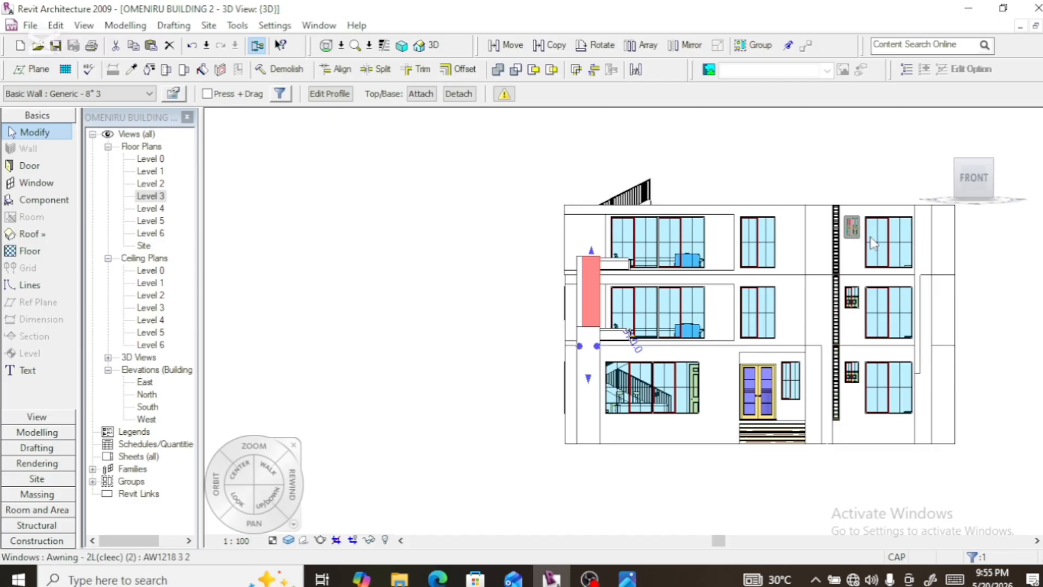
mouse_move(998, 158)
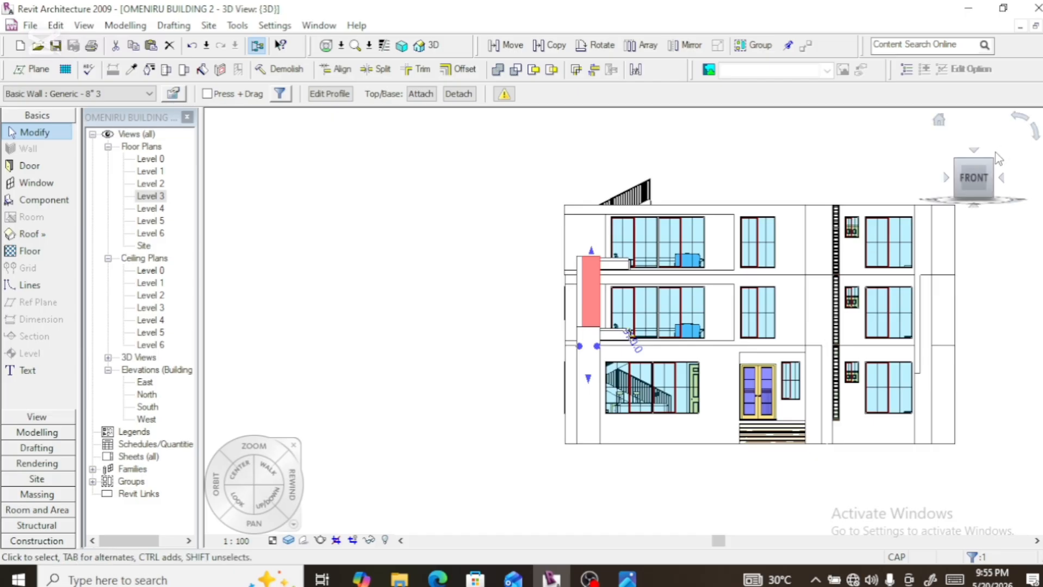
left_click(965, 188)
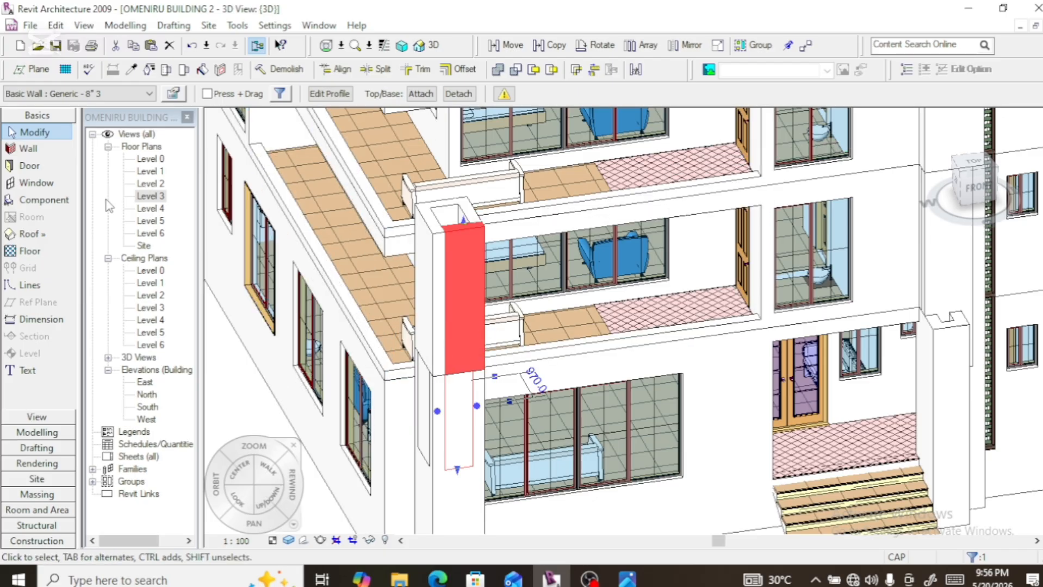
Edit the Masters Room floor sketch on the Level 2 plan, moving its lower boundary from the balcony edge to the room's front wall
double_click(150, 184)
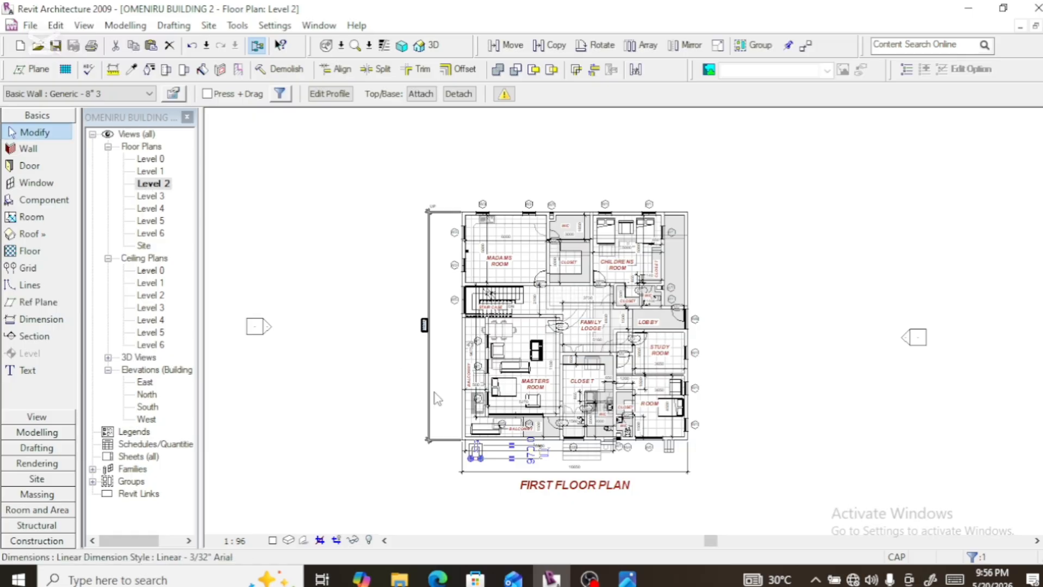
scroll(510, 439, "up", 5)
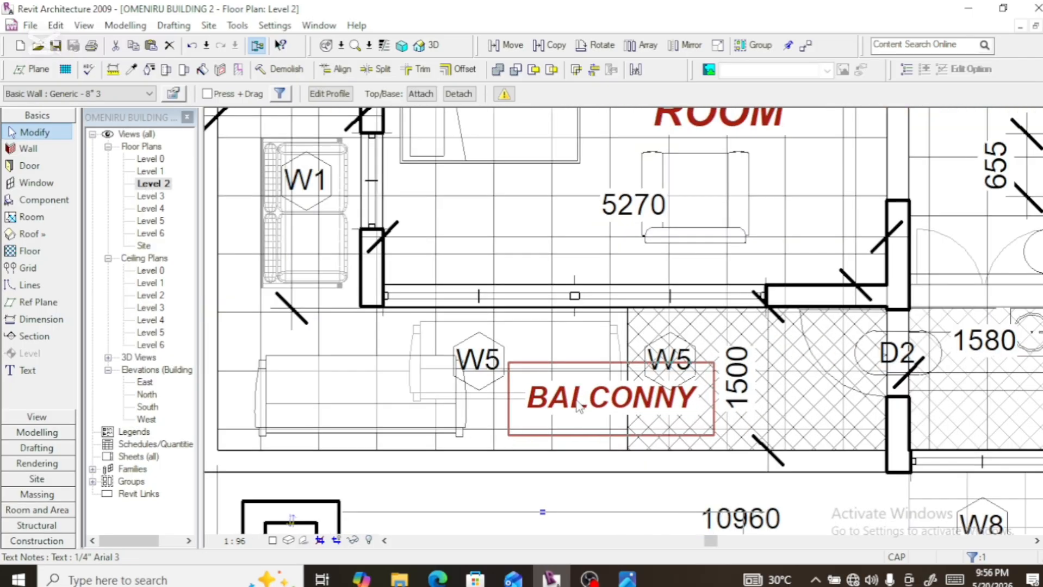
left_click(558, 347)
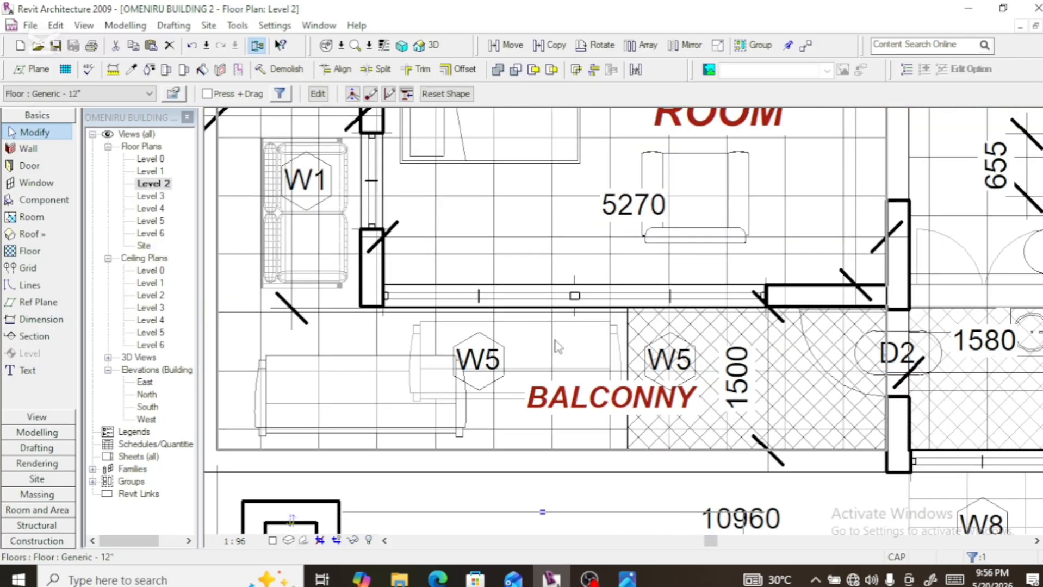
scroll(575, 405, "down", 2)
scroll(576, 406, "down", 1)
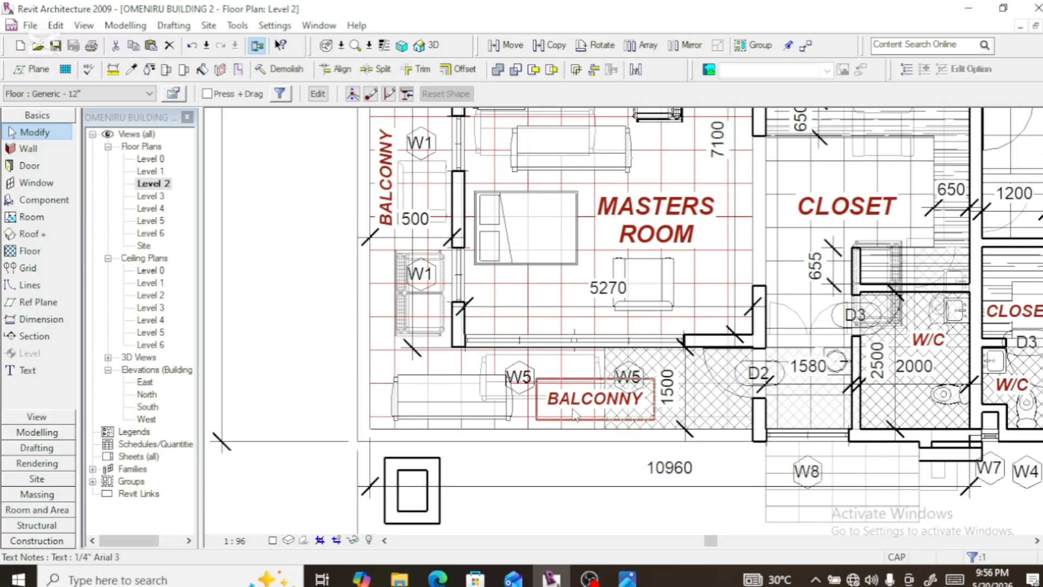
left_click(318, 94)
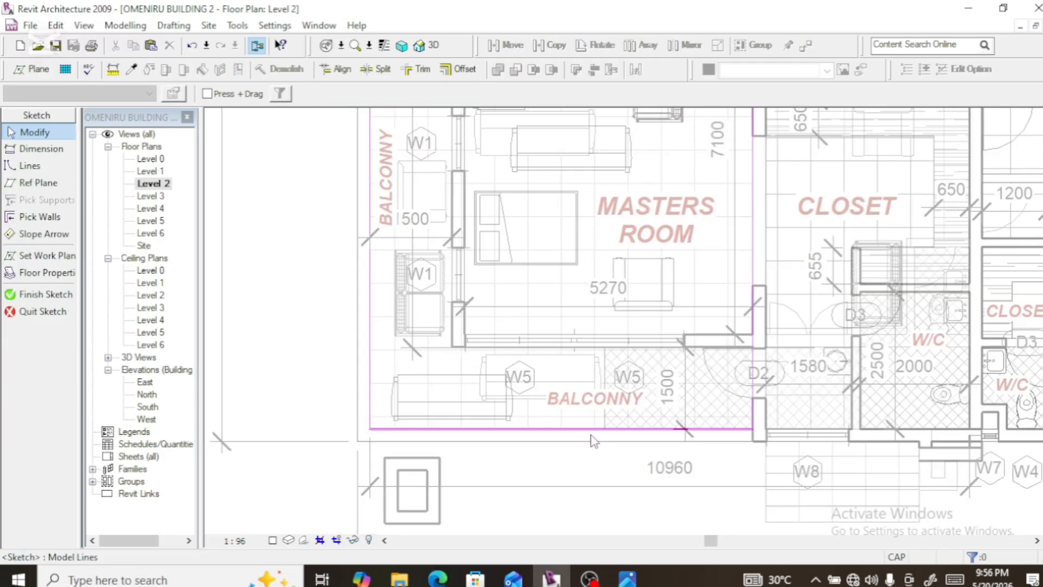
left_click(570, 429)
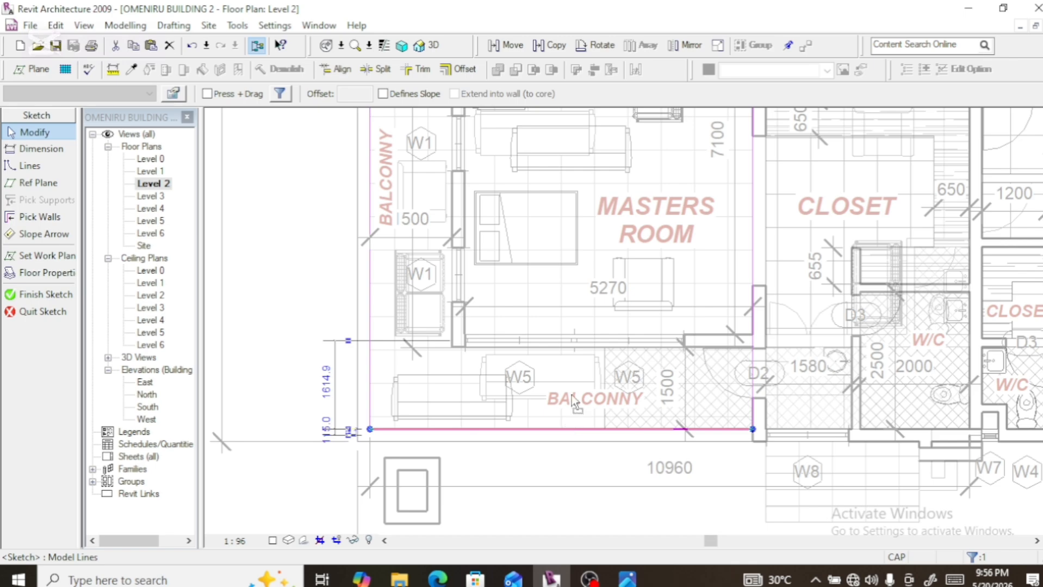
left_click_drag(571, 396, 583, 331)
Move the floor sketch's side balcony boundary in to the Masters Room's left wall and finish the sketch
scroll(607, 392, "down", 5)
scroll(487, 224, "up", 4)
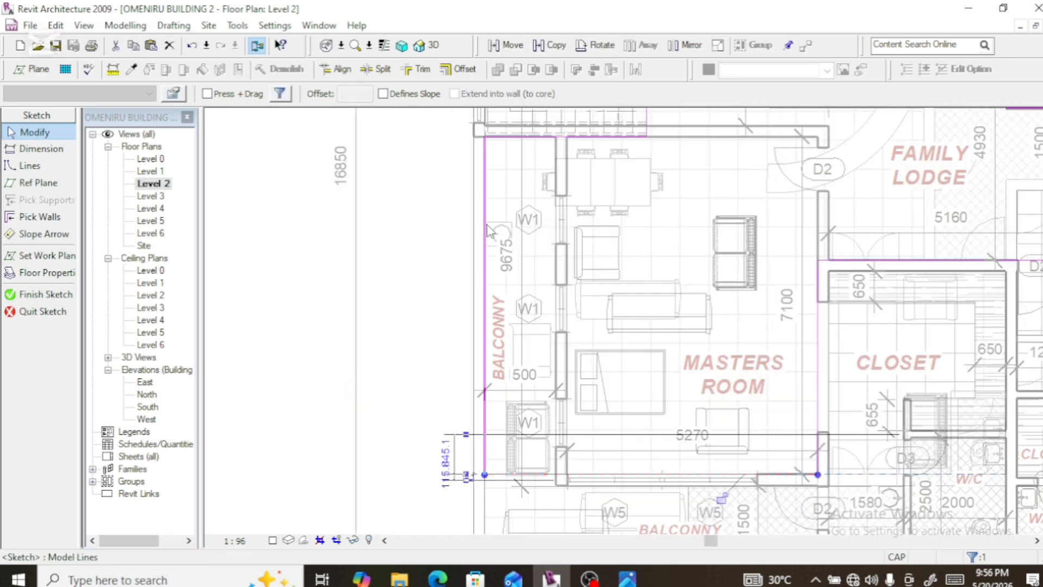
left_click(486, 230)
left_click_drag(517, 233, 563, 240)
scroll(517, 249, "down", 2)
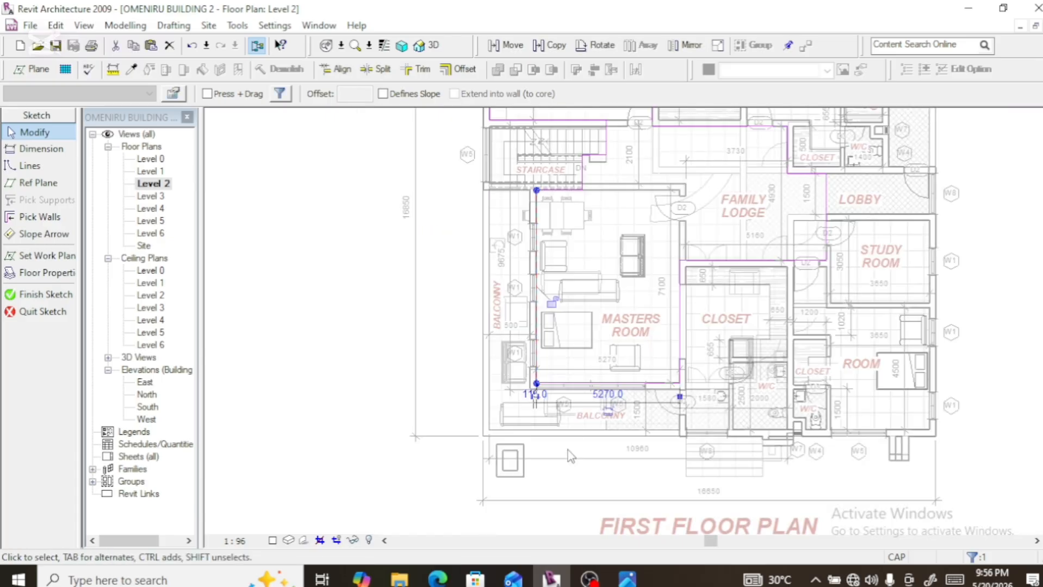
scroll(555, 456, "up", 4)
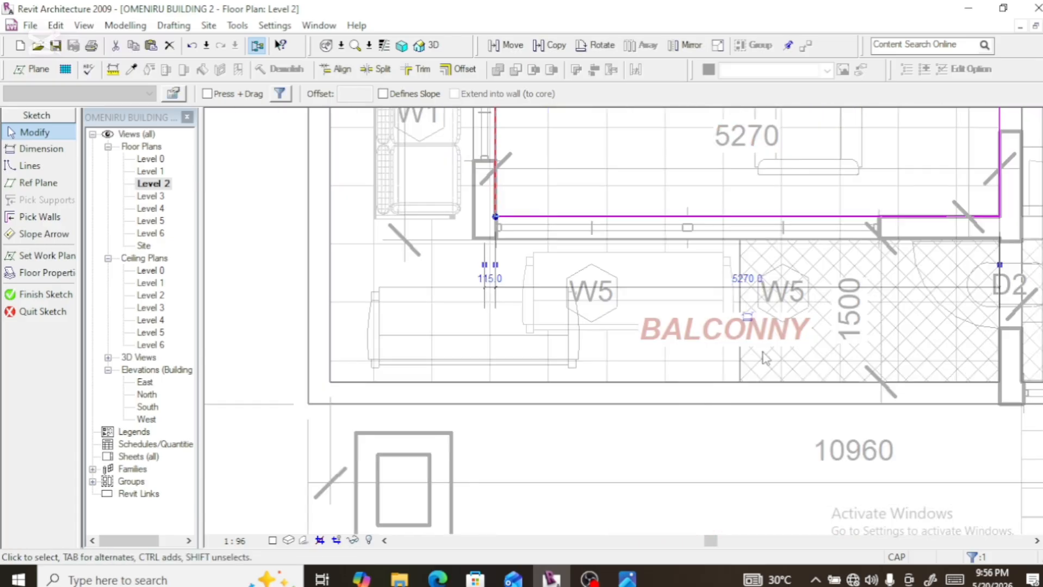
left_click(67, 298)
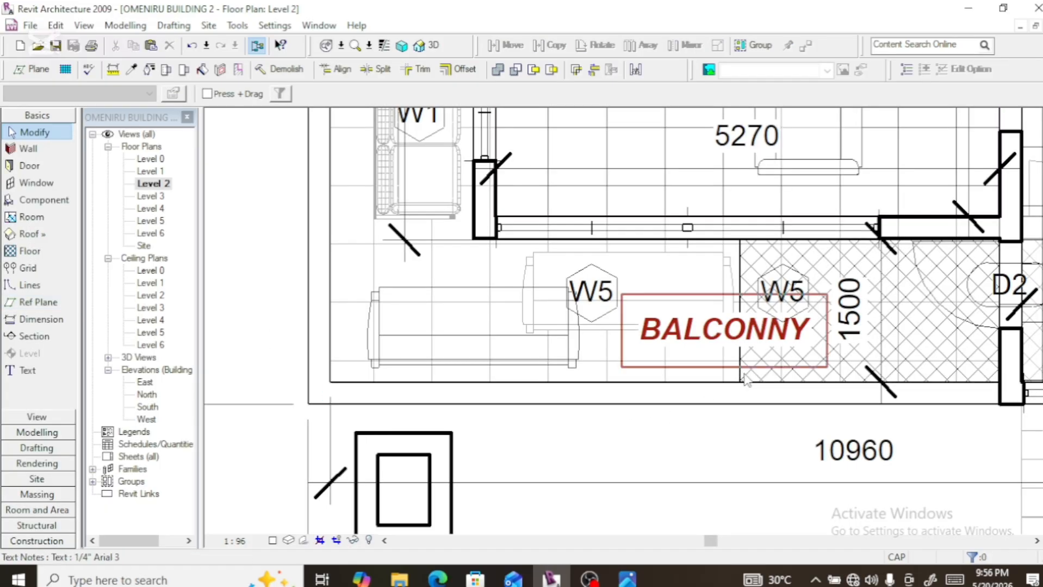
Edit the hatched front balcony floor's sketch and move its lower boundary to the inner face of the balcony's outer wall
left_click(742, 283)
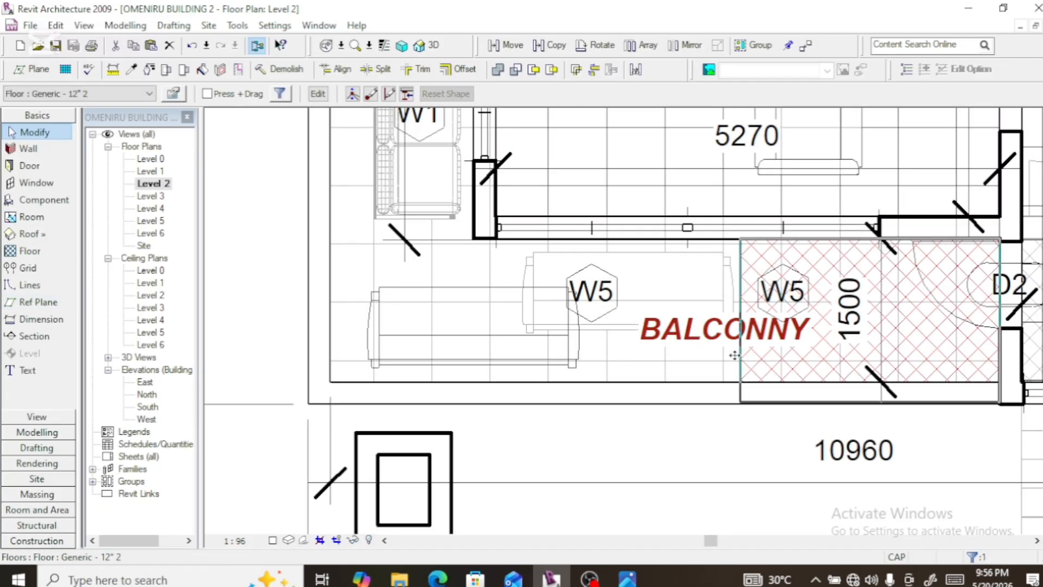
left_click(318, 95)
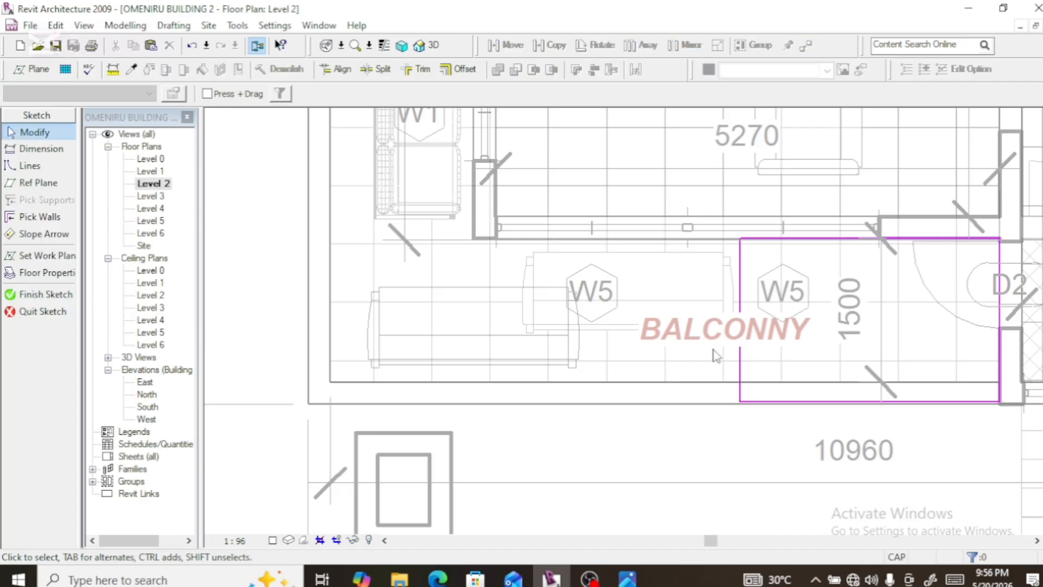
scroll(592, 343, "down", 2)
scroll(862, 451, "up", 4)
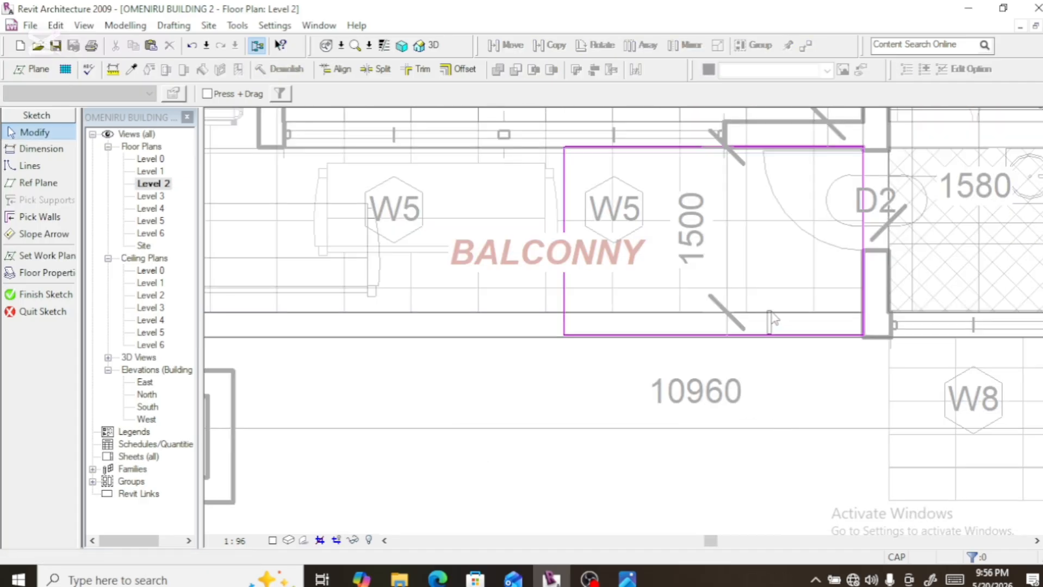
left_click(776, 336)
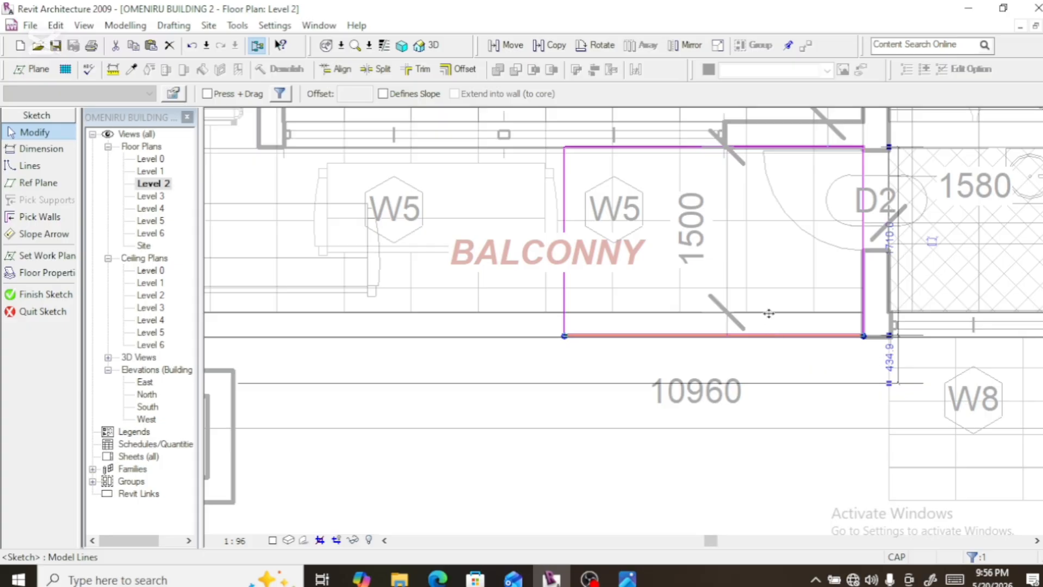
left_click_drag(768, 314, 768, 313)
scroll(784, 479, "down", 2)
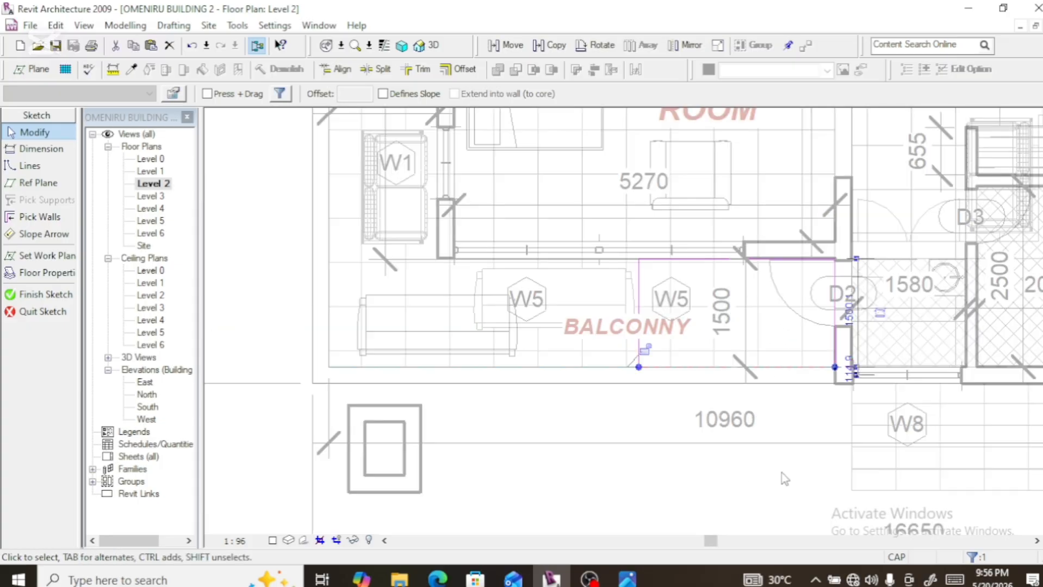
Extend the balcony floor sketch by moving its left boundary to the inner face of the side balcony's outer wall
left_click(636, 285)
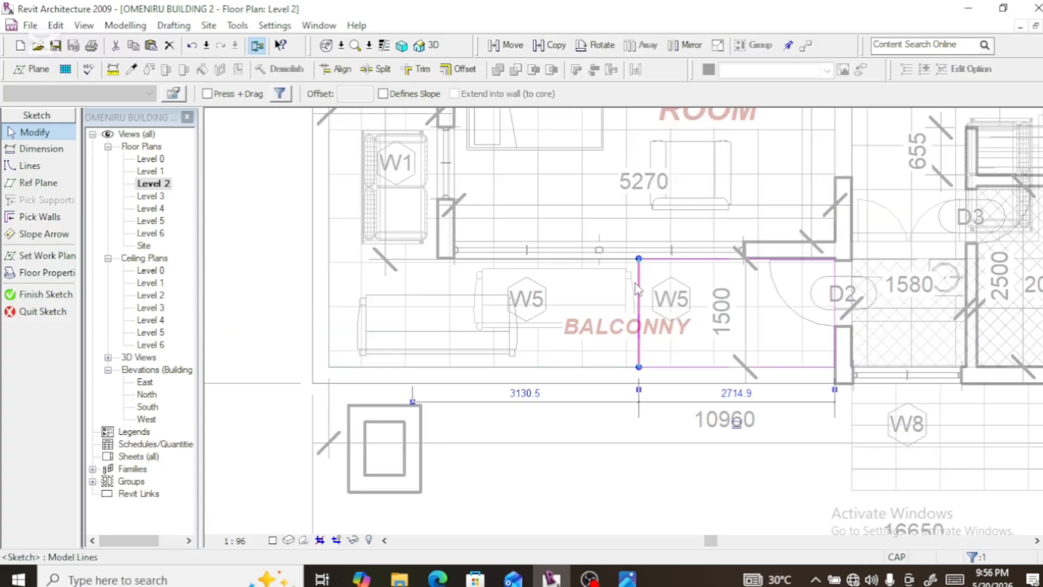
left_click_drag(591, 292, 329, 283)
scroll(380, 354, "down", 2)
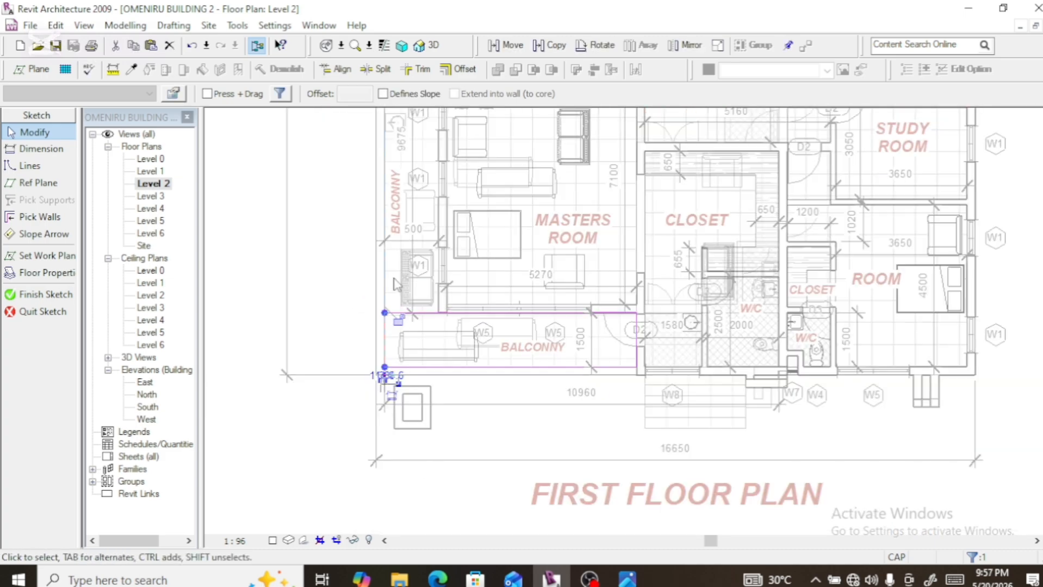
Shorten the balcony sketch's upper boundary line so it ends at the Masters Room's outer lower-left corner
scroll(386, 343, "up", 4)
left_click(384, 335)
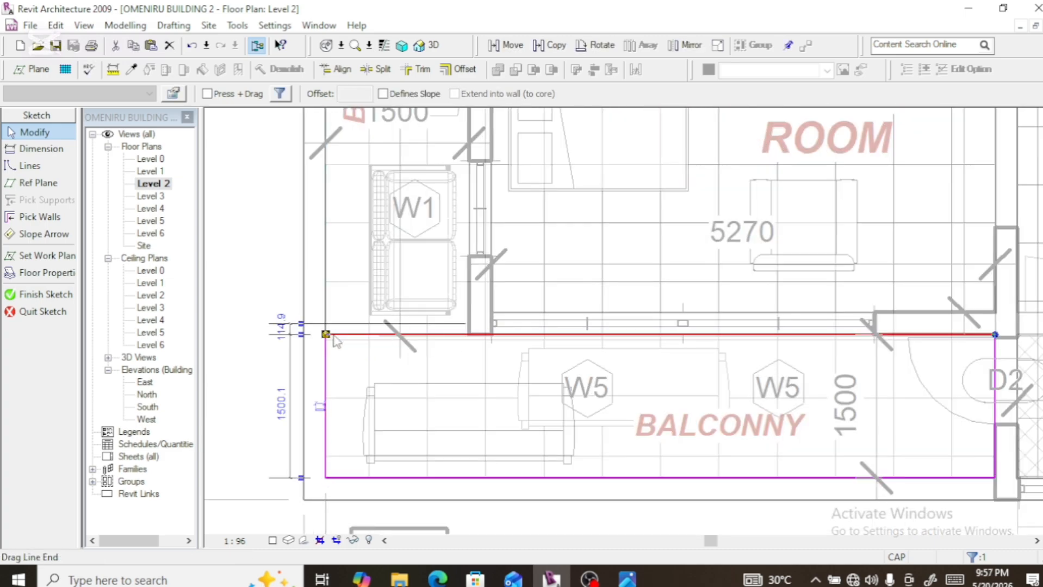
left_click_drag(326, 335, 472, 325)
scroll(497, 394, "down", 2)
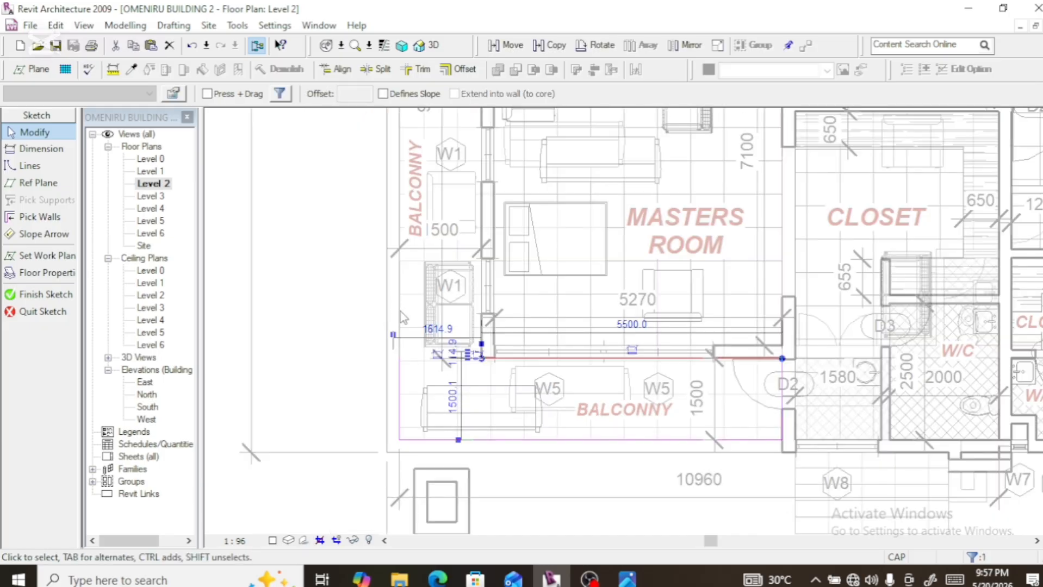
Draw balcony floor boundary lines from the Masters Room's outer lower-left corner up to the staircase wall, plus a short segment along that wall
scroll(402, 317, "down", 2)
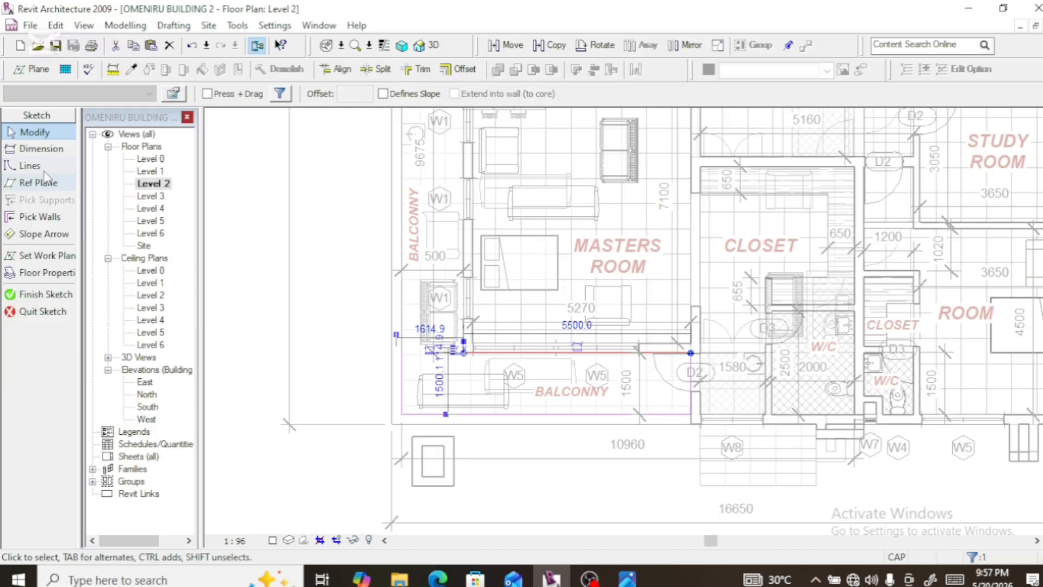
left_click(31, 166)
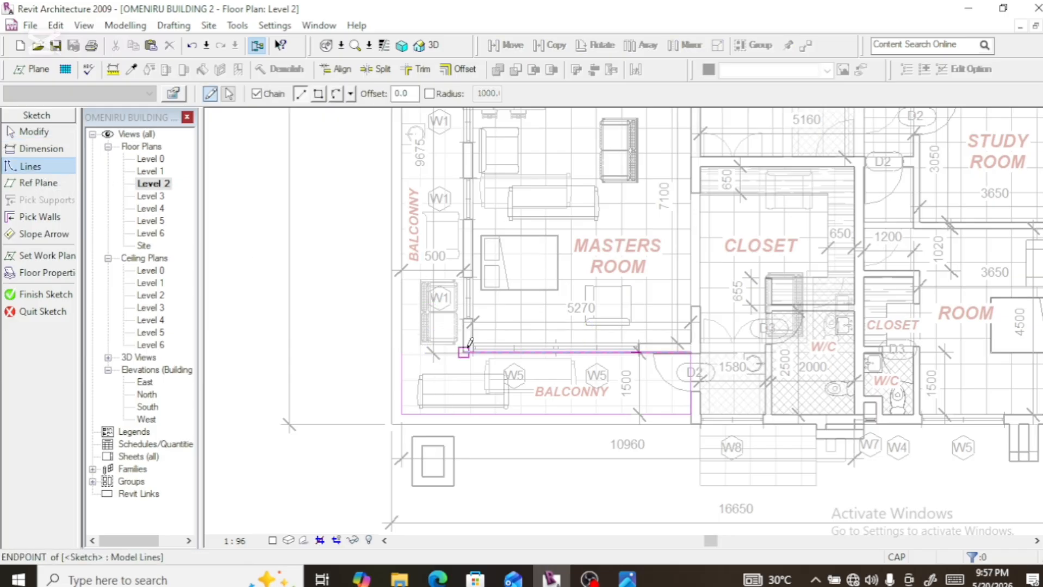
left_click(464, 353)
scroll(462, 358, "down", 3)
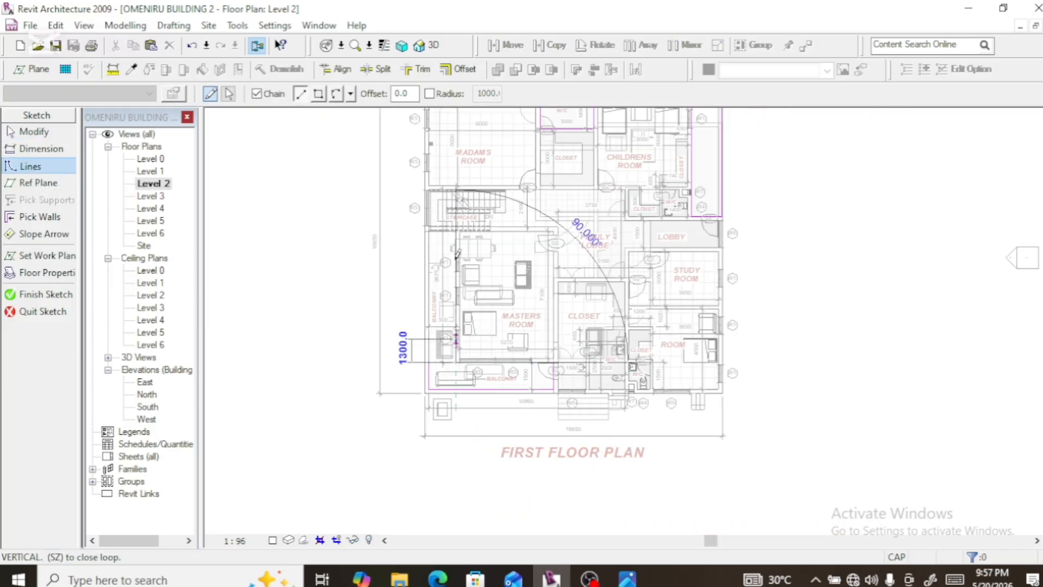
scroll(455, 231, "up", 6)
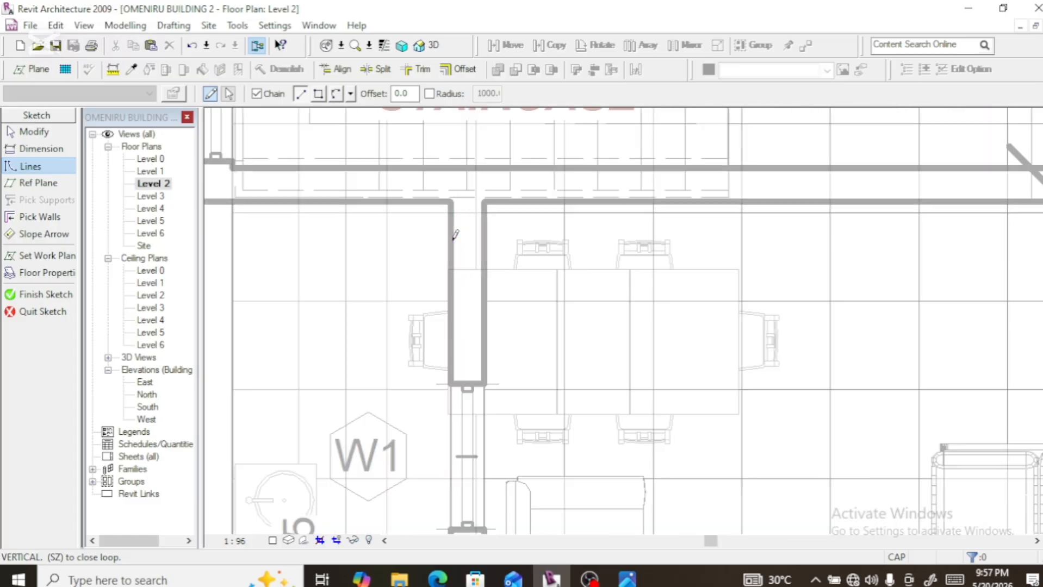
left_click(451, 196)
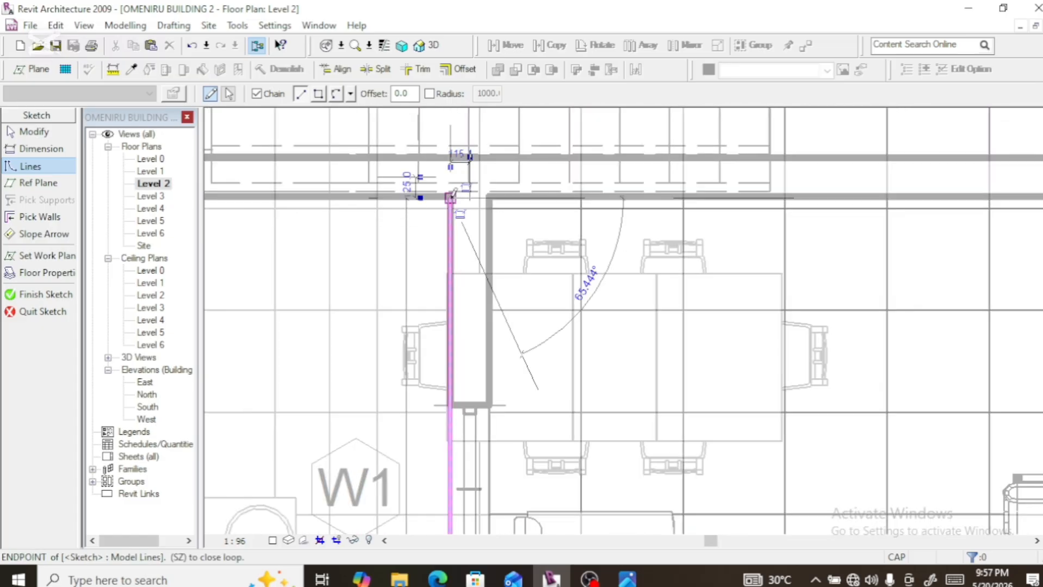
left_click(339, 197)
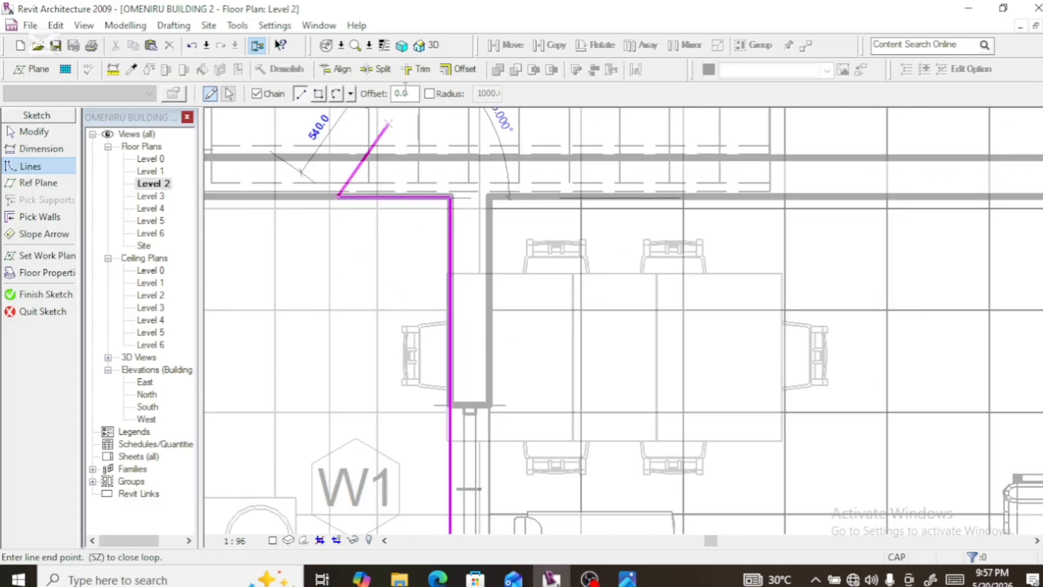
Trim the short upper segment to the side balcony's outer boundary to close the loop, and finish the floor sketch
left_click(416, 70)
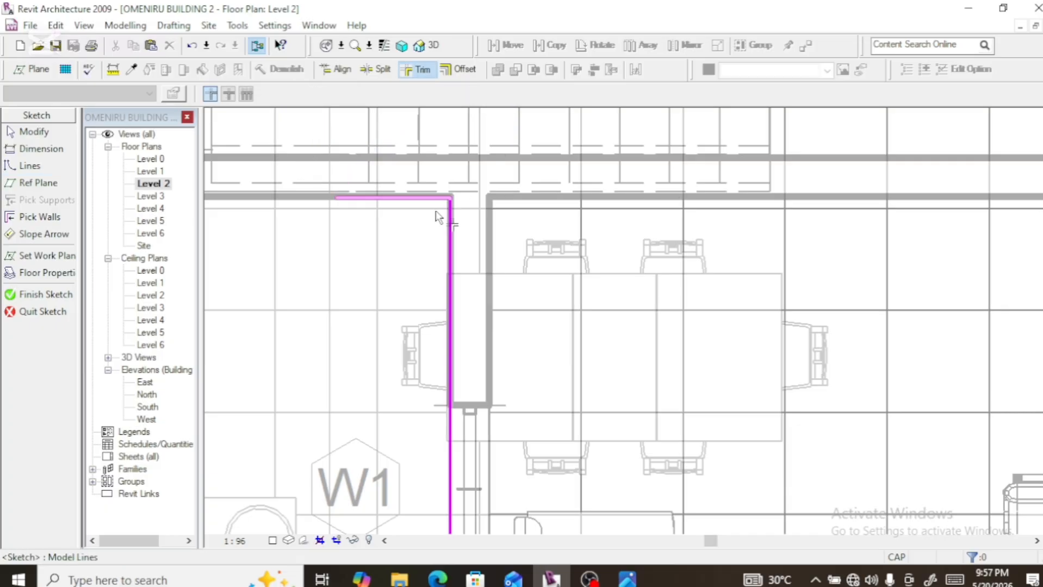
left_click(421, 208)
scroll(445, 215, "down", 5)
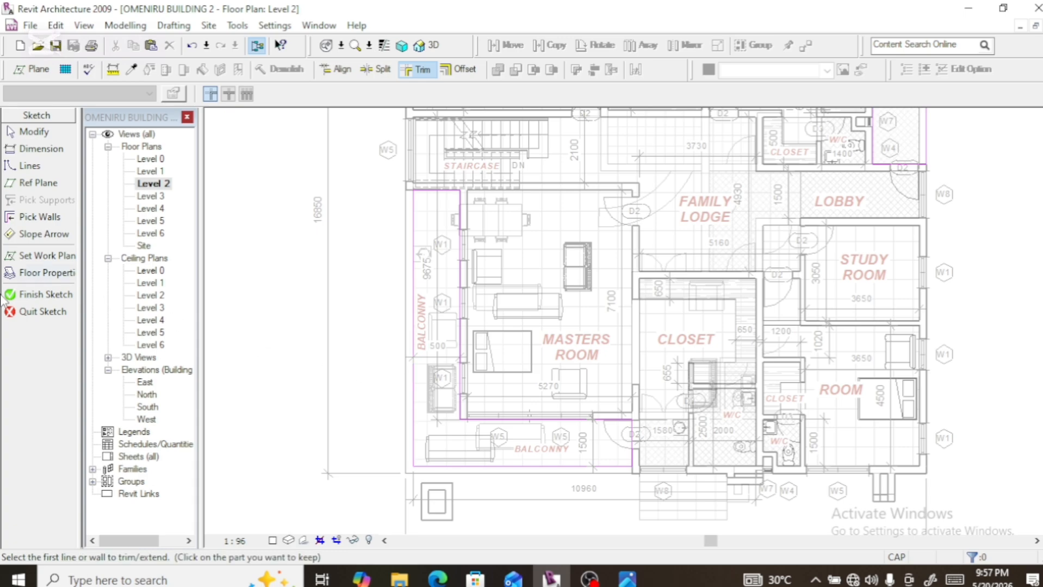
left_click(38, 294)
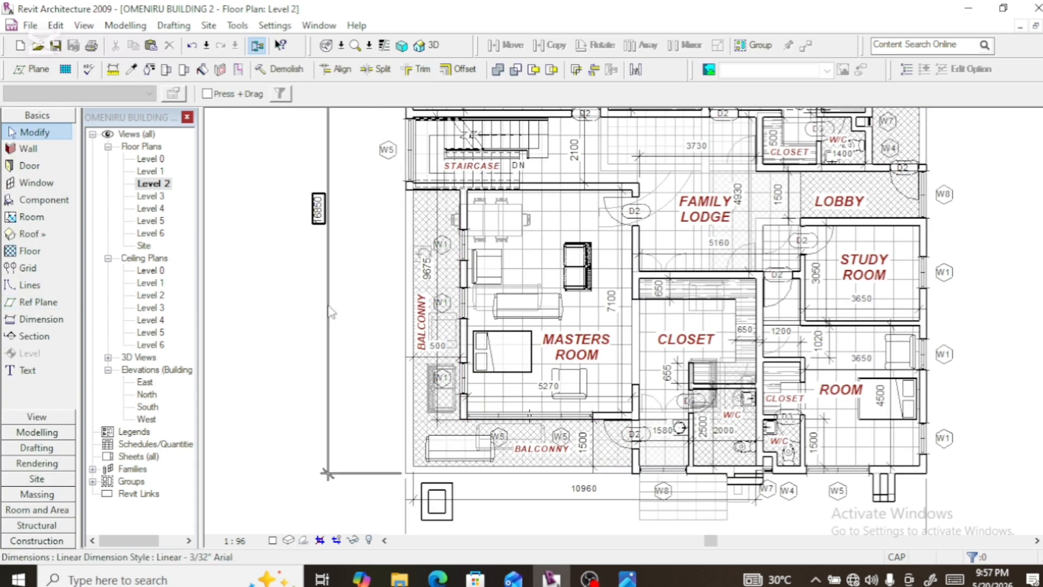
scroll(411, 323, "down", 2)
scroll(475, 433, "up", 2)
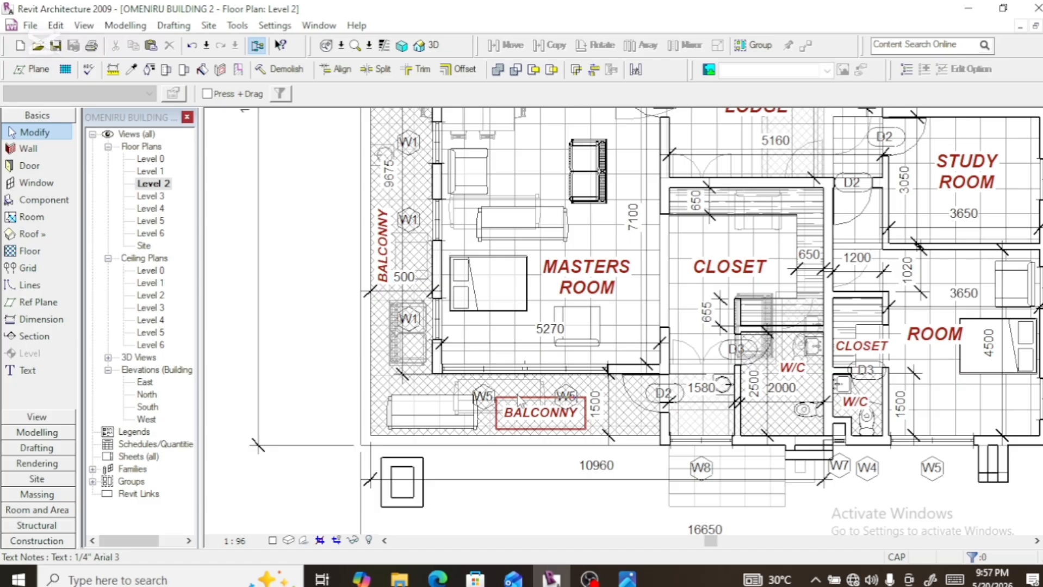
Open the Level 3 floor plan, edit the Masters Room floor's sketch and move its side balcony boundary in to the room's left wall
double_click(155, 197)
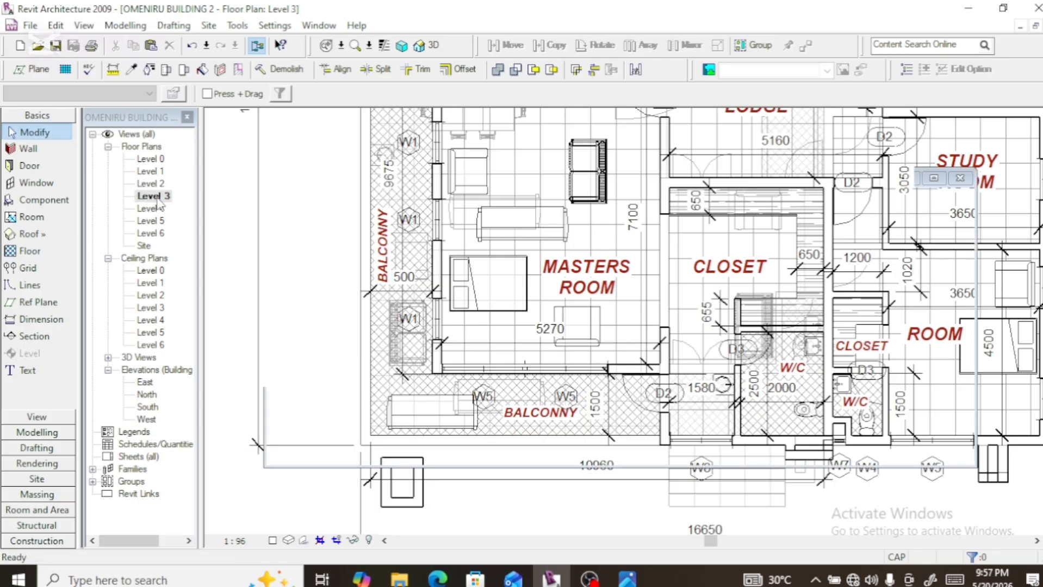
scroll(601, 199, "up", 4)
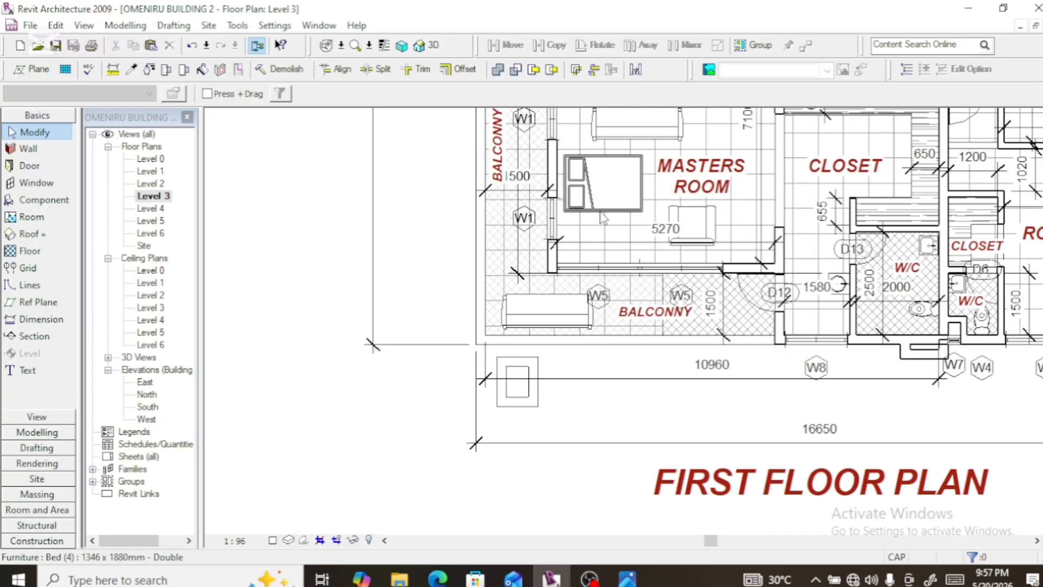
scroll(422, 295, "down", 1)
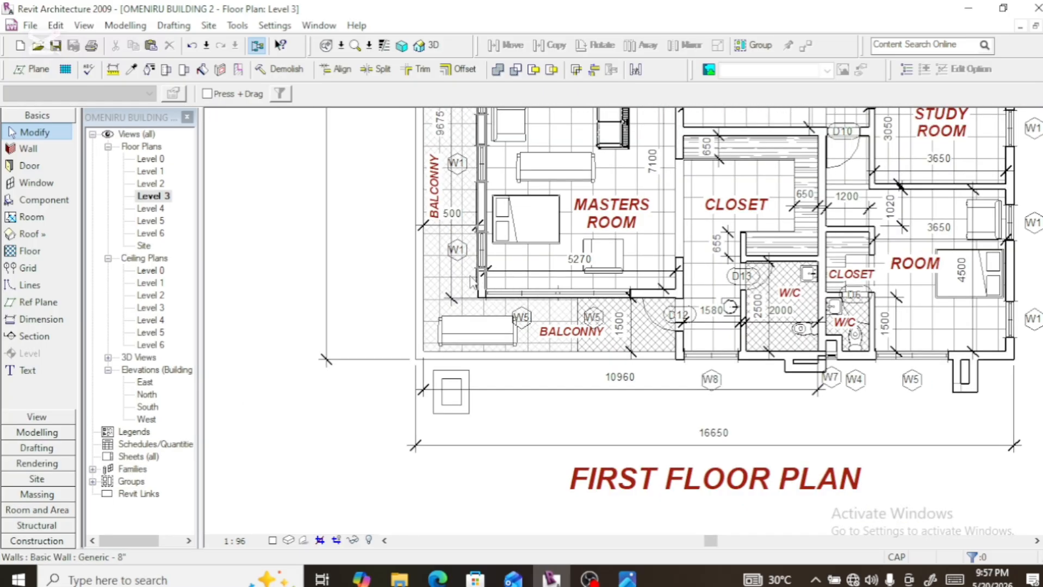
left_click(443, 283)
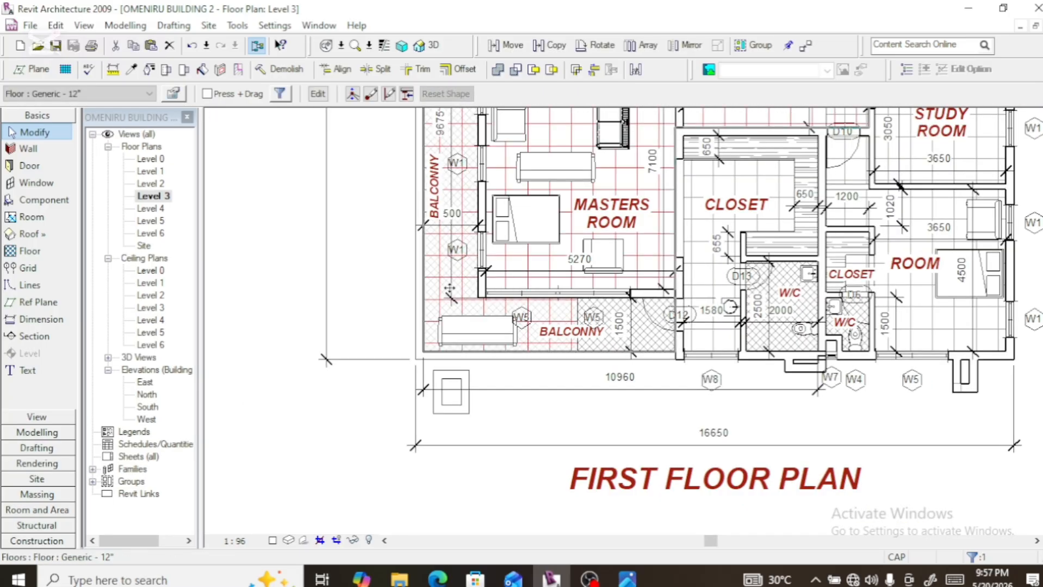
left_click(318, 94)
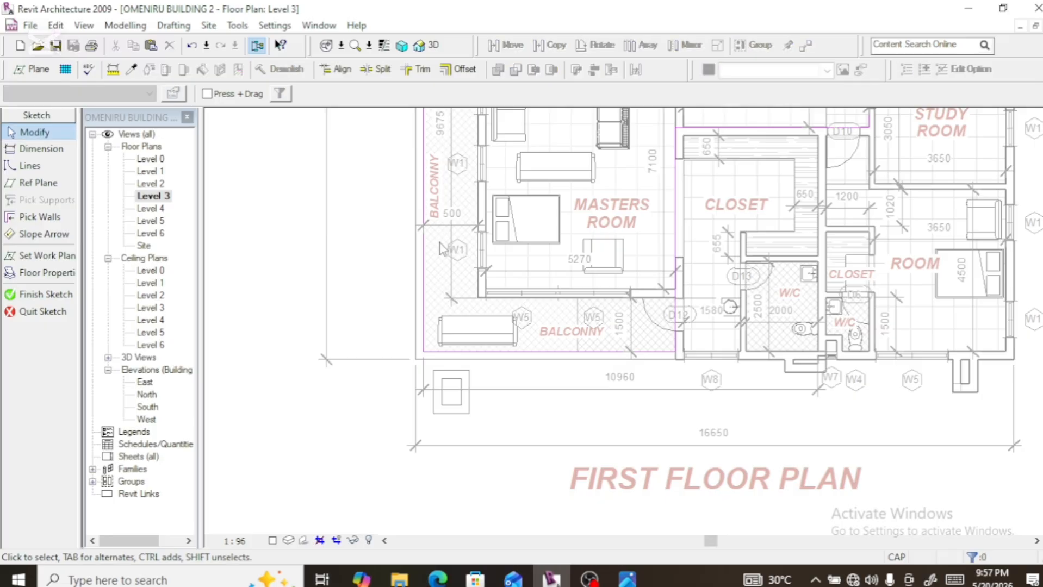
scroll(429, 272, "down", 2)
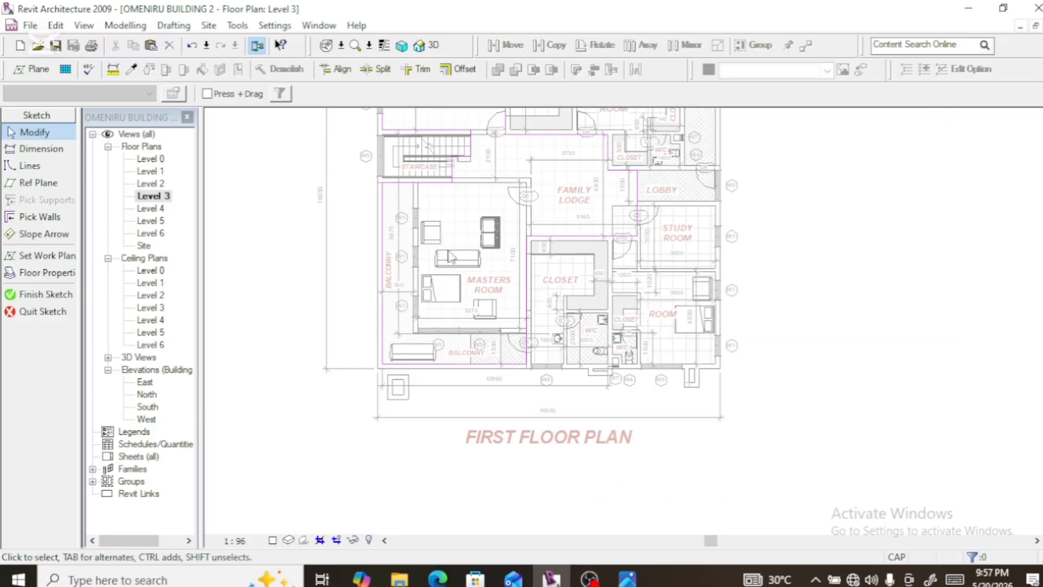
scroll(454, 253, "up", 1)
left_click(351, 277)
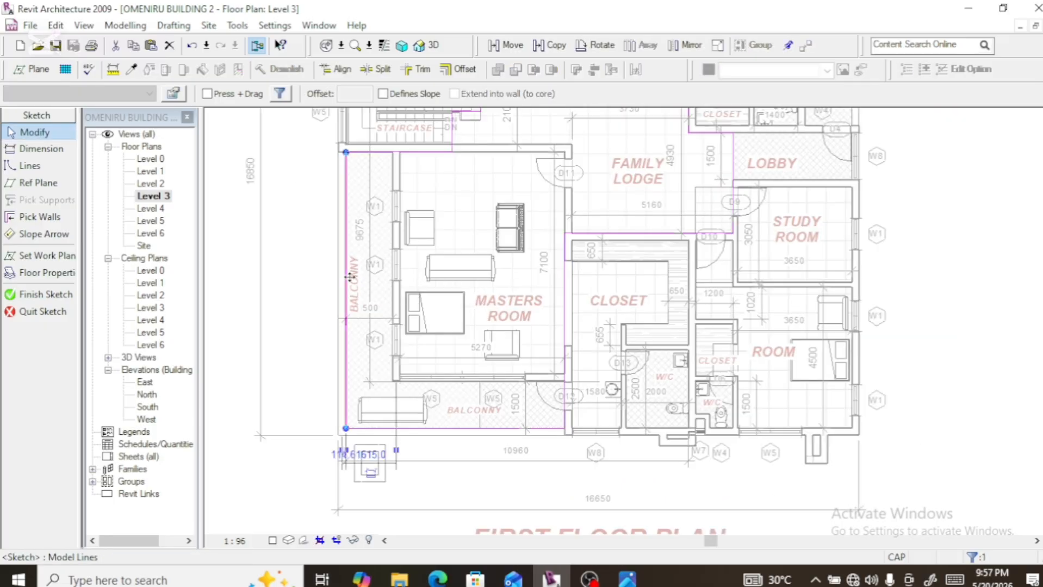
left_click_drag(351, 277, 401, 291)
key("Escape")
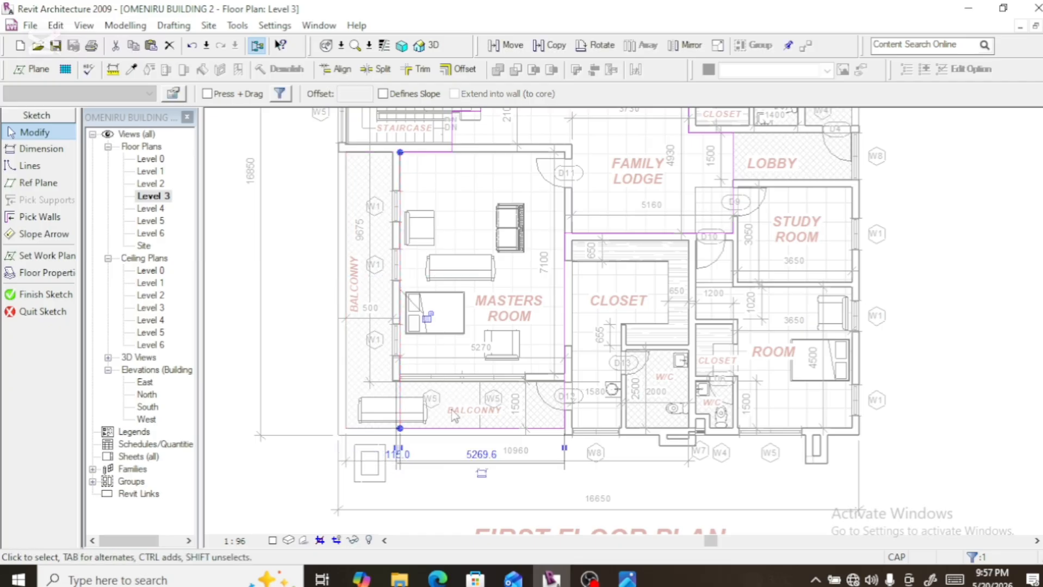
Move the floor sketch's lower boundary up from the front balcony to the Masters Room's window wall and finish the sketch
left_click(461, 429)
left_click_drag(484, 390, 486, 374)
scroll(532, 450, "up", 5)
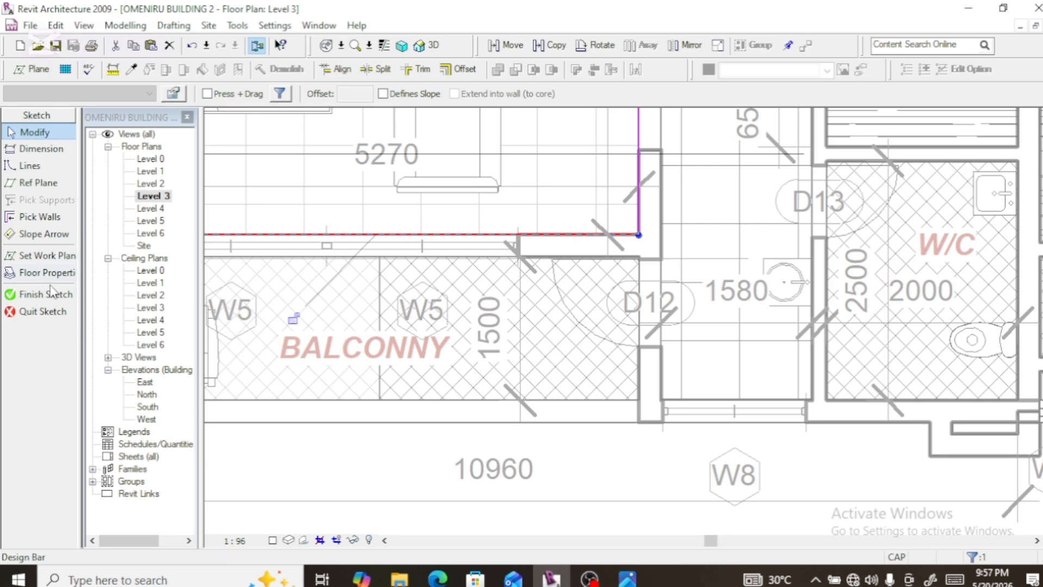
left_click(47, 296)
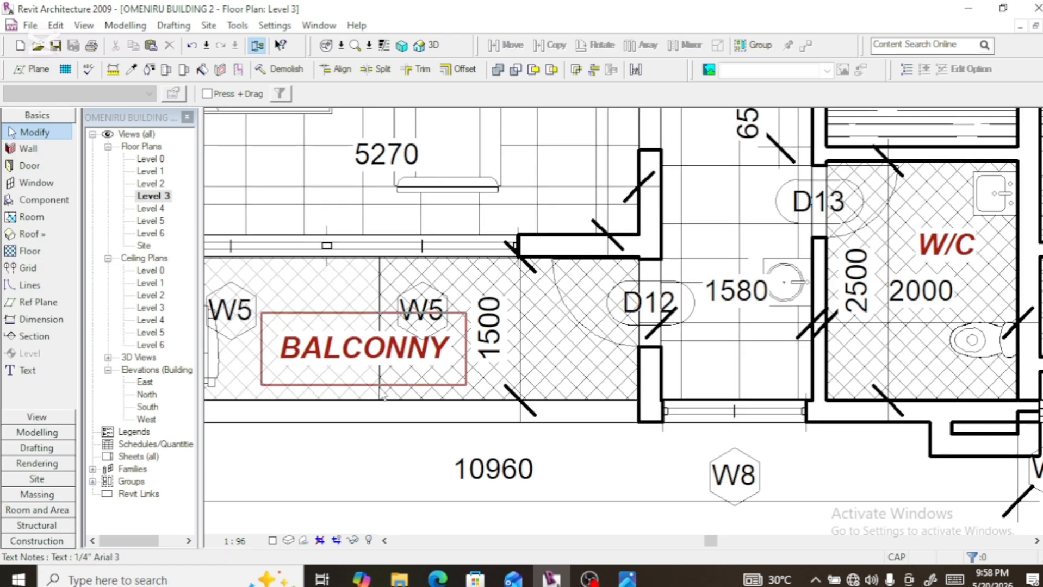
Edit the hatched front balcony floor's sketch on Level 3 and move its lower boundary to the inner face of the outer wall
left_click(380, 399)
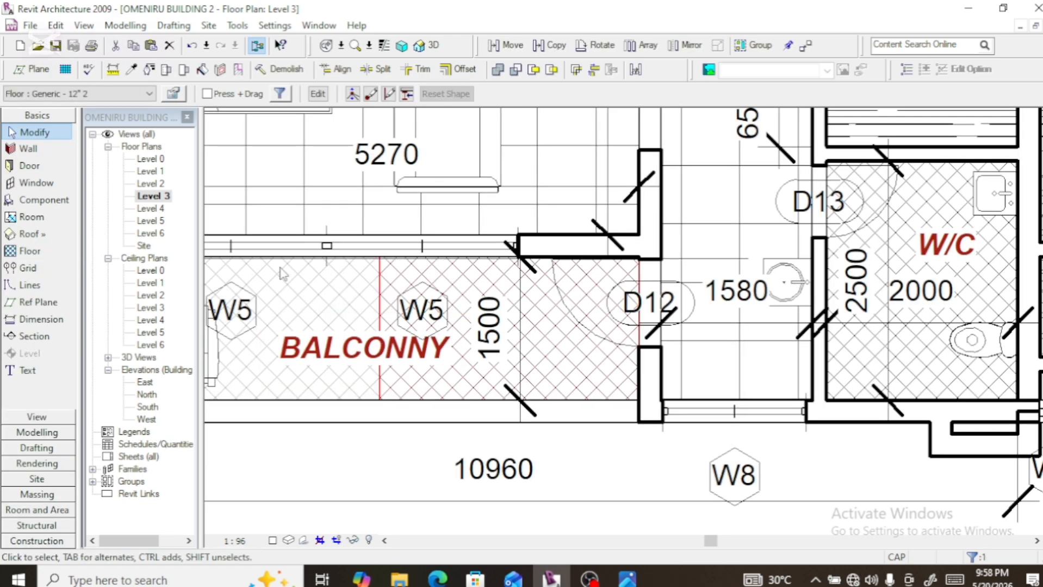
left_click(317, 94)
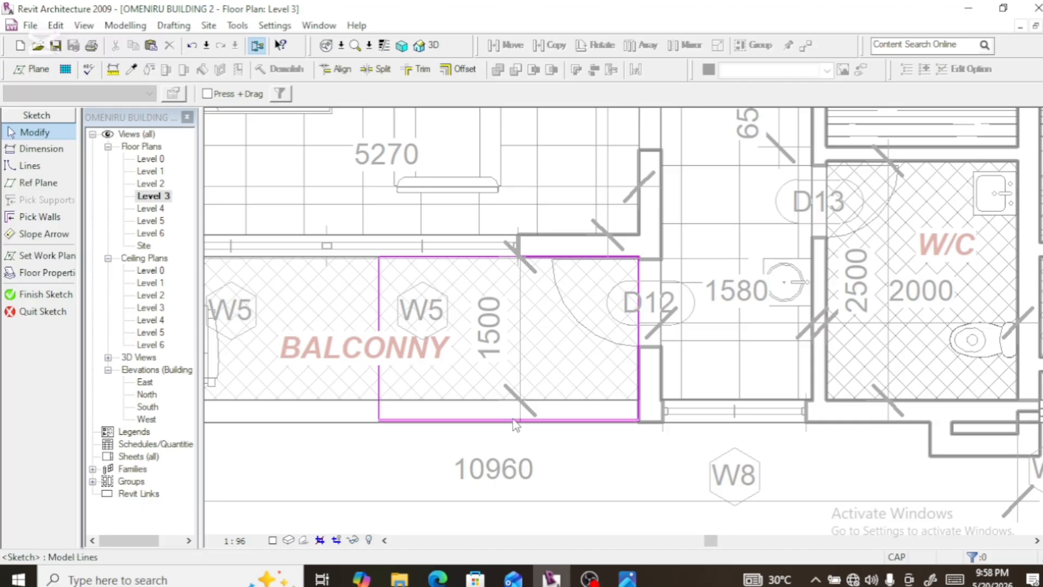
mouse_move(514, 421)
left_mouse_down()
mouse_move(523, 382)
mouse_move(525, 399)
left_mouse_up()
scroll(689, 433, "down", 4)
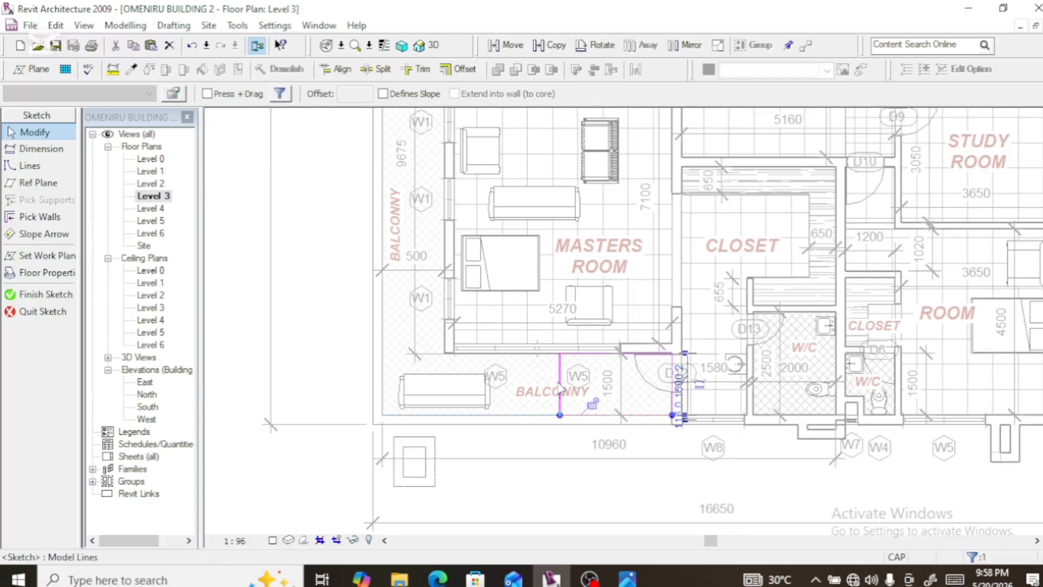
Extend the sketch's left boundary to the side balcony's outer wall and shorten its upper line to the Masters Room's outer lower-left corner
left_click(560, 388)
left_click_drag(560, 383, 383, 376)
scroll(392, 348, "up", 5)
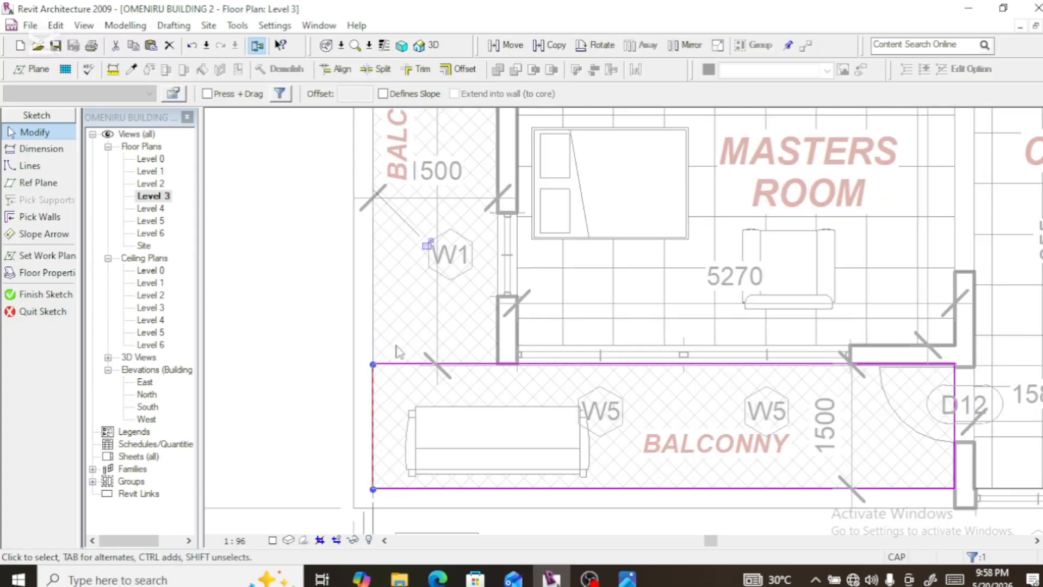
left_click_drag(366, 371, 532, 370)
scroll(535, 373, "up", 3)
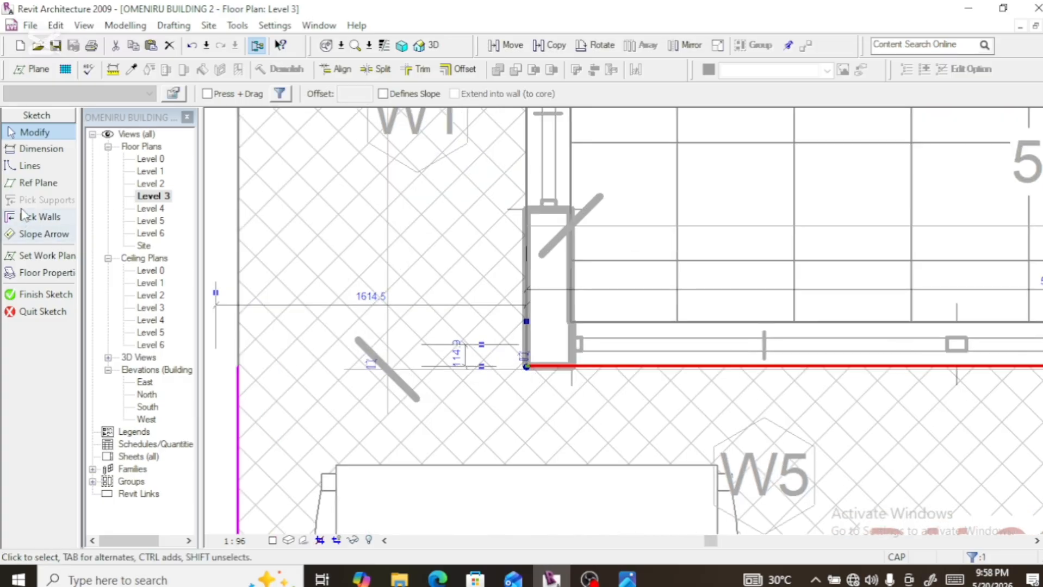
Draw boundary lines from that corner up the Masters Room's left wall to the staircase wall, plus a 700 mm segment along it
left_click(30, 166)
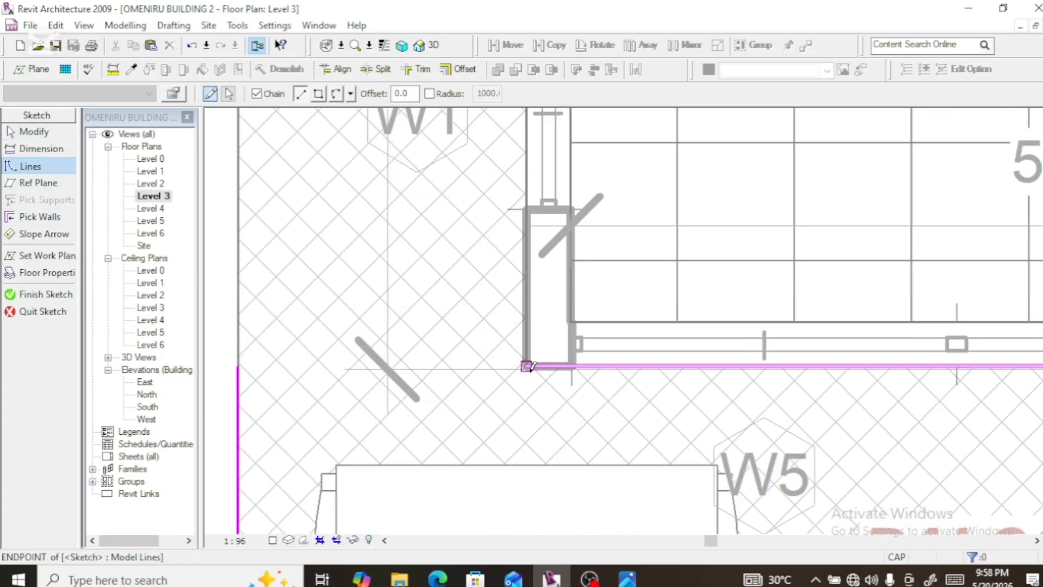
left_click(531, 367)
scroll(530, 367, "down", 5)
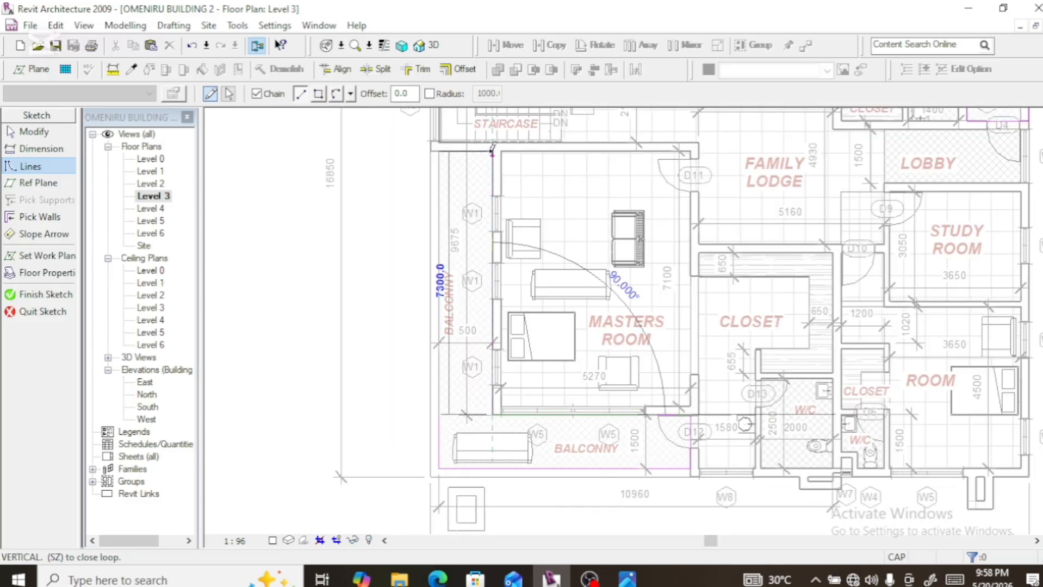
scroll(492, 148, "up", 5)
left_click(499, 145)
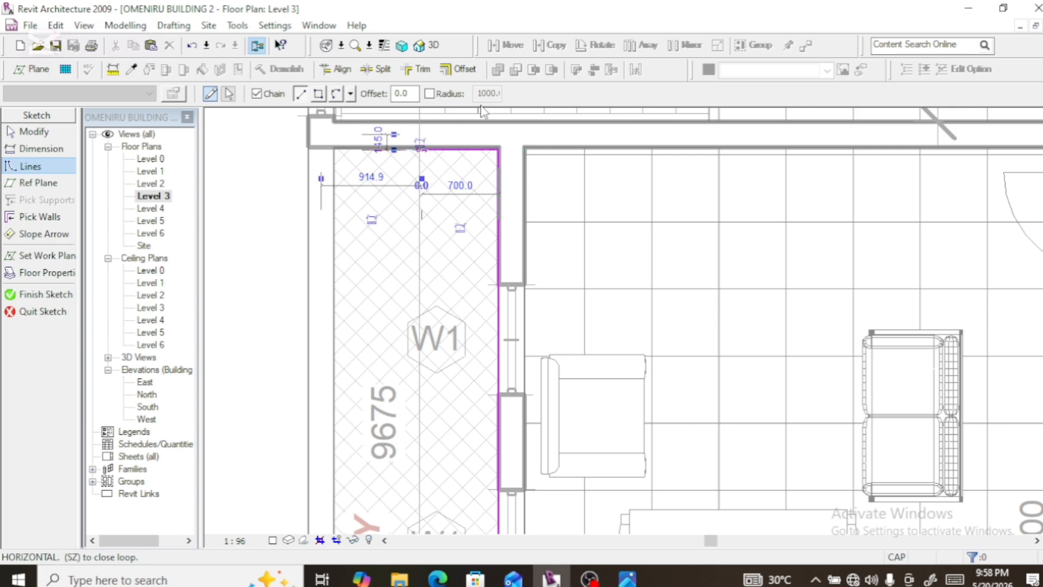
Trim the 700 mm segment and the side balcony's outer boundary line to meet in a corner, closing the L-shaped loop
left_click(419, 69)
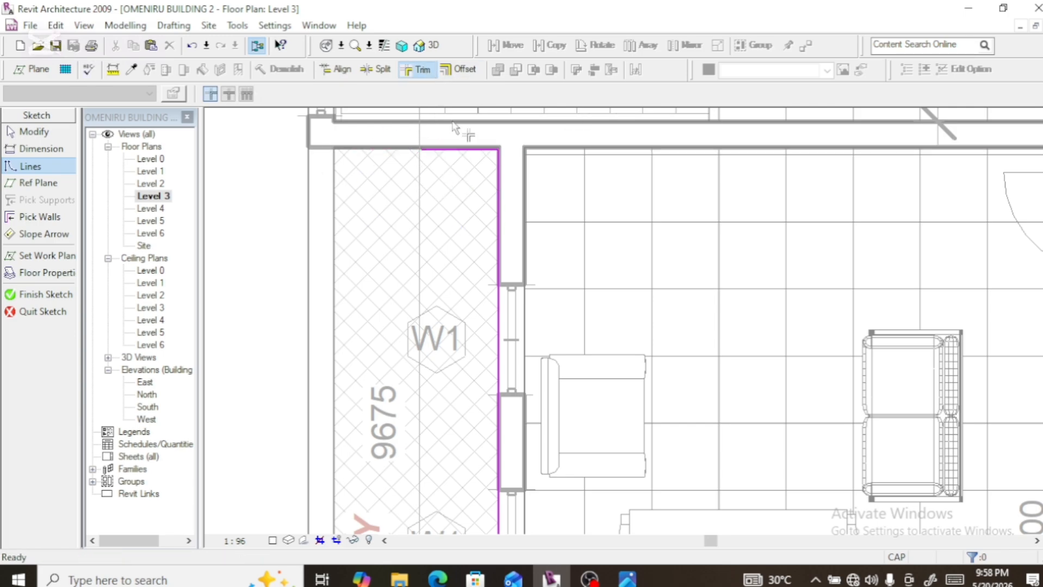
left_click(453, 151)
scroll(467, 134, "down", 3)
scroll(494, 326, "down", 3)
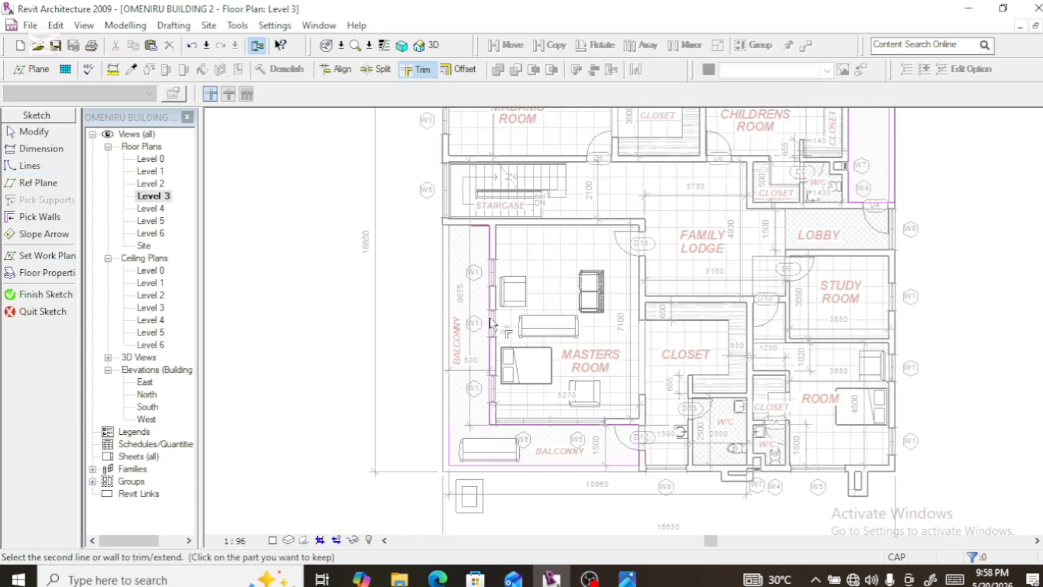
left_click(450, 443)
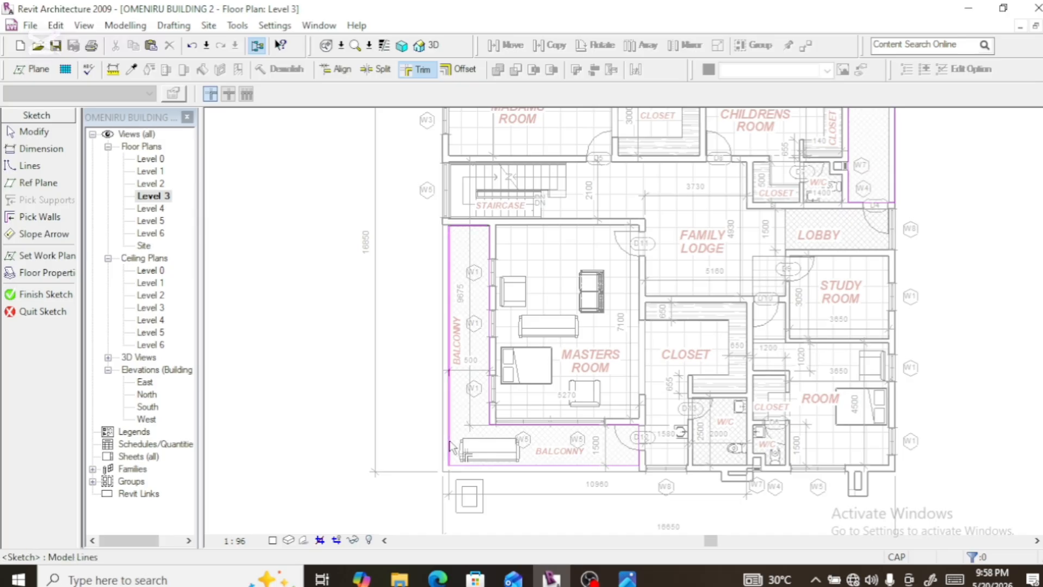
Adjust the balcony sketch's upper and inner side boundary lines to sit on the wall faces at the side balcony's upper corner
scroll(475, 256, "up", 1)
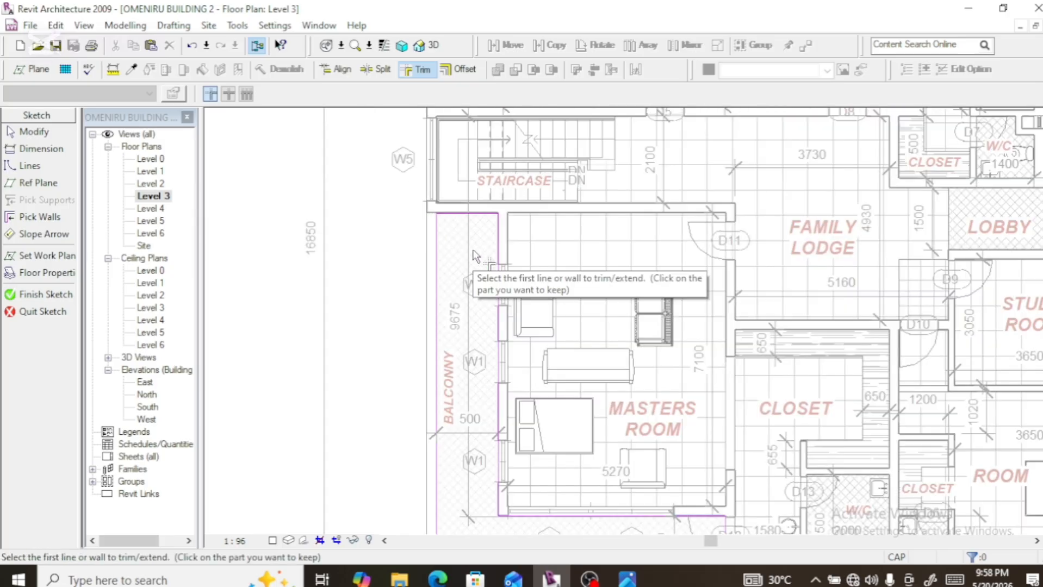
key("Escape")
scroll(476, 256, "up", 4)
scroll(486, 209, "up", 3)
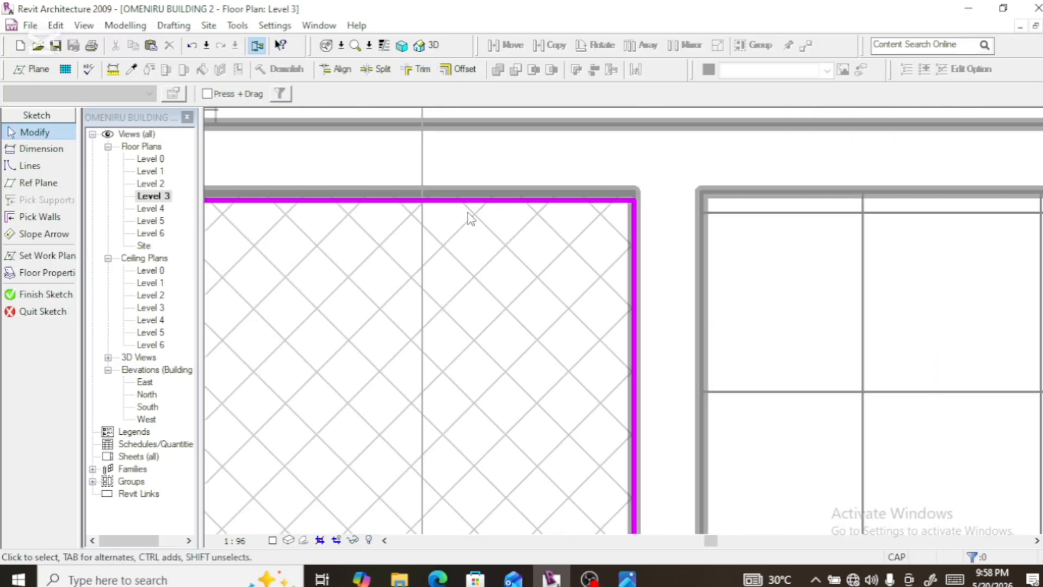
left_click(465, 207)
mouse_move(476, 187)
left_mouse_down()
mouse_move(480, 179)
mouse_move(489, 199)
left_mouse_up()
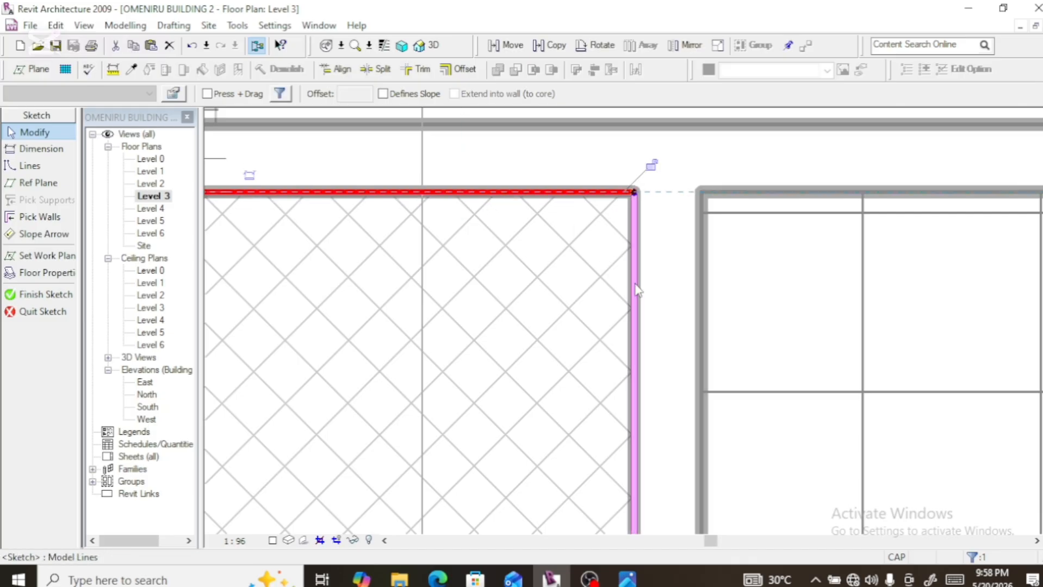
mouse_move(635, 285)
left_mouse_down()
mouse_move(596, 288)
mouse_move(652, 296)
mouse_move(635, 290)
left_mouse_up()
scroll(547, 264, "down", 3)
scroll(562, 251, "down", 6)
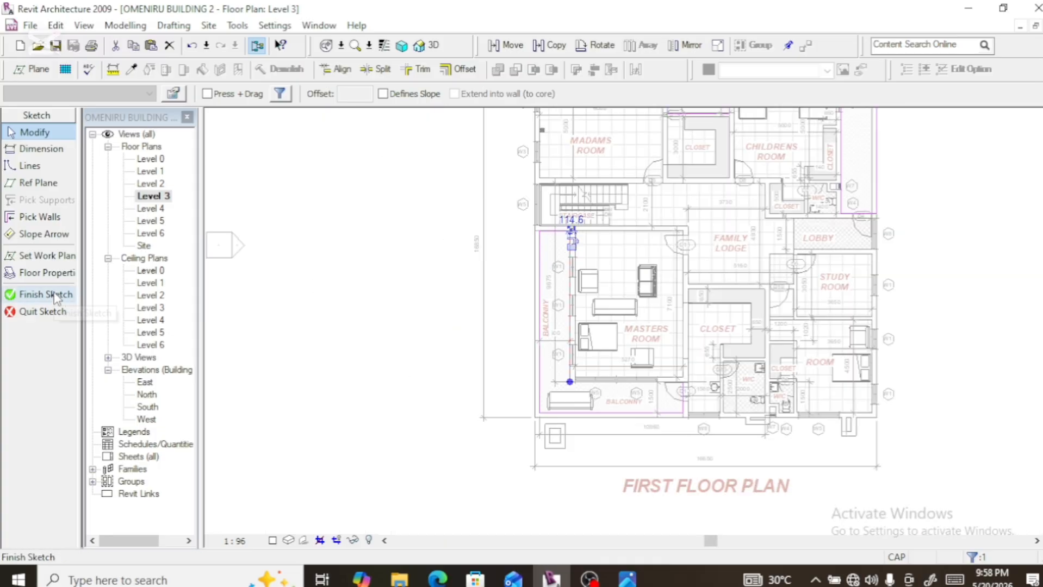
Finish the L-shaped balcony floor sketch on Level 3 and check the resulting floor pattern around the Masters Room
left_click(57, 295)
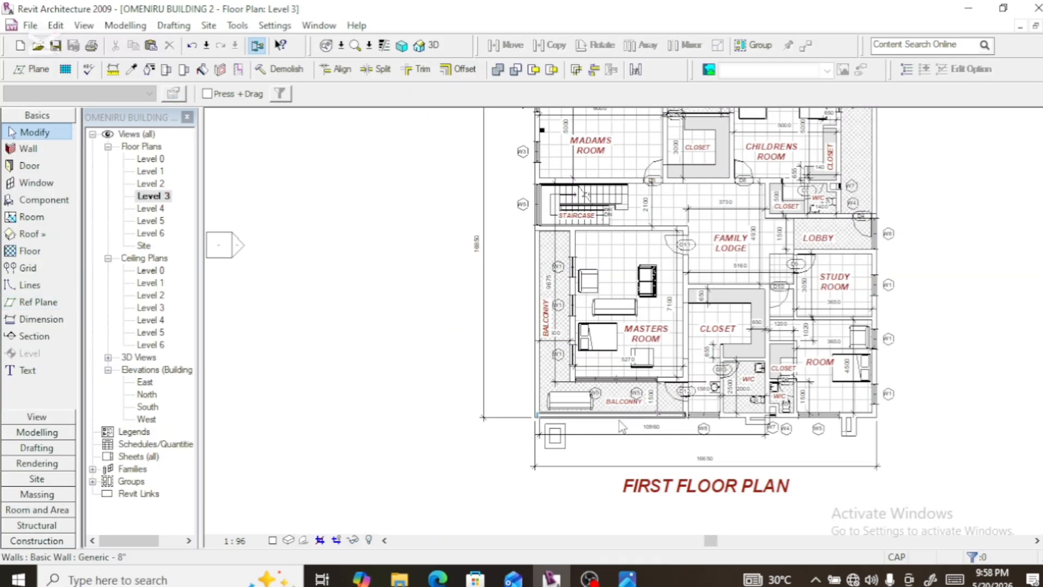
scroll(621, 427, "up", 2)
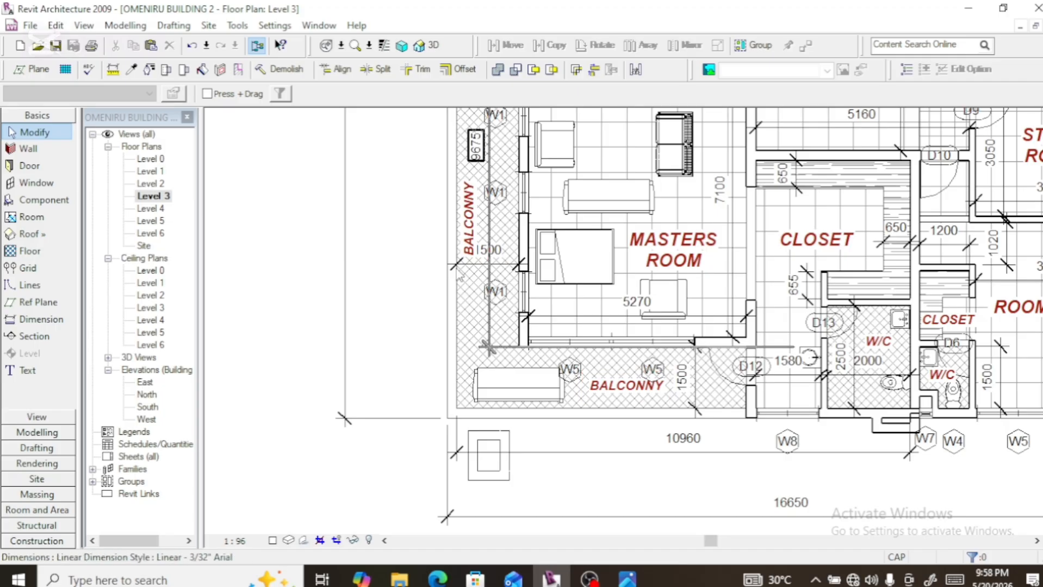
scroll(551, 381, "down", 2)
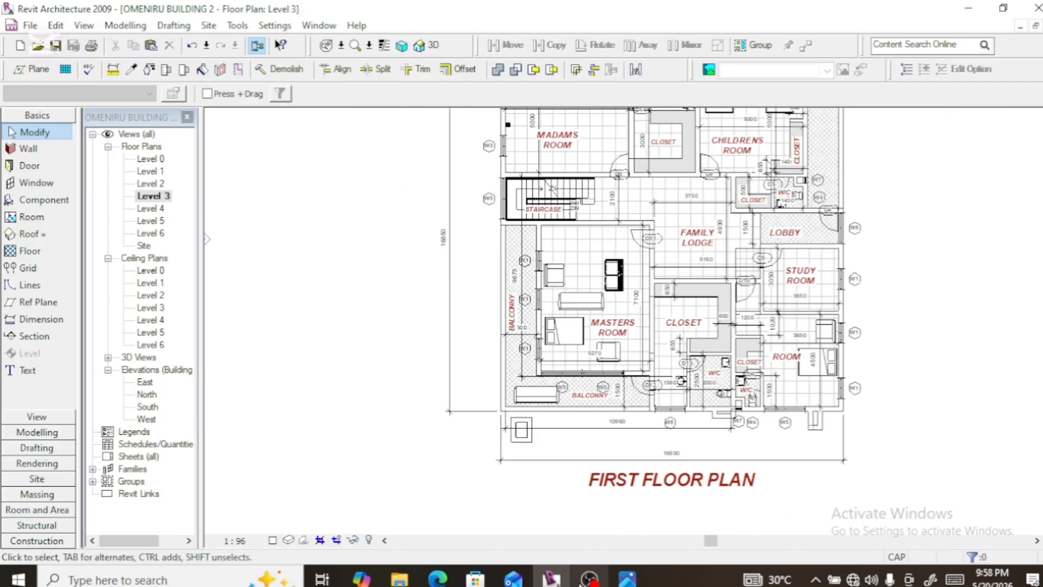
Consult the photo of the hand-drawn floor plans and delete door D5 in the Madams Room's lower wall
left_click(628, 580)
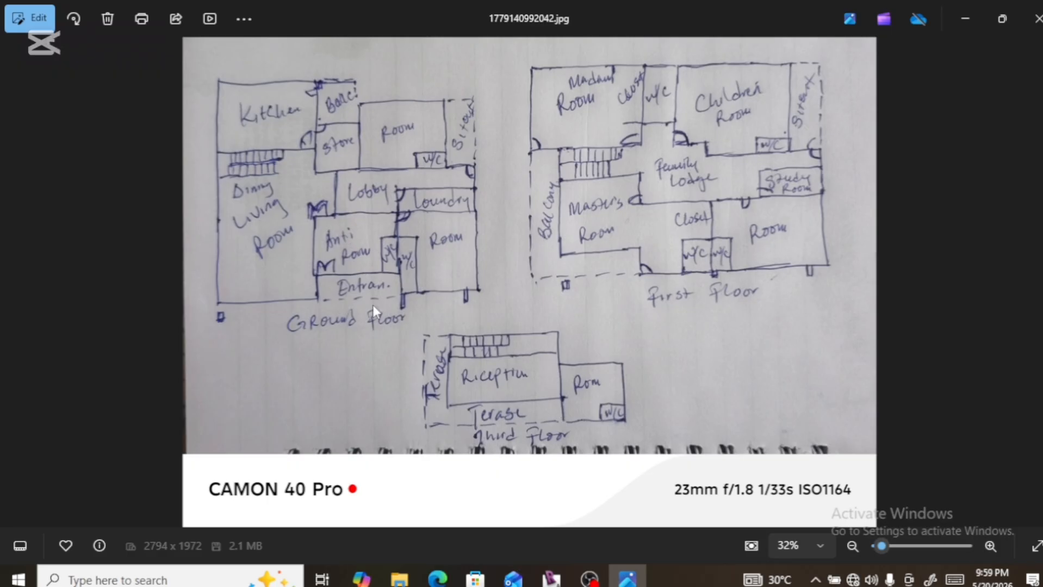
left_click(551, 580)
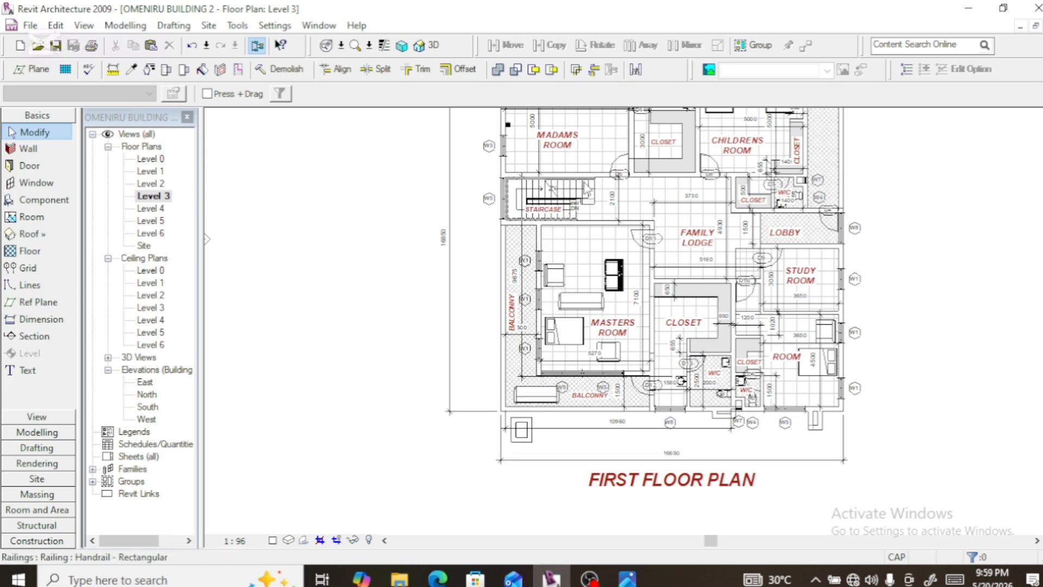
scroll(635, 183, "up", 5)
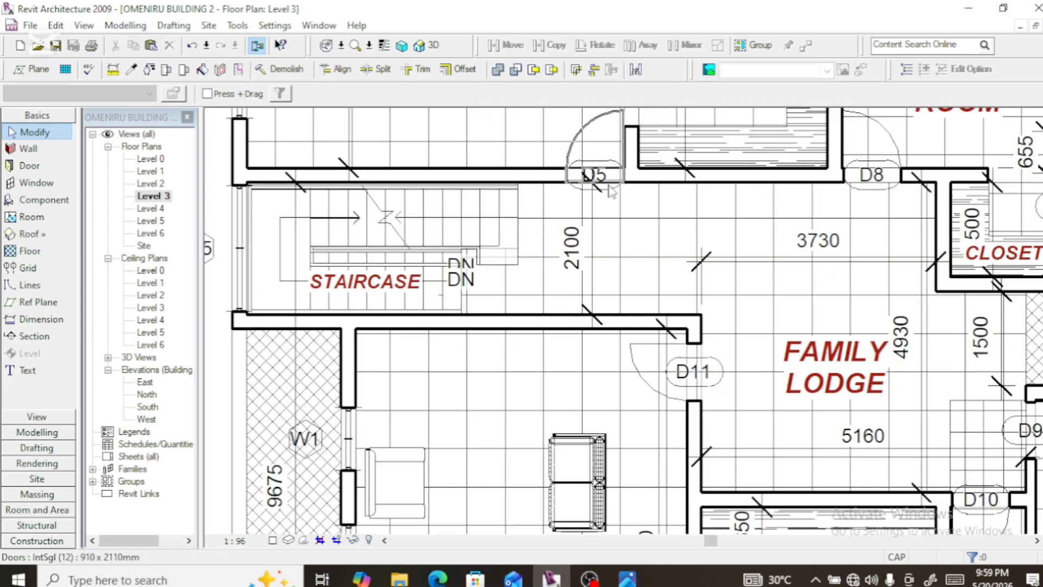
left_click(588, 177)
key("Delete")
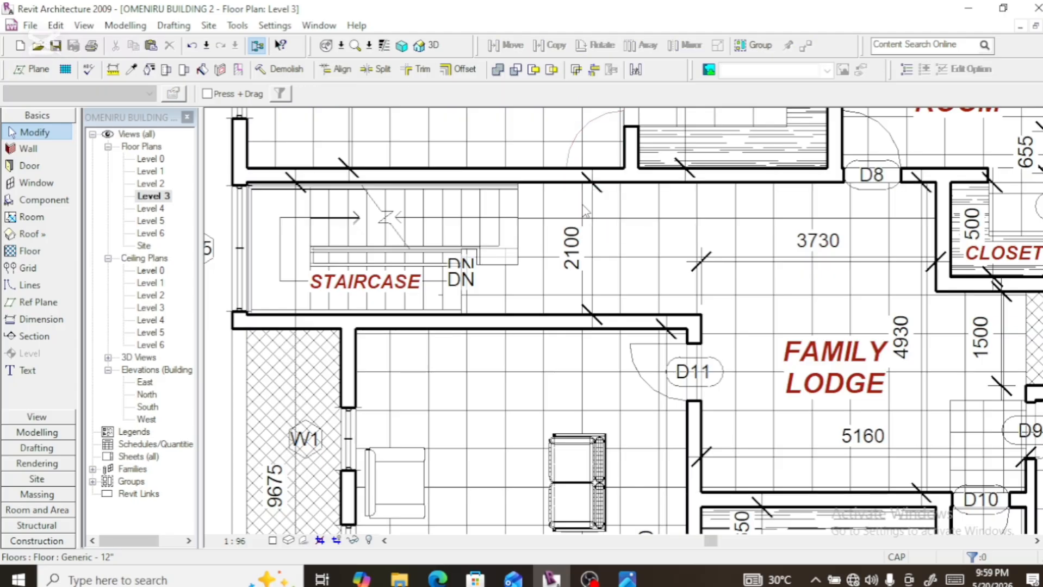
Activate Trim for the Level 3 walls and save the project when reminded
scroll(533, 136, "down", 4)
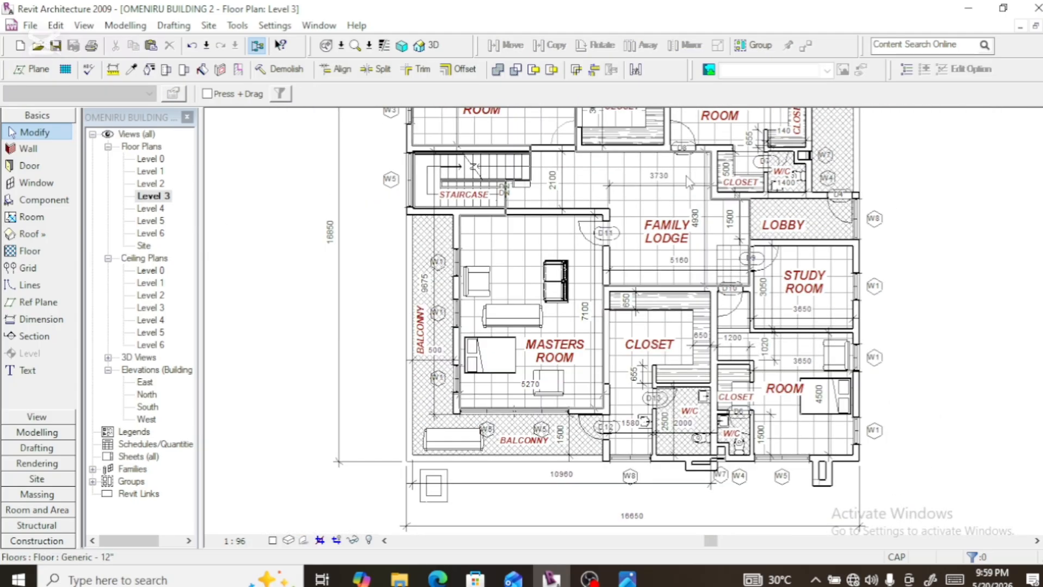
scroll(638, 186, "down", 2)
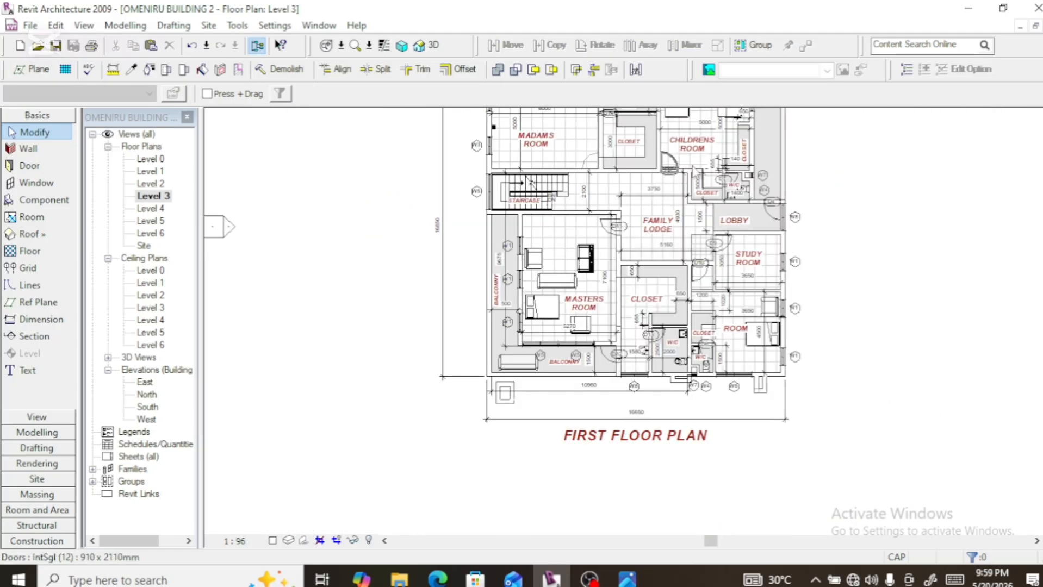
scroll(707, 157, "up", 3)
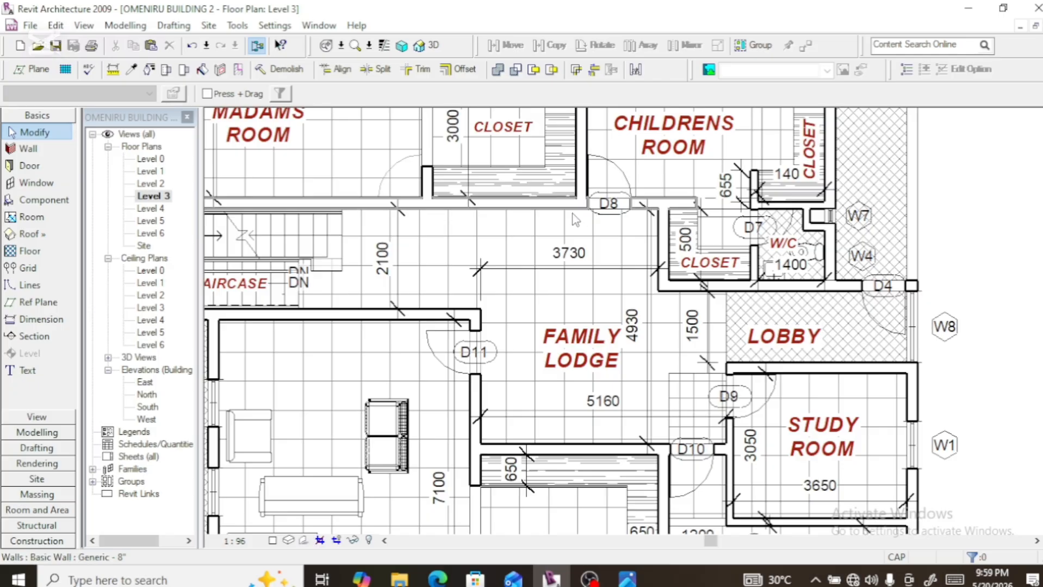
scroll(609, 220, "down", 2)
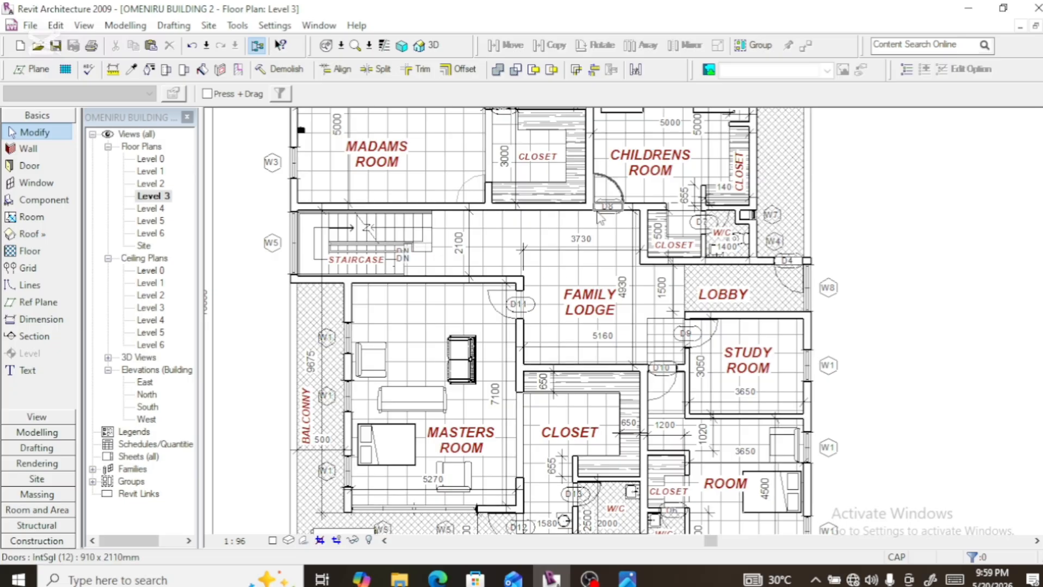
left_click(417, 69)
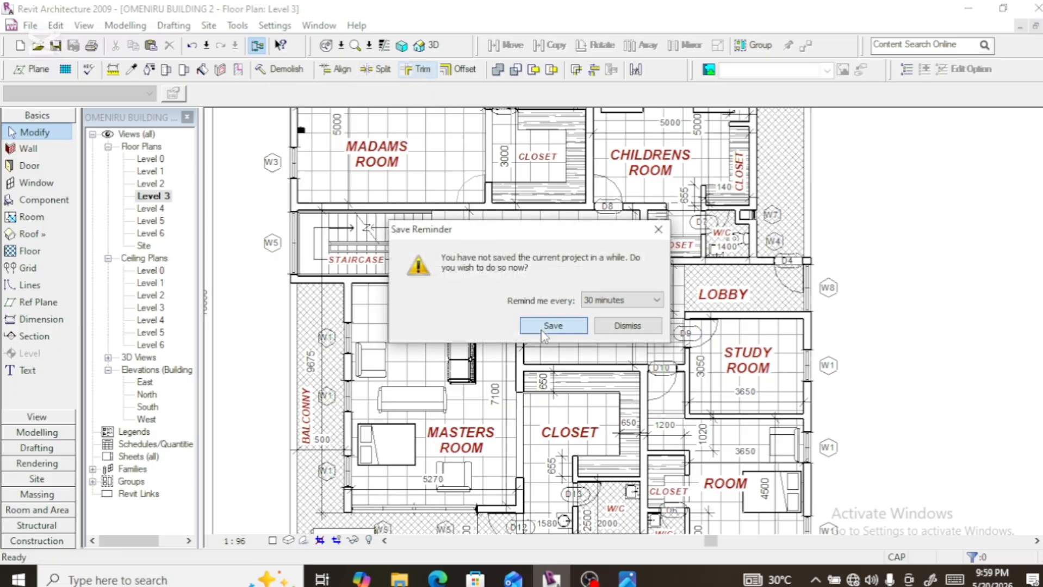
left_click(544, 328)
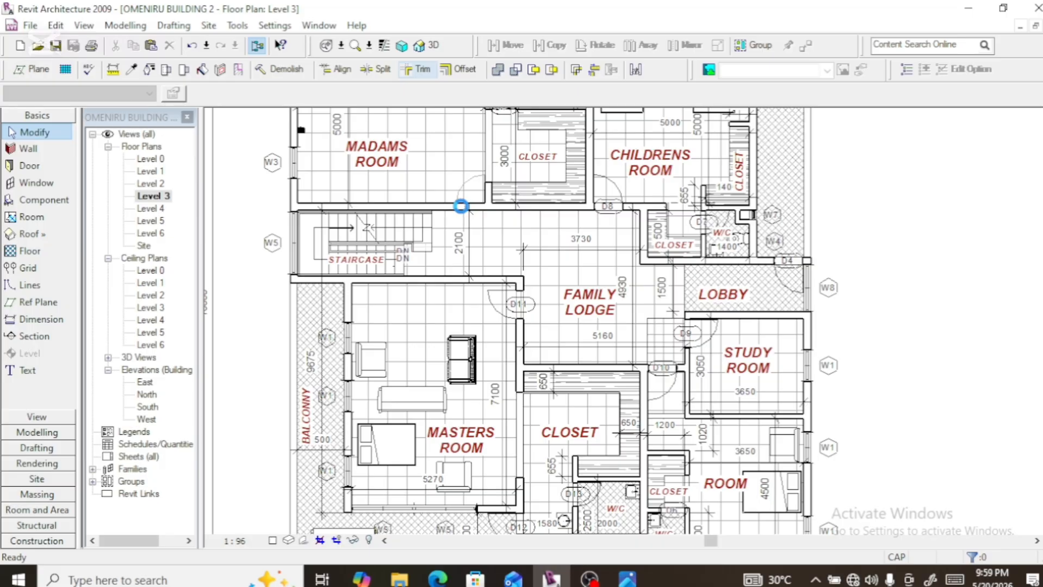
Trim the wall above the staircase to a corner with the Family Lodge's left wall, unjoining the elements and deleting door D8
left_click(453, 210)
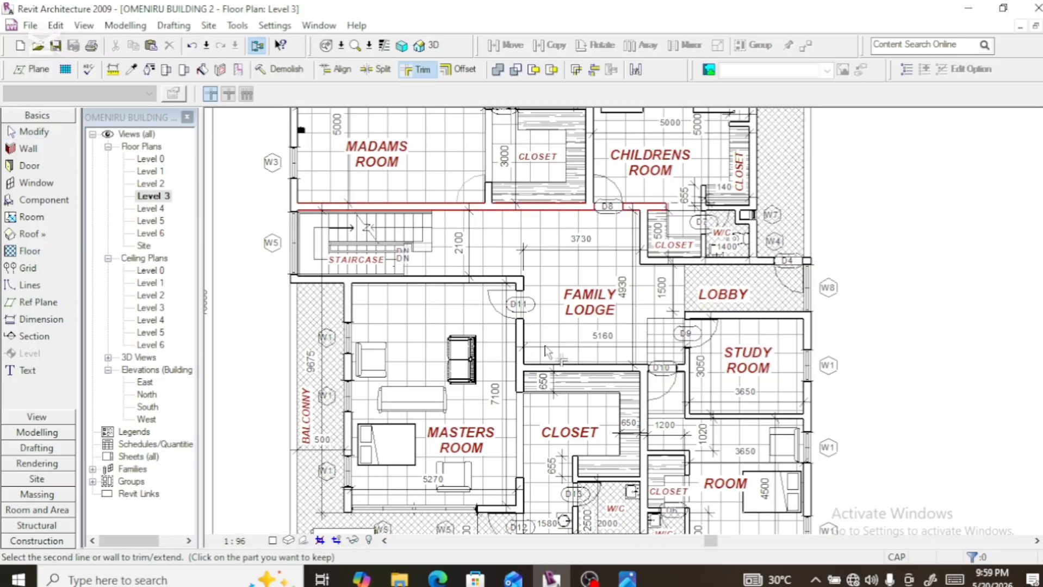
left_click(525, 348)
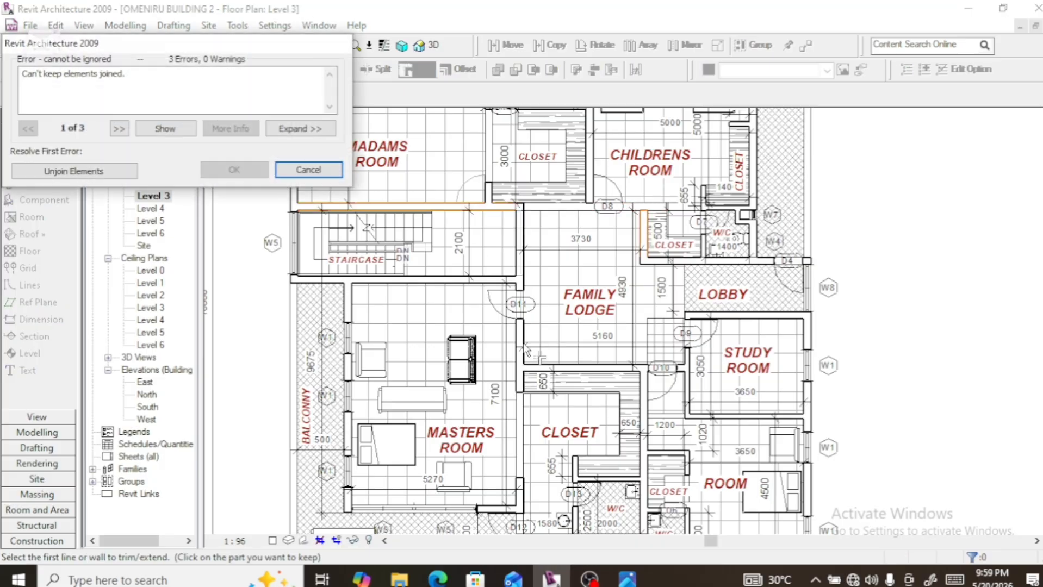
left_click(106, 173)
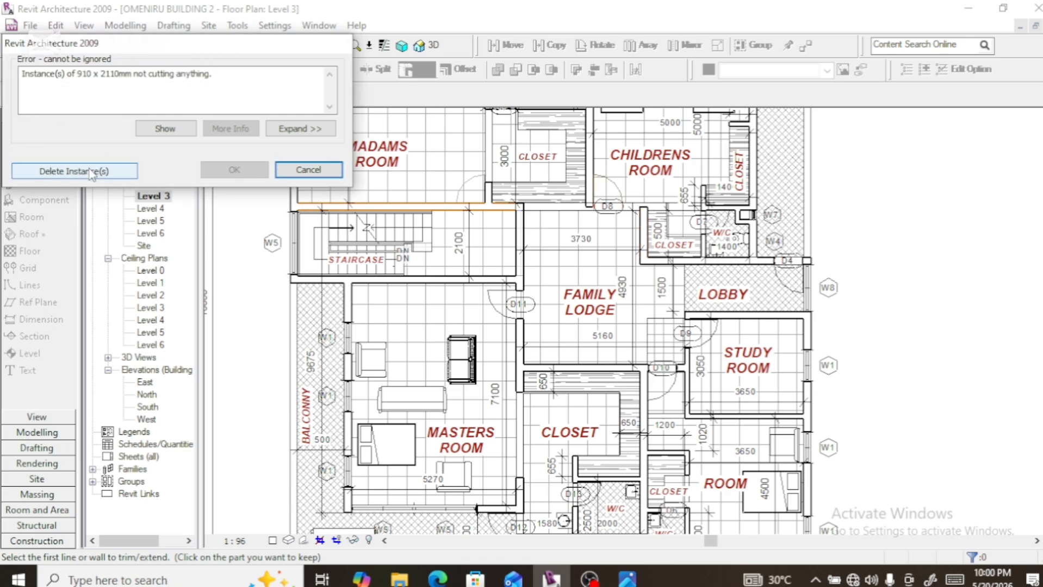
left_click(91, 173)
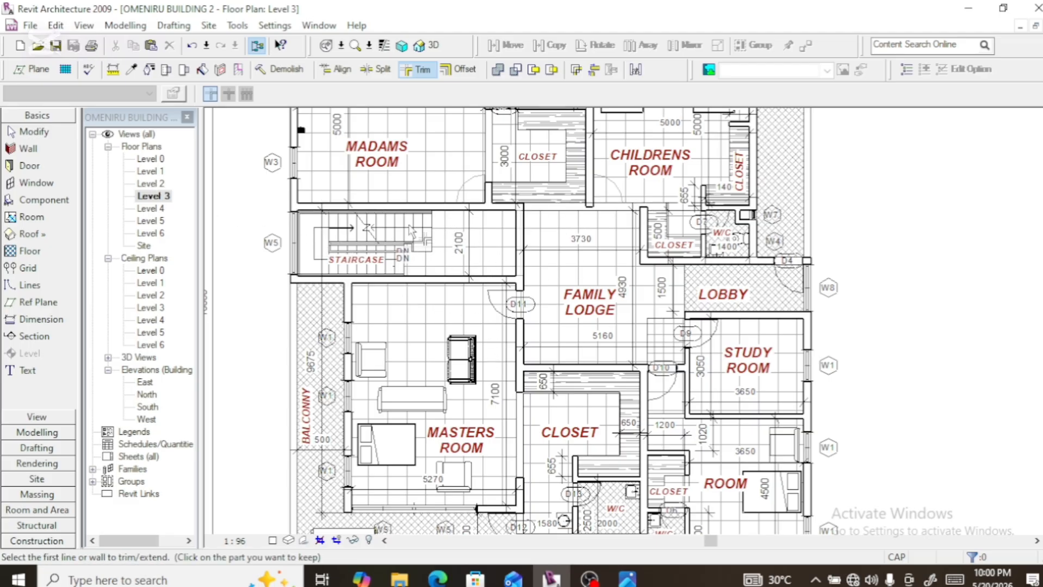
scroll(485, 359, "down", 3)
scroll(471, 333, "up", 3)
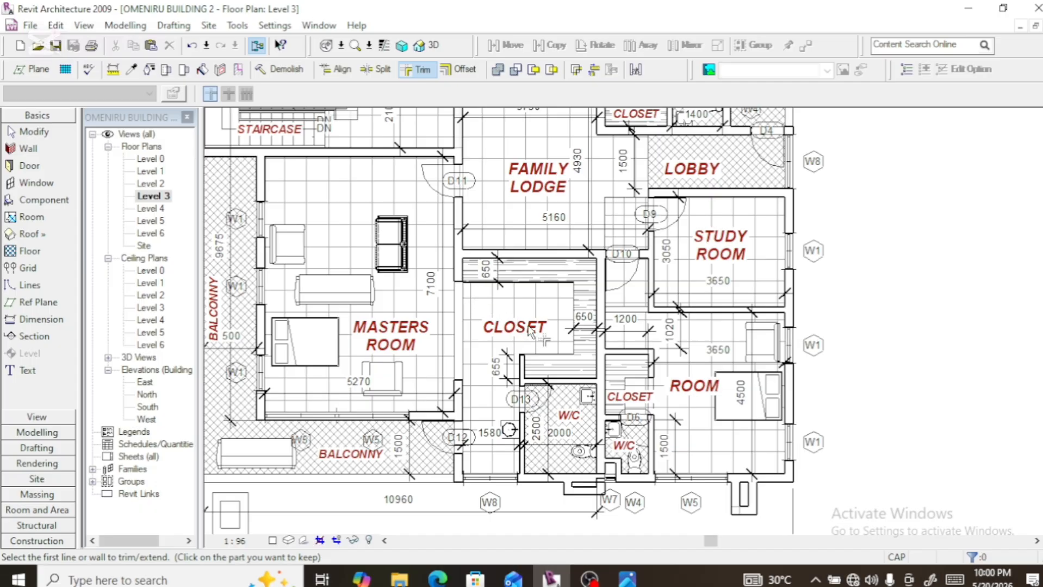
key("Escape")
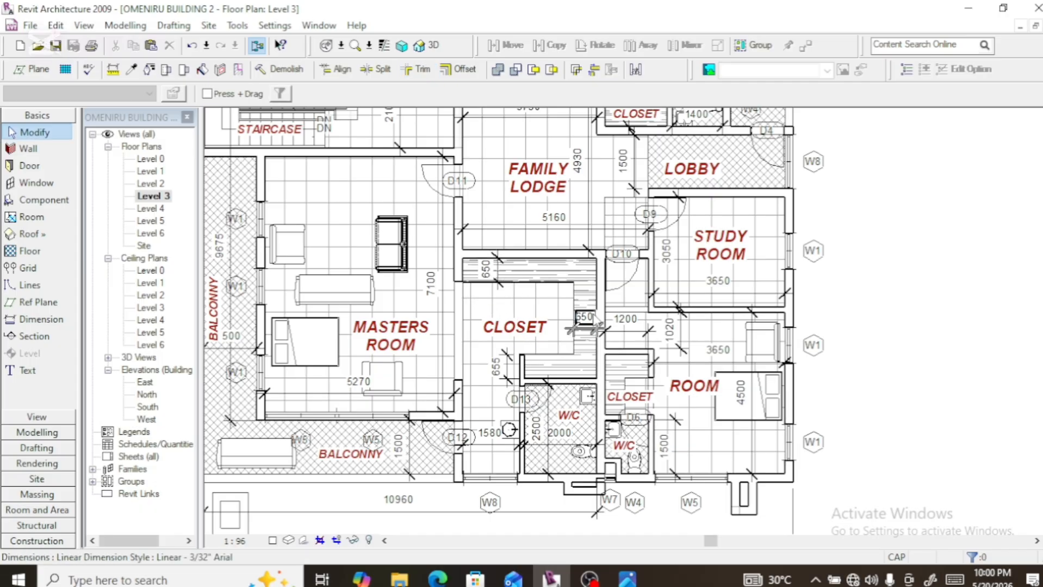
Delete door D10 between the Family Lodge and the passage to the lower Room
left_click(626, 272)
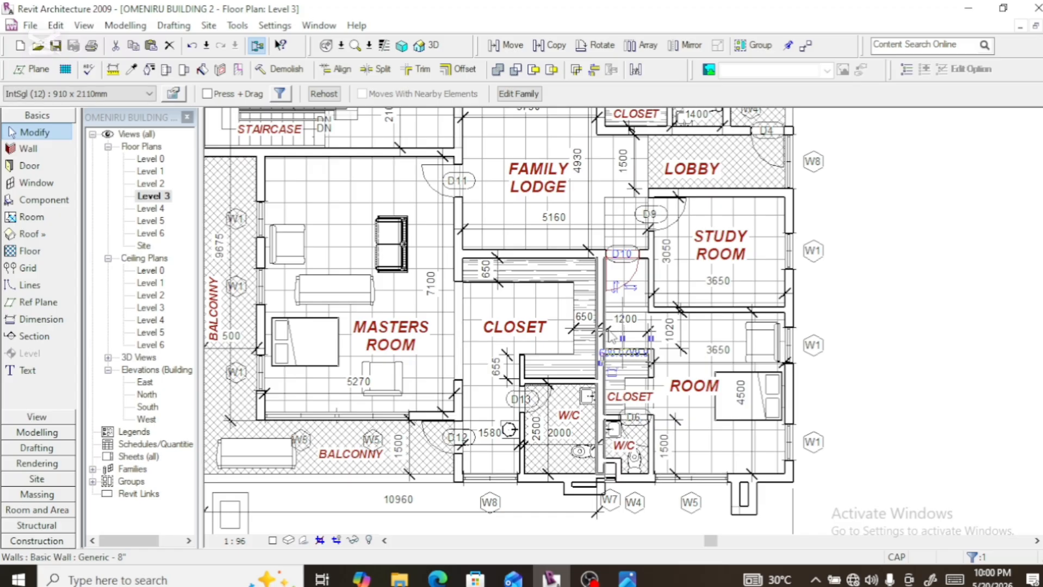
key("Delete")
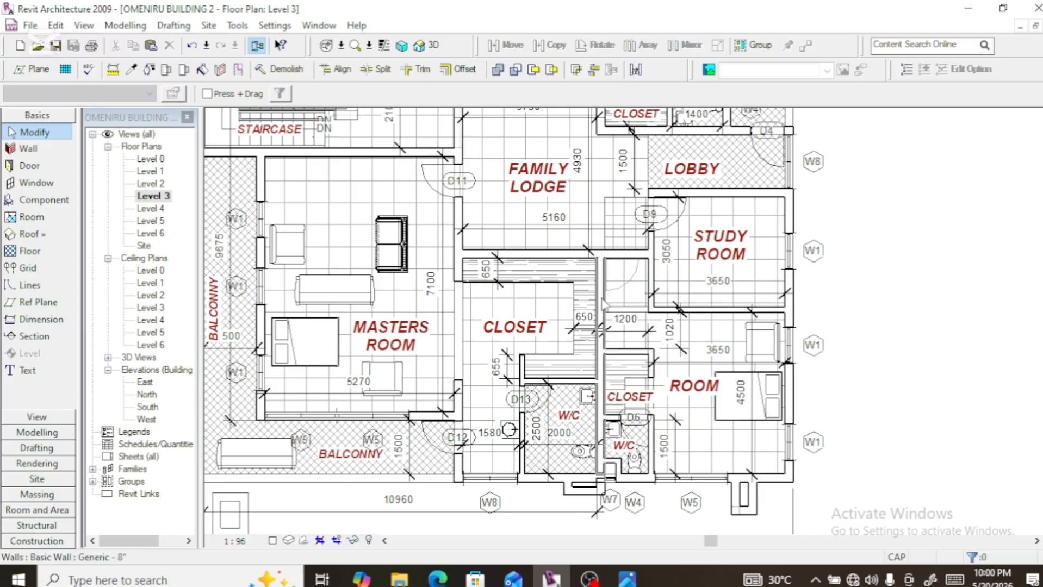
scroll(603, 304, "down", 2)
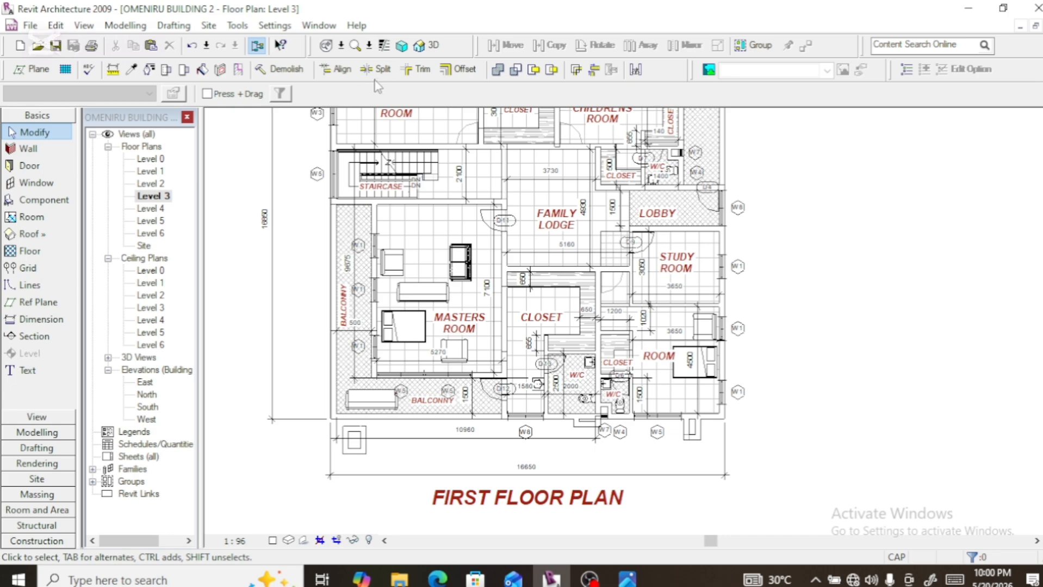
Trim the wall below the Family Lodge to a corner with the right wall of the Masters Room's closet
left_click(417, 70)
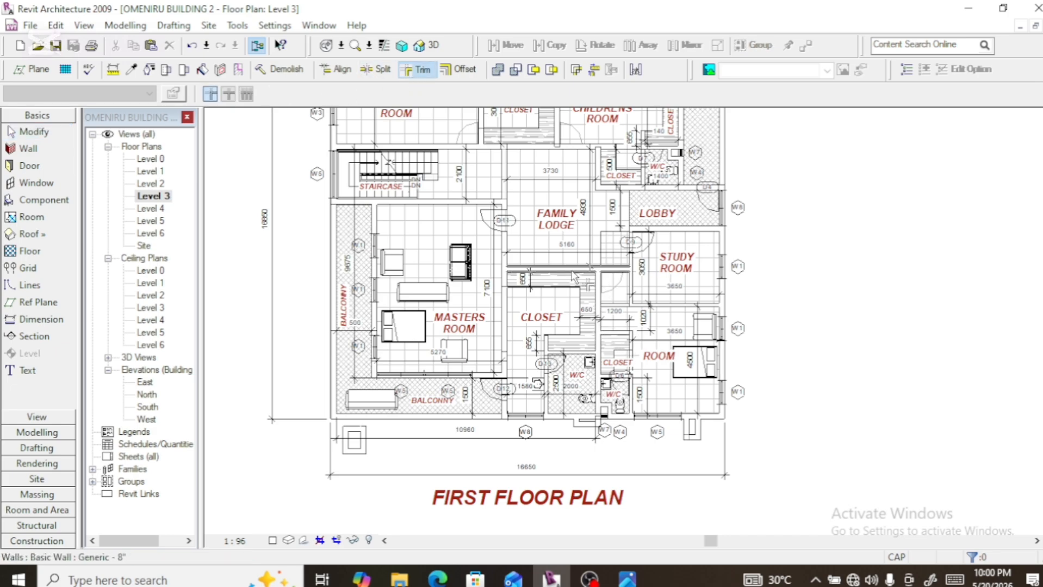
left_click(590, 272)
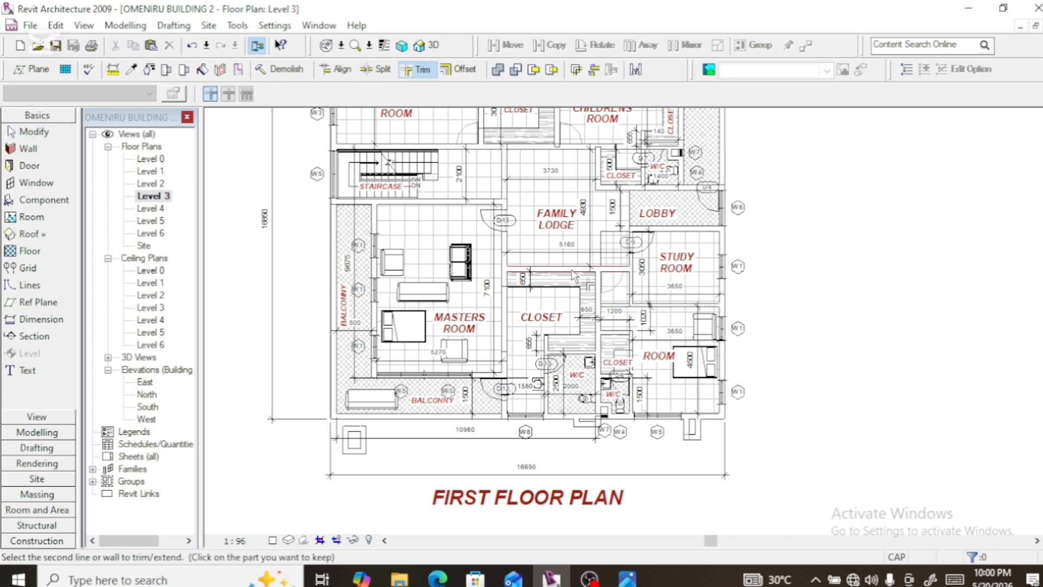
left_click(595, 291)
scroll(593, 288, "up", 4)
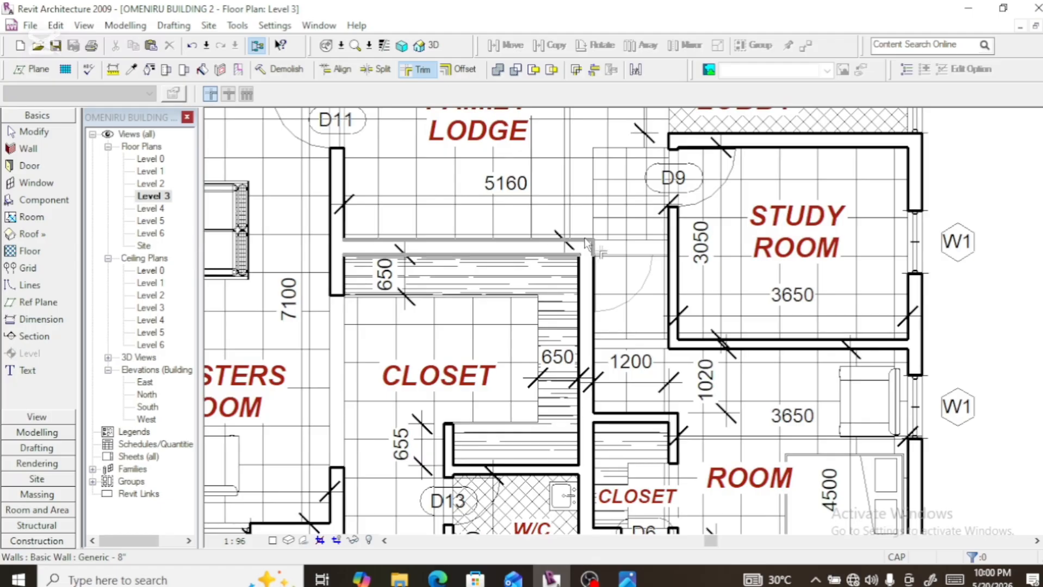
scroll(584, 238, "down", 4)
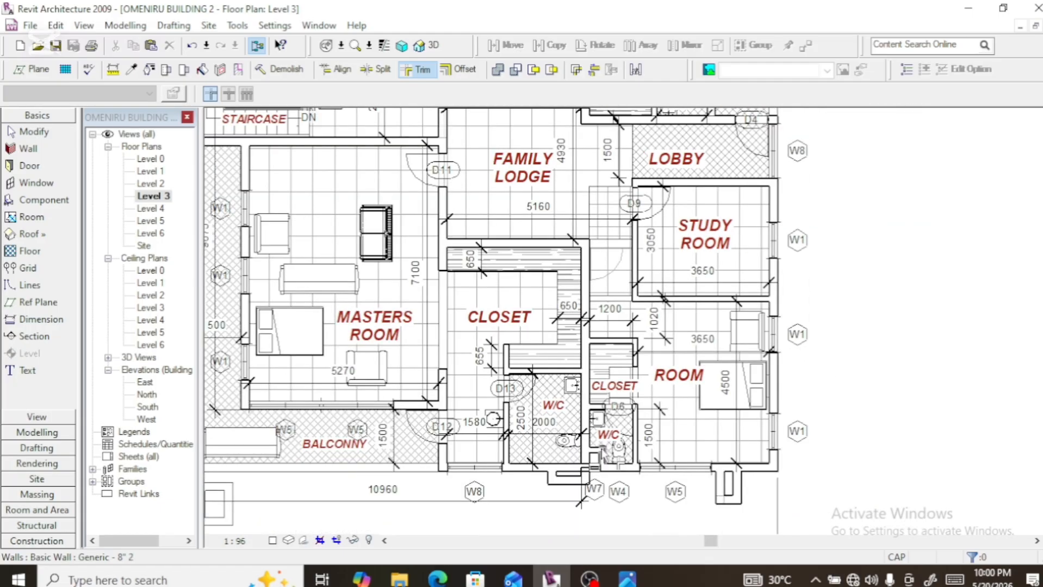
key("Escape")
Examine the walls around the two W/Cs and the short projecting wall beside window W7
left_click(582, 413)
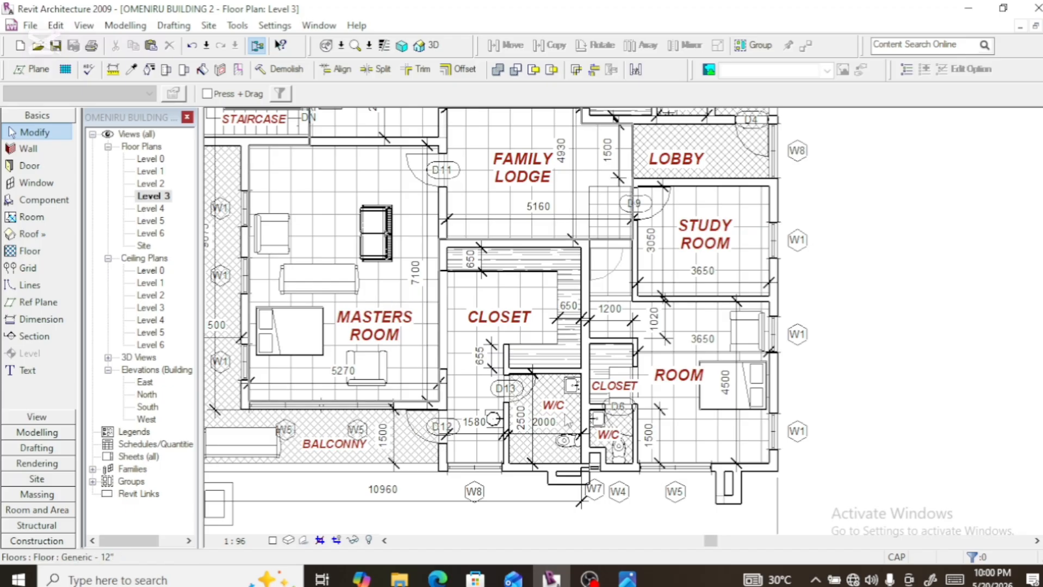
scroll(717, 401, "down", 2)
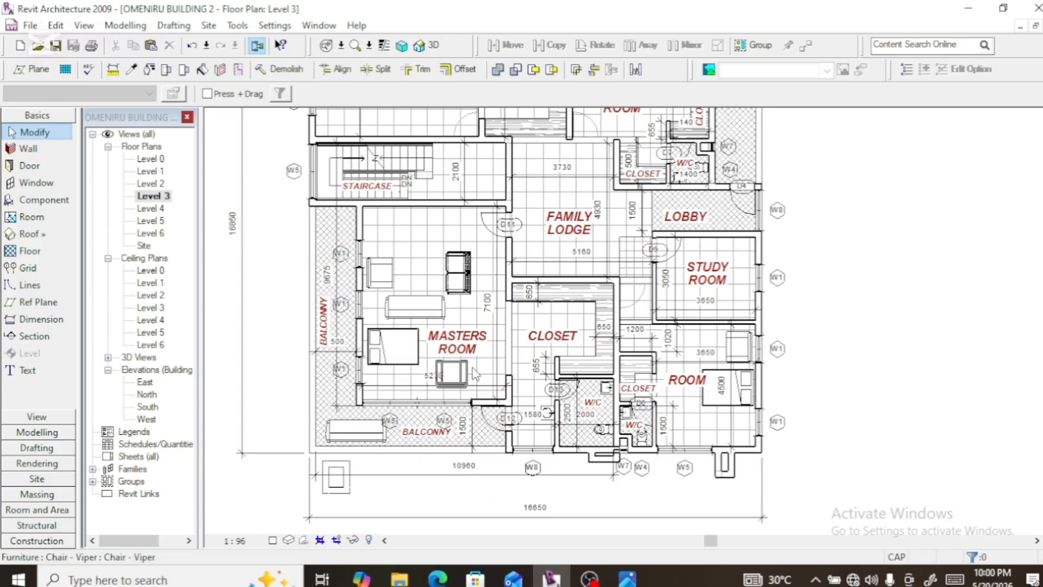
scroll(610, 465, "up", 4)
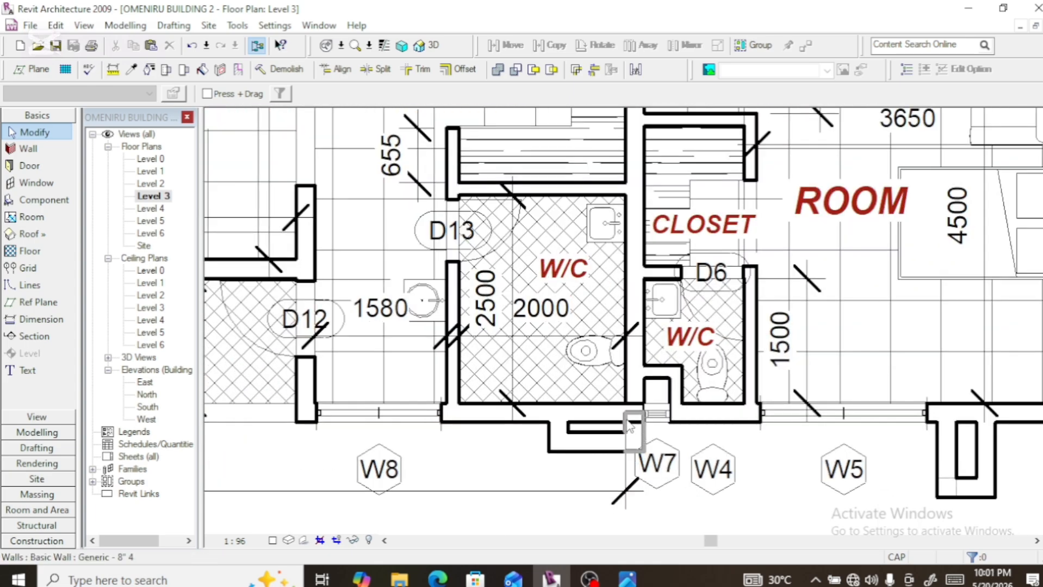
left_click(631, 427)
scroll(631, 427, "up", 4)
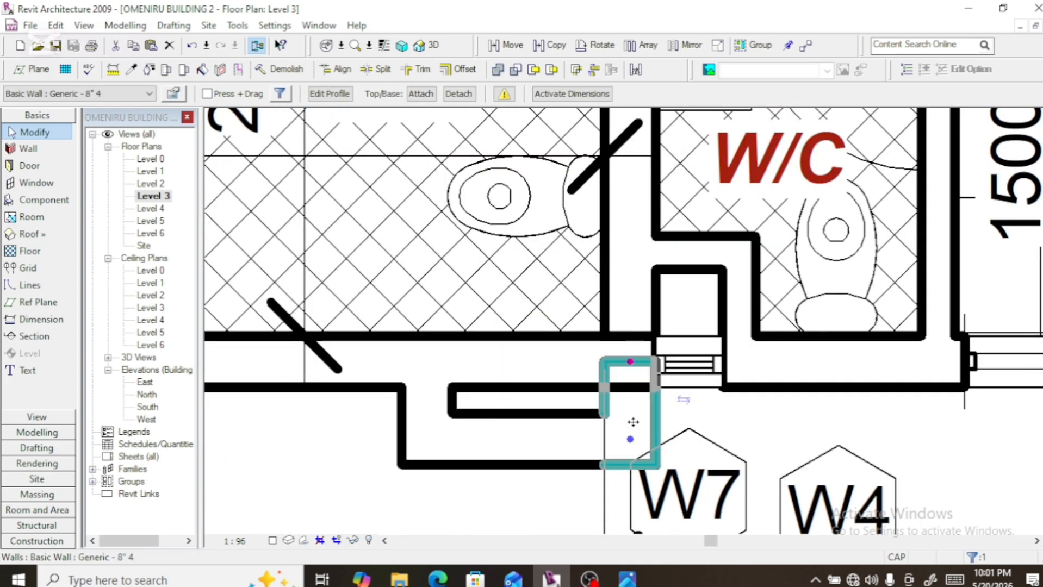
scroll(631, 440, "down", 2)
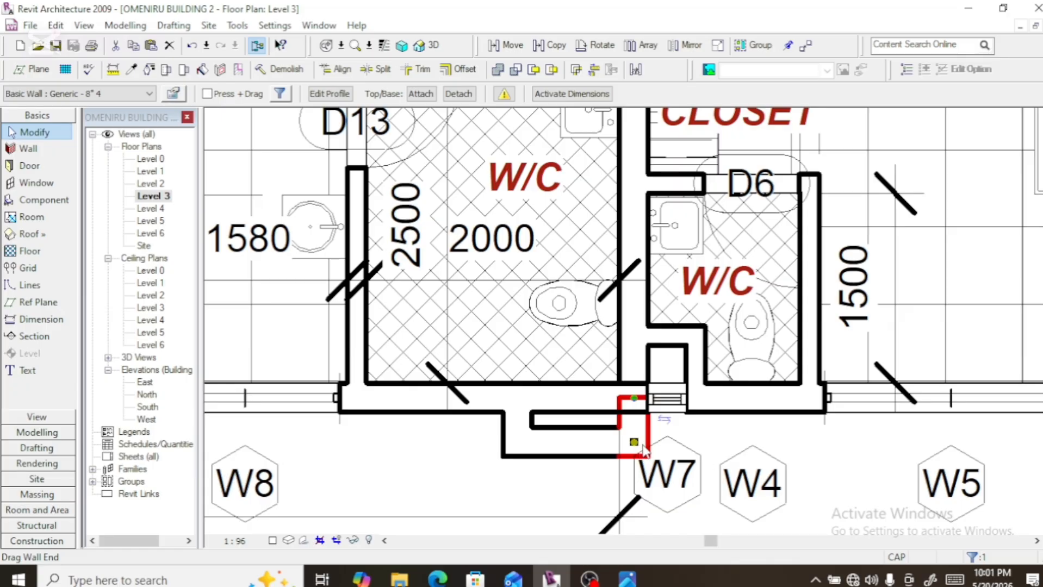
scroll(644, 446, "down", 2)
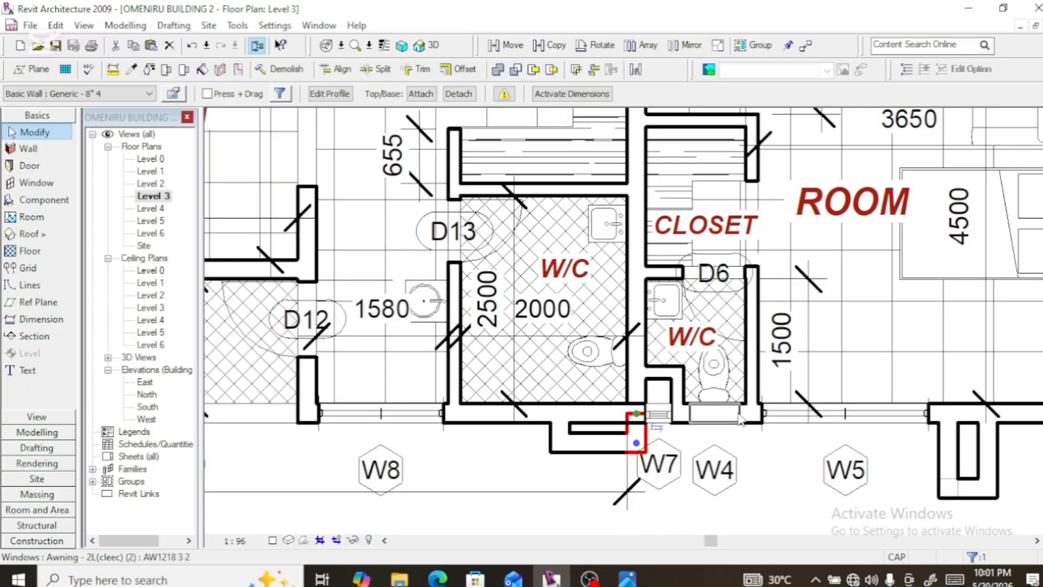
Delete window W5 in the lower outer wall of the Room next to the small W/C
scroll(785, 410, "down", 2)
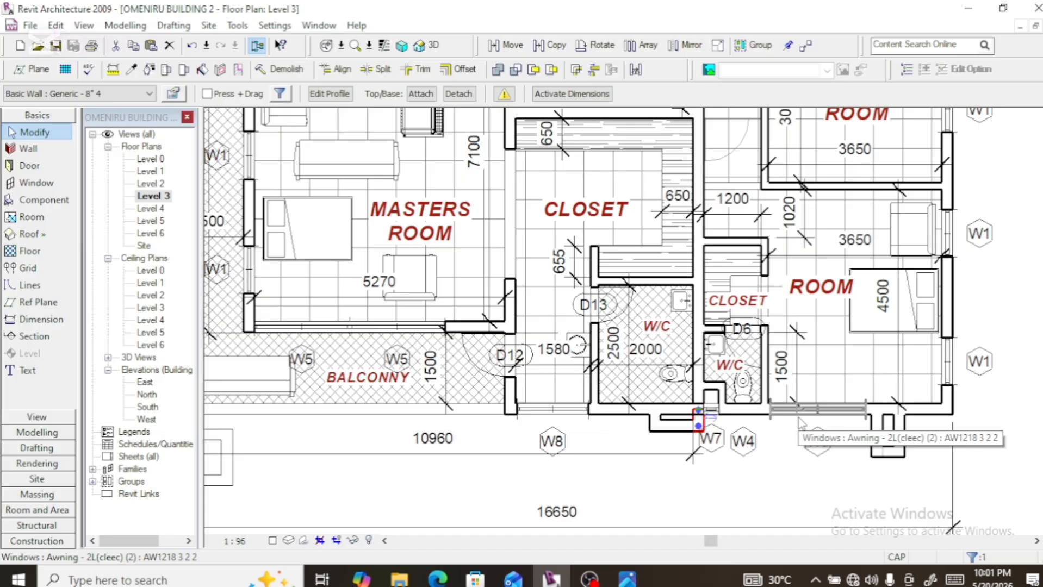
left_click(800, 421)
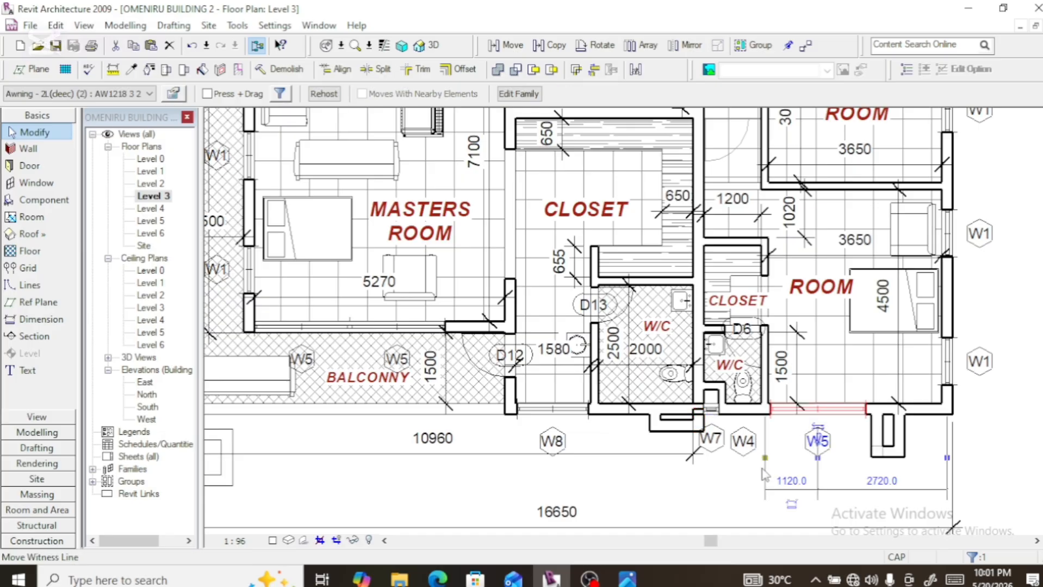
key("Delete")
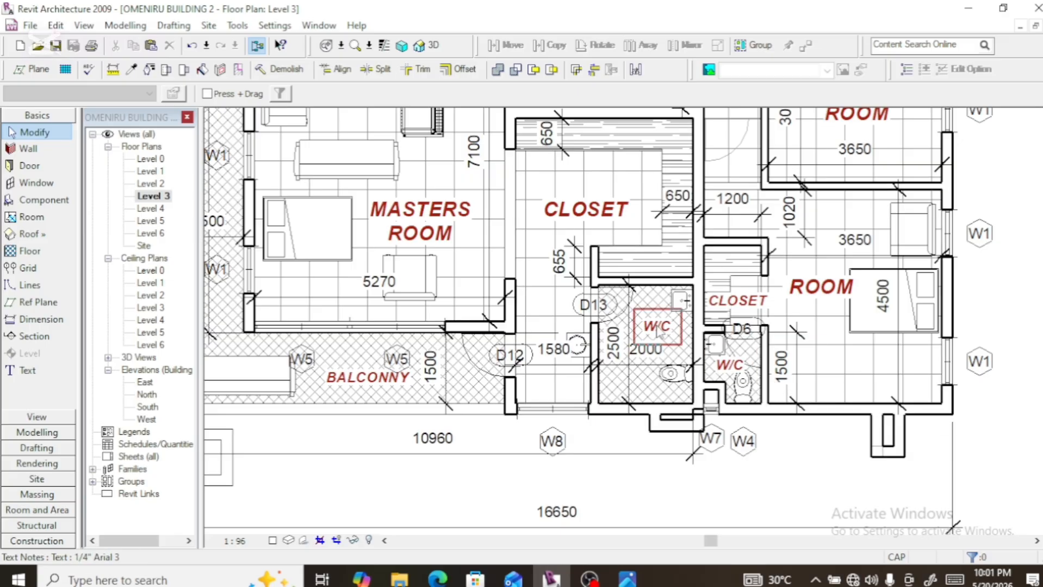
Open the boundary sketch of the Generic - 12" floor spanning the Madams Room, Family Lodge and Masters Room for editing
scroll(424, 272, "down", 3)
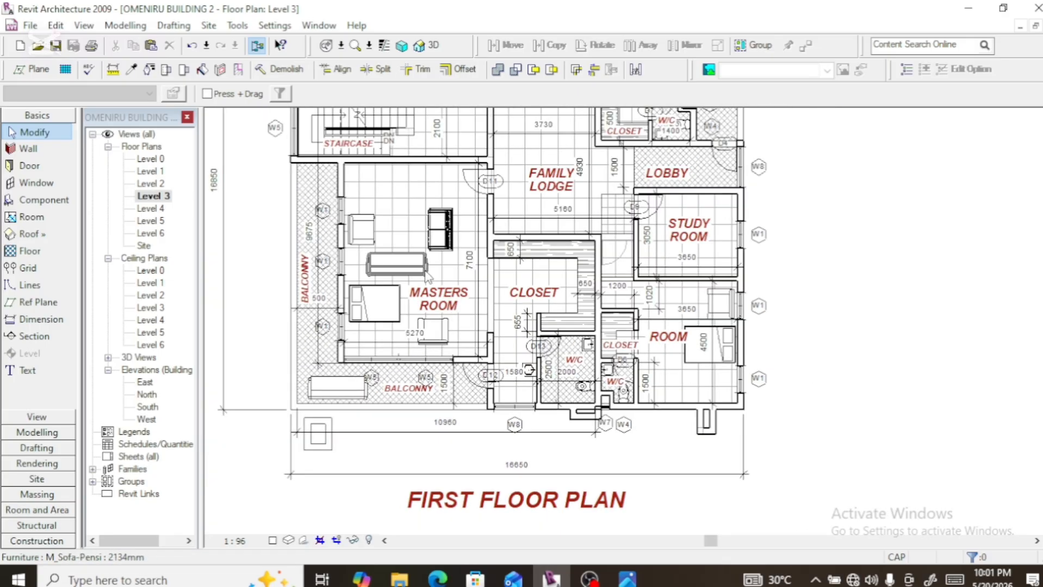
scroll(443, 313, "up", 2)
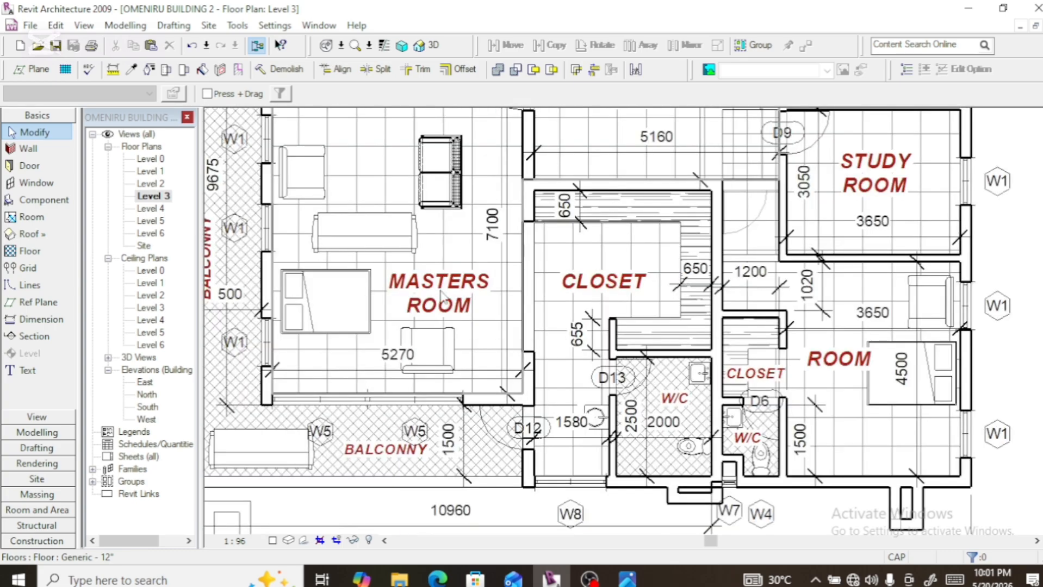
left_click(442, 299)
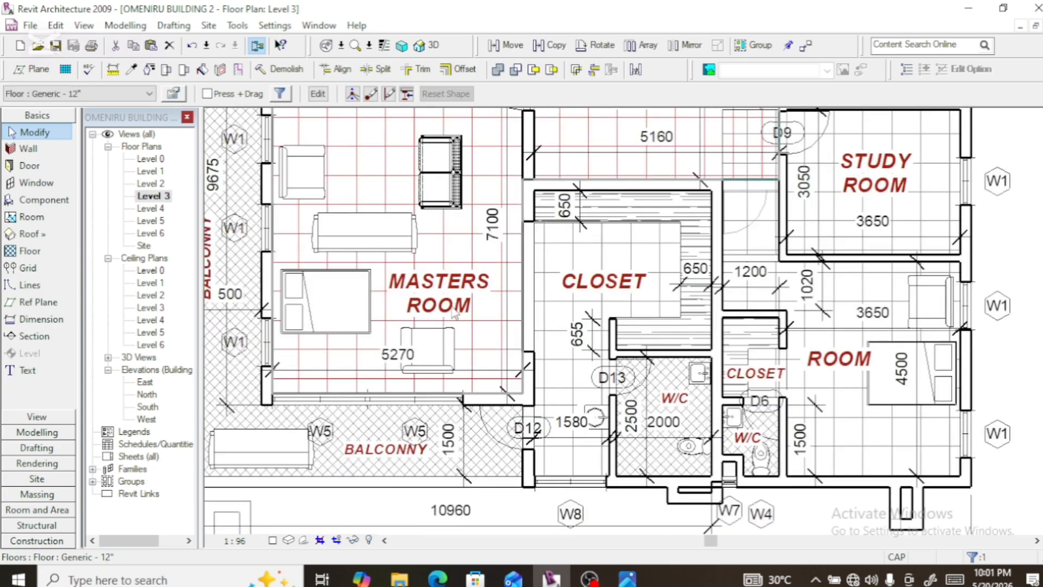
scroll(453, 313, "down", 2)
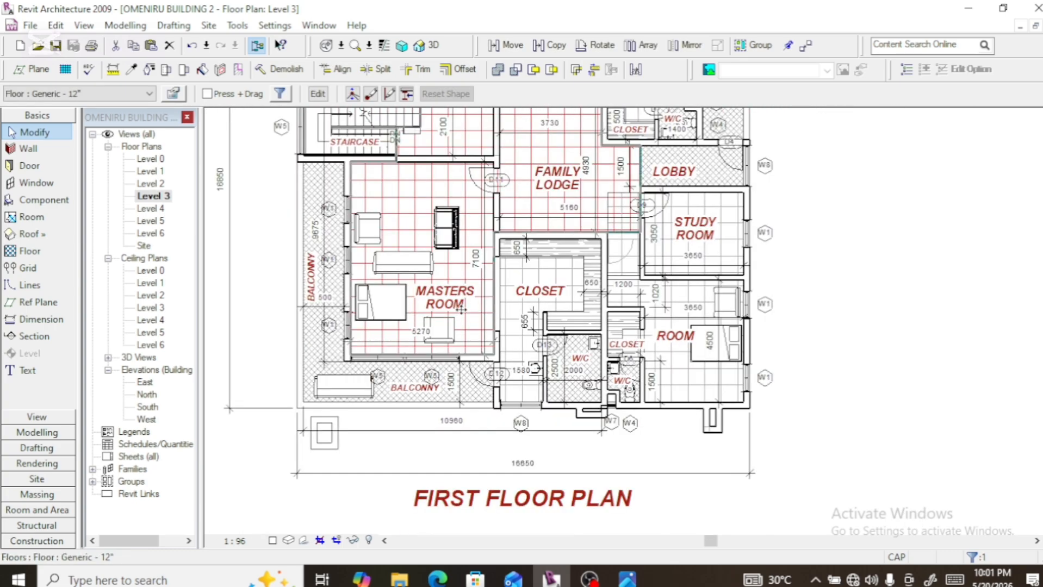
scroll(461, 309, "down", 2)
scroll(488, 250, "down", 2)
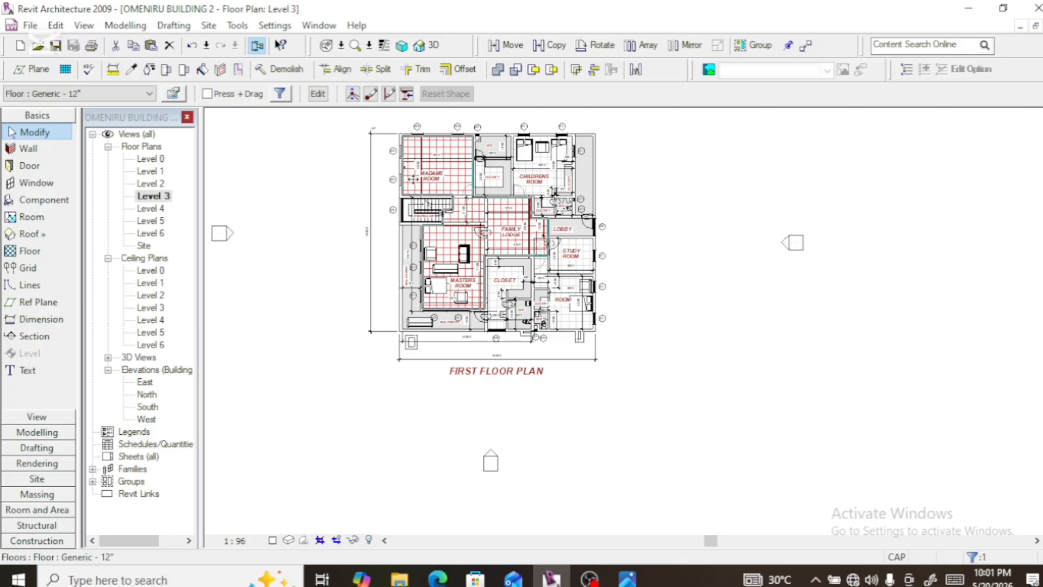
left_click(319, 94)
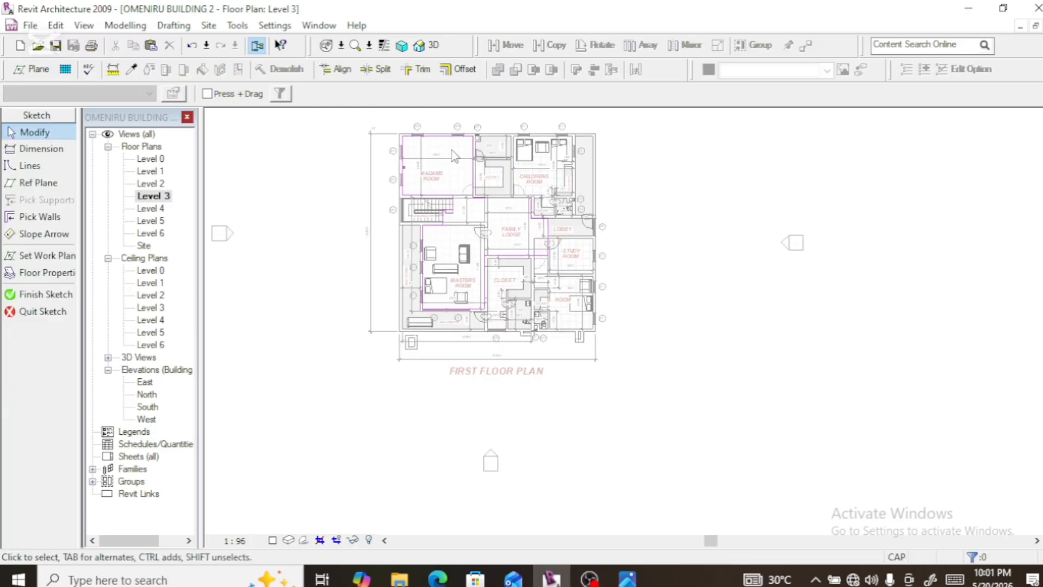
Delete the four floor boundary lines around the Madams Room from the sketch
scroll(430, 146, "up", 2)
left_click(423, 128)
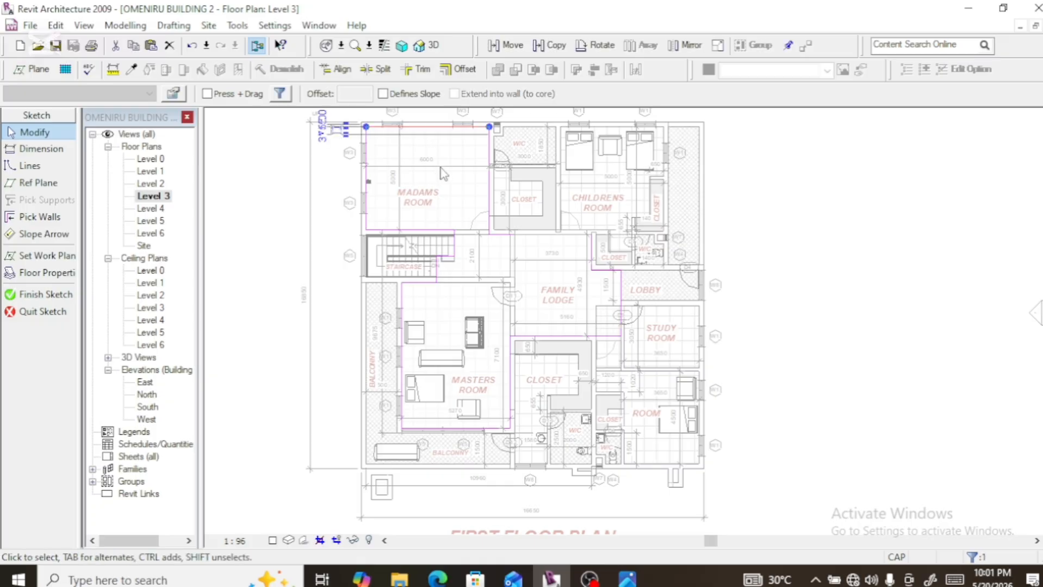
key("Delete")
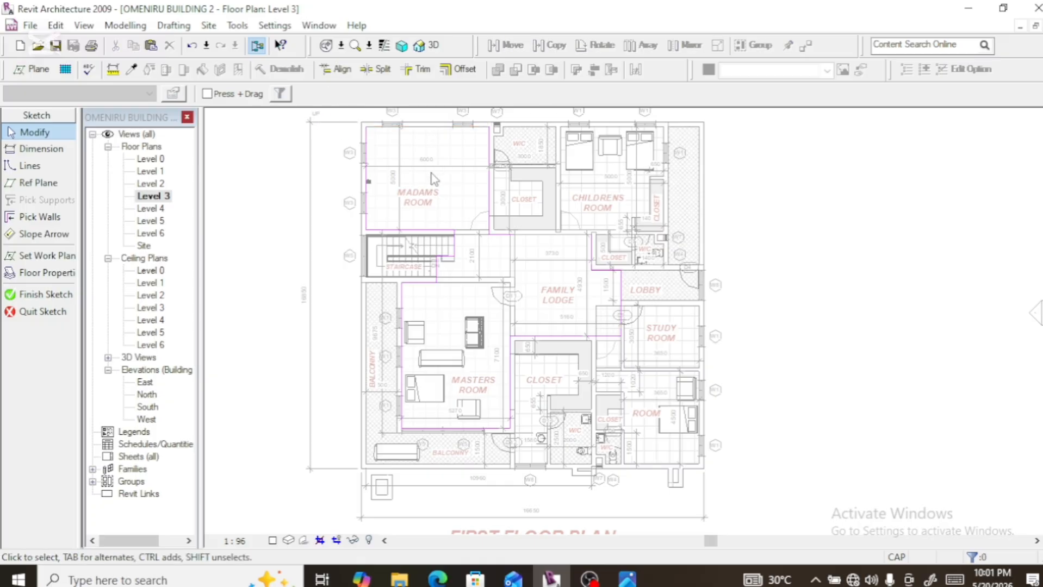
left_click(367, 173)
key("Delete")
left_click(451, 231)
key("Delete")
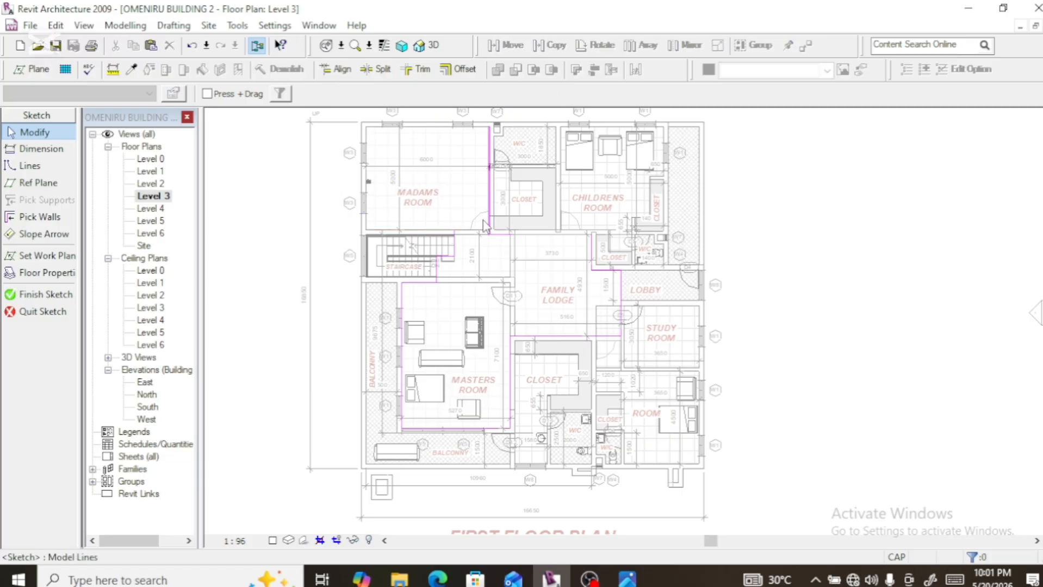
left_click(489, 218)
key("Delete")
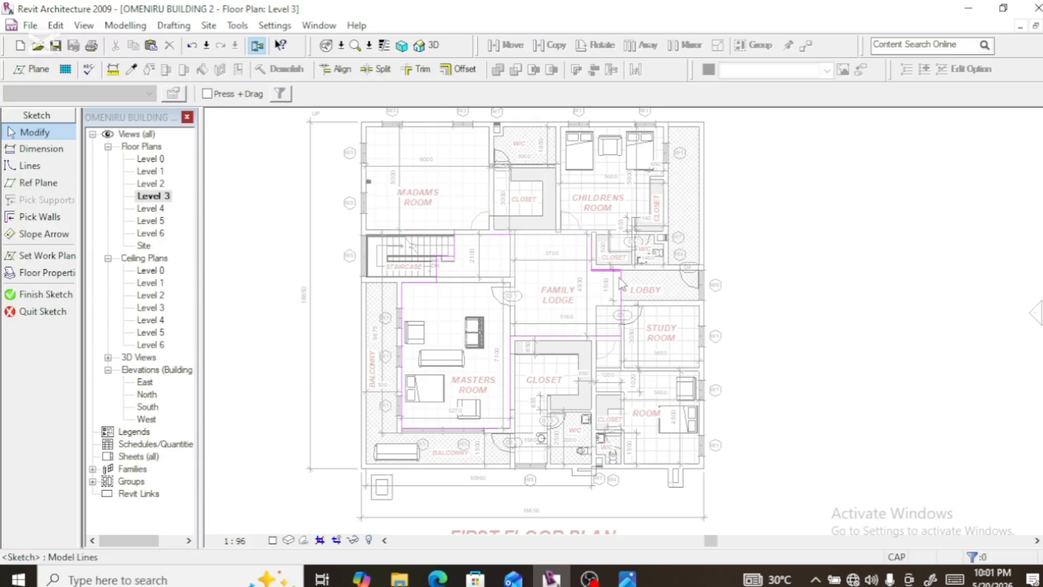
Delete the floor boundary lines enclosing the Family Lodge, including the line running from the staircase landing along its upper edge
scroll(603, 264, "up", 3)
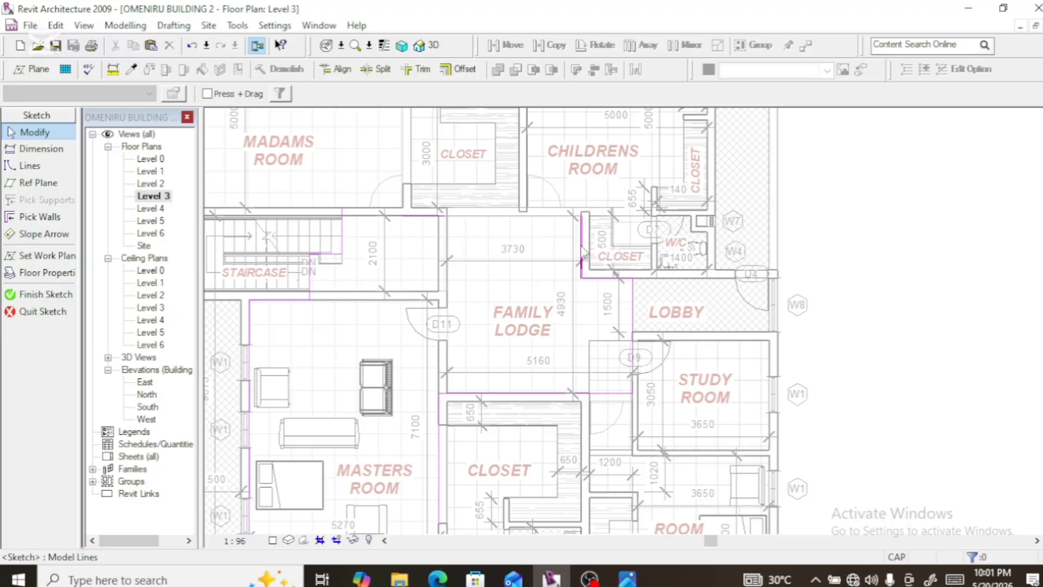
left_click(607, 277)
key("Delete")
left_click(634, 304)
key("Delete")
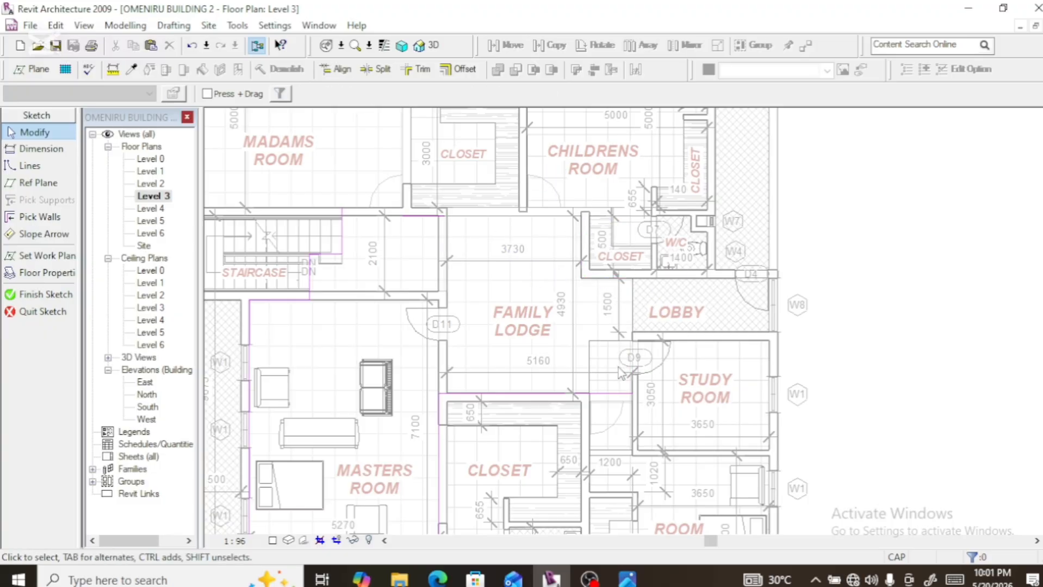
left_click(605, 395)
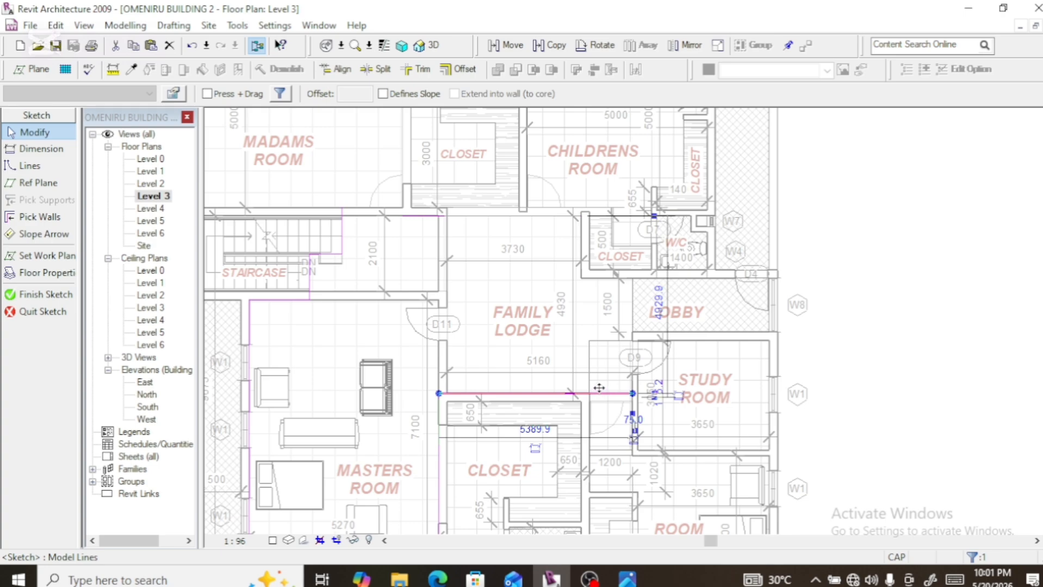
key("Delete")
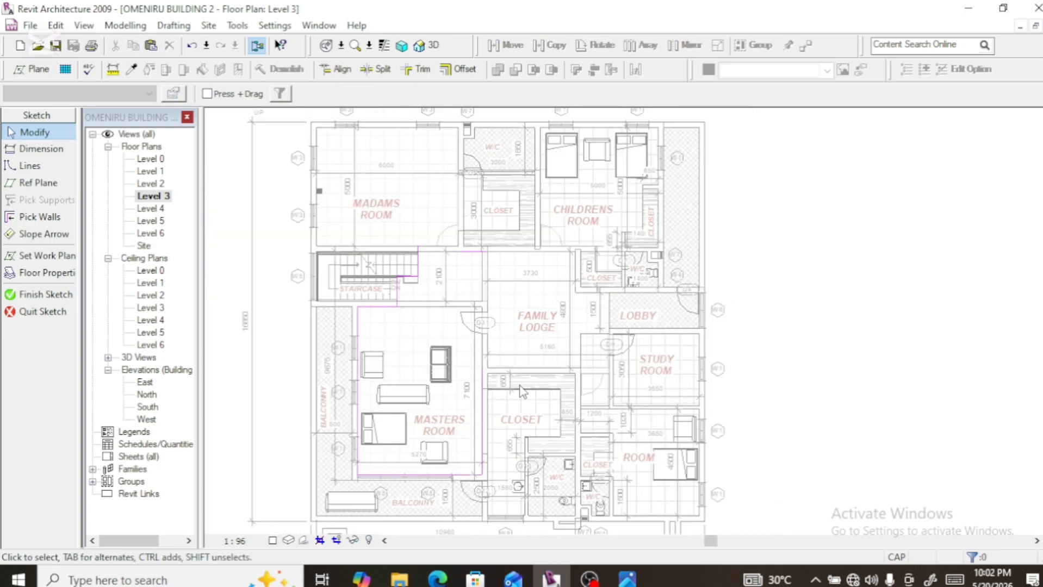
scroll(517, 395, "up", 2)
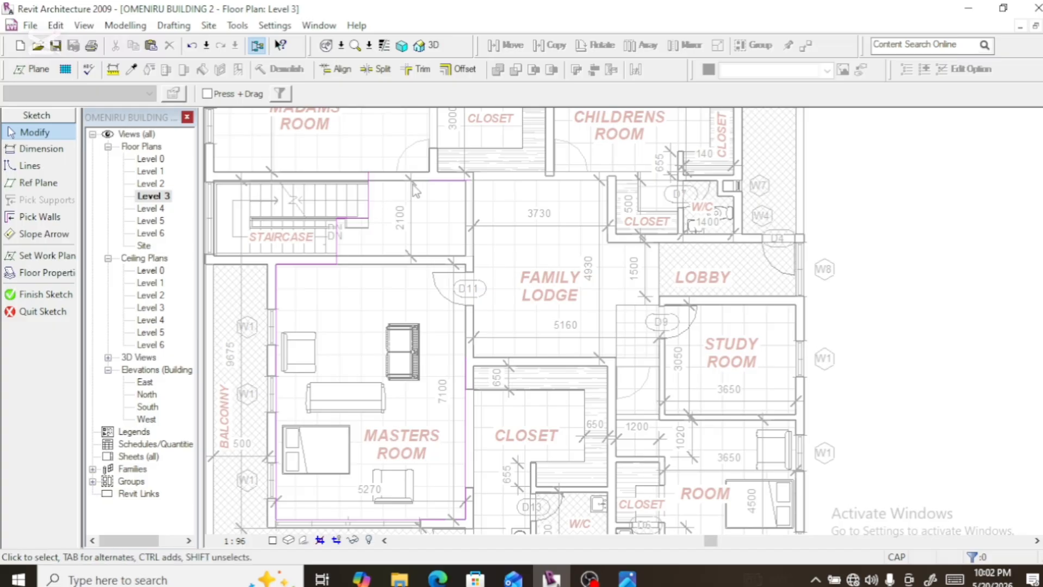
scroll(384, 190, "up", 4)
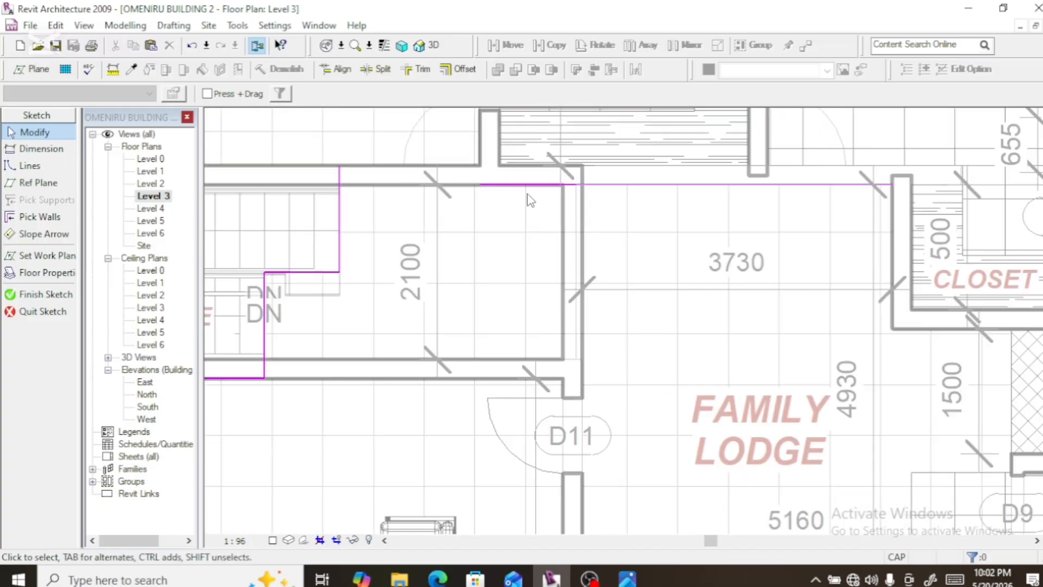
left_click(527, 186)
key("Delete")
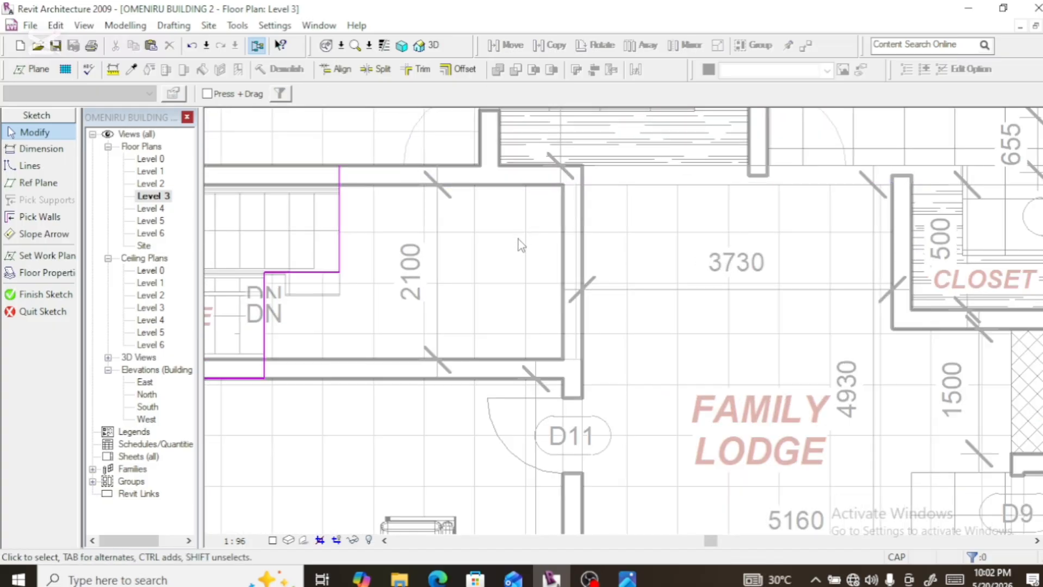
Shorten the vertical boundary line at the upper stair flight to end on the inner face of the landing wall
left_click(340, 180)
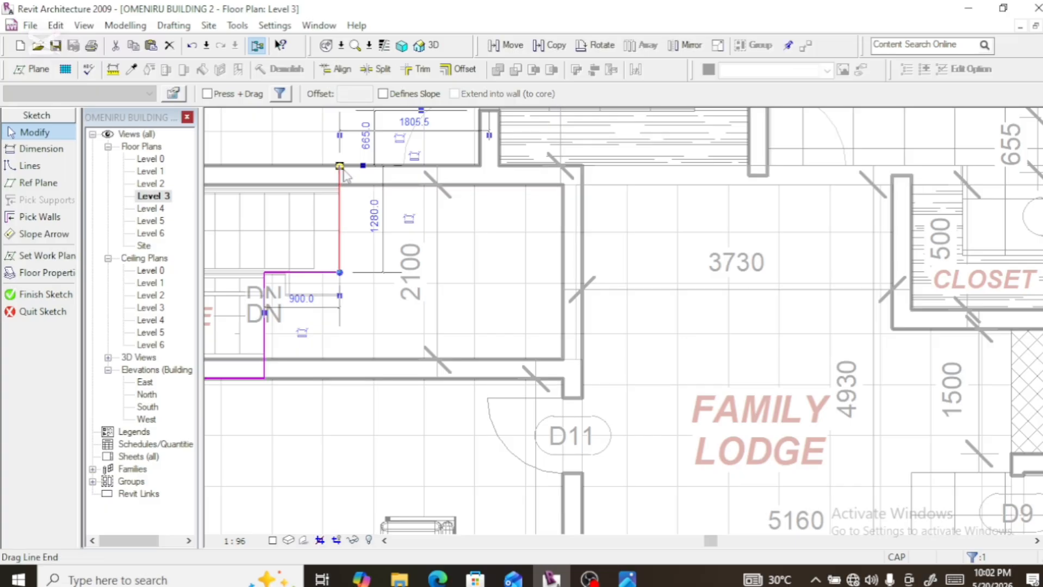
scroll(356, 170, "up", 5)
left_click_drag(310, 170, 308, 222)
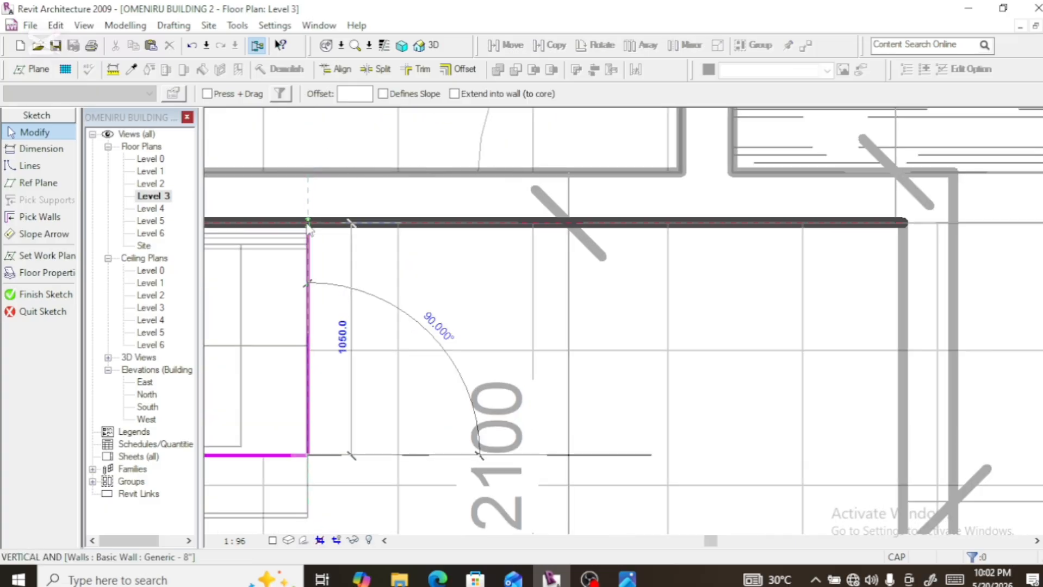
Draw a short horizontal boundary line along the inner wall face from the upper end of the stair boundary line toward the landing
left_click(31, 166)
left_click(308, 223)
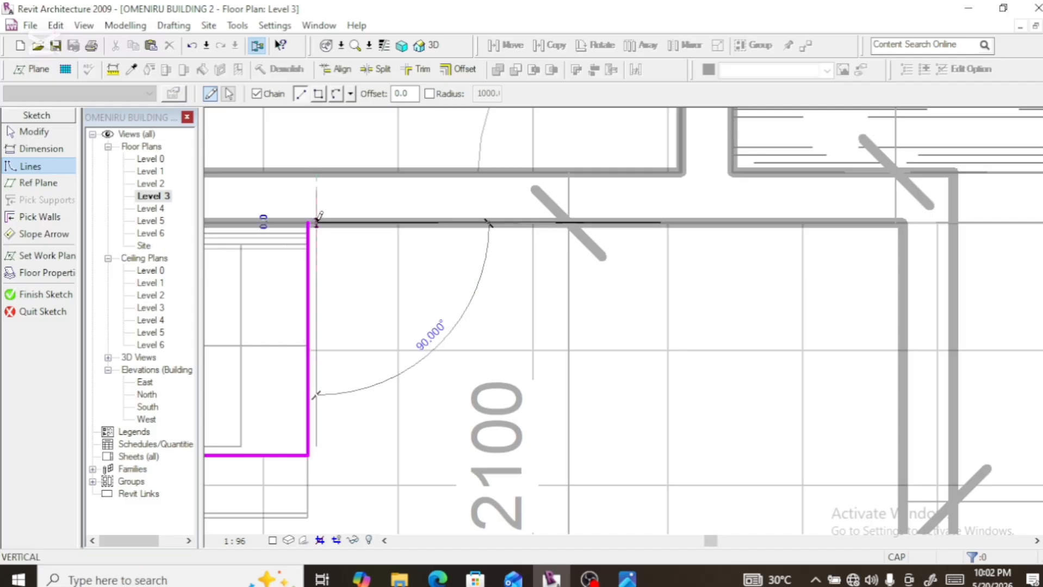
key("Escape")
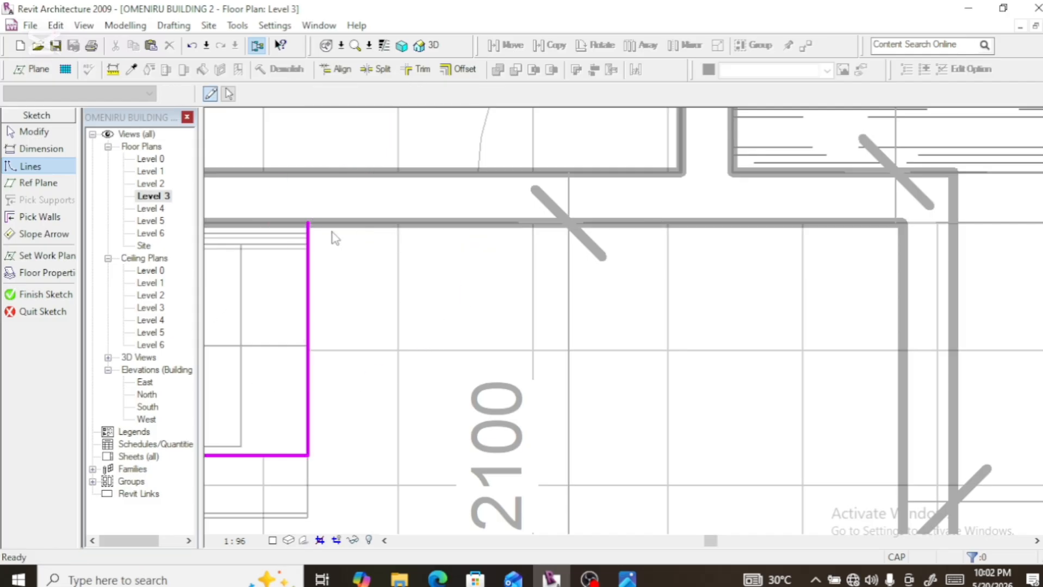
left_click(308, 222)
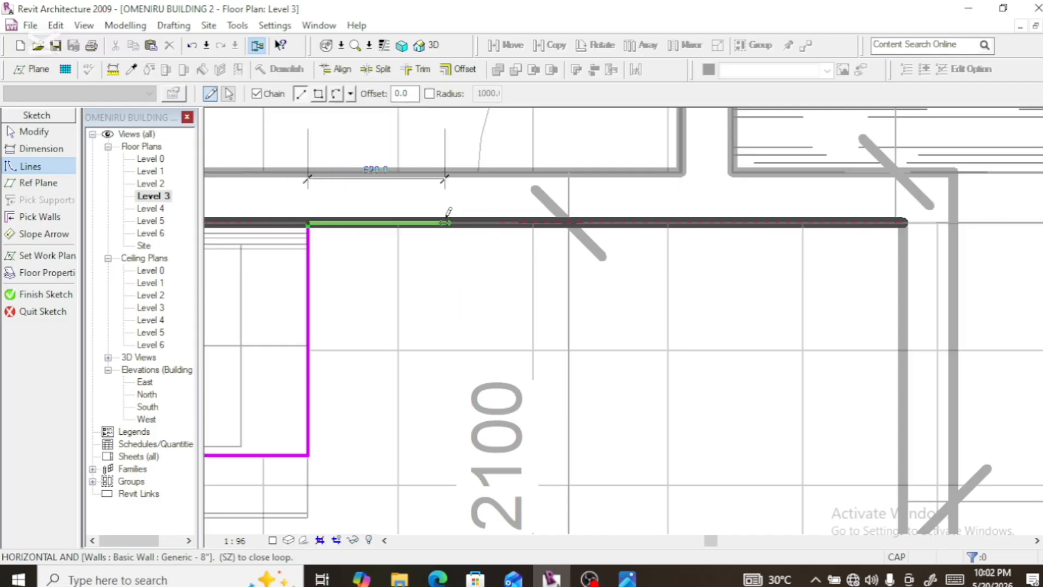
scroll(391, 223, "down", 4)
scroll(451, 177, "down", 4)
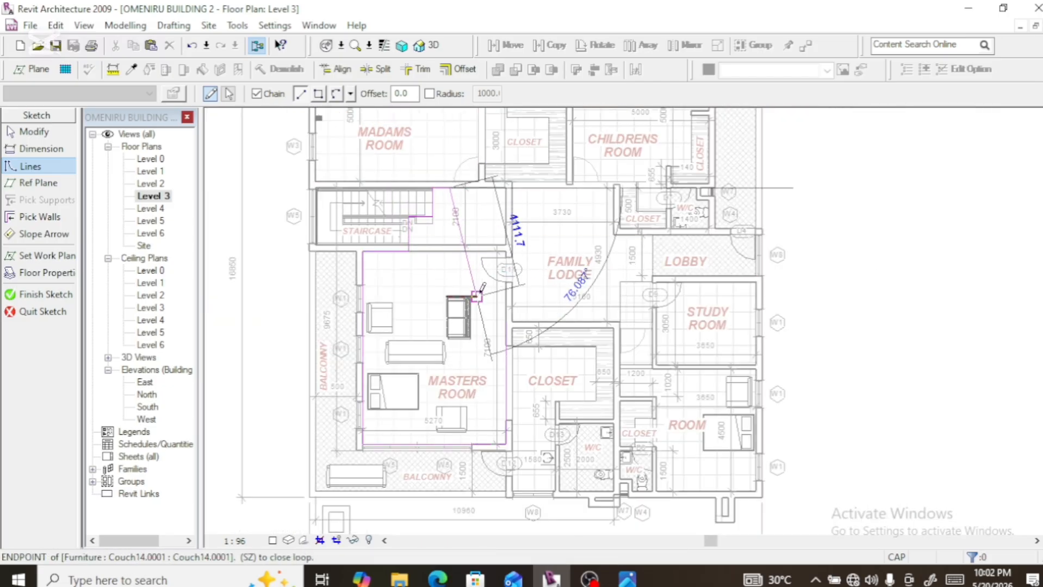
key("Escape")
key("Escape")
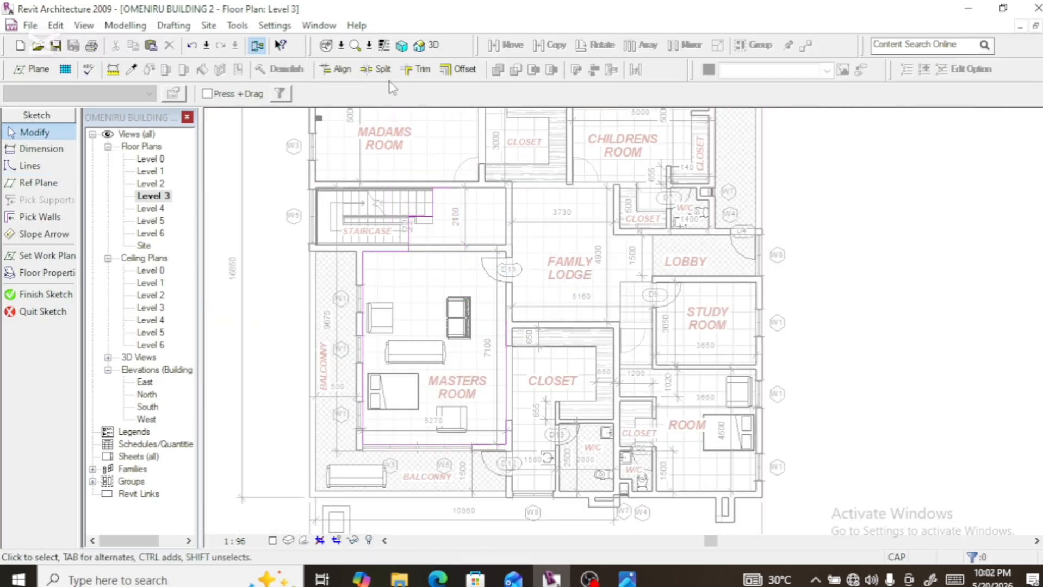
Trim the Masters Room's boundary line on the closet side to a corner with the new landing line and finish the floor sketch
left_click(417, 69)
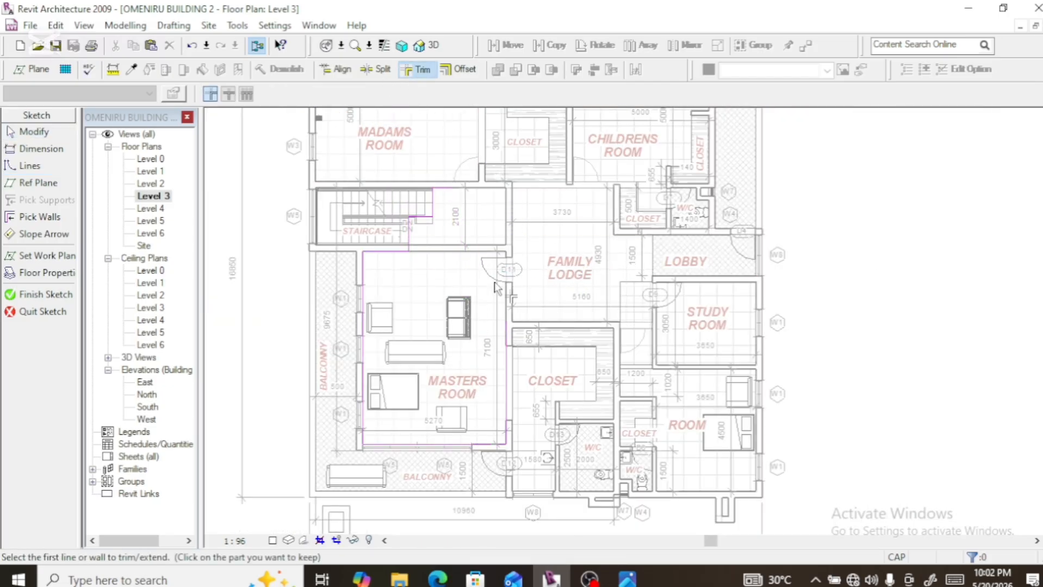
left_click(507, 344)
left_click(443, 189)
left_click(70, 295)
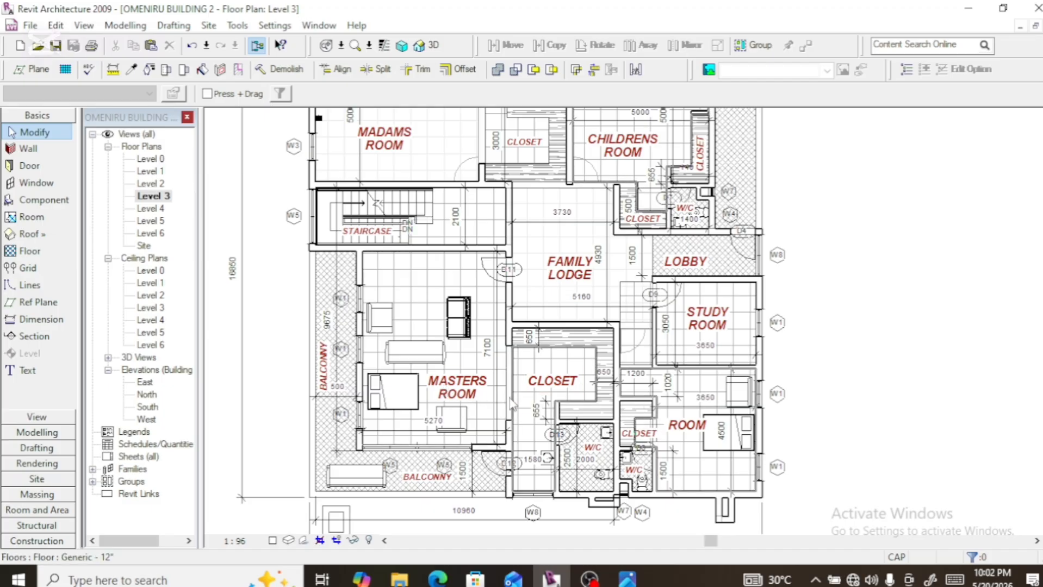
Open the boundary sketch of the floor covering the closet next to the Masters Room and the room below the Study Room
scroll(530, 401, "down", 4)
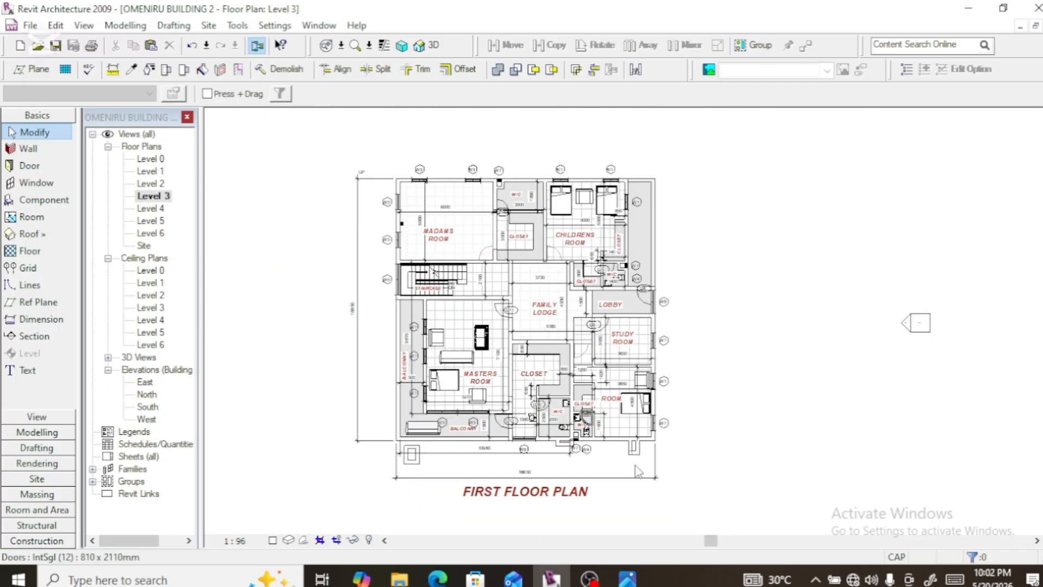
scroll(619, 462, "up", 6)
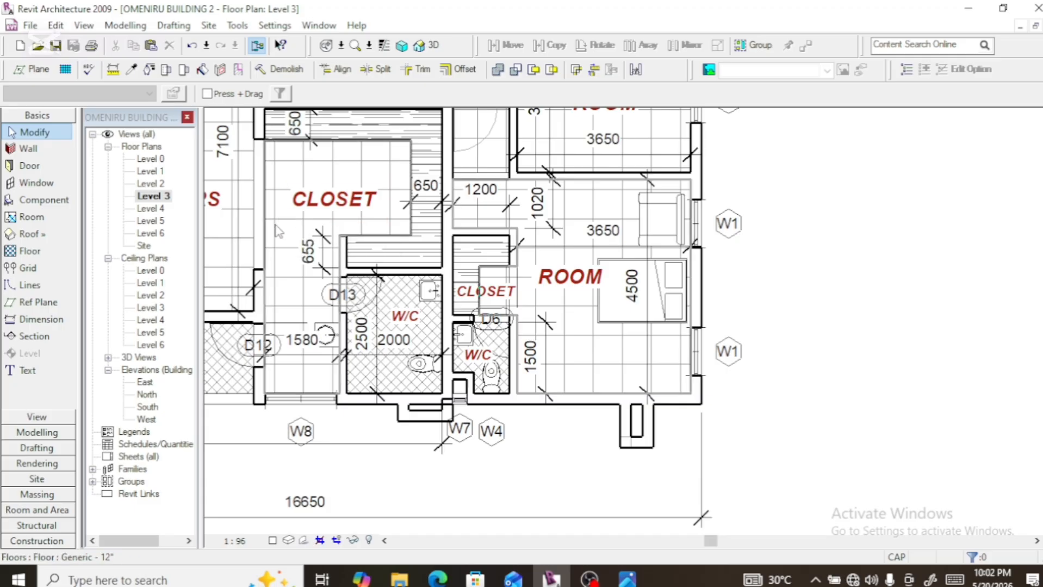
left_click(277, 230)
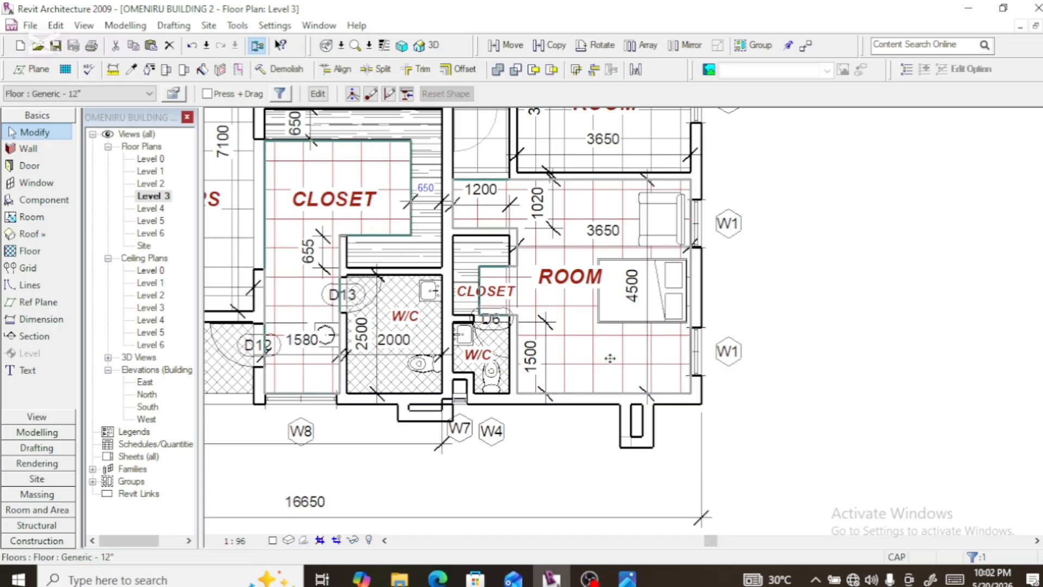
left_click(319, 95)
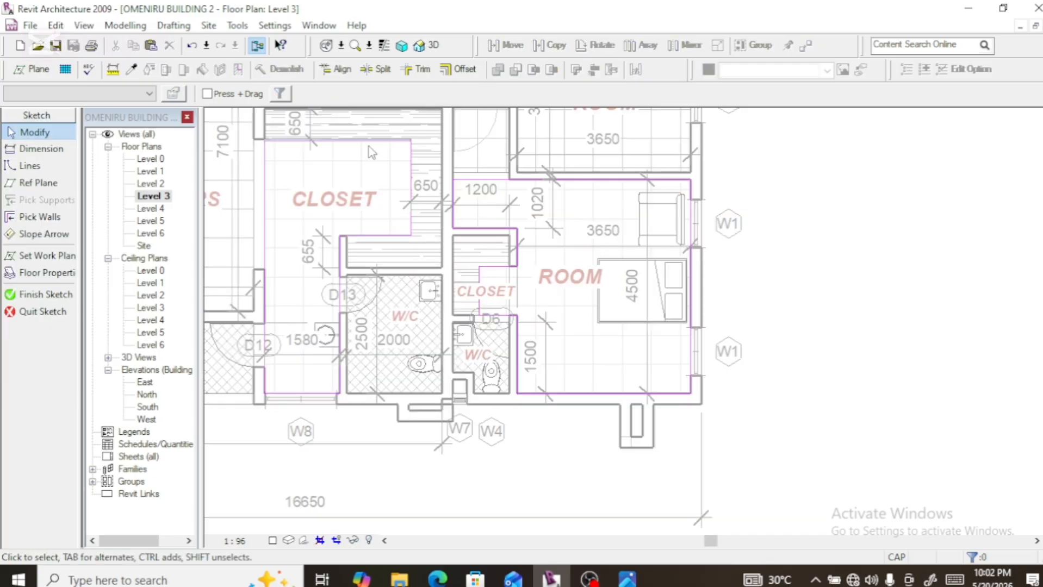
Delete the boundary lines along the upper wall and entry of the room below the Study Room and around its small closet
left_click(503, 180)
key("Delete")
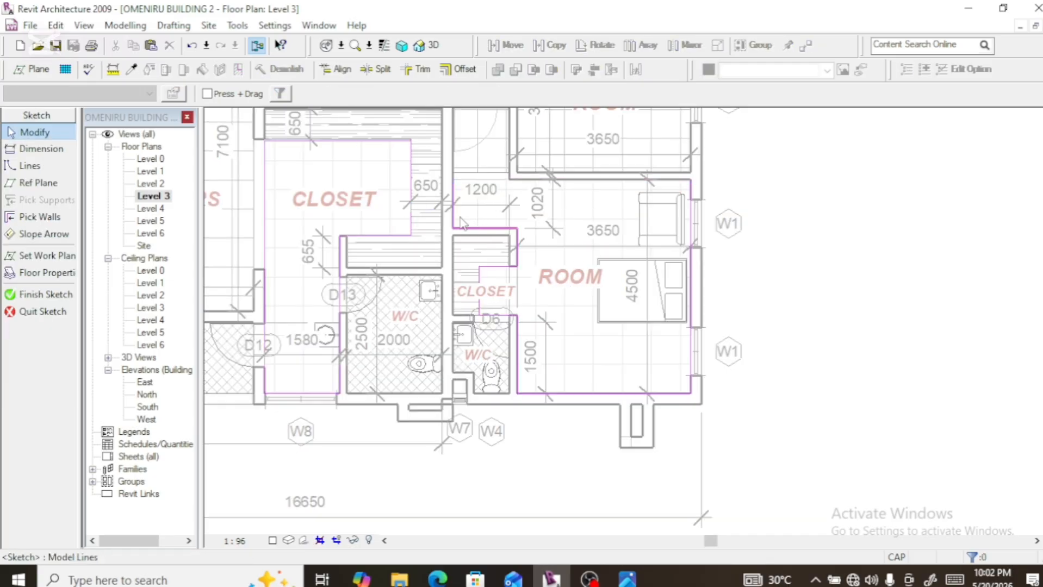
left_click(477, 227)
key("Delete")
left_click(517, 256)
key("Delete")
left_click(479, 286)
key("Delete")
left_click(497, 316)
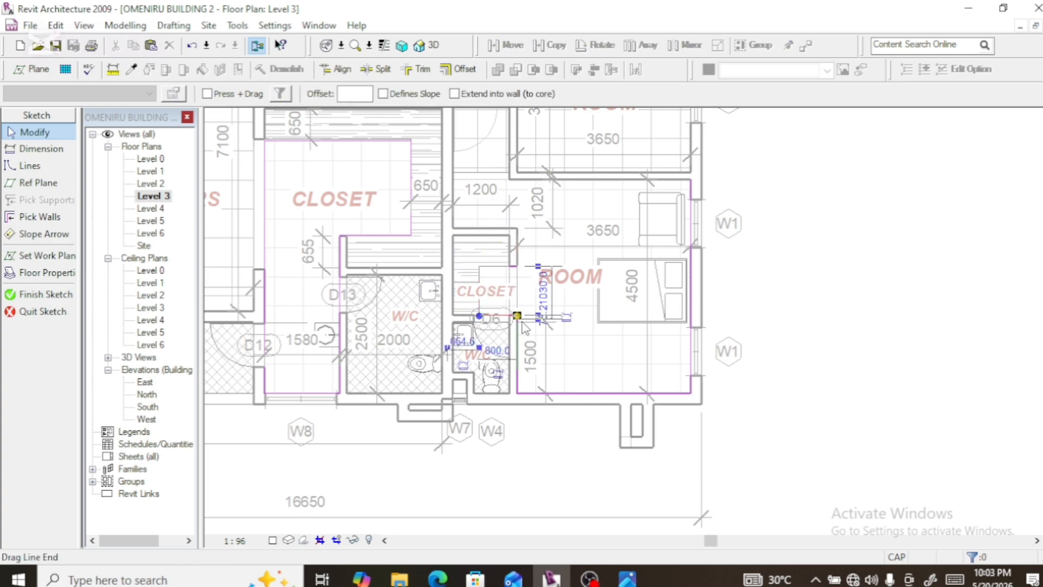
key("Delete")
Delete the remaining boundary lines along the W/C side, lower wall and window wall of the room below the Study Room
left_click(518, 339)
key("Delete")
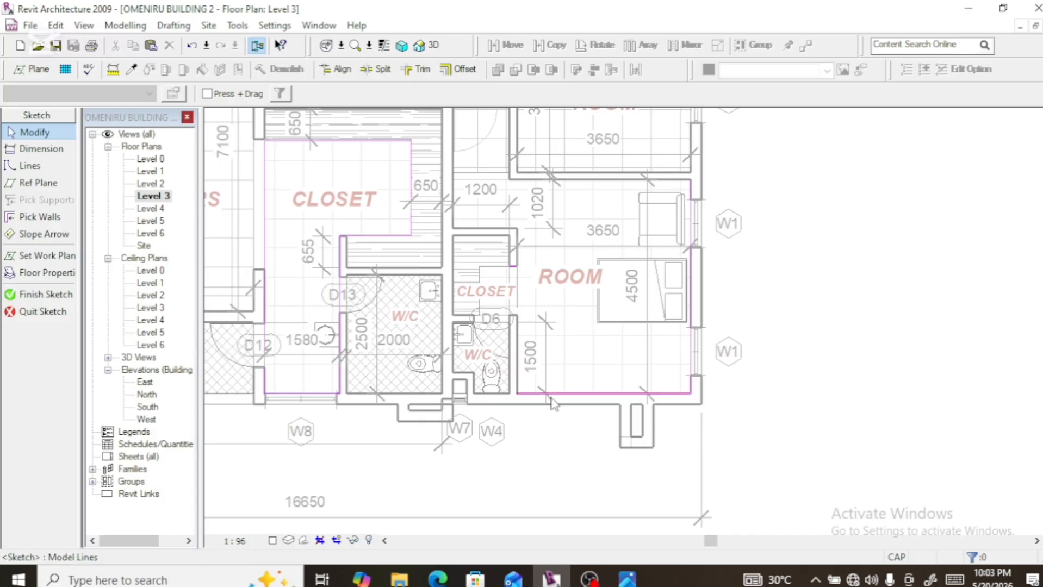
left_click(554, 394)
key("Delete")
left_click(691, 348)
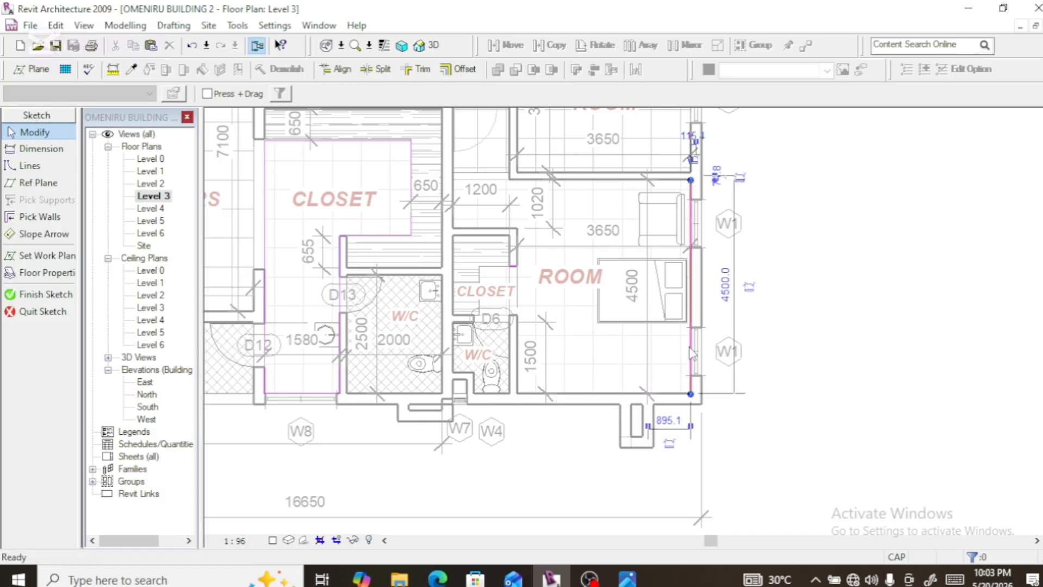
key("Delete")
scroll(678, 331, "down", 4)
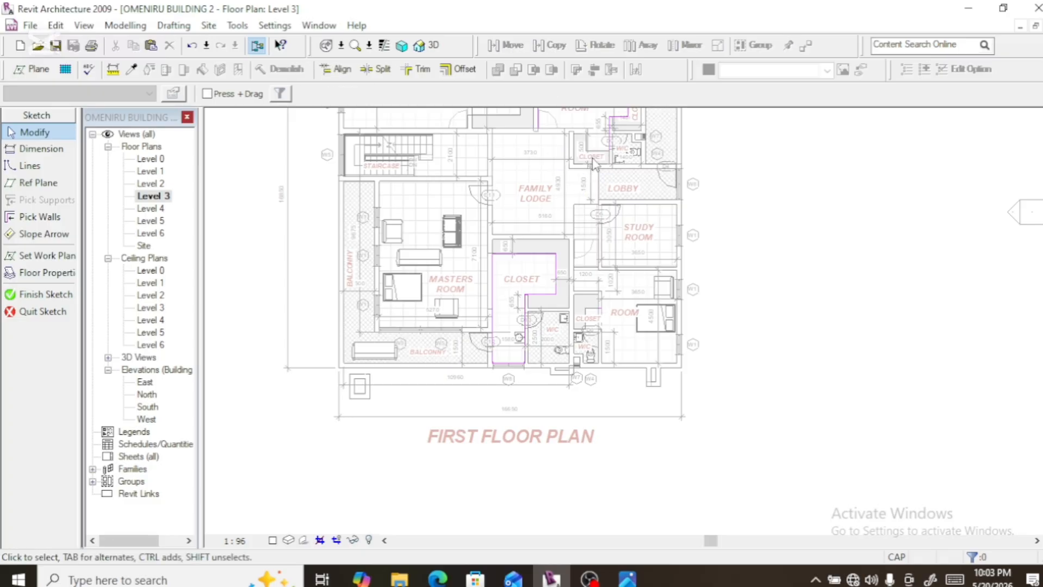
Delete the floor boundary lines along the Childrens Room's walls and around its closet
scroll(603, 280, "down", 3)
scroll(605, 159, "up", 5)
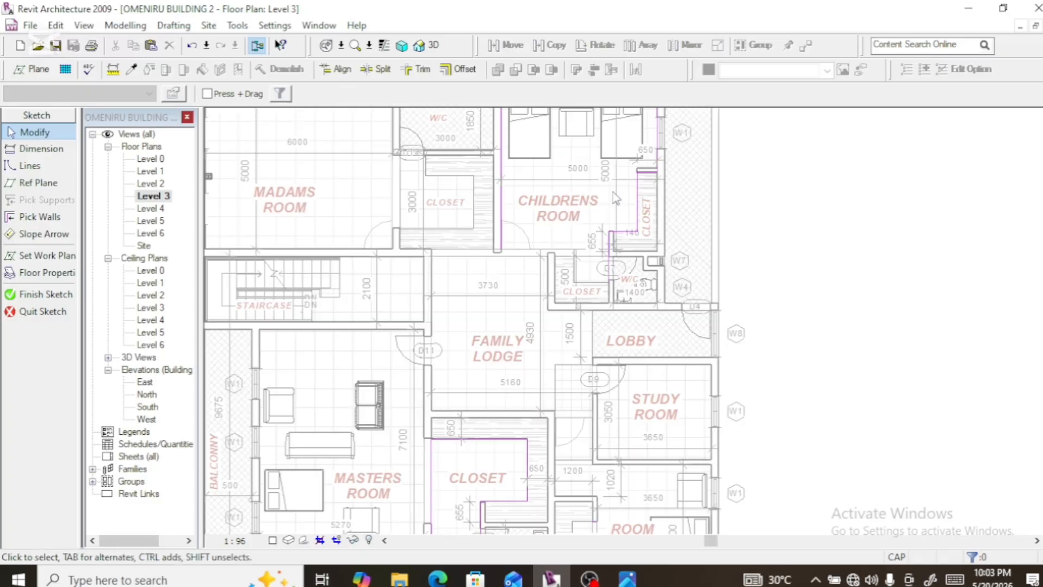
left_click(628, 228)
key("Delete")
left_click(609, 247)
key("Delete")
left_click(501, 209)
key("Delete")
scroll(525, 255, "down", 4)
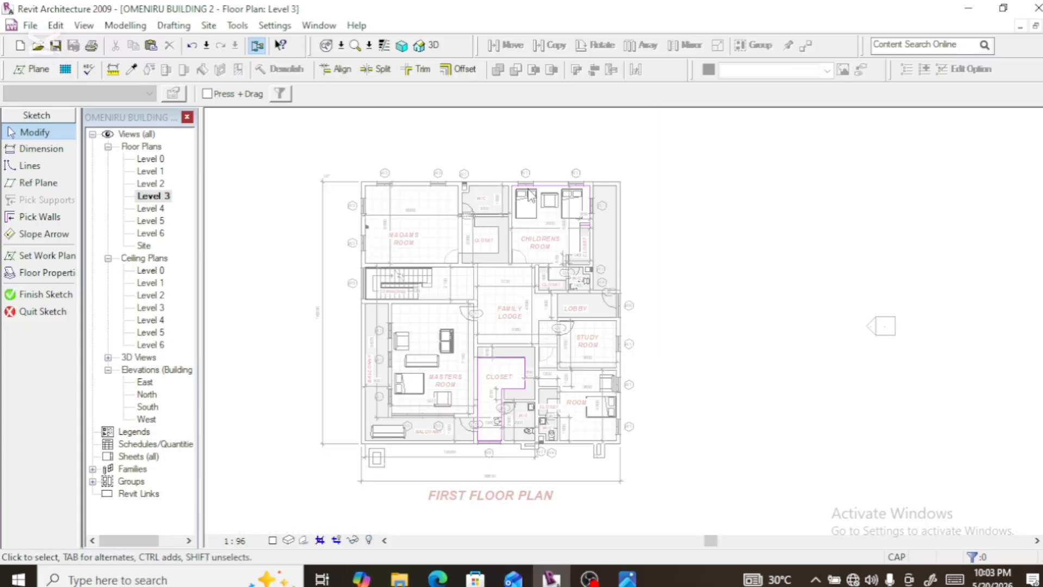
scroll(540, 203, "up", 6)
left_click(538, 194)
key("Delete")
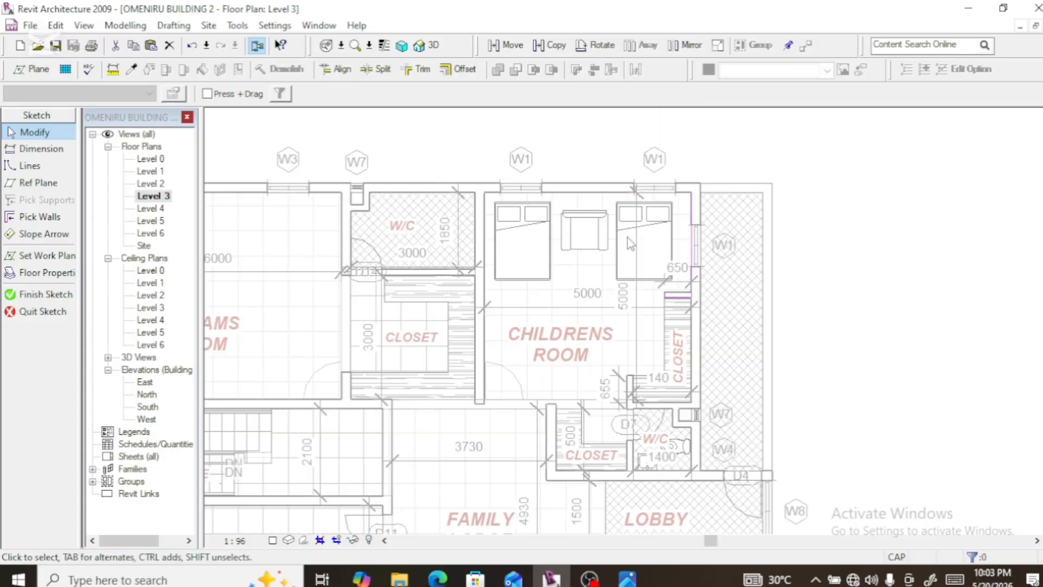
left_click(693, 228)
key("Delete")
scroll(628, 229, "down", 5)
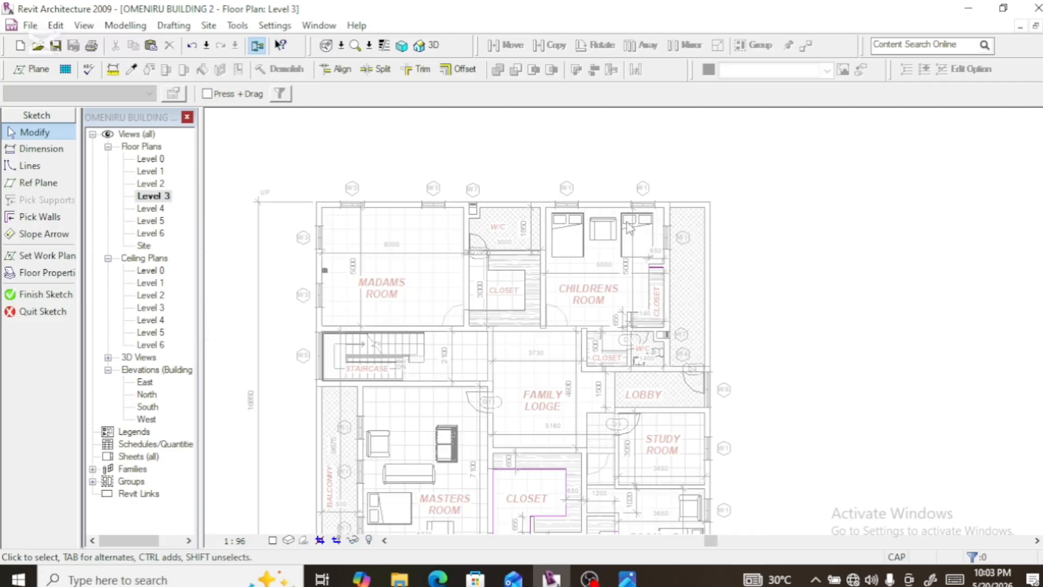
Try to finish the floor boundary sketch
scroll(590, 407, "up", 6)
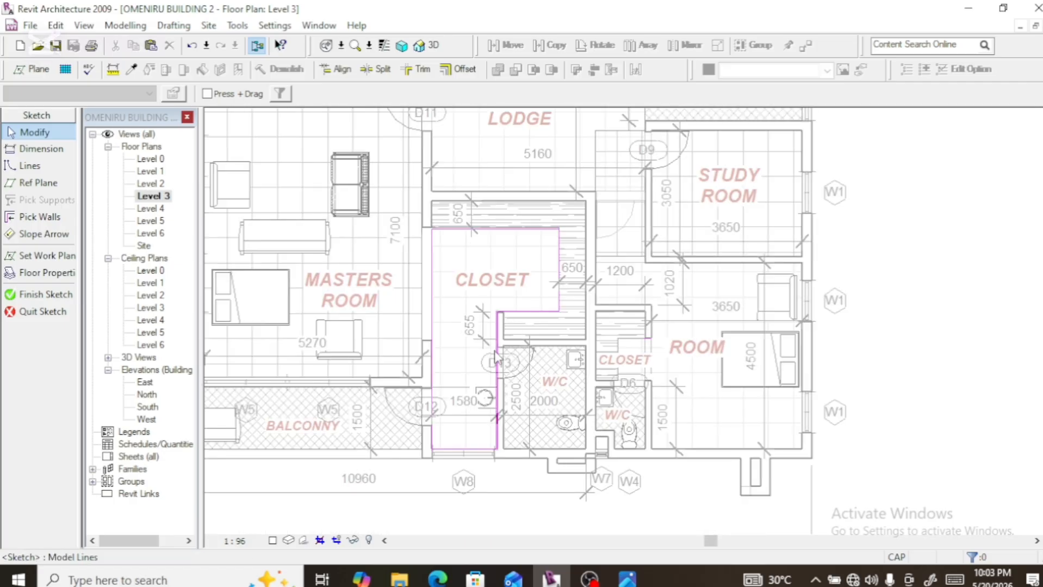
scroll(488, 348, "down", 3)
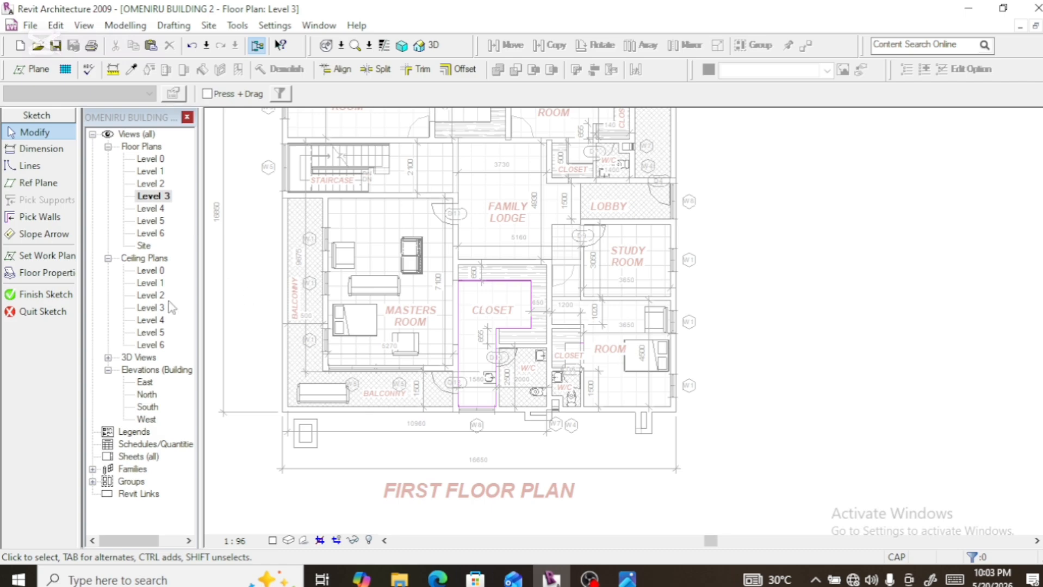
left_click(46, 294)
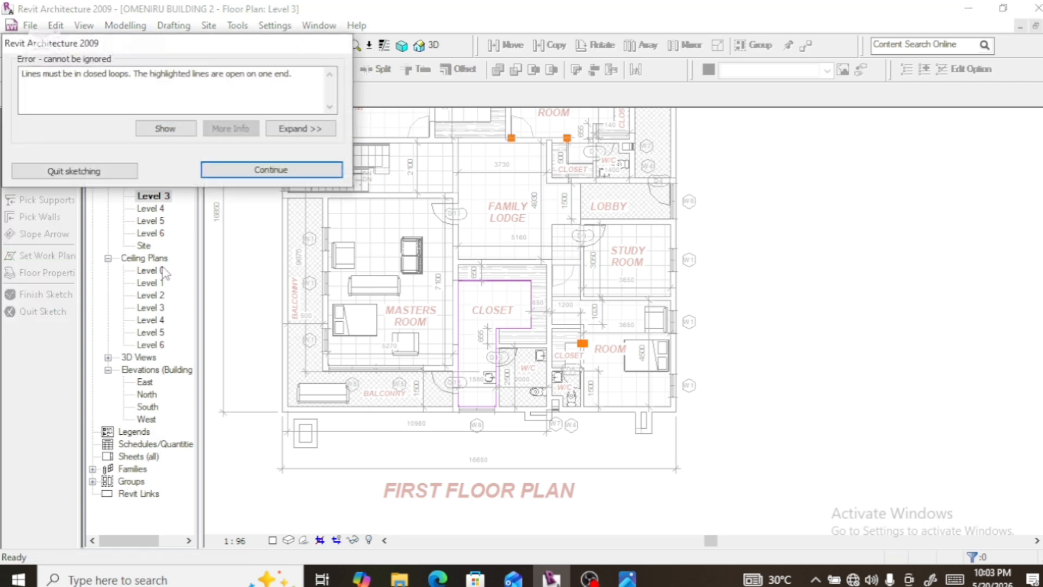
left_click(269, 176)
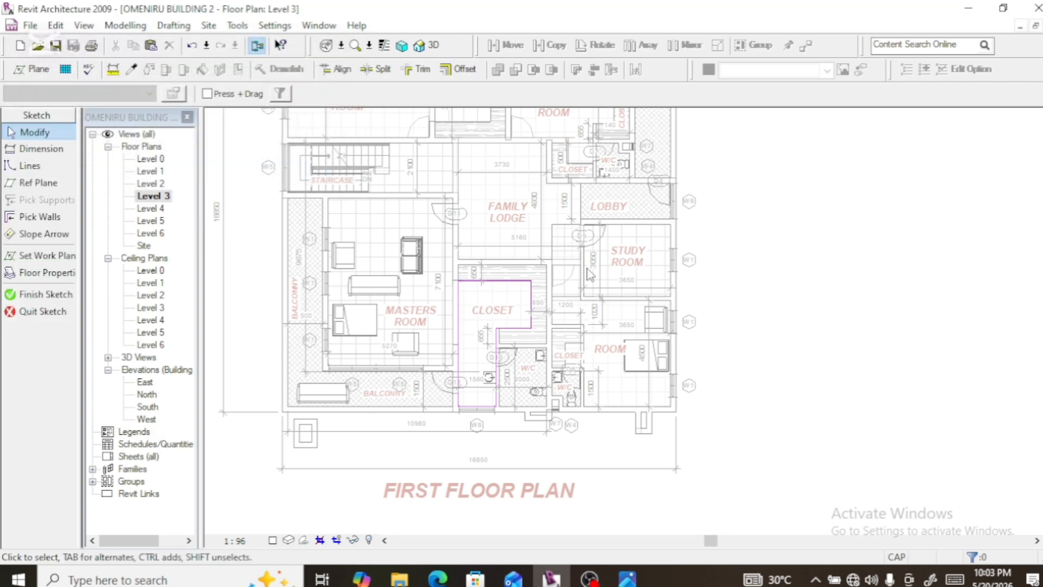
Delete the leftover short boundary line at the end of the closet wall in the room below the Study Room
scroll(583, 329, "up", 6)
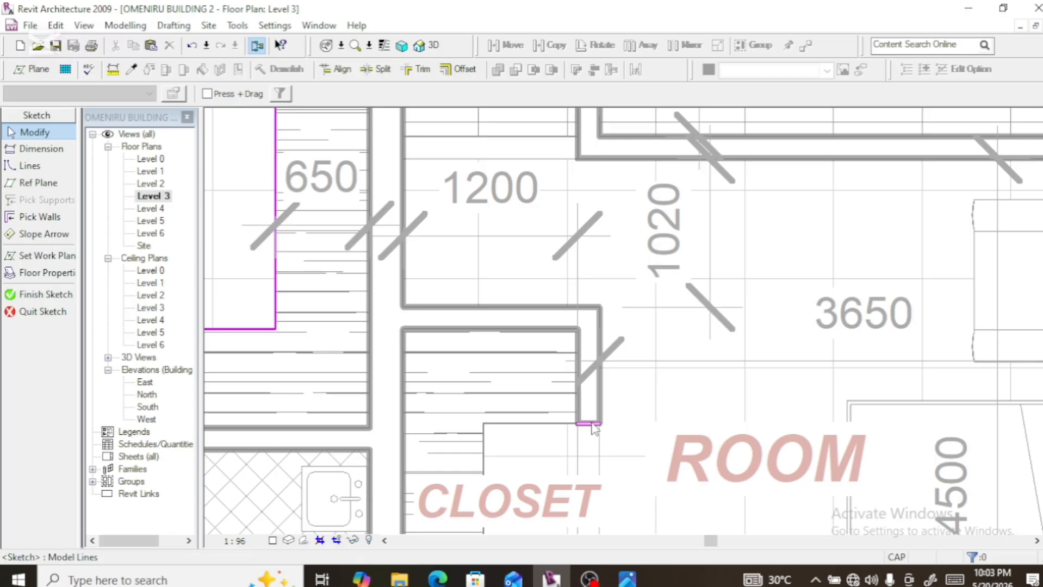
left_click(592, 427)
left_click(602, 432)
scroll(603, 430, "down", 1)
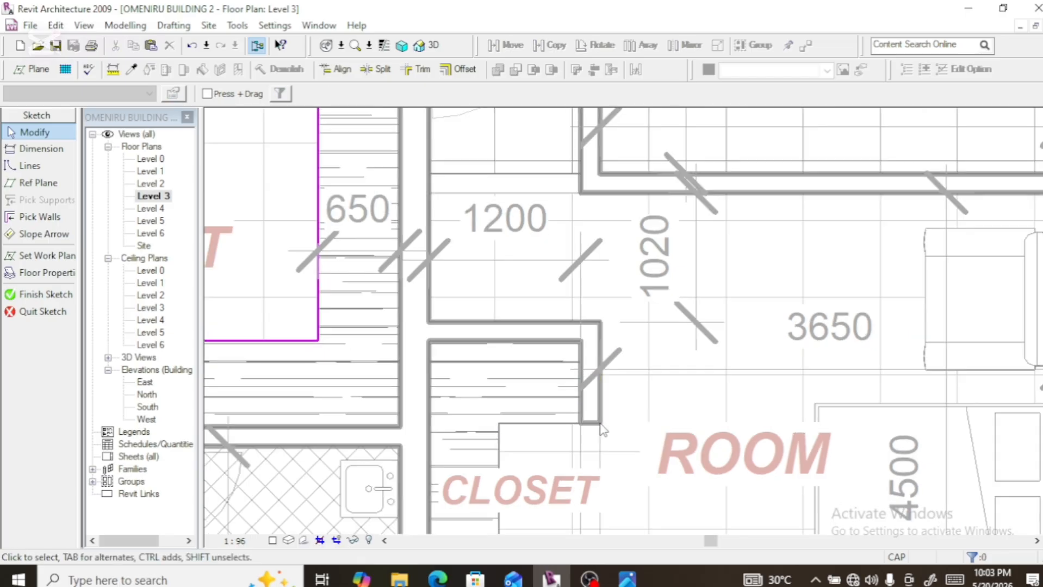
Delete the leftover floor boundary line at the upper end wall of the Childrens Room's closet
scroll(597, 432, "down", 5)
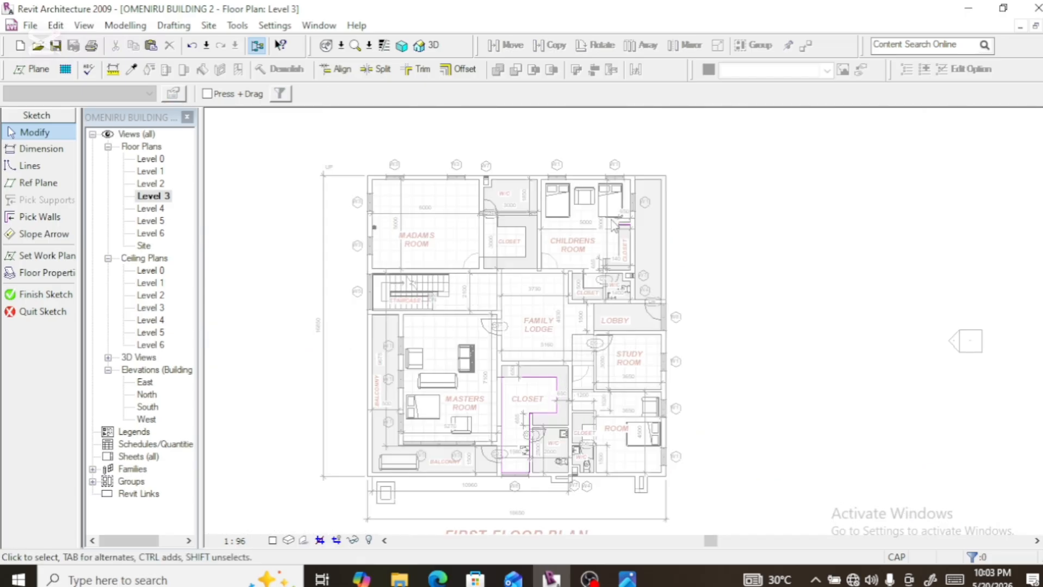
scroll(612, 221, "up", 6)
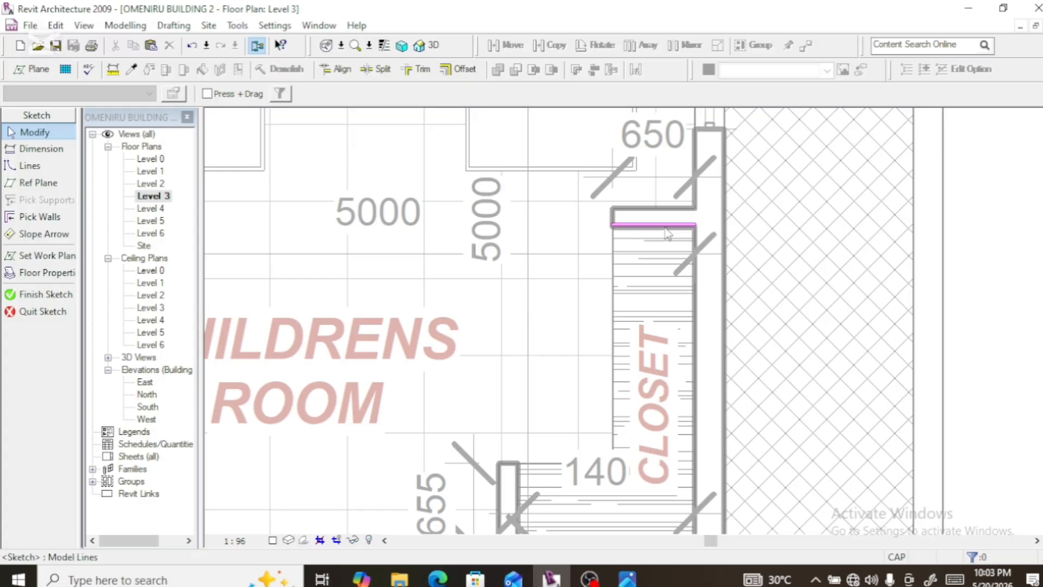
left_click(664, 226)
key("Escape")
Delete the leftover floor boundary line across the Childrens Room's doorway side and finish the floor sketch
scroll(652, 264, "down", 5)
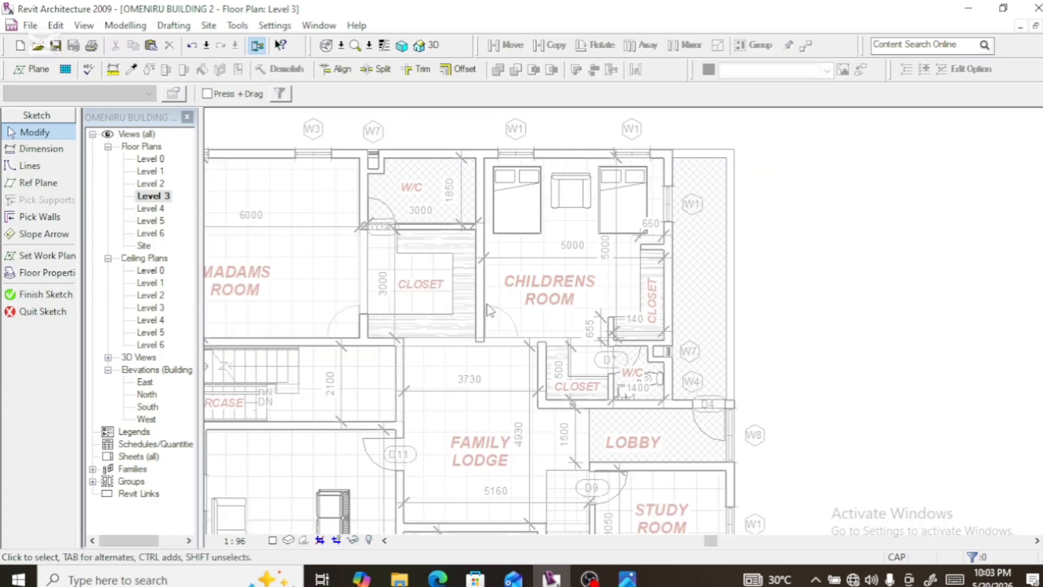
scroll(489, 310, "up", 3)
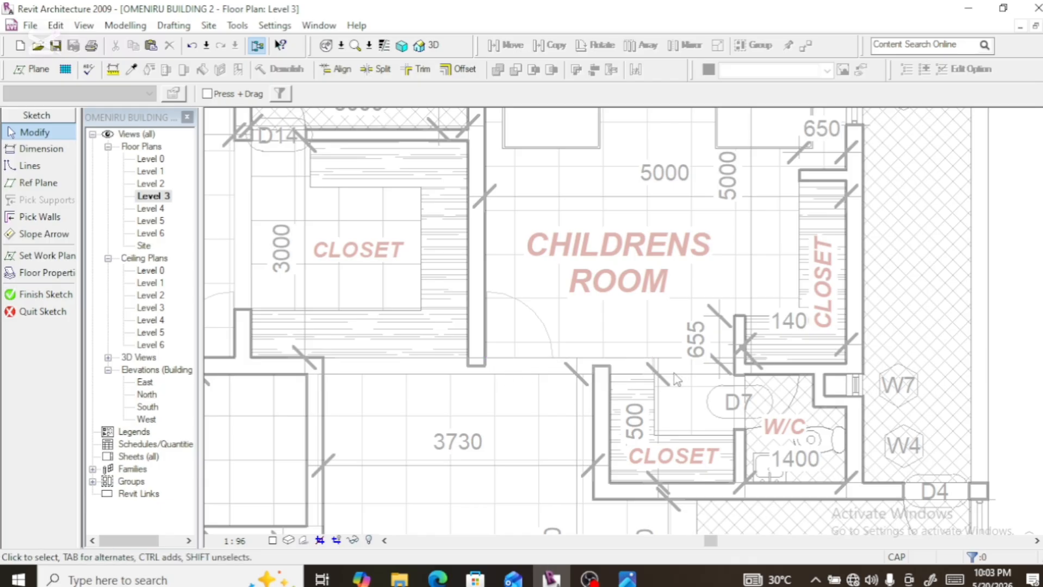
left_click(531, 381)
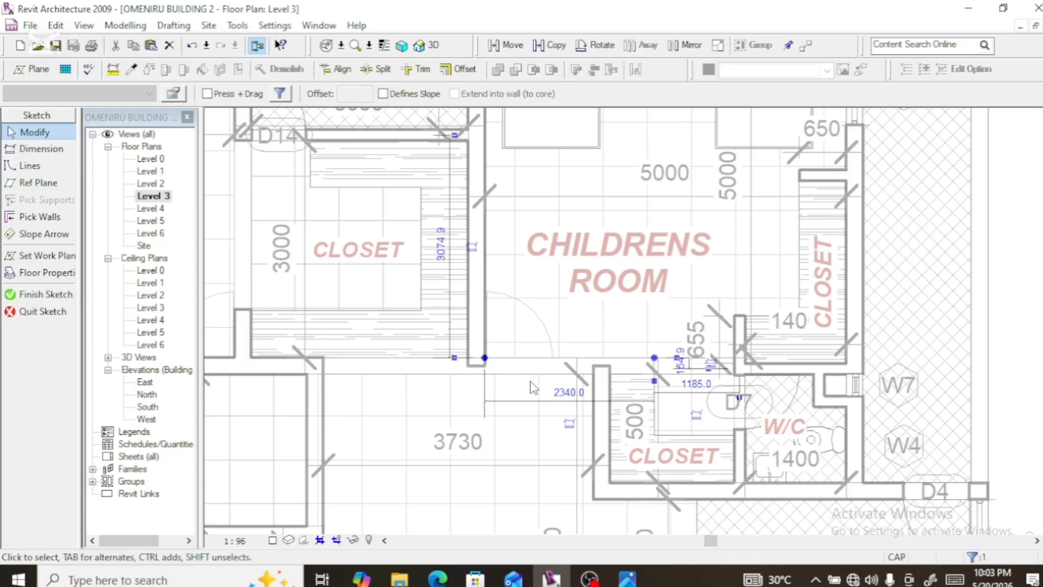
key("Escape")
scroll(536, 380, "down", 5)
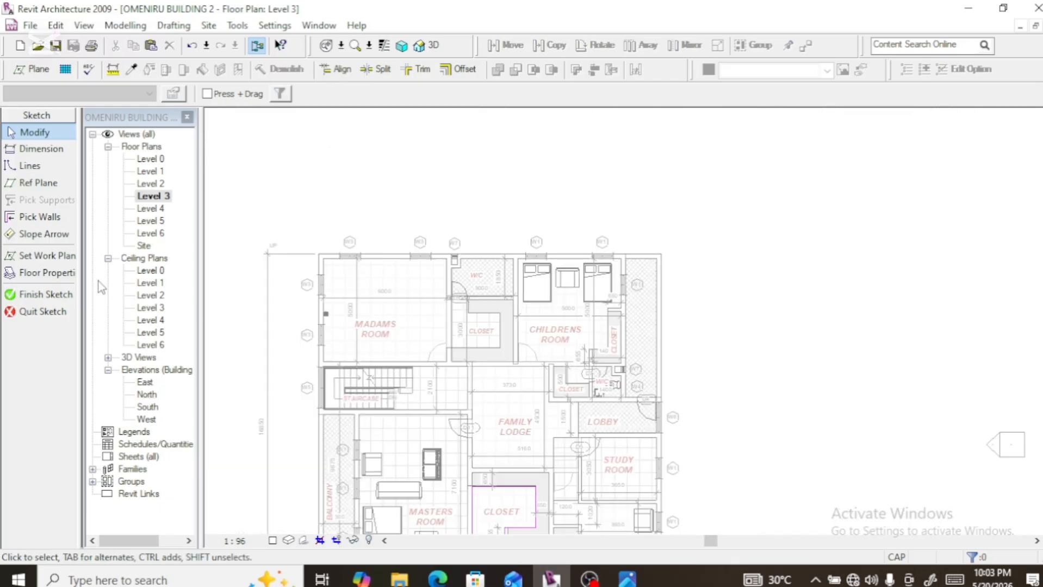
left_click(34, 297)
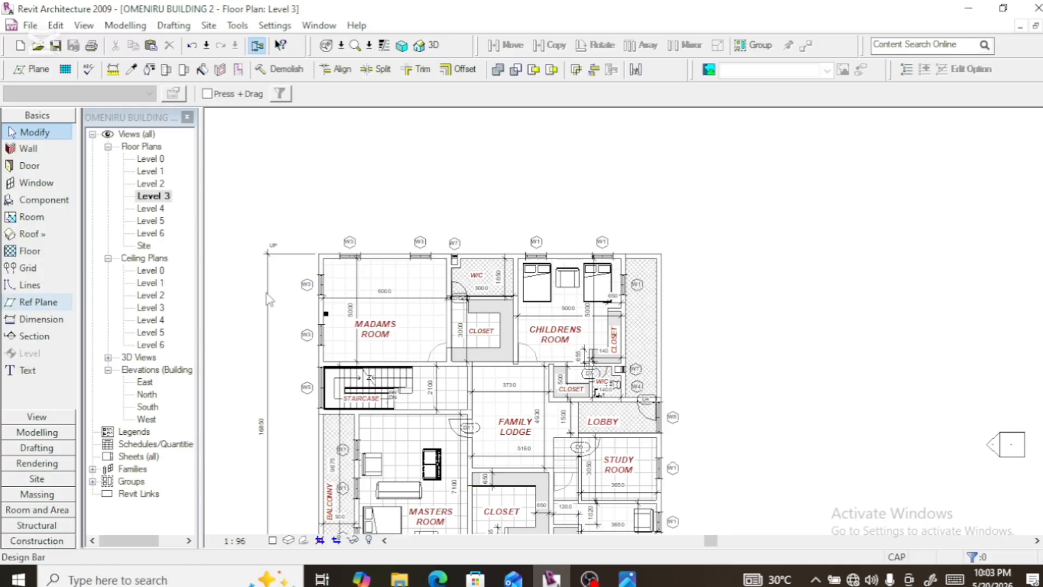
Select the floor covering the closets and open its boundary sketch for editing
scroll(445, 296, "down", 4)
scroll(457, 408, "up", 6)
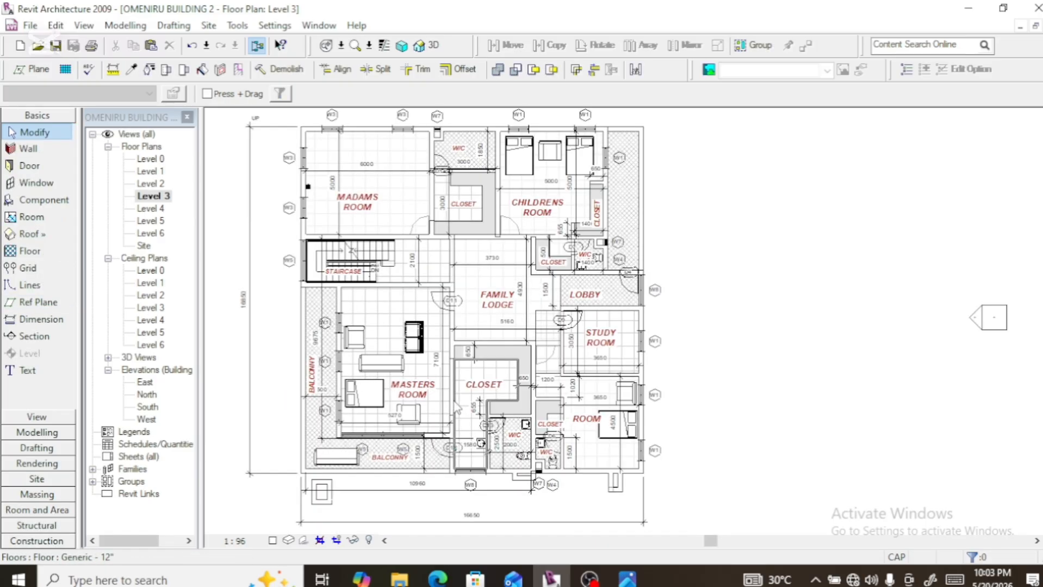
scroll(478, 440, "up", 1)
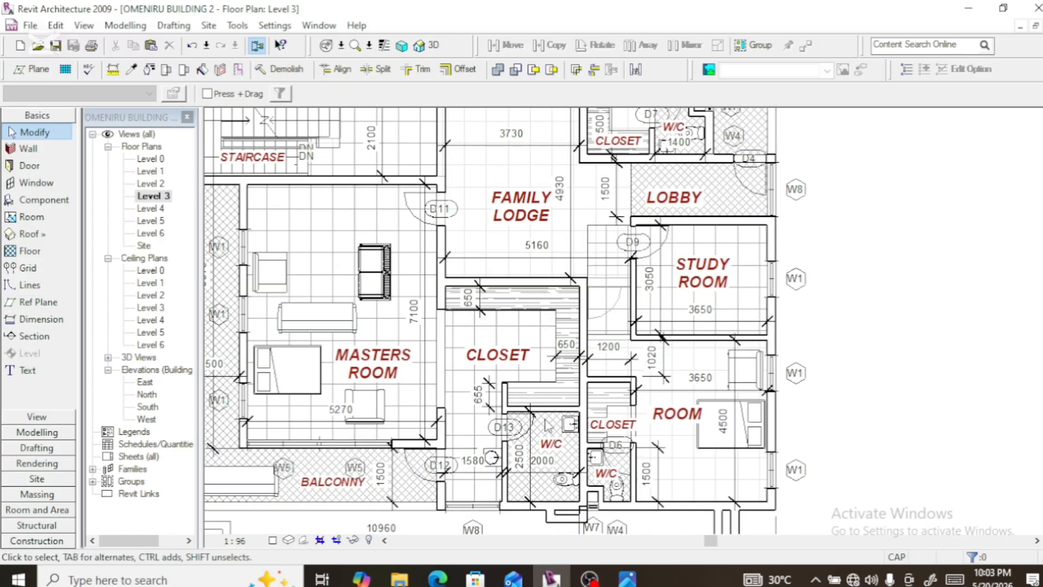
left_click(516, 320)
scroll(487, 398, "down", 3)
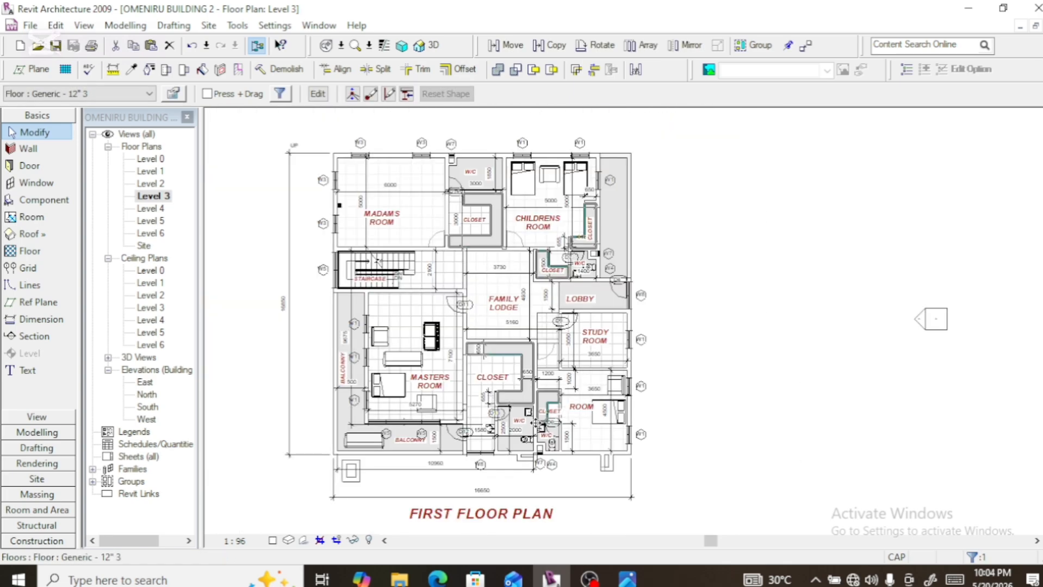
scroll(532, 461, "up", 3)
scroll(531, 461, "up", 2)
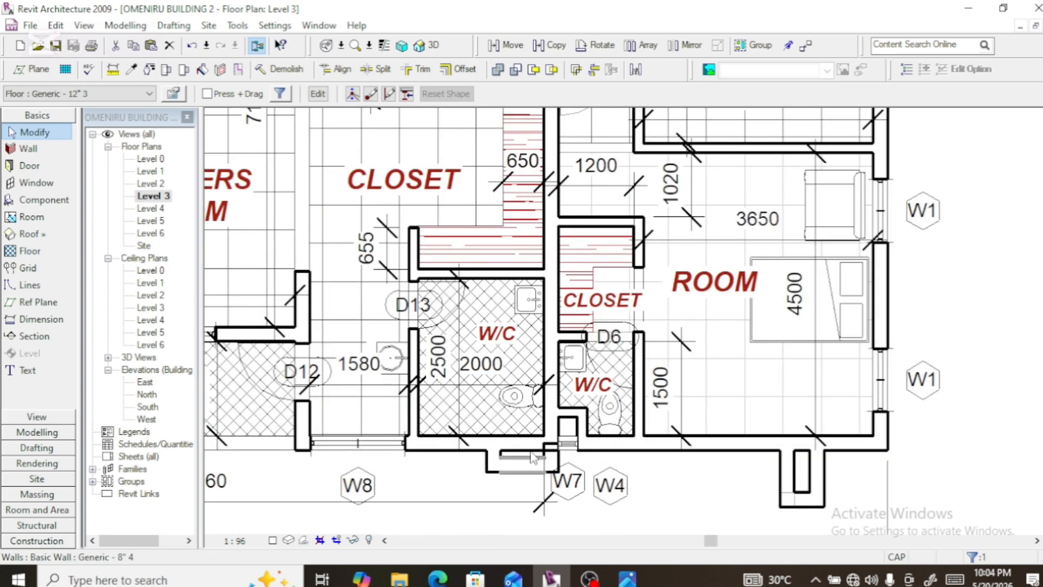
left_click(319, 95)
Delete the floor boundary lines around the closet of the room below the Study Room
left_click(589, 287)
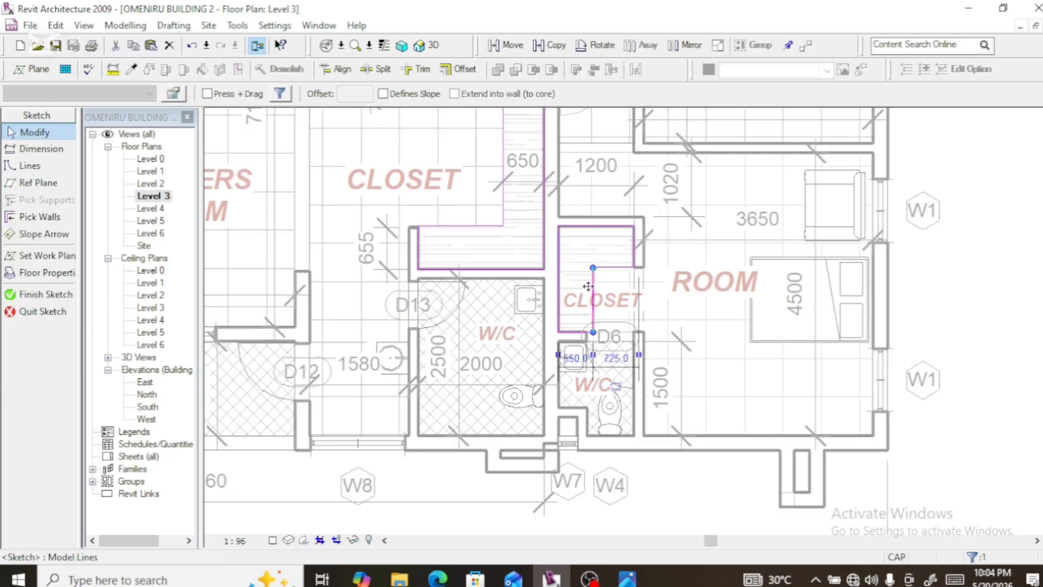
key("Delete")
left_click(603, 268)
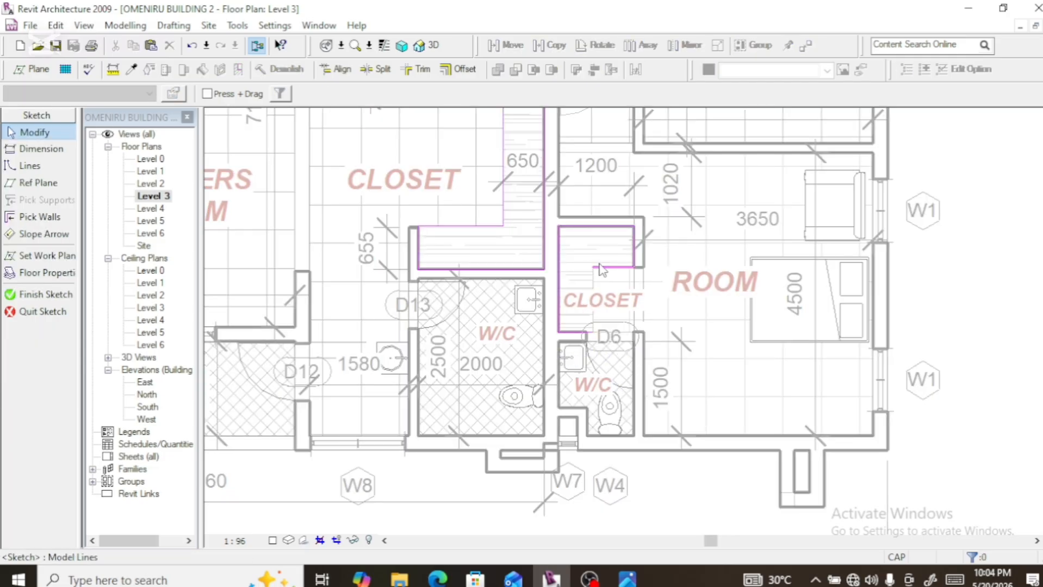
key("Delete")
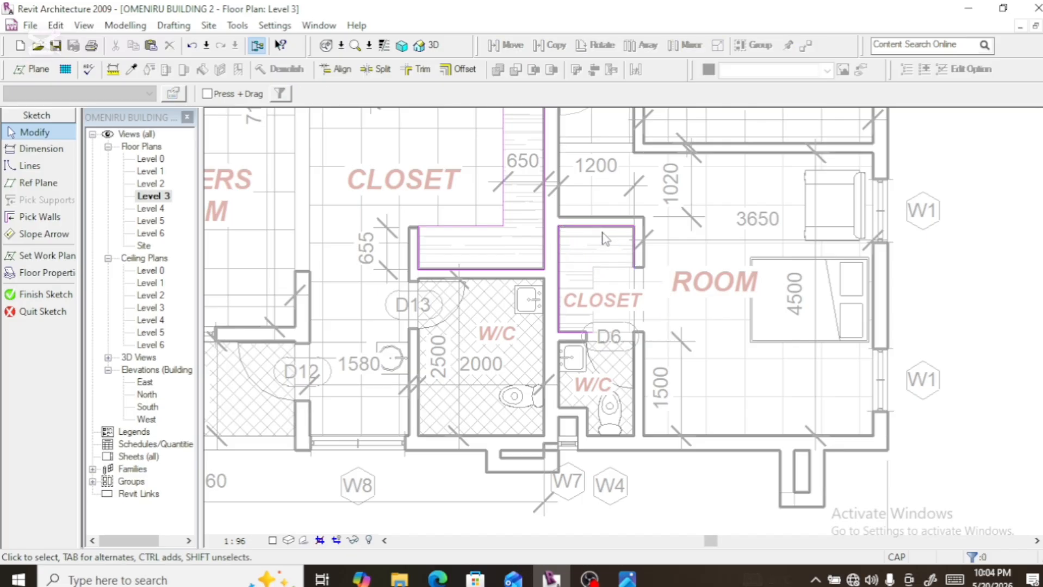
left_click(559, 269)
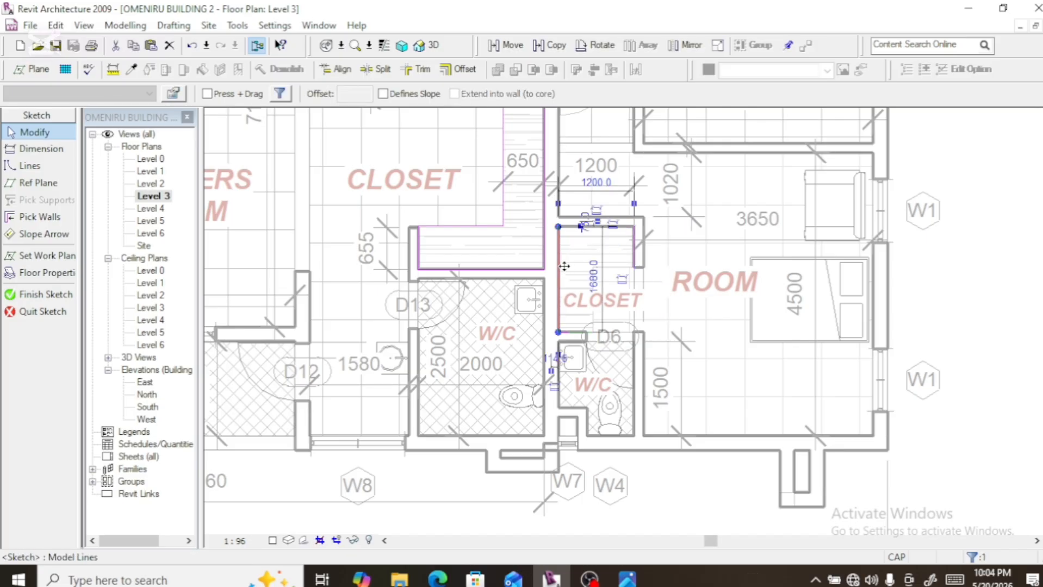
key("Delete")
left_click(582, 331)
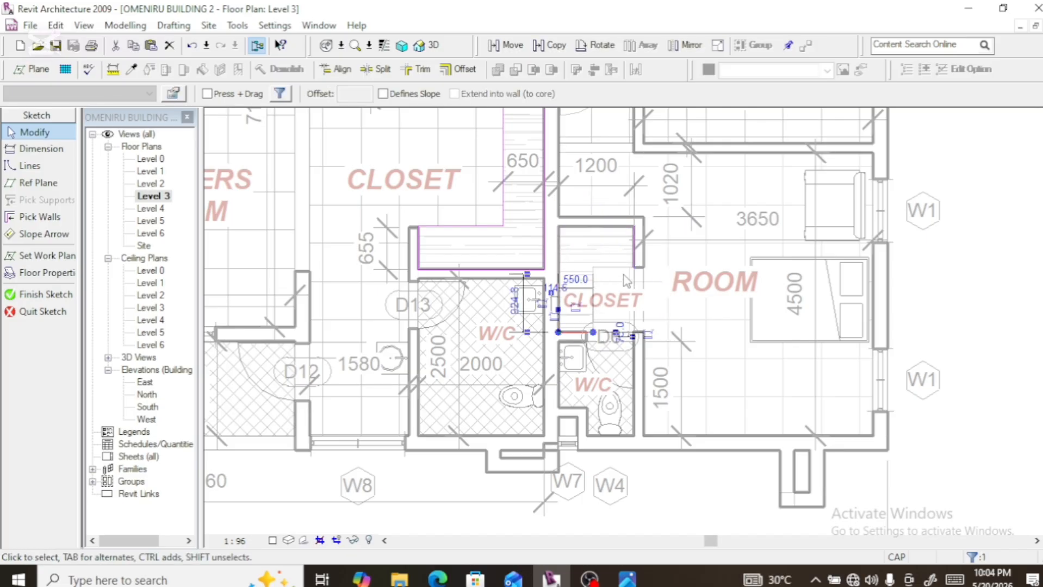
key("Delete")
left_click(633, 258)
key("Delete")
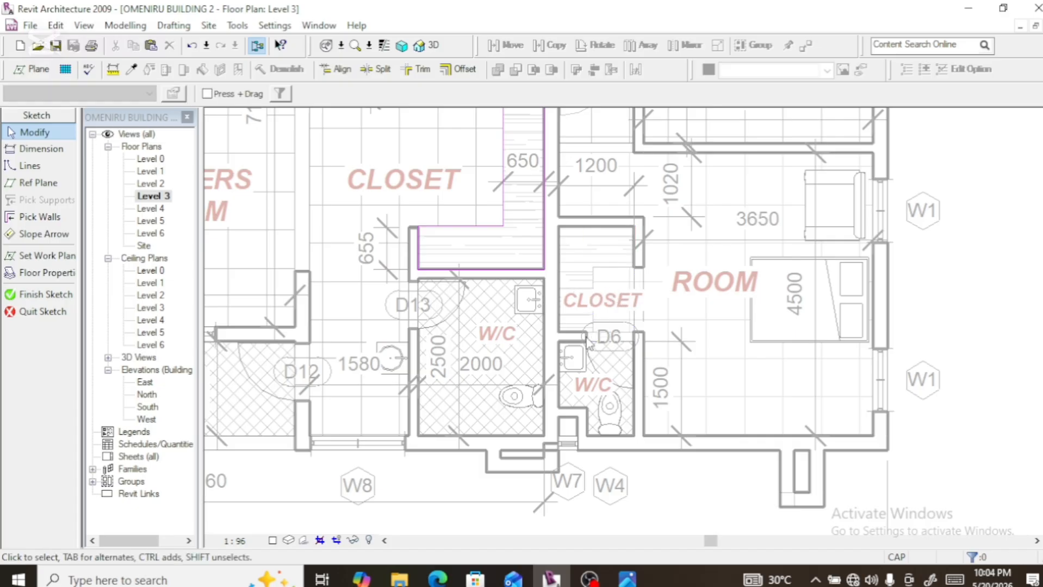
Delete the upper, lower, inner and outer wall boundary lines of the small closet between the Childrens Room and the Lobby
scroll(593, 348, "down", 2)
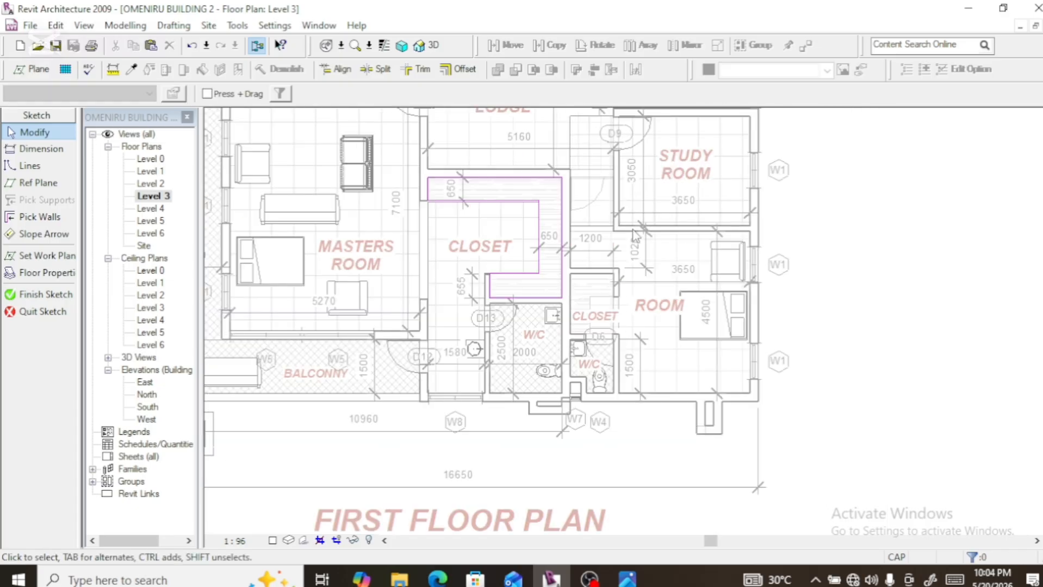
scroll(635, 234, "down", 2)
scroll(604, 179, "down", 2)
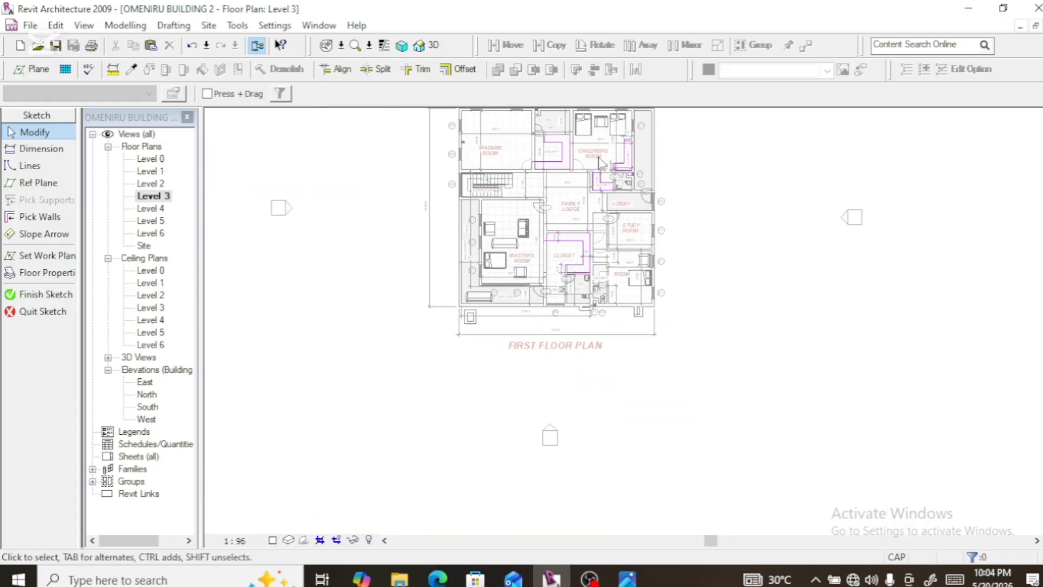
scroll(600, 163, "up", 4)
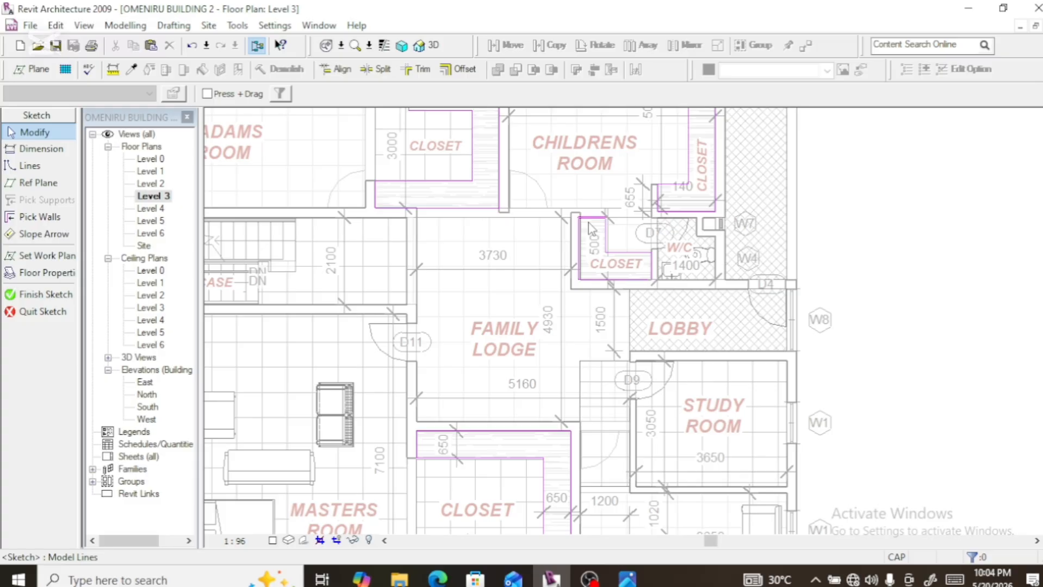
left_click(590, 227)
key("Delete")
left_click(581, 247)
key("Delete")
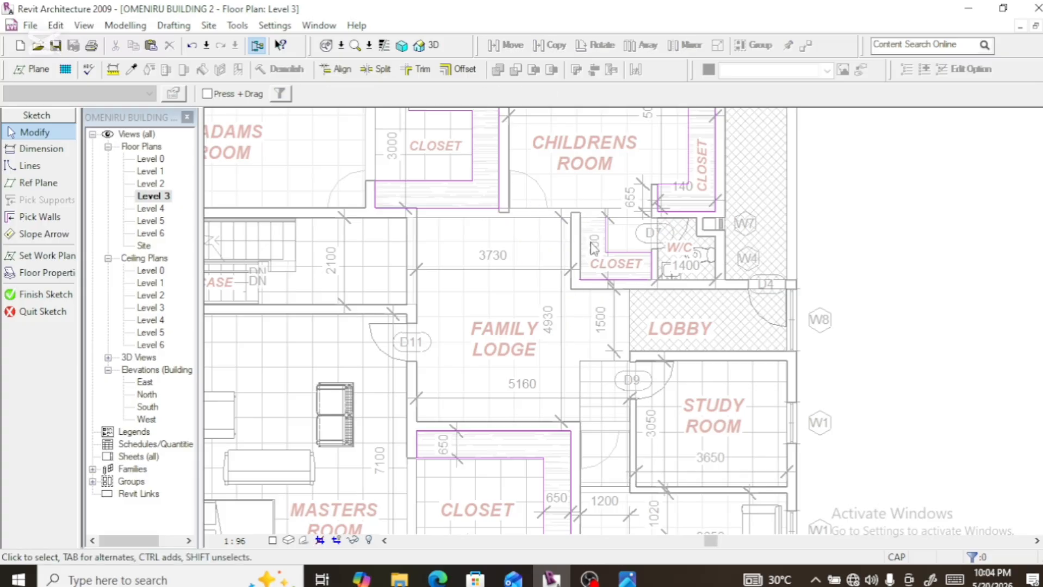
left_click(616, 256)
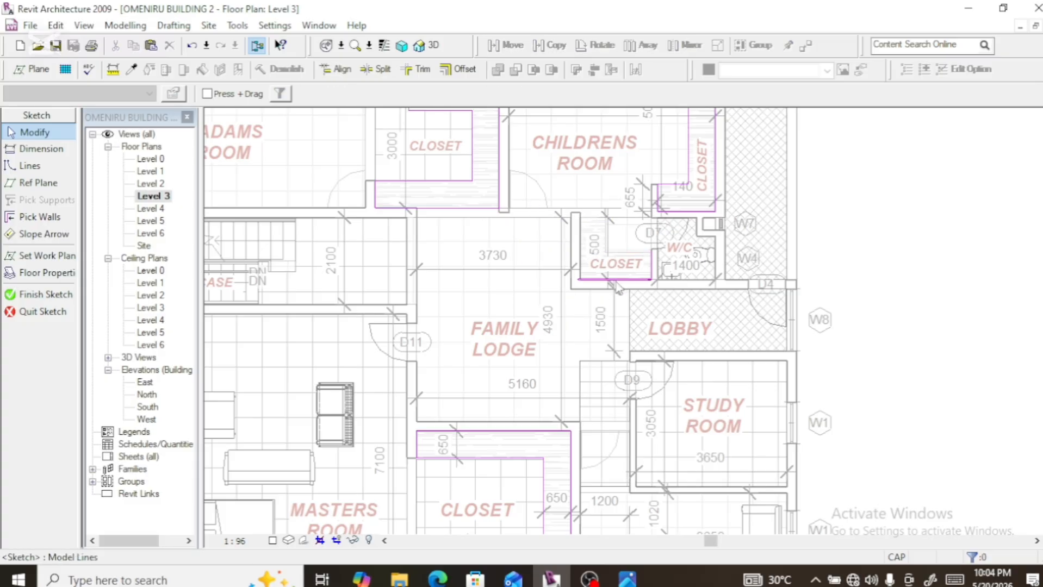
key("Delete")
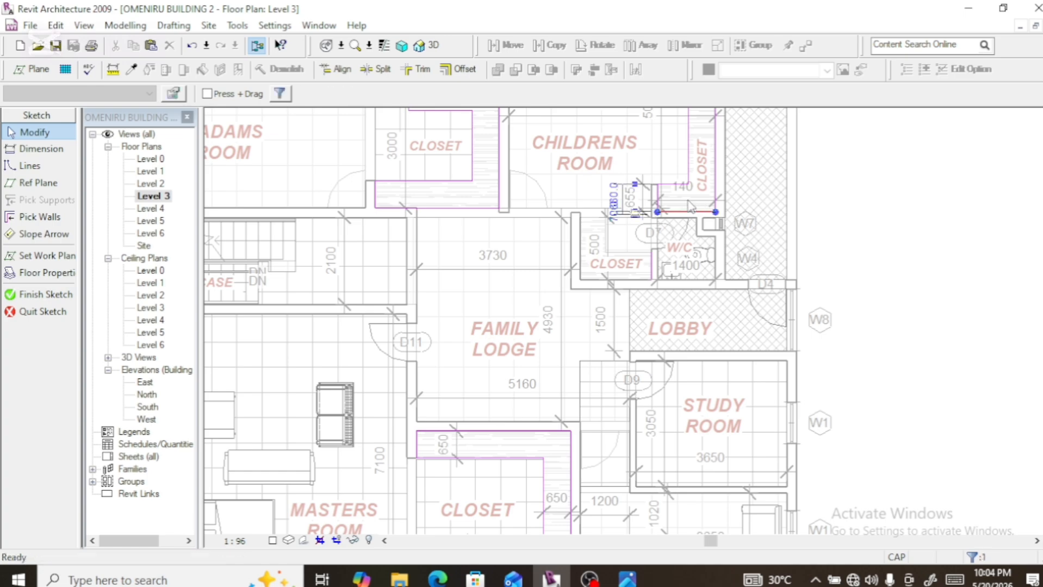
Delete the floor boundary lines along the lower part, outer wall and inner edge of the Childrens Room's closet
left_click(672, 196)
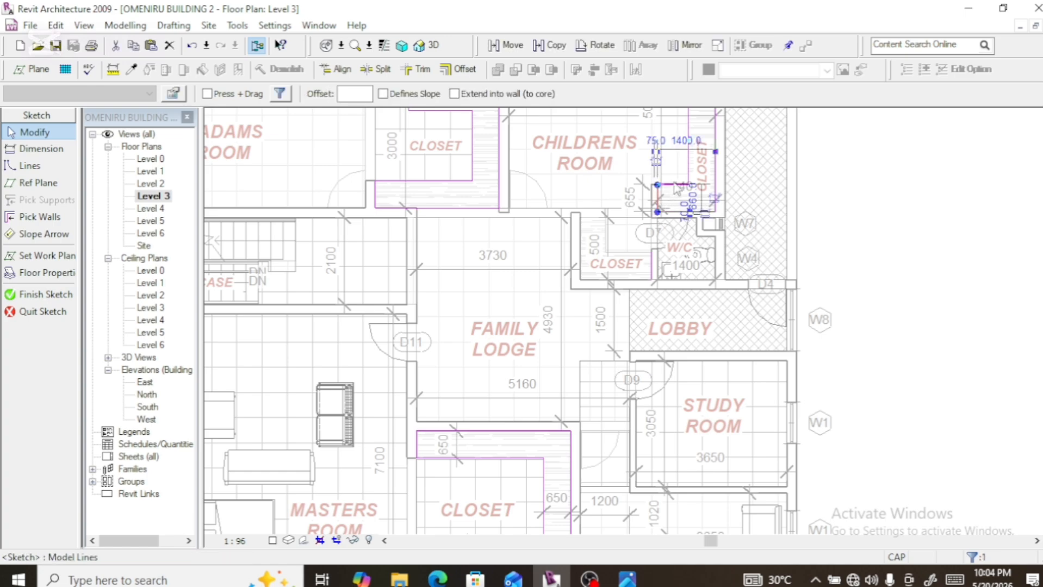
key("Delete")
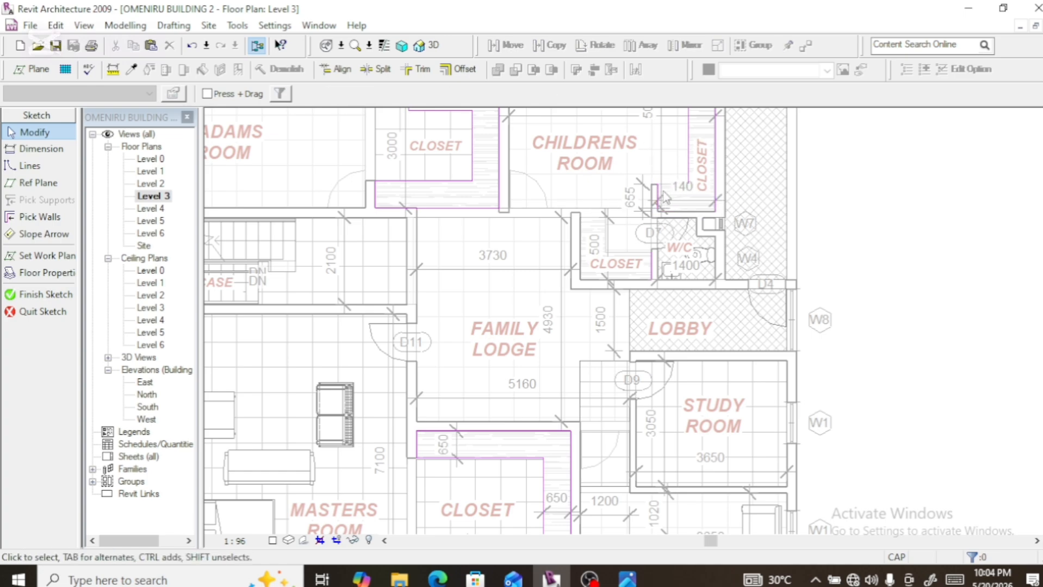
left_click(715, 196)
key("Delete")
left_click(687, 170)
key("Delete")
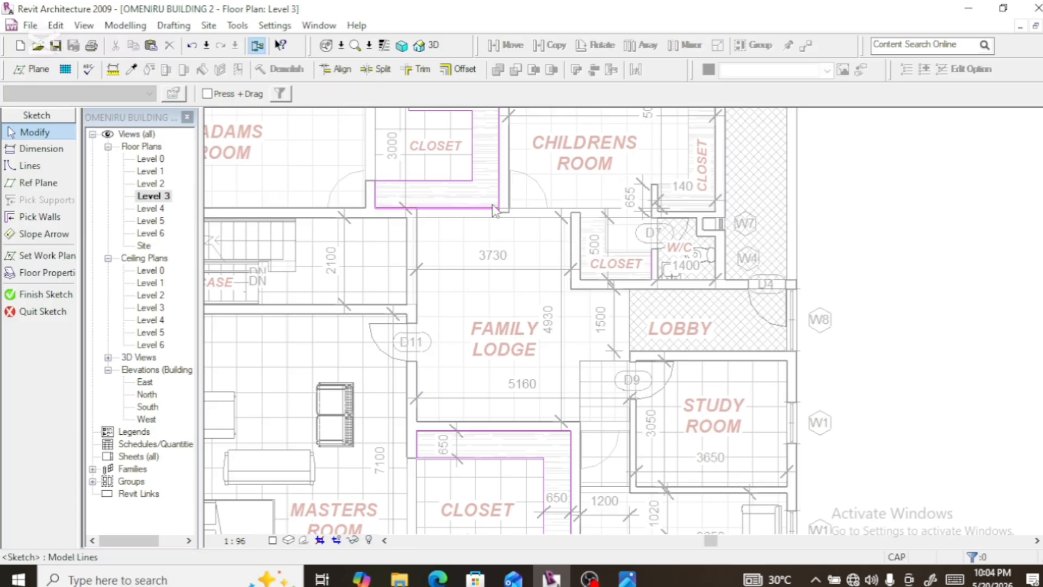
Delete the lower, inner and Childrens Room side boundary lines of the closet next to the Madams Room
left_click(490, 207)
key("Delete")
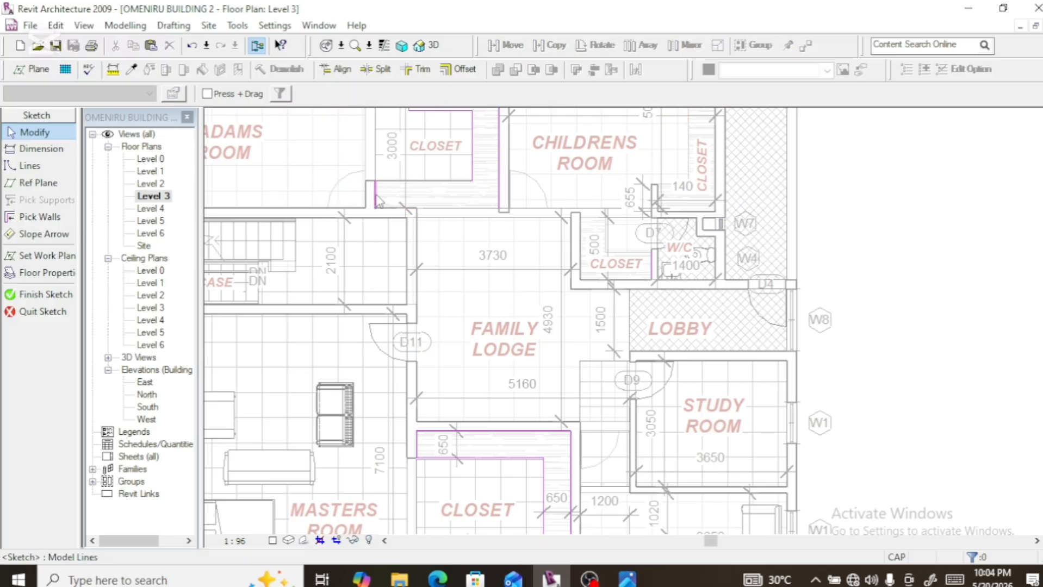
left_click(432, 181)
key("Delete")
left_click(504, 179)
key("Delete")
left_click(472, 173)
key("Delete")
Delete the three remaining boundary lines at the W/C end of the closet next to the Madams Room
scroll(498, 250, "down", 3)
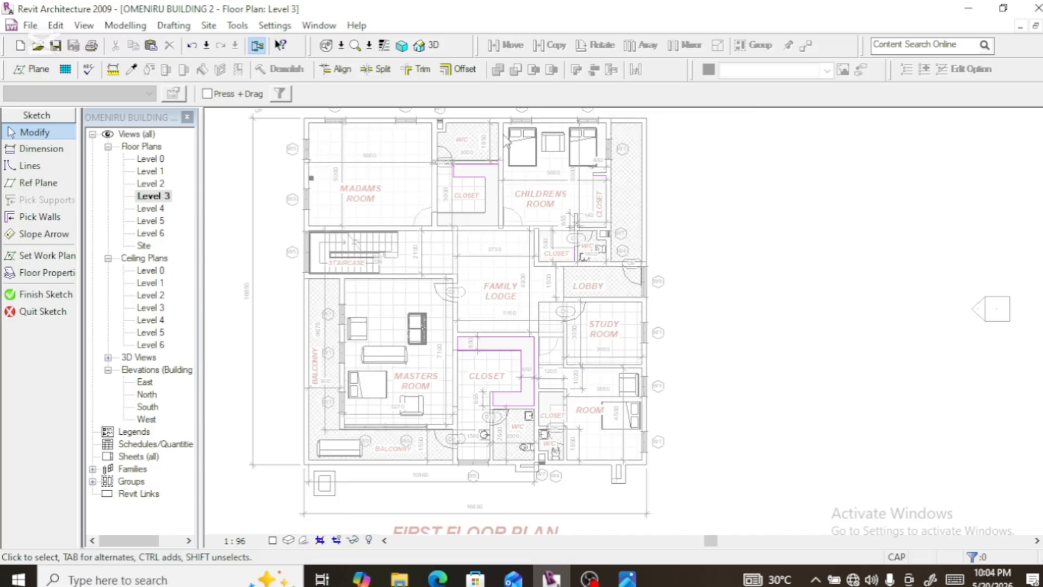
scroll(506, 142, "up", 4)
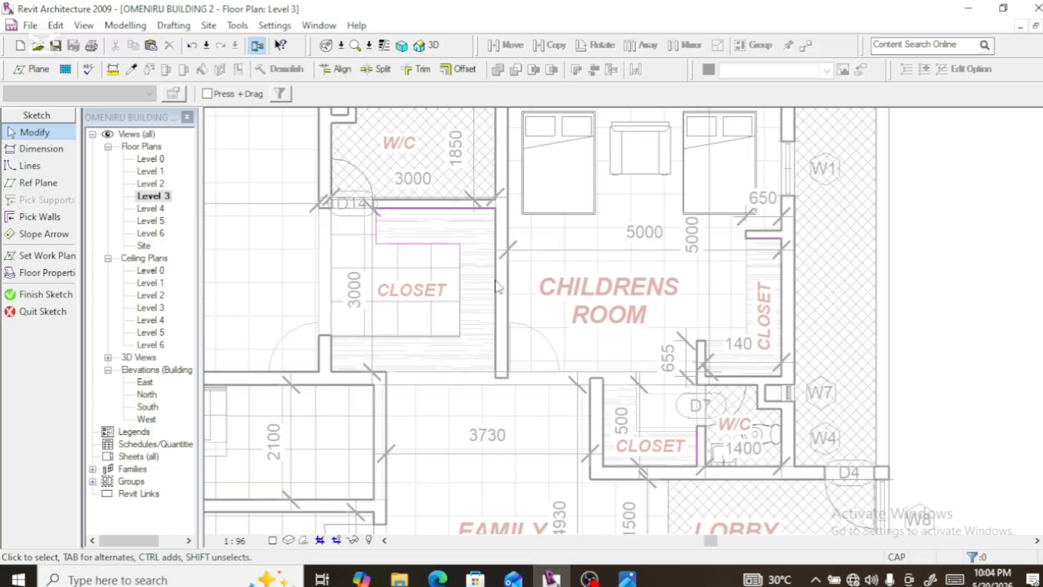
left_click(370, 204)
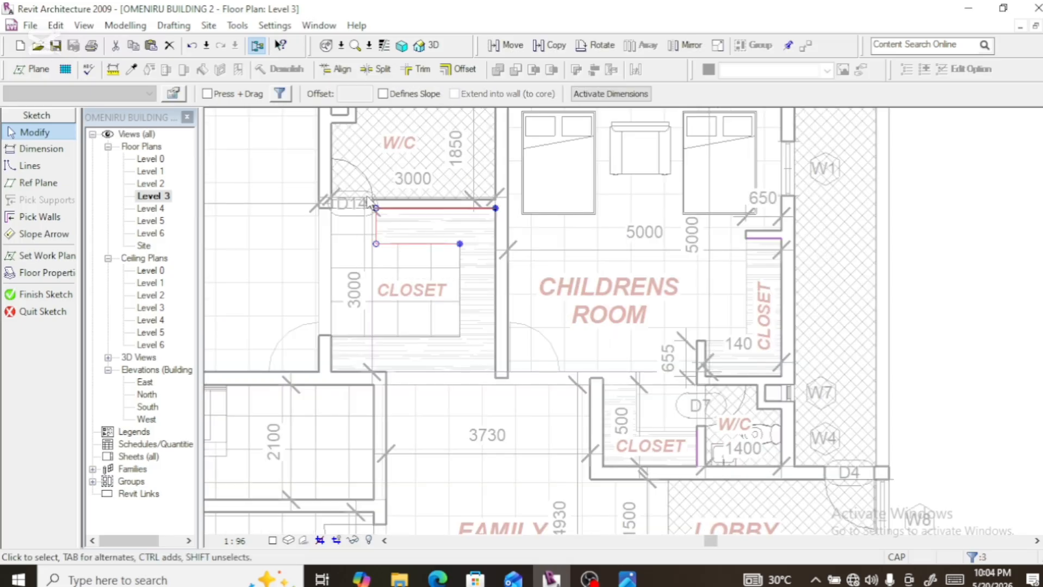
key("Escape")
scroll(544, 294, "down", 3)
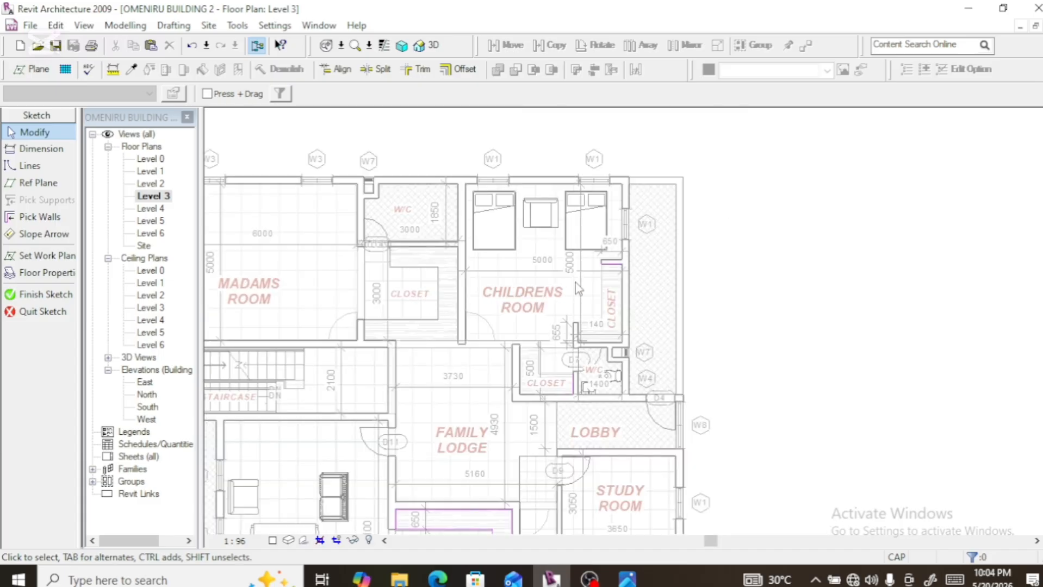
Delete the leftover boundary lines at the Childrens Room closet's upper end wall and at the small closet's W/C wall
scroll(613, 289, "up", 4)
left_click(626, 248)
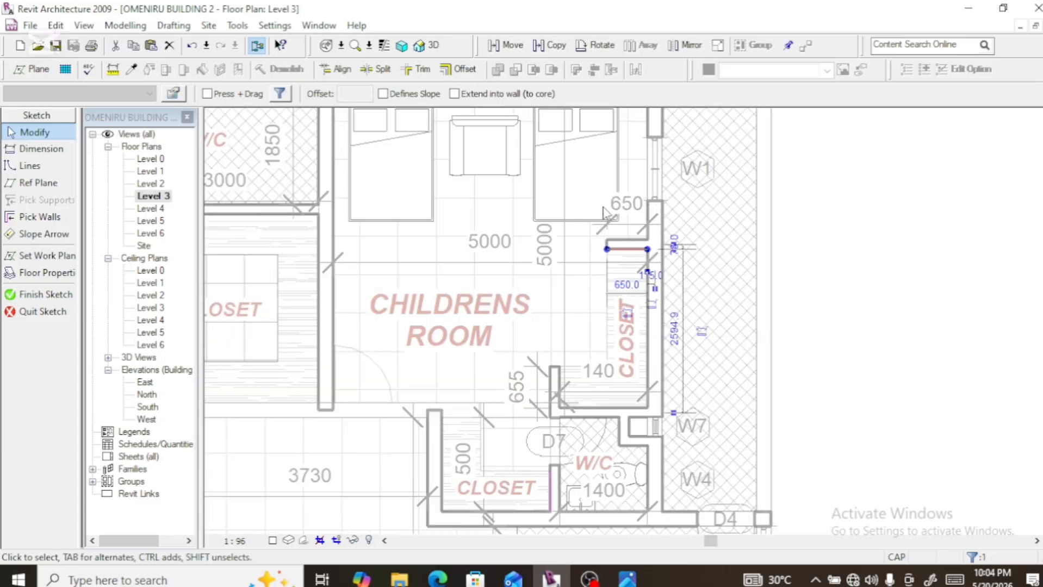
key("Escape")
scroll(603, 217, "down", 3)
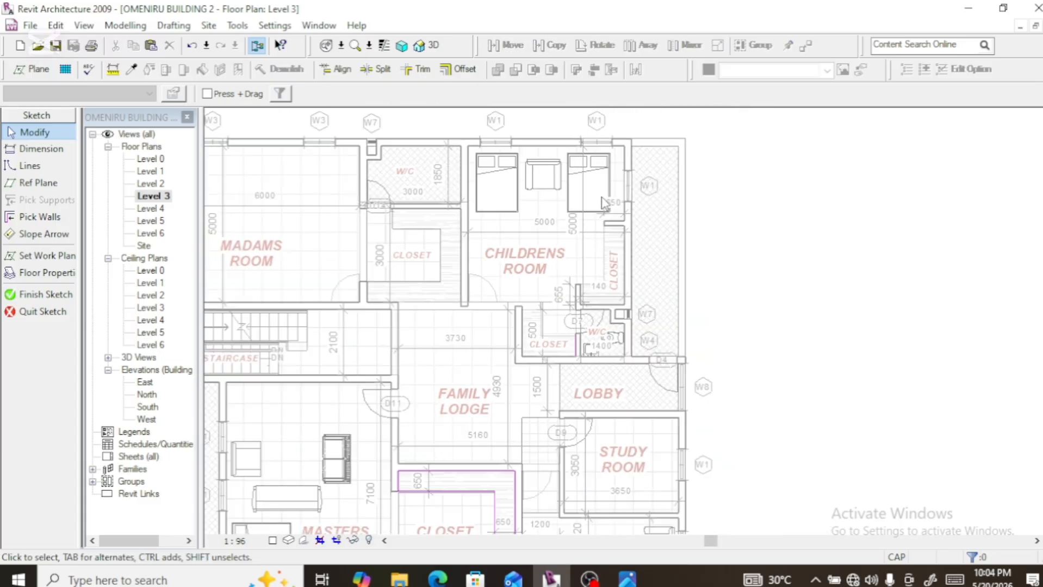
scroll(596, 337, "up", 3)
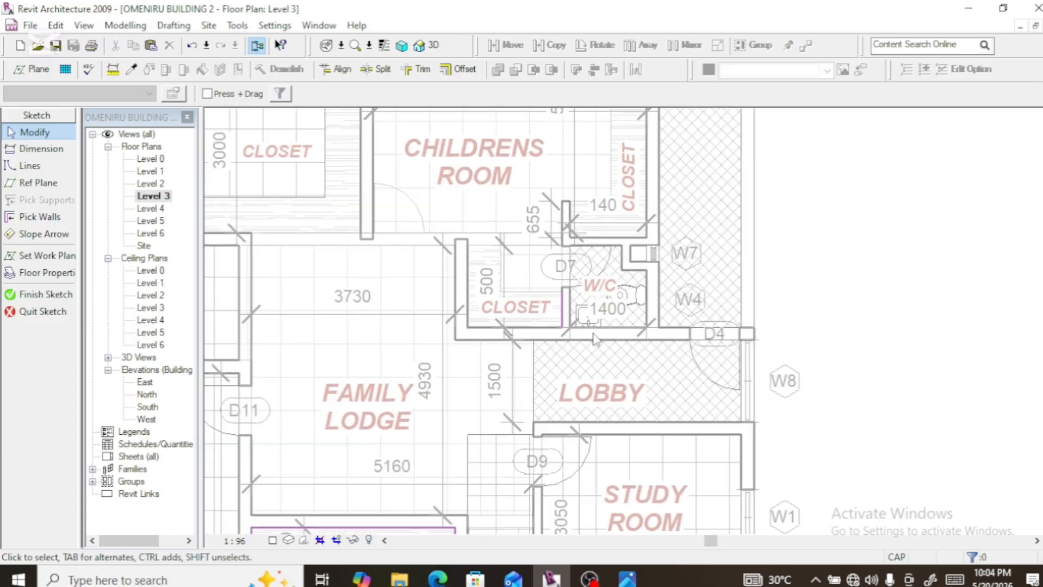
left_click(528, 269)
key("Escape")
scroll(528, 270, "down", 4)
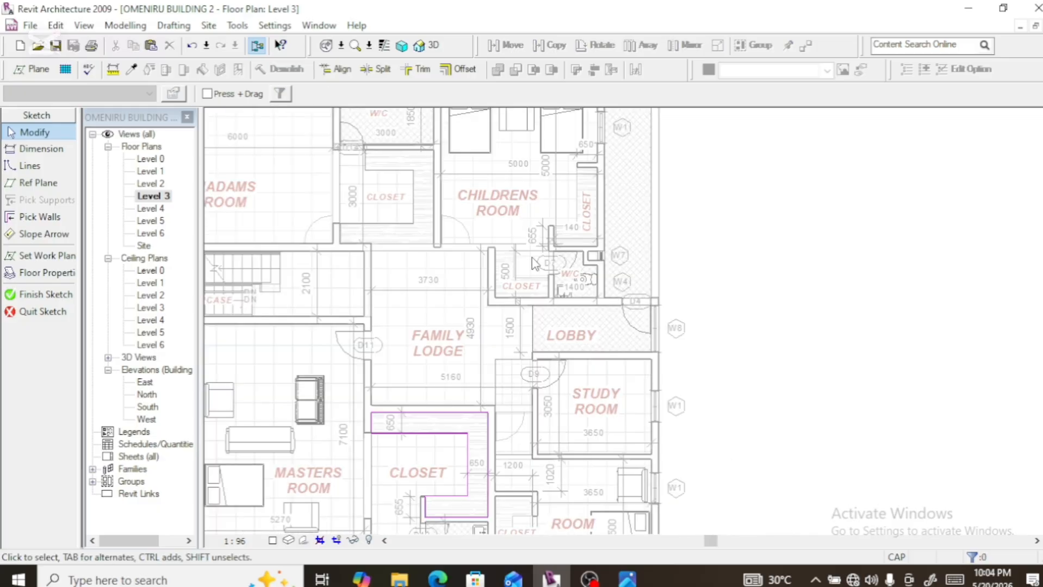
Finish the floor sketch with only the Masters Room closet outline as its boundary
scroll(537, 453, "up", 4)
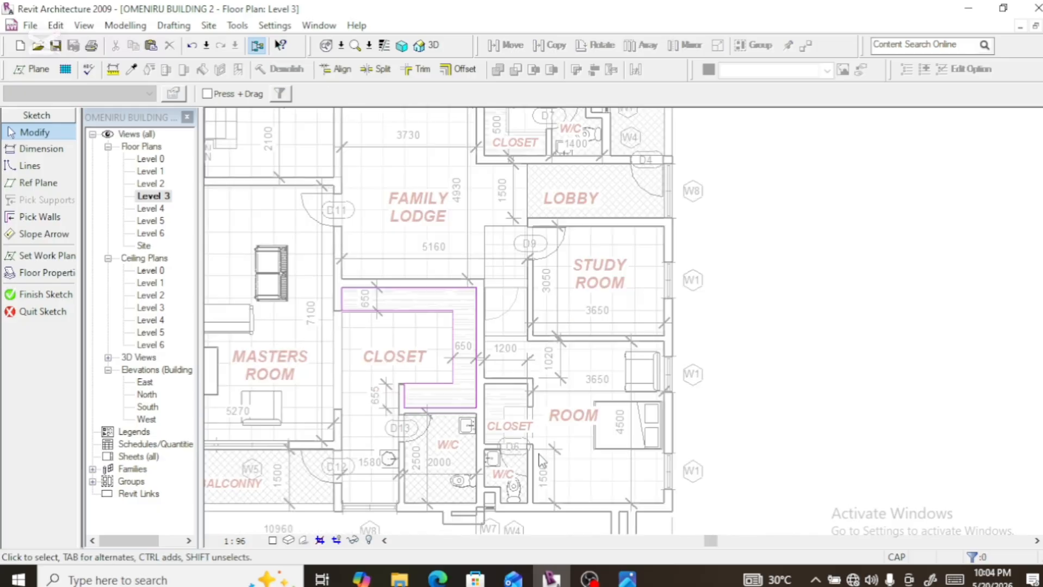
left_click(39, 294)
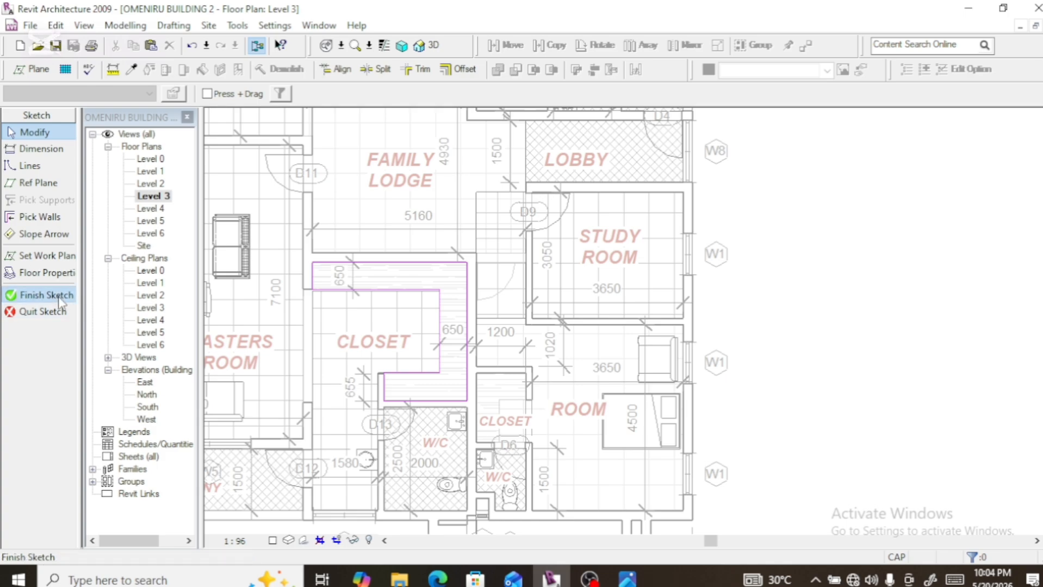
scroll(532, 325, "down", 4)
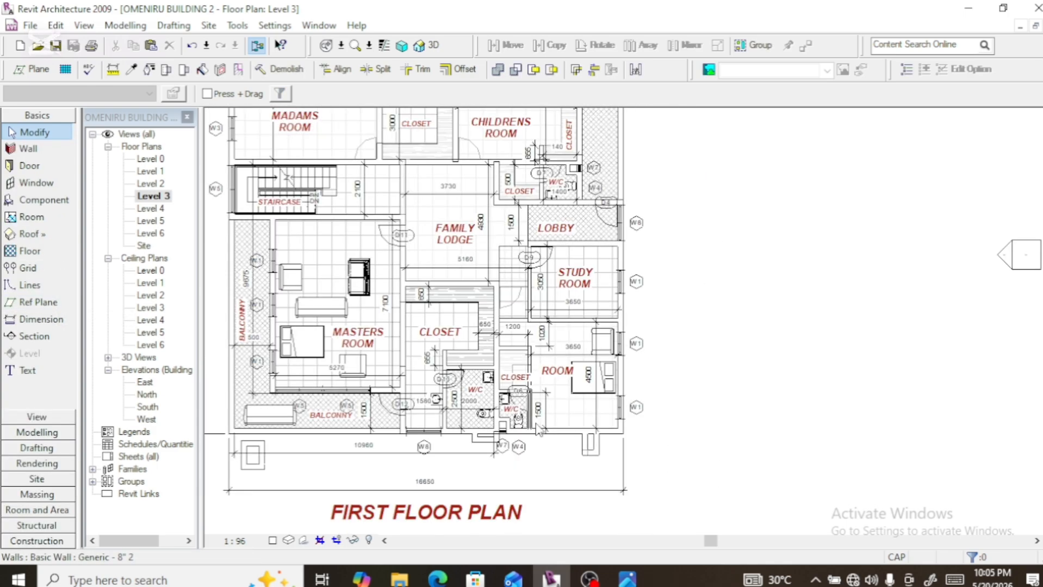
Examine the floor covering the Study Room and the door of the W/C beside the Madams Room
scroll(523, 377, "up", 5)
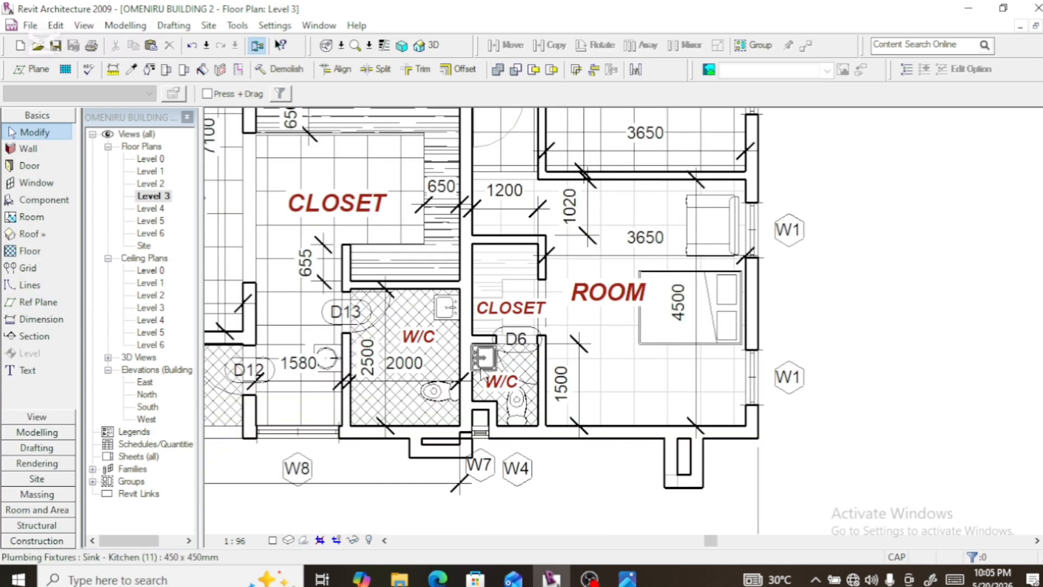
scroll(613, 328, "down", 3)
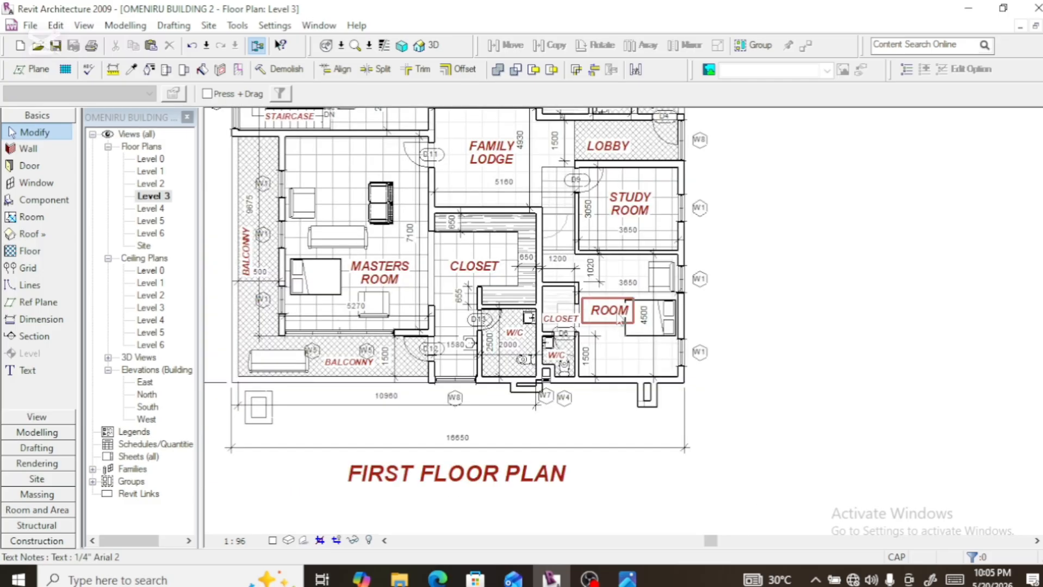
left_click(662, 239)
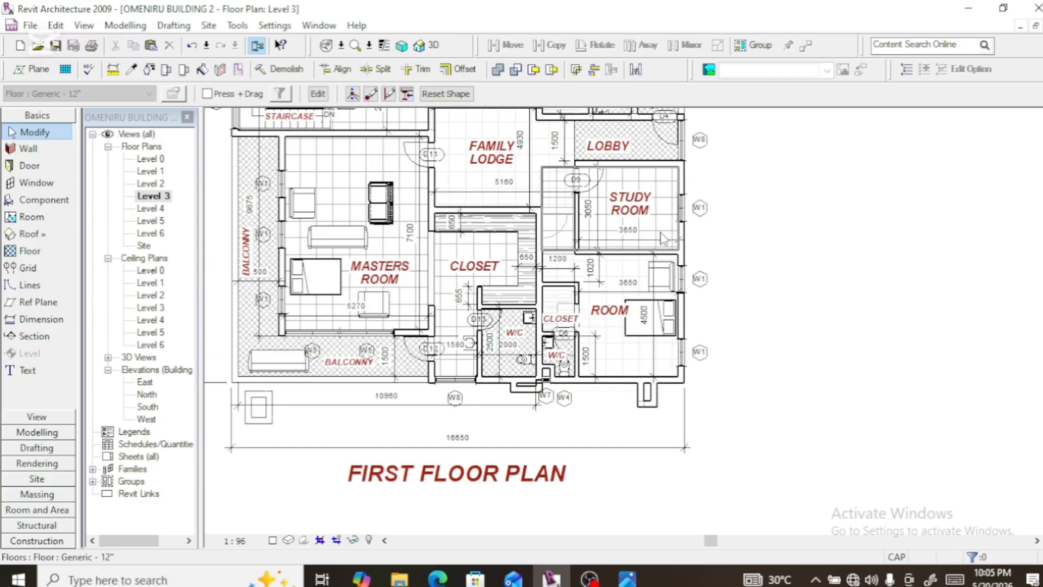
scroll(561, 384, "down", 3)
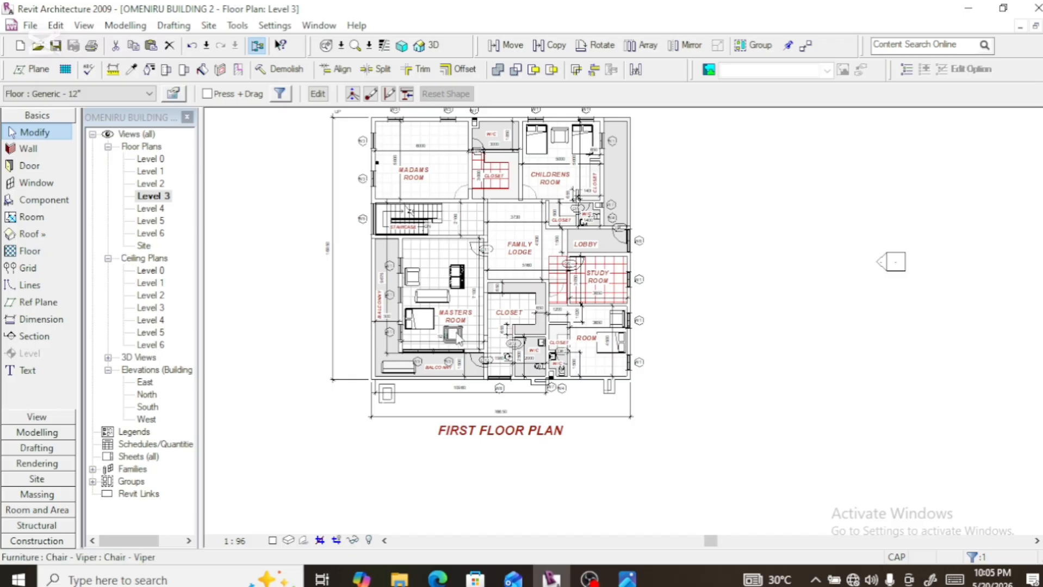
key("Escape")
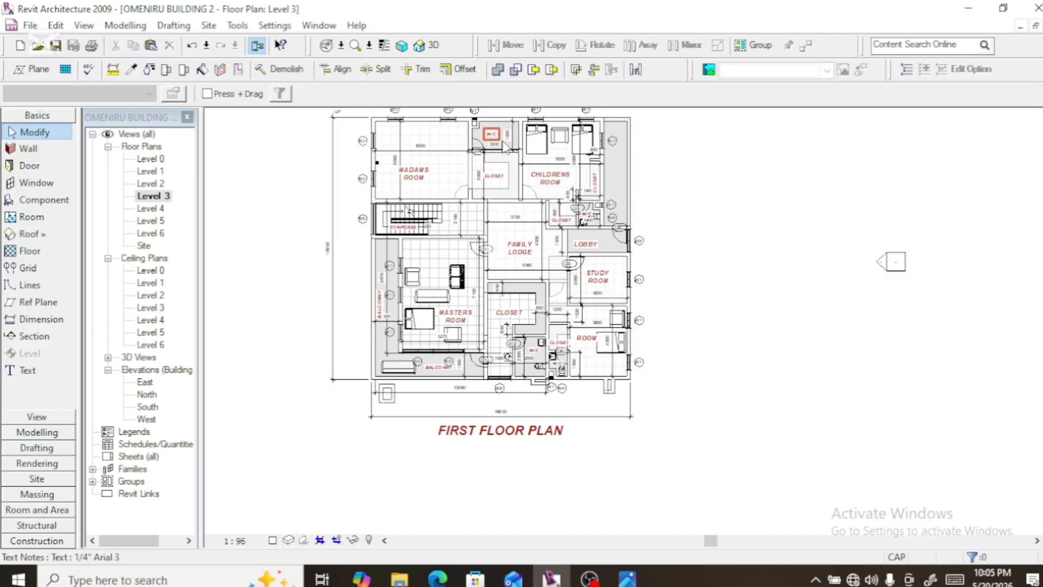
scroll(508, 150, "up", 5)
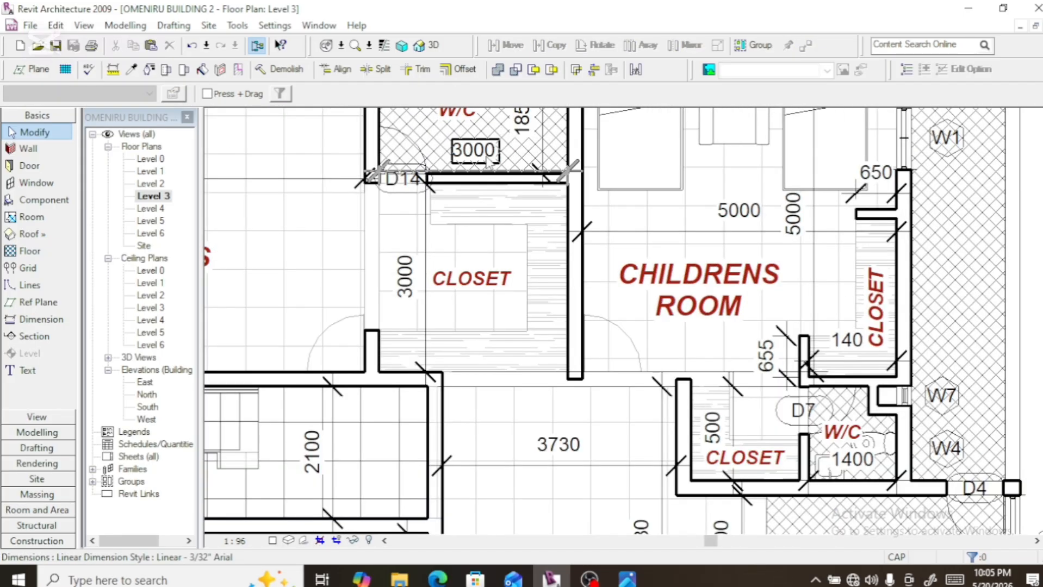
left_click(435, 144)
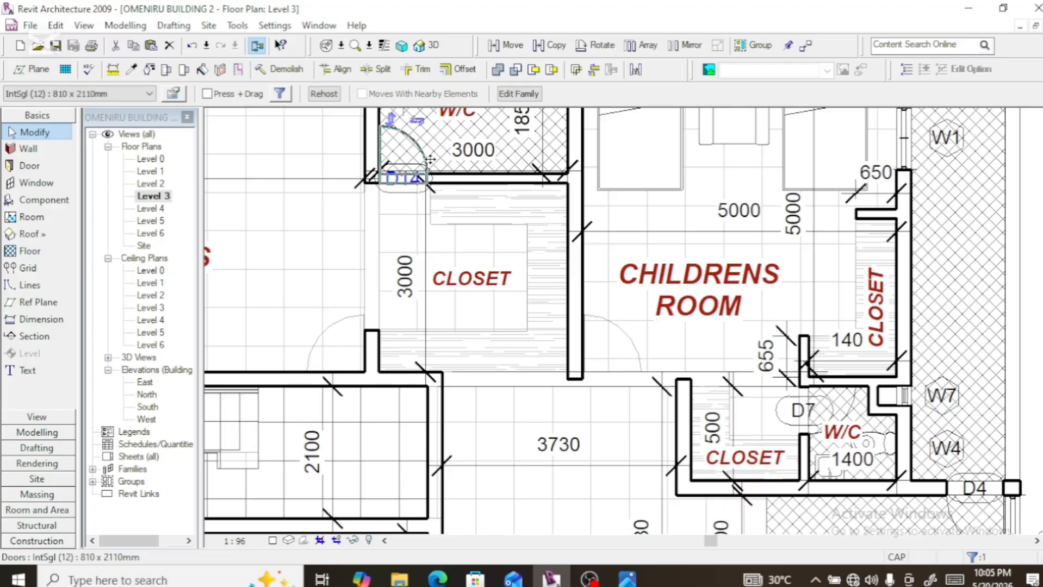
scroll(492, 188, "down", 5)
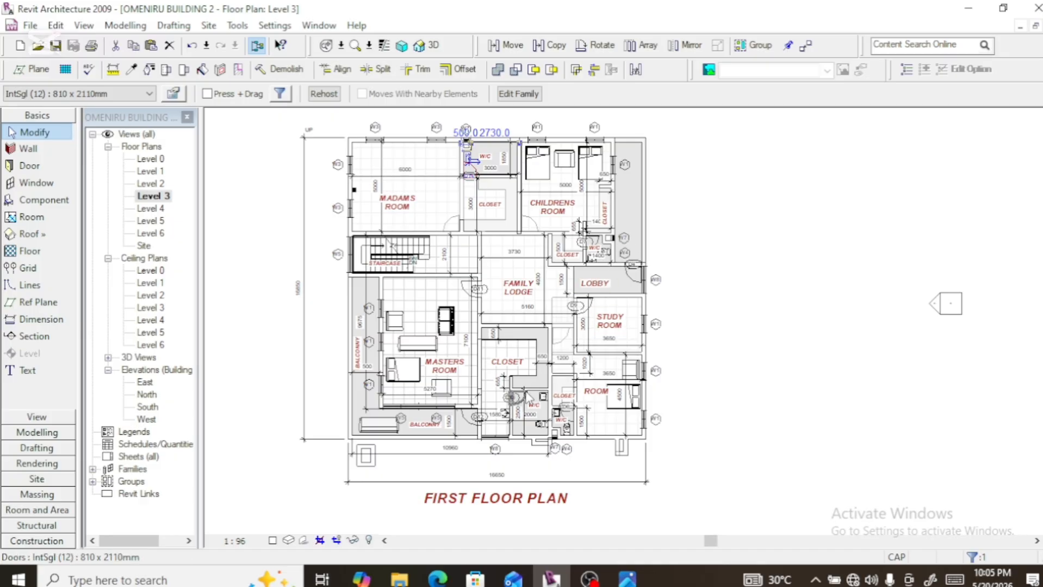
Delete door D6 and the wall between the closet and the W/C of the Room below the Study Room
scroll(525, 388, "up", 3)
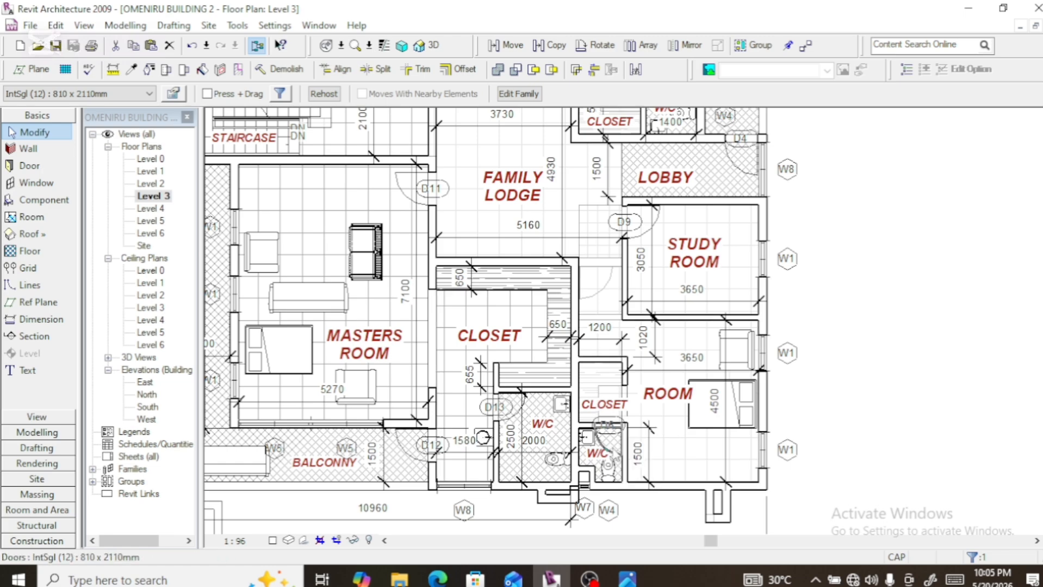
scroll(610, 442, "up", 3)
left_click(612, 440)
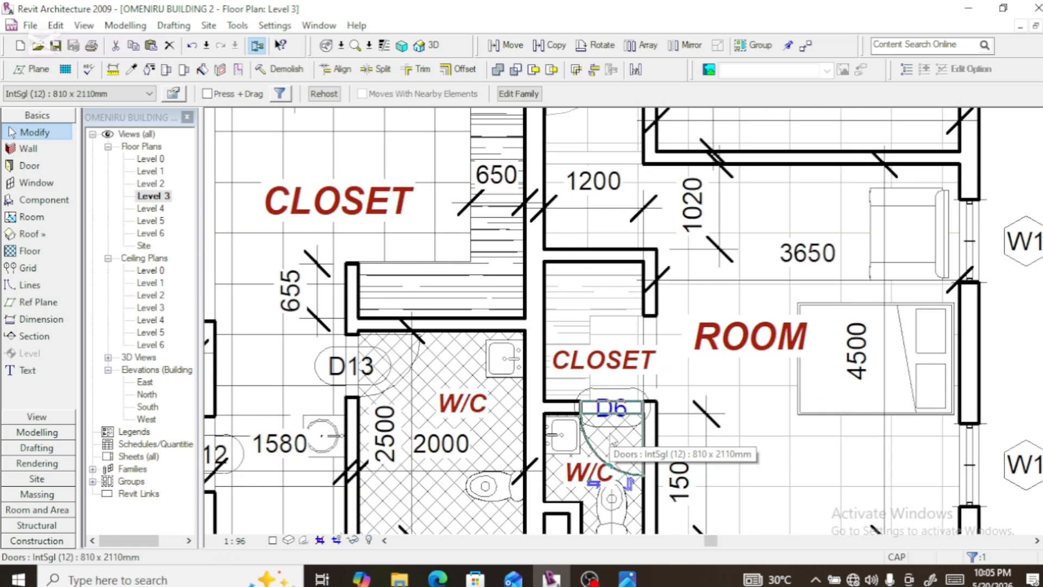
key("Delete")
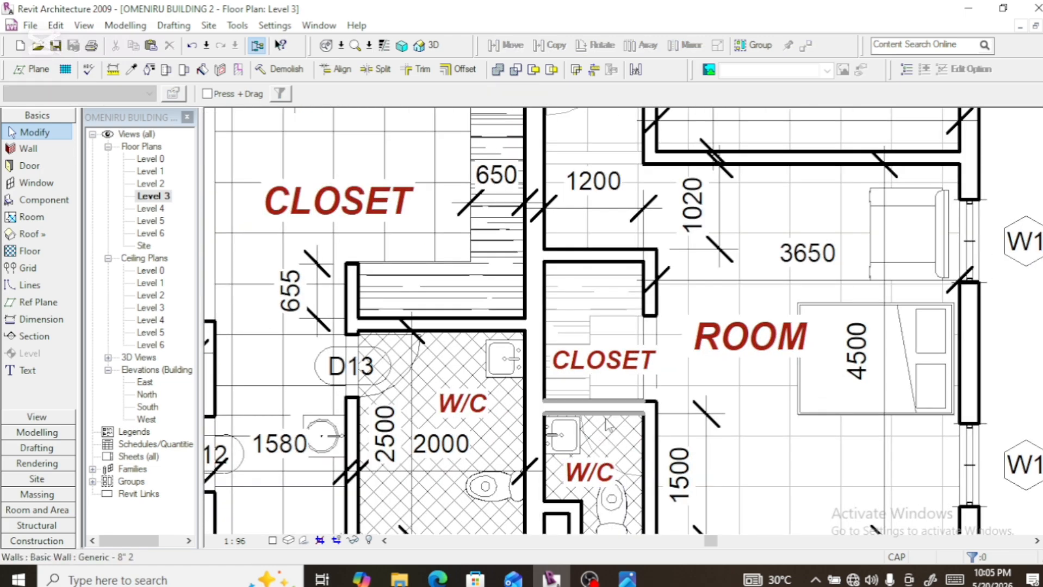
left_click(608, 424)
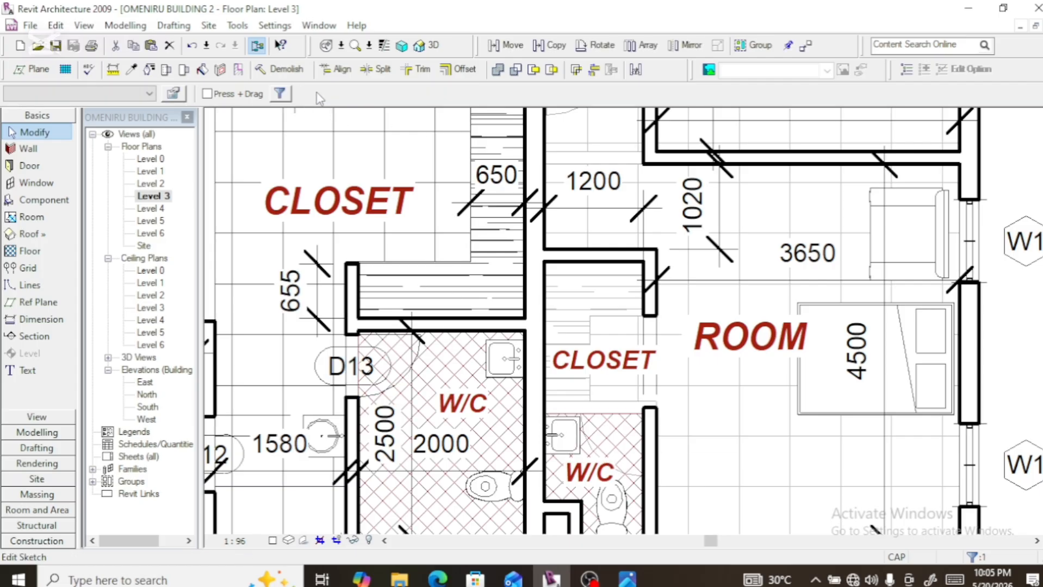
Edit the W/C floor's sketch and delete the boundary lines around the small W/C beside the Room
left_click(318, 94)
scroll(485, 238, "down", 3)
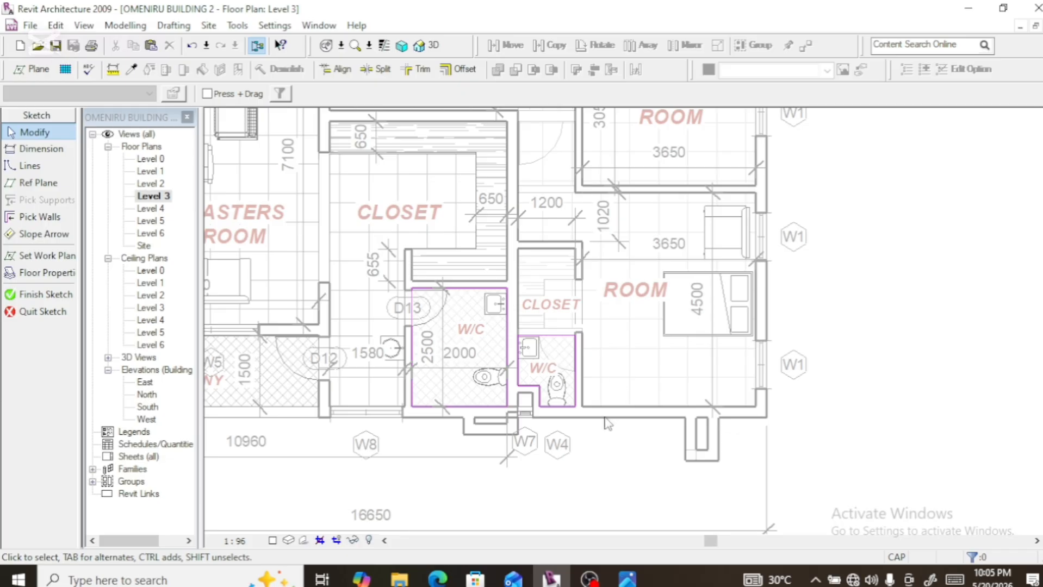
left_click(533, 336)
key("Delete")
left_click(523, 373)
key("Escape")
scroll(593, 459, "down", 3)
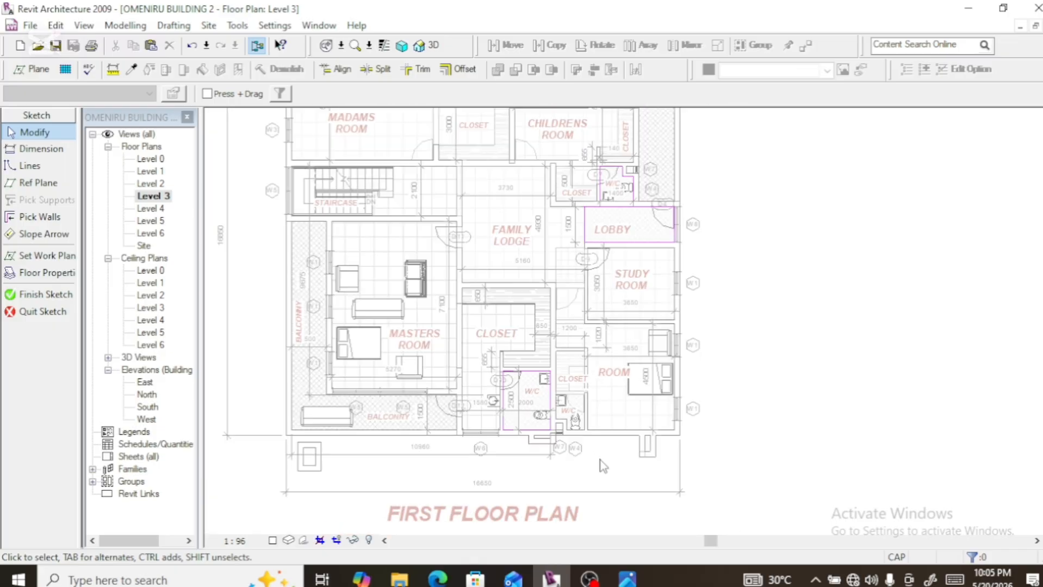
Delete the floor boundary lines around the Lobby and the small W/C below the Childrens Room
scroll(658, 354, "down", 2)
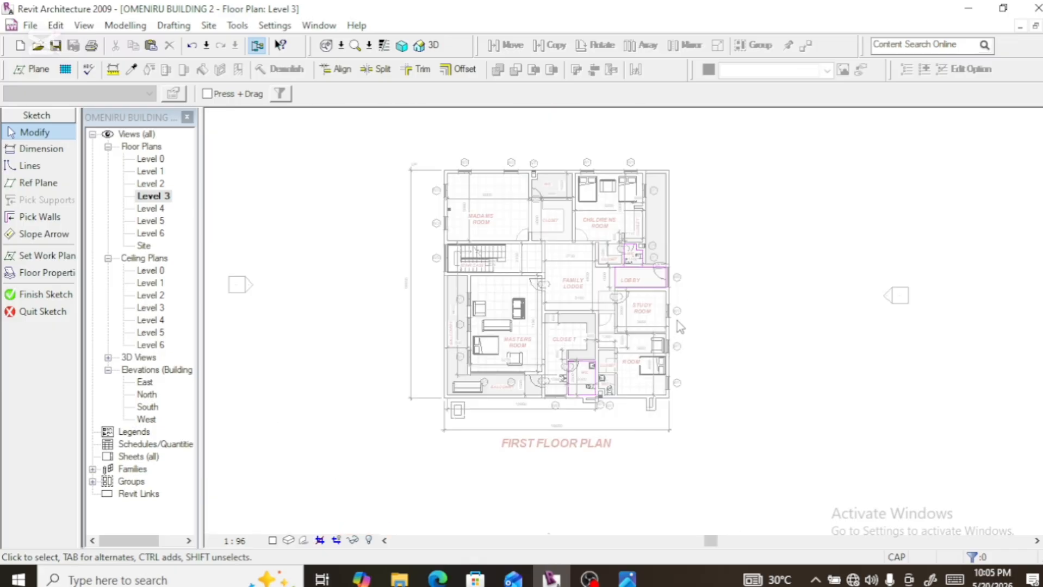
mouse_move(676, 321)
left_mouse_down()
mouse_move(617, 209)
mouse_move(600, 200)
left_mouse_up()
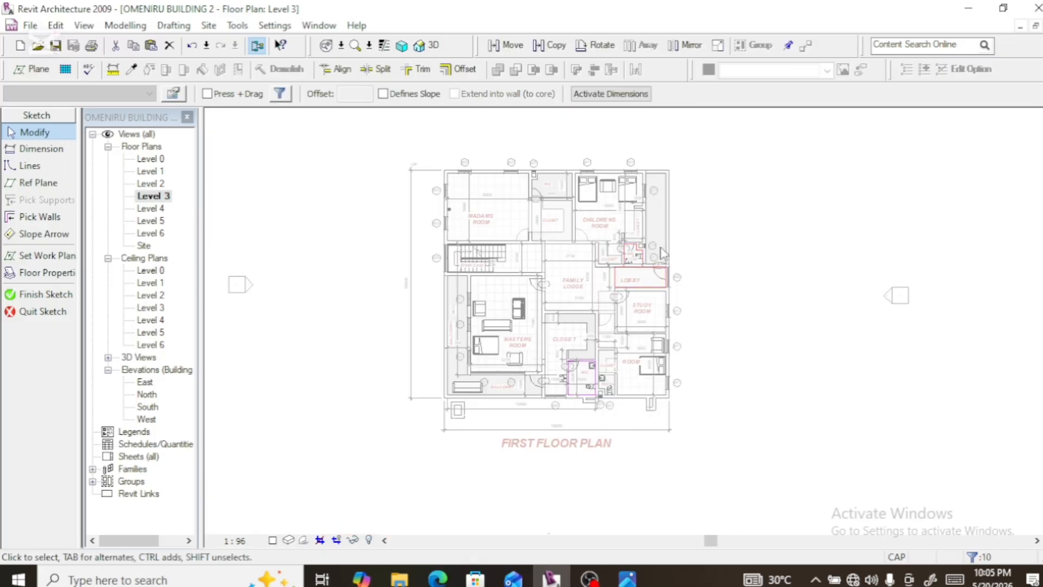
key("Delete")
Check the remaining boundary around the Masters Room's W/C and finish the floor sketch
scroll(591, 403, "up", 5)
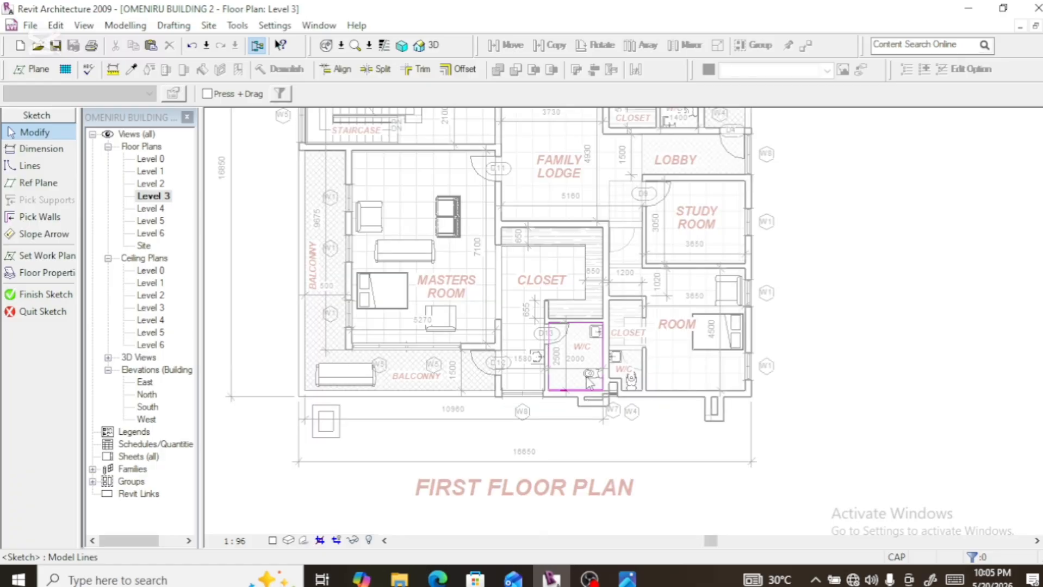
scroll(587, 364, "down", 3)
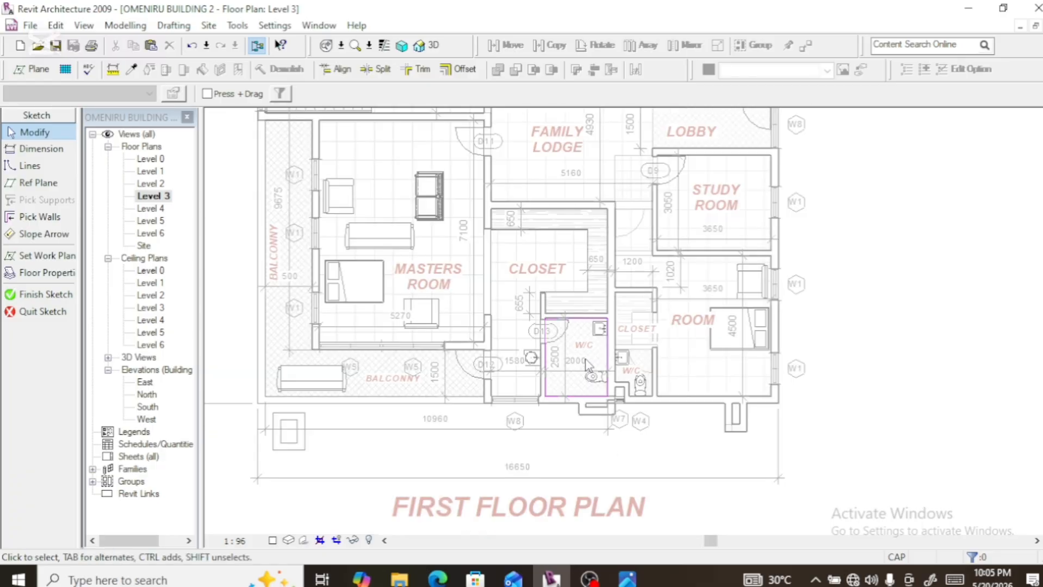
scroll(592, 374, "up", 5)
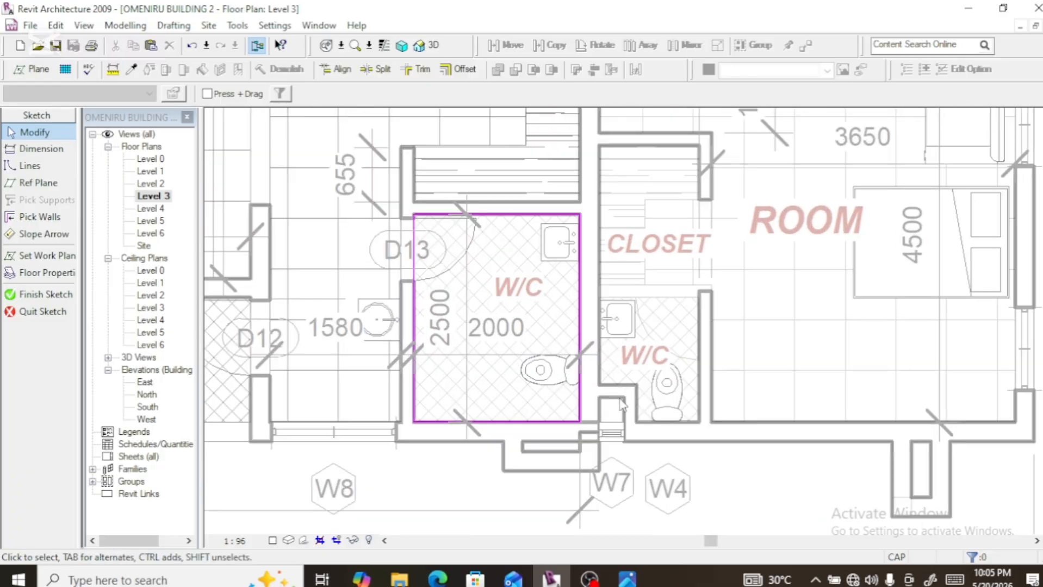
scroll(594, 420, "down", 2)
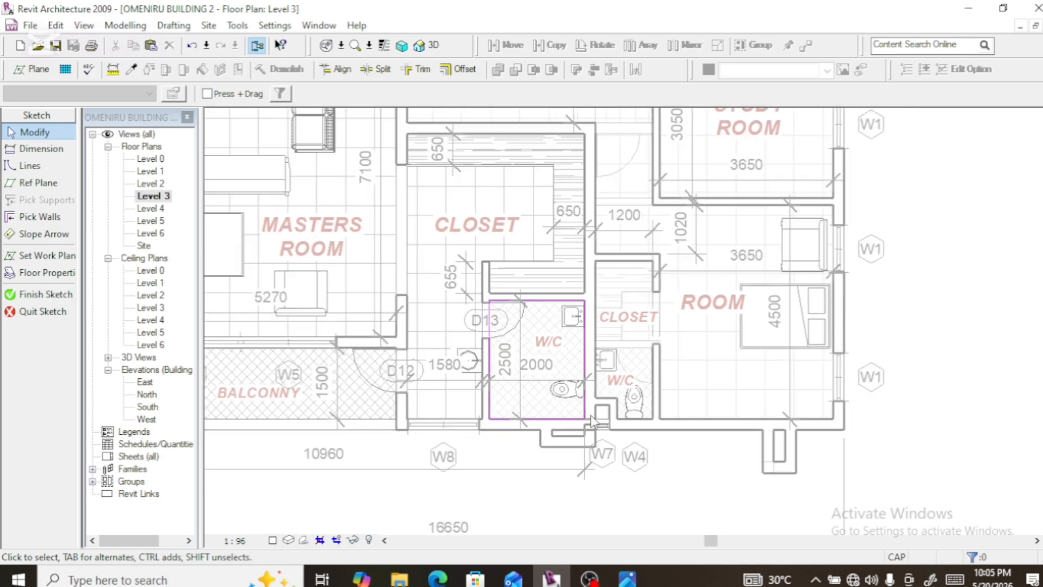
scroll(591, 421, "down", 2)
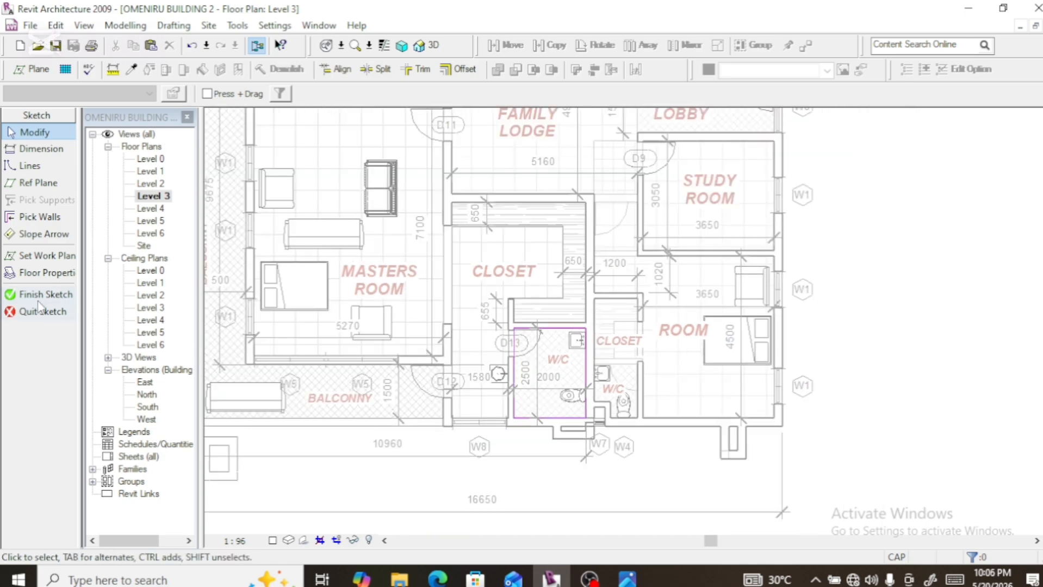
left_click(41, 297)
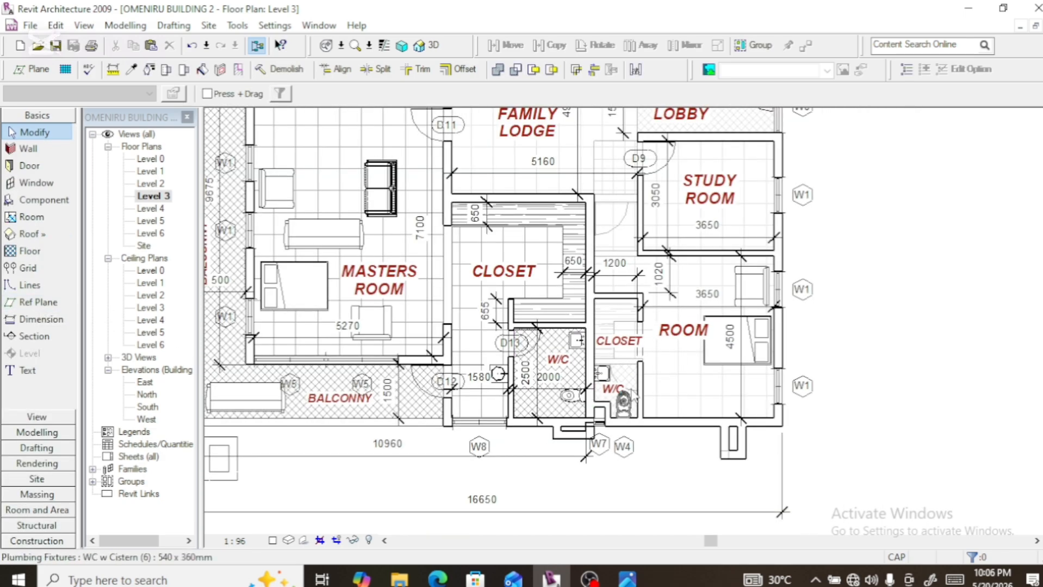
Delete door D14 and the wall between the W/C and the closet beside the Madams Room
scroll(642, 408, "down", 2)
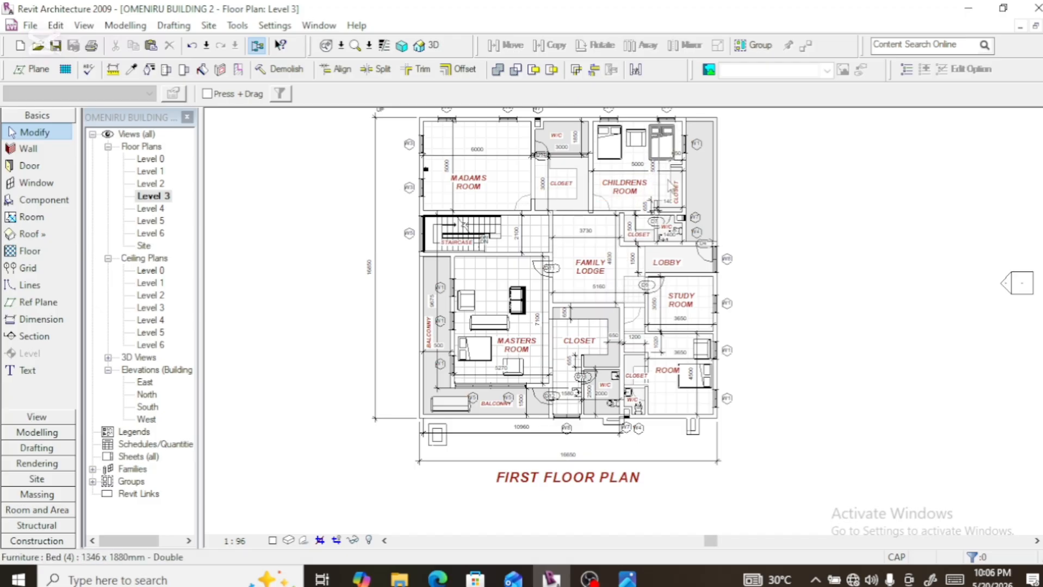
scroll(653, 185, "up", 3)
scroll(659, 317, "down", 2)
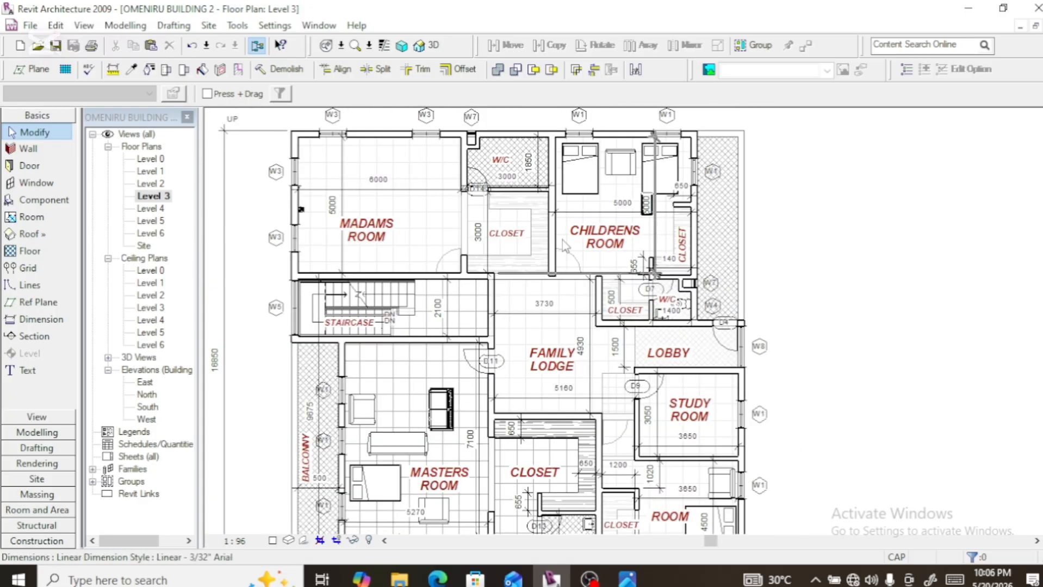
left_click(477, 189)
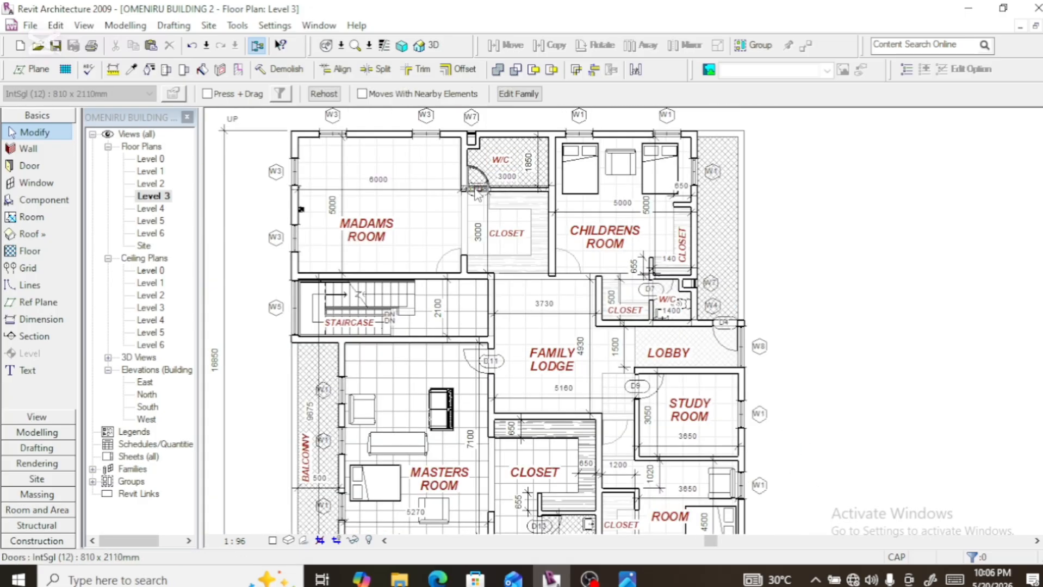
key("Delete")
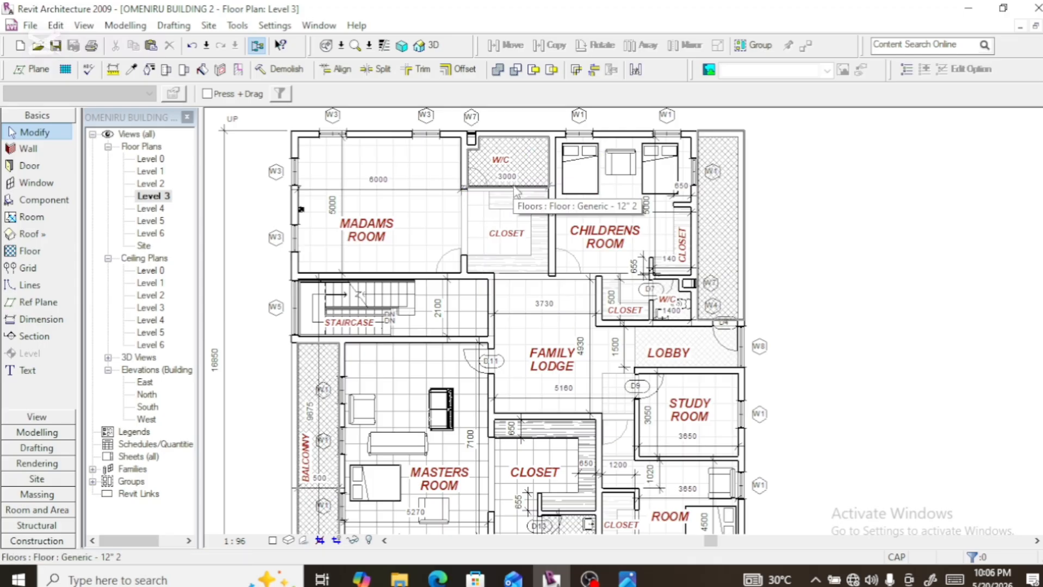
Edit the balcony floor's sketch and delete the boundary lines around the Madams Room's W/C and the outer strip beside the Childrens Room
left_click(516, 201)
scroll(517, 204, "down", 5)
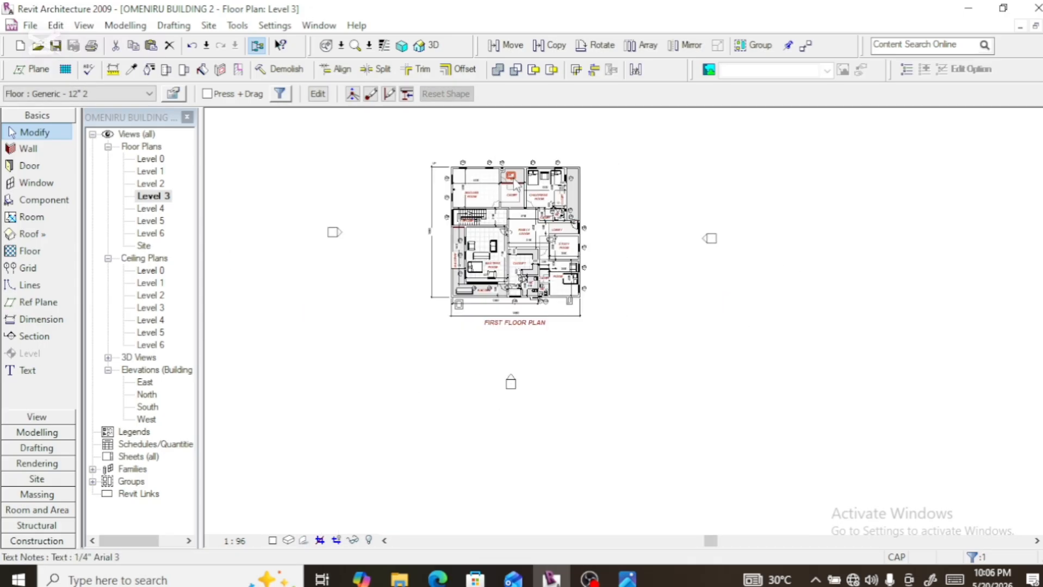
scroll(512, 210, "up", 5)
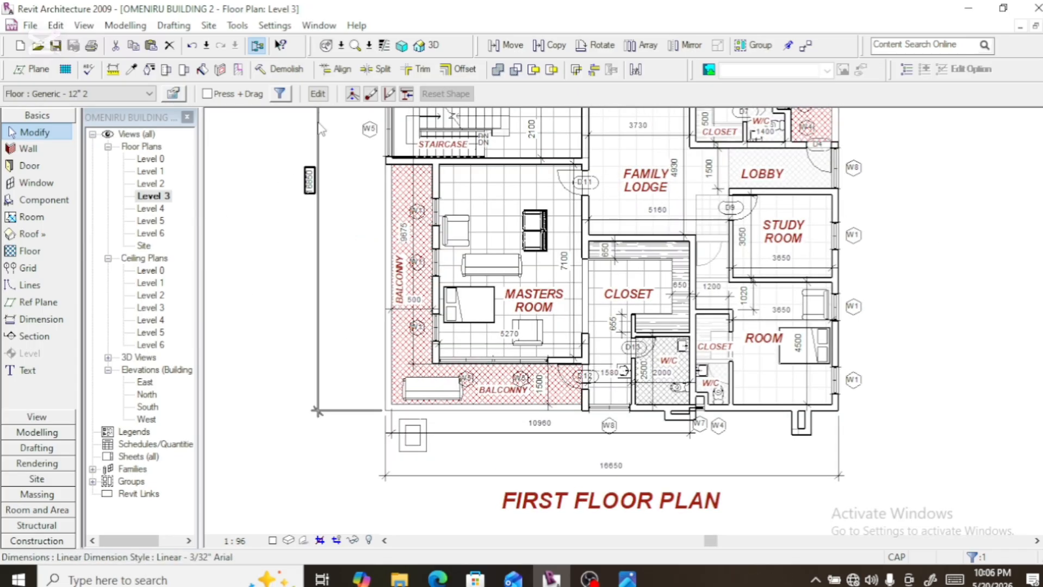
left_click(318, 94)
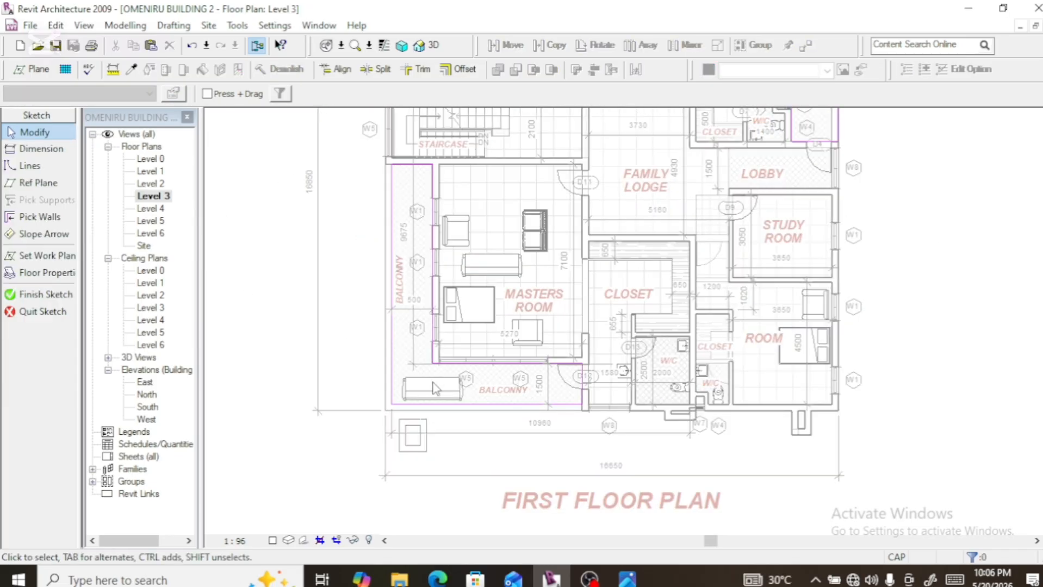
scroll(435, 389, "down", 5)
scroll(495, 296, "up", 2)
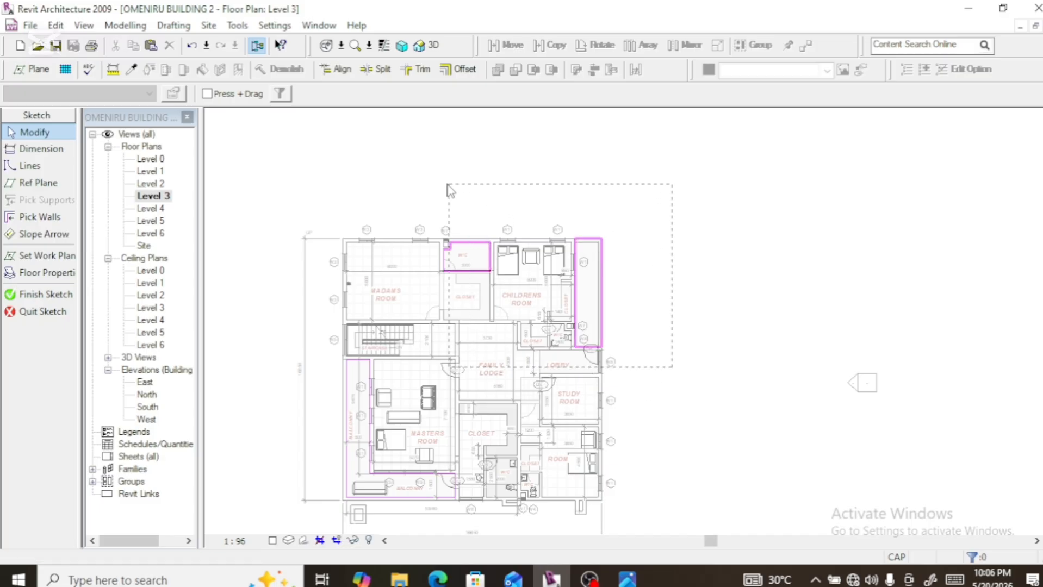
left_click_drag(424, 176, 421, 177)
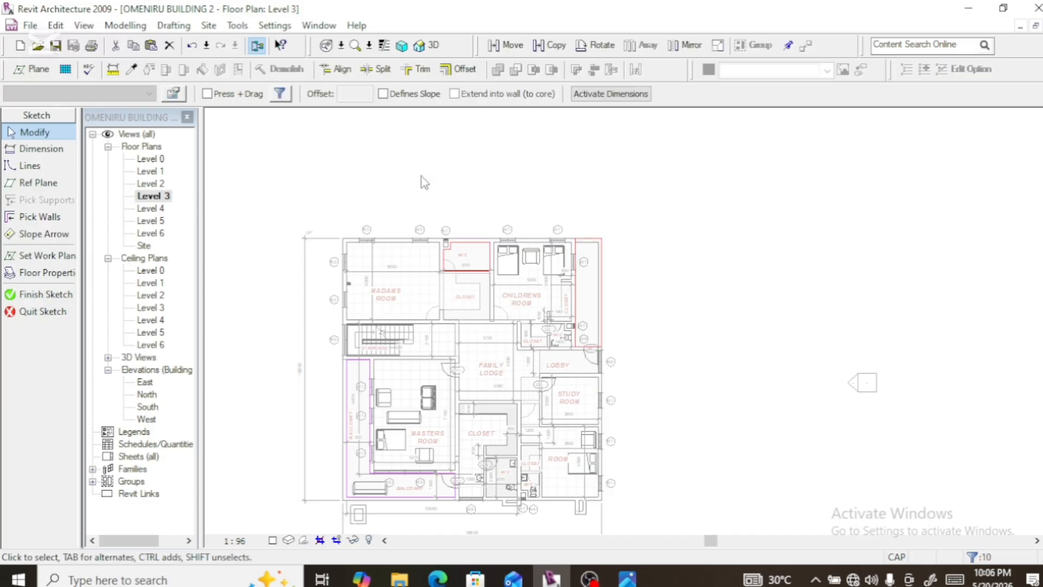
left_click(464, 221)
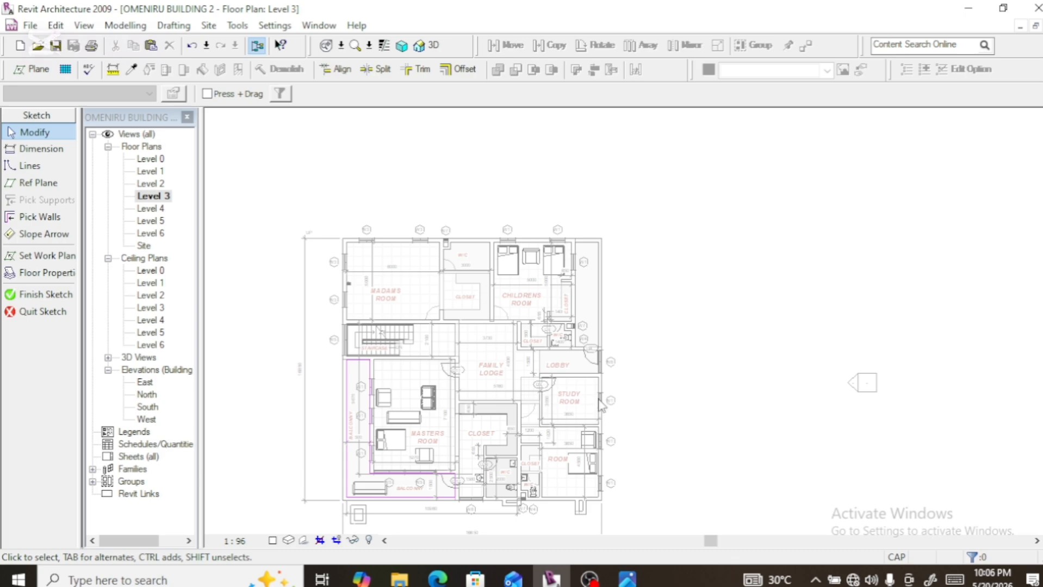
Finish the balcony floor's sketch
scroll(480, 482, "down", 2)
scroll(478, 469, "up", 3)
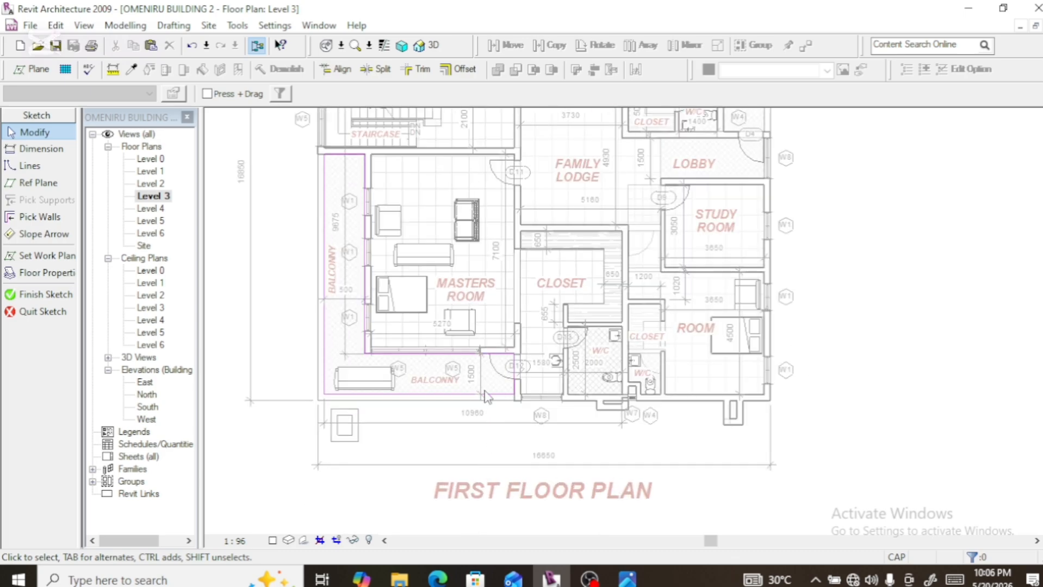
scroll(486, 397, "up", 2)
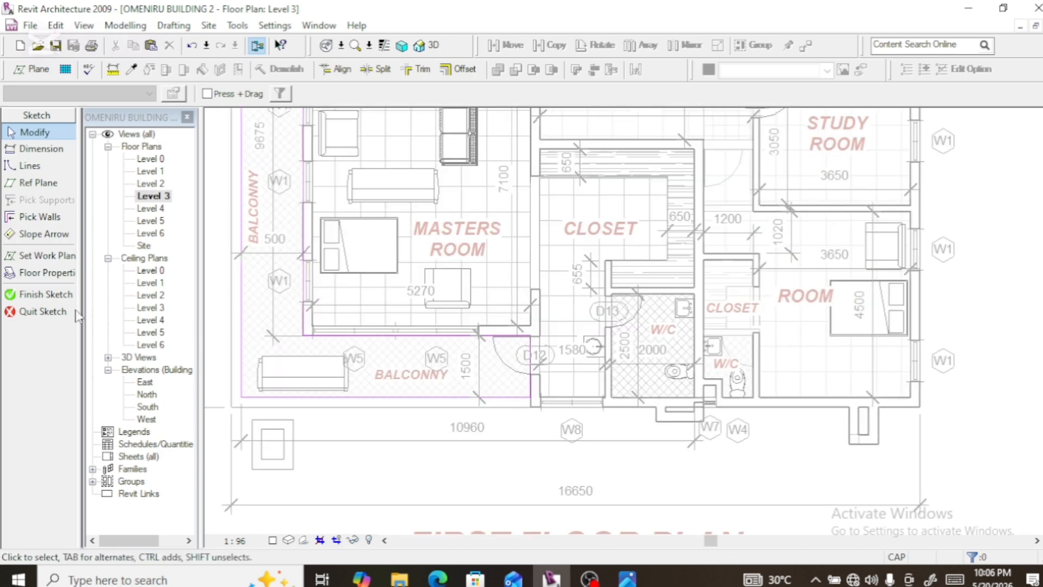
left_click(46, 294)
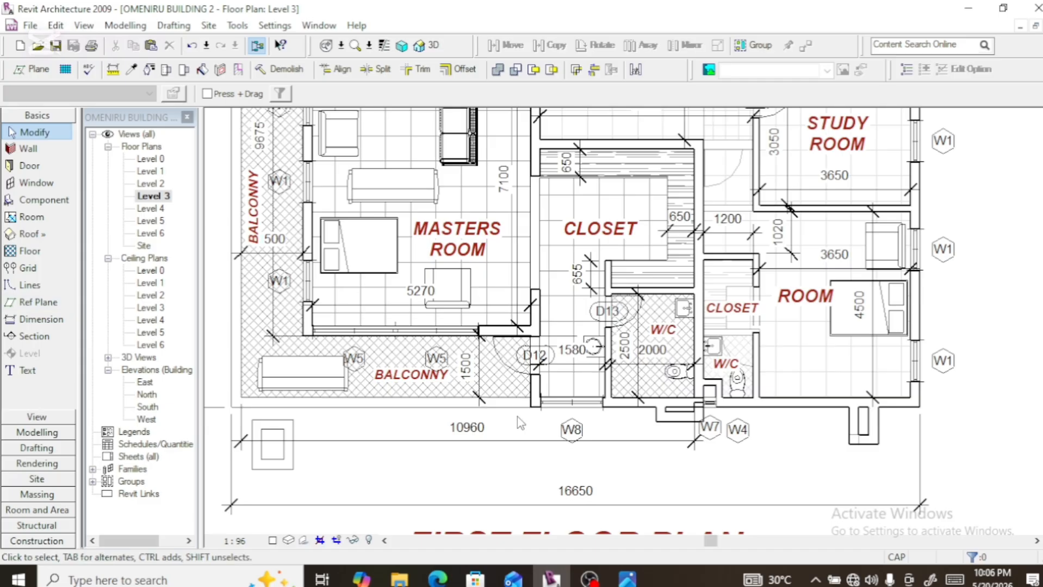
Delete the walls, labels and dimensions around the closet and W/C of the ROOM below the Study Room
scroll(517, 416, "down", 2)
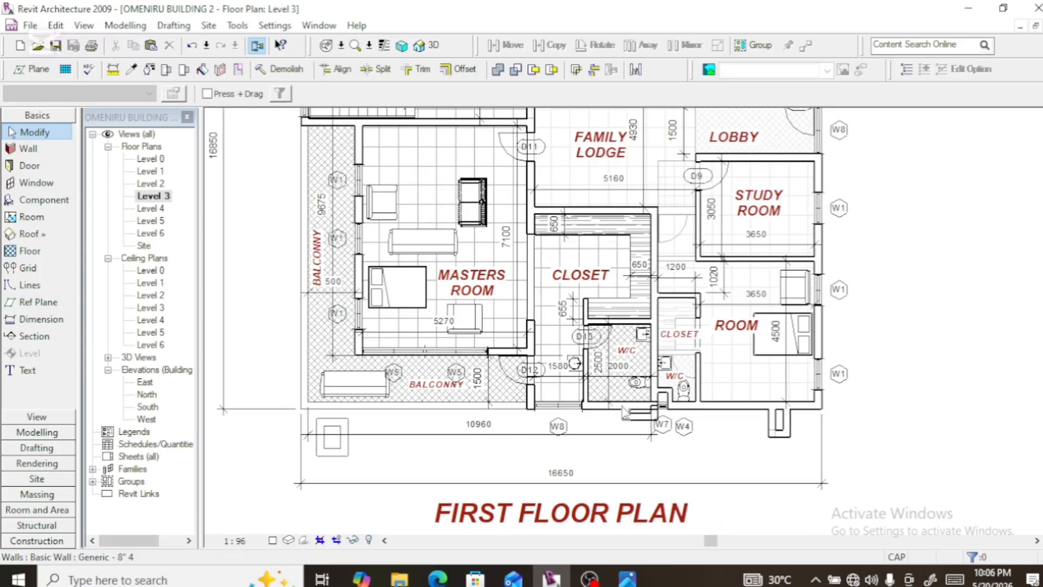
scroll(617, 380, "down", 1)
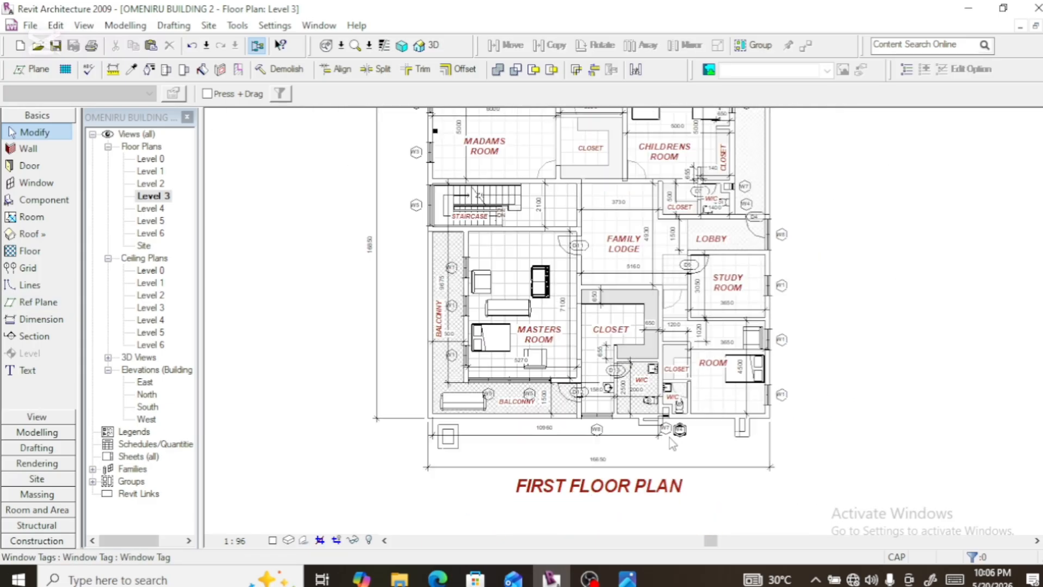
scroll(672, 328, "down", 1)
scroll(690, 200, "up", 1)
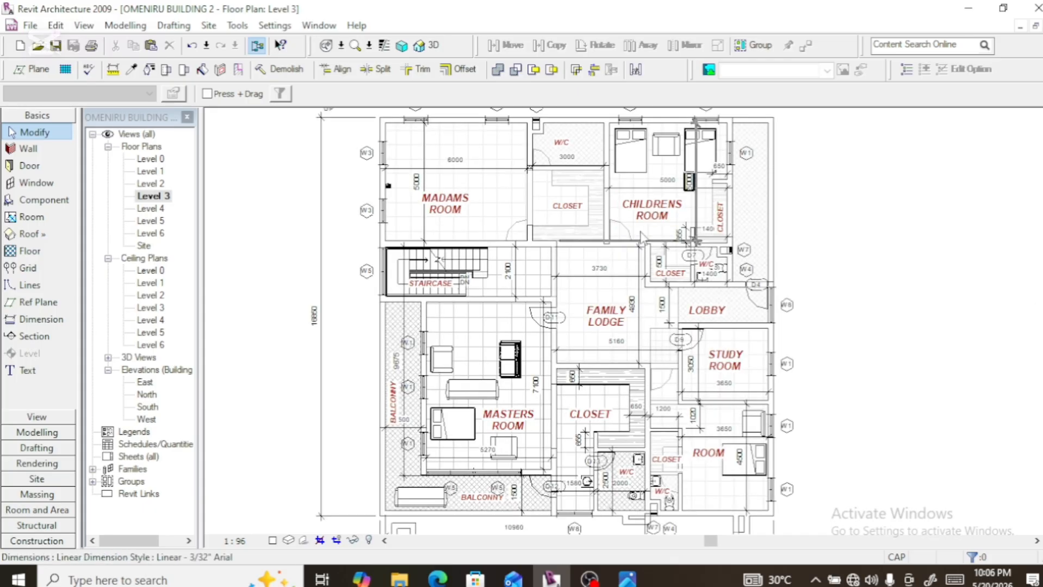
scroll(511, 325, "down", 2)
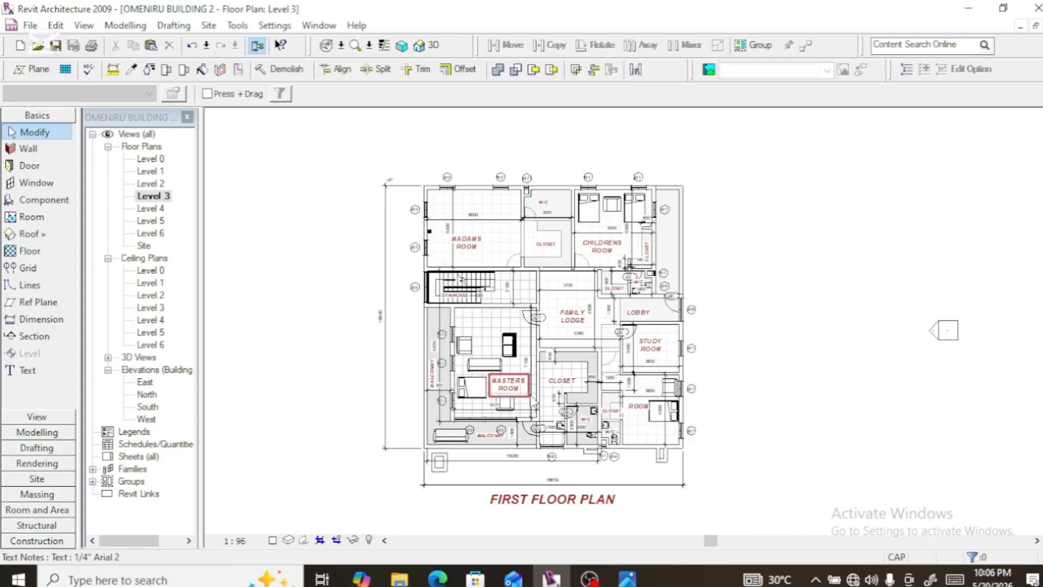
scroll(588, 443, "up", 4)
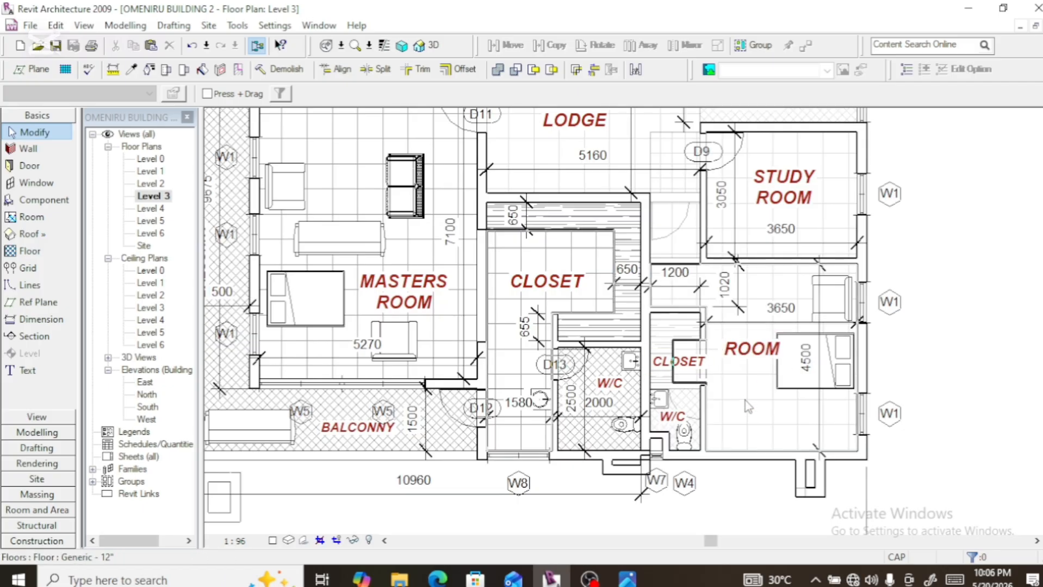
left_click_drag(745, 409, 669, 329)
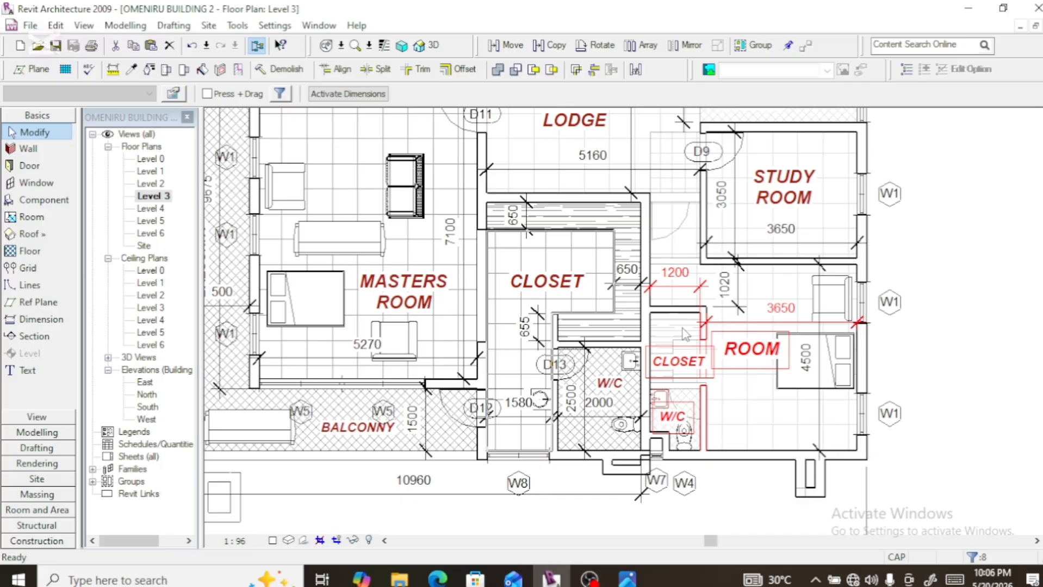
key("Delete")
left_click(695, 320)
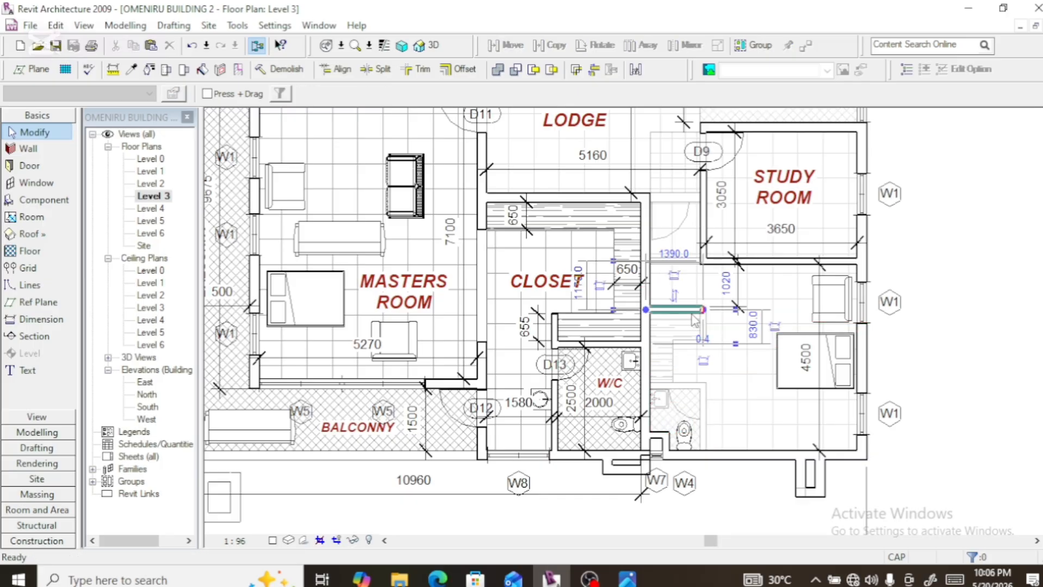
key("Delete")
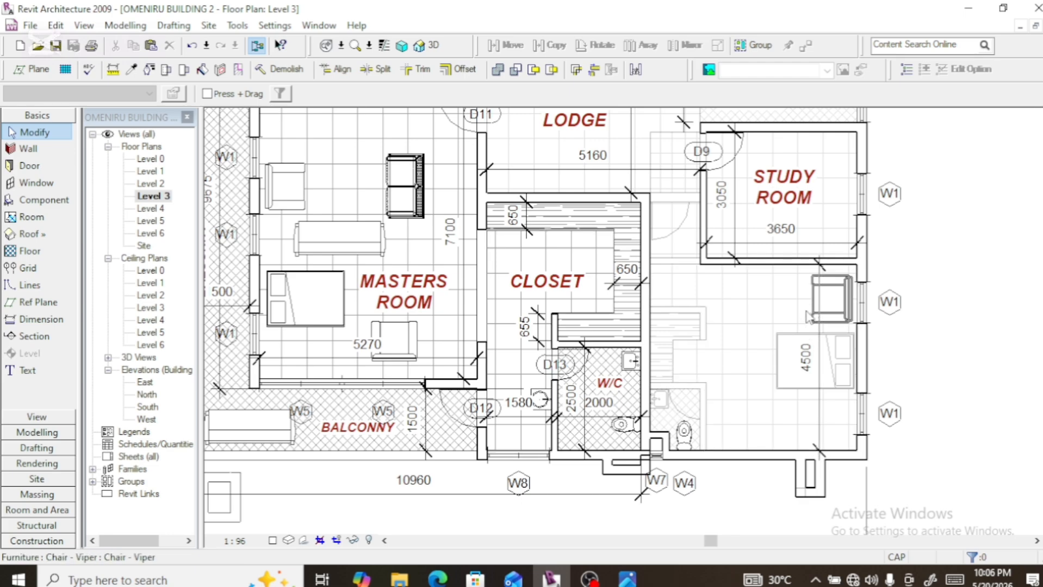
Delete the wall between the Study Room and the room below it, plus the Study Room's door wall, label and dimensions
left_click(752, 265)
key("Delete")
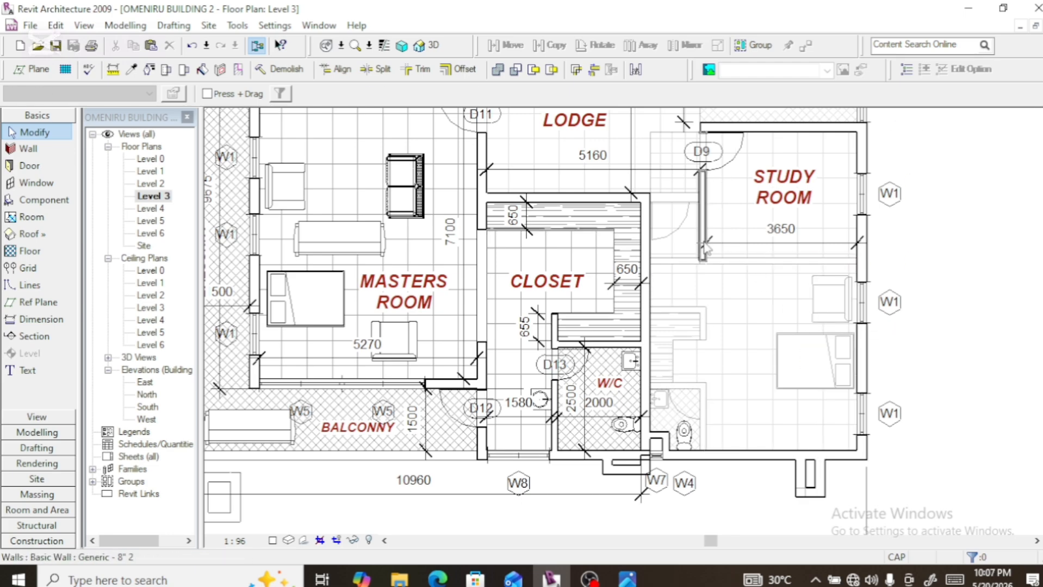
key("Delete")
left_click(809, 214)
key("Delete")
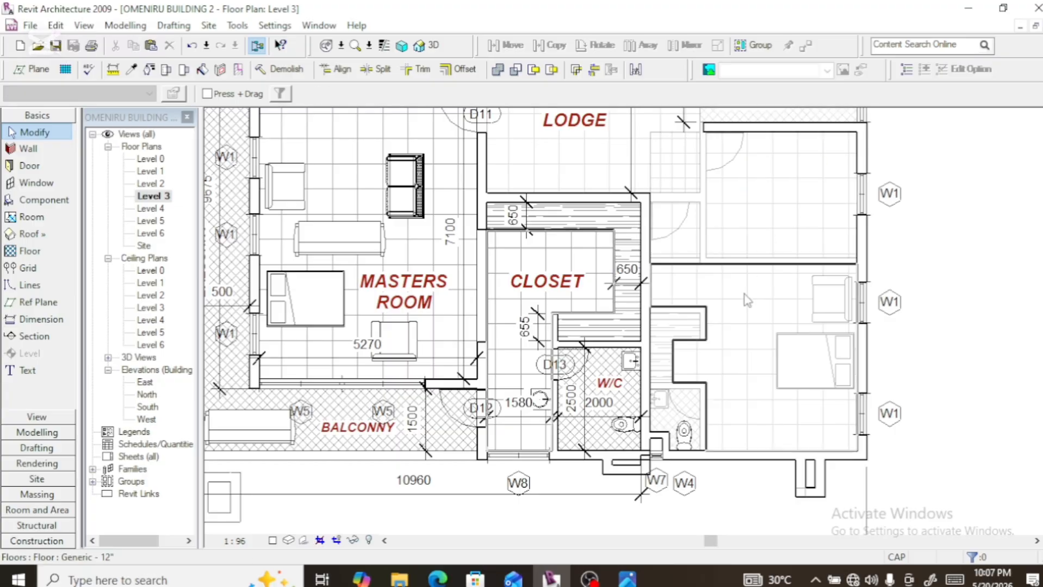
Delete the walls above and below the Lobby and the wall between the Family Lodge and the small closet
scroll(733, 350, "down", 4)
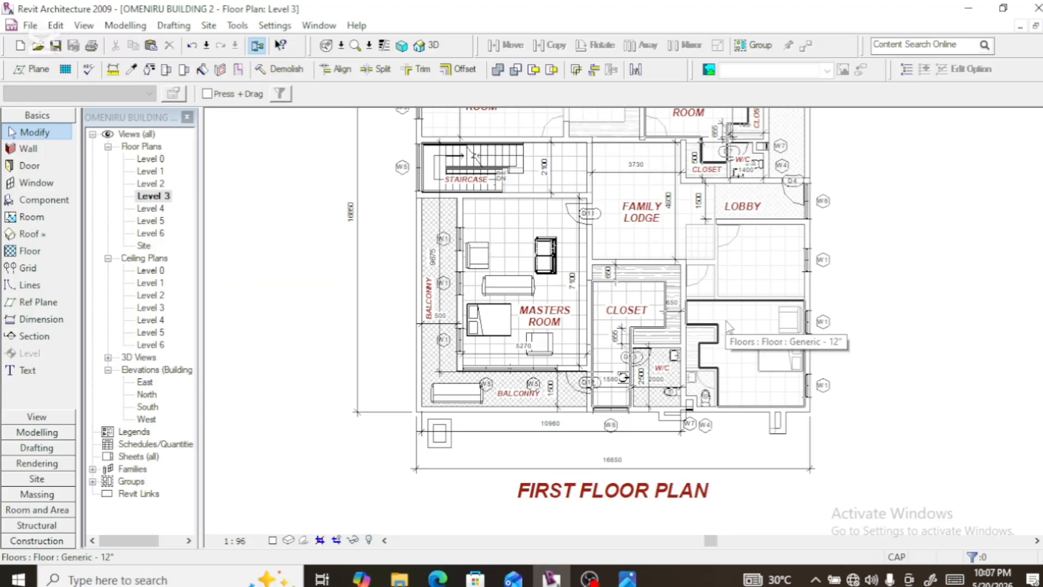
left_click(739, 224)
key("Delete")
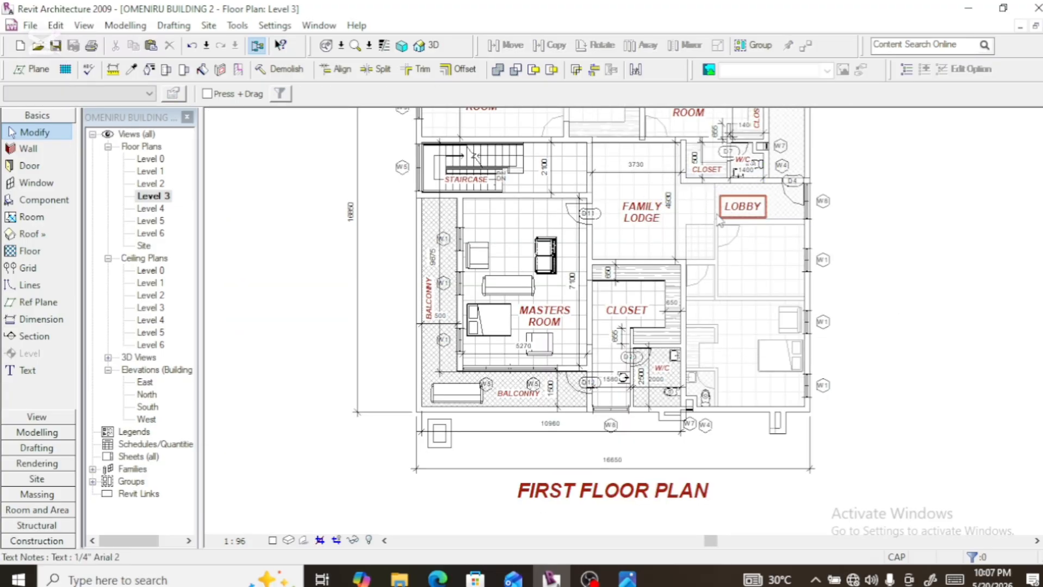
left_click(703, 185)
key("Delete")
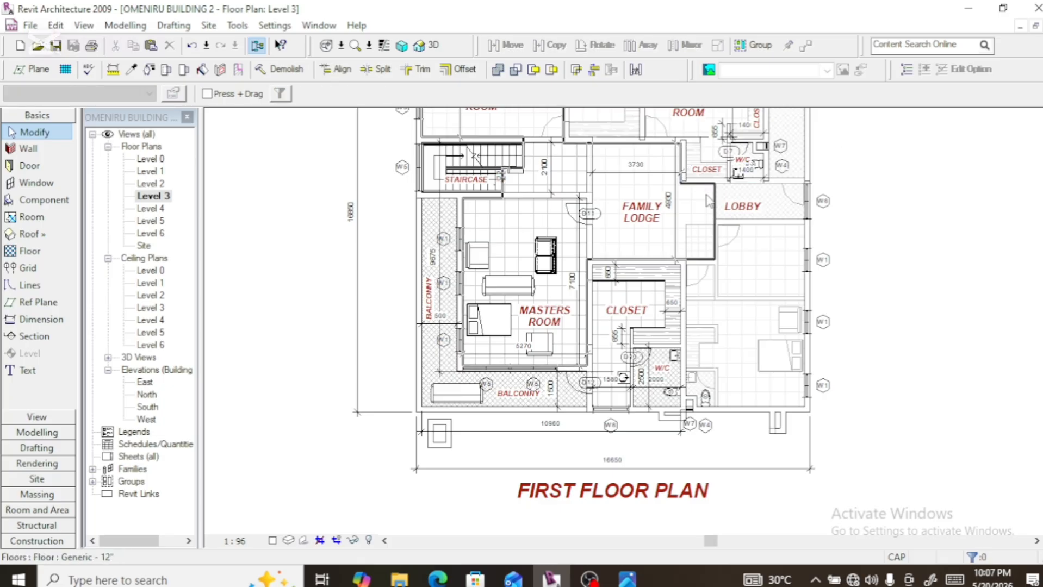
left_click(684, 175)
key("Delete")
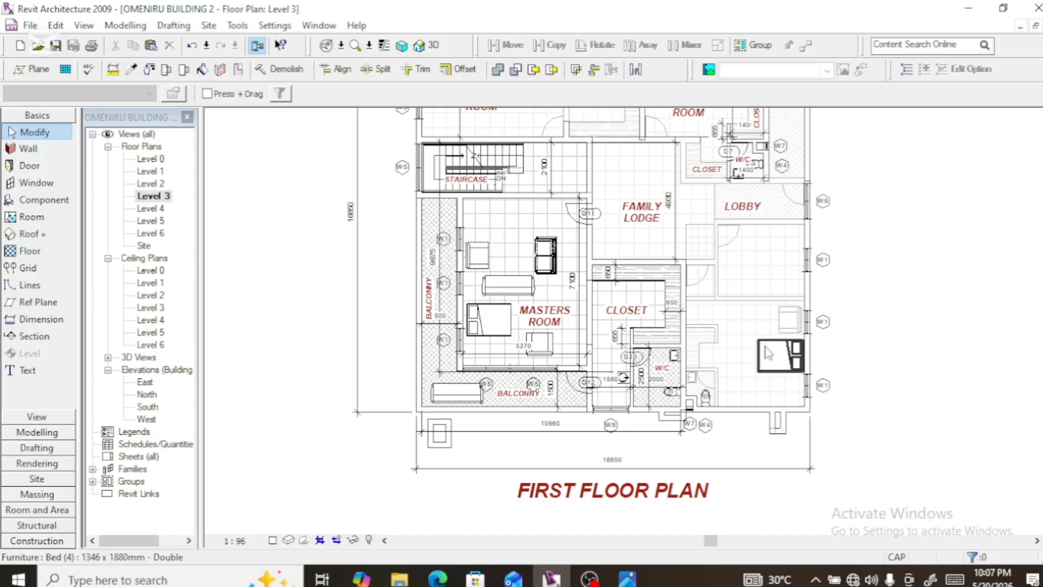
Delete the walls, beds, labels and dimensions of the Childrens Room, its closets and W/C, and the Madams Room closet label
scroll(786, 405, "down", 2)
scroll(700, 184, "up", 3)
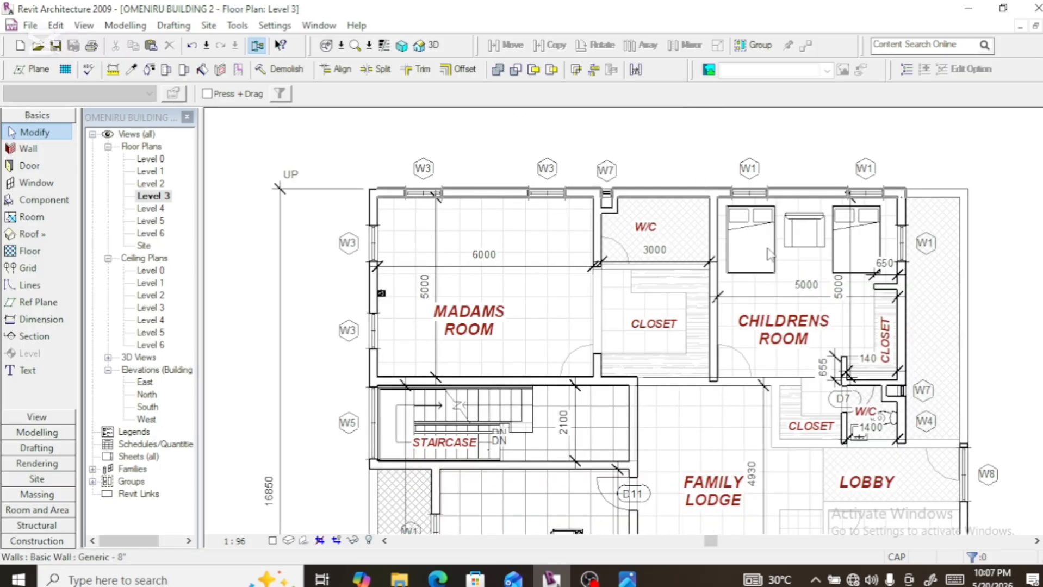
left_click_drag(904, 454, 676, 258)
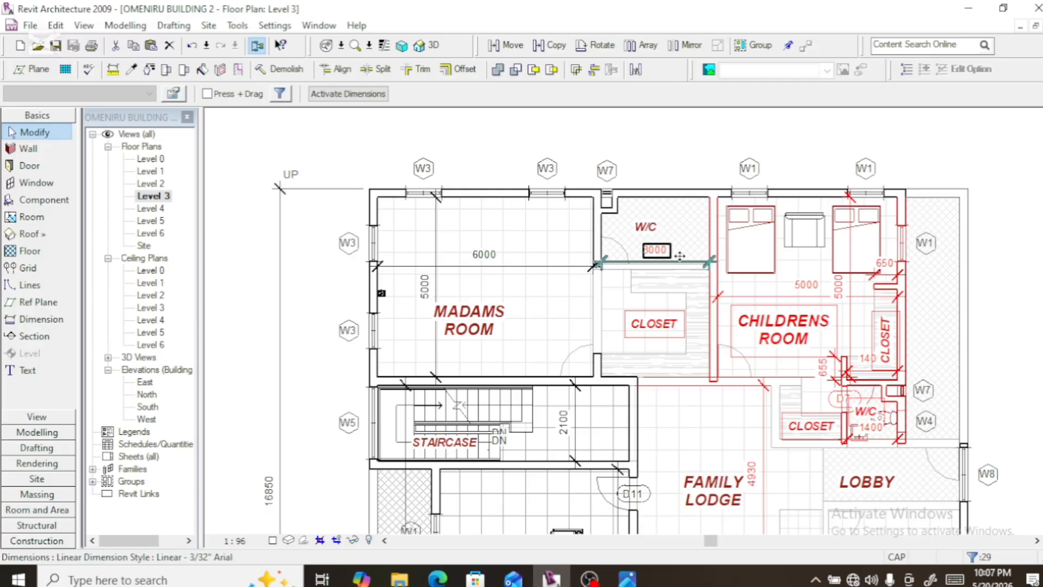
key("Delete")
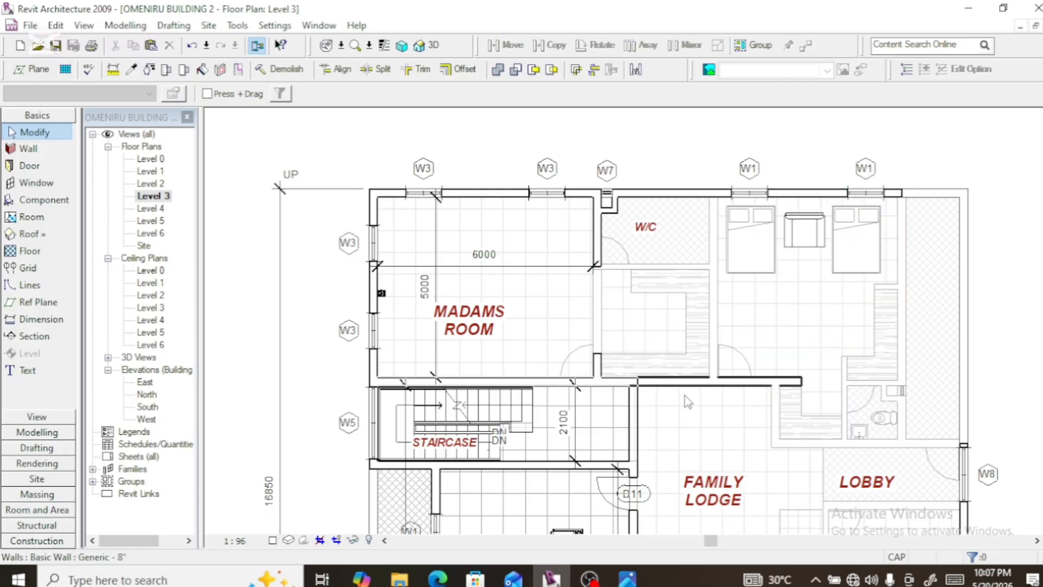
Delete the remaining wall above the Family Lodge and the FAMILY LODGE and LOBBY labels
scroll(687, 376, "down", 1)
scroll(688, 376, "down", 2)
scroll(671, 454, "up", 2)
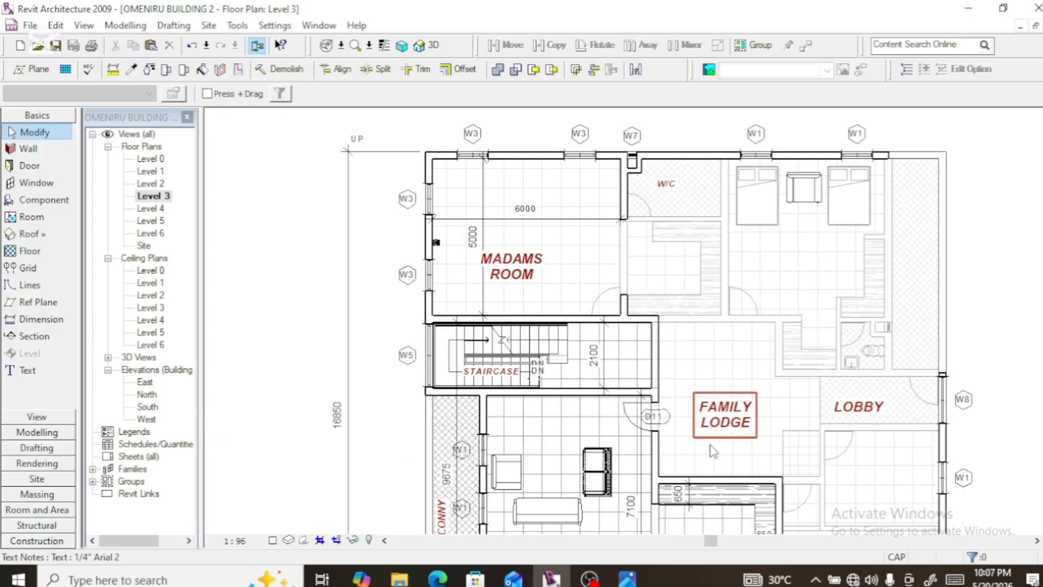
left_click(861, 435)
left_click(717, 387, "ctrl")
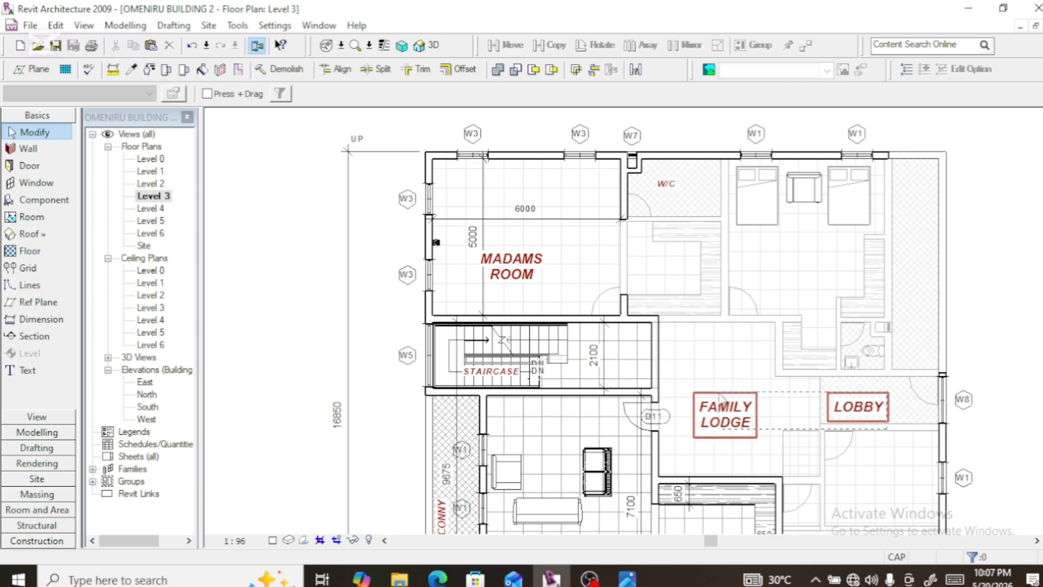
key("Delete")
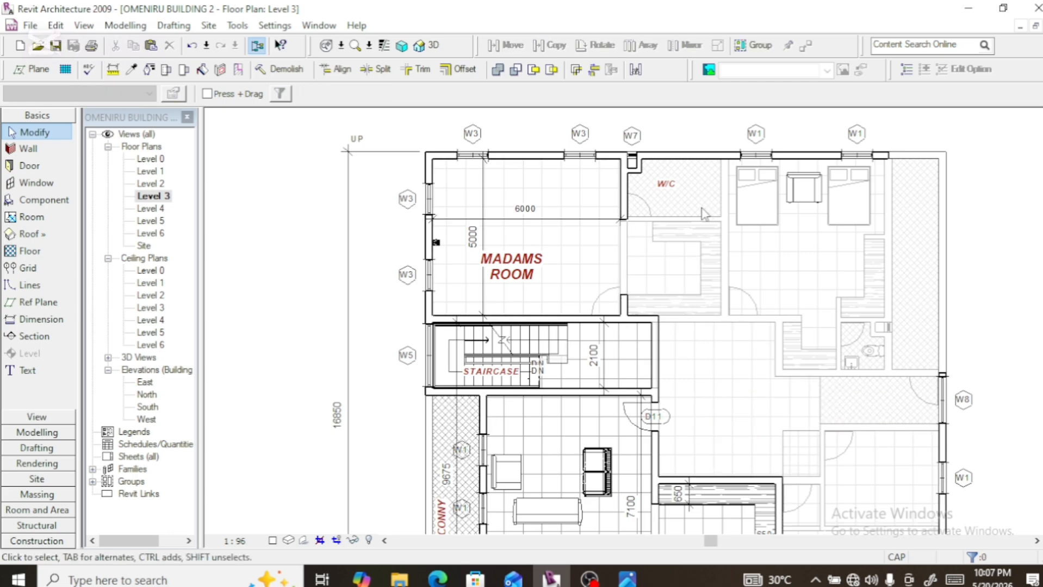
Delete the W/C label beside the Madams Room
left_click_drag(705, 204, 564, 181)
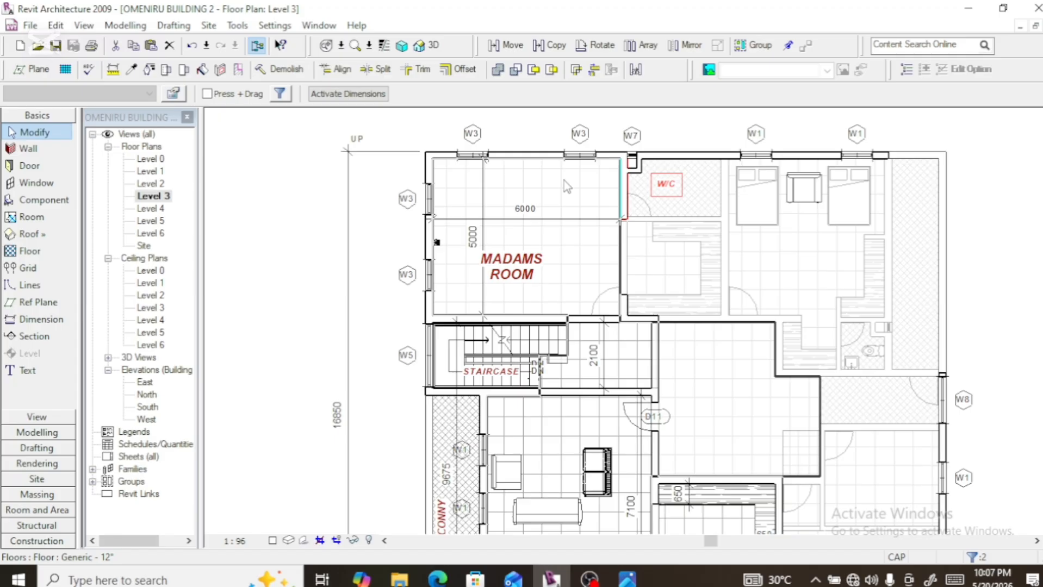
key("Delete")
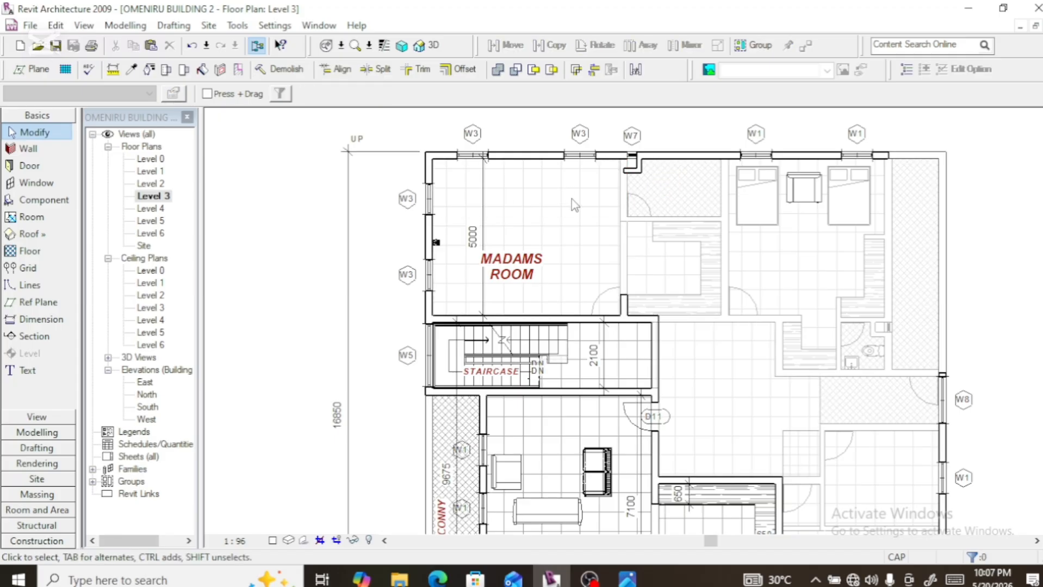
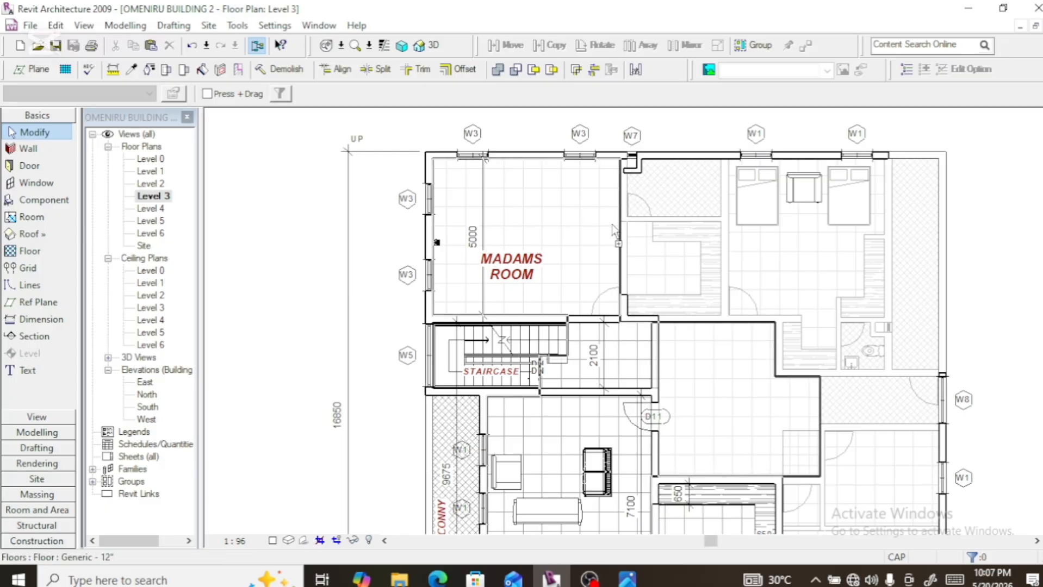
scroll(626, 191, "up", 3)
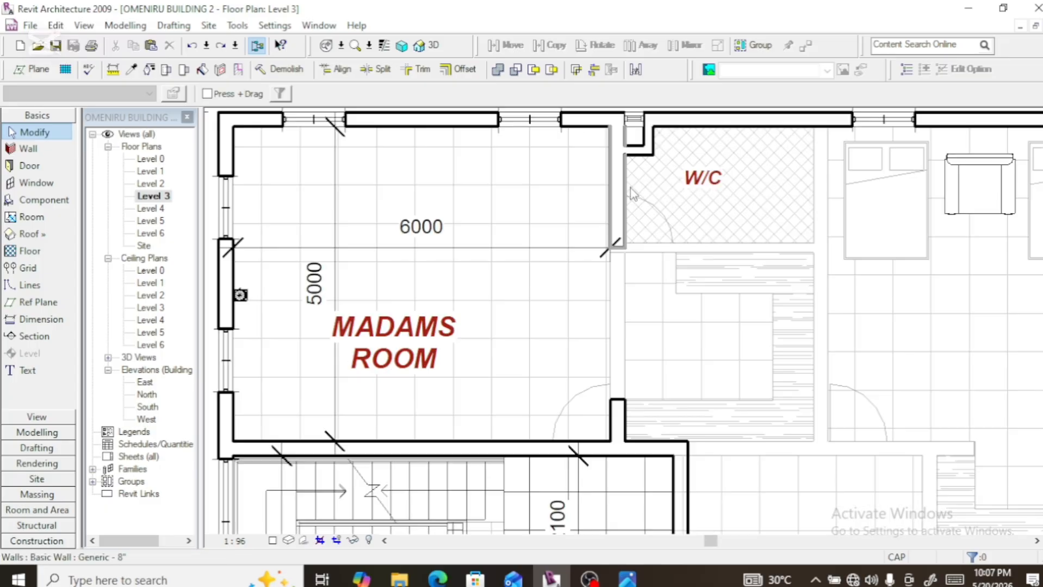
left_click(689, 182)
key("Delete")
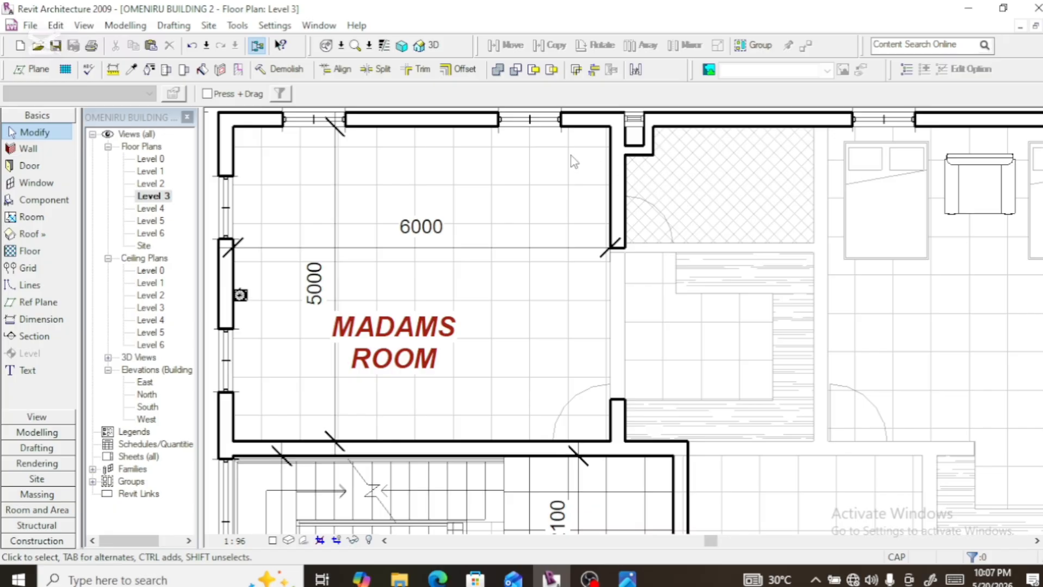
Trim the wall between the Madams Room and its W/C to the short duct wall below window W7
left_click(422, 76)
left_click(619, 143)
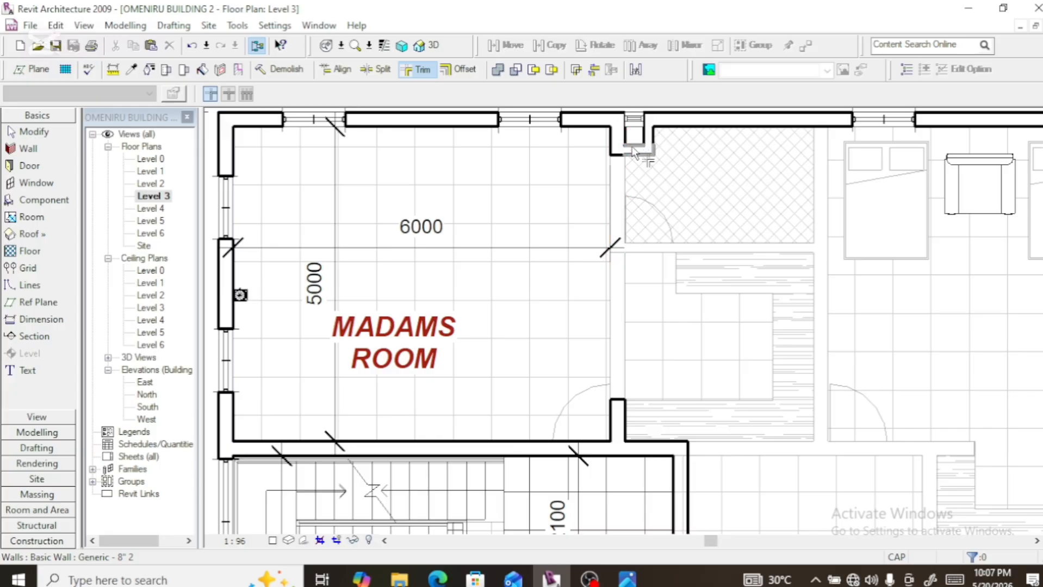
scroll(577, 167, "down", 3)
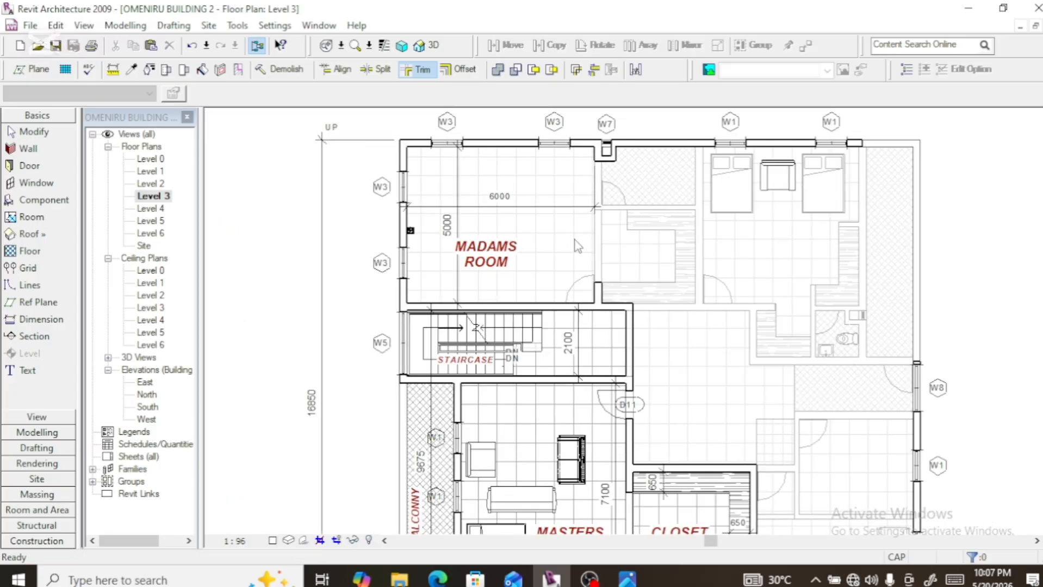
key("Escape")
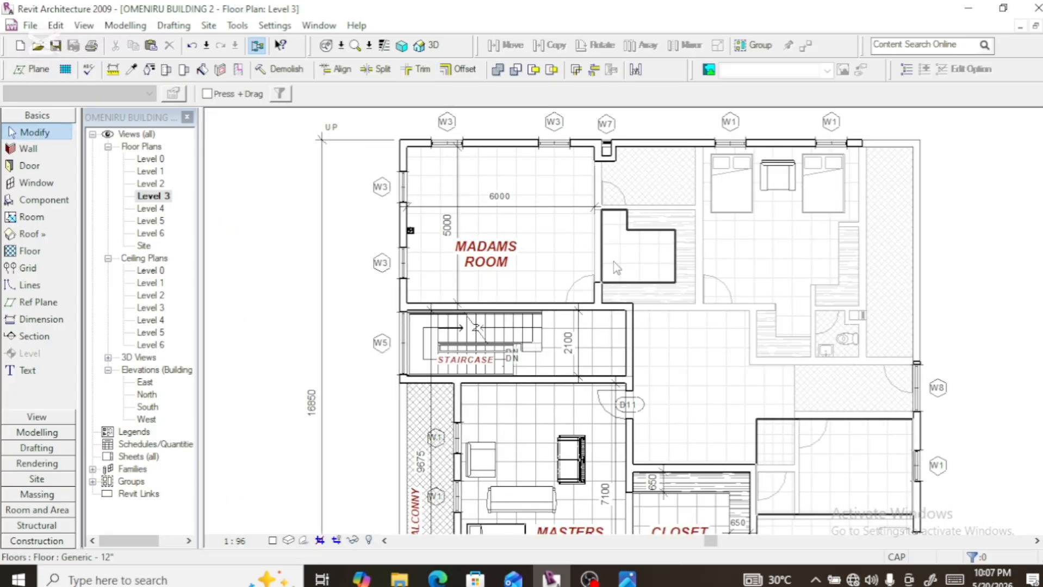
Delete the MADAMS ROOM label and the chair between the two beds in the former Childrens Room
left_click(517, 265)
key("Delete")
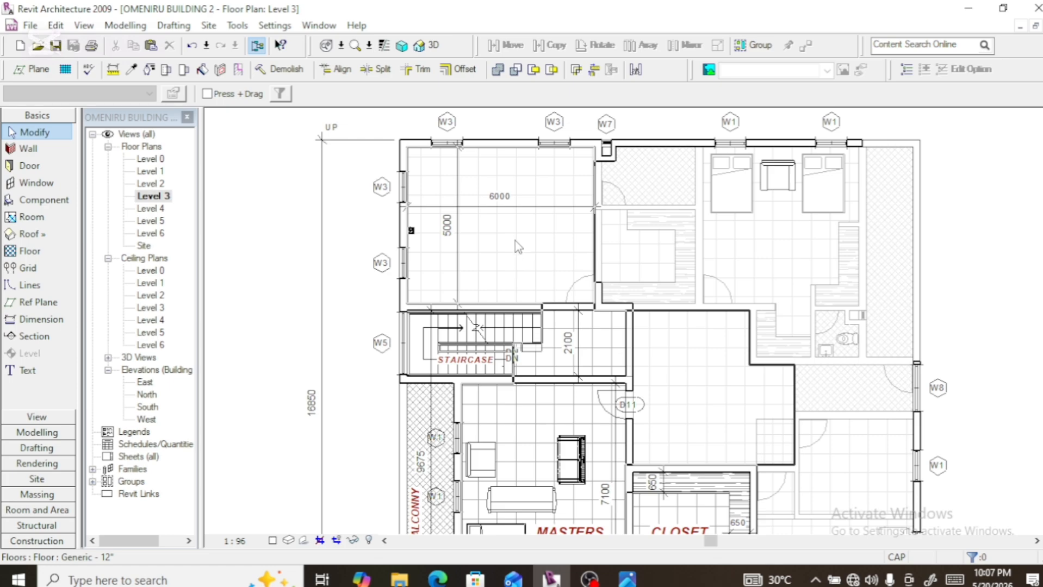
scroll(515, 240, "down", 2)
scroll(515, 237, "down", 2)
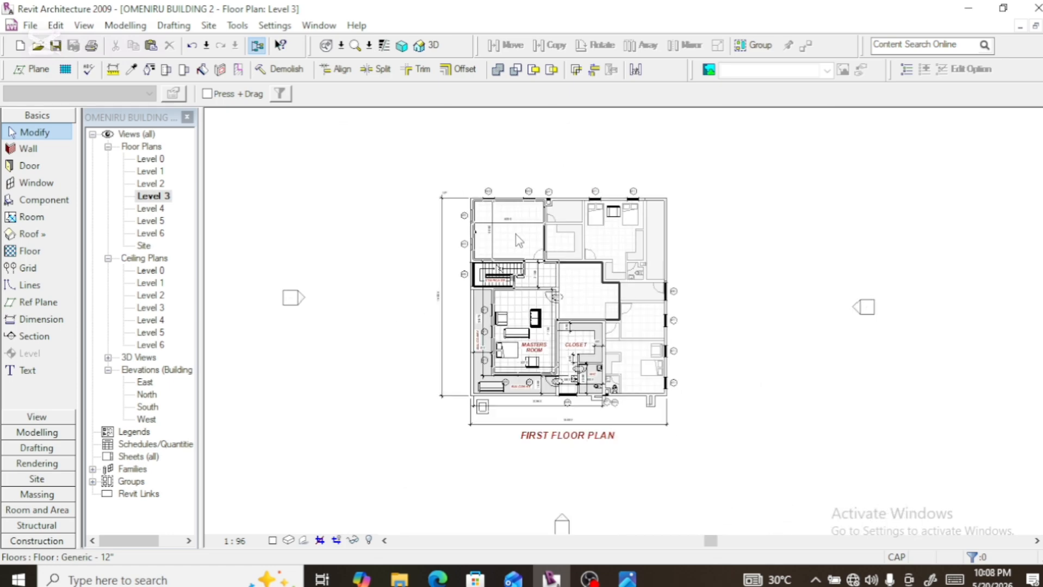
scroll(614, 213, "up", 2)
left_click(614, 214)
key("Escape")
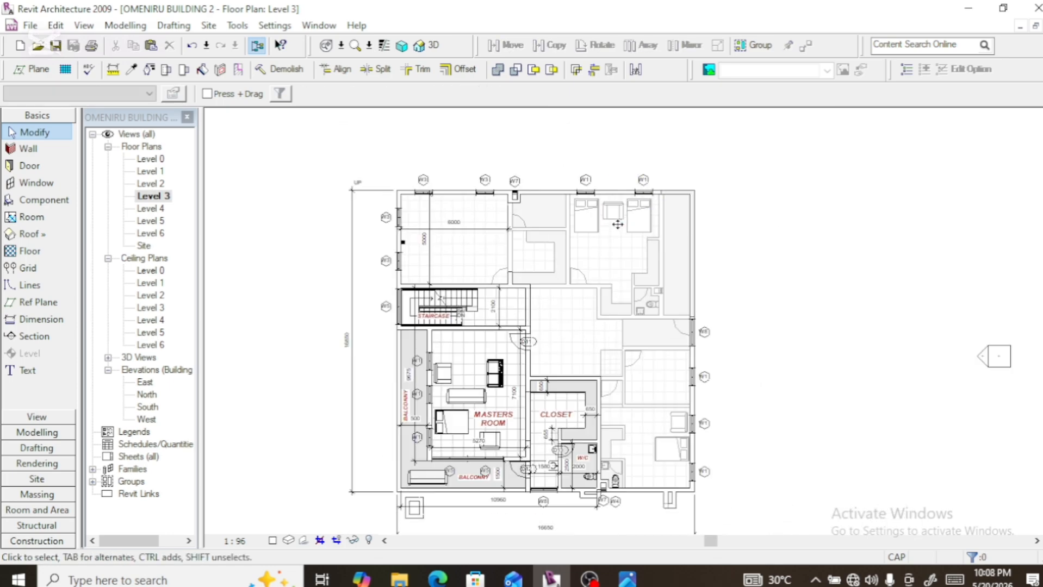
scroll(468, 351, "down", 3)
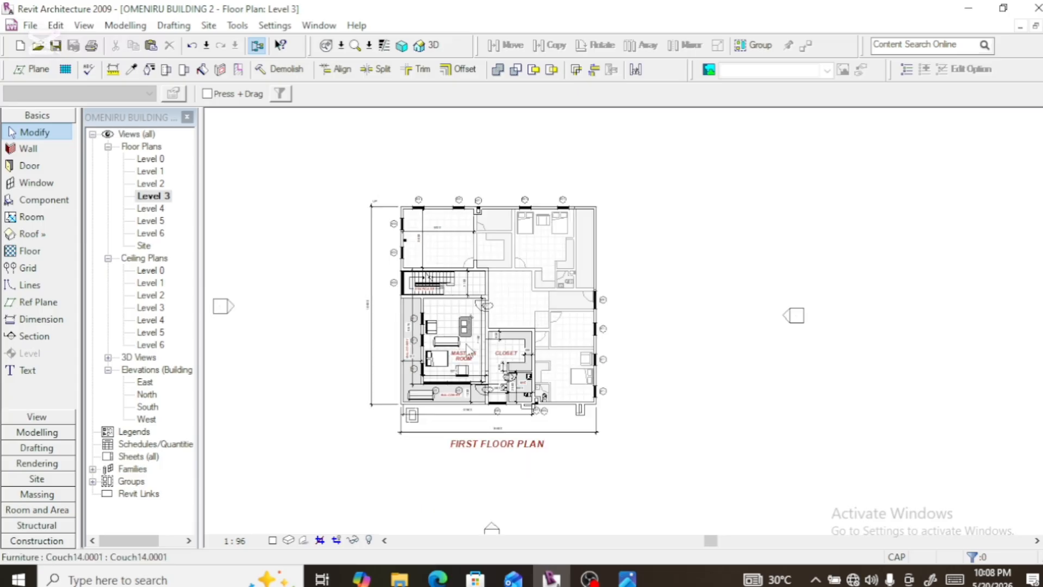
Delete the W8 window and the three W1 windows from the east exterior wall of the Level 3 plan
scroll(466, 347, "up", 3)
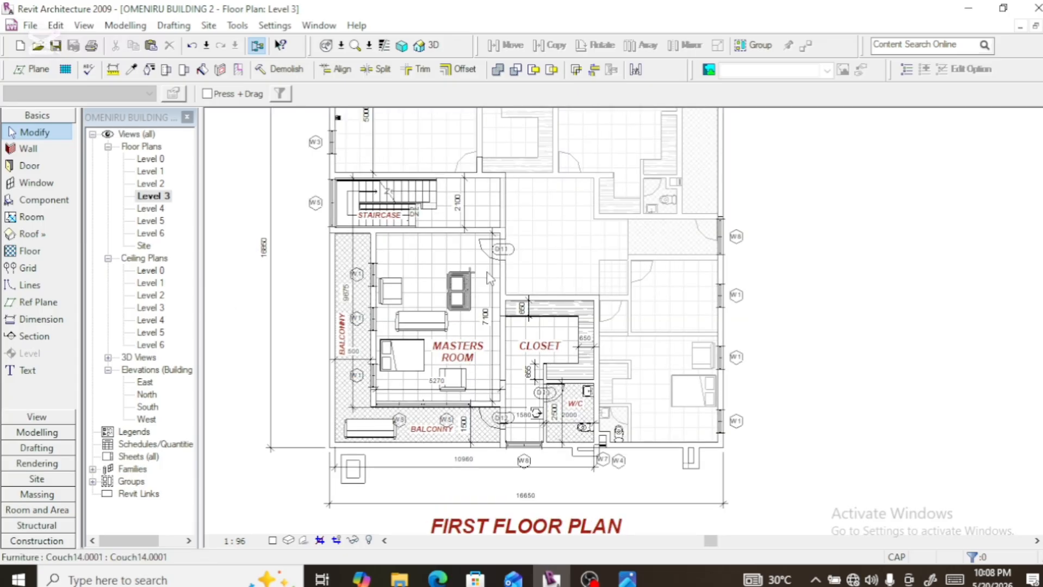
scroll(598, 305, "down", 1)
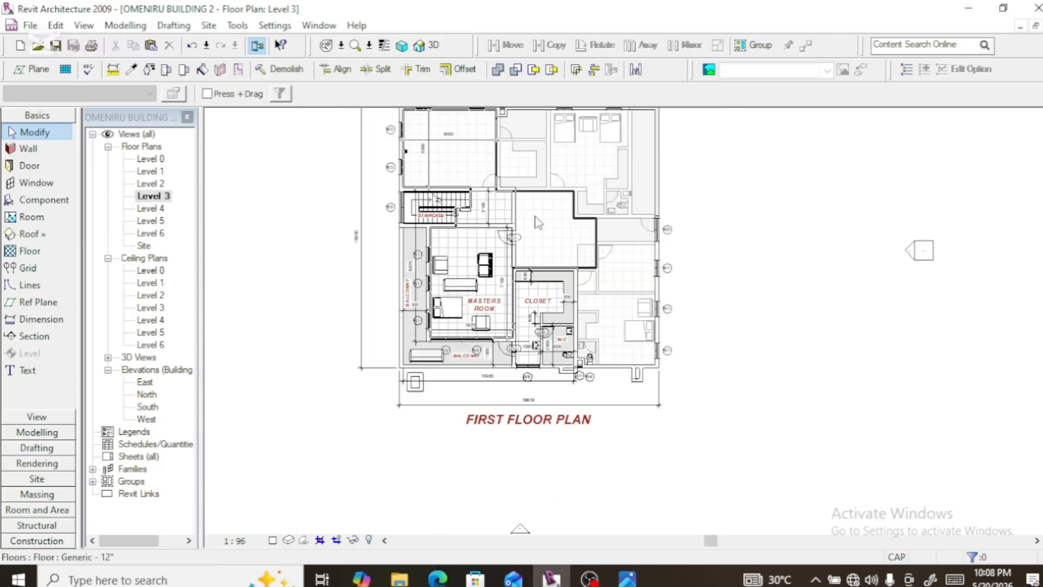
scroll(606, 375, "up", 2)
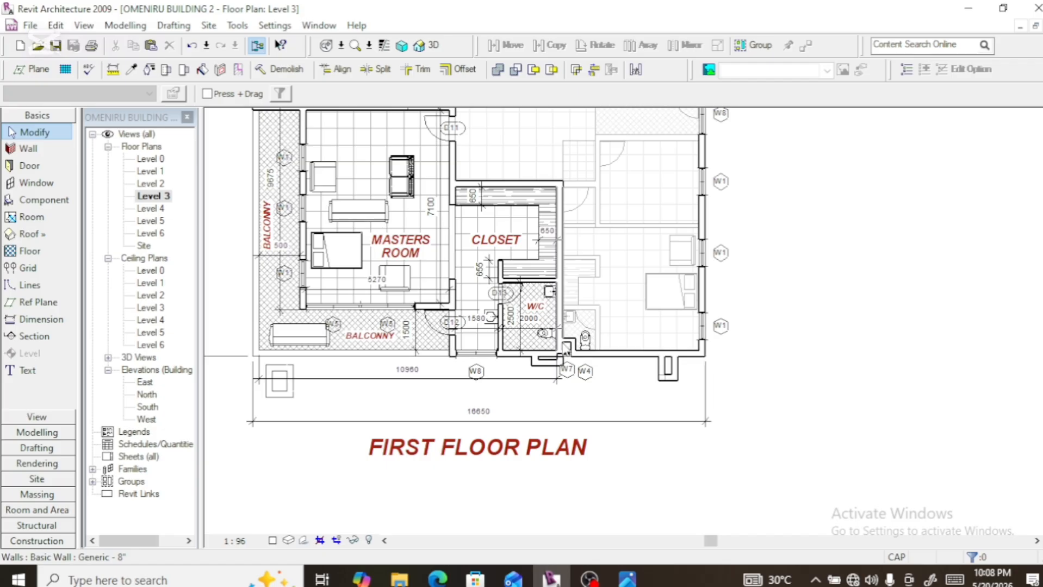
scroll(654, 310, "down", 1)
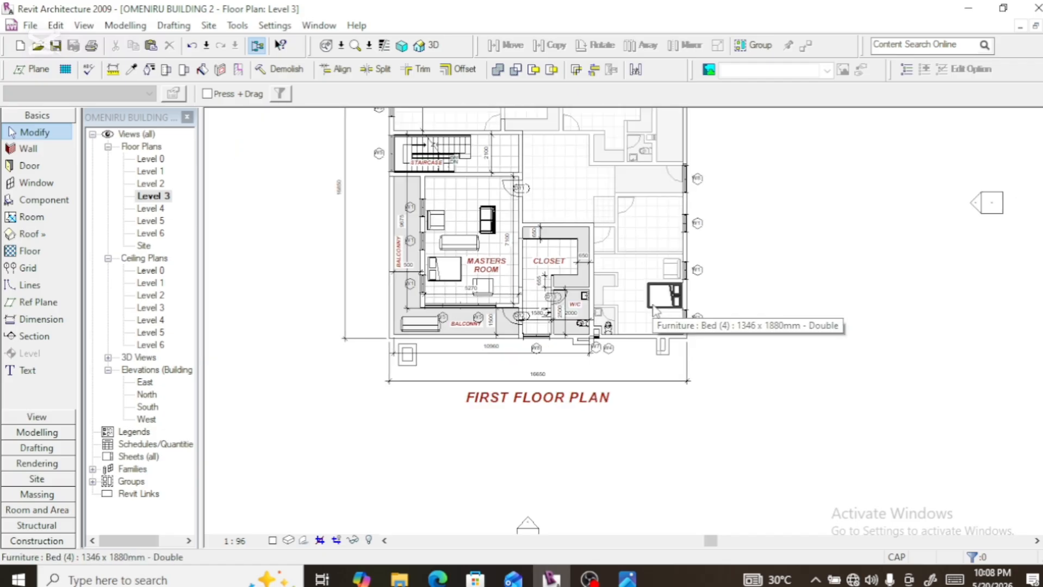
left_click(685, 185)
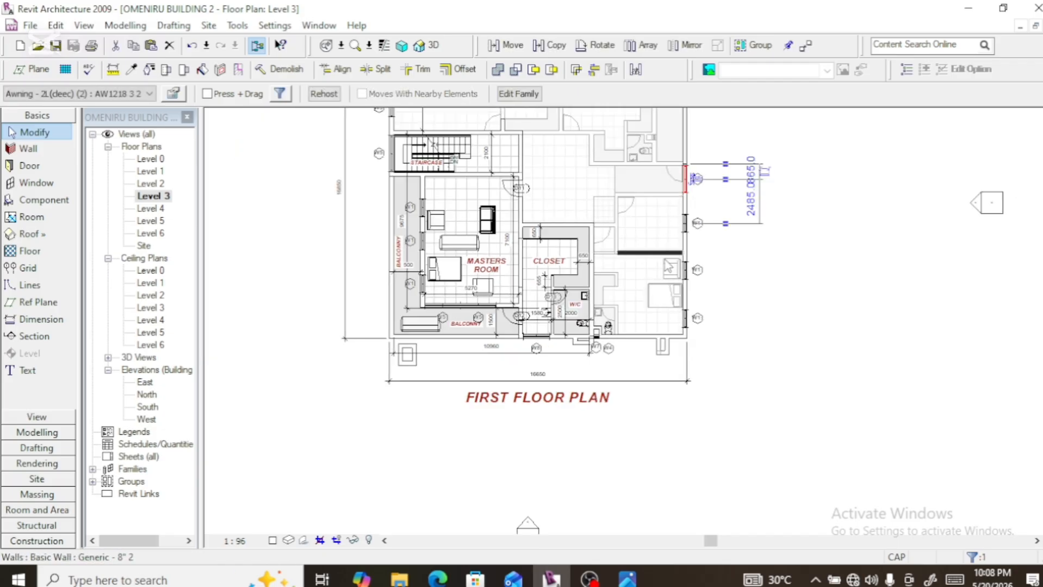
key("Delete")
left_click(685, 227)
key("Delete")
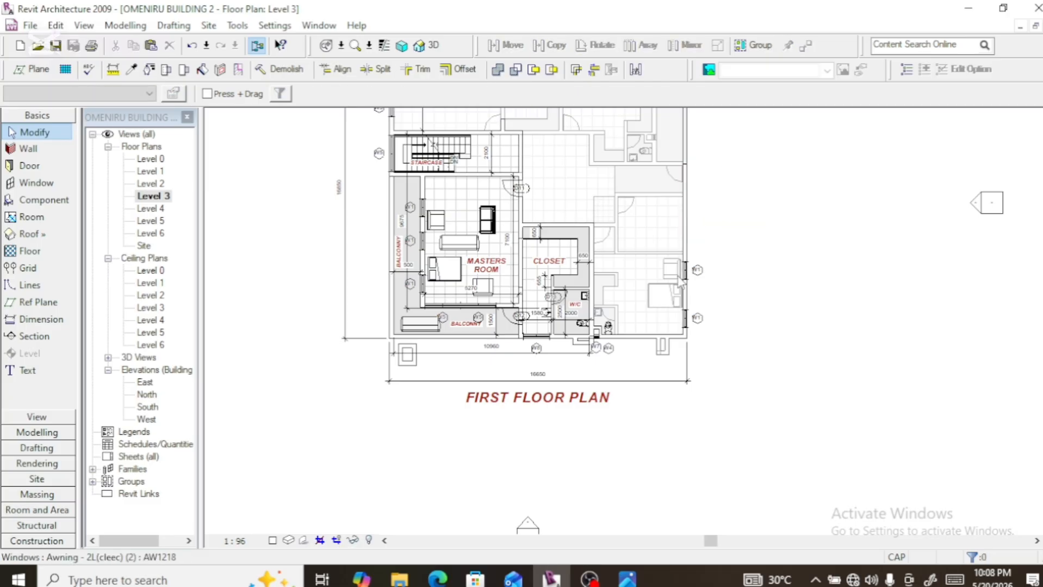
left_click(681, 280)
key("Delete")
left_click(686, 319)
key("Delete")
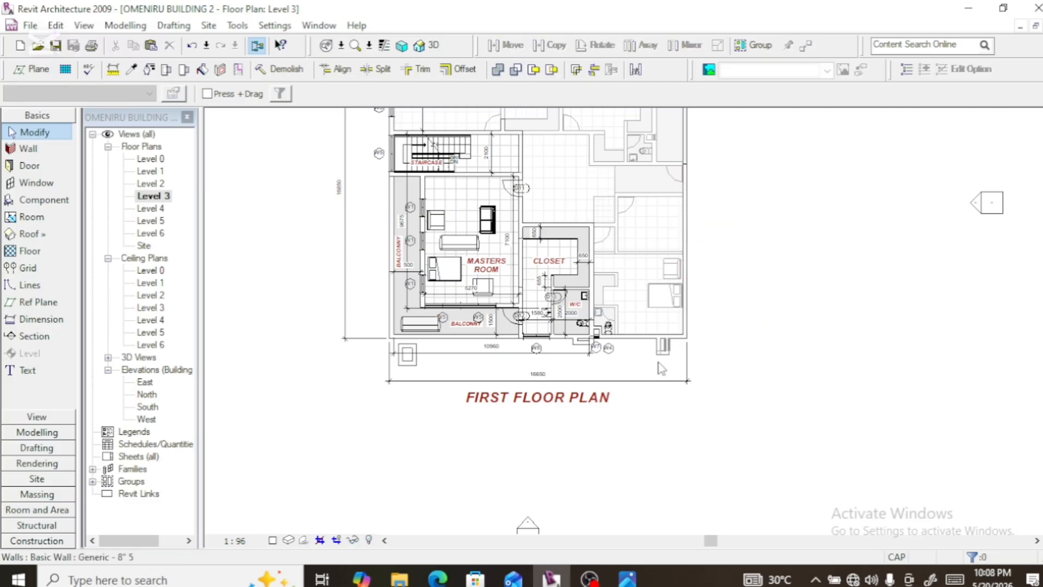
Delete the two W1 and two W3 windows from the north exterior wall, keeping window W7
scroll(660, 367, "down", 1)
scroll(666, 354, "up", 4)
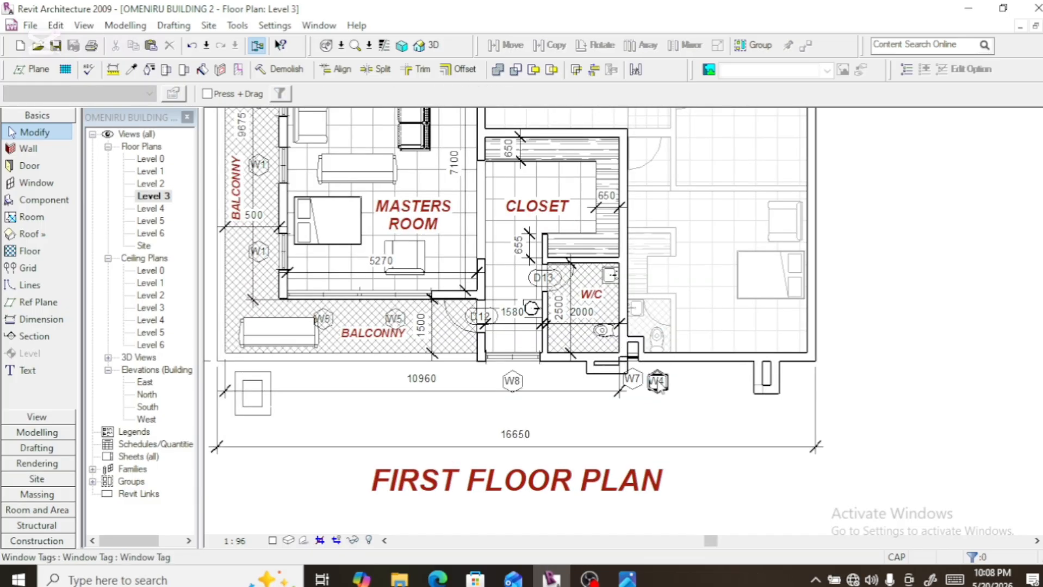
scroll(658, 405, "down", 3)
scroll(656, 403, "down", 6)
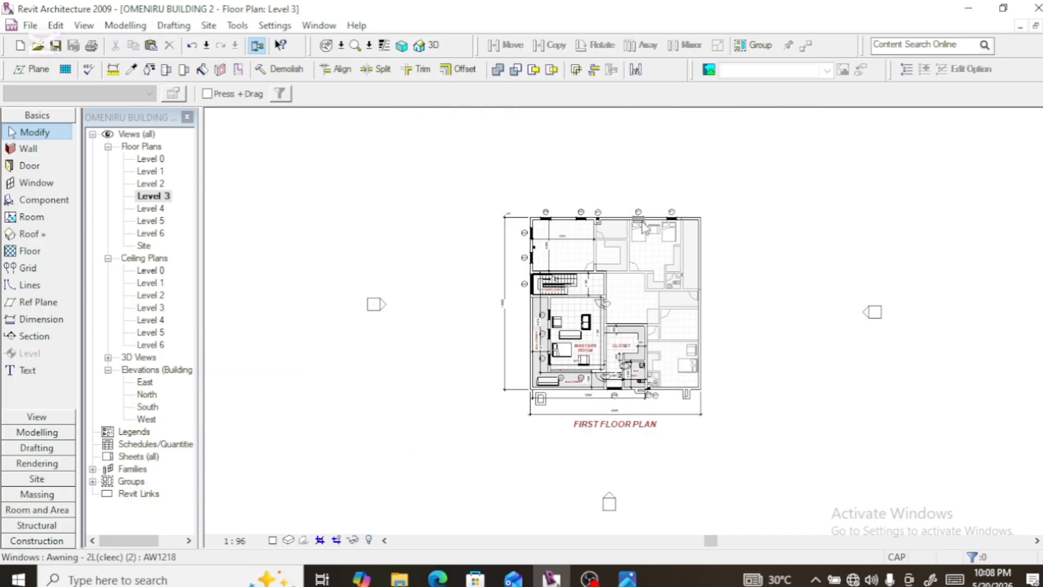
scroll(644, 218, "up", 3)
scroll(647, 220, "up", 2)
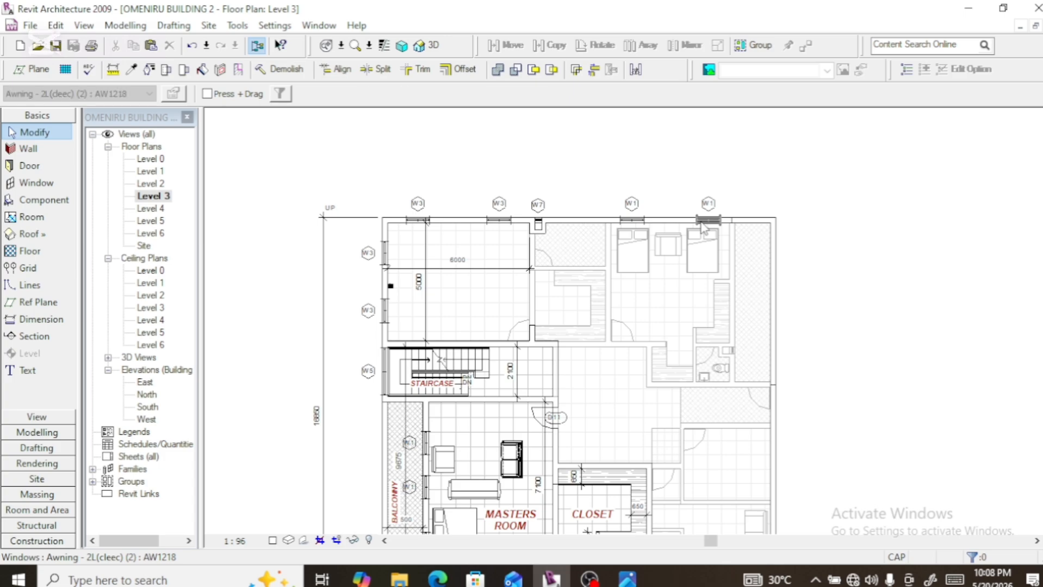
left_click(704, 223)
key("Delete")
left_click(632, 221)
key("Delete")
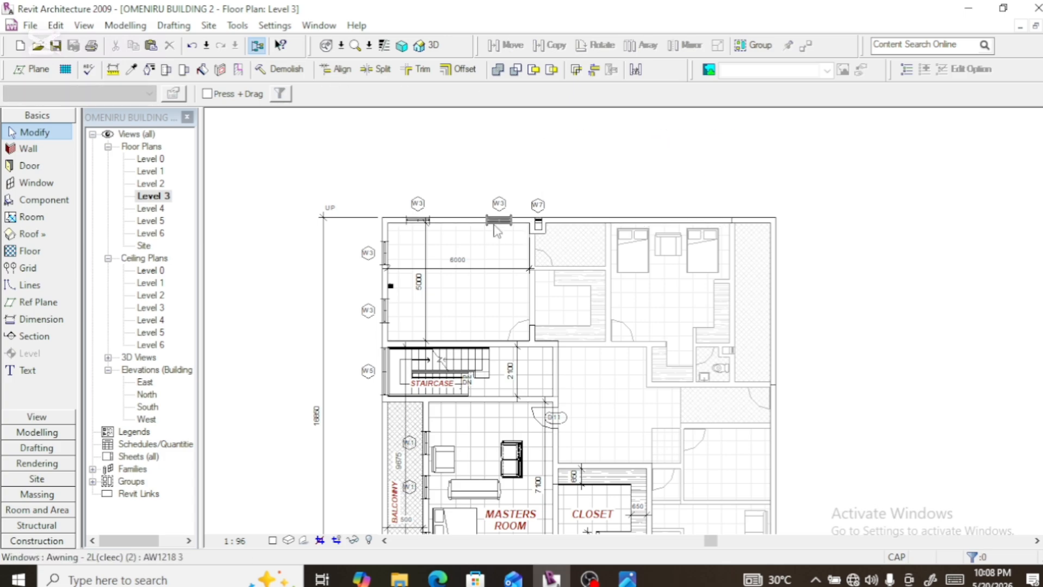
key("Delete")
key("Delete")
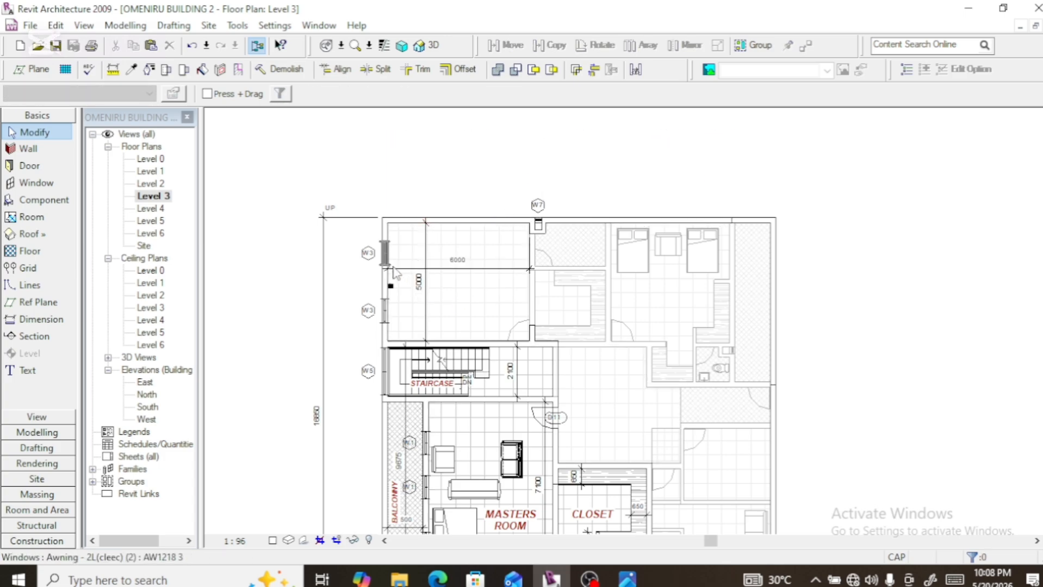
Delete the two W3 windows from the west wall of the room above the staircase
left_click(387, 261)
key("Delete")
left_click(385, 317)
key("Delete")
Delete the 5000 and 6000 dimensions inside the room above the staircase
scroll(406, 285, "down", 3)
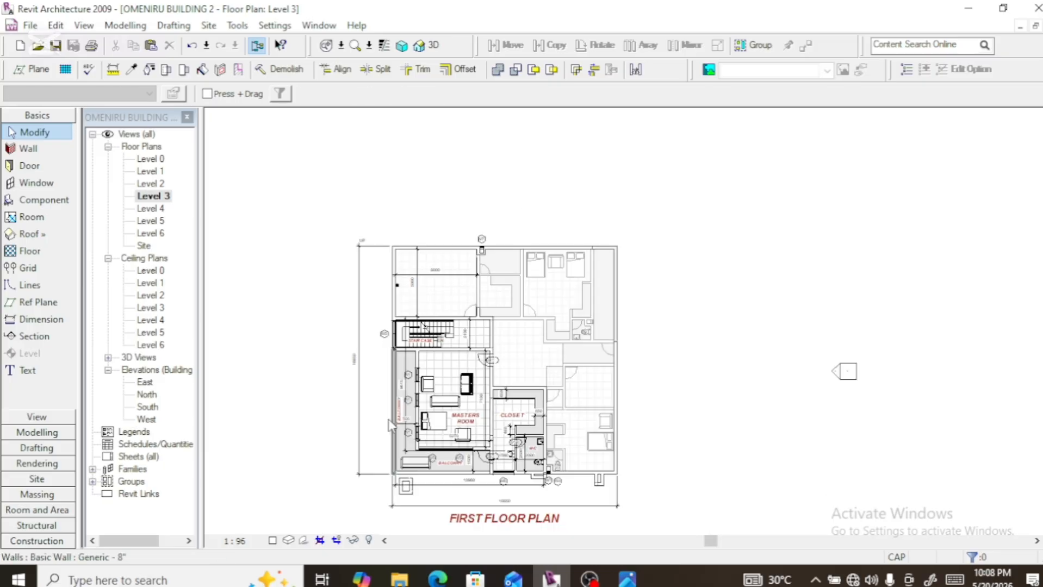
scroll(424, 493, "up", 3)
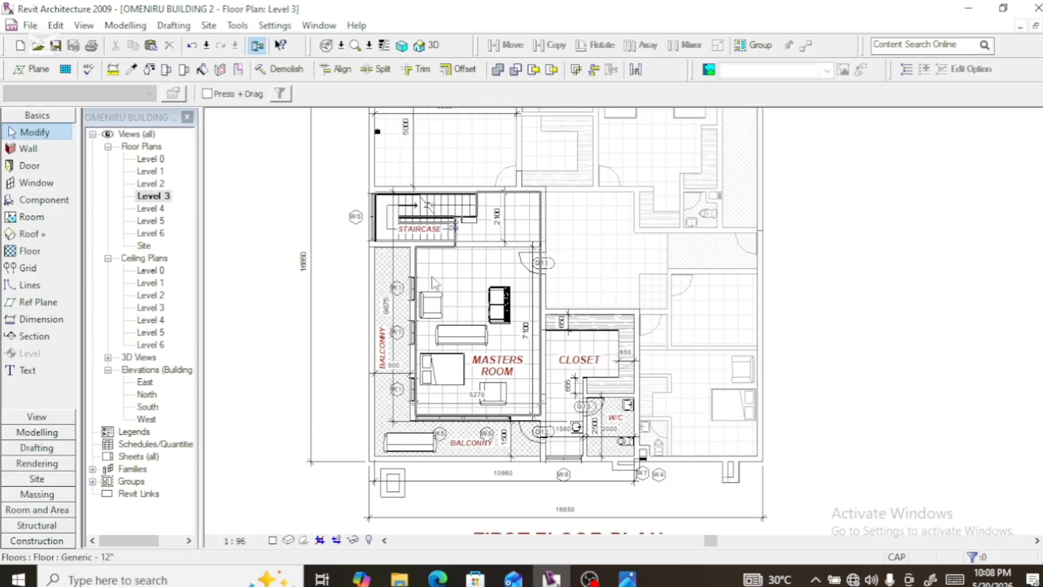
scroll(428, 294, "down", 3)
left_click(415, 200)
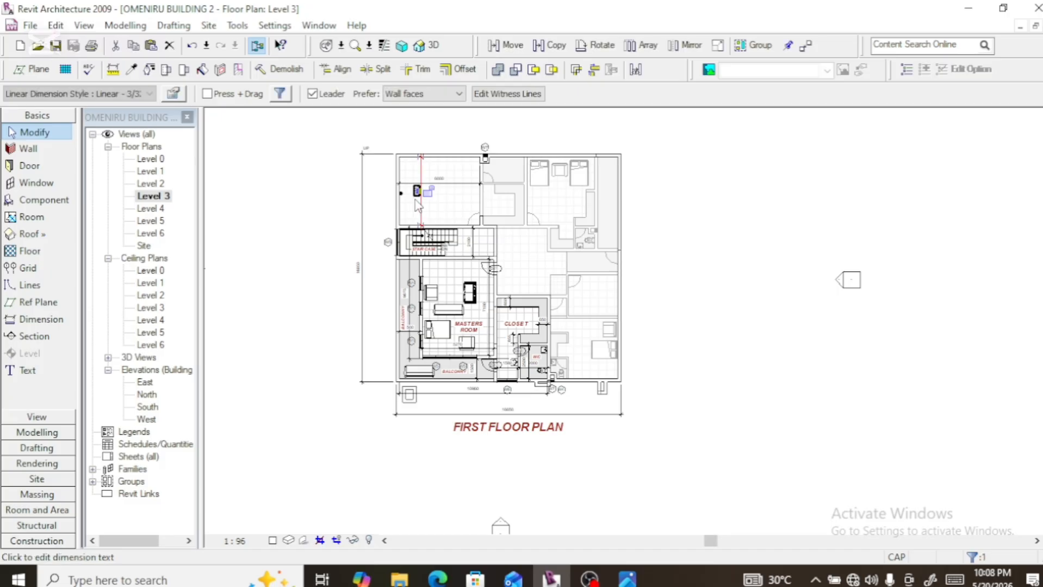
key("Delete")
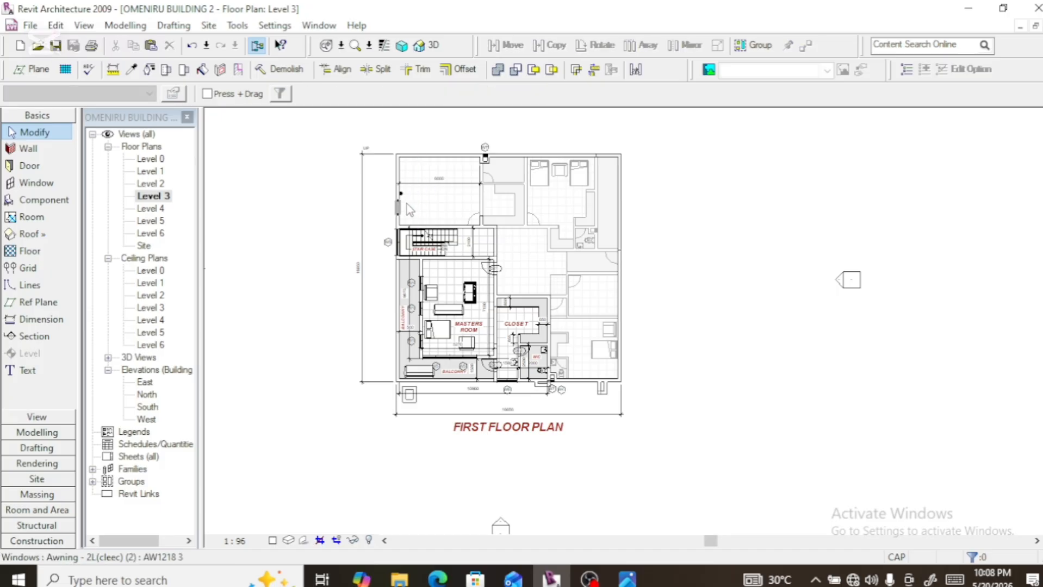
left_click(434, 185)
key("Delete")
Delete the blender at the west wall of the room above the staircase
scroll(404, 206, "up", 5)
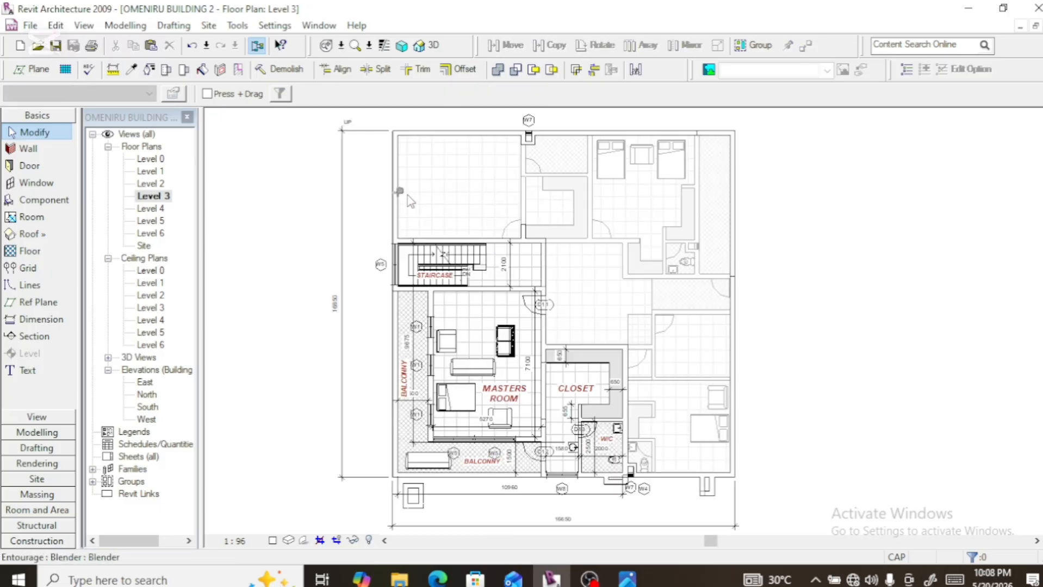
left_click(401, 198)
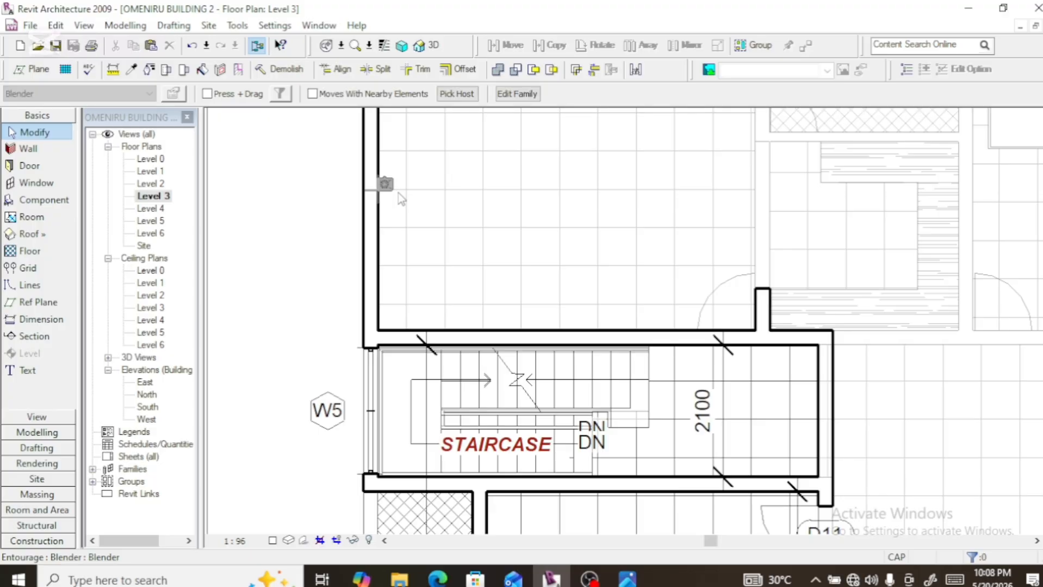
key("Escape")
scroll(429, 220, "down", 6)
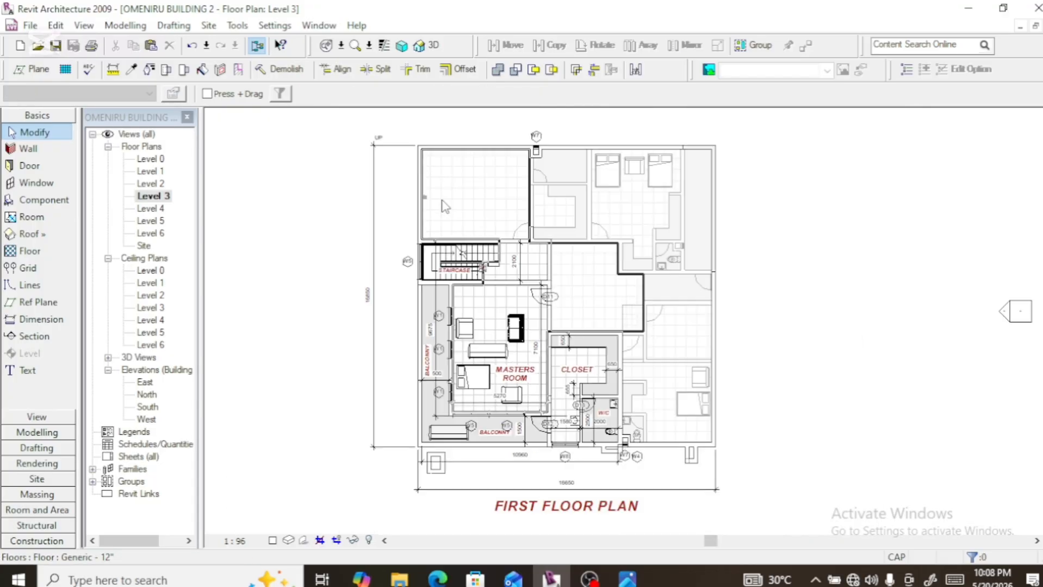
scroll(471, 302, "up", 4)
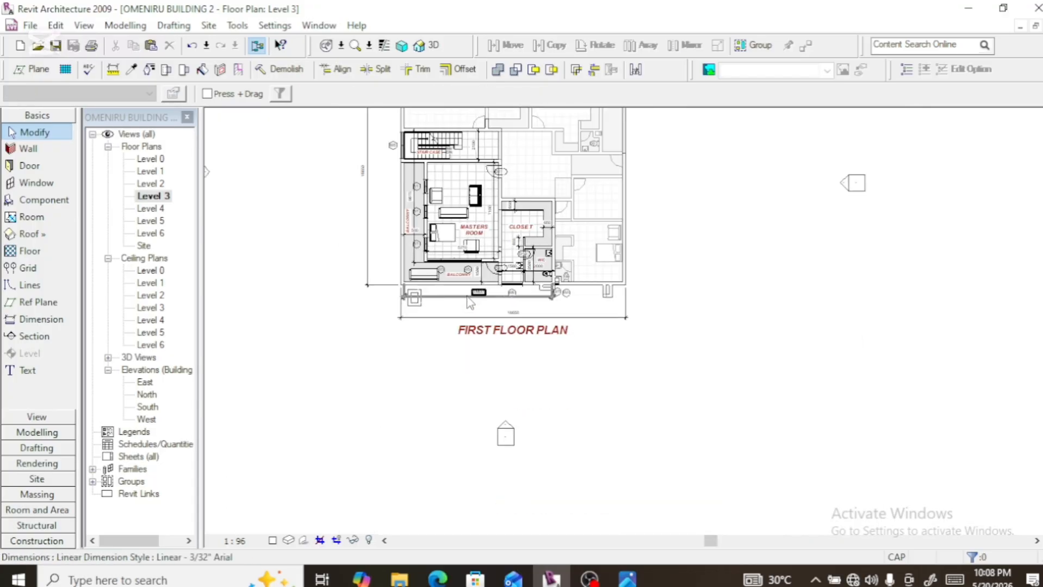
scroll(475, 296, "down", 4)
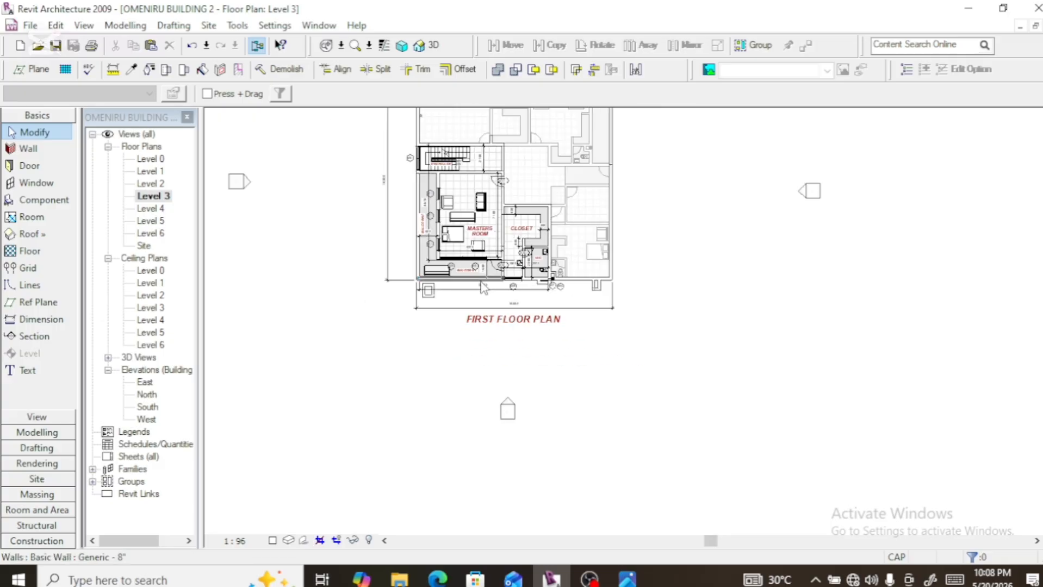
scroll(450, 190, "up", 6)
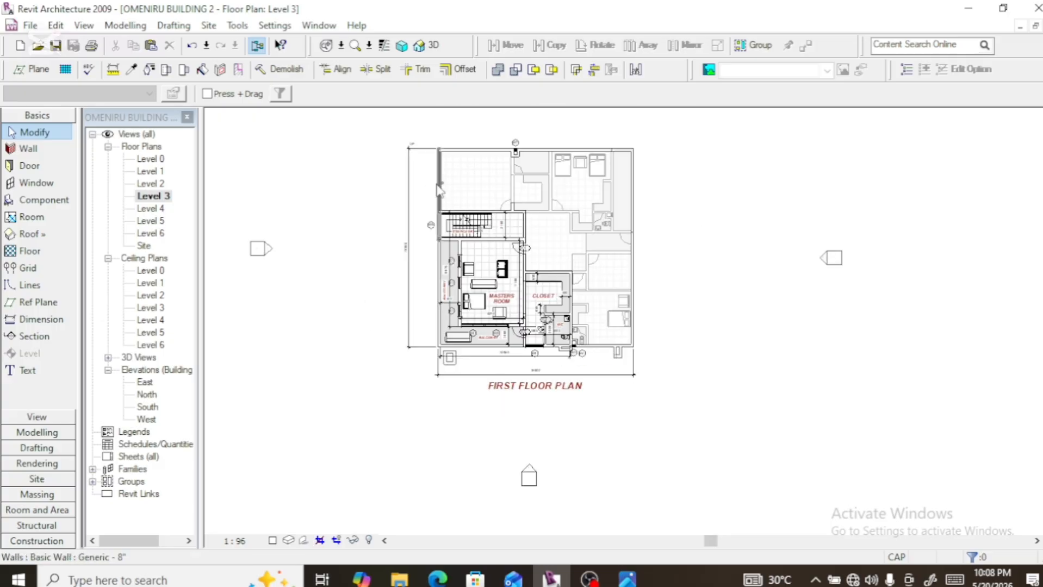
left_click(443, 183)
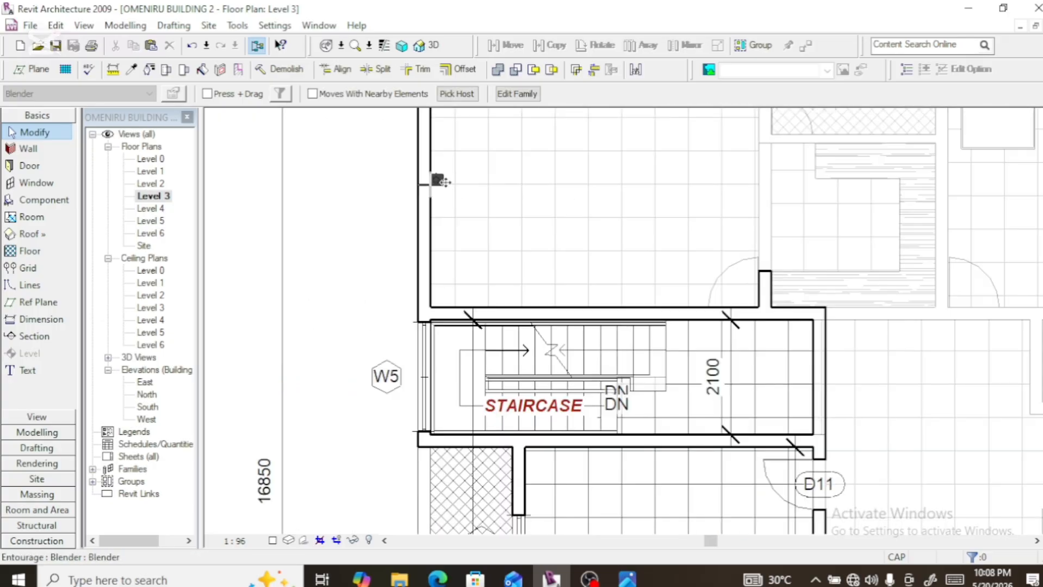
key("Escape")
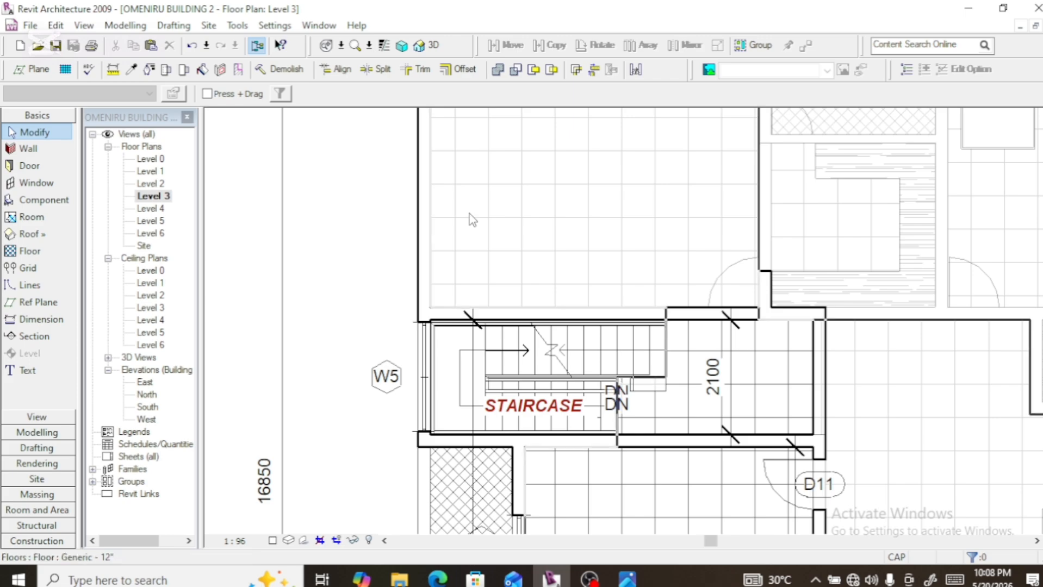
Delete door D11 from the east wall of the Masters Room near the staircase
scroll(471, 228, "down", 5)
scroll(471, 206, "down", 1)
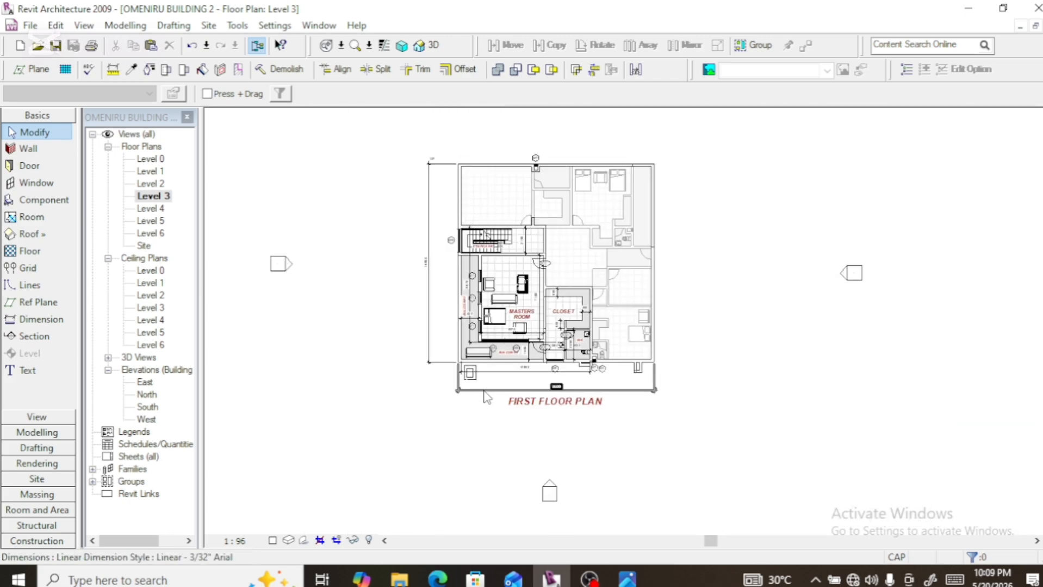
scroll(487, 395, "up", 3)
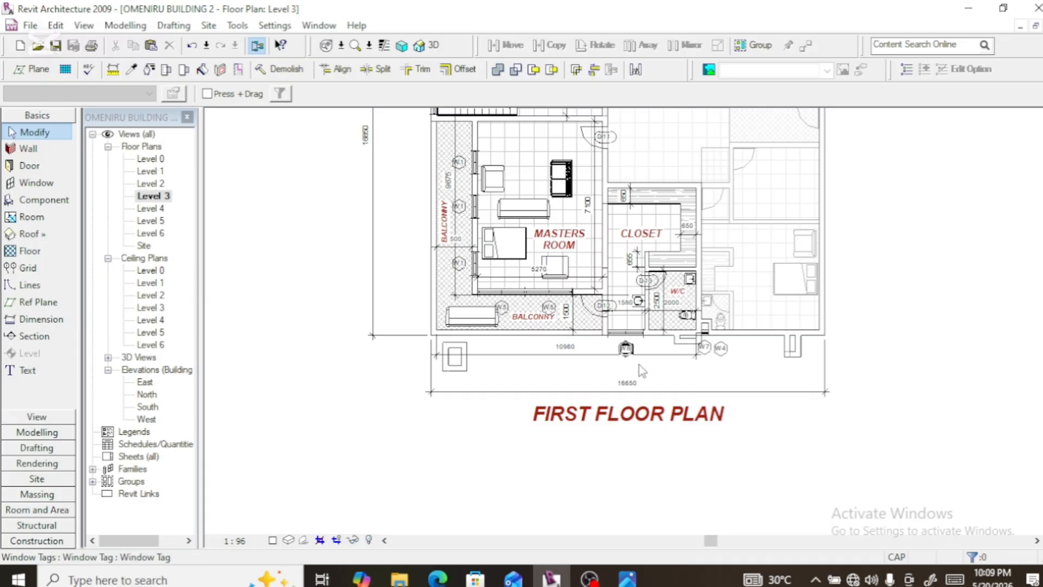
scroll(535, 395, "down", 2)
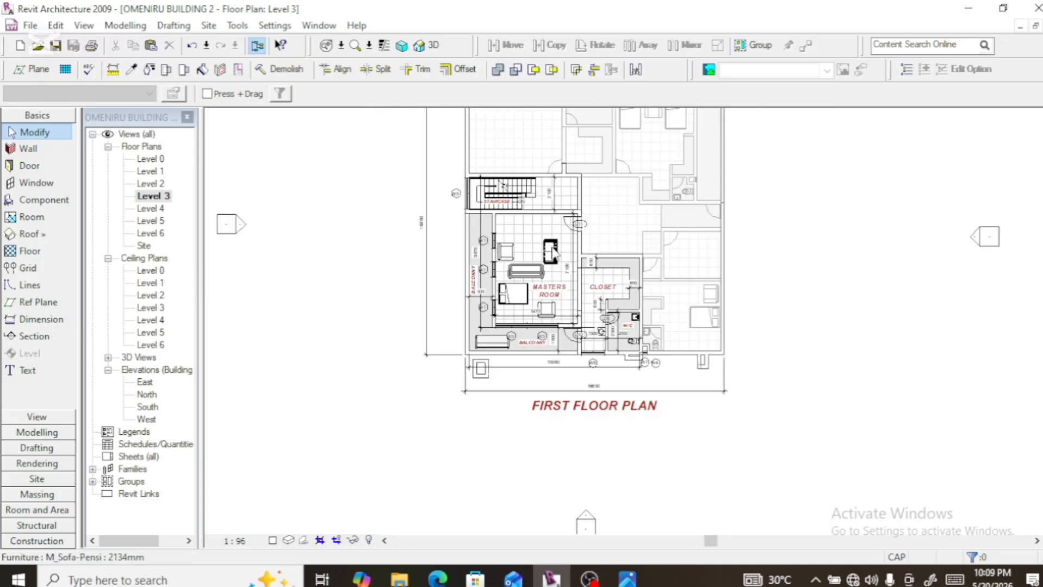
scroll(582, 193, "up", 3)
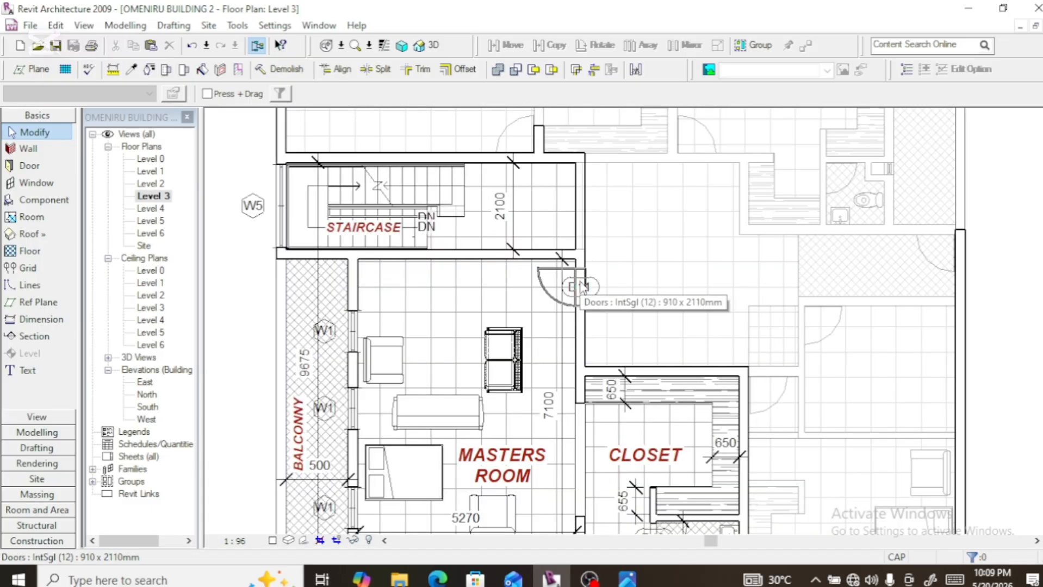
left_click(577, 281)
key("Delete")
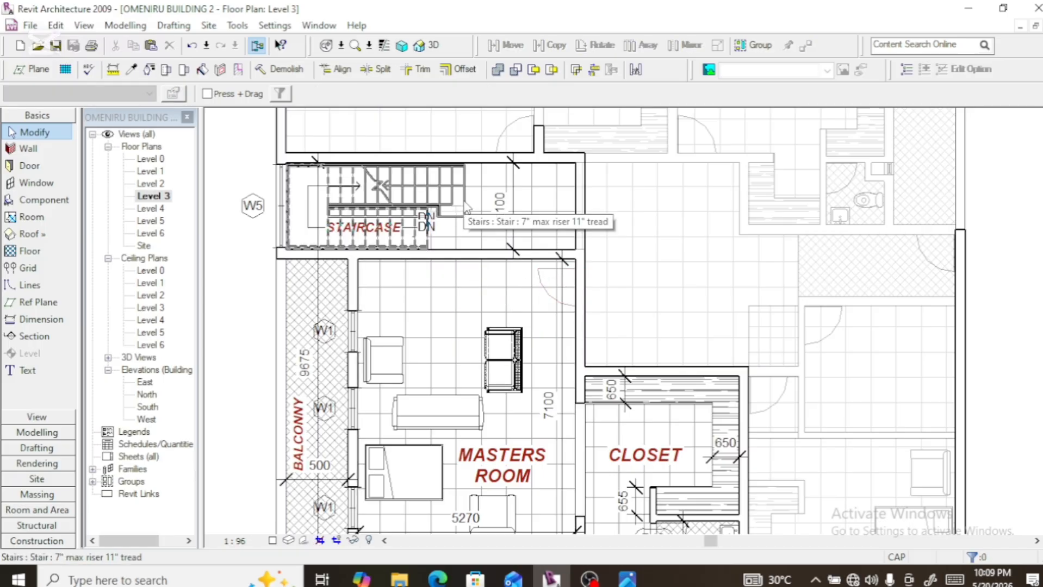
Open the 3D view and tilt it to inspect the Level 3 rooms from above the front side
left_click(429, 46)
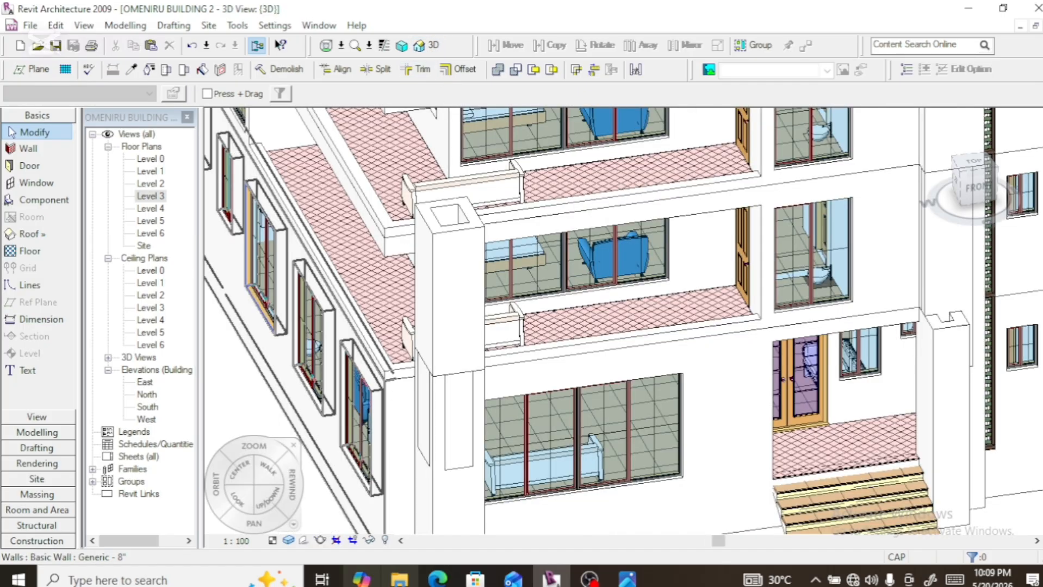
scroll(412, 485, "down", 3)
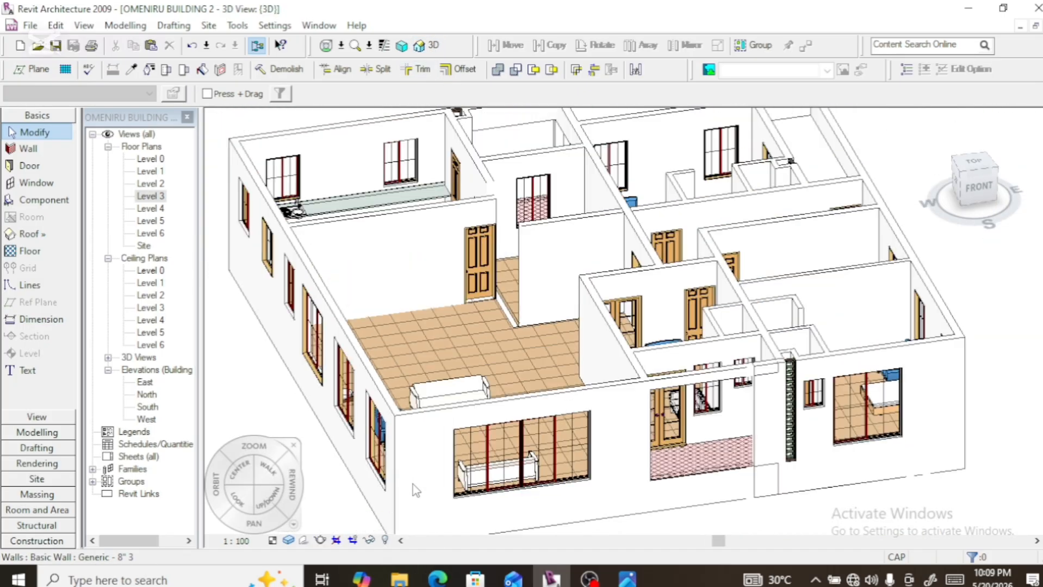
scroll(410, 485, "down", 1)
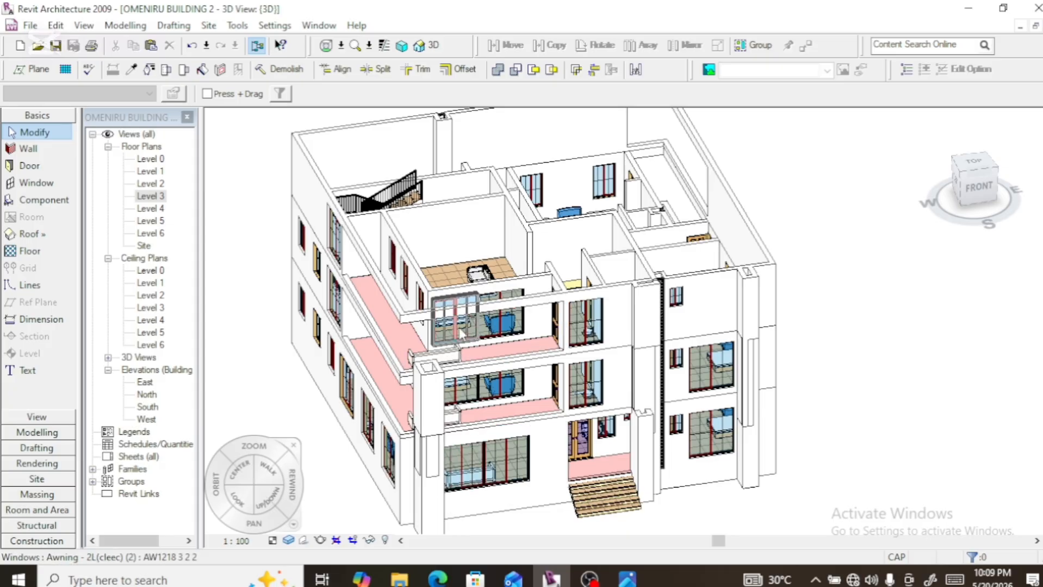
scroll(543, 217, "up", 2)
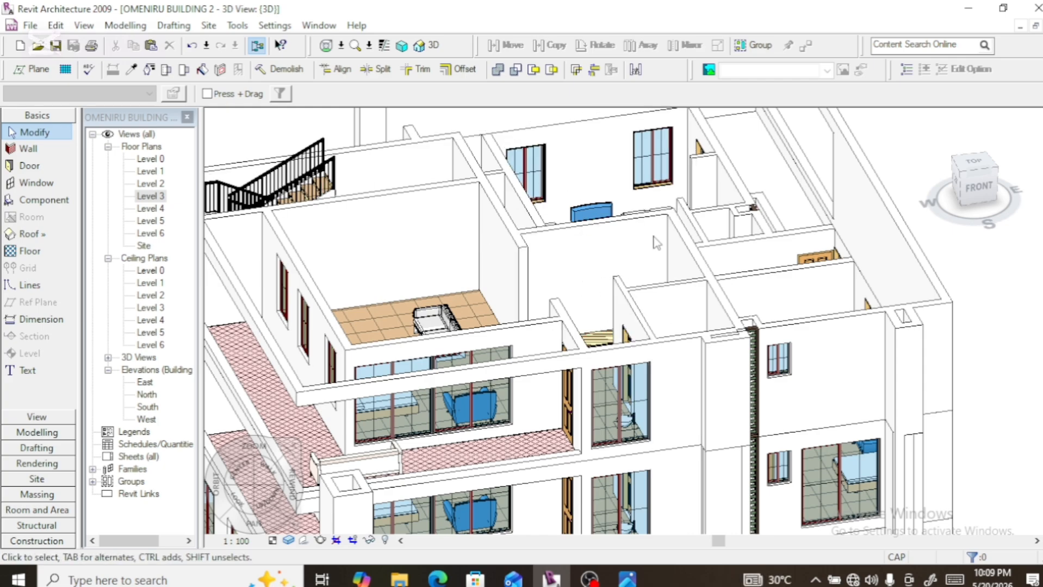
left_click(974, 188)
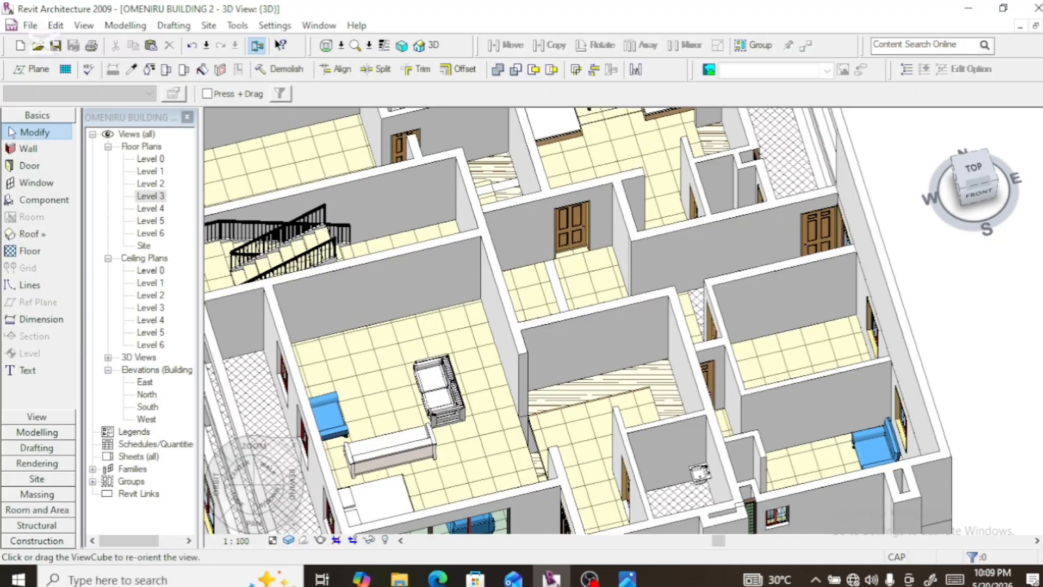
scroll(571, 294, "down", 2)
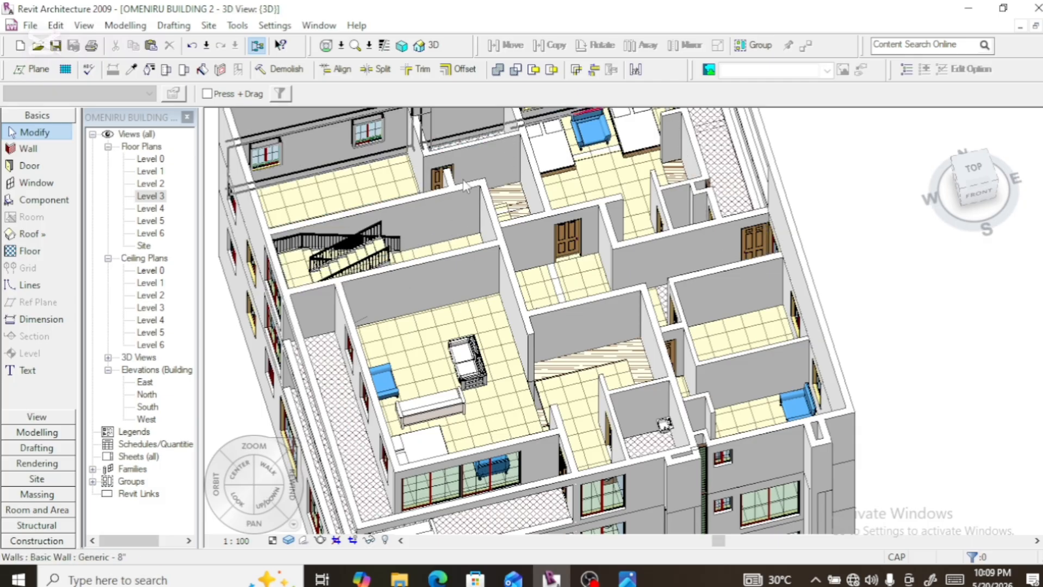
Delete the short wall stub that meets the staircase's north wall on Level 3, checking its position in 3D and in plan
scroll(474, 275, "down", 2)
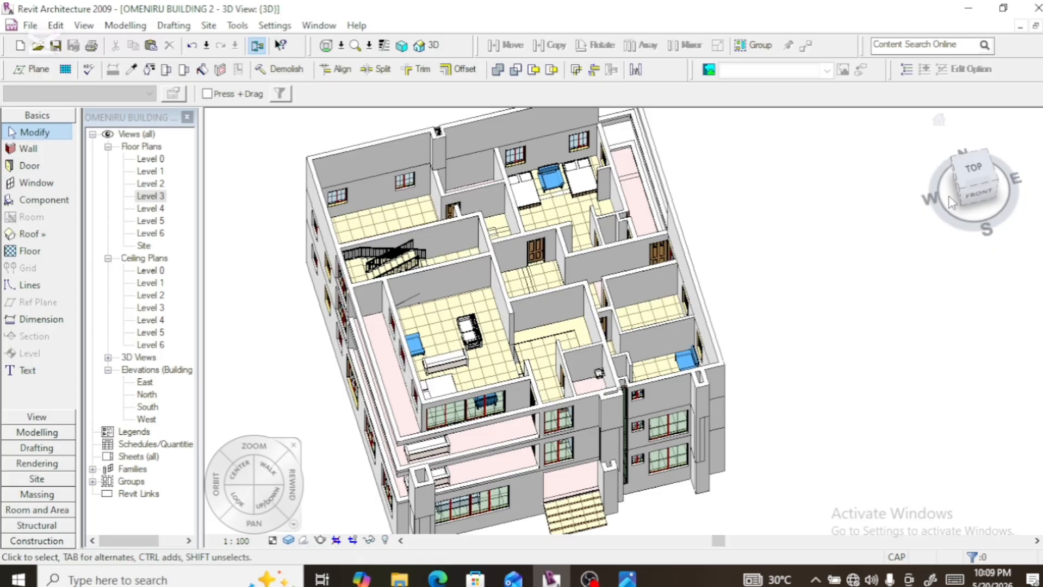
left_click(974, 201)
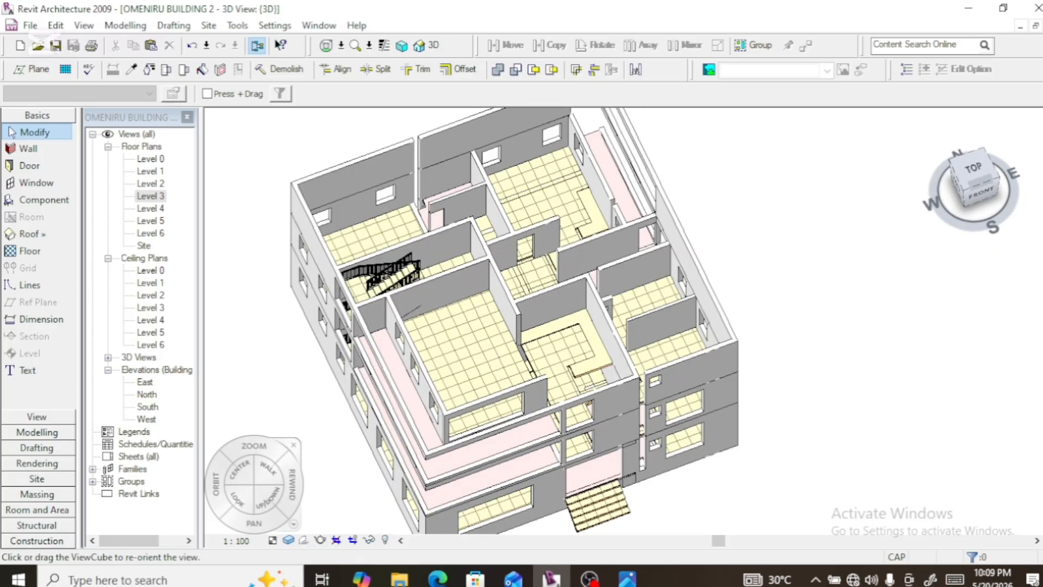
left_click_drag(976, 188, 1015, 189)
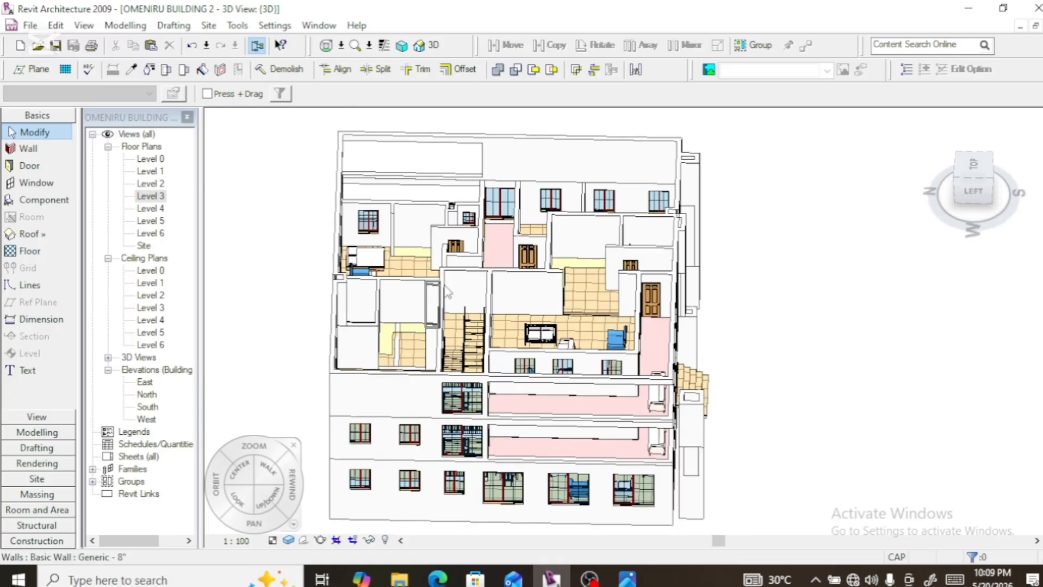
scroll(446, 291, "up", 5)
scroll(438, 318, "up", 3)
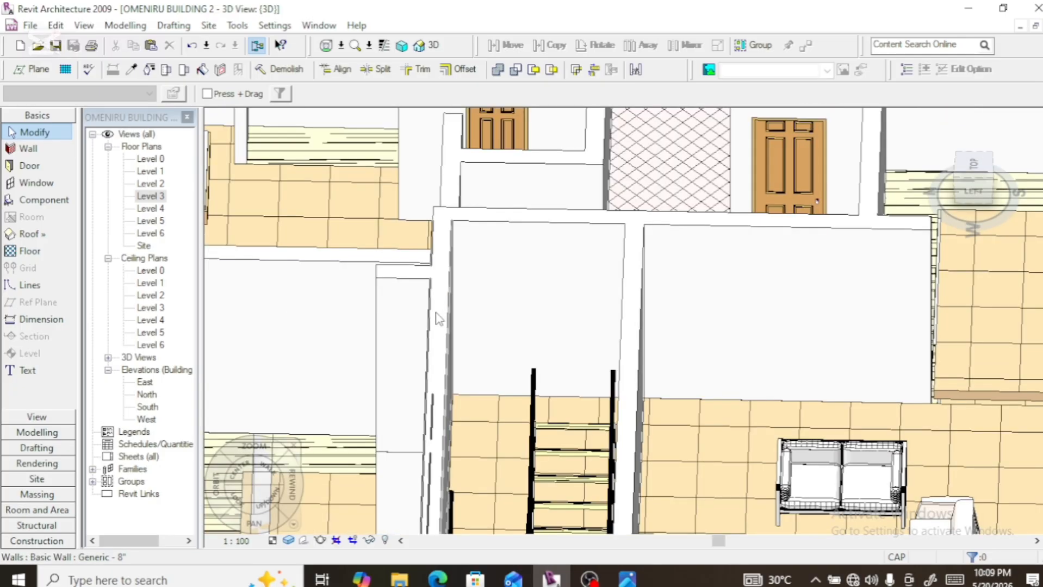
left_click(416, 288)
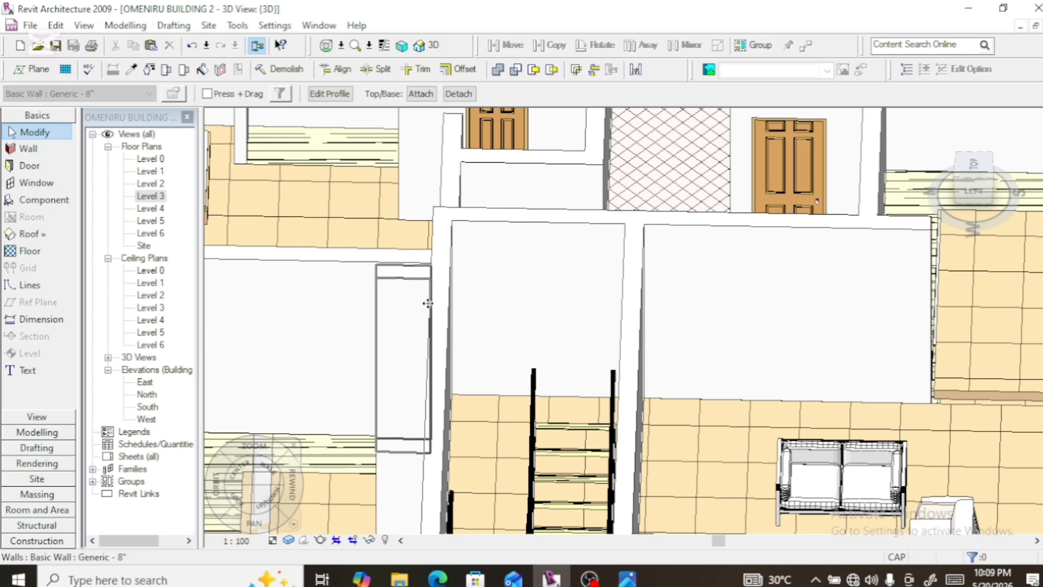
scroll(482, 271, "down", 3)
scroll(495, 280, "down", 3)
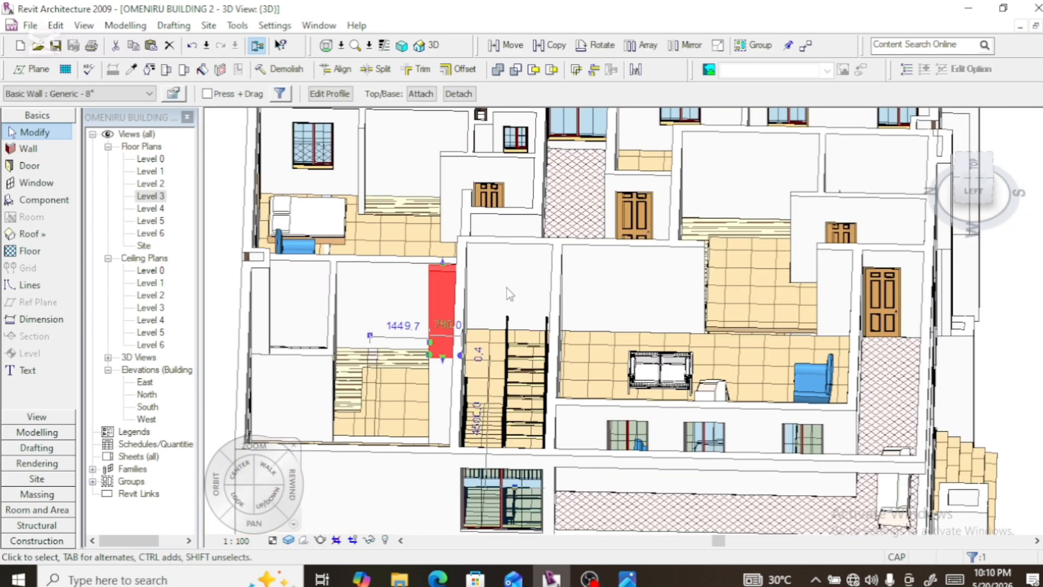
double_click(151, 199)
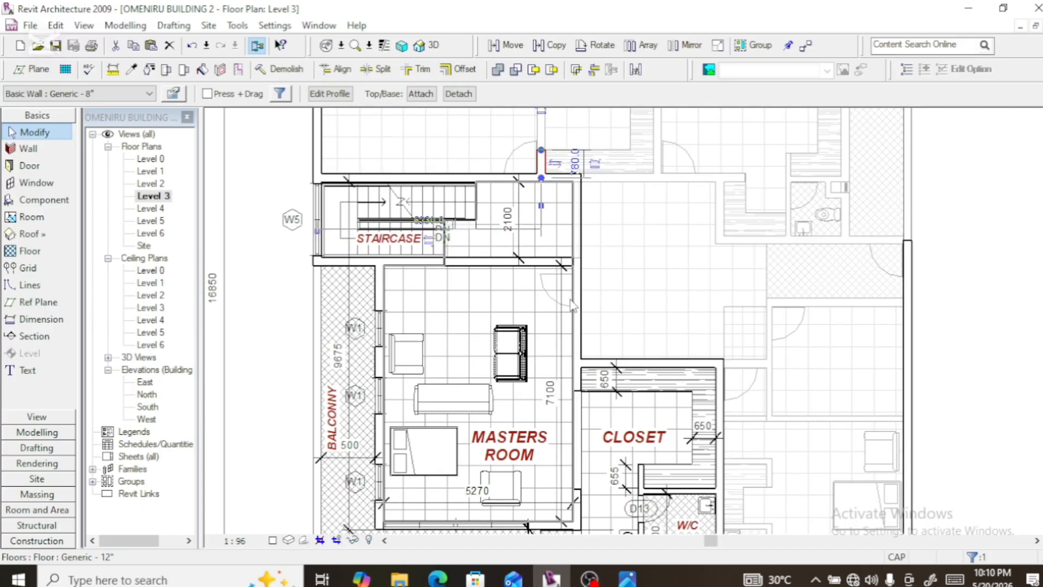
scroll(572, 305, "down", 2)
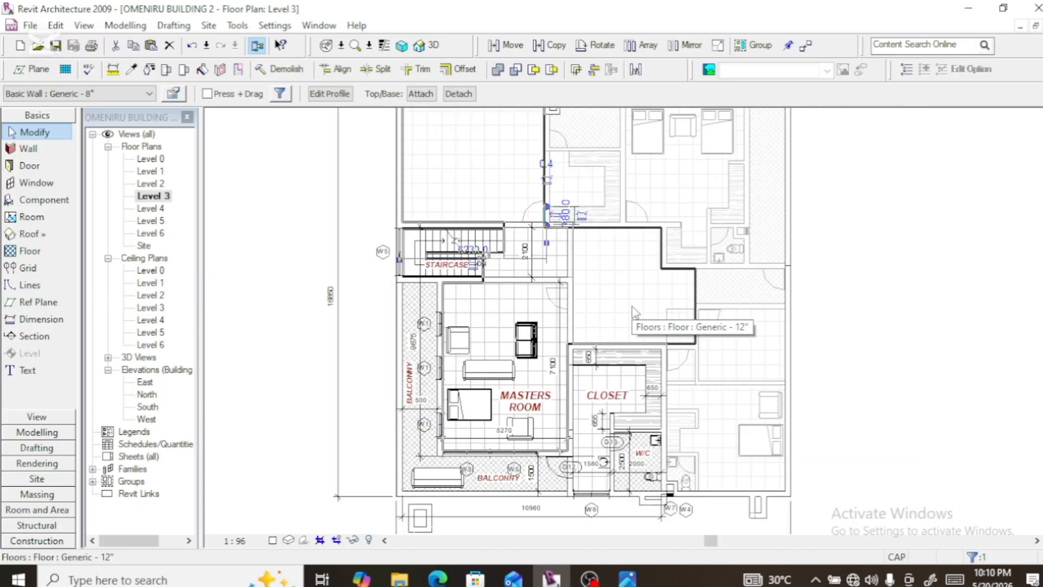
key("Escape")
Delete the stair rising from Level 3 inside the staircase in the 3D view
scroll(566, 286, "down", 1)
scroll(567, 285, "down", 1)
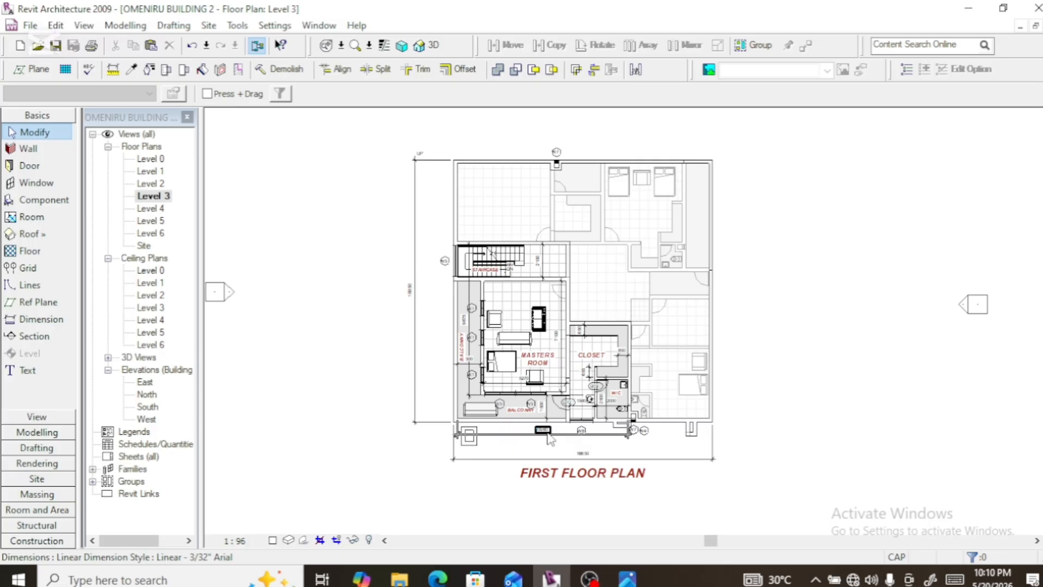
scroll(550, 440, "up", 1)
left_click(403, 46)
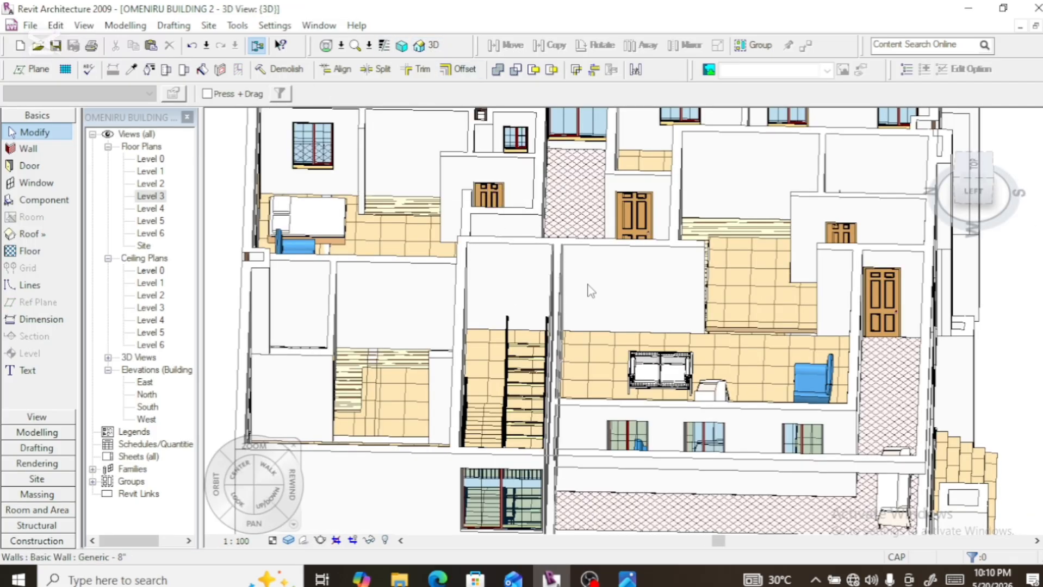
scroll(433, 305, "down", 2)
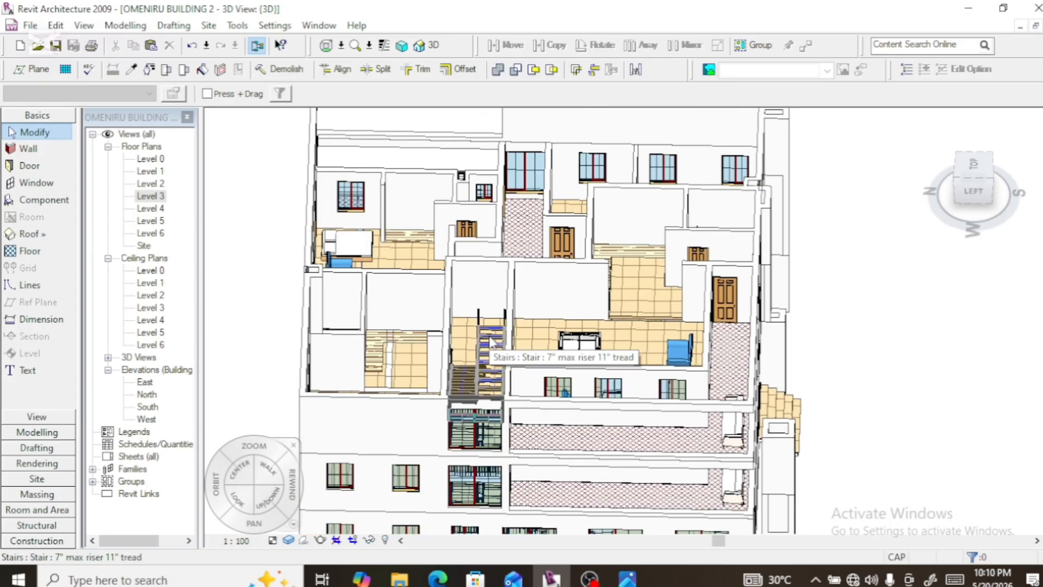
left_click(484, 341)
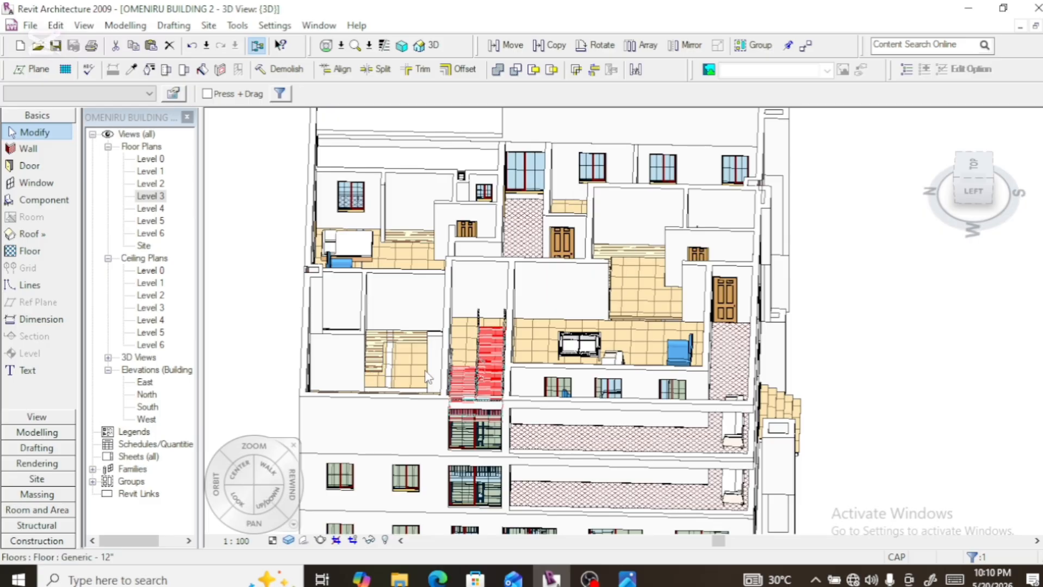
key("Delete")
Change the Level 3 staircase window to the type Awning - 2L(deec) (2) : AW1218
left_click(470, 423)
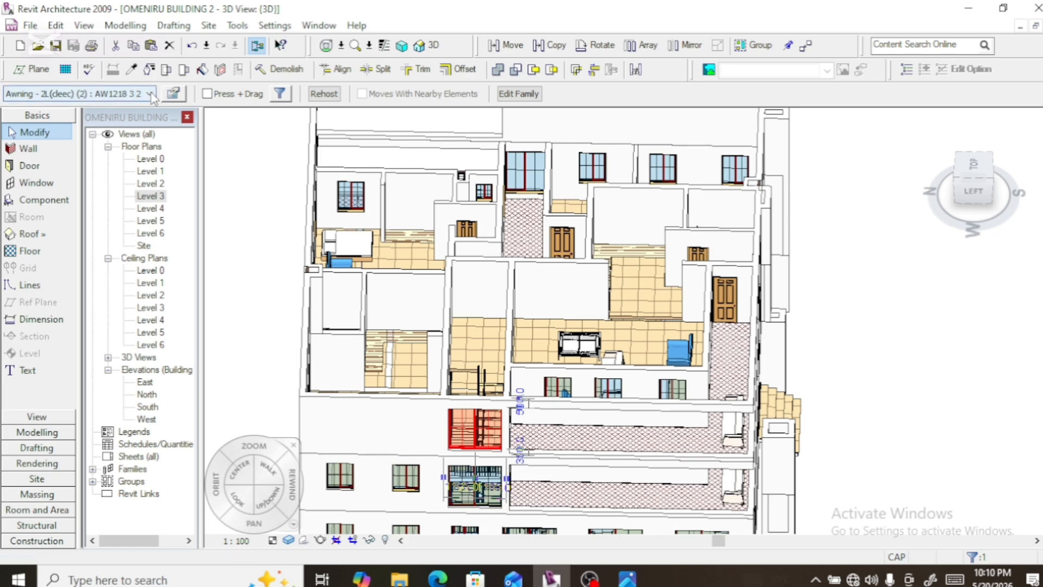
left_click(174, 95)
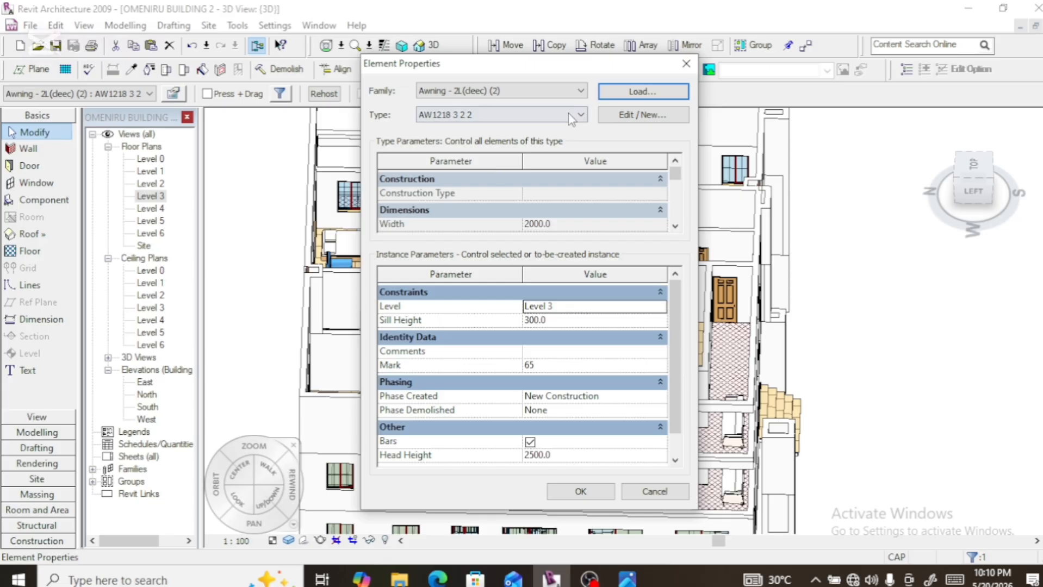
left_click(577, 91)
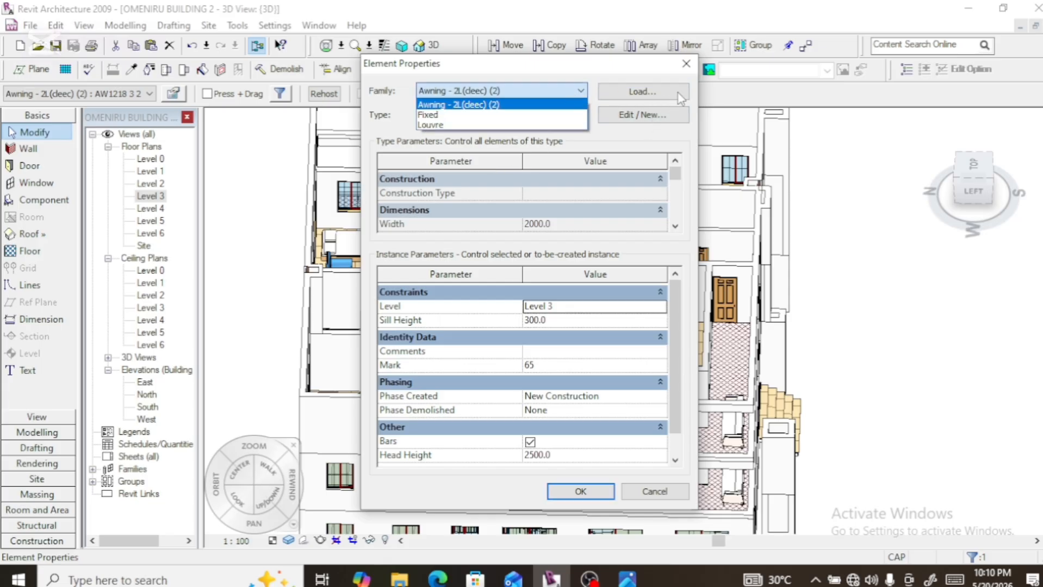
left_click(688, 70)
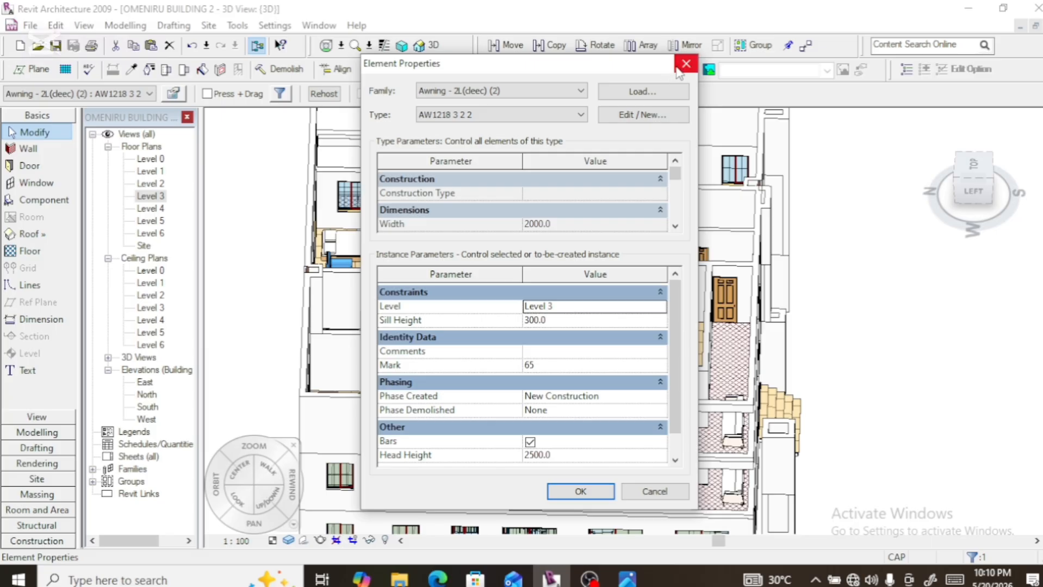
left_click(685, 66)
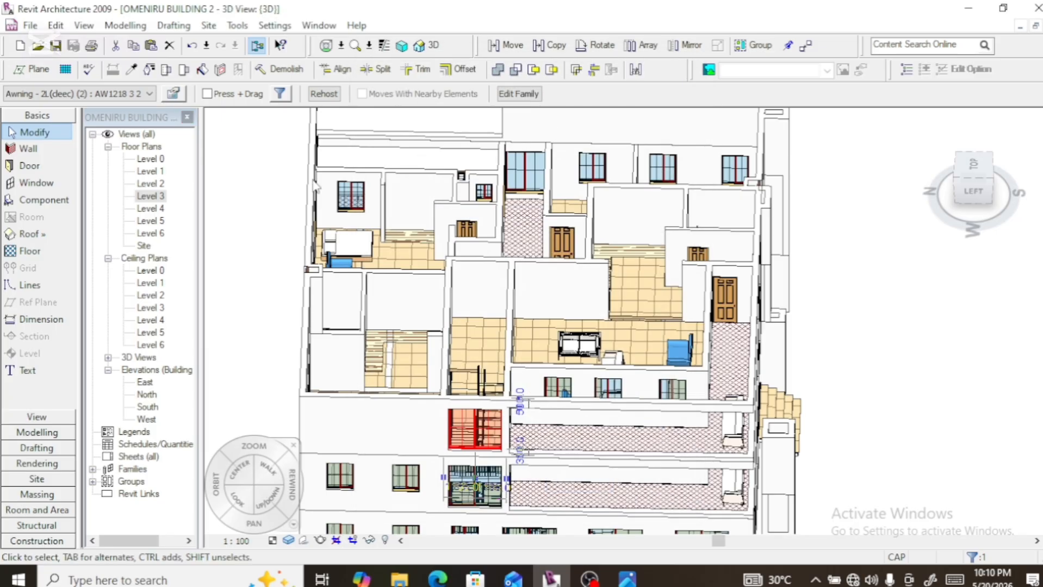
left_click(150, 94)
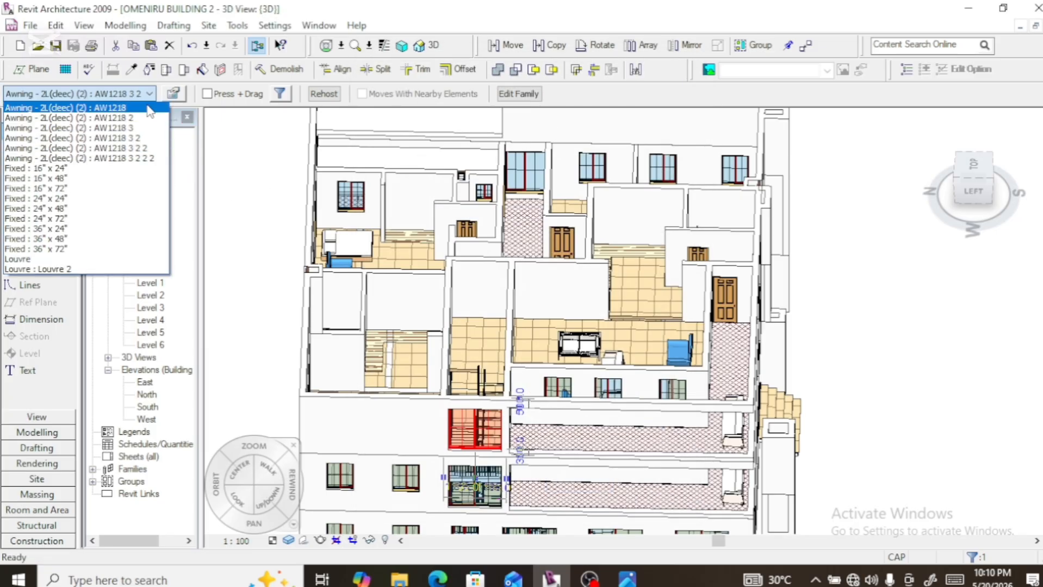
left_click(147, 108)
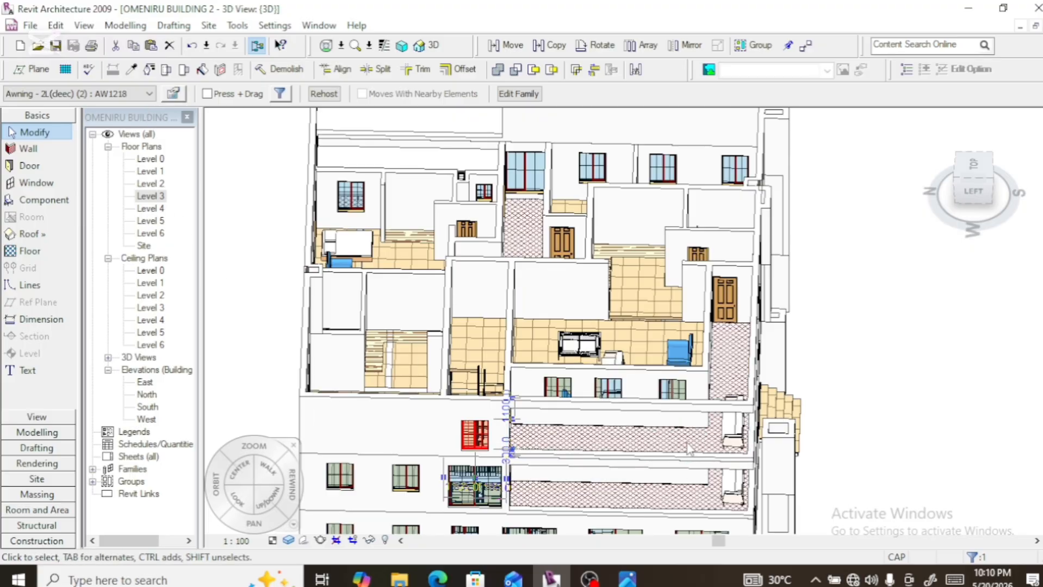
Raise the Level 3 staircase window in the left elevation view until its sill is 900 mm above the floor
left_click(975, 193)
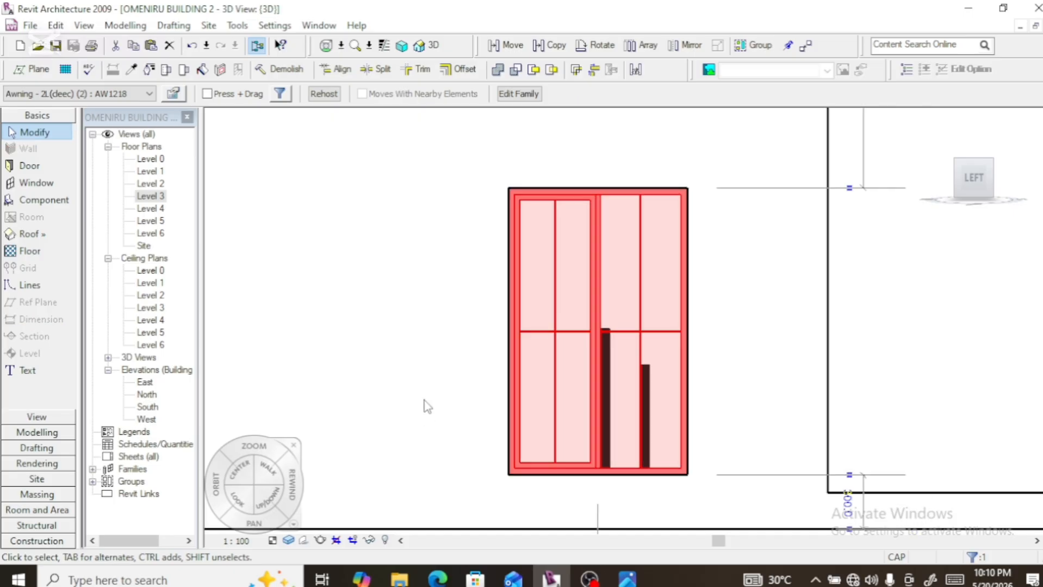
scroll(429, 403, "down", 5)
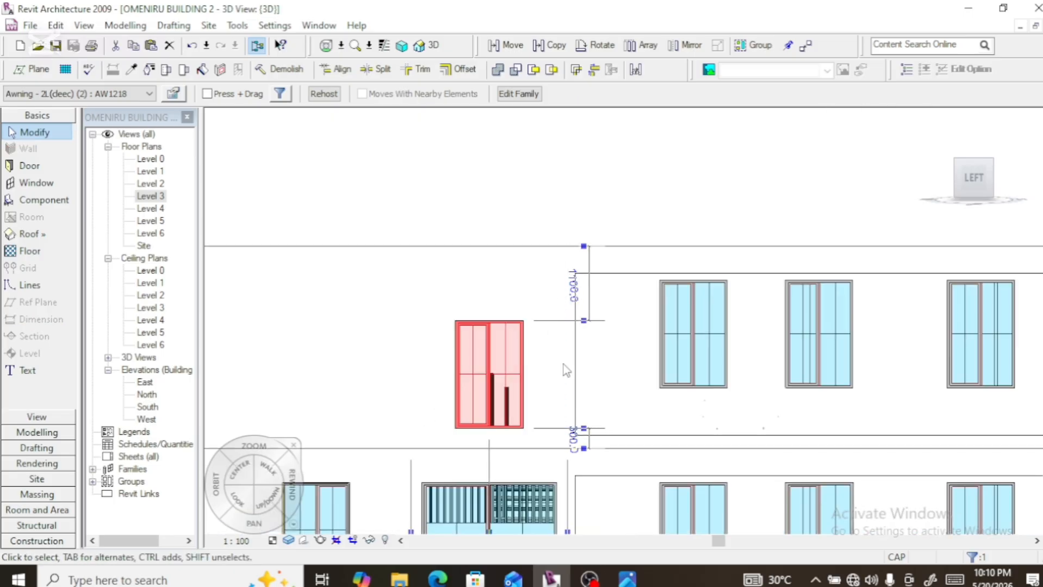
key("Up")
key("Up")
key("Up")
key("Up")
key("Up")
key("Up")
key("Up")
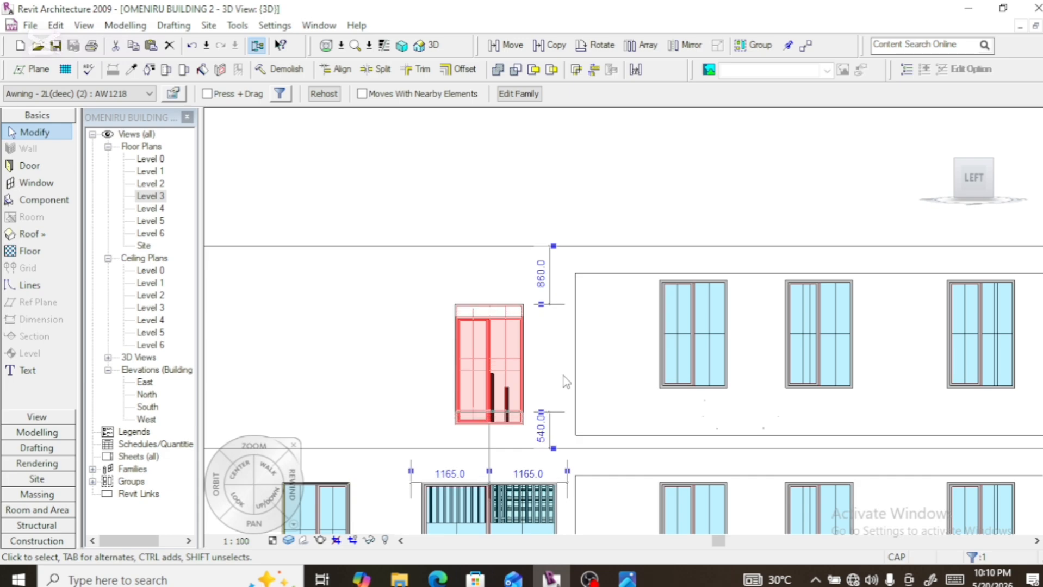
key("Up")
key("Up")
key("Up")
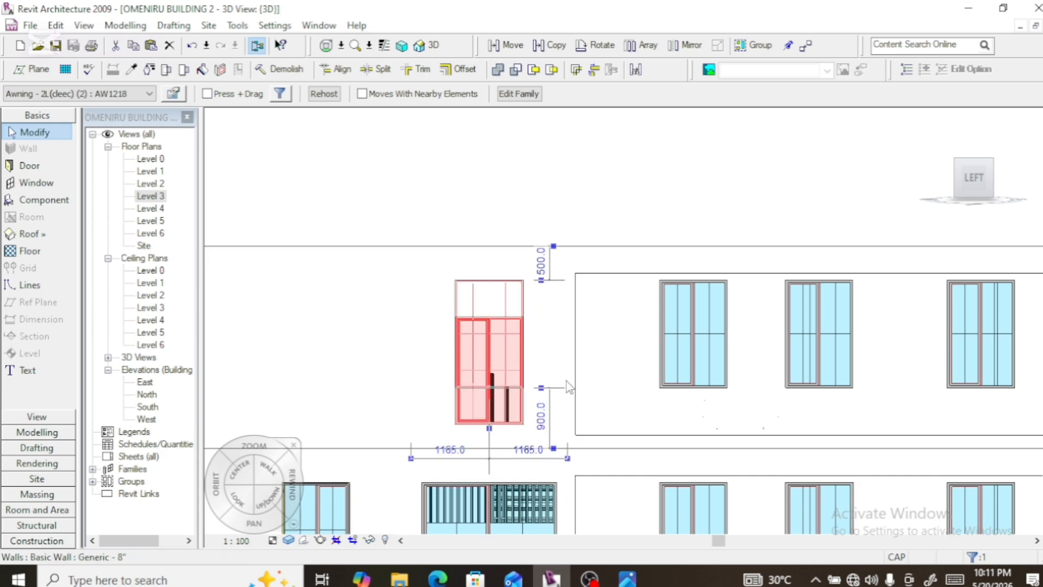
Examine the Level 3 floor slab and its stair opening in 3D from the left, above and right sides
scroll(373, 358, "down", 5)
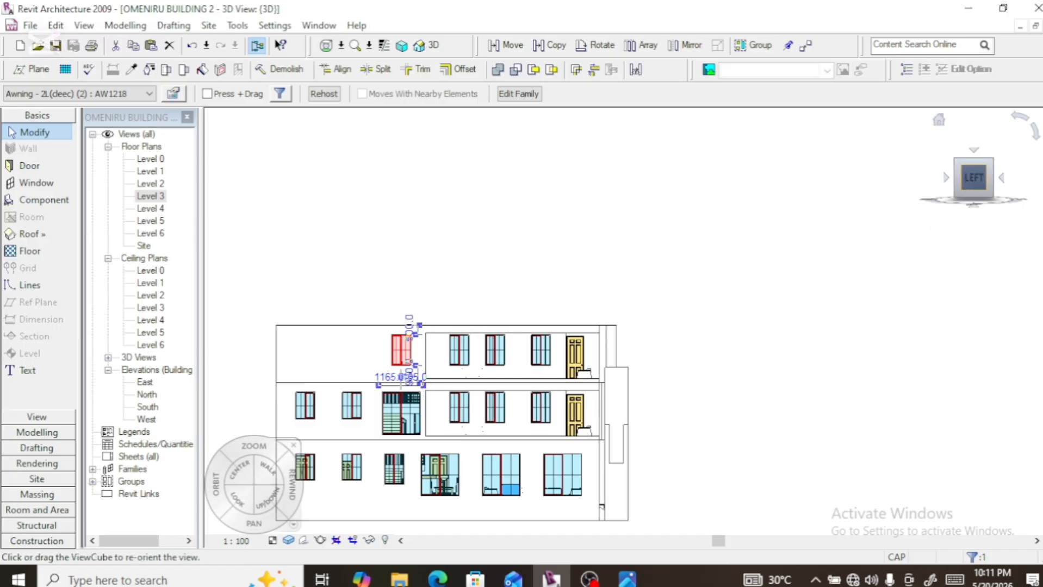
left_click(974, 170)
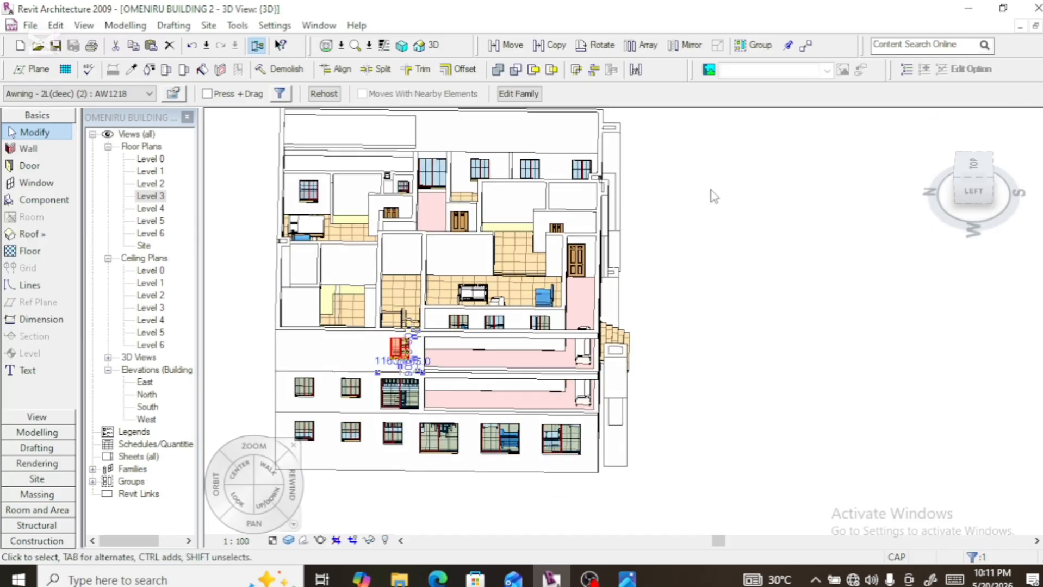
scroll(399, 326, "up", 5)
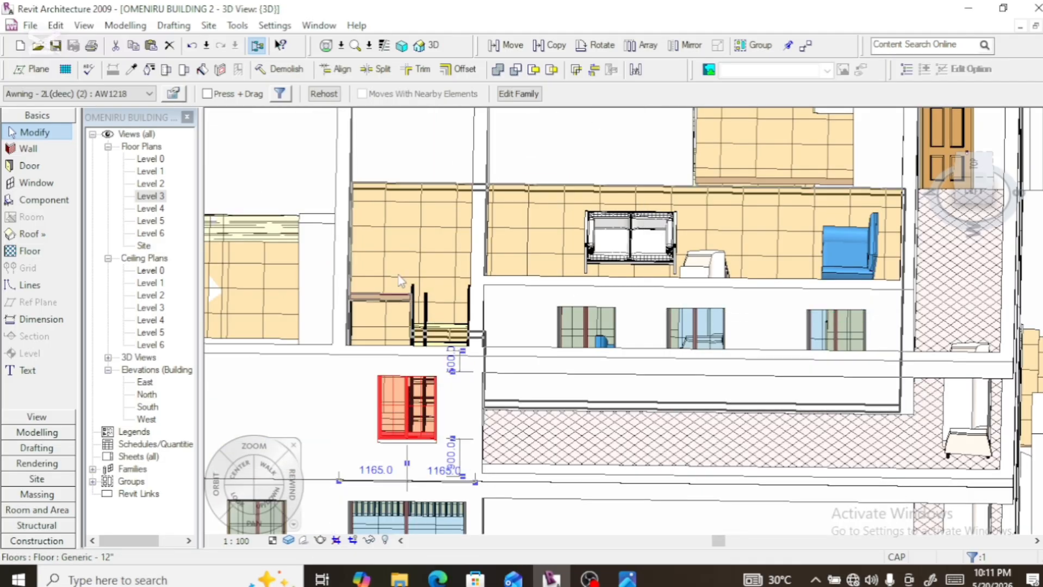
left_click(392, 278)
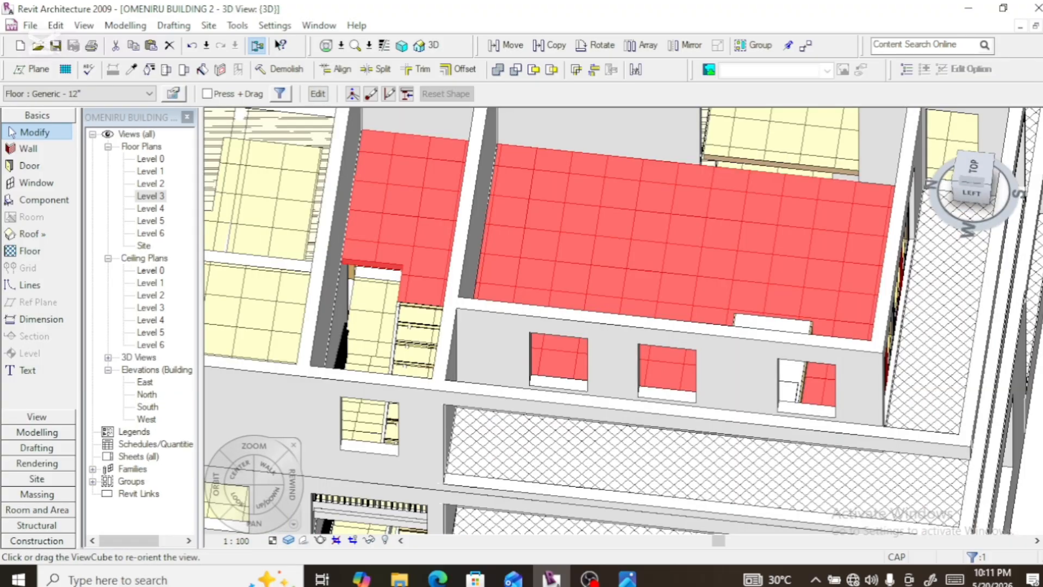
left_click(991, 217)
left_click_drag(1015, 220, 924, 213)
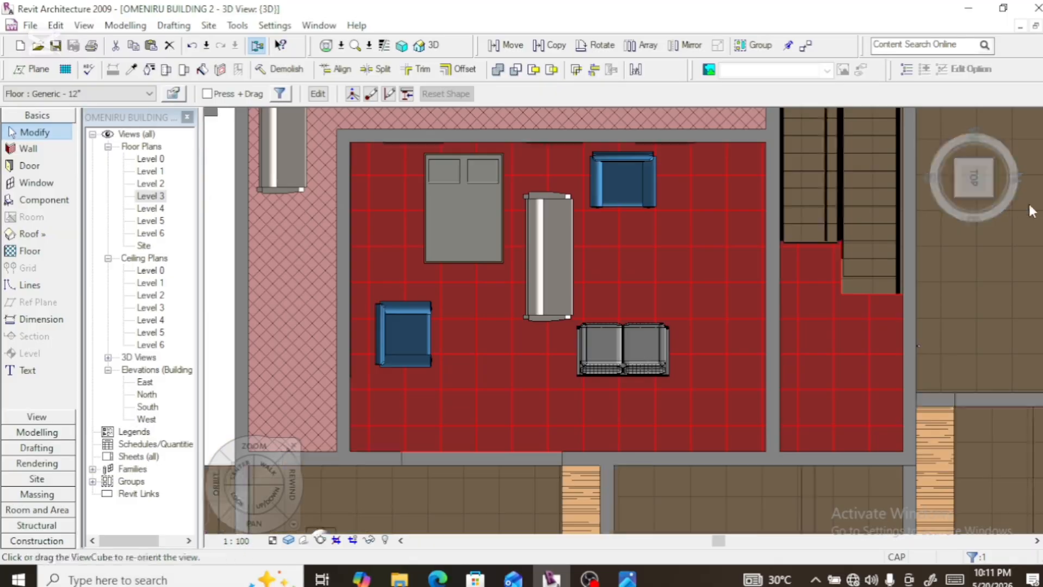
left_click(973, 194)
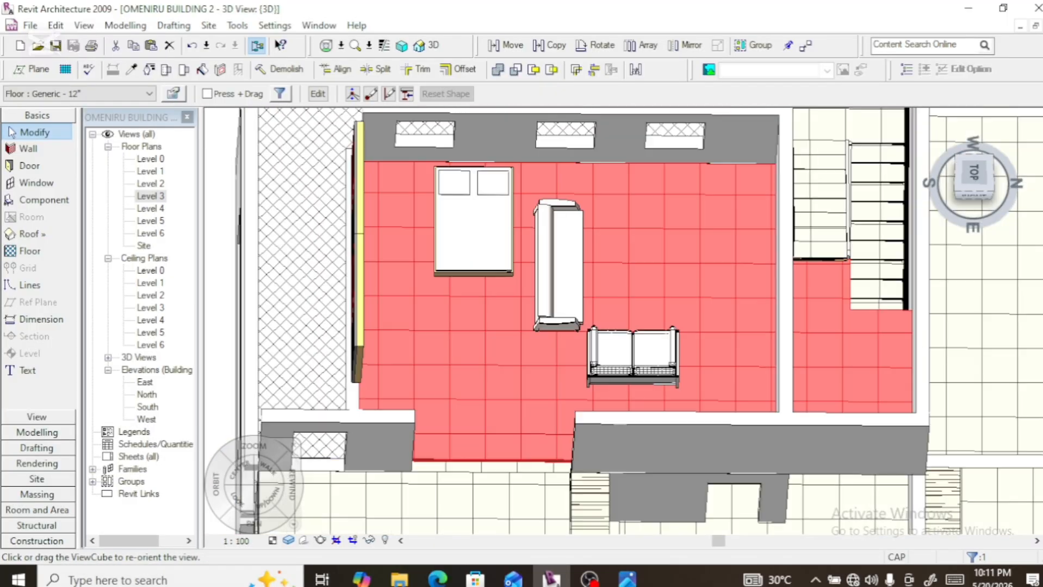
left_click_drag(973, 190, 989, 177)
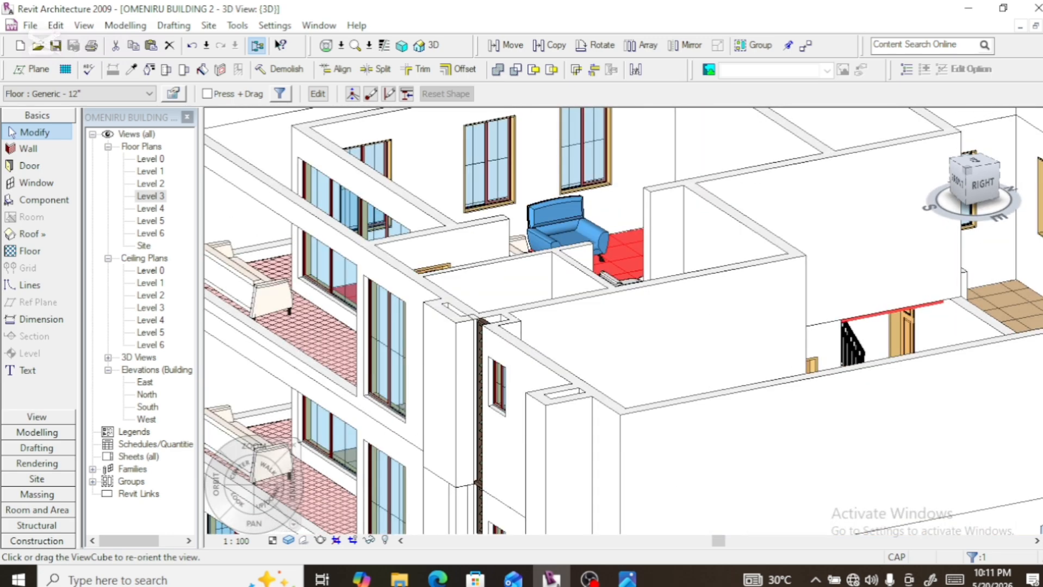
Open the Level 3 floor plan, inspect the staircase and its window, and clear the floor selection
double_click(148, 196)
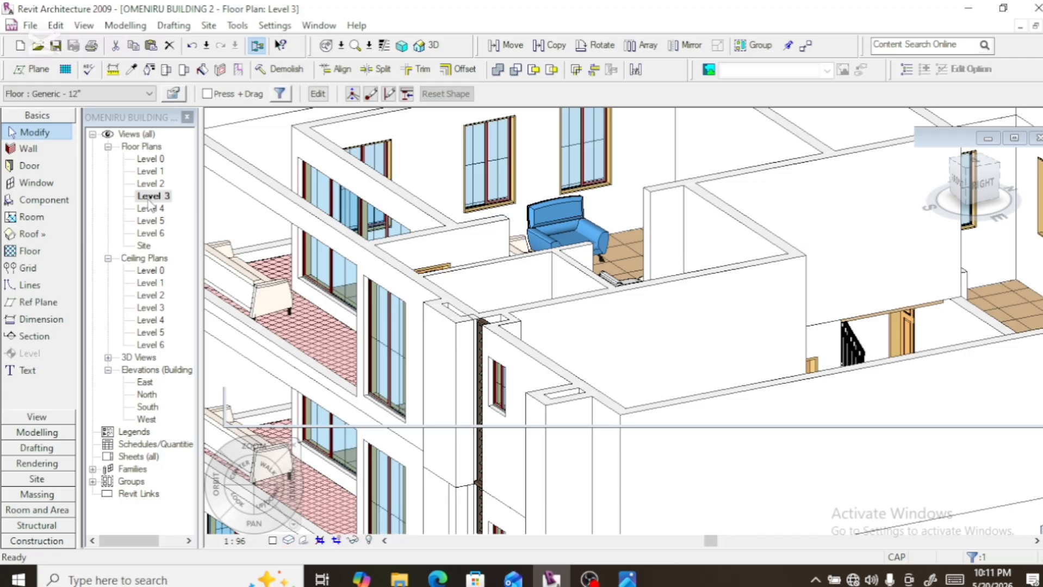
scroll(472, 209, "up", 5)
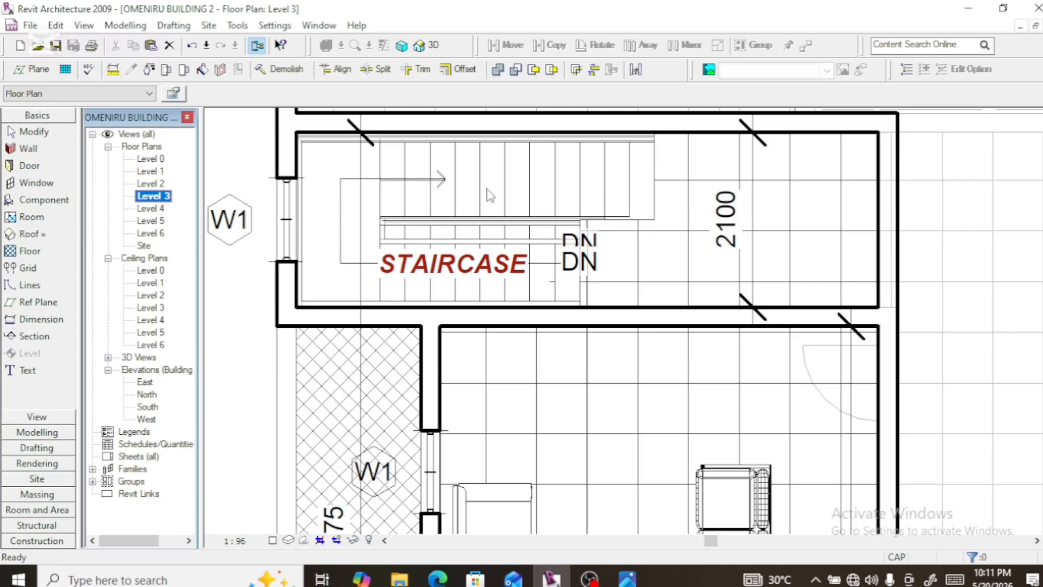
scroll(482, 207, "down", 3)
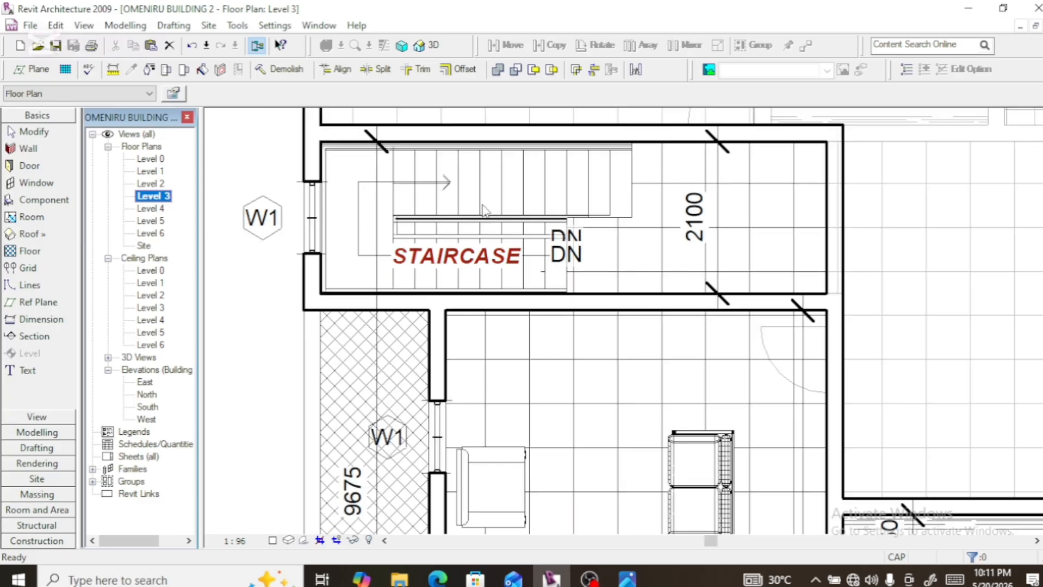
left_click(334, 265)
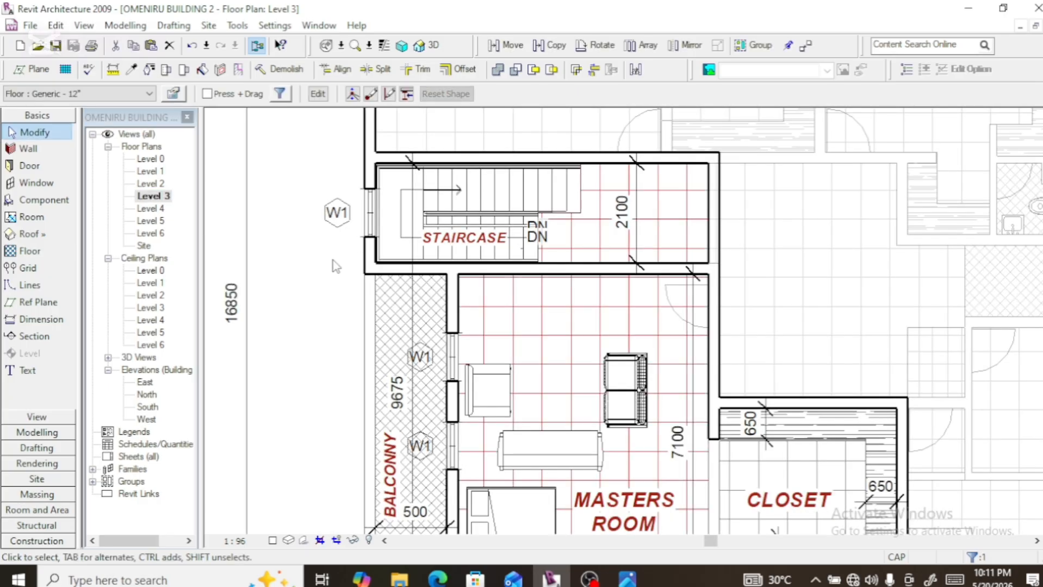
left_click(334, 271)
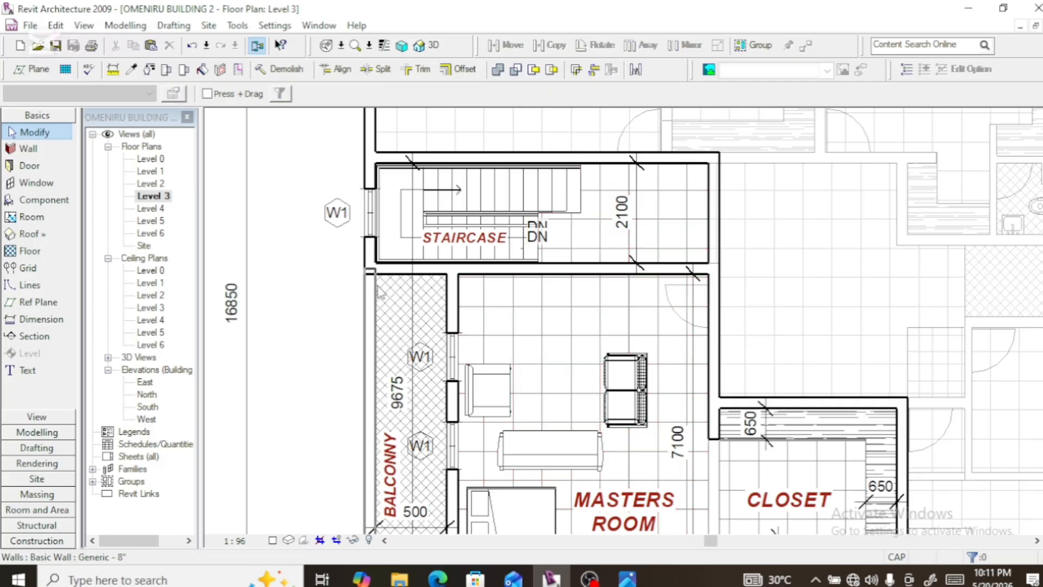
Examine the Level 3 rooms and walls in 3D from the right side and the front-right corner
left_click(426, 47)
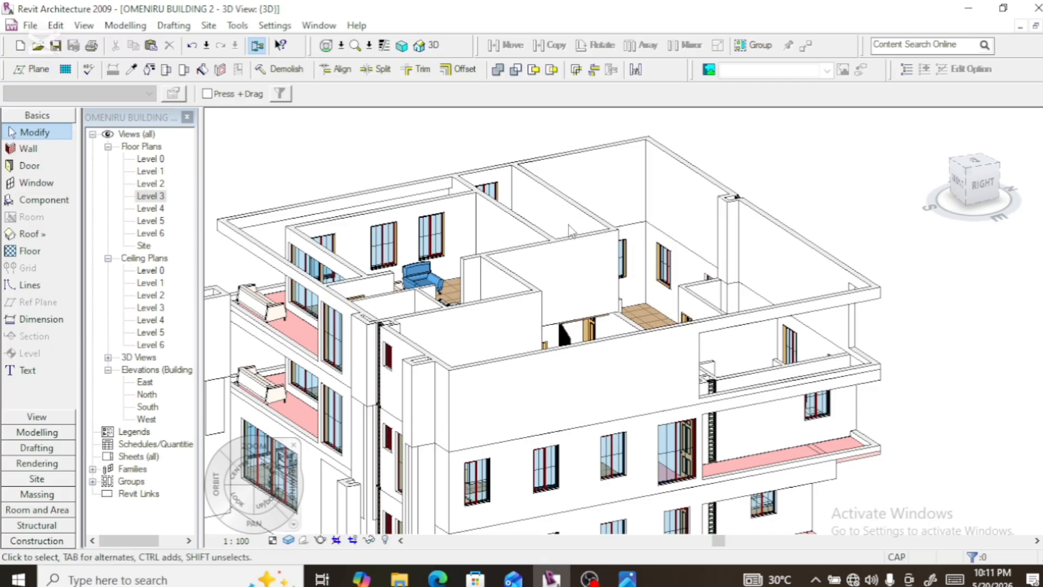
left_click(971, 189)
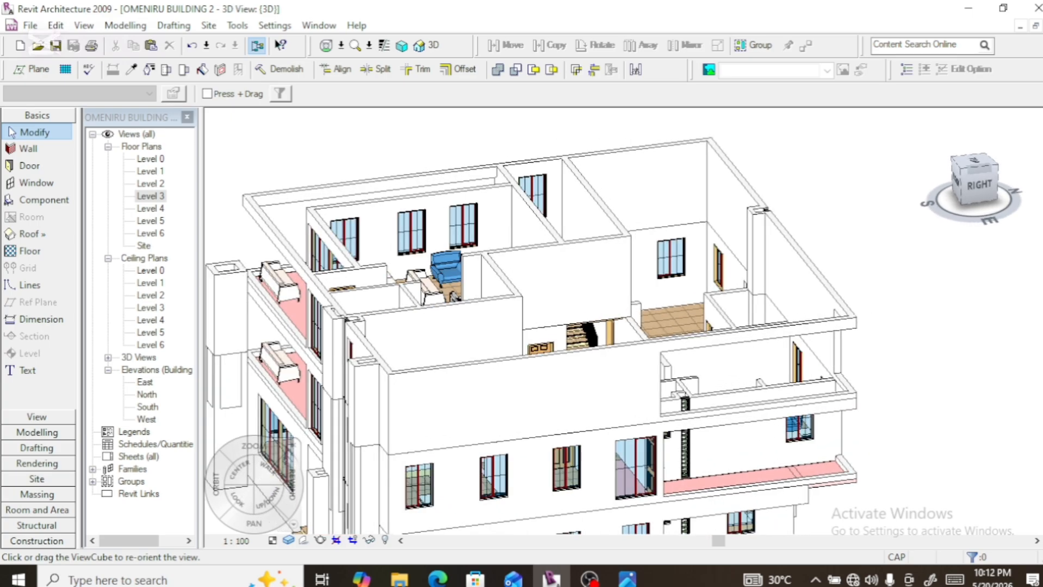
left_click_drag(975, 178, 1004, 198)
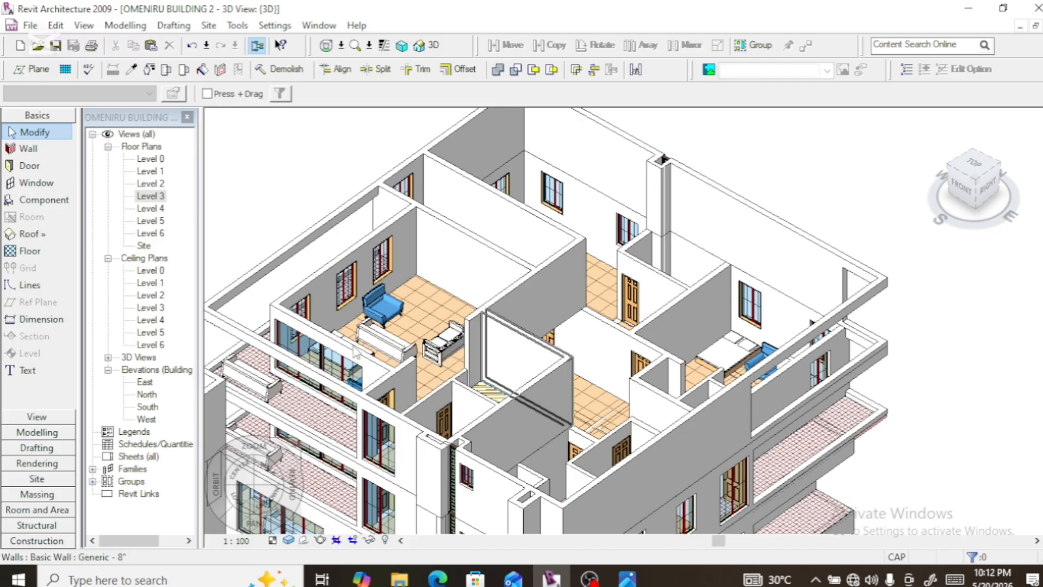
Reopen the Level 3 floor plan and inspect the closet shelving, basin area and W/C, leaving nothing selected
double_click(150, 199)
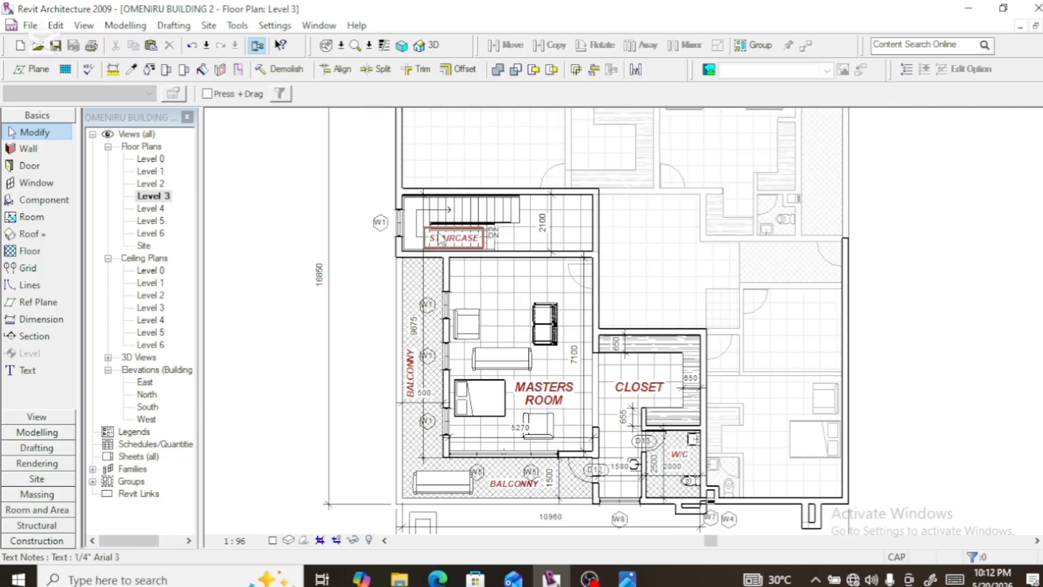
scroll(440, 240, "down", 3)
scroll(576, 416, "up", 3)
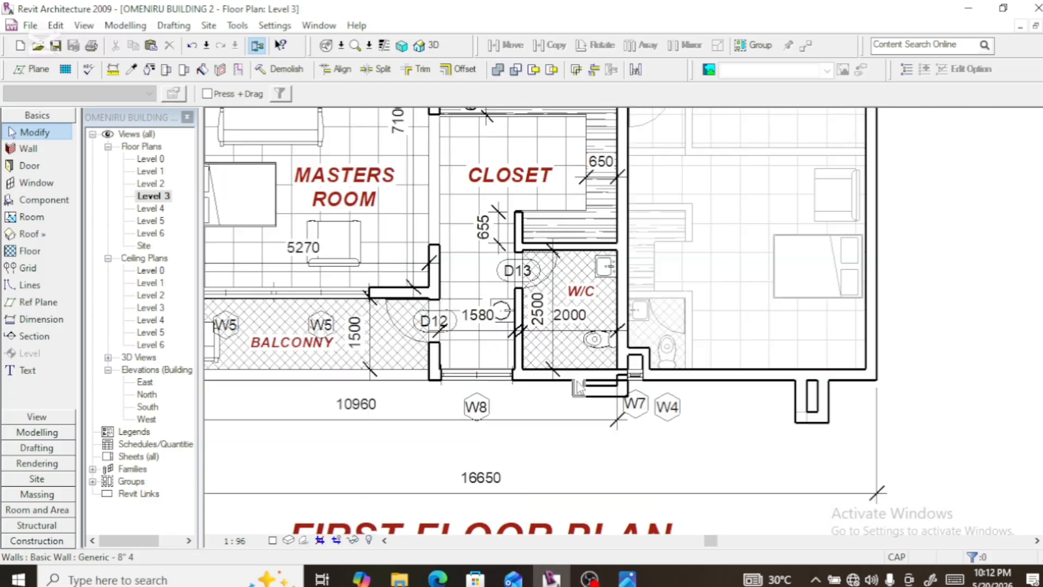
scroll(426, 278, "down", 2)
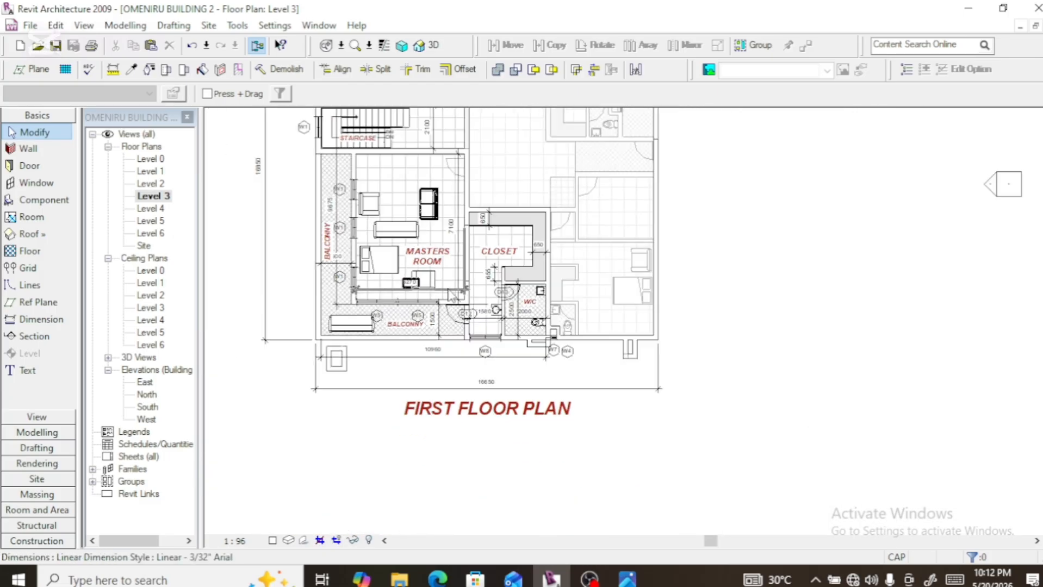
scroll(390, 215, "up", 2)
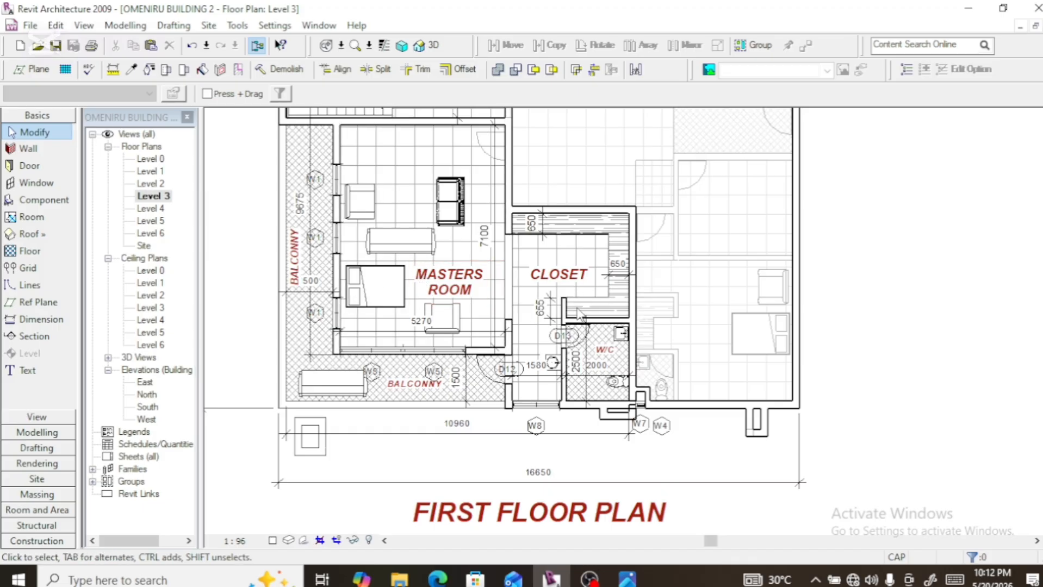
scroll(579, 294, "up", 2)
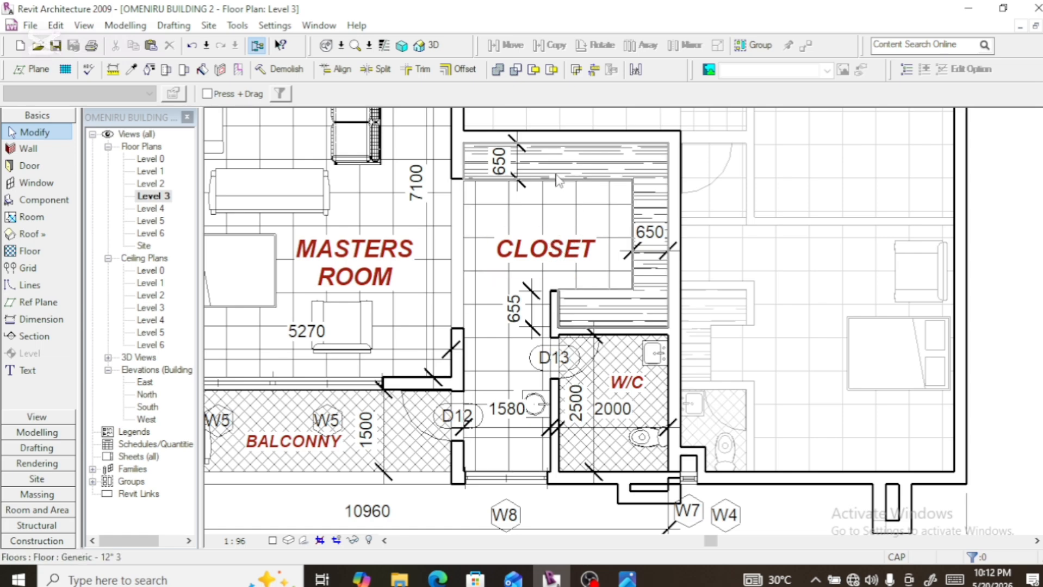
left_click(569, 181)
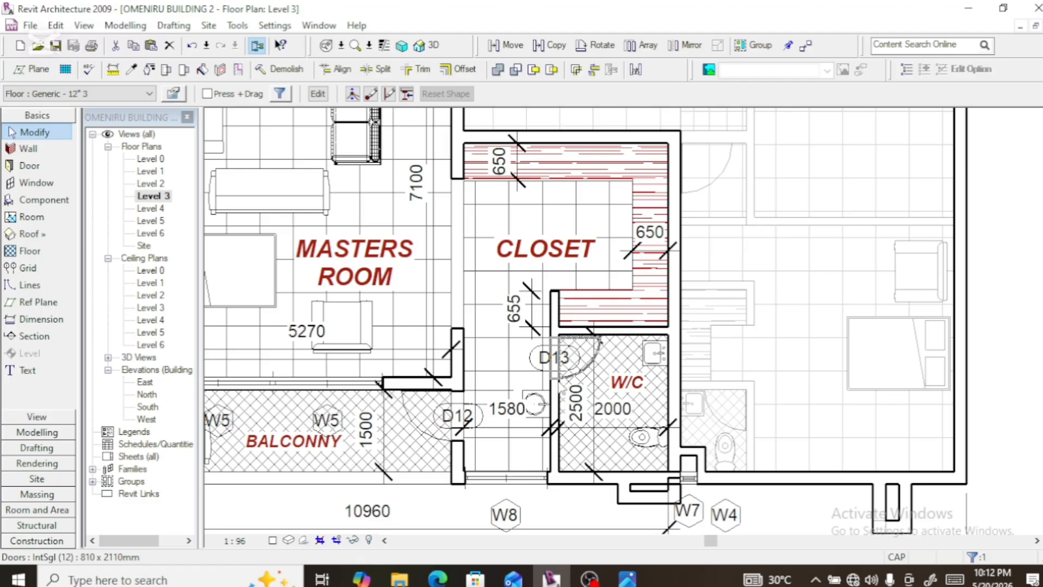
scroll(510, 442, "up", 3)
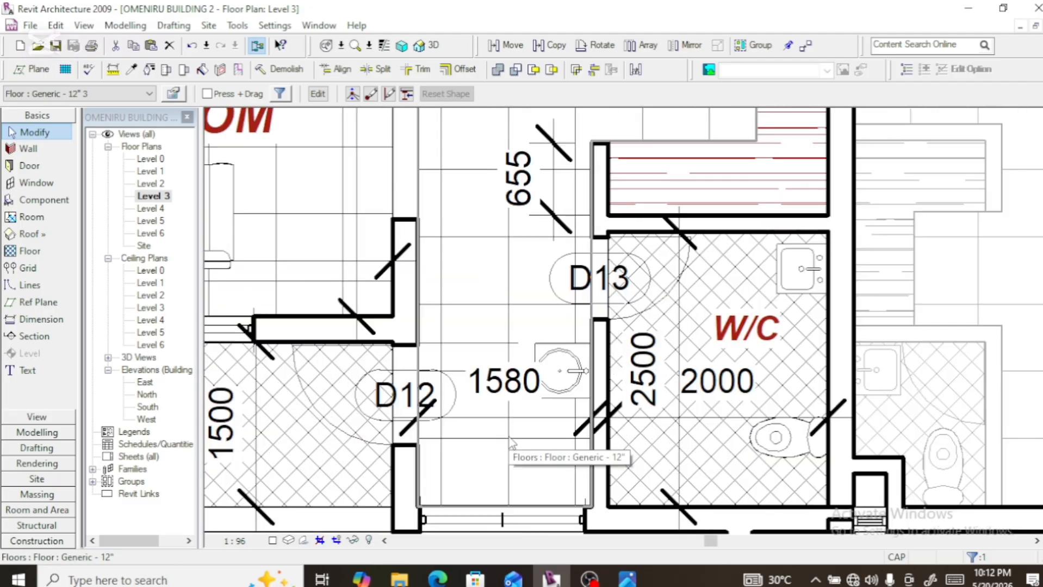
left_click(563, 373)
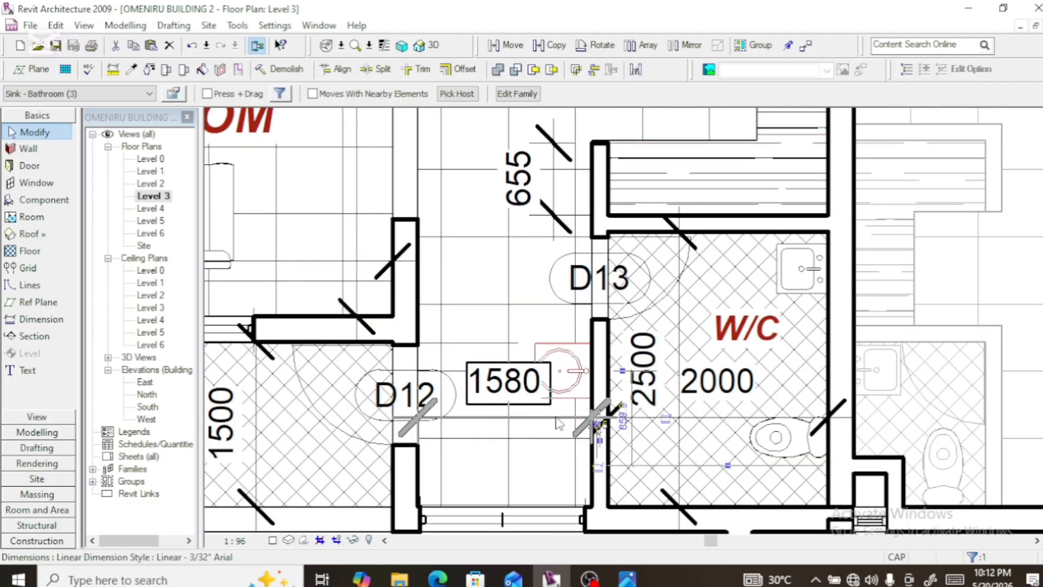
key("Escape")
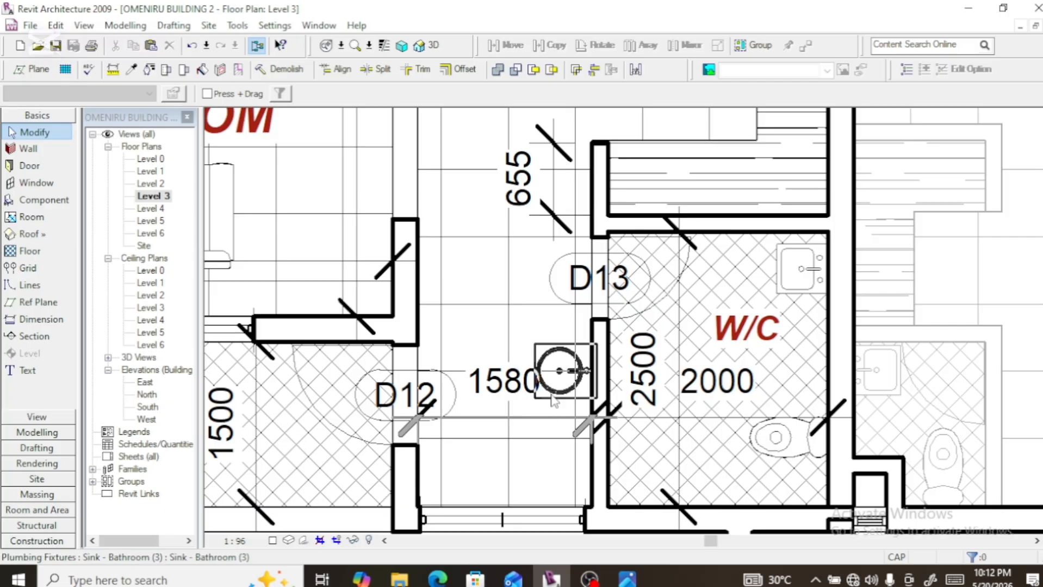
scroll(557, 381, "down", 2)
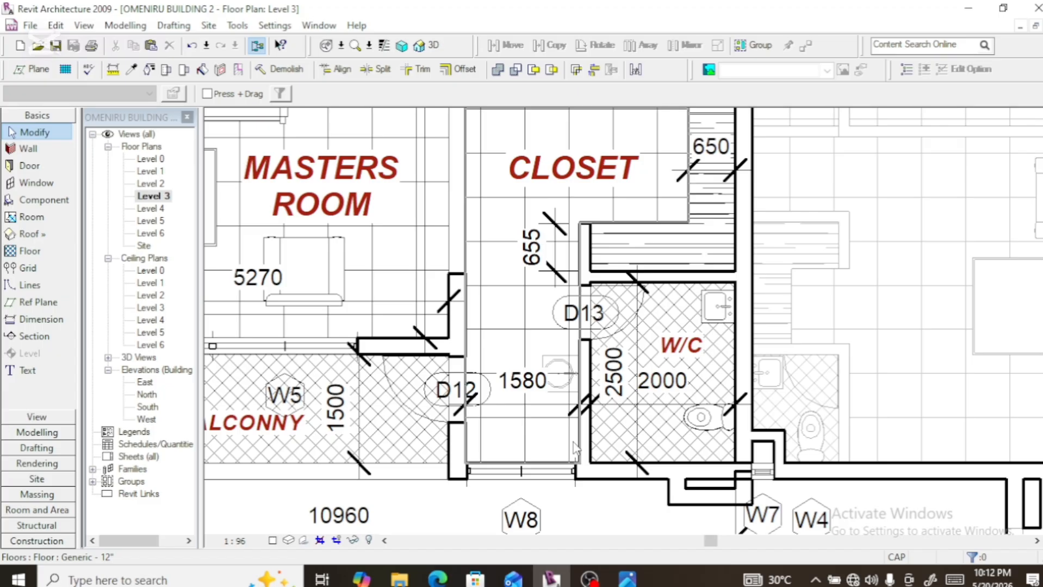
scroll(575, 446, "down", 2)
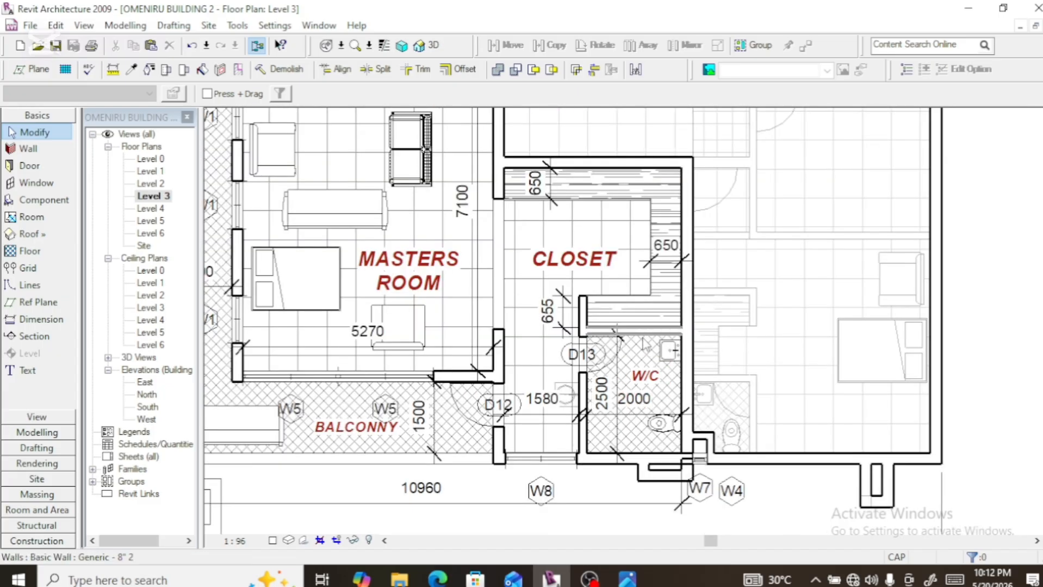
Shift the W/C door D13 down along its wall, away from the closet partition
left_click(585, 369)
key("Down")
key("Down")
key("Down")
key("Down")
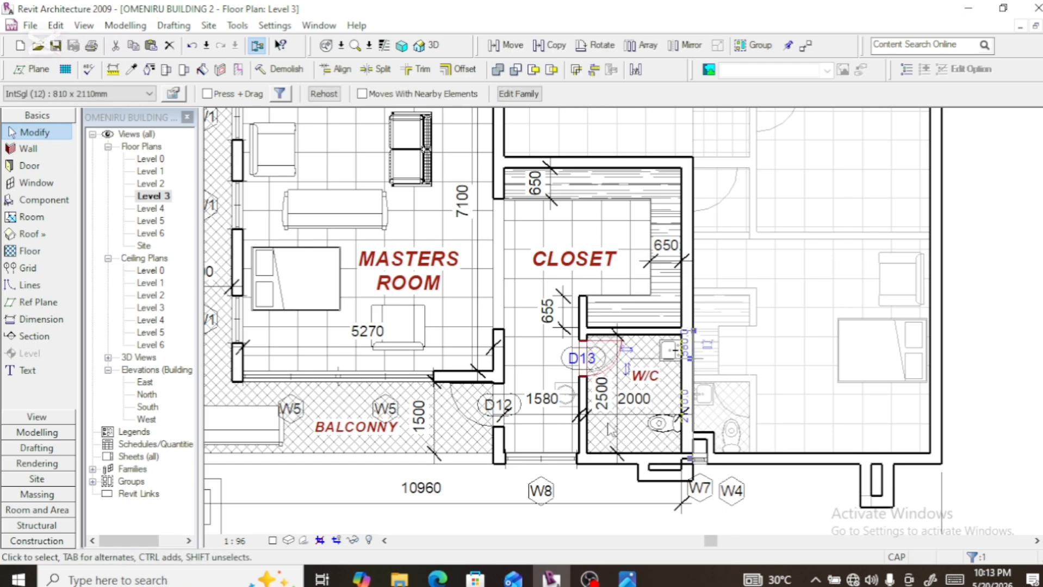
key("Down")
key("Down")
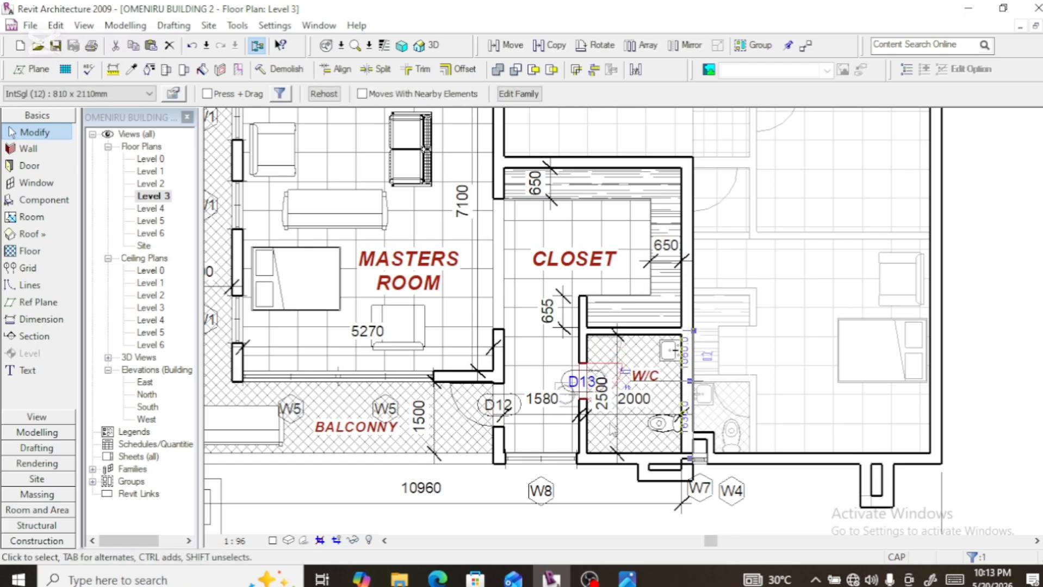
Shift the 450 x 450mm sink inside the W/C down along the side wall toward the toilet
left_click(671, 366)
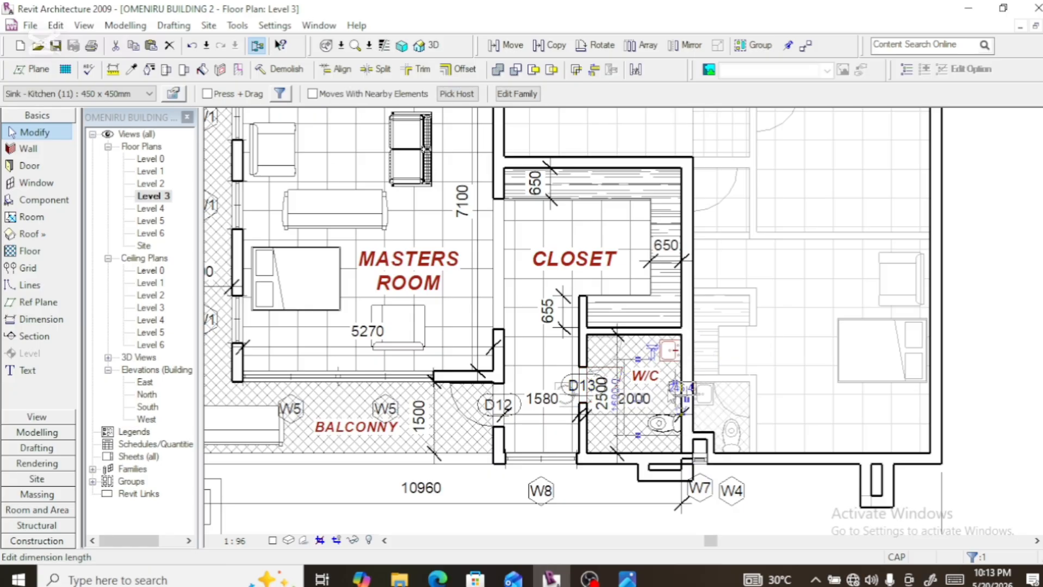
key("Down")
key("Down")
key("Down")
key("Down")
key("Down")
key("Down")
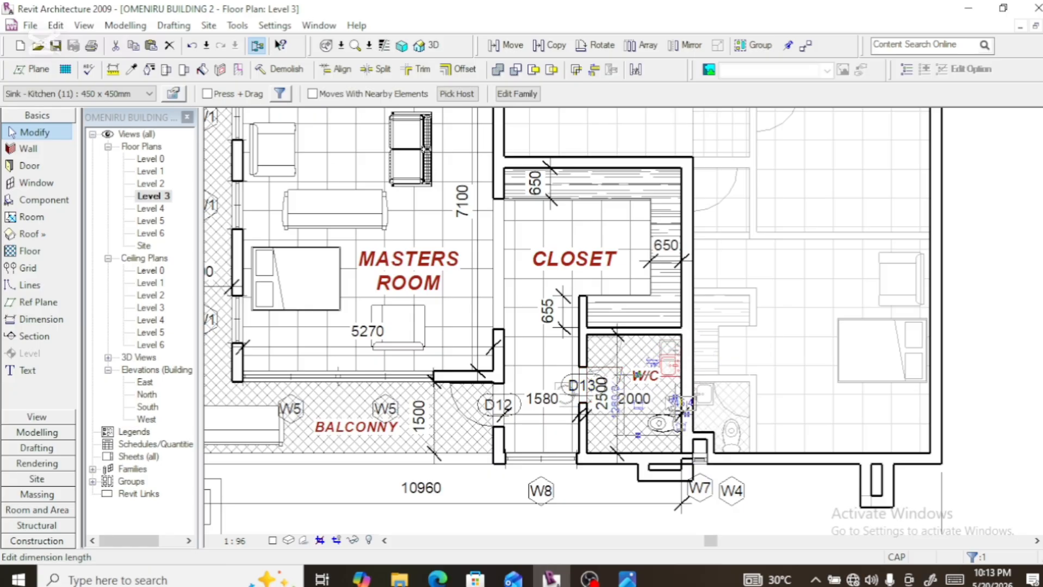
Move the partition wall between the closet and the W/C down until the W/C is about 1620 mm deep
left_click(635, 331)
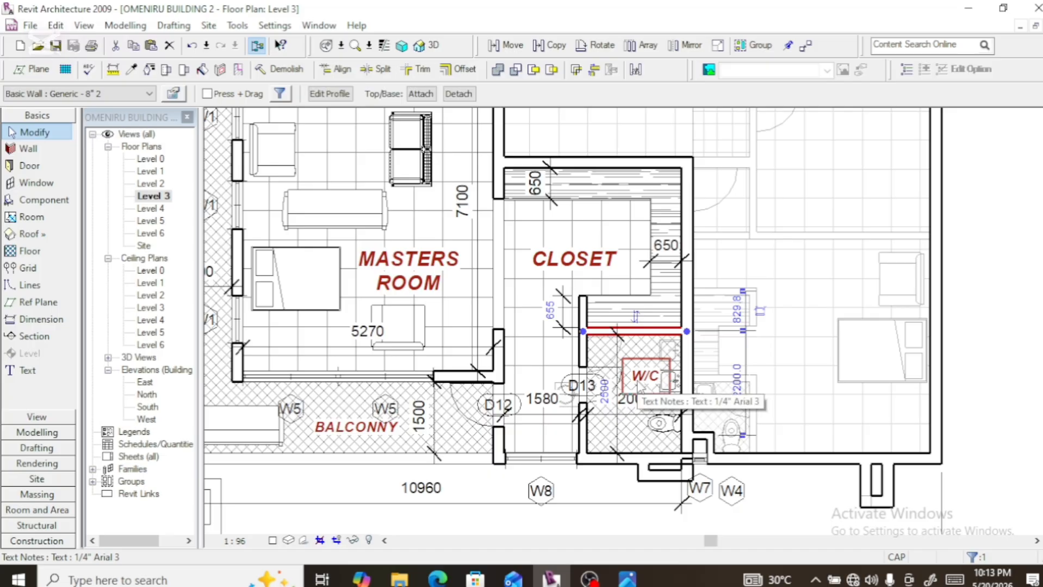
key("Down")
key("Down")
key("Down")
key("Down")
key("Down")
key("Down")
key("Down")
key("Down")
key("Down")
key("Down")
key("Down")
key("Down")
key("Down")
key("Down")
key("Down")
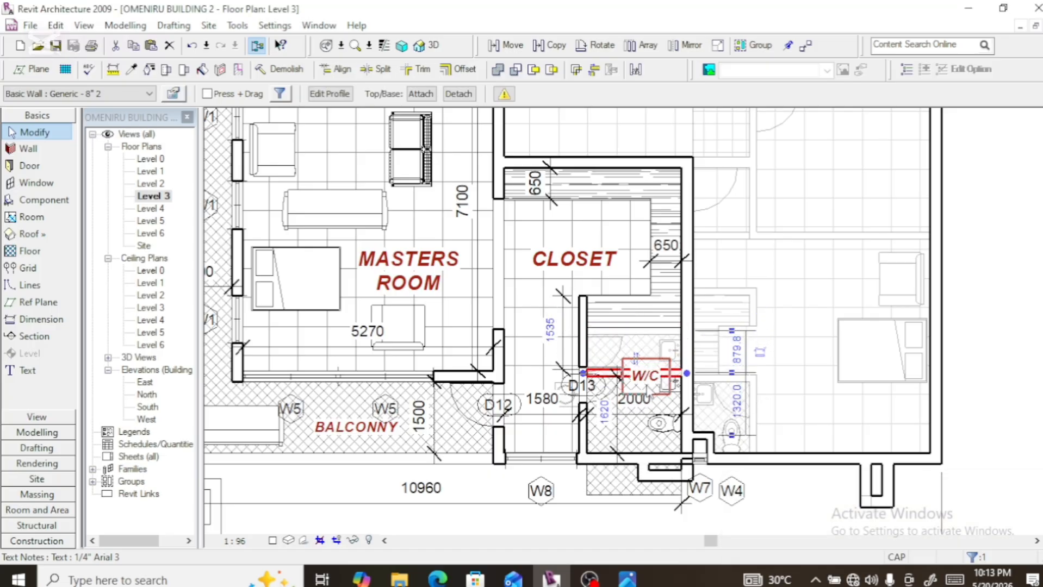
Shift door D13 farther down its wall so its opening sits clear below the relocated W/C partition
scroll(645, 326, "down", 1)
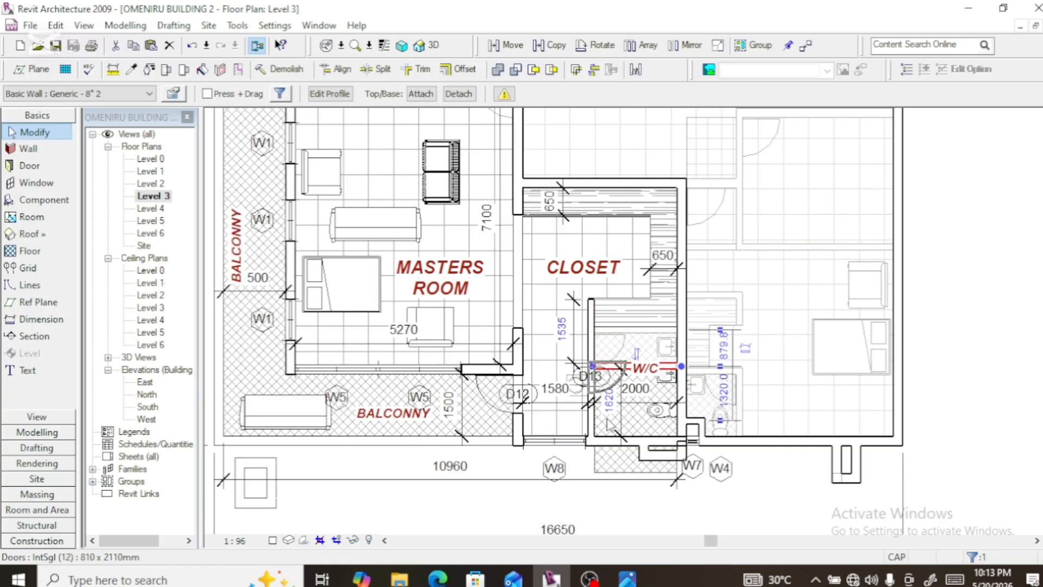
scroll(625, 381, "up", 2)
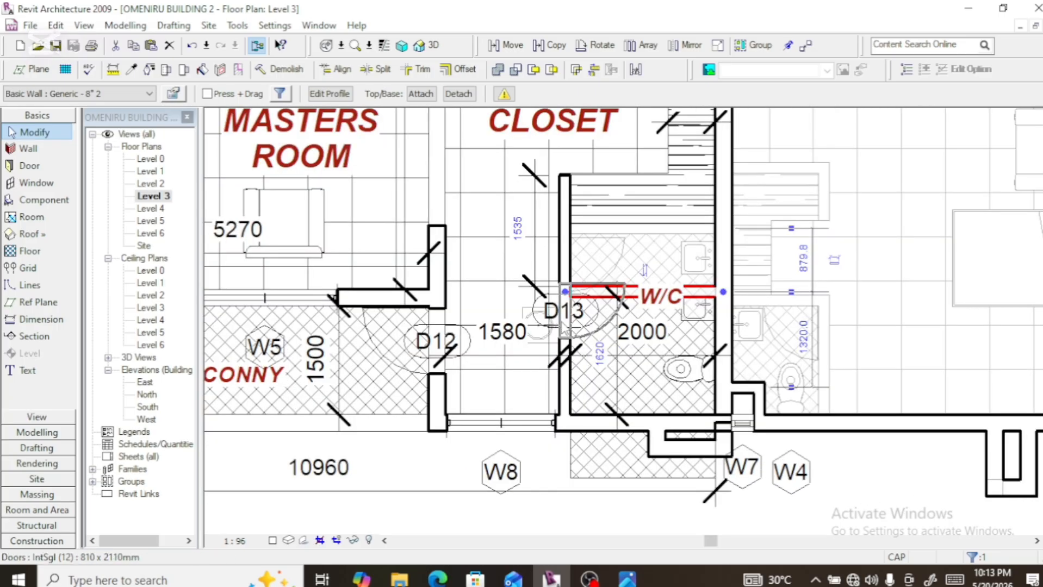
left_click(566, 326)
key("Down")
key("Down")
key("Down")
key("Down")
key("Down")
key("Down")
key("Down")
key("Down")
key("Down")
key("Down")
key("Down")
key("Down")
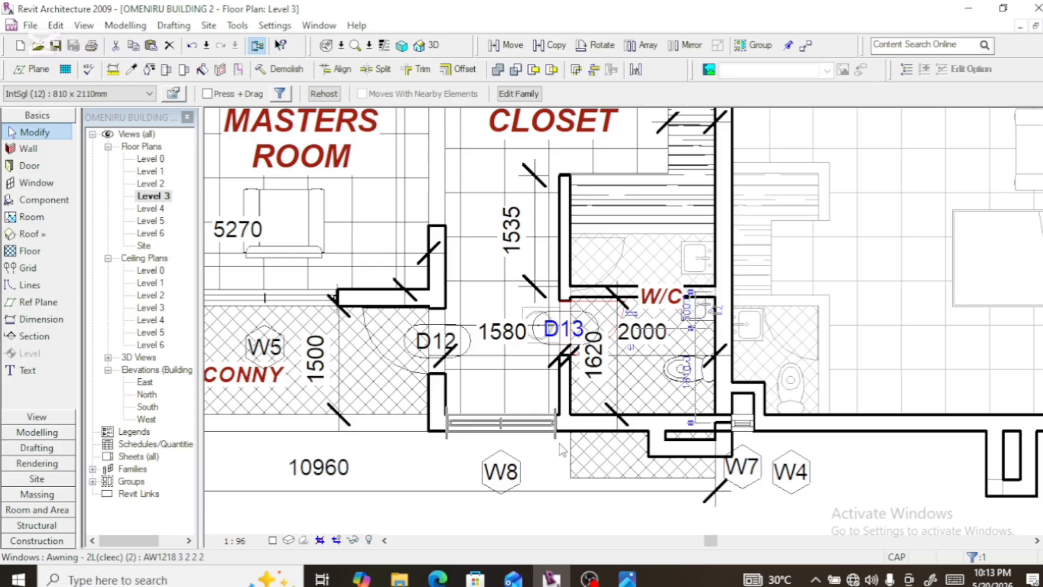
Shorten the closet end of the W/C door wall so it projects about 215 mm beyond the partition
scroll(566, 444, "down", 2)
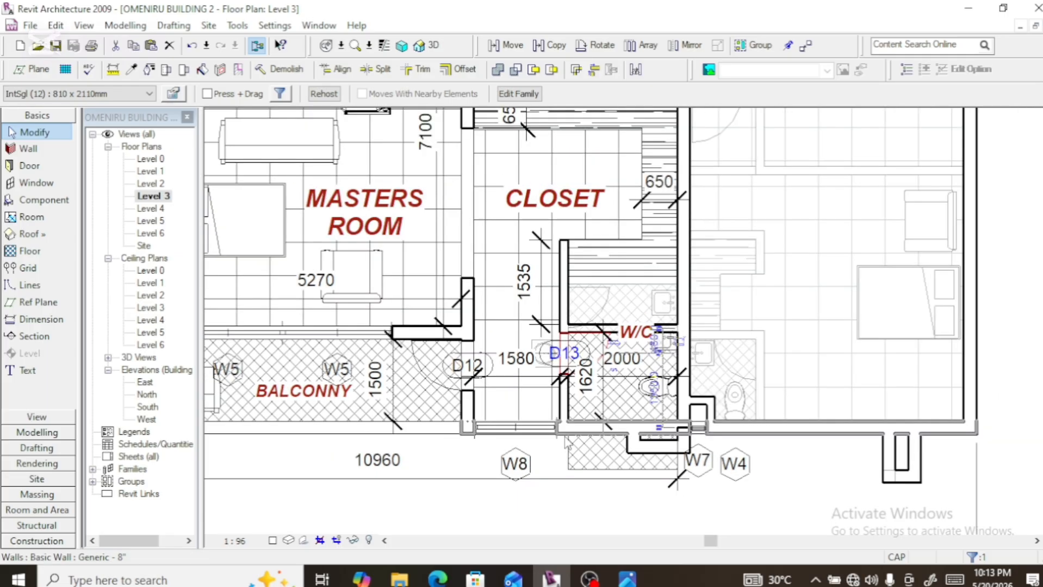
scroll(618, 449, "up", 2)
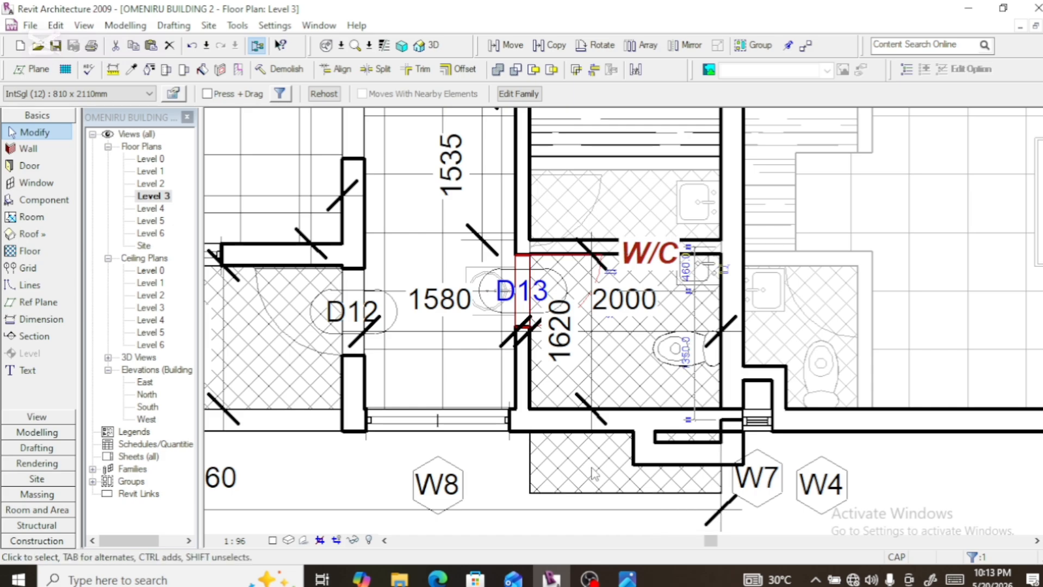
scroll(591, 490, "down", 2)
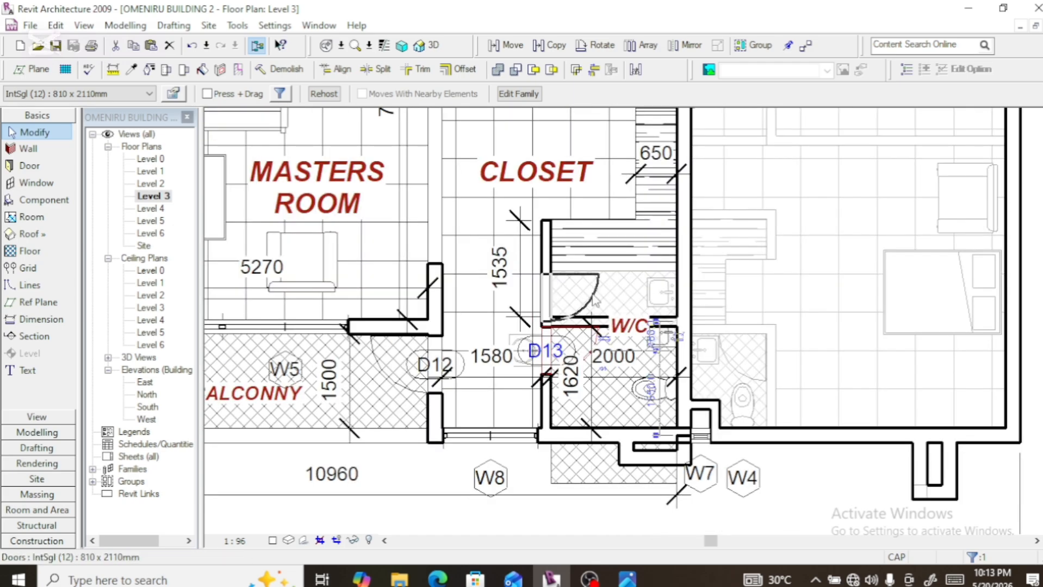
scroll(590, 283, "down", 2)
scroll(586, 248, "up", 2)
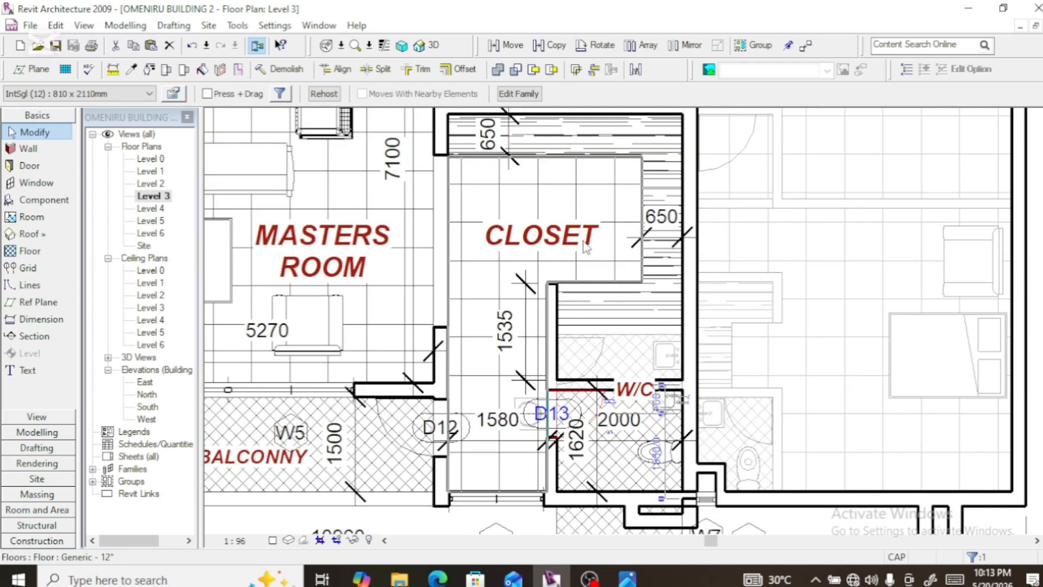
left_click(566, 309)
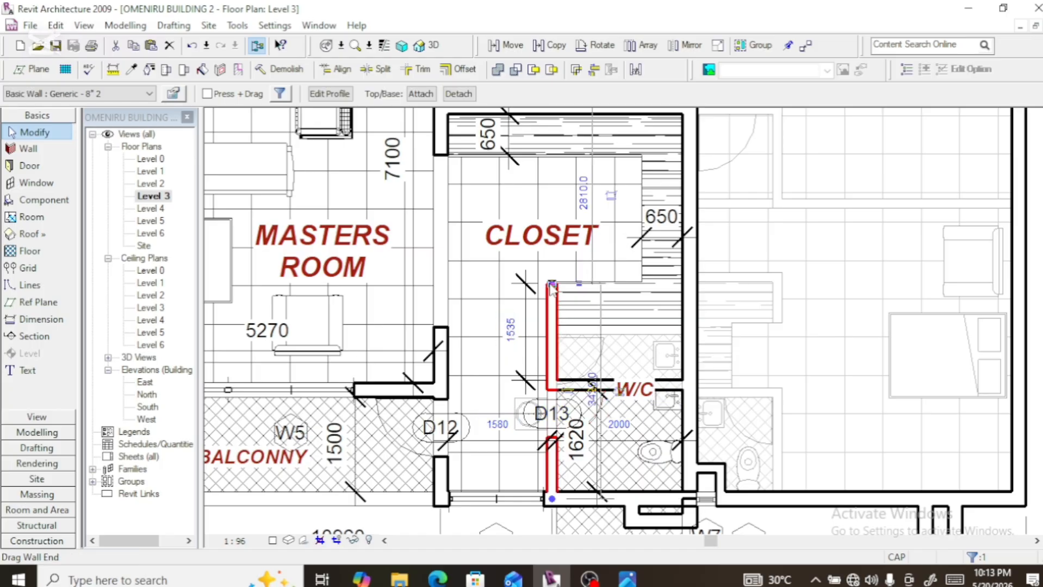
left_click_drag(551, 285, 552, 368)
Dimension the closet's full depth from the relocated W/C partition to the inner face of its upper wall
left_click(58, 323)
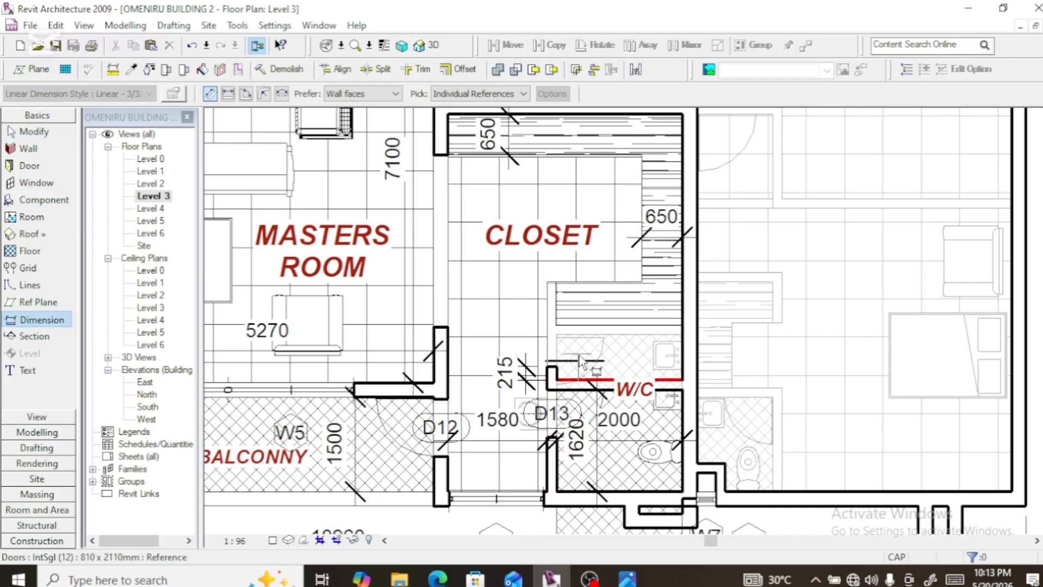
scroll(574, 354, "down", 3)
scroll(582, 231, "up", 5)
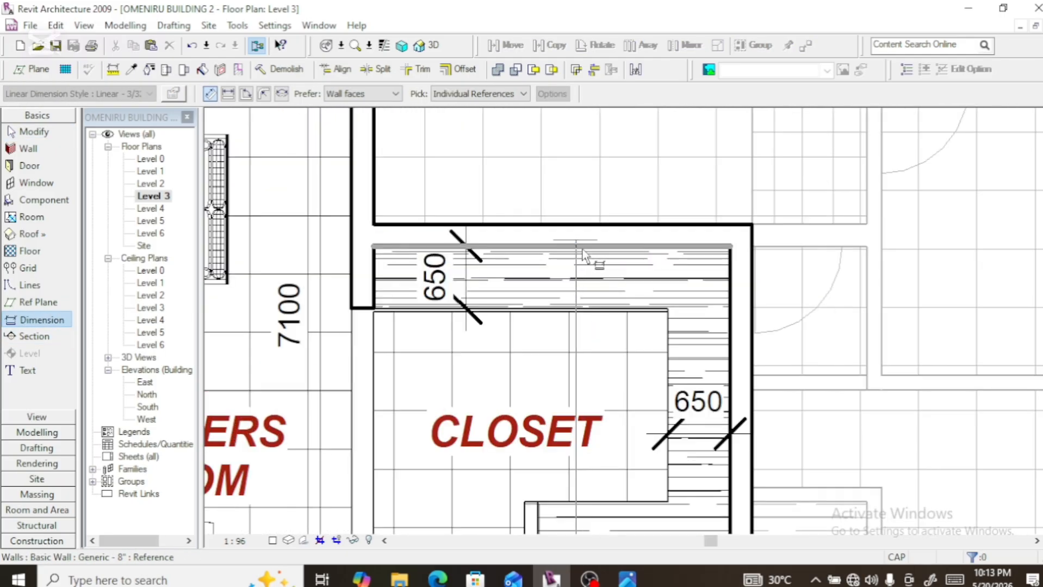
left_click(583, 246)
scroll(568, 294, "down", 3)
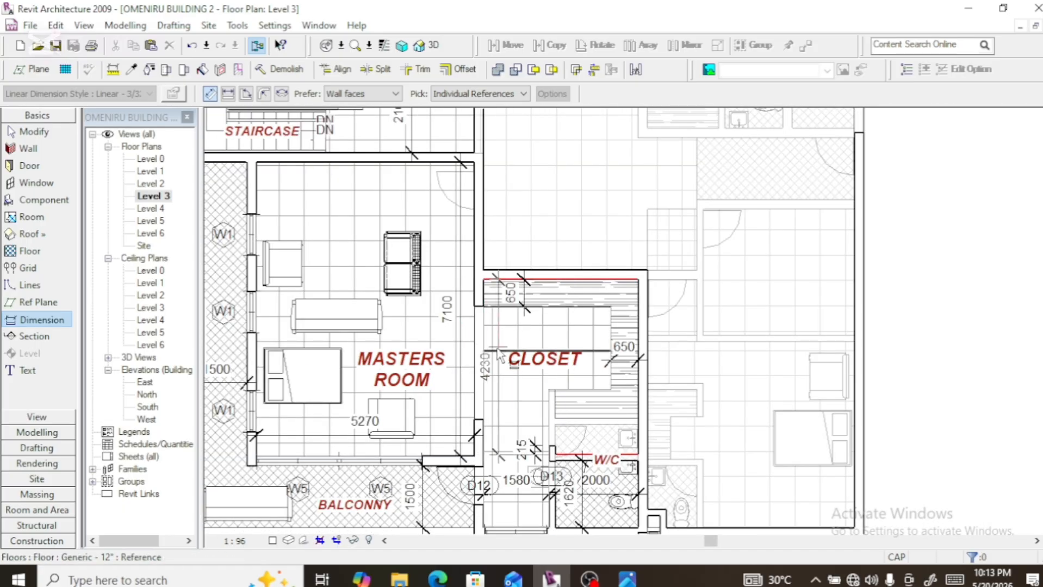
scroll(510, 377, "up", 2)
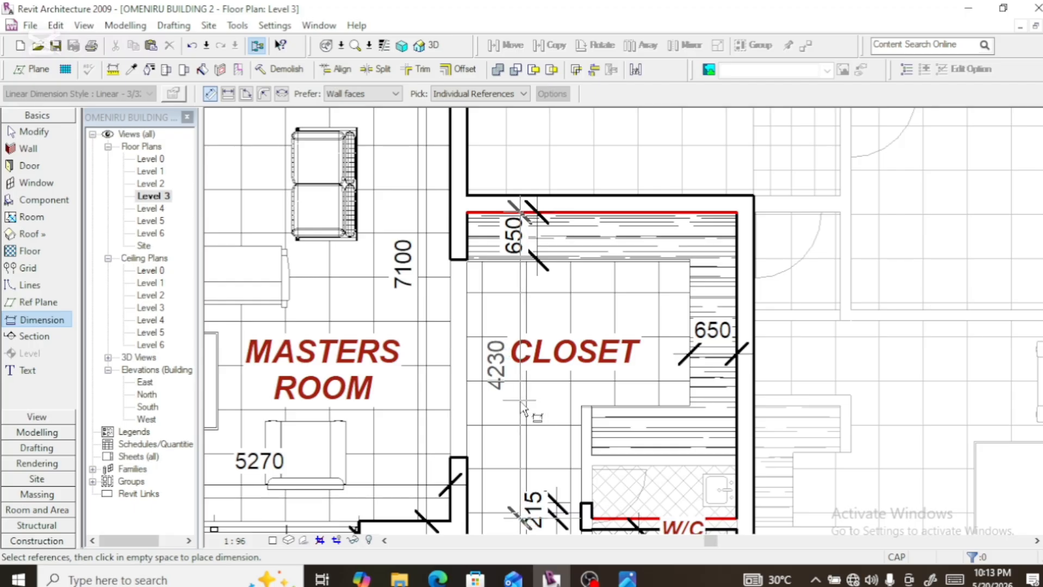
left_click(522, 368)
scroll(524, 367, "down", 5)
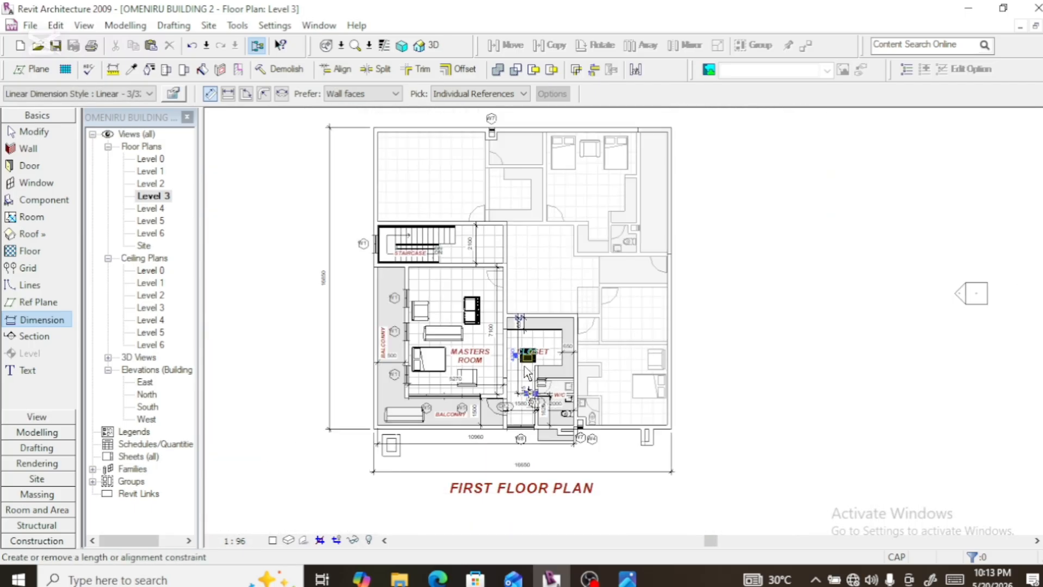
scroll(560, 421, "up", 7)
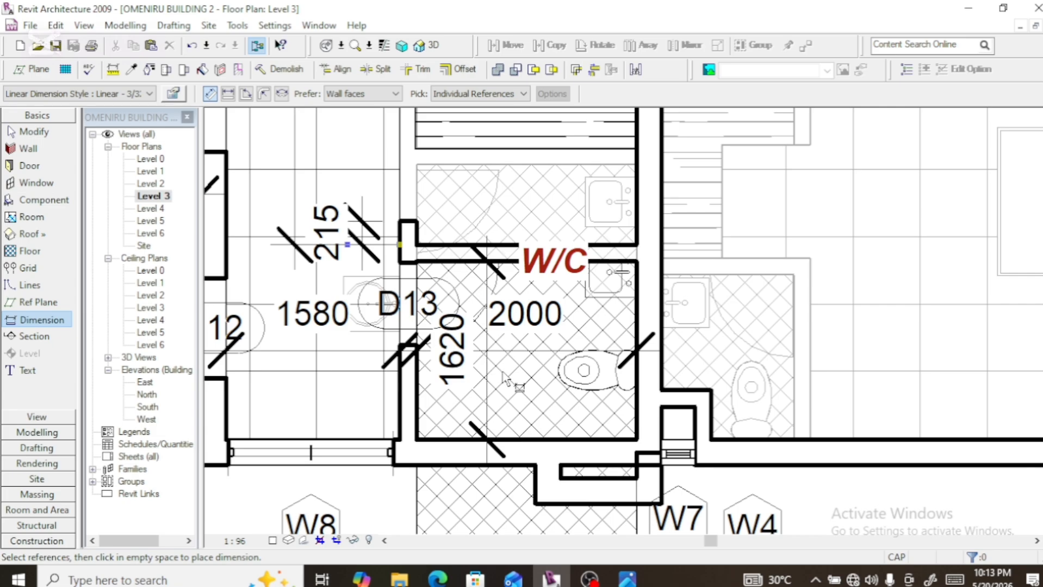
scroll(503, 373, "down", 2)
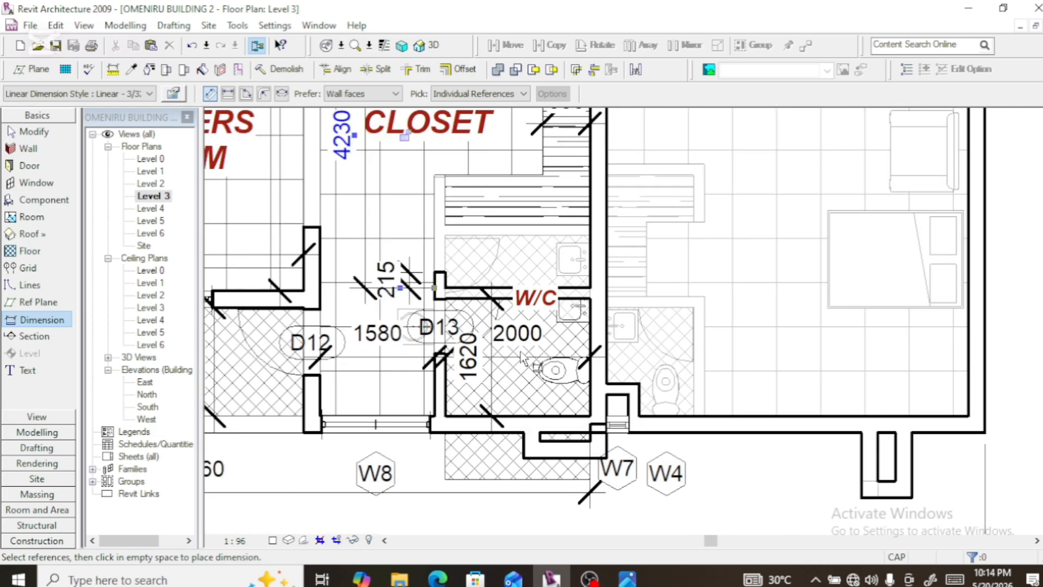
Delete the two 650 mm shelf-depth dimensions inside the closet
key("Escape")
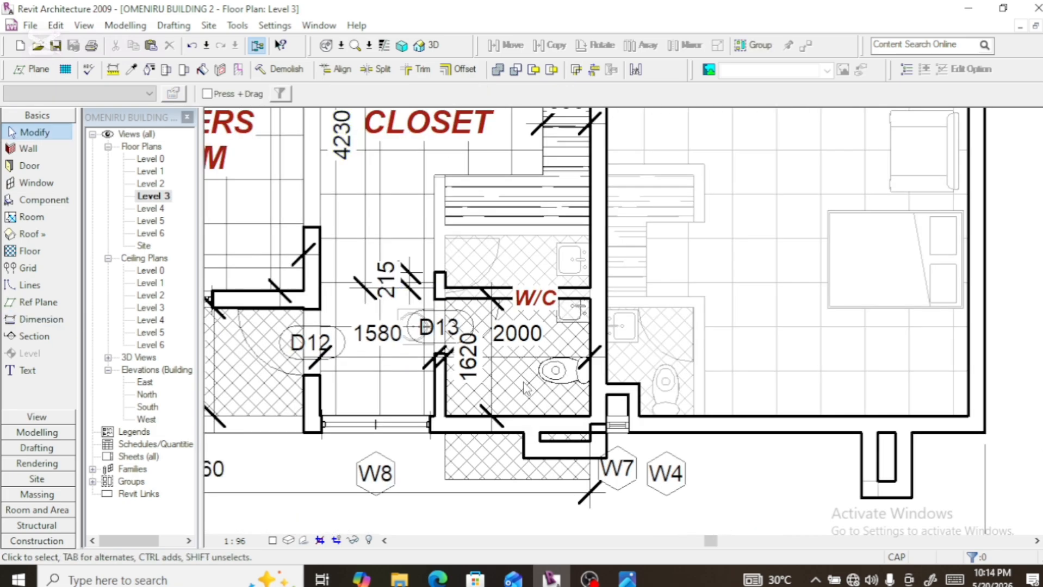
scroll(527, 384, "down", 4)
scroll(488, 300, "up", 2)
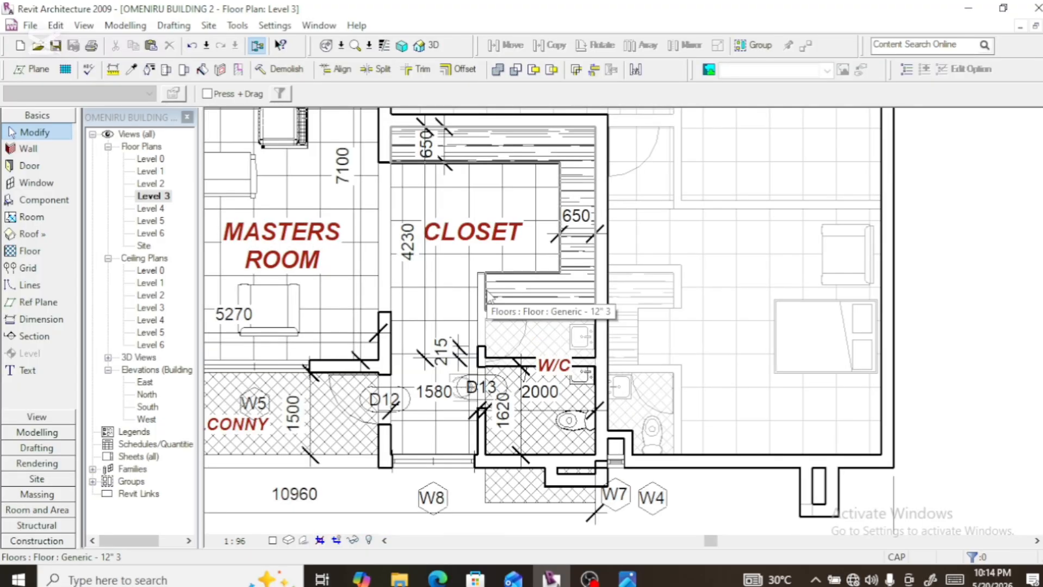
left_click(576, 238)
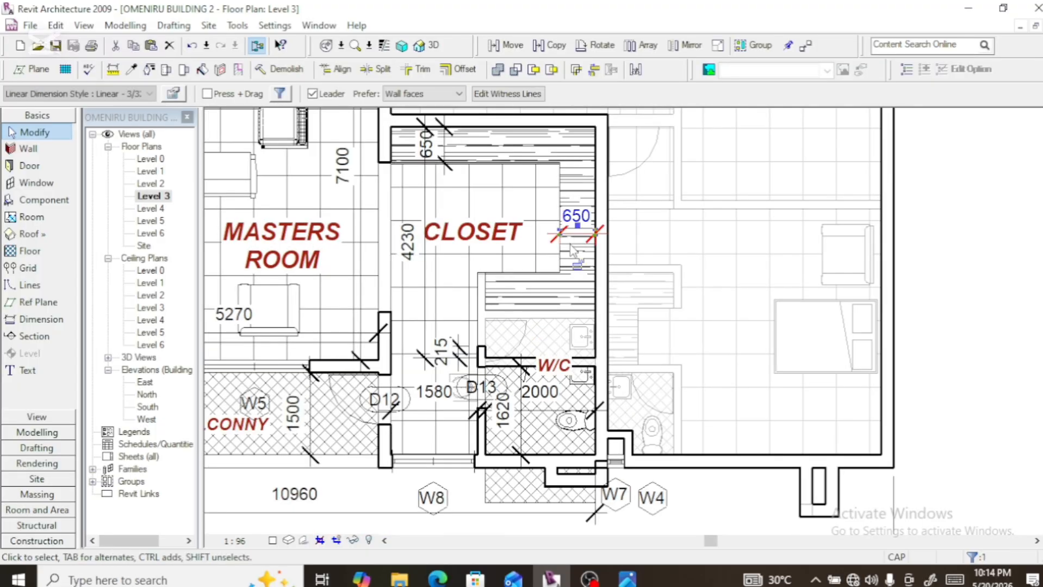
key("Escape")
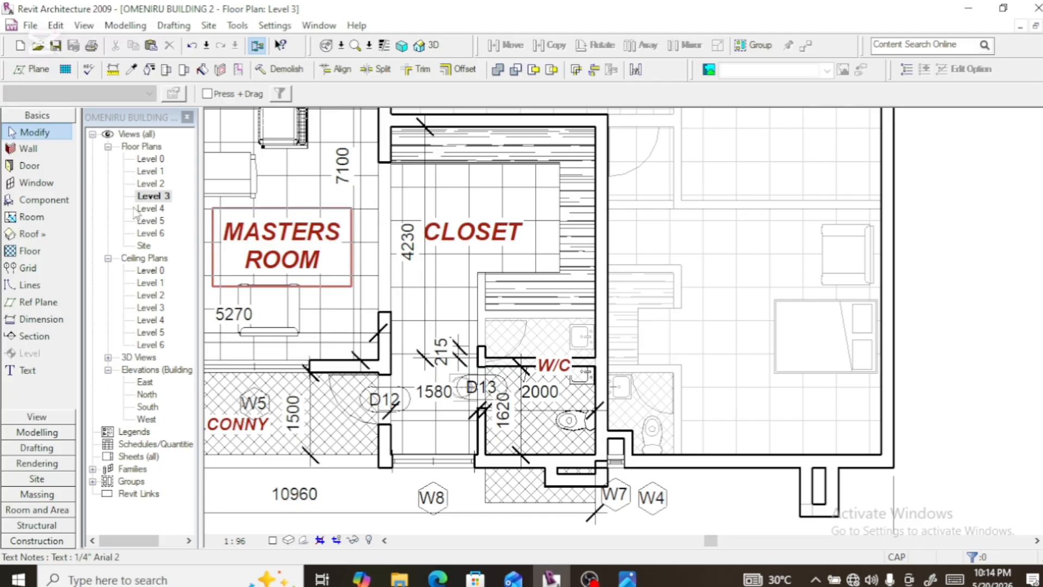
Dimension the closet's full width between the inner faces of its two side walls, with the line just above the CLOSET label
left_click(39, 324)
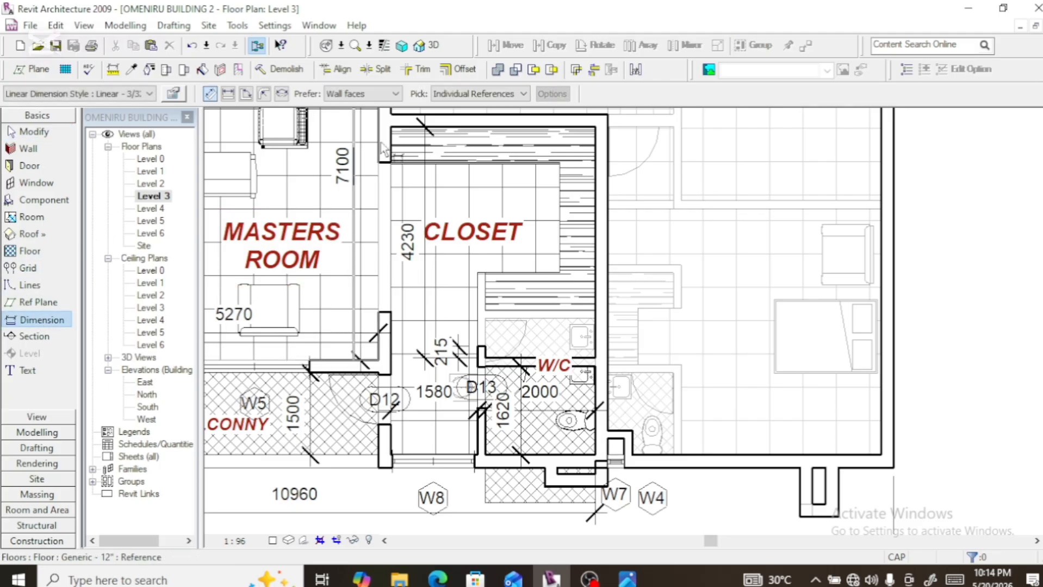
scroll(397, 144, "up", 3)
left_click(398, 151)
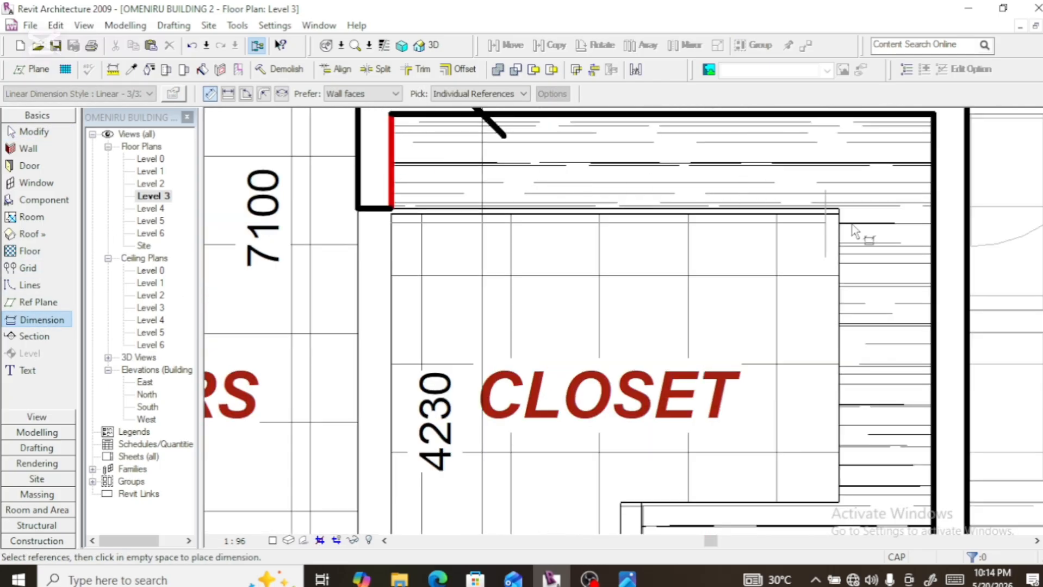
left_click(933, 217)
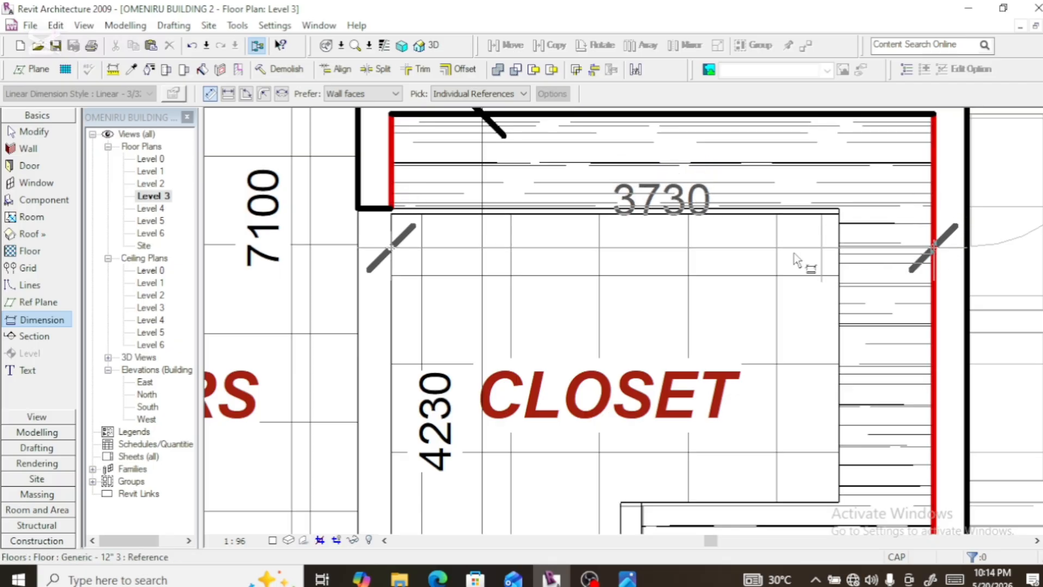
left_click(650, 303)
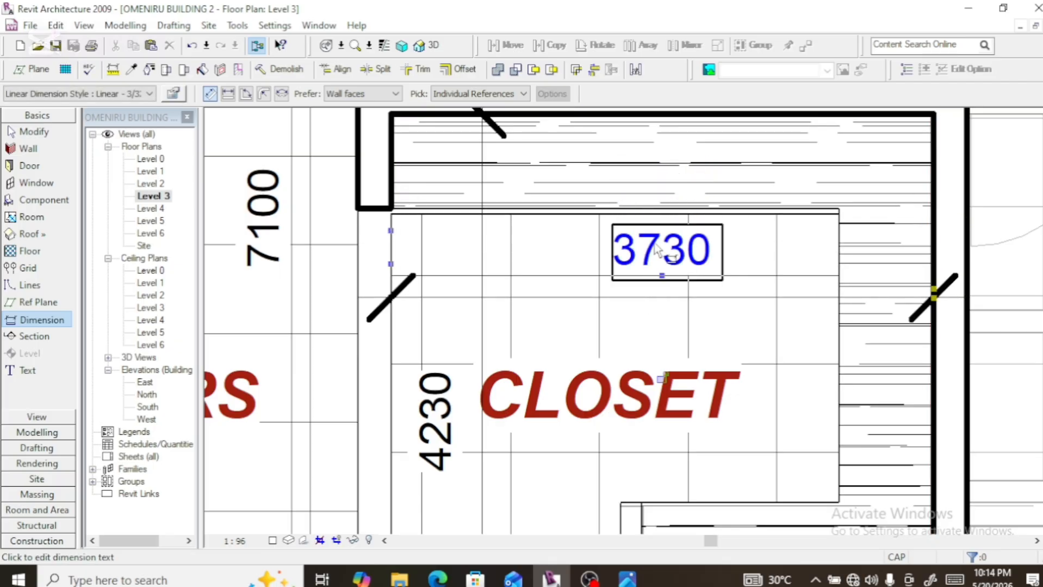
scroll(650, 304, "down", 5)
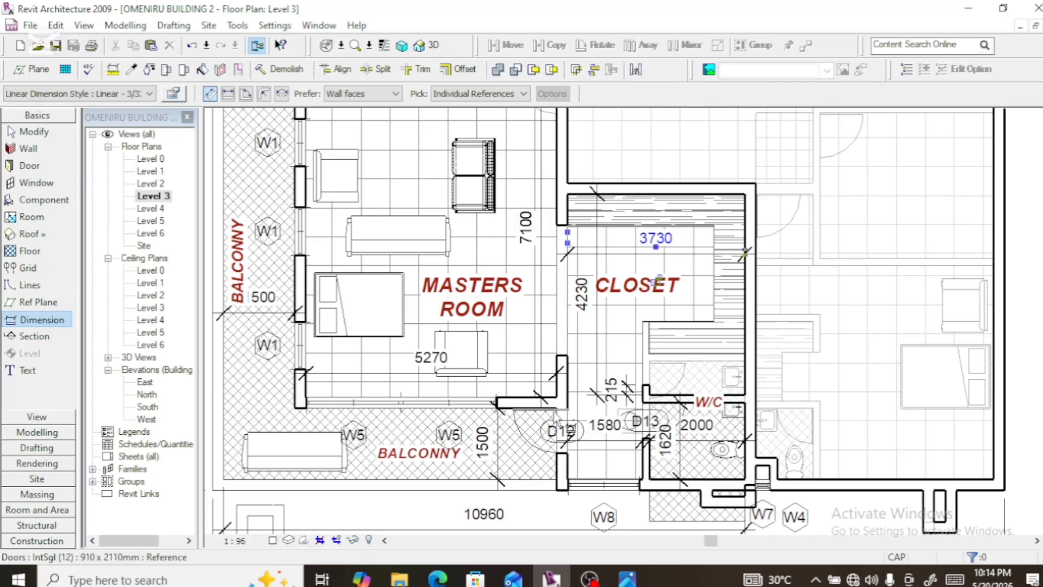
key("Escape")
key("Escape")
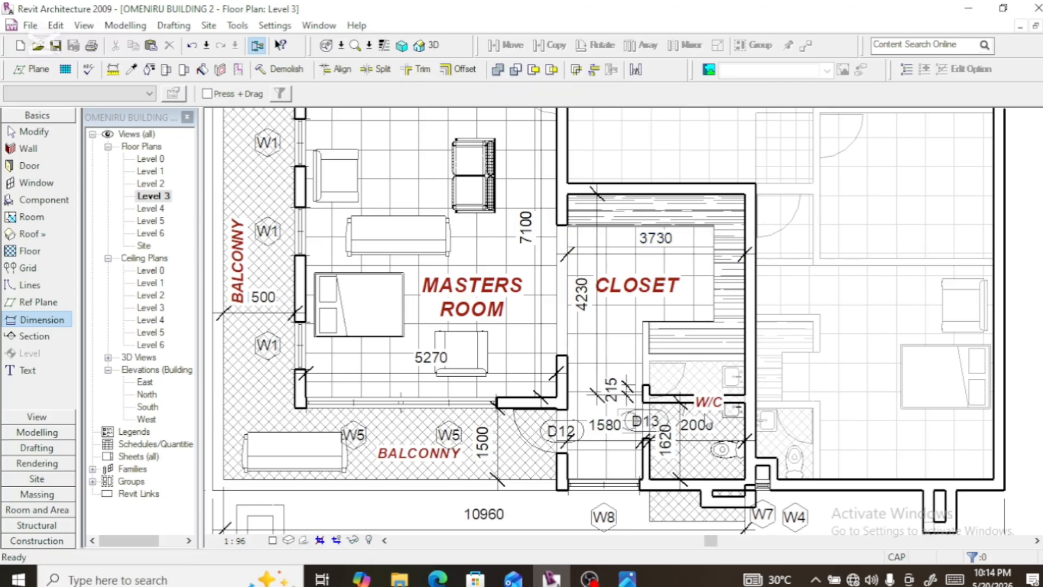
Move the partition wall between the closet and the W/C down until the W/C is about 1540 mm deep
scroll(683, 418, "up", 3)
scroll(684, 422, "down", 3)
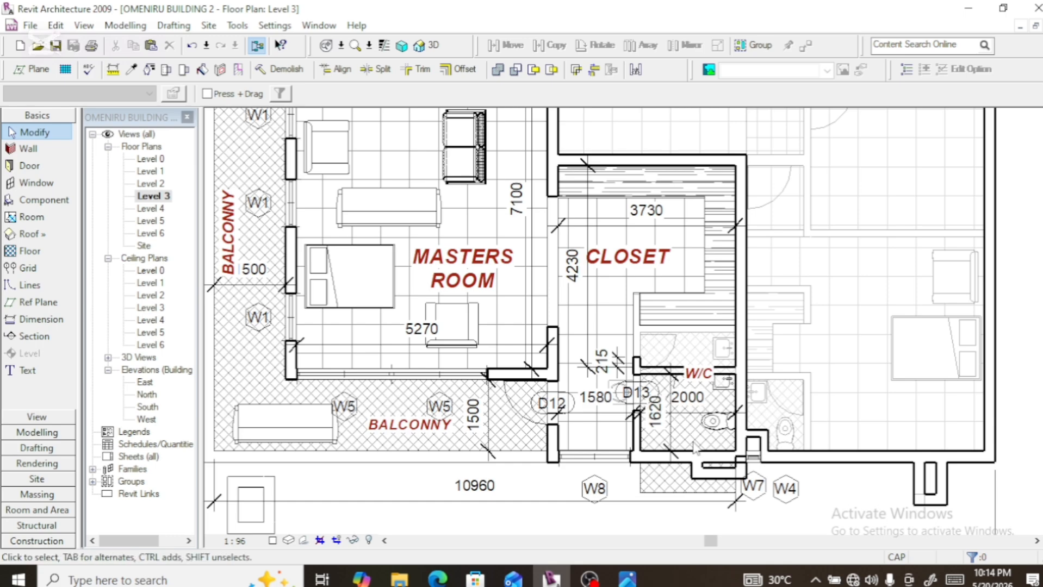
scroll(684, 423, "up", 2)
left_click(654, 322)
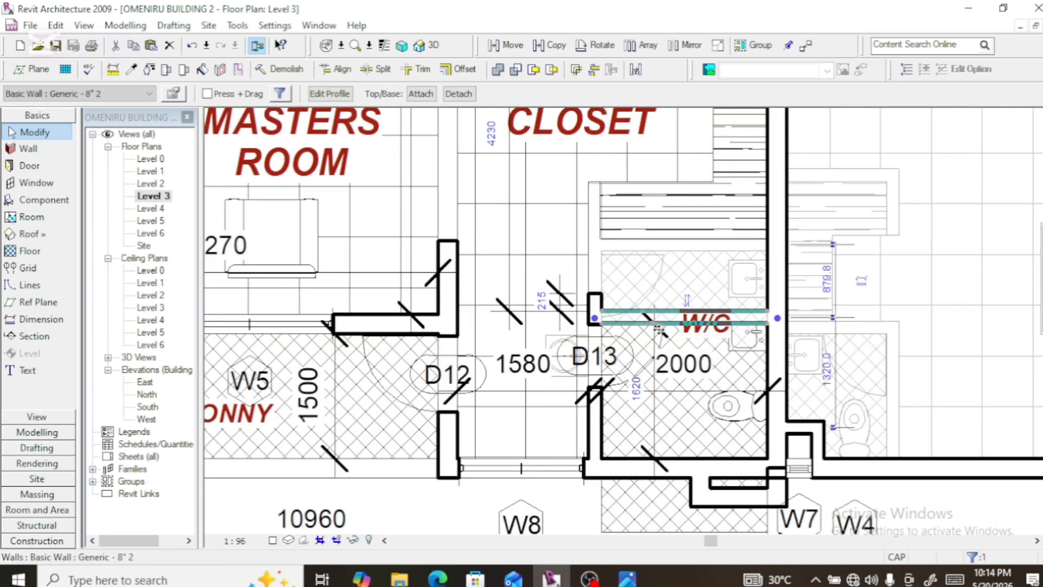
mouse_move(657, 320)
left_mouse_down()
mouse_move(668, 280)
mouse_move(673, 328)
mouse_move(663, 325)
left_mouse_up()
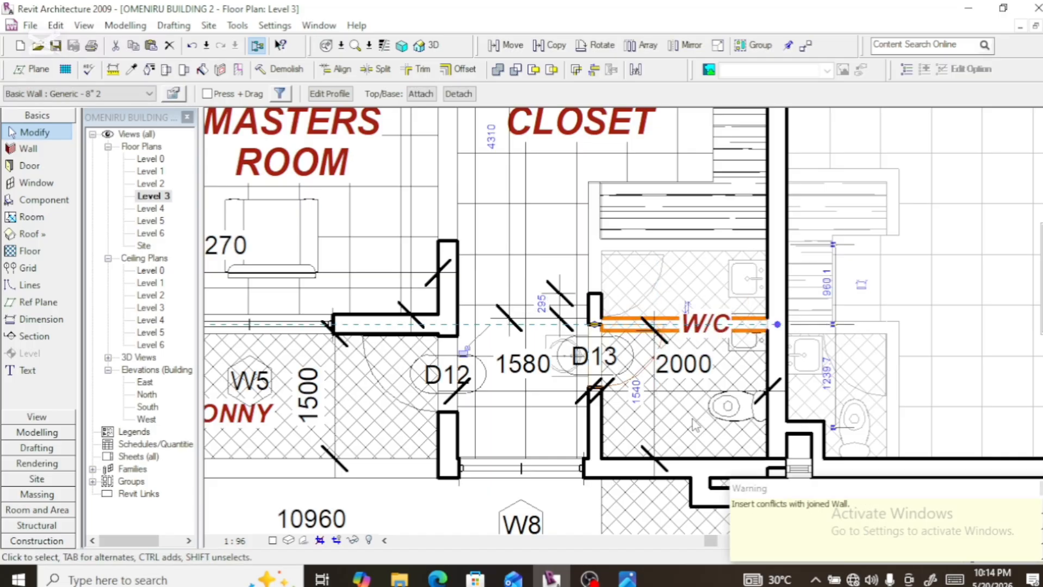
Try to trim the W/C partition and its door wall into a corner, and undo the trim
scroll(647, 427, "up", 2)
scroll(647, 427, "up", 1)
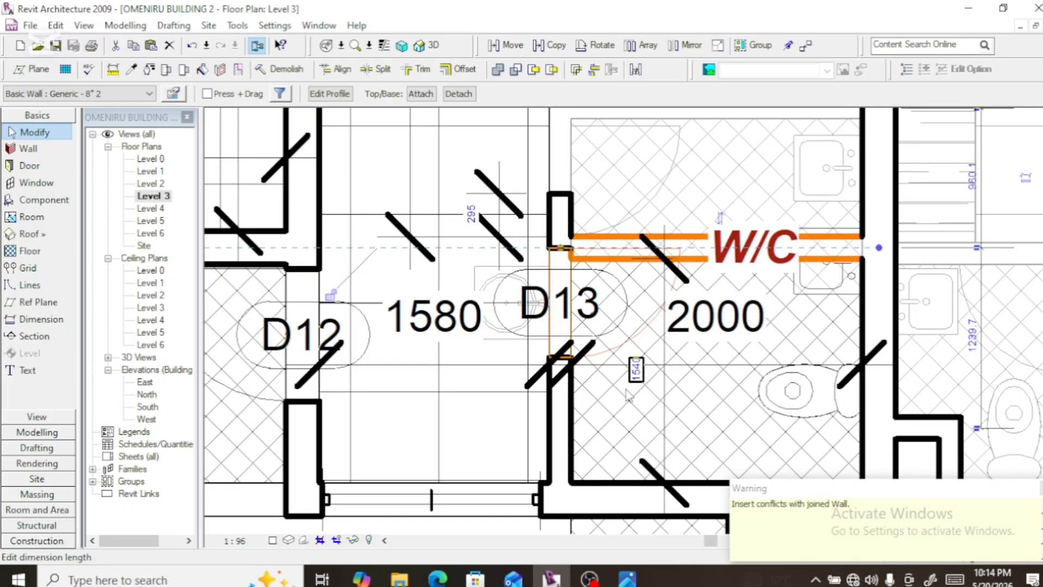
left_click(566, 222)
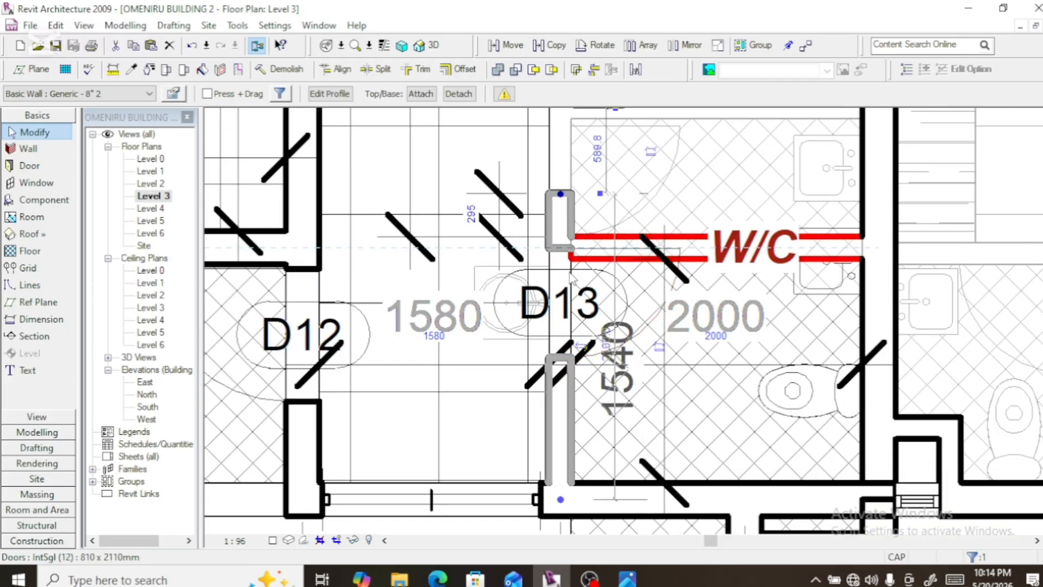
left_click(422, 70)
left_click(608, 253)
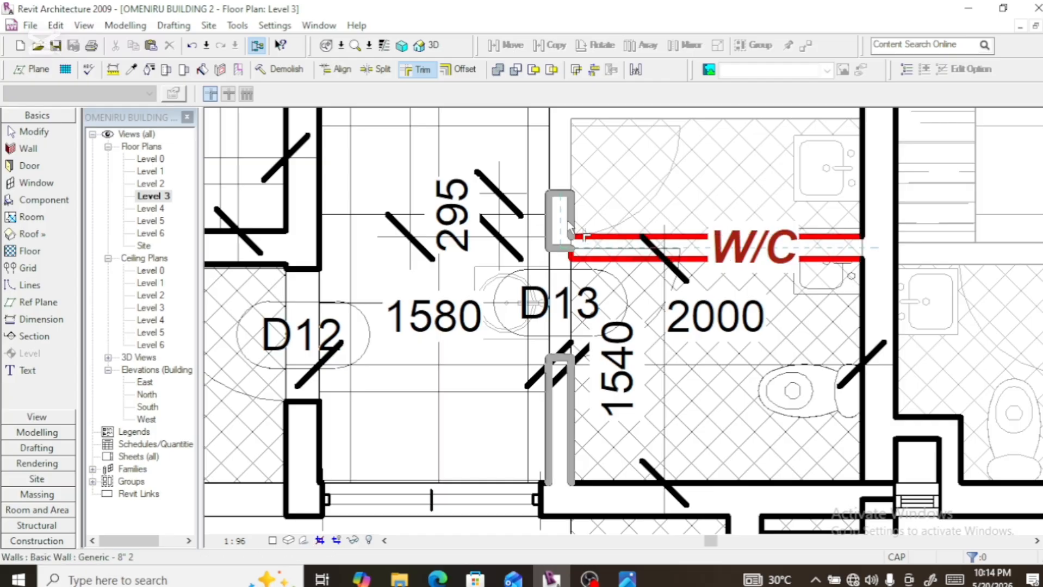
left_click(566, 224)
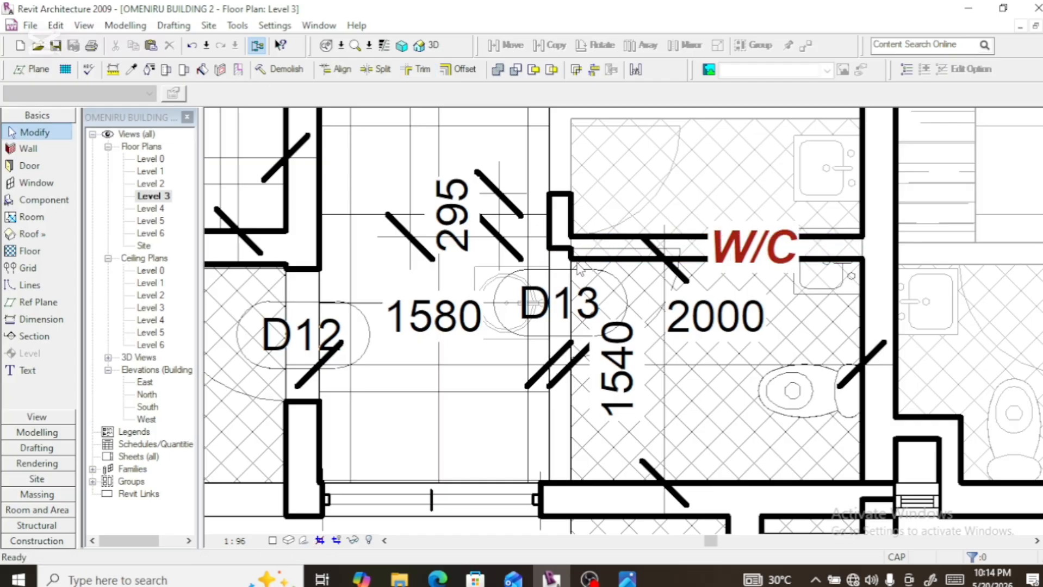
key("Escape")
key("Escape")
key("ctrl+z")
Nudge door D13 about 80 mm down its wall so its opening starts at the partition's lower face
left_click(570, 314)
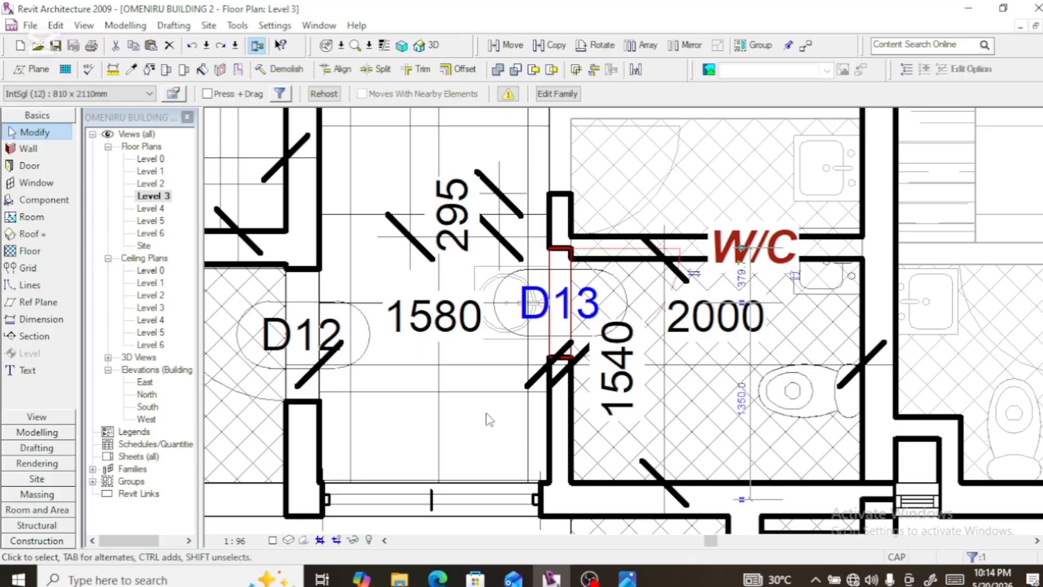
key("Down")
key("Down")
key("Down")
key("Down")
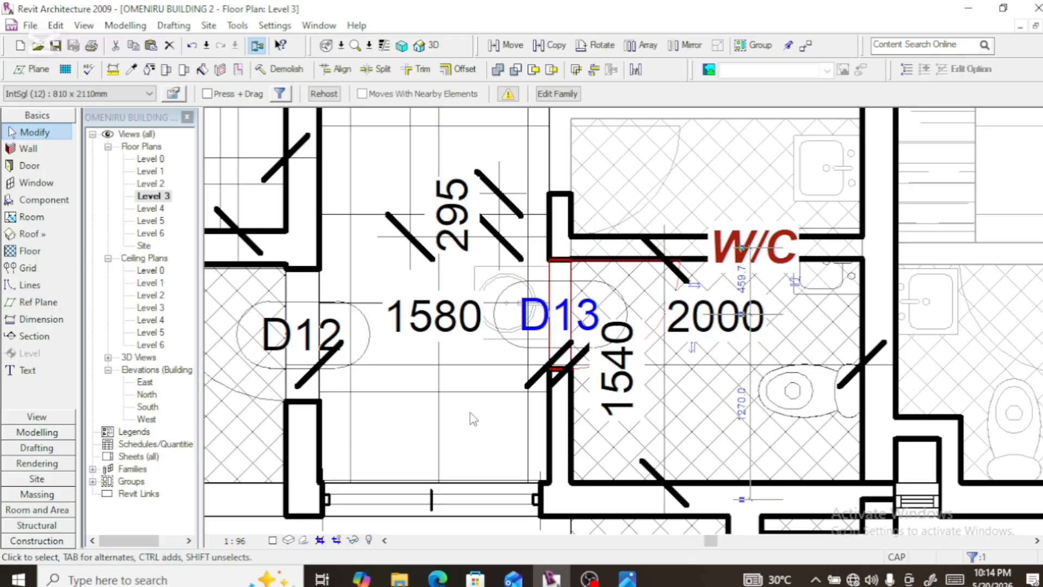
Change the W/C door's mark to D3
left_click(588, 321)
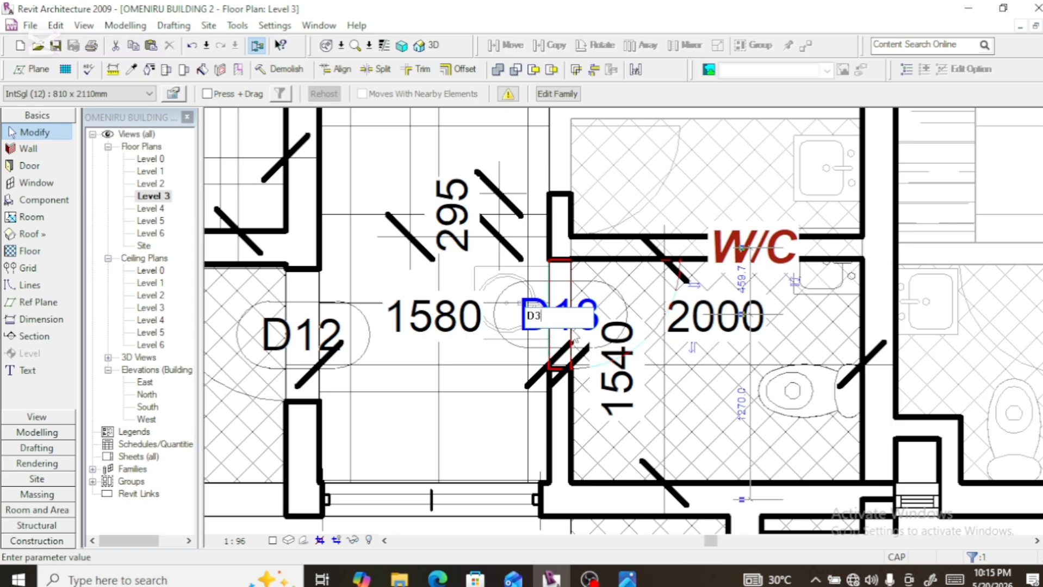
key("Return")
scroll(481, 433, "down", 2)
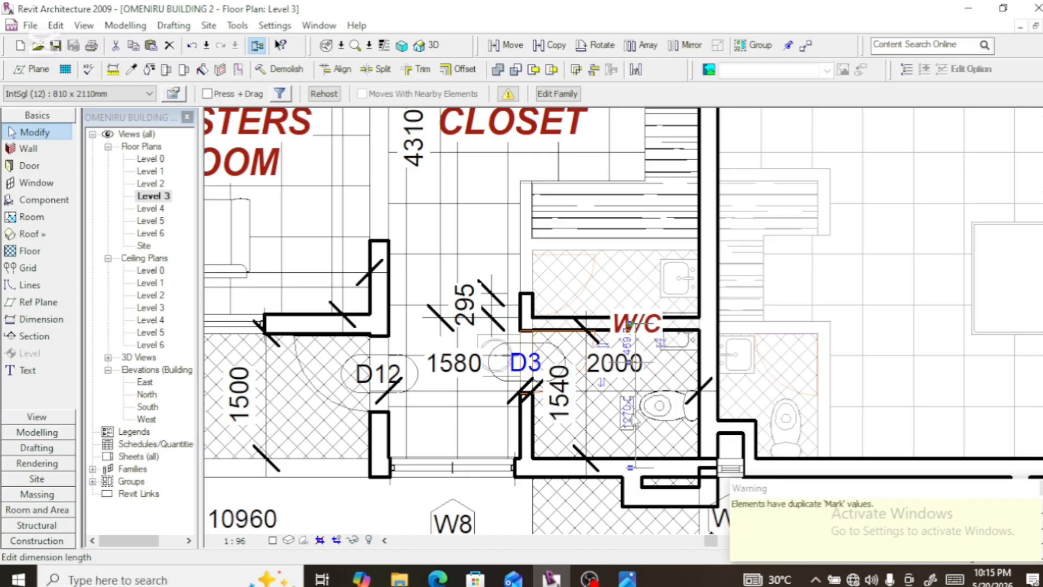
scroll(618, 433, "down", 2)
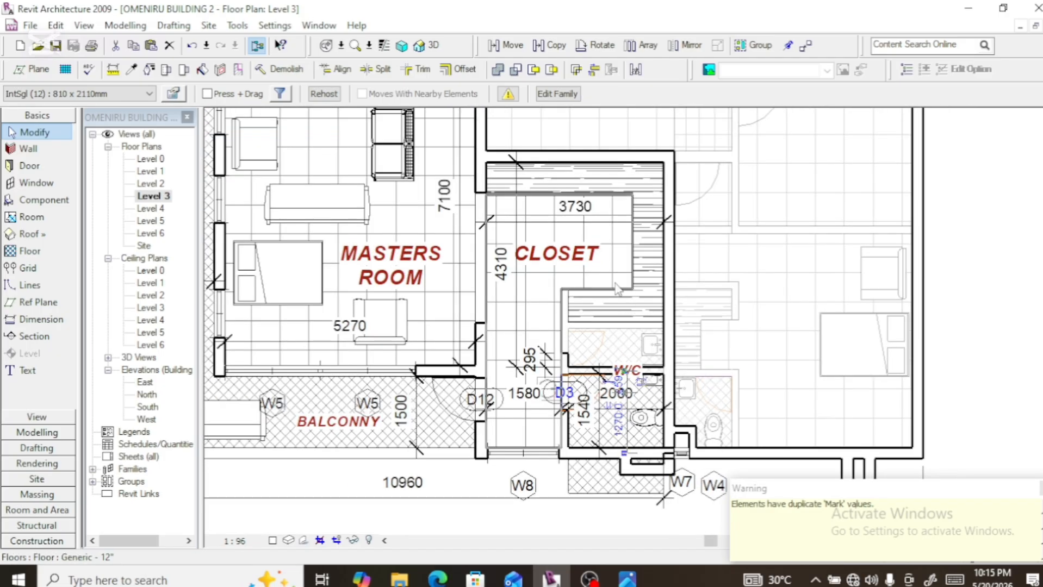
Edit the closet shelf floor's sketch, moving its lowest edge to the W/C partition and the lower arm's upper edge about 850 mm above it
left_click(614, 325)
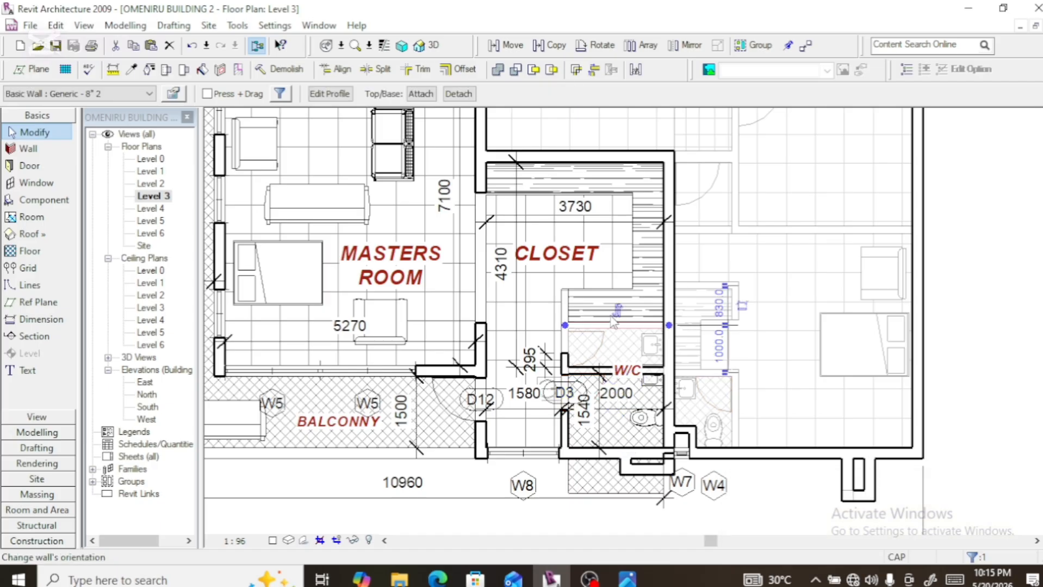
scroll(560, 434, "up", 2)
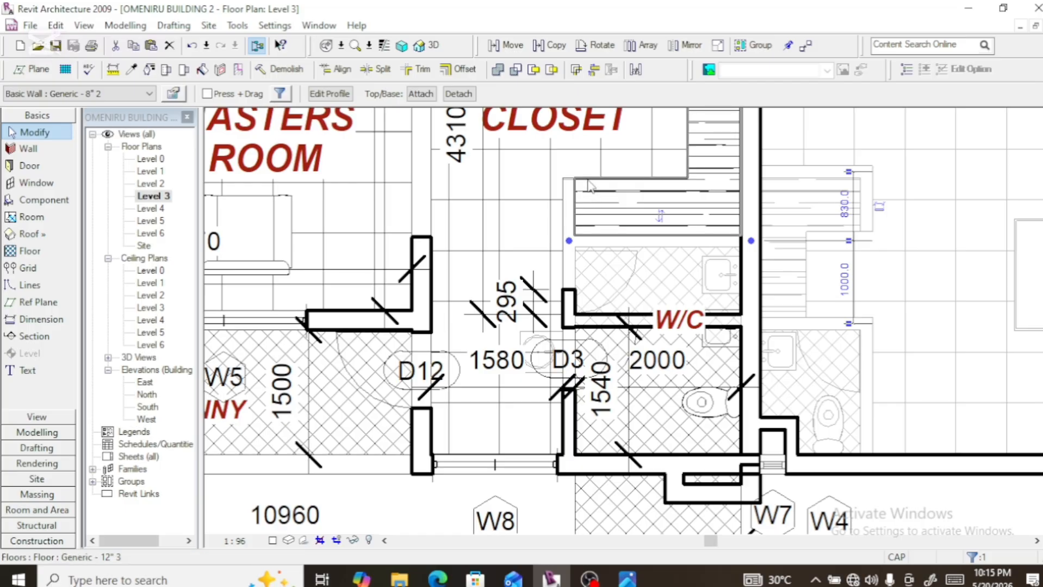
left_click(616, 213)
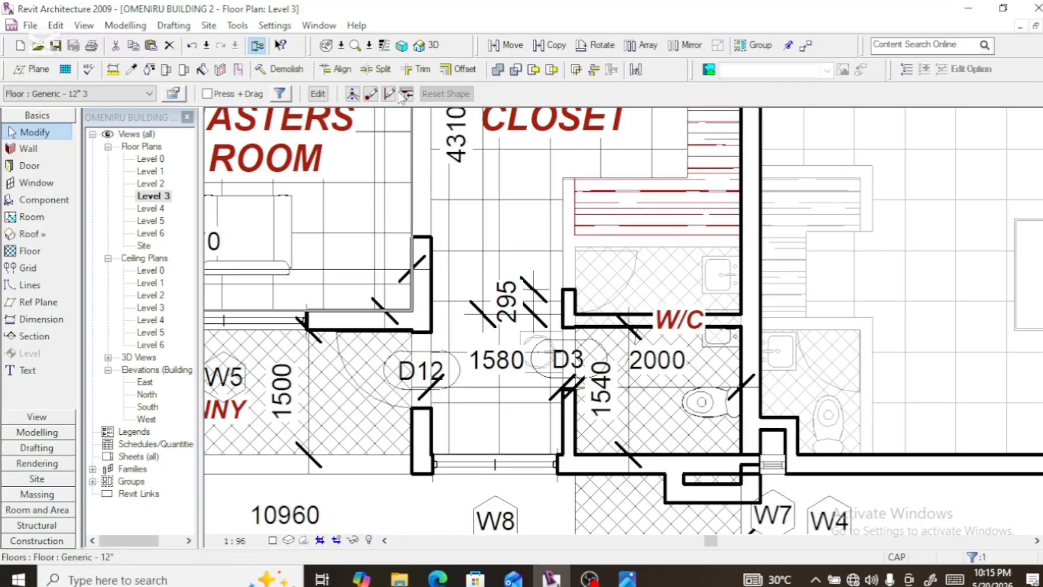
left_click(319, 94)
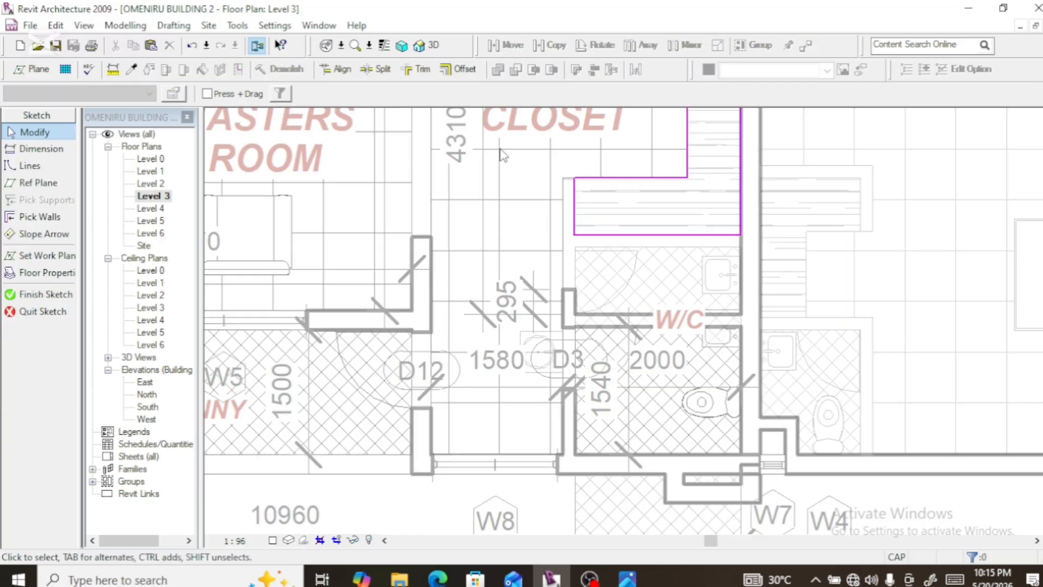
left_click(629, 235)
left_click_drag(629, 235, 638, 317)
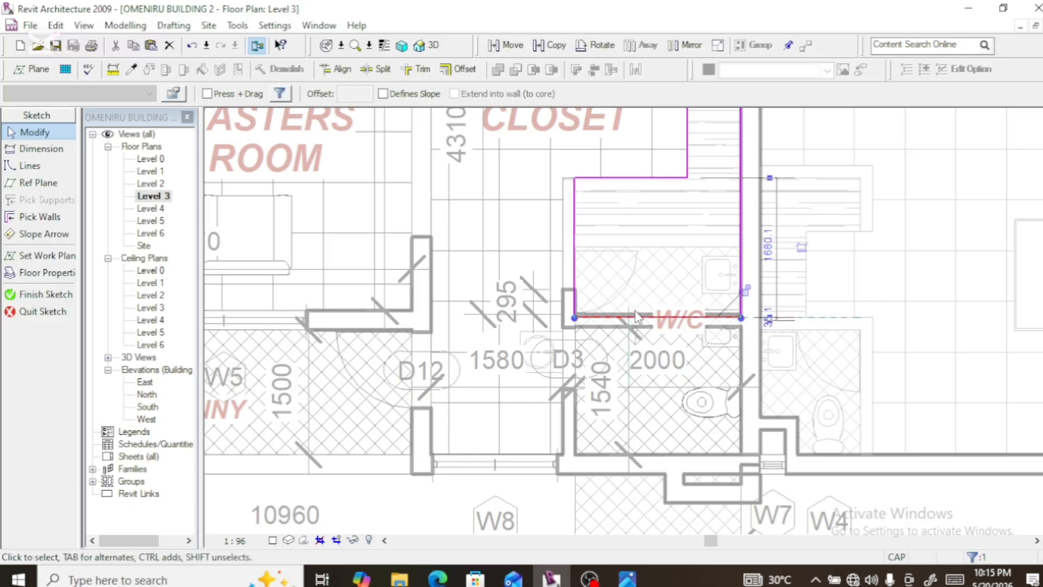
left_click(630, 177)
left_click_drag(628, 192, 625, 262)
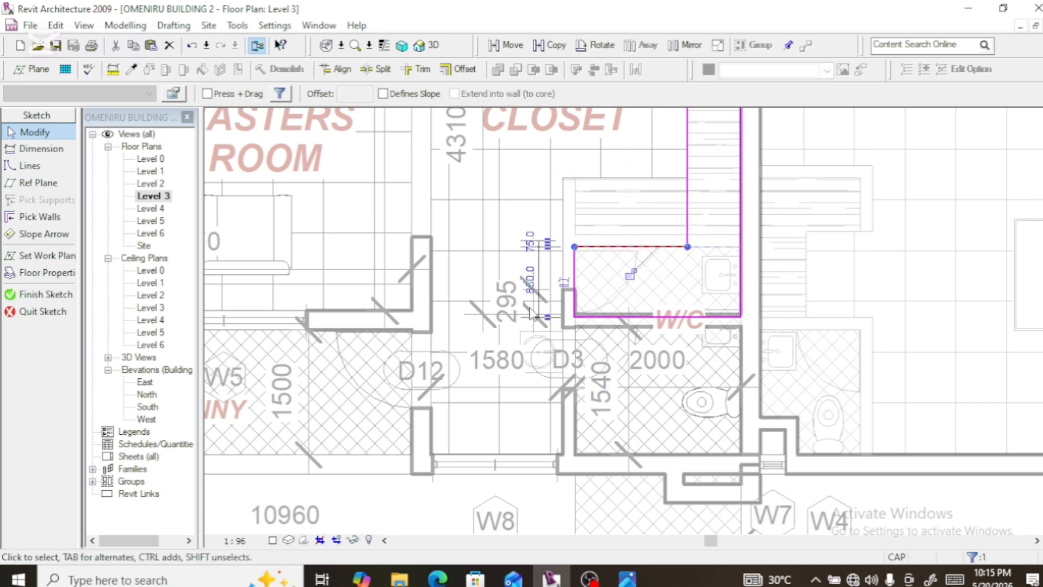
Delete the boundary lines of the shelf sketch's upper arm and its inner vertical edge, leaving the lower arm and outer wall line
scroll(522, 404, "down", 2)
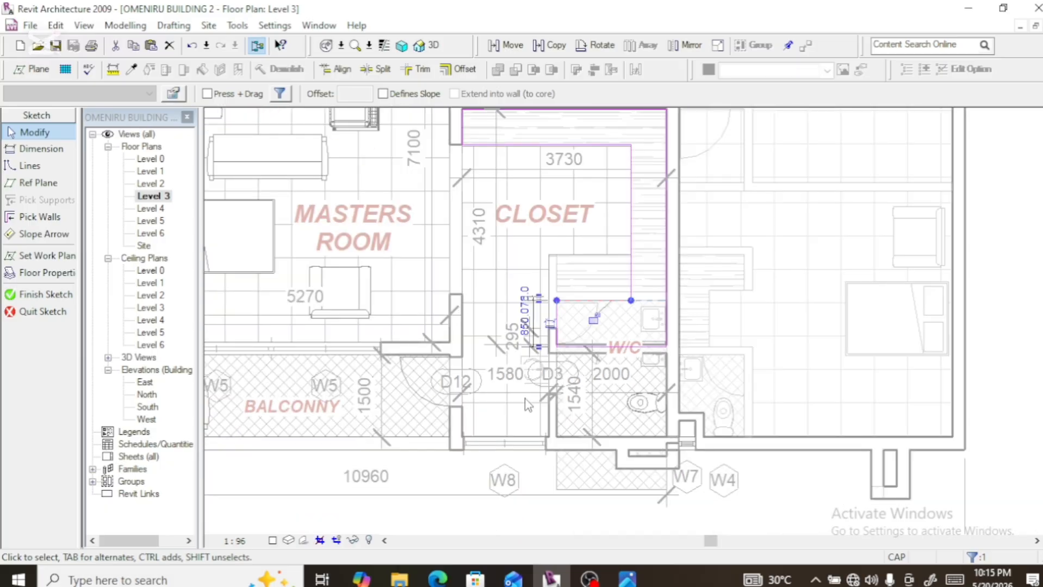
left_click(571, 146)
left_click(528, 154)
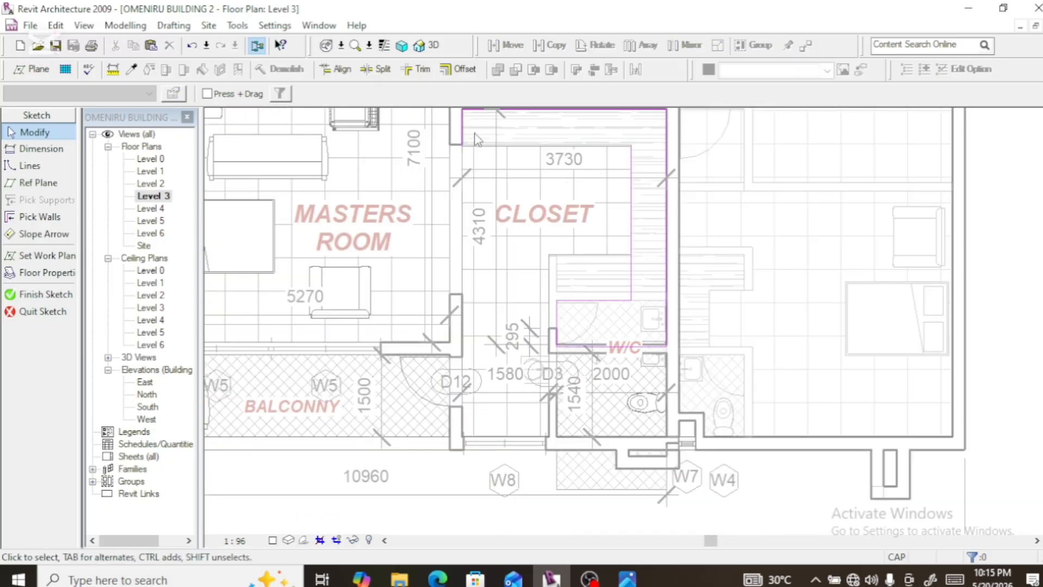
left_click(527, 110)
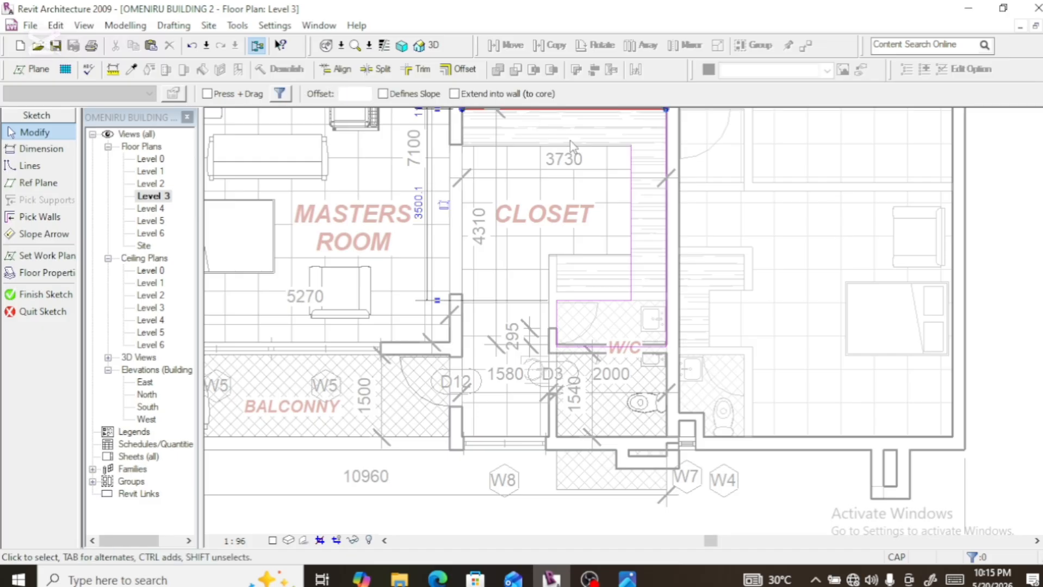
left_click(633, 176)
key("Delete")
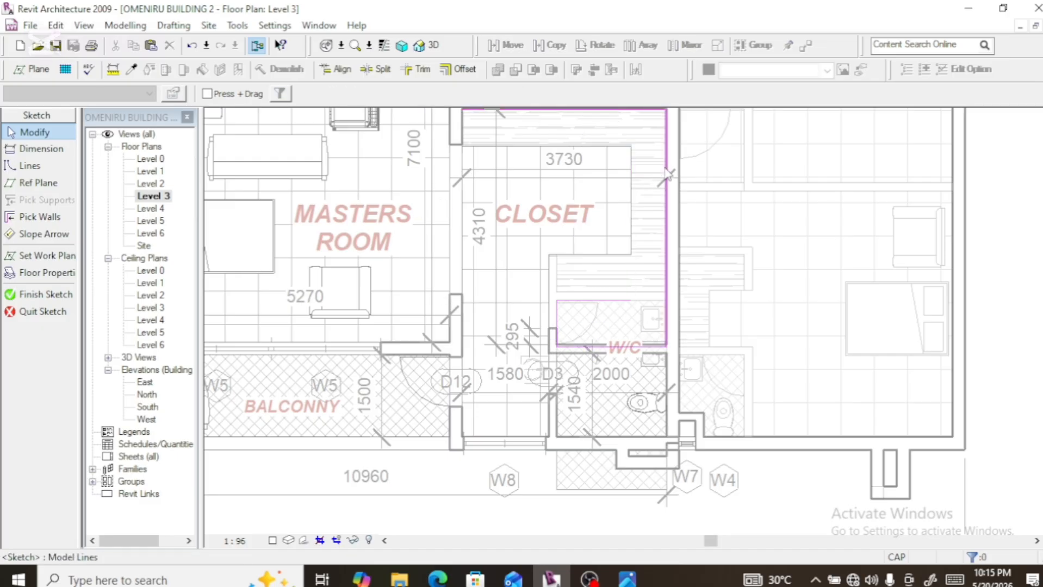
left_click(604, 111)
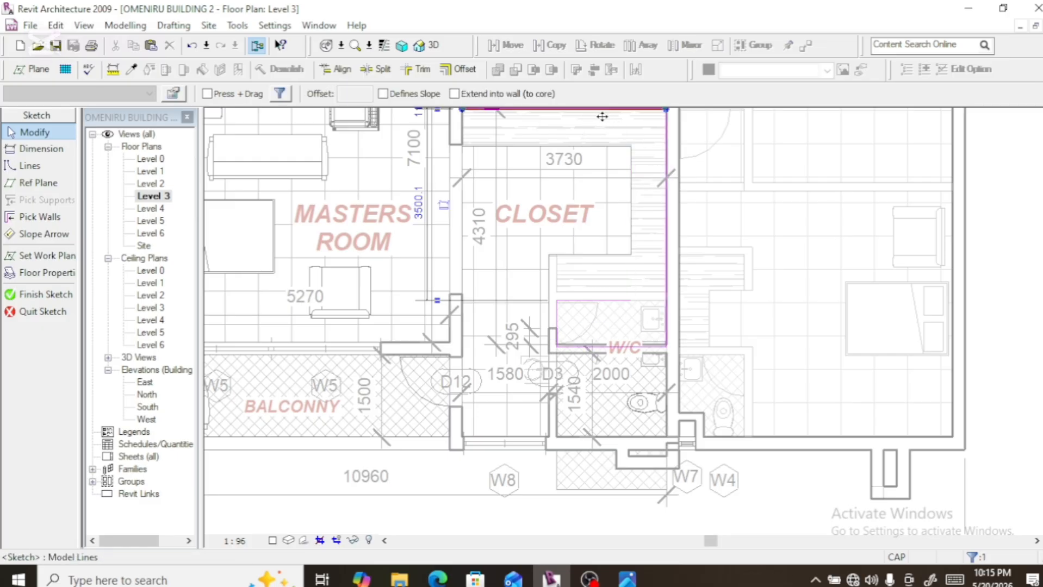
key("Delete")
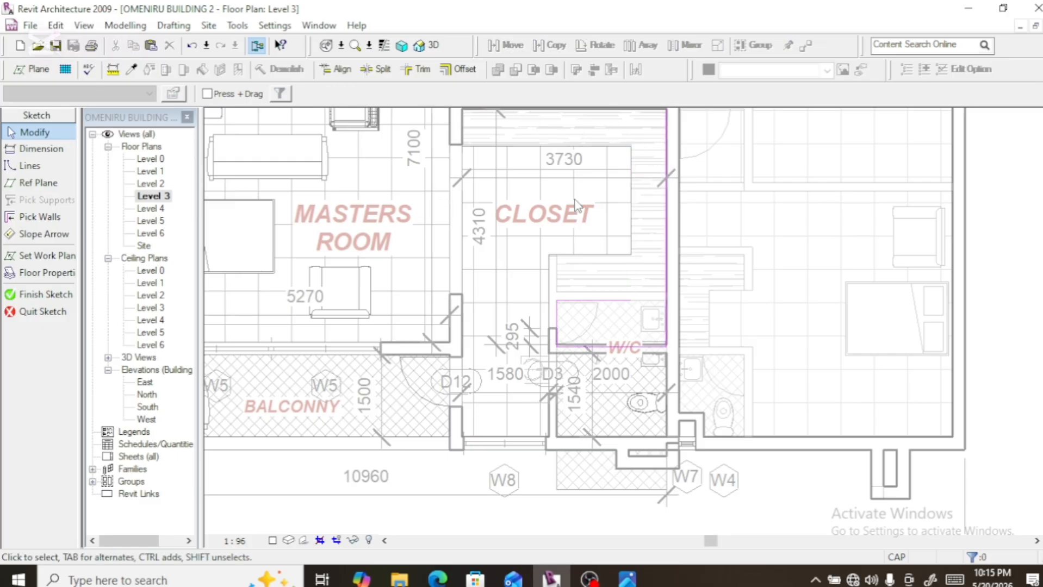
Trim the shelf sketch's upper edge to the outer wall line so the boundary closes as a rectangle
left_click(440, 71)
left_click(594, 301)
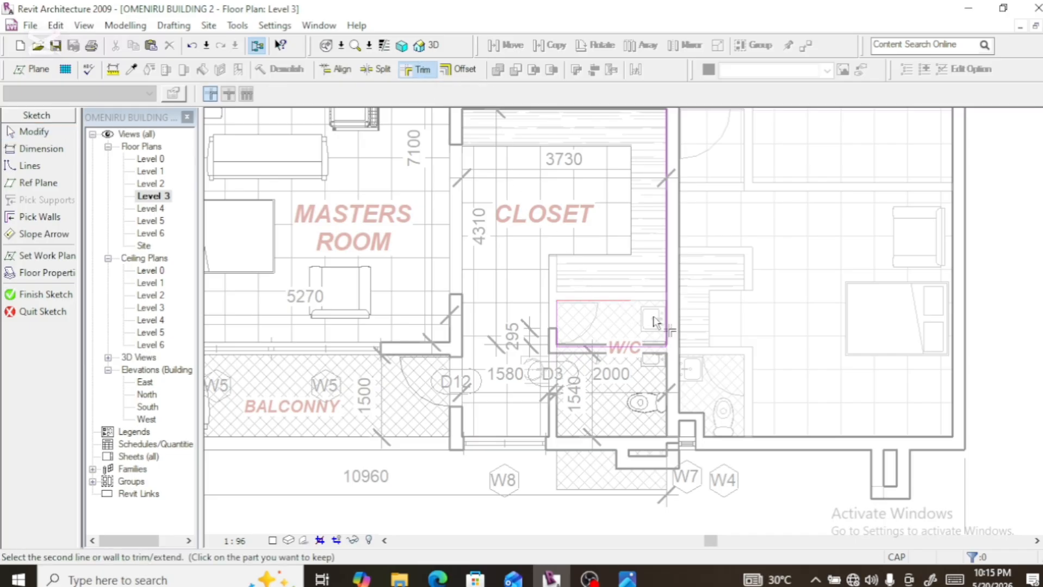
left_click(665, 327)
scroll(593, 359, "up", 5)
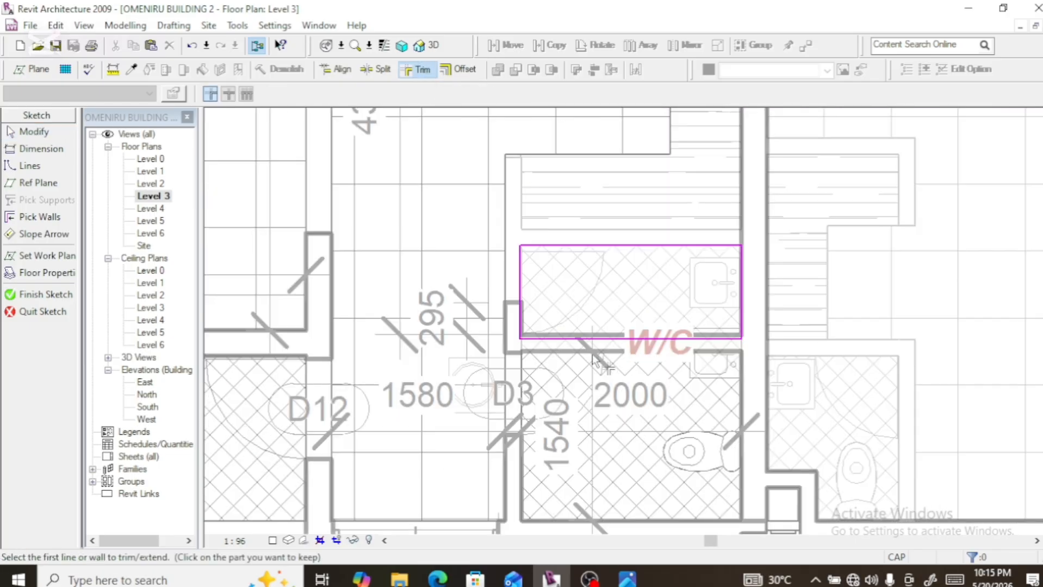
key("Escape")
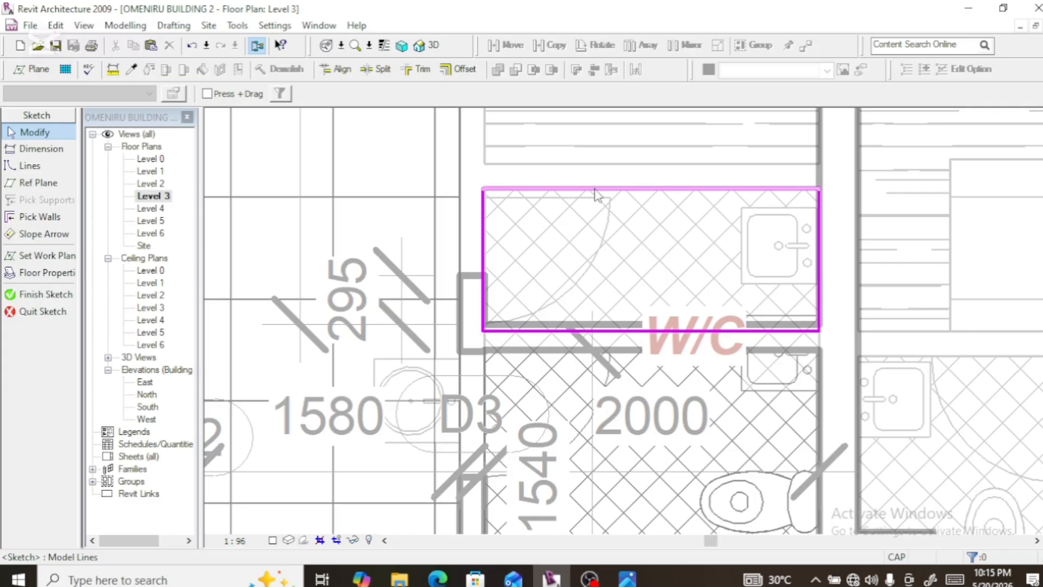
Dimension the distance between the shelf sketch's lower and upper edges
left_click(596, 189)
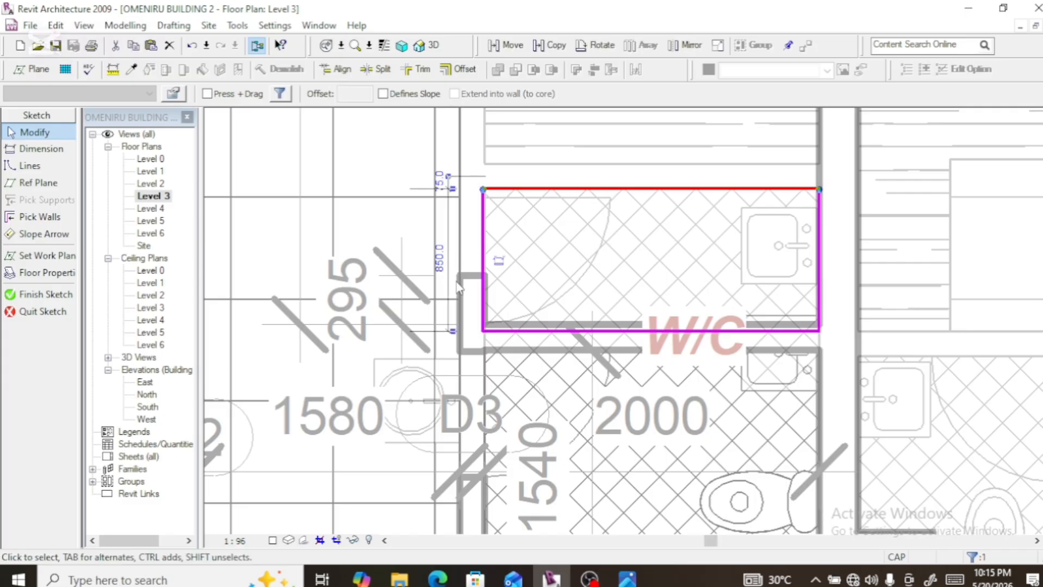
left_click(40, 149)
scroll(568, 338, "up", 4)
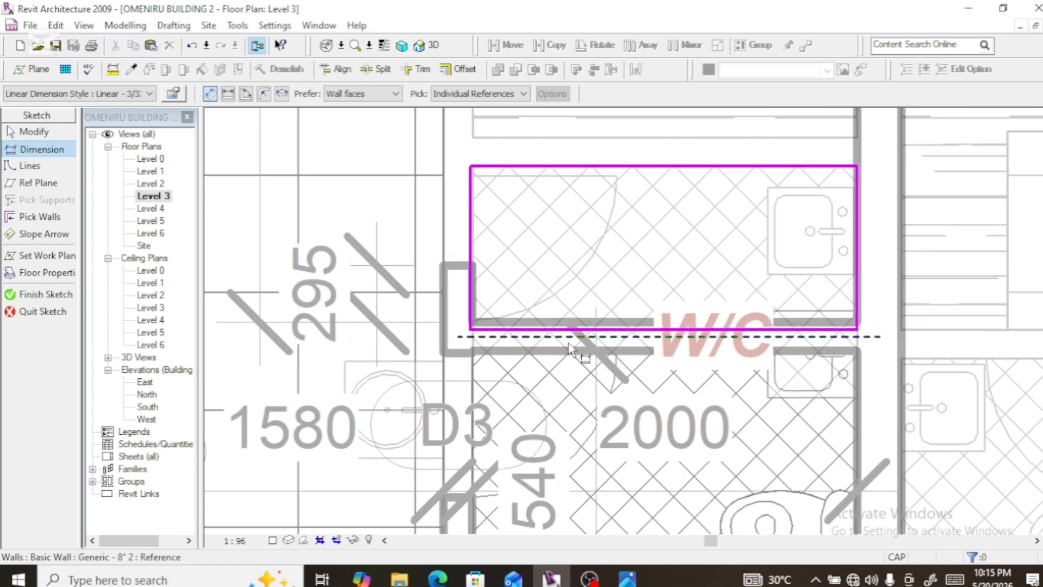
scroll(571, 322, "down", 3)
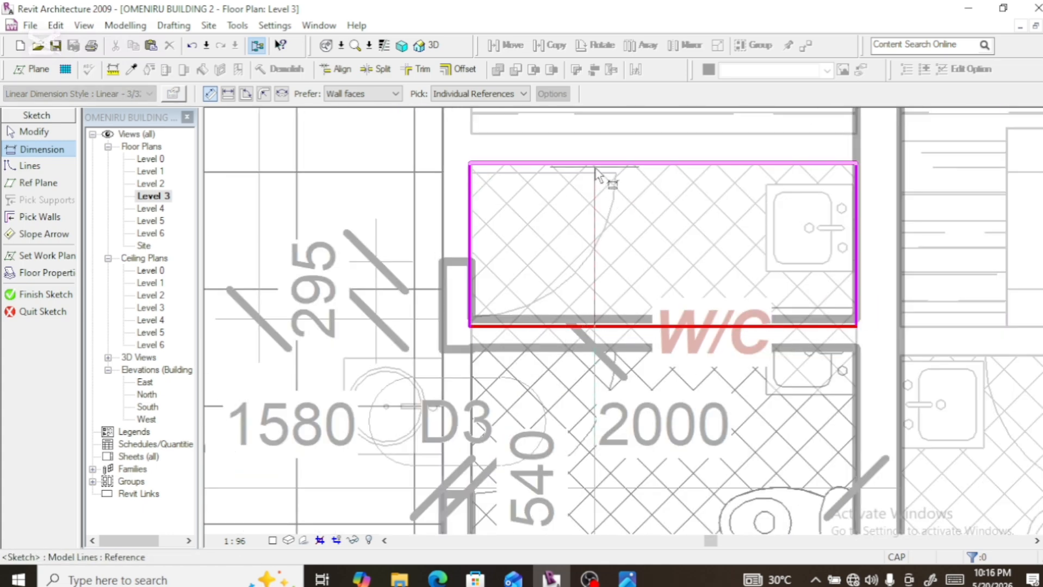
left_click(596, 165)
left_click(637, 248)
key("Escape")
key("Escape")
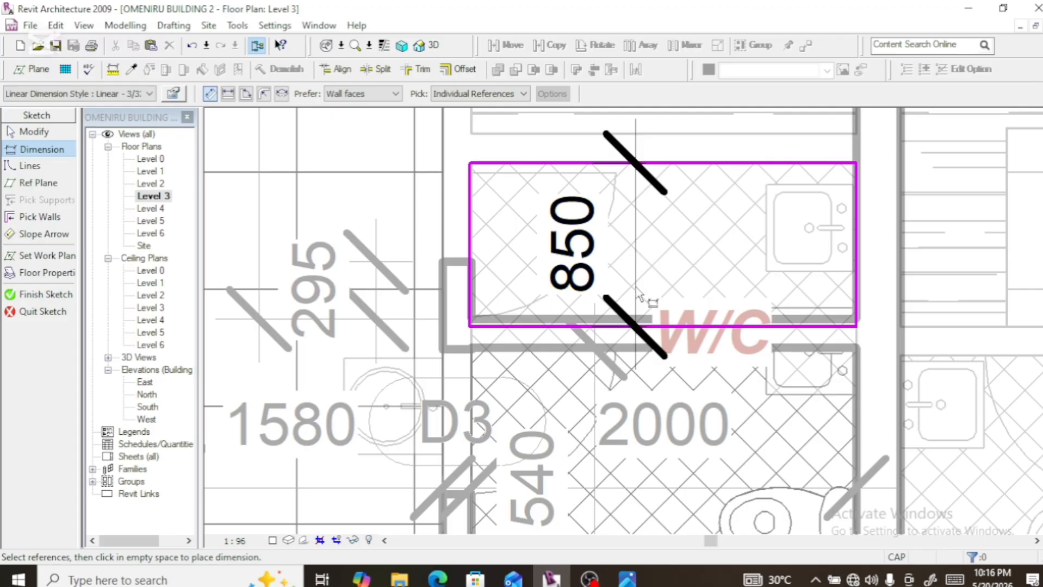
Move the shelf sketch's lowest edge up about 40 mm onto the W/C partition's upper face
left_click(620, 332)
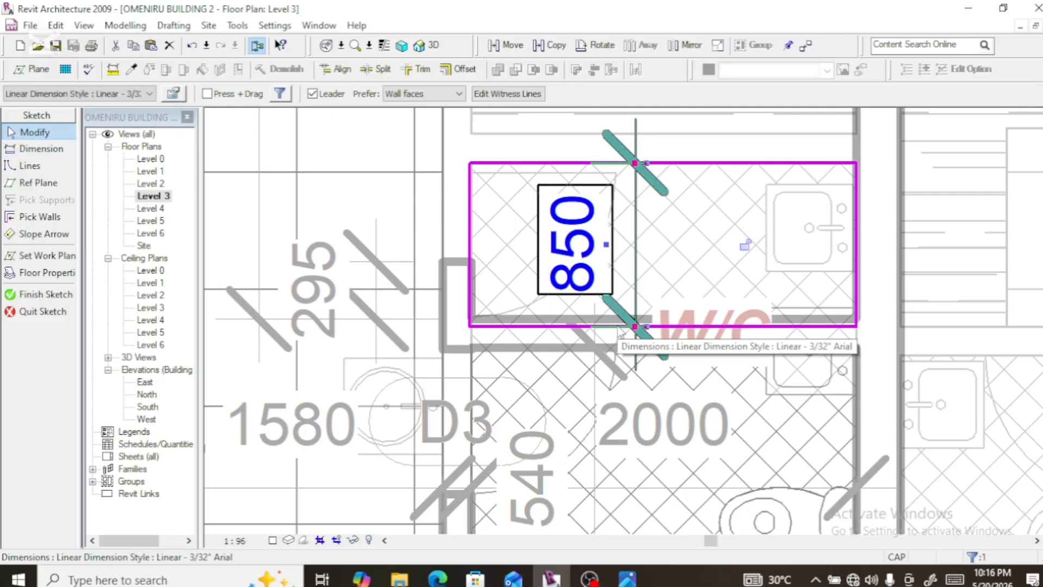
scroll(728, 332, "up", 3)
left_click(724, 327)
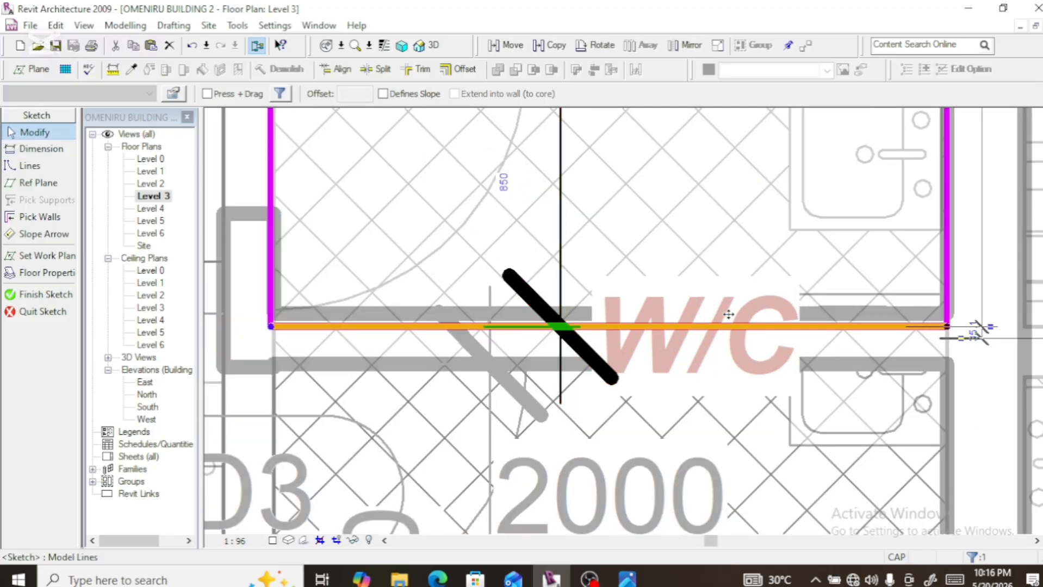
mouse_move(728, 314)
left_mouse_down()
mouse_move(720, 298)
mouse_move(743, 314)
left_mouse_up()
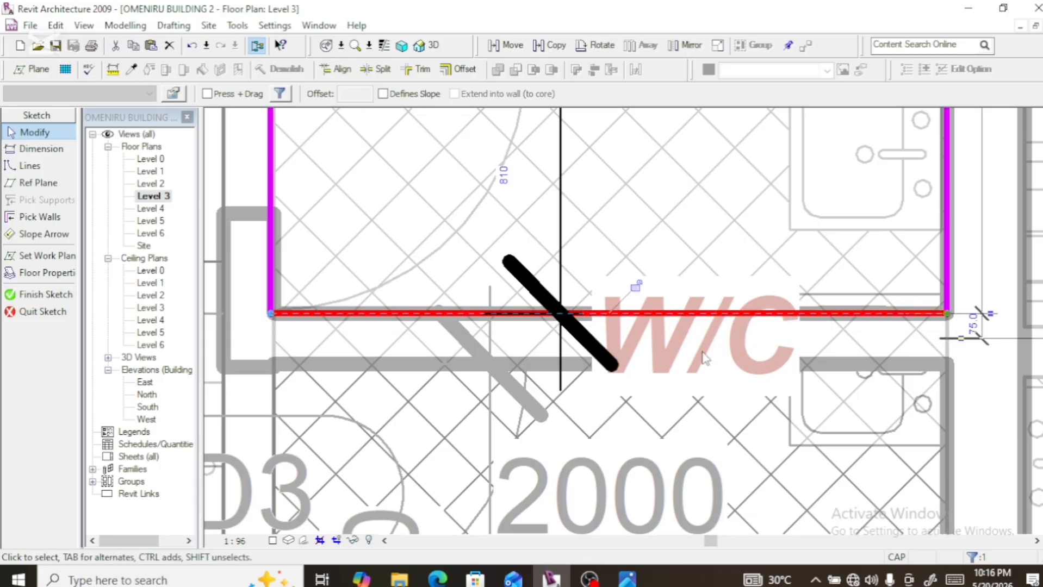
scroll(705, 359, "down", 4)
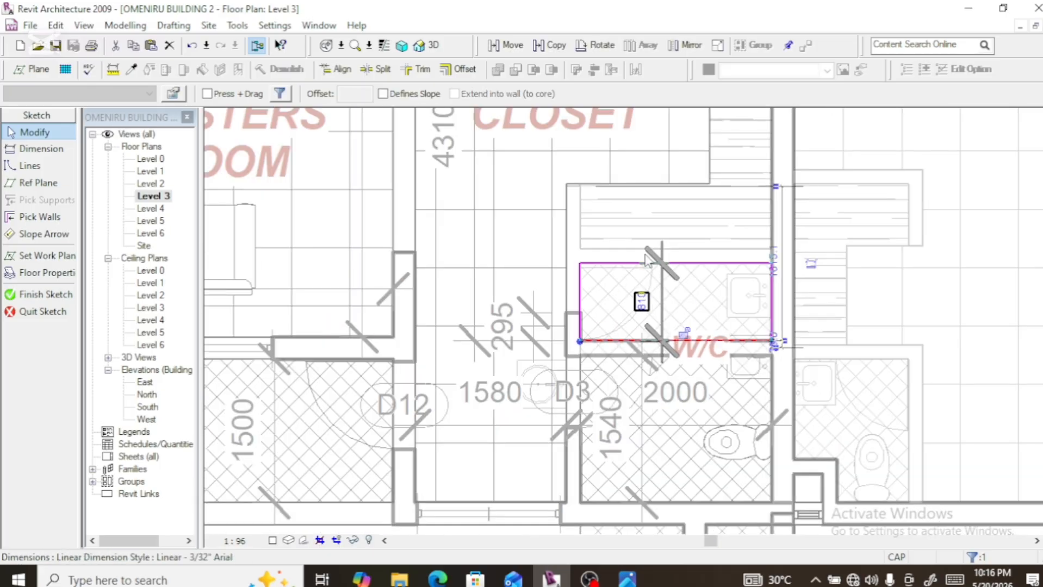
Set the shelf's depth to 650 mm by adjusting its upper edge, and finish the floor sketch
left_click(641, 300)
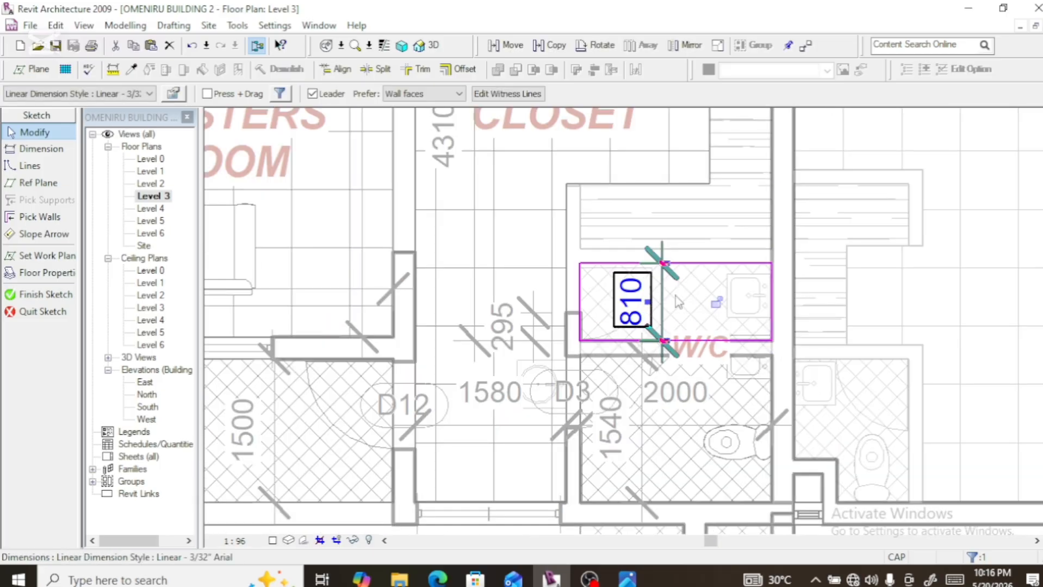
left_click(702, 265)
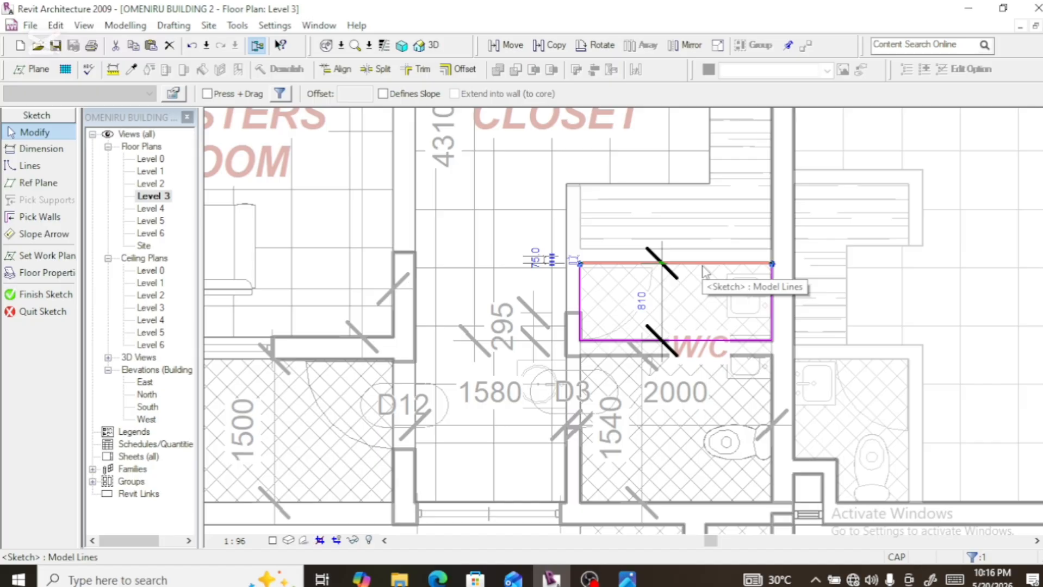
left_click(641, 299)
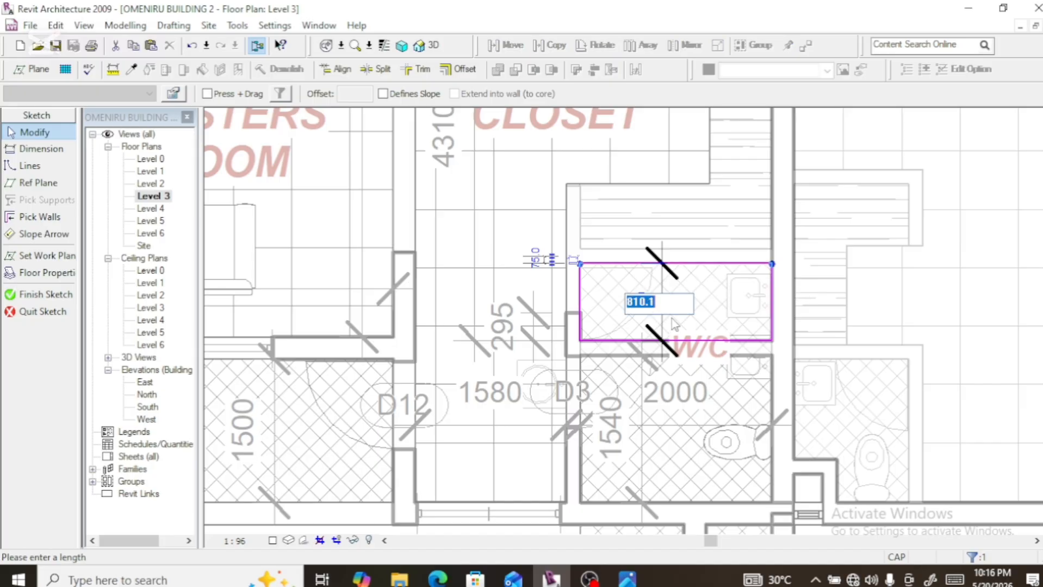
key("Return")
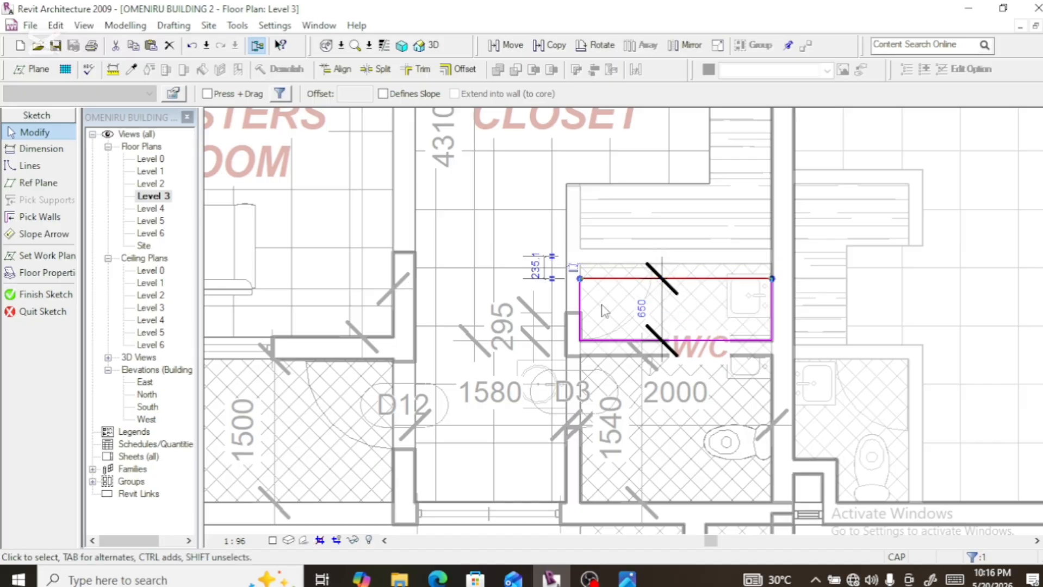
scroll(600, 307, "down", 3)
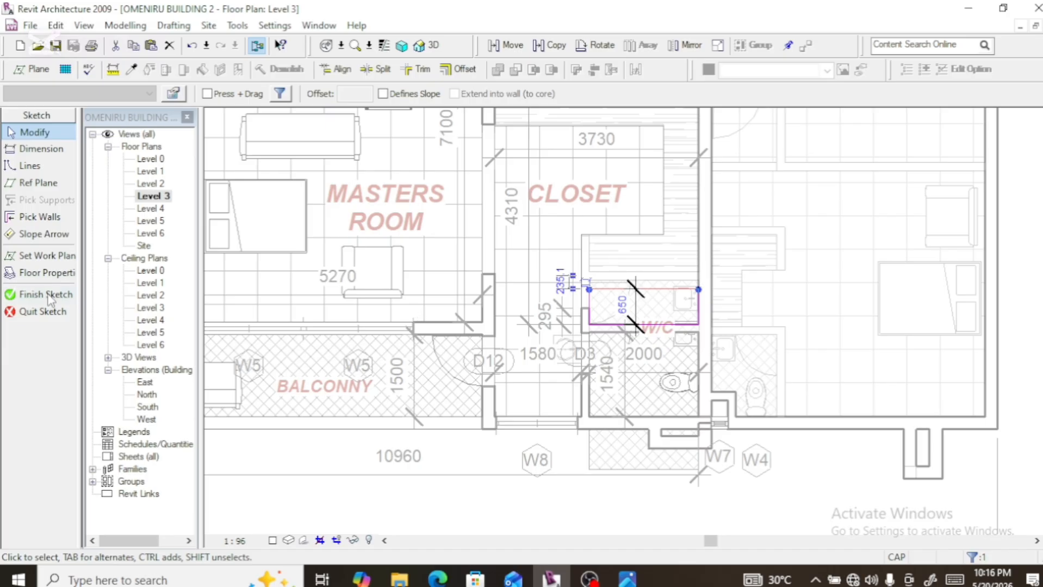
left_click(46, 294)
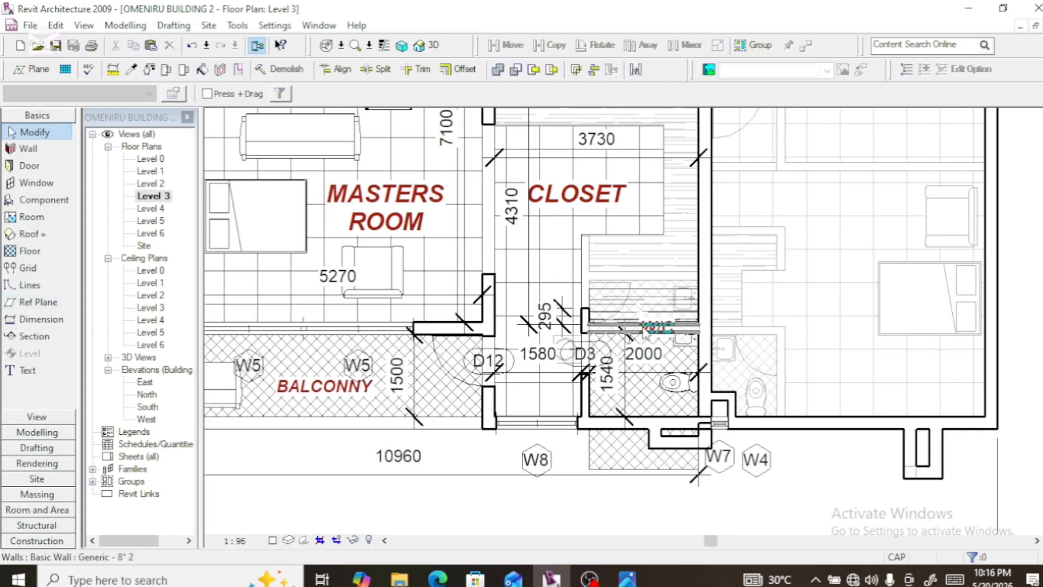
Extend the upper end of the W/C door wall to about 695 mm above the partition, near the shelf's upper edge
scroll(580, 320, "up", 3)
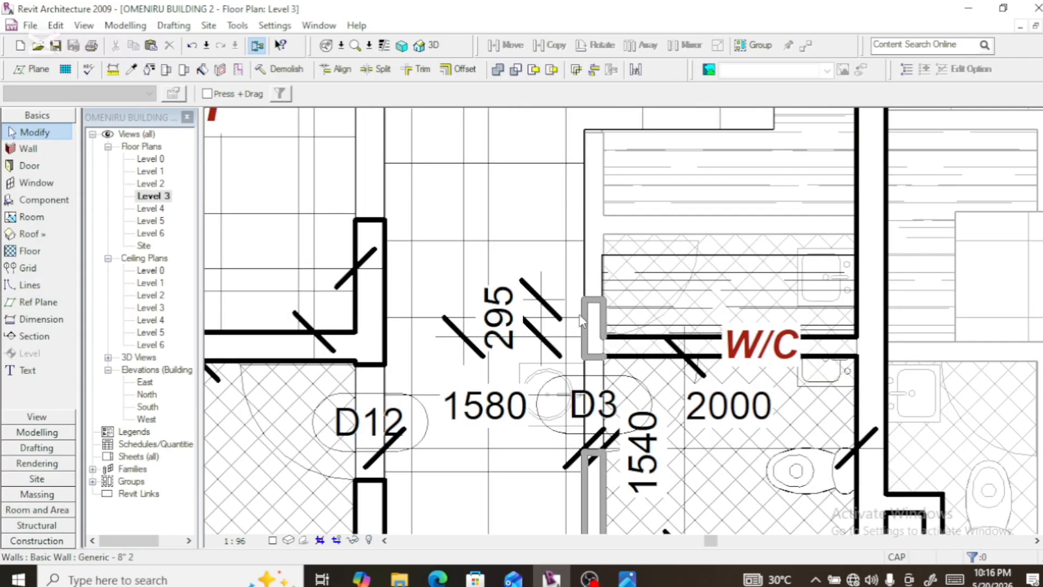
left_click(580, 314)
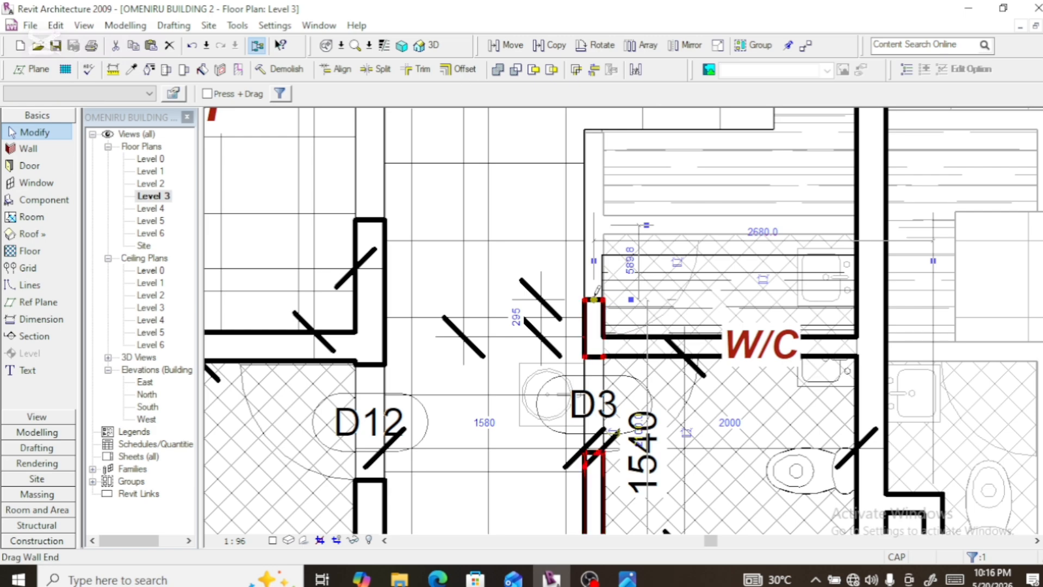
left_click_drag(593, 299, 596, 250)
scroll(597, 250, "down", 2)
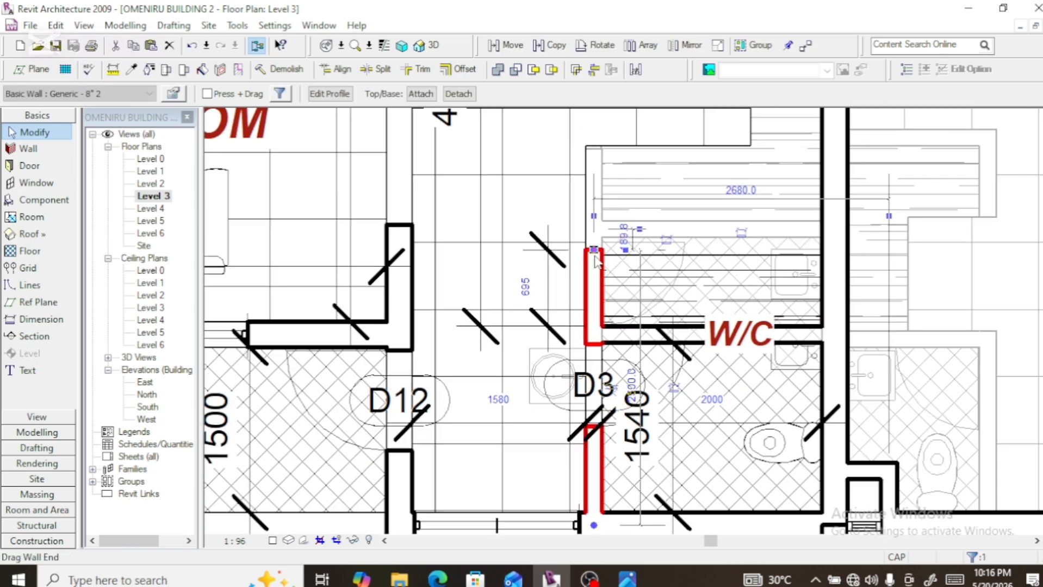
Delete door D12 between the balcony and the passage beside the W/C
left_click(461, 371)
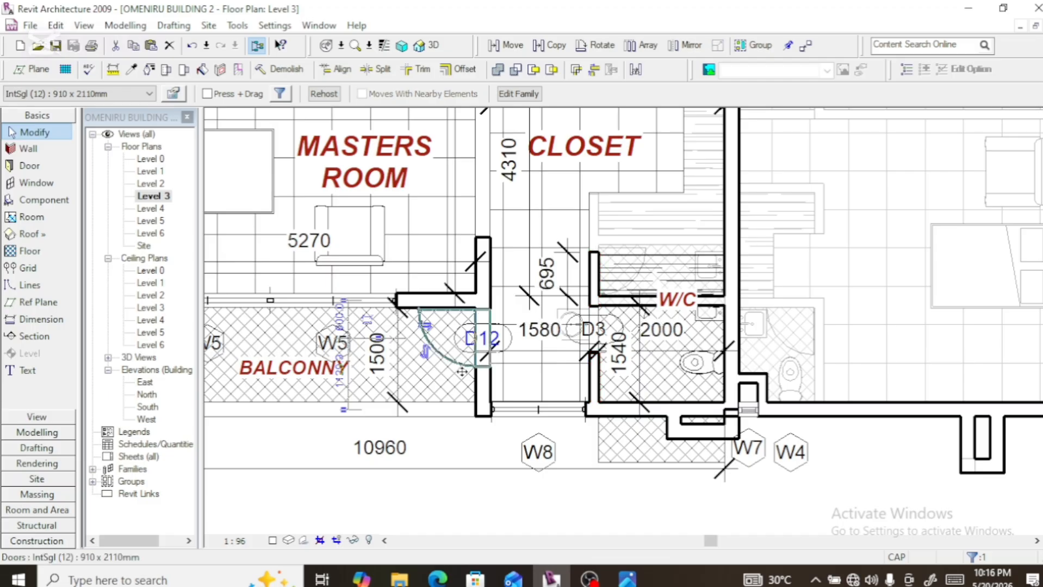
key("Escape")
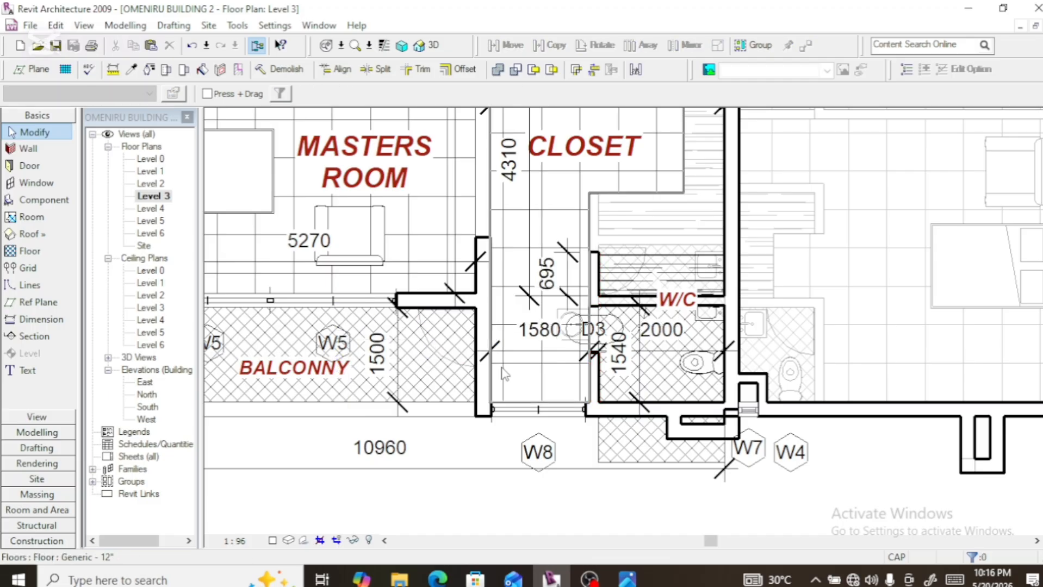
scroll(522, 375, "down", 2)
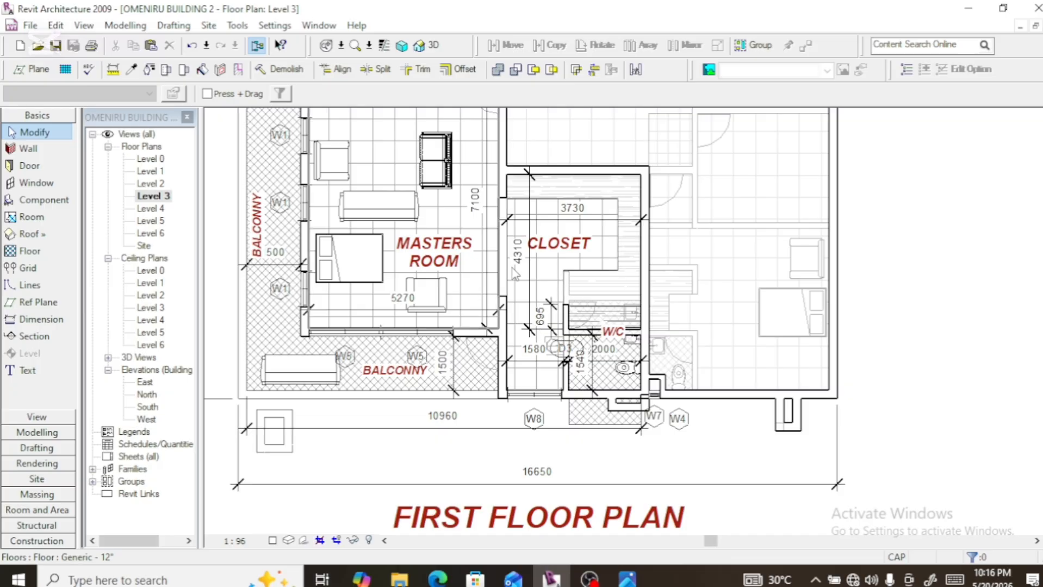
Change the CLOSET text label to ROOM
scroll(549, 242, "up", 2)
left_click(553, 268)
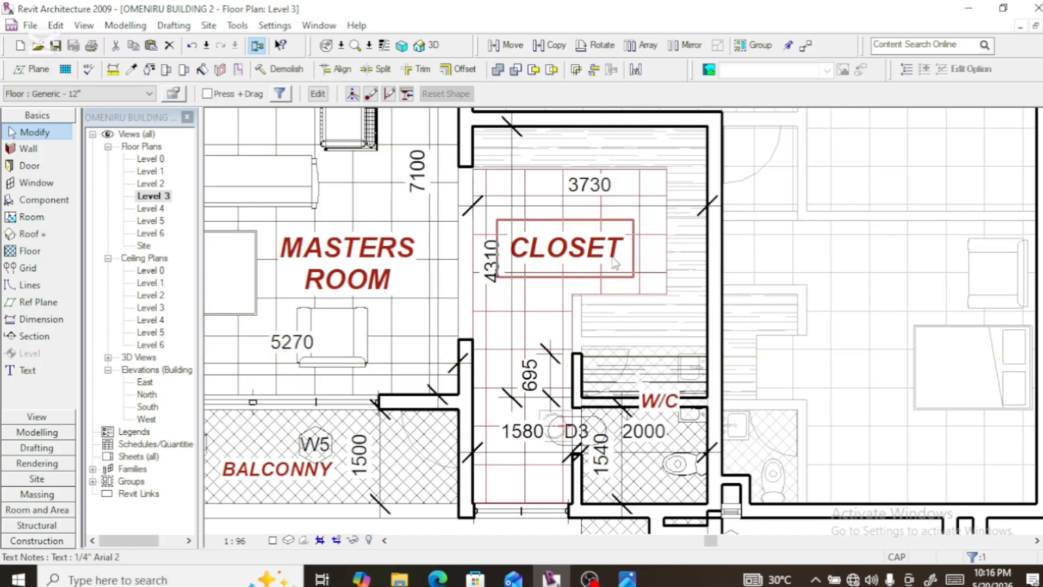
left_click(615, 263)
left_click(621, 251)
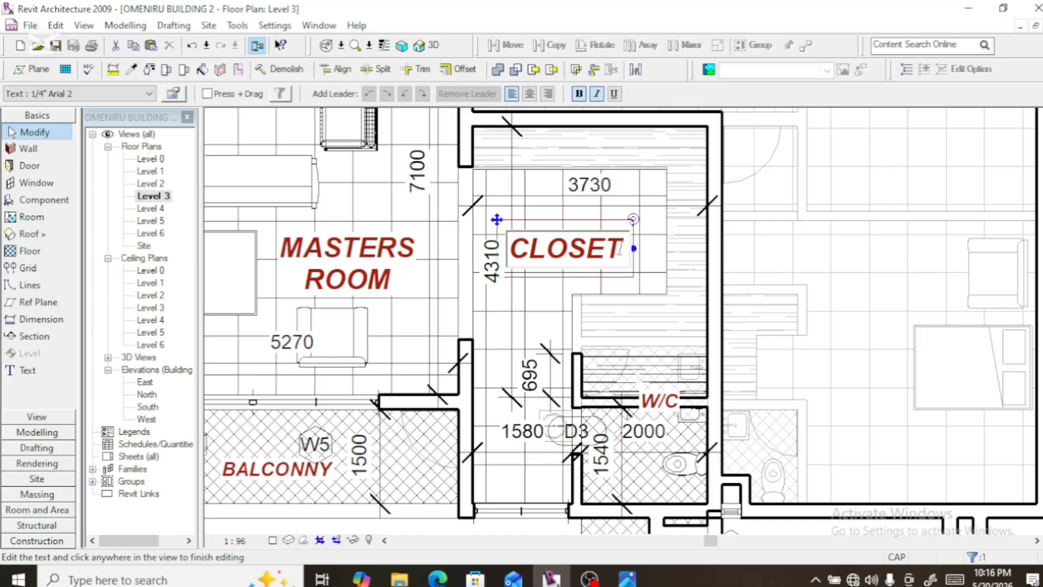
key("shift+Left")
key("shift+Left")
key("shift+Left")
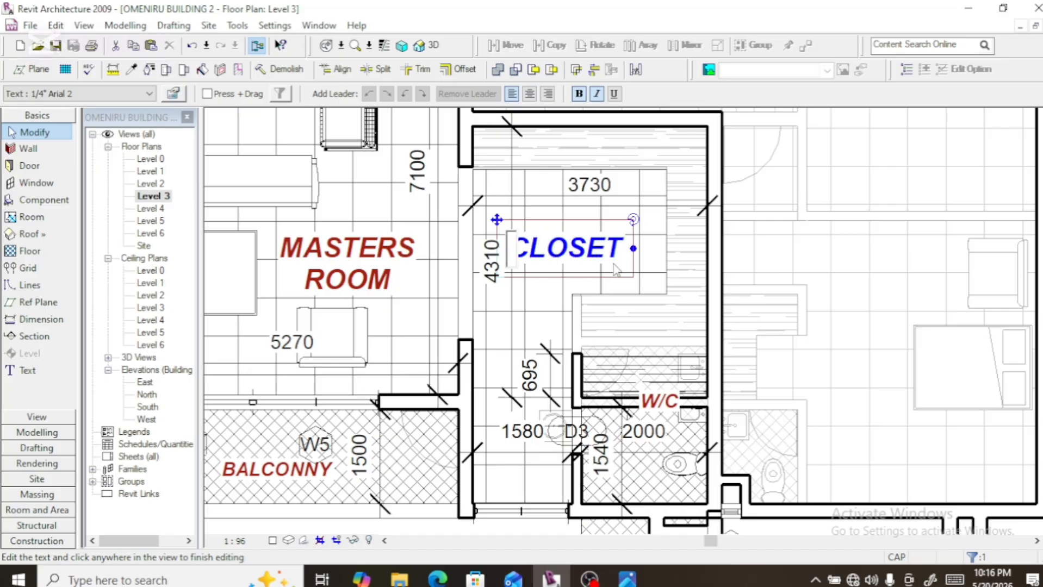
type("ROO")
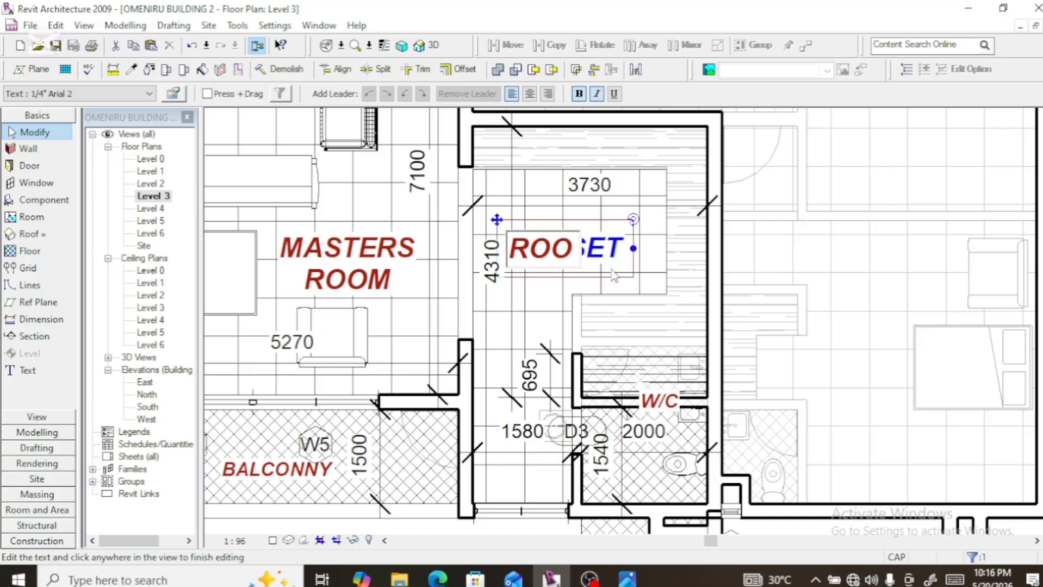
type("M")
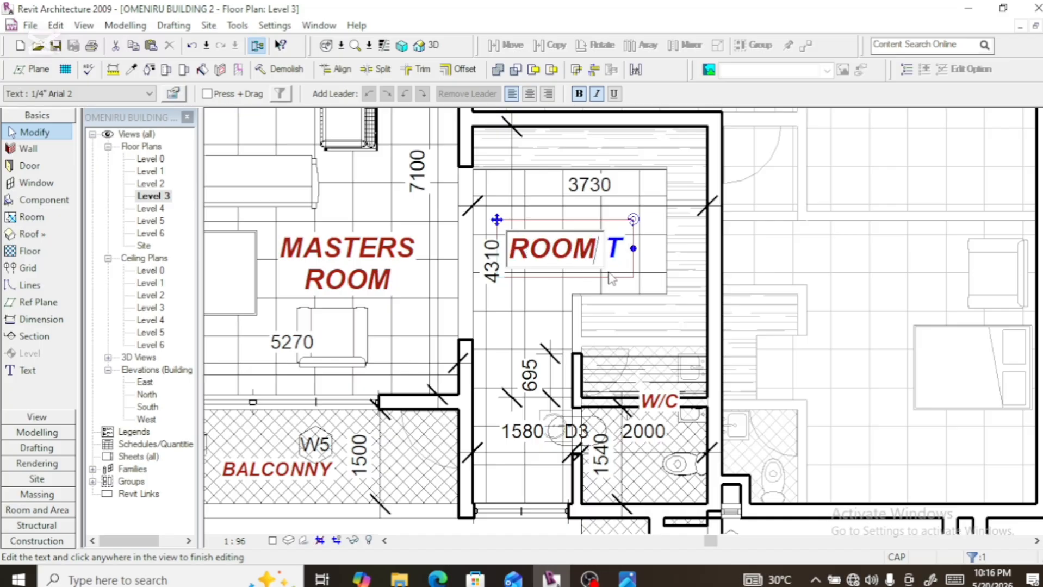
key("Delete")
key("Delete")
left_click(536, 295)
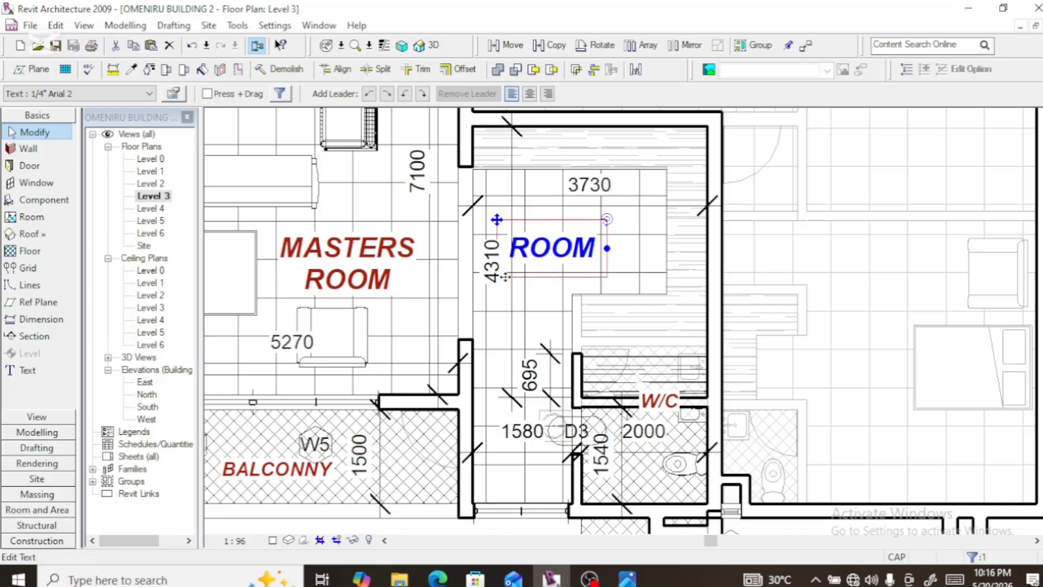
scroll(471, 346, "down", 3)
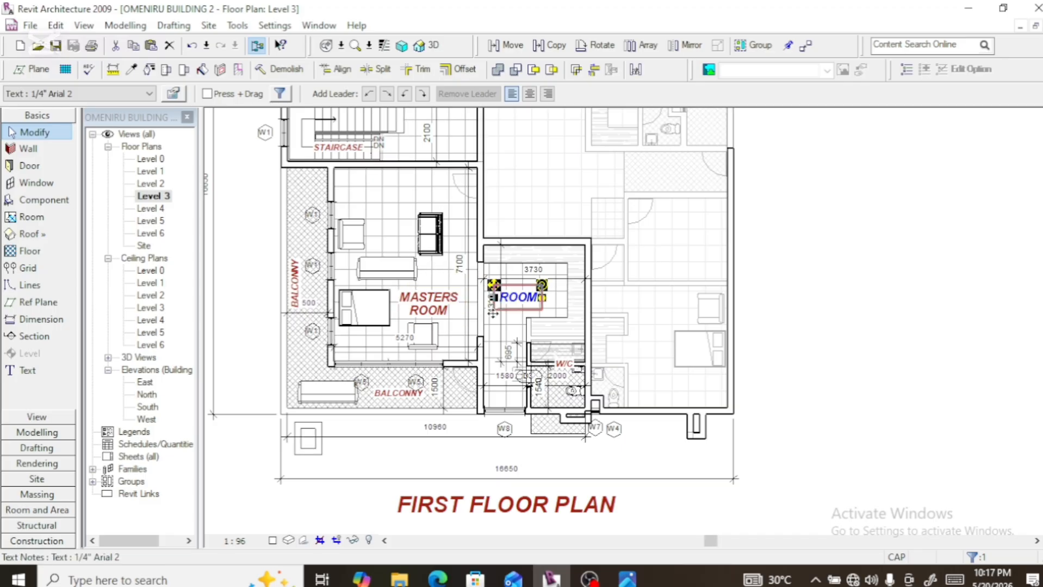
scroll(544, 302, "up", 3)
key("Escape")
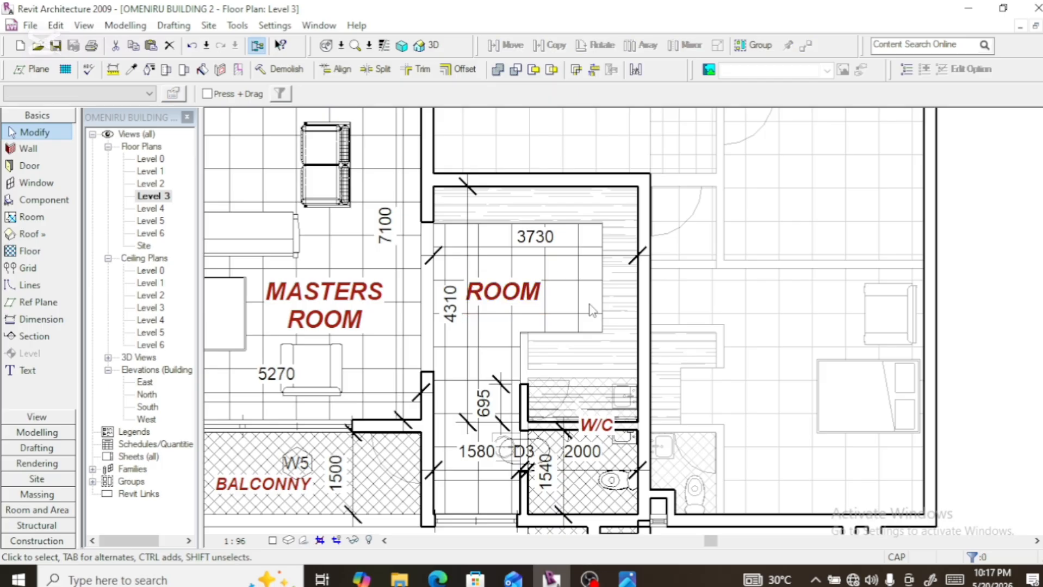
Extend the ROOM floor sketch to the top of the W/C door wall, the east wall and the upper wall, and finish the sketch
left_click(601, 314)
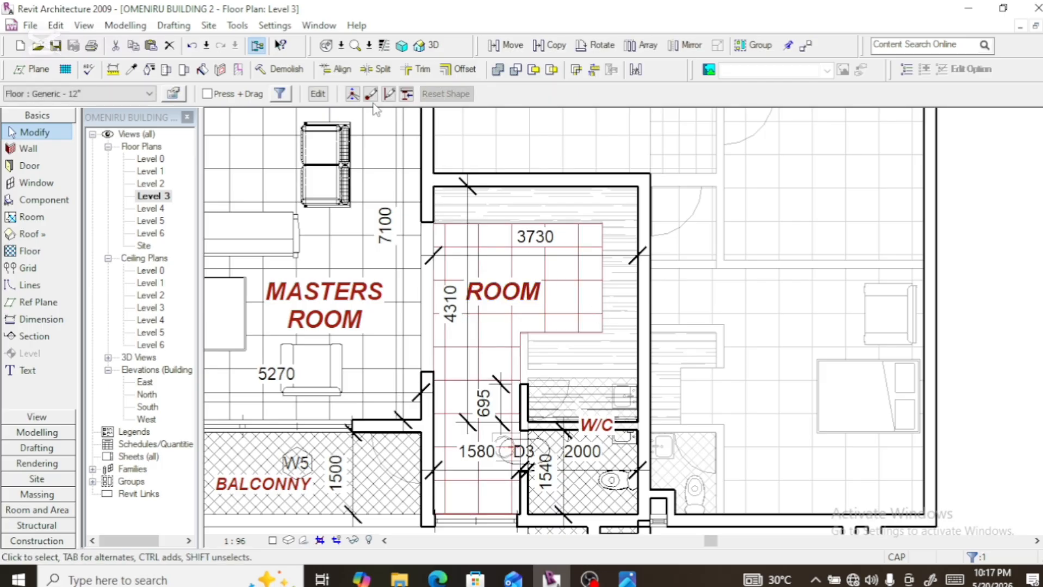
left_click(319, 94)
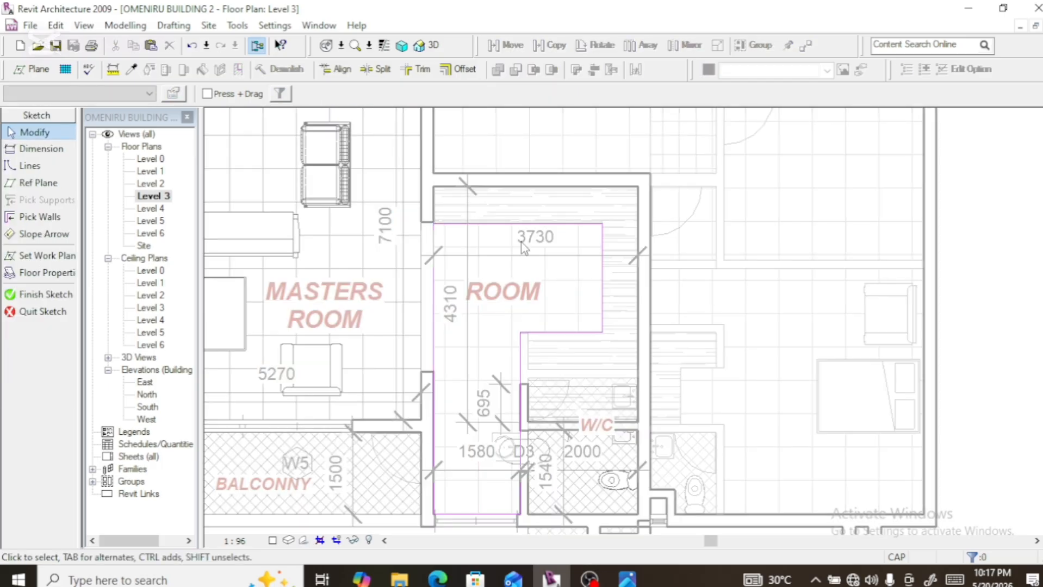
left_click(560, 332)
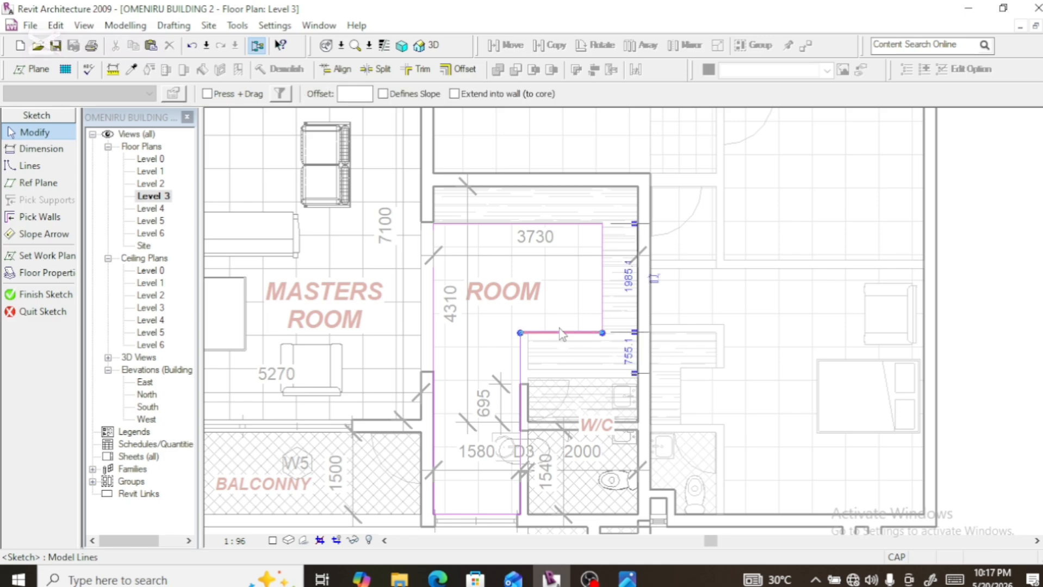
left_click_drag(561, 331, 572, 386)
left_click(602, 337)
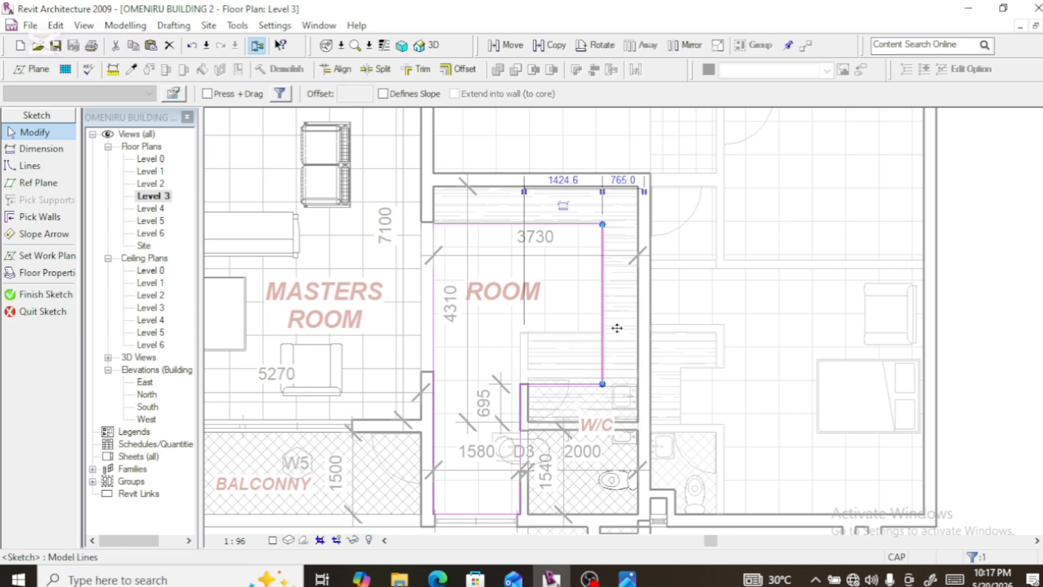
left_click_drag(604, 326, 640, 342)
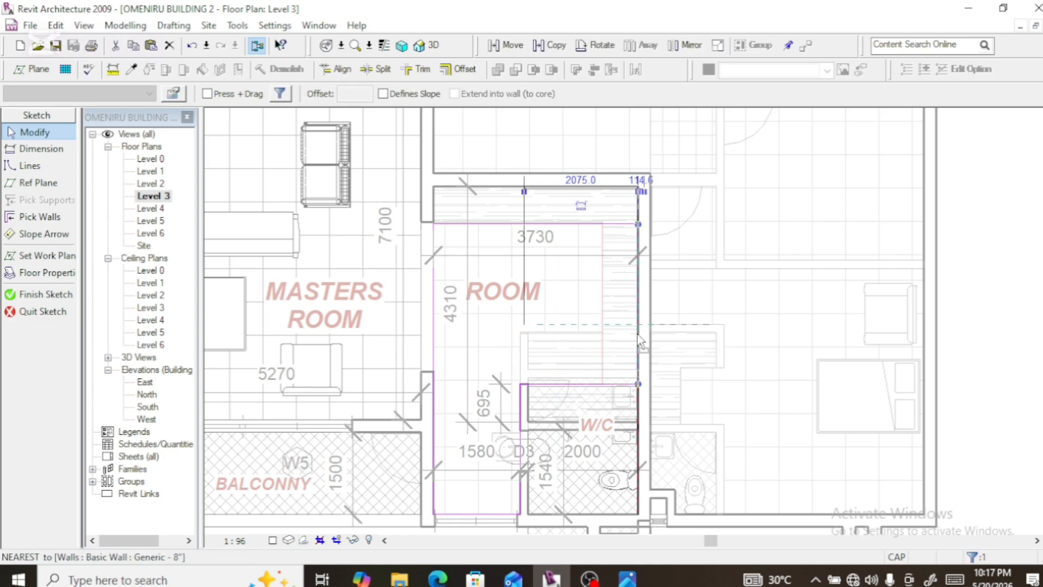
left_click(570, 223)
left_click_drag(570, 205, 572, 182)
scroll(571, 237, "down", 1)
scroll(571, 238, "down", 2)
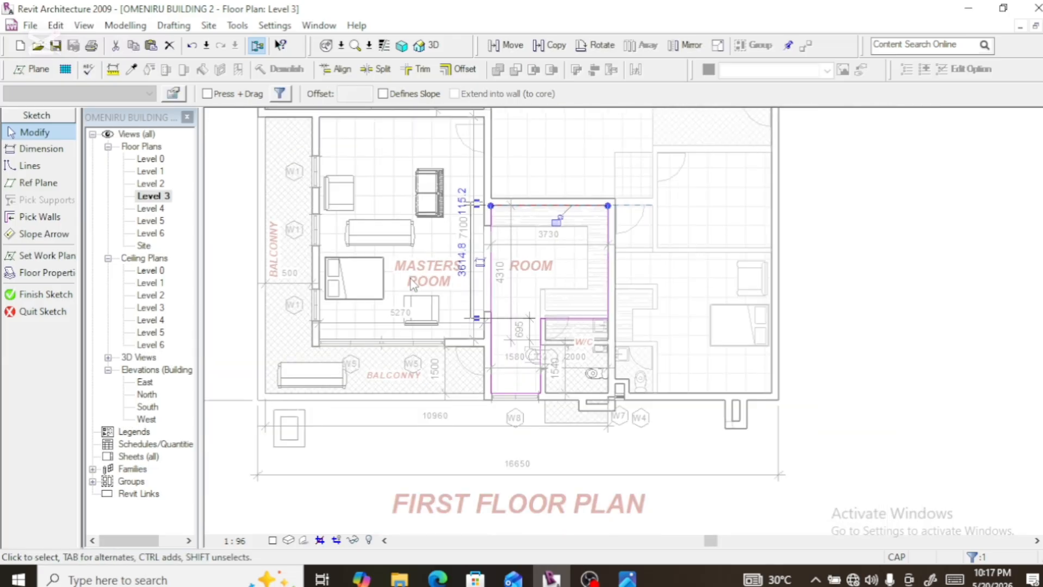
left_click(44, 294)
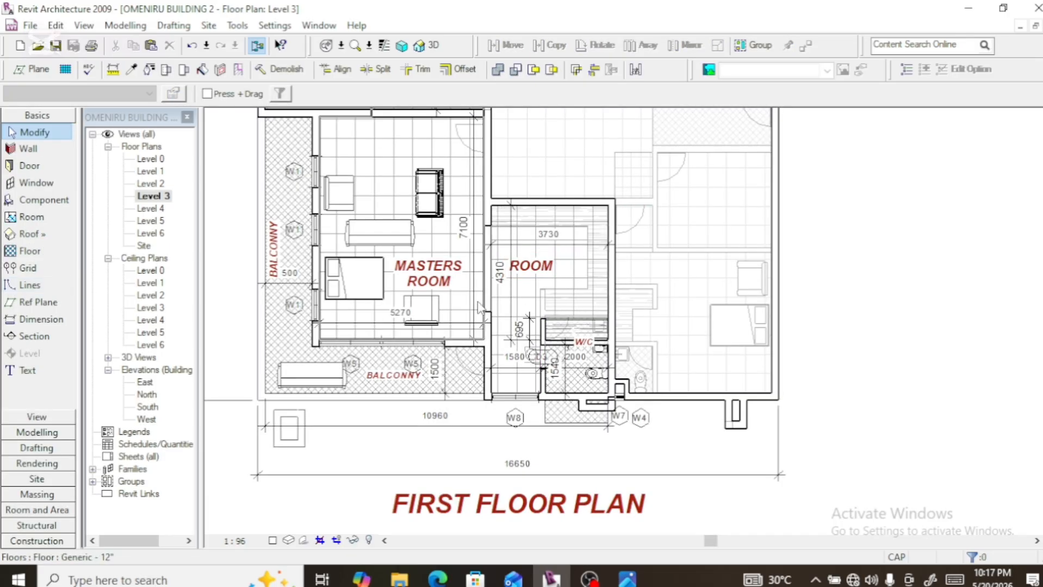
Move the double bed from the Masters Room into the adjacent ROOM, near its upper wall
scroll(476, 305, "down", 1)
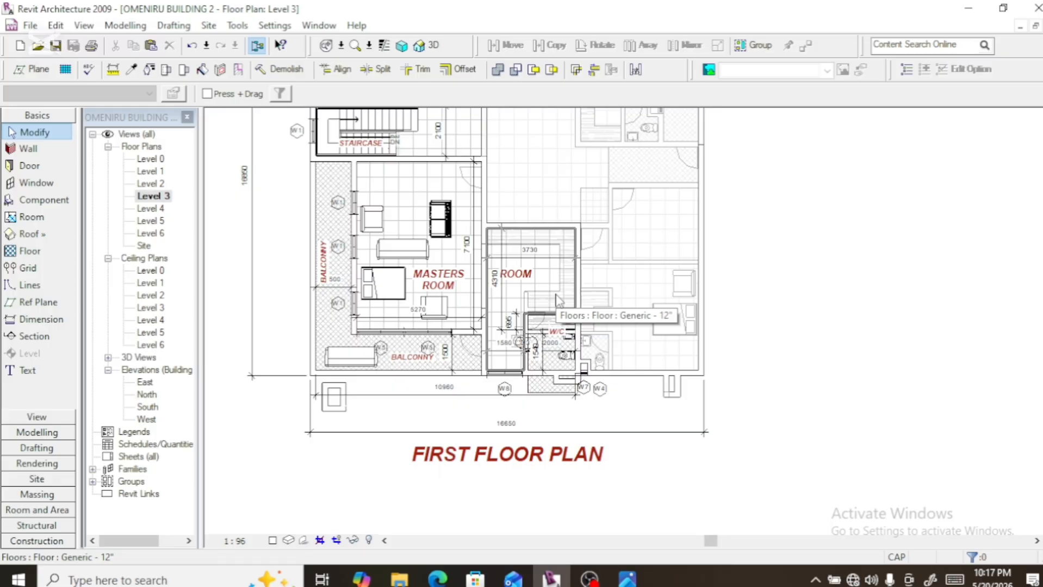
scroll(515, 345, "up", 2)
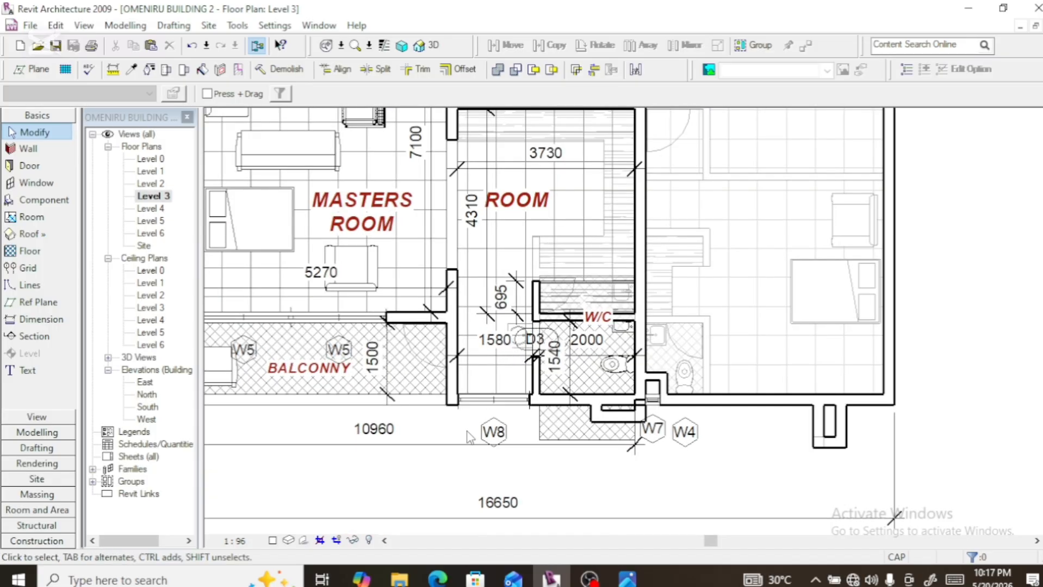
scroll(493, 389, "down", 2)
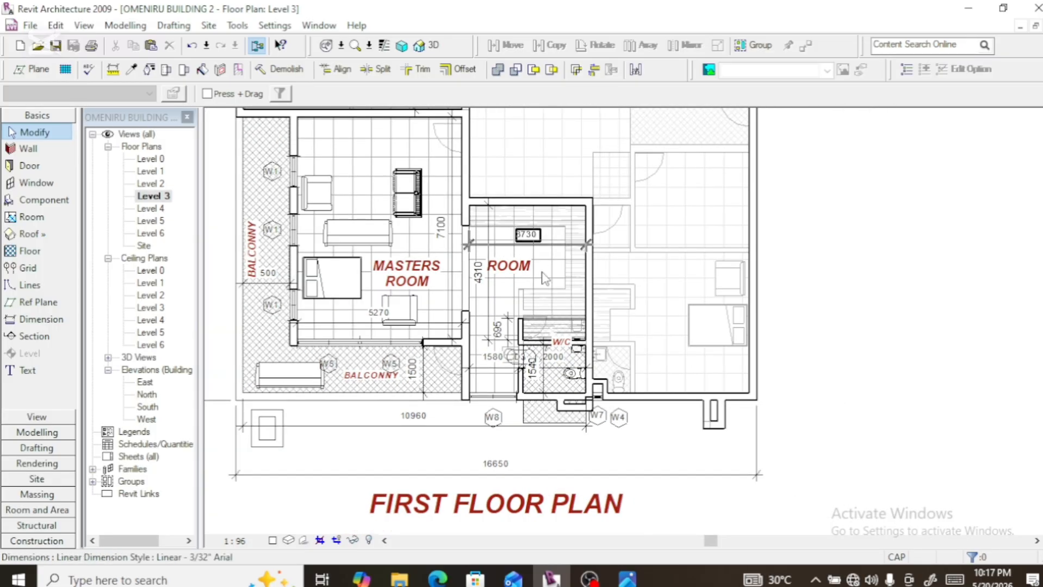
left_click(341, 296)
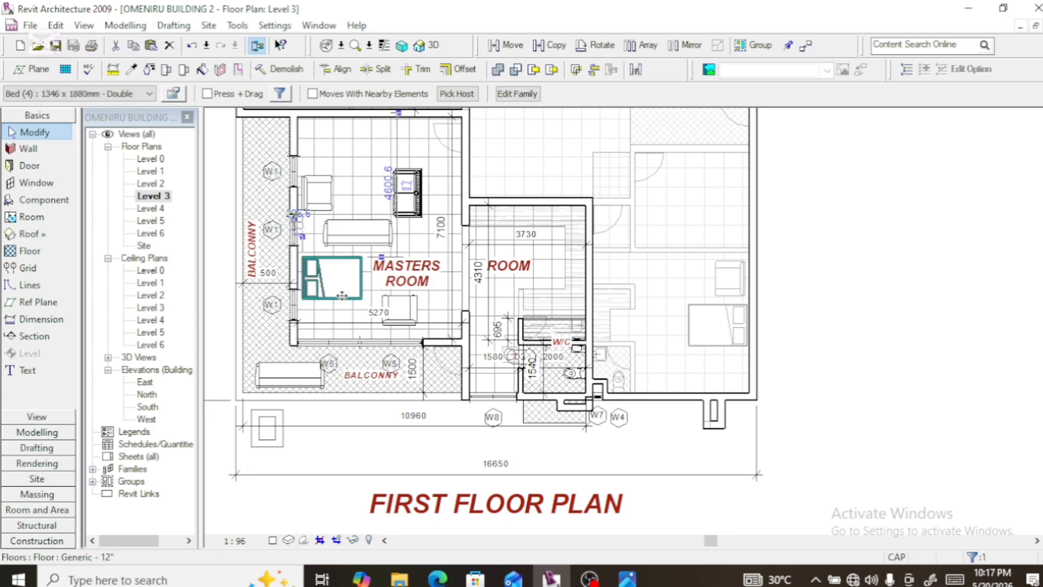
left_click_drag(355, 293, 529, 242)
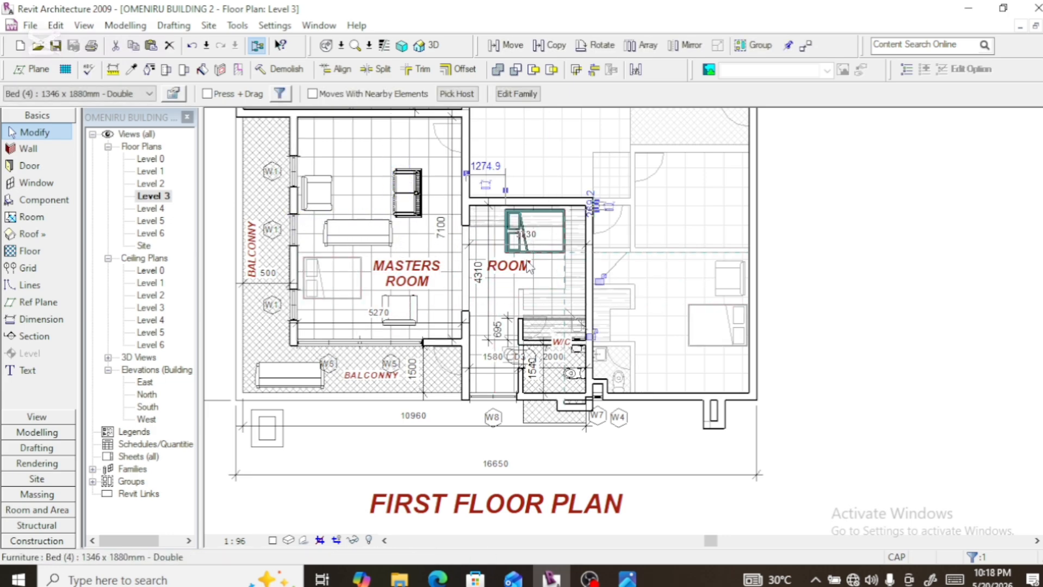
Move the W/C text label off the partition wall into the smaller W/C
scroll(463, 304, "up", 2)
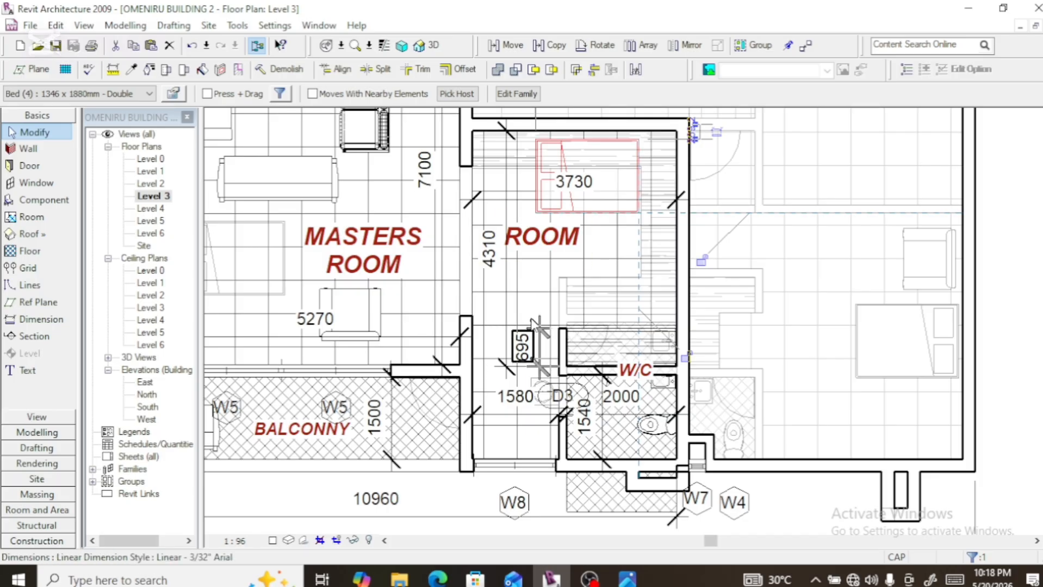
scroll(644, 383, "up", 2)
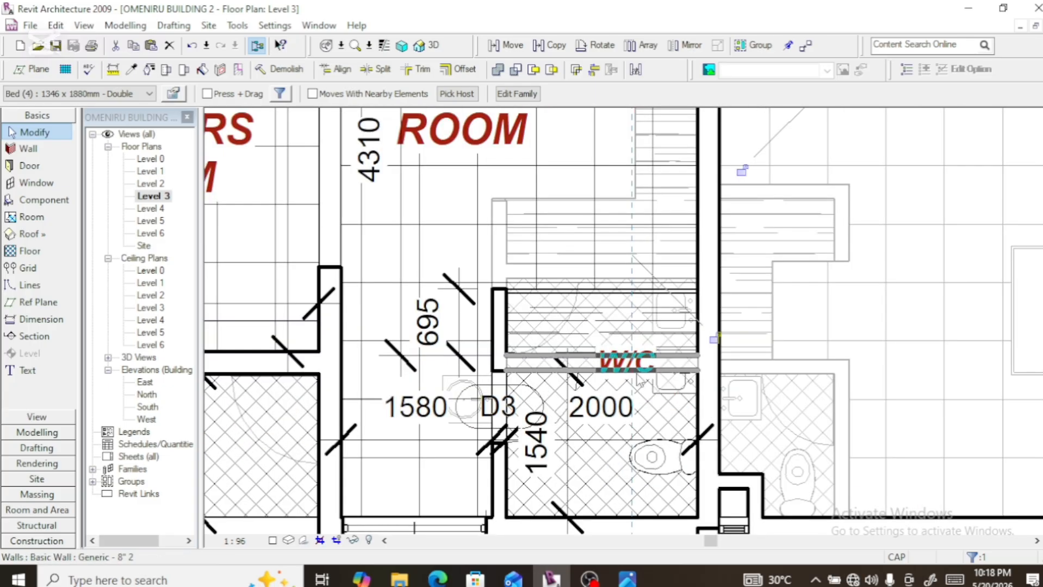
left_click(626, 362)
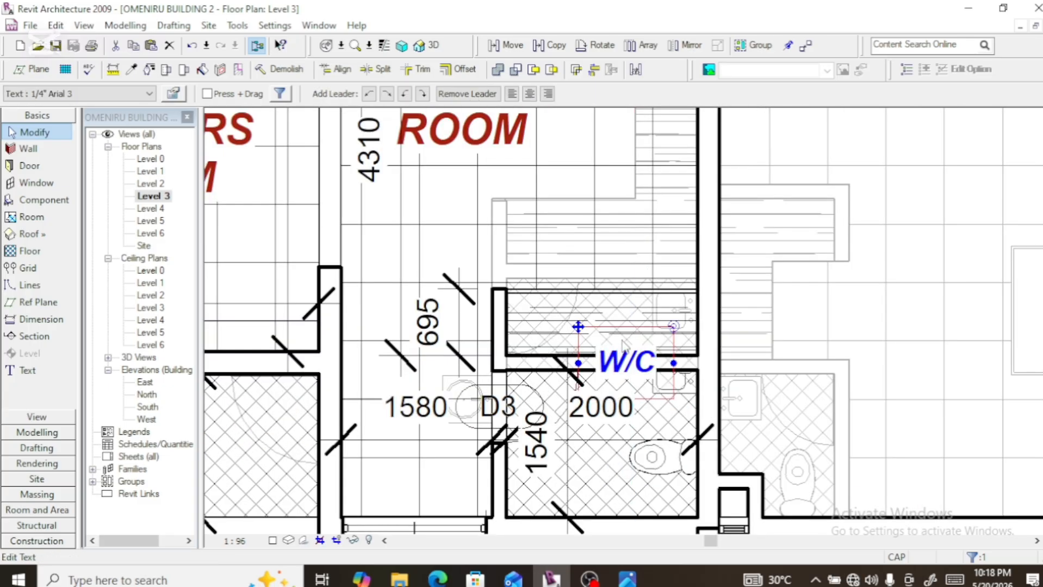
left_click_drag(578, 327, 543, 417)
Rotate the double bed in the ROOM 90 degrees clockwise so its pillows face the upper wall
scroll(642, 455, "down", 2)
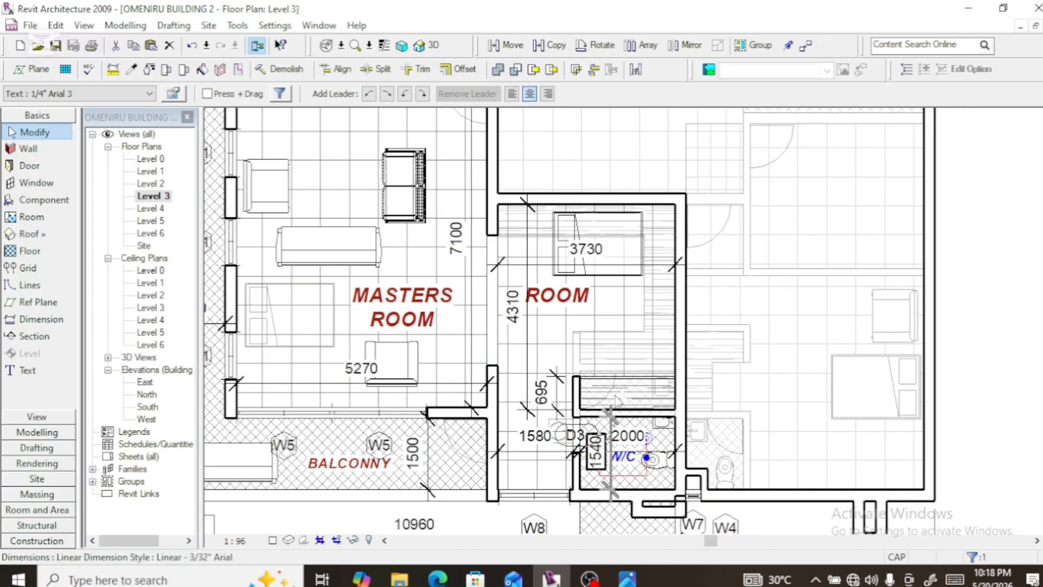
scroll(625, 399, "down", 1)
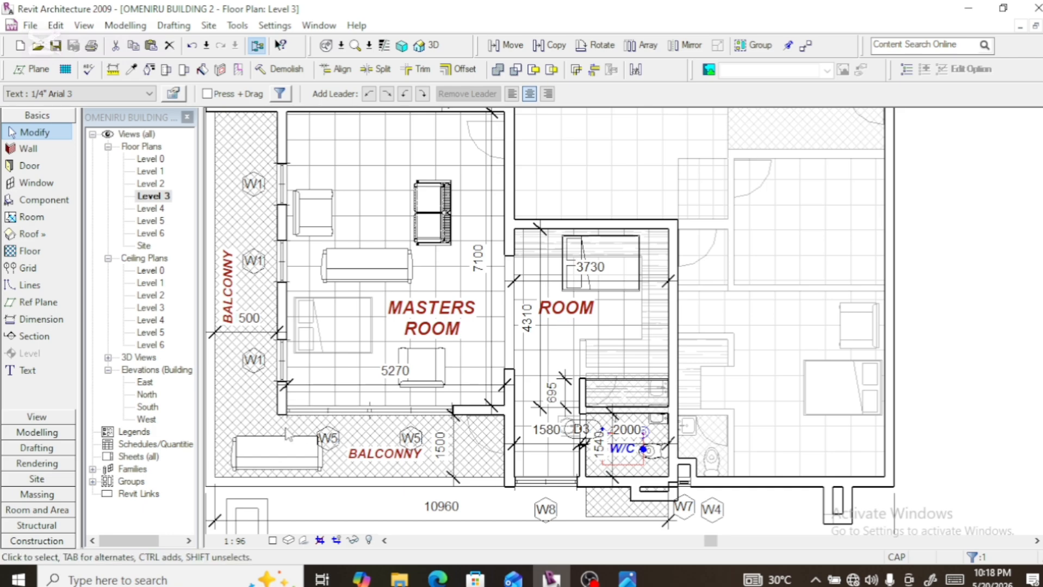
scroll(390, 413, "down", 1)
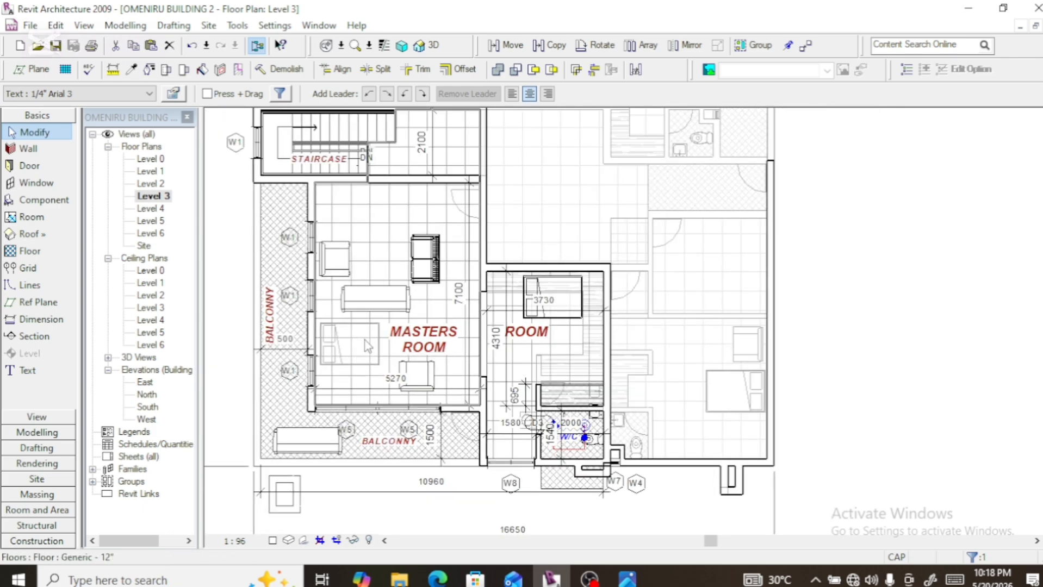
left_click(574, 310)
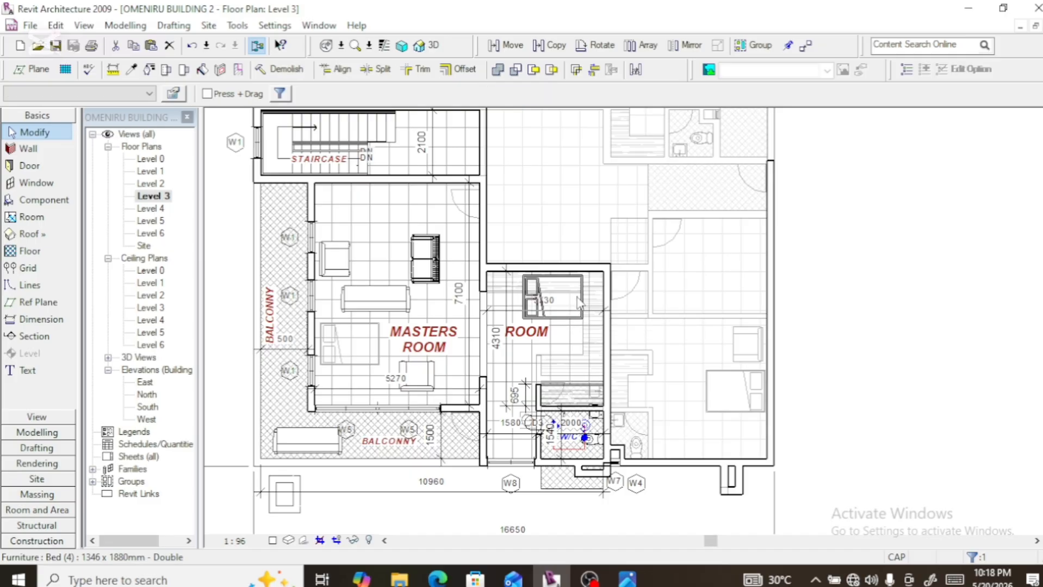
left_click(601, 46)
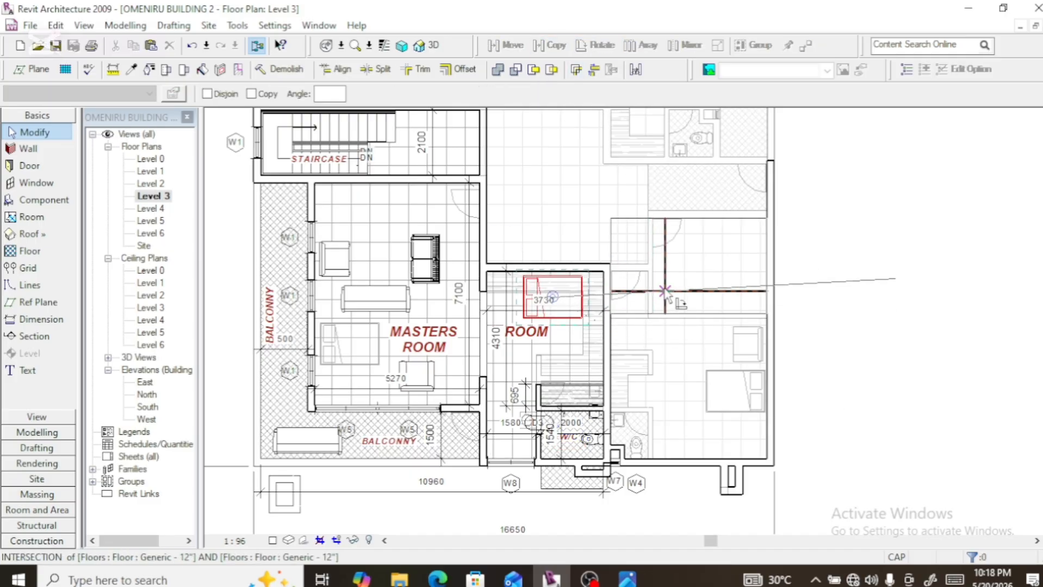
left_click(677, 301)
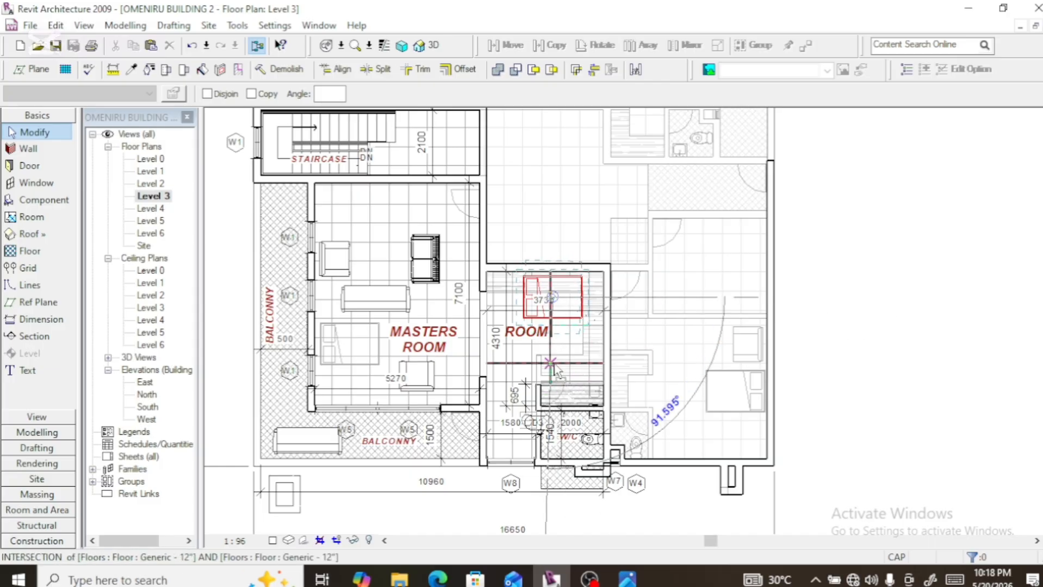
scroll(555, 364, "up", 5)
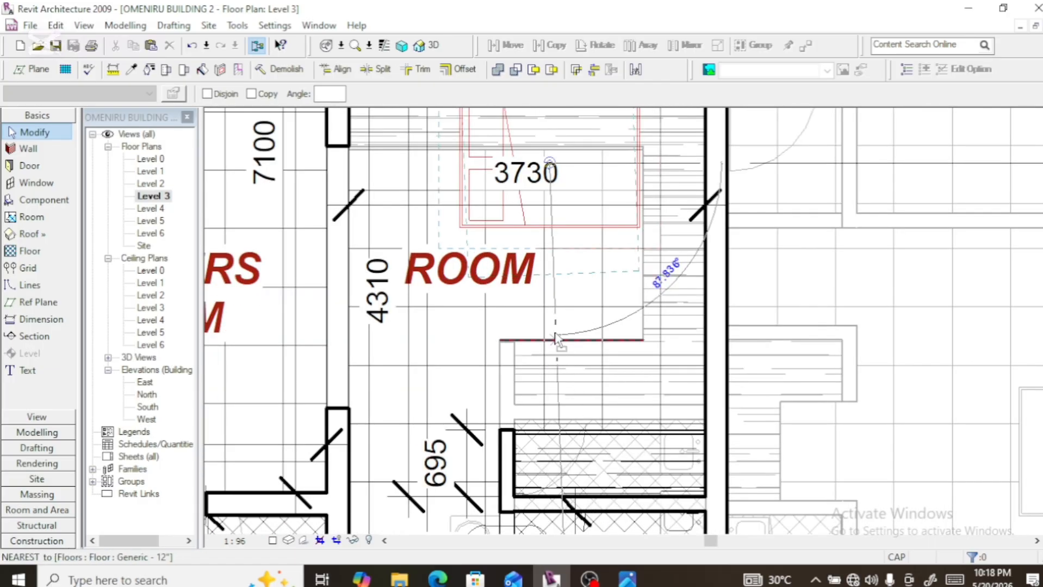
left_click(555, 340)
scroll(555, 340, "down", 2)
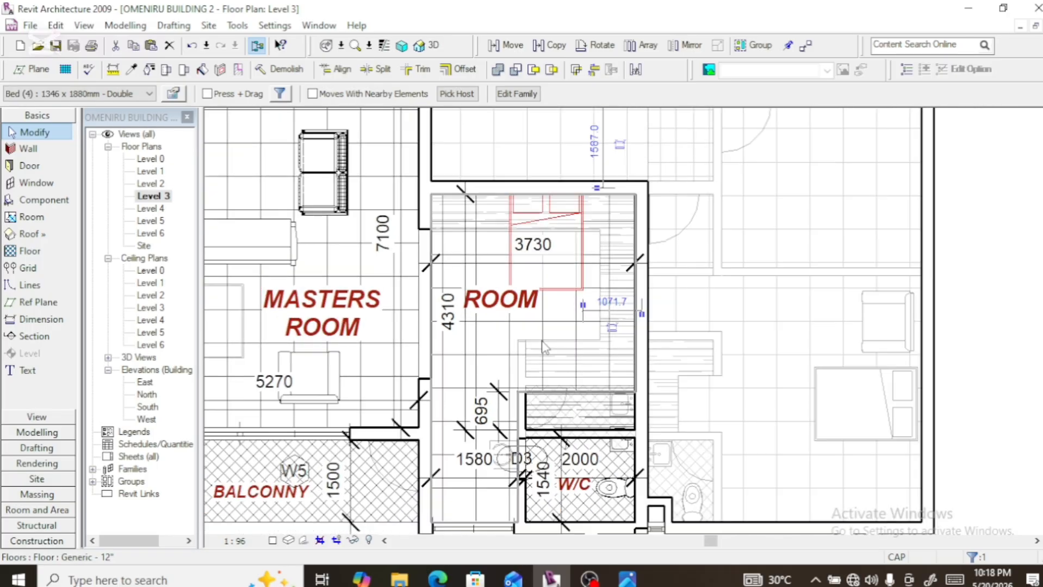
Nudge the rotated bed down in three increments so its headboard clears the upper wall, and deselect it
key("Down")
key("Down")
key("Down")
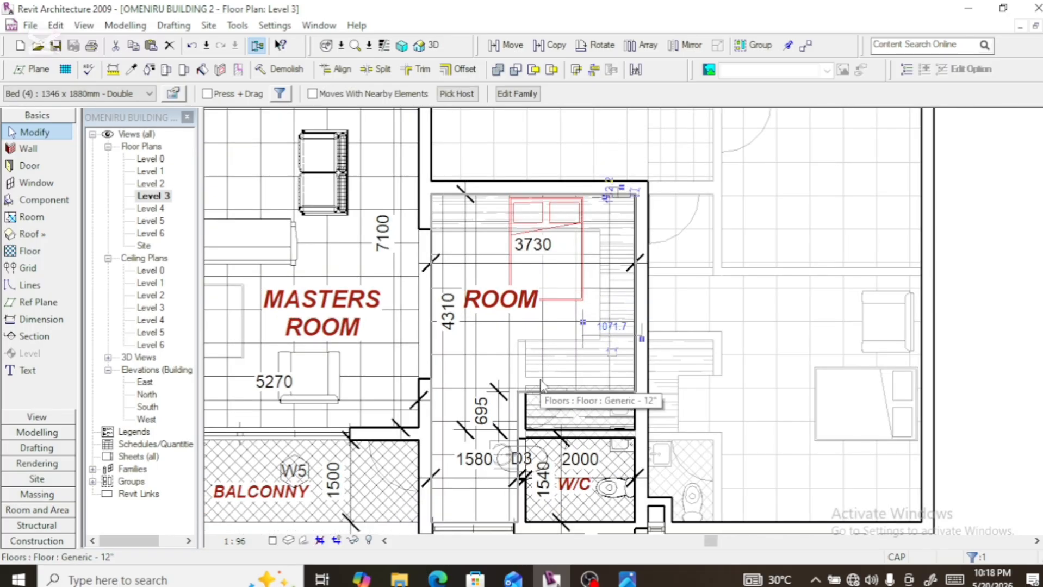
scroll(541, 383, "down", 2)
left_click(537, 200)
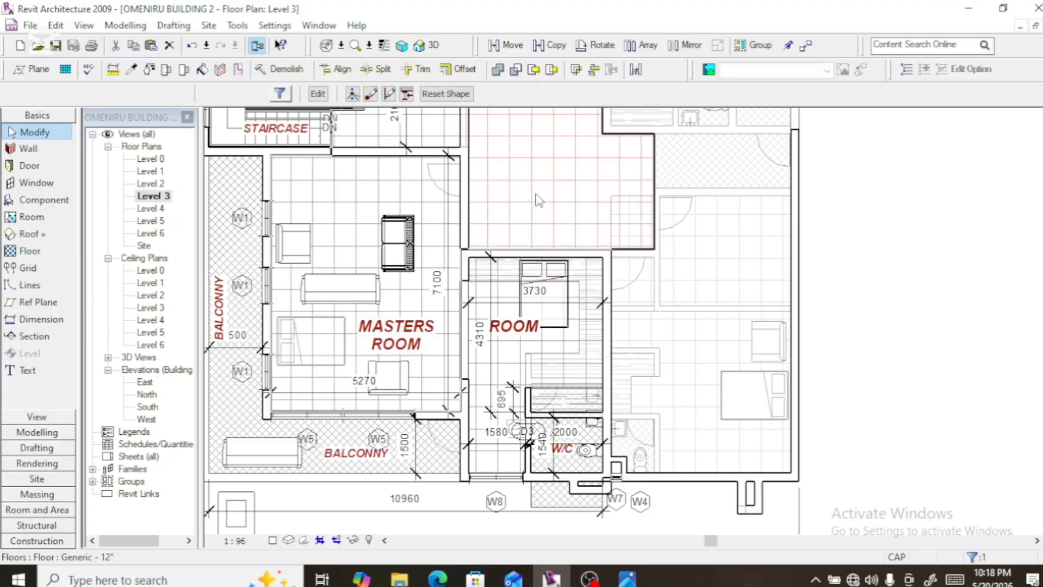
Examine the whole building in the 3D view and compare it with the hand-drawn floor plans in the image viewer
scroll(537, 200, "down", 2)
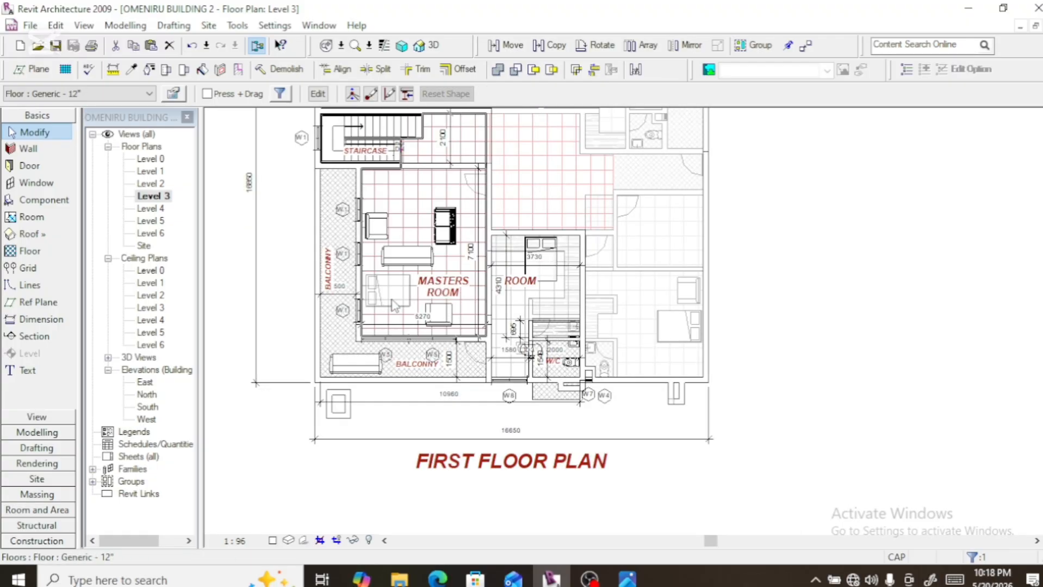
scroll(395, 302, "down", 2)
key("Escape")
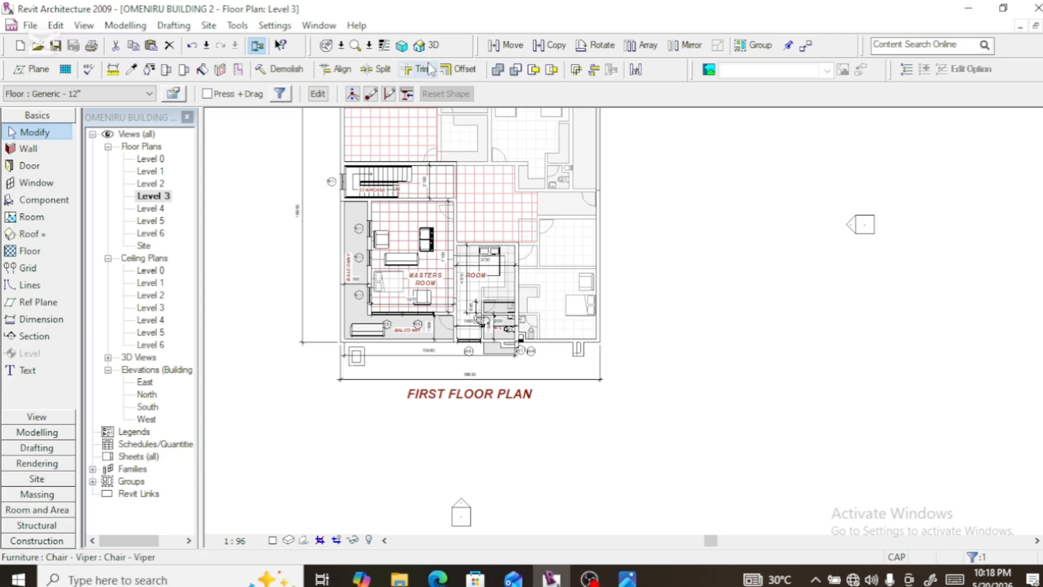
left_click(444, 238)
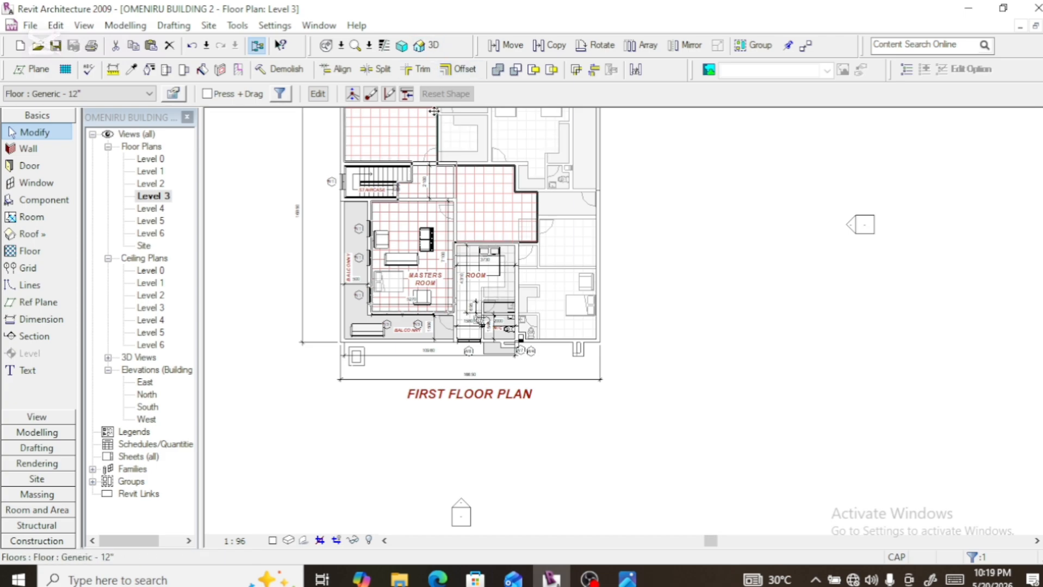
left_click(437, 46)
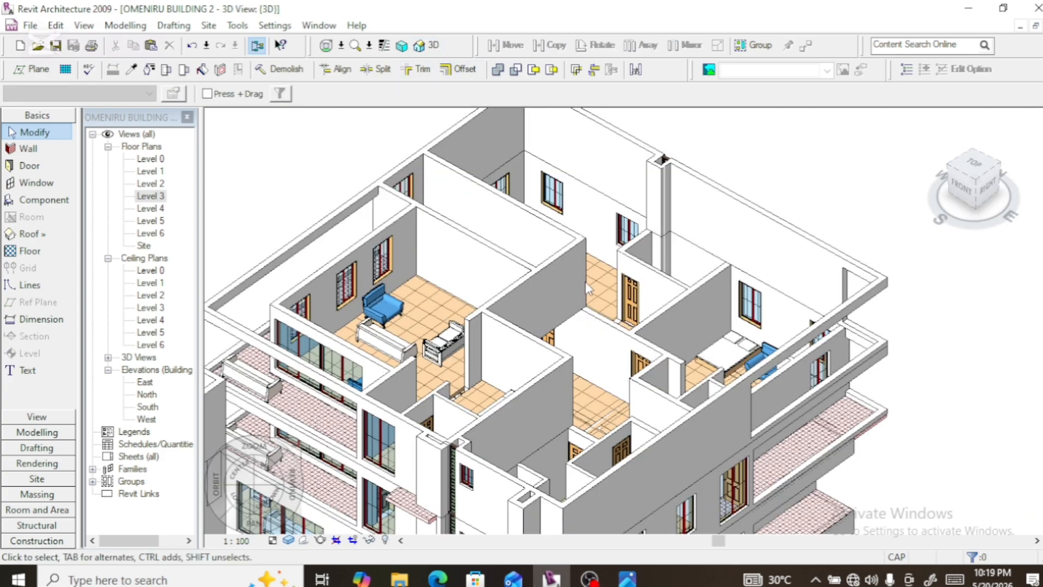
scroll(606, 277, "down", 1)
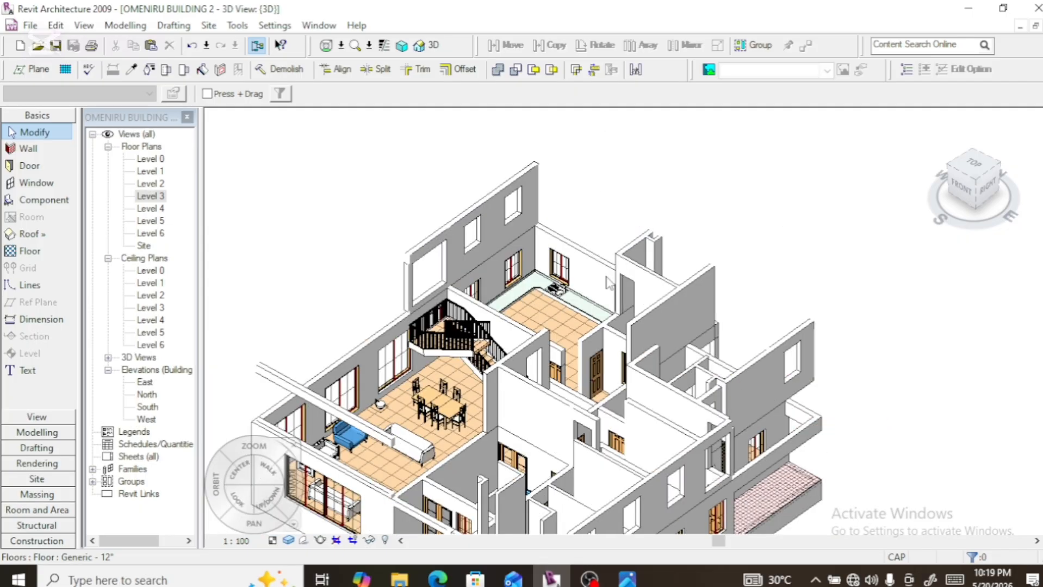
left_click(974, 191)
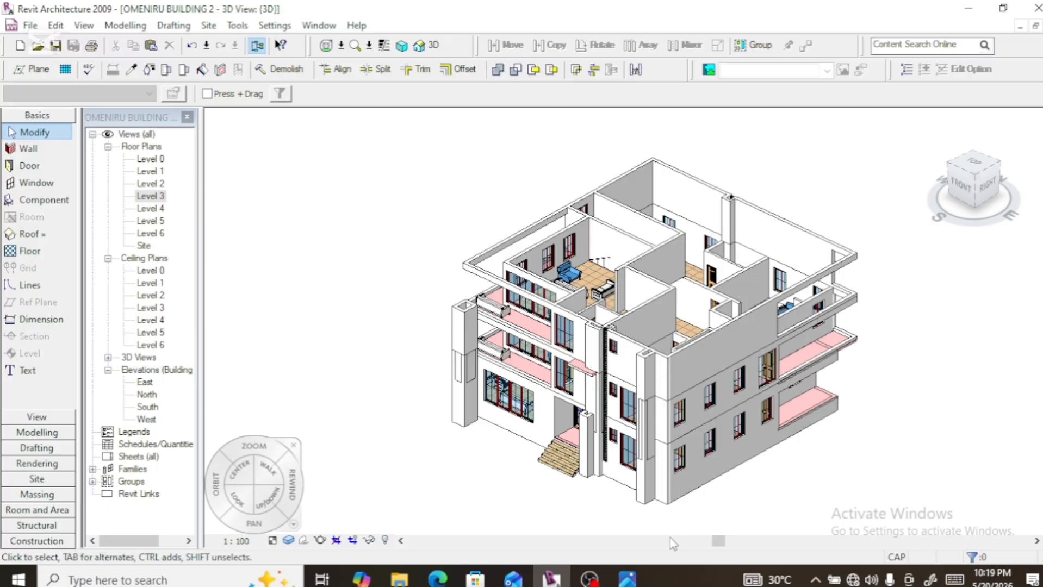
left_click(627, 579)
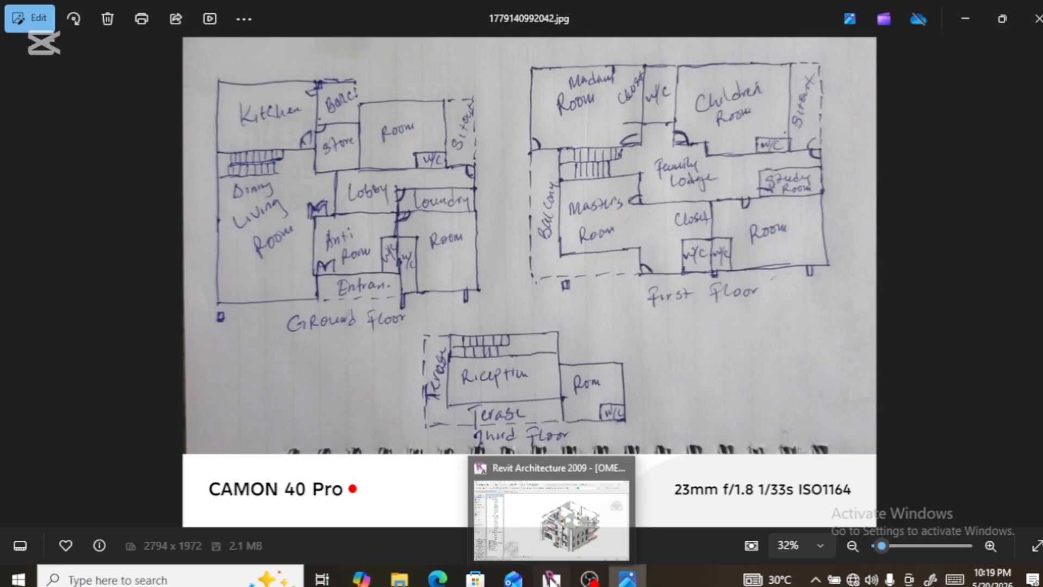
left_click(551, 579)
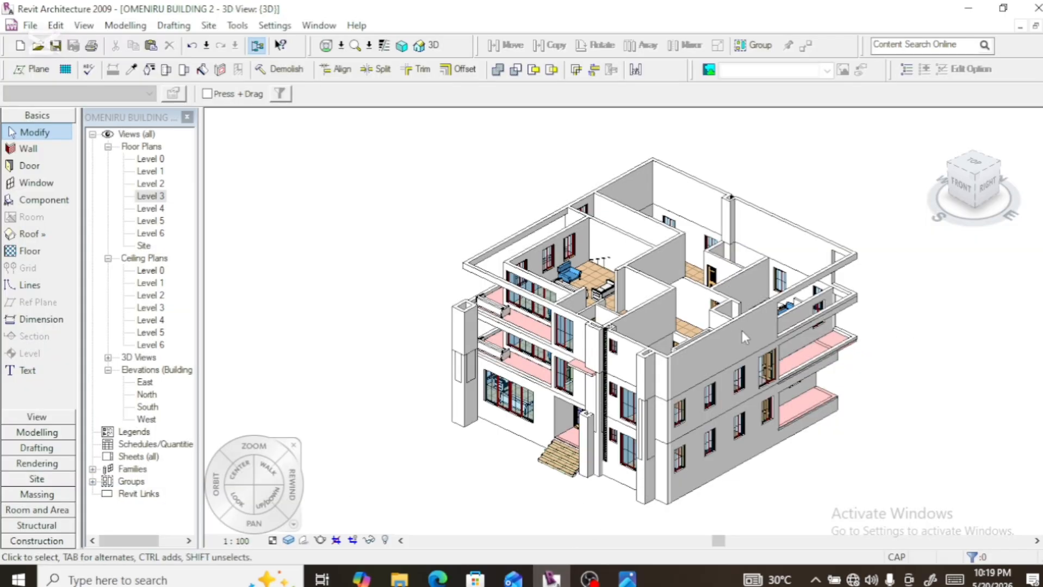